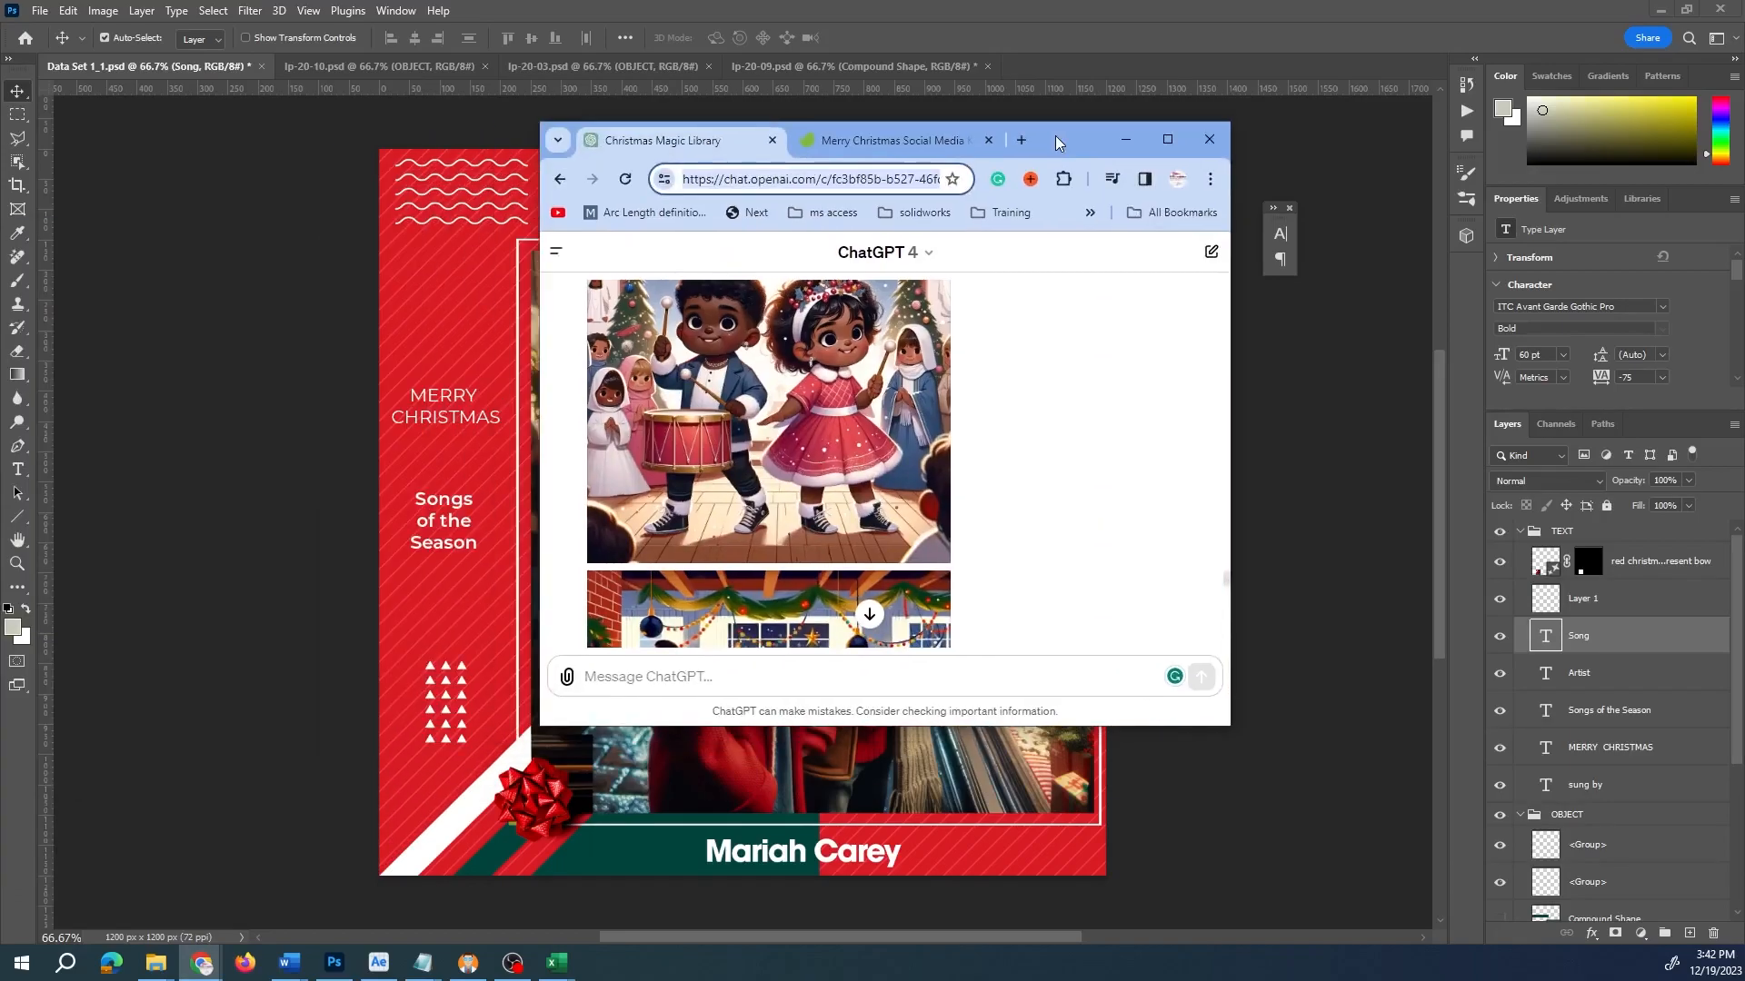
- Maximize the ChatGPT browser window and hide the chat history sidebar in the Christmas Magic Library conversation
click(1162, 136)
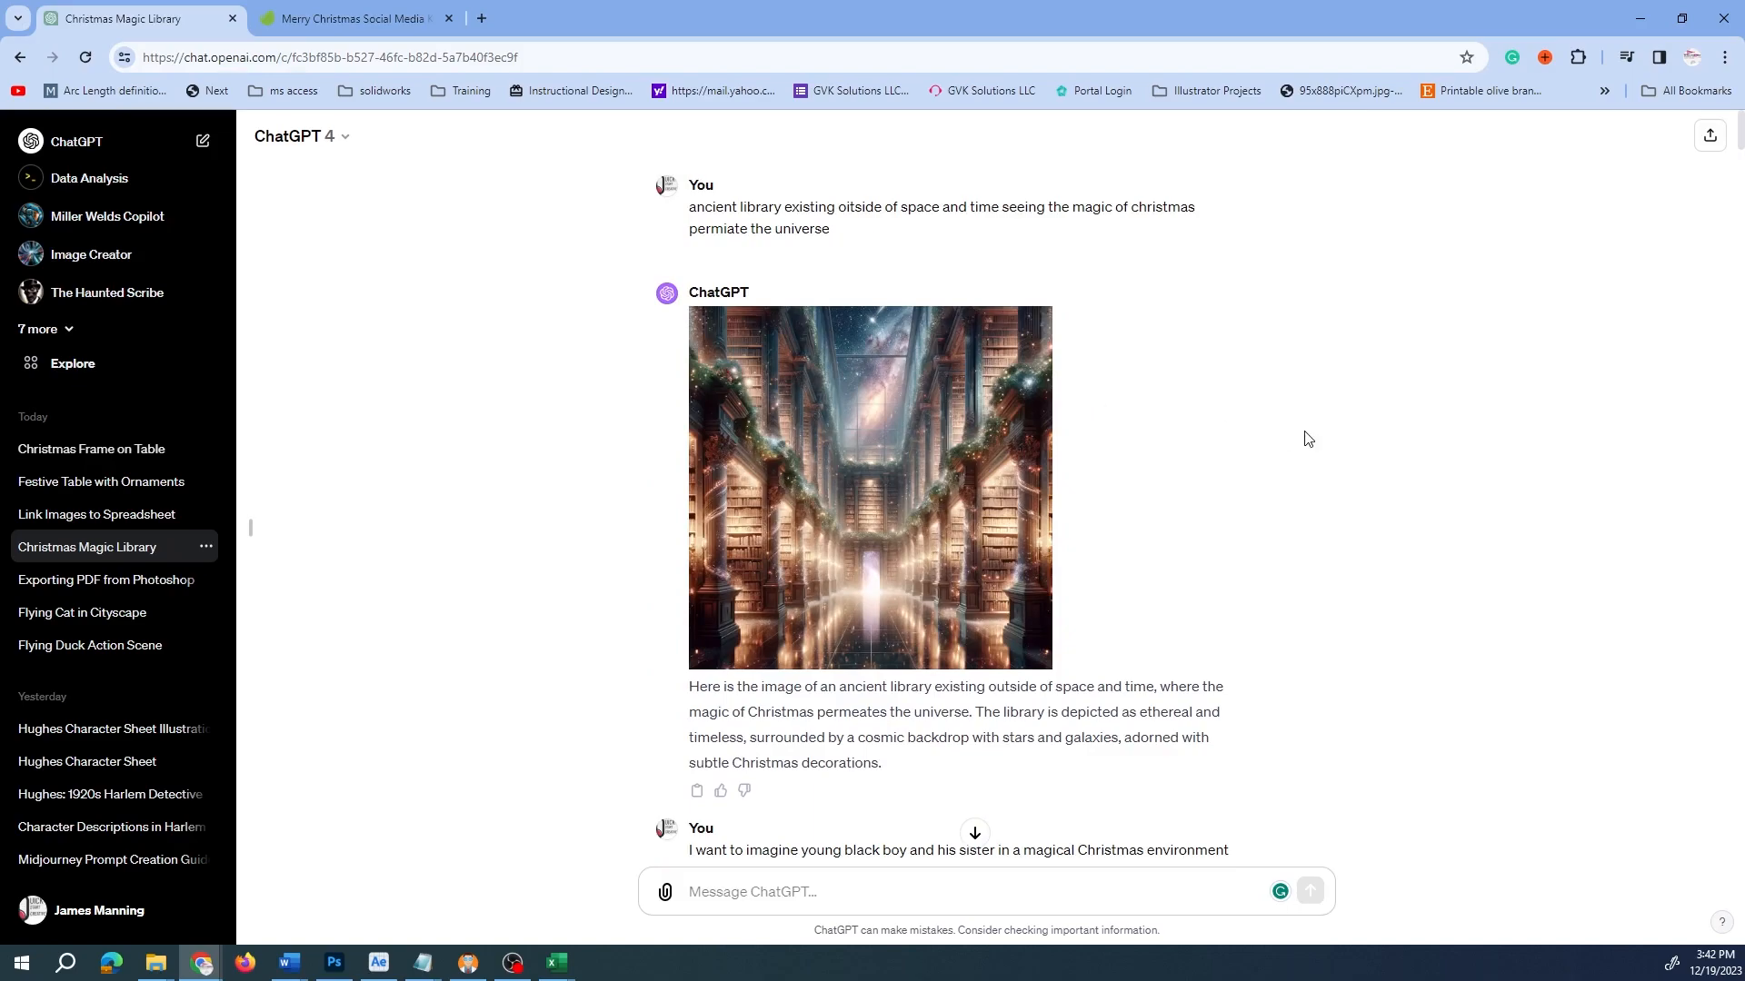
scroll(1135, 445, down, 1)
scroll(1134, 446, down, 1)
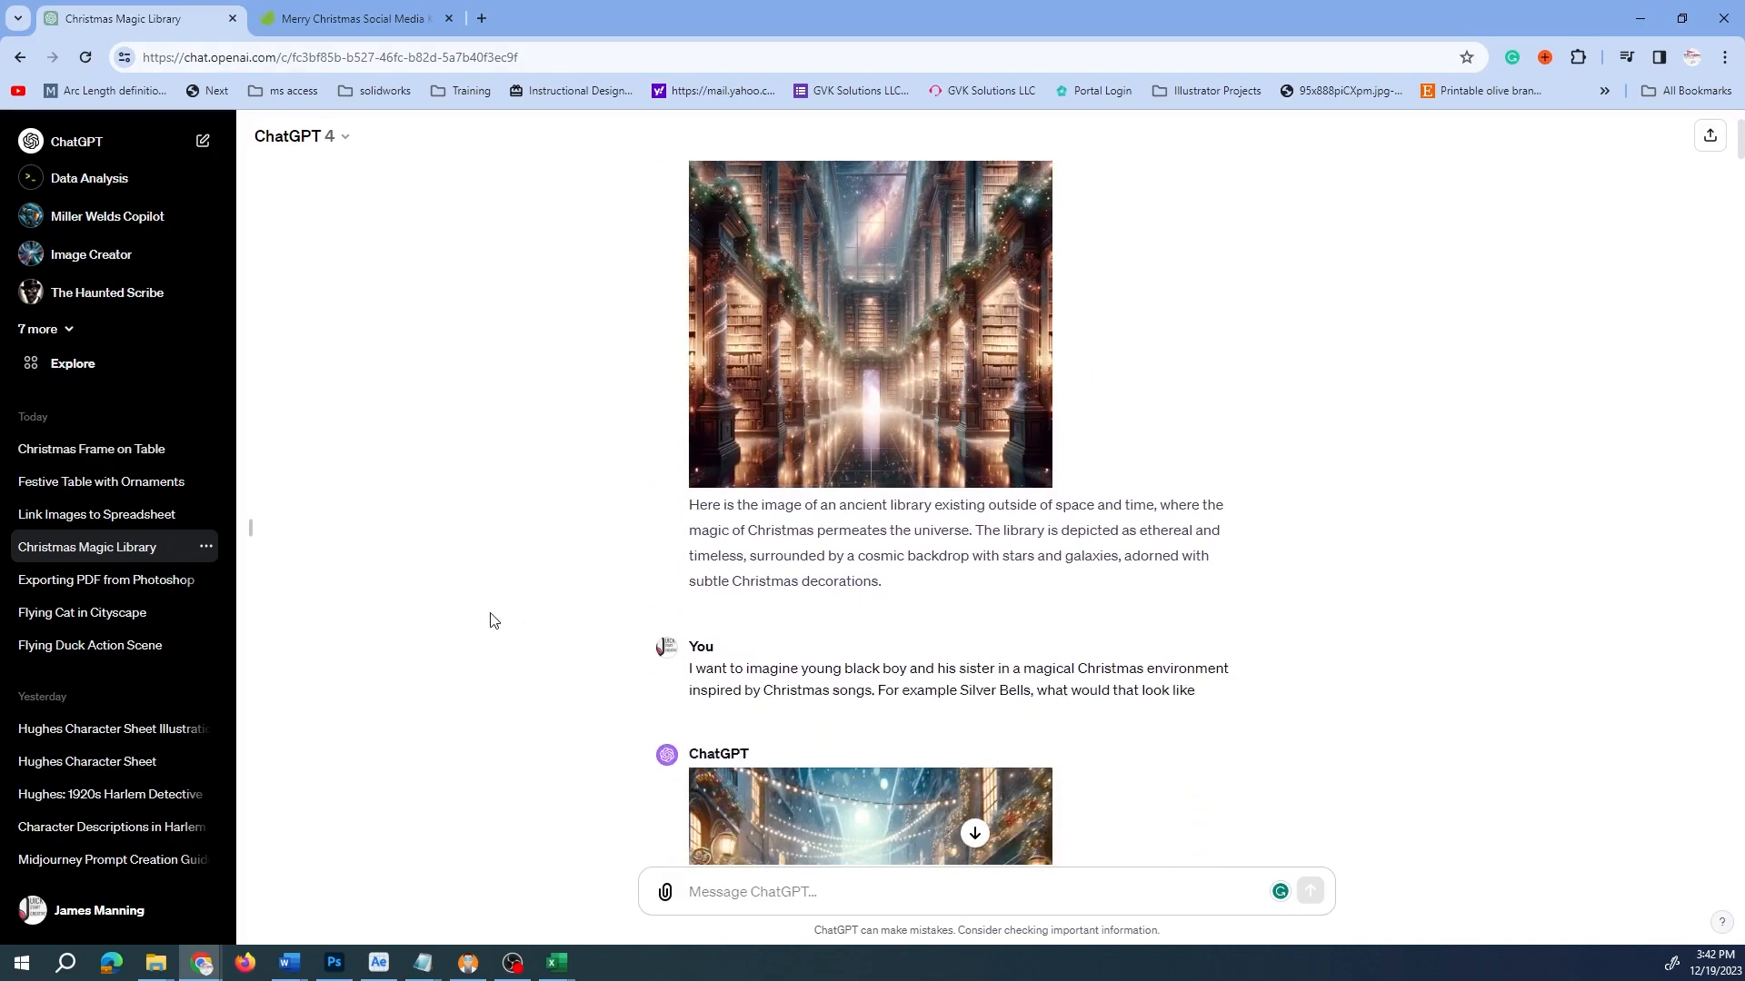
click(252, 533)
scroll(921, 384, up, 1)
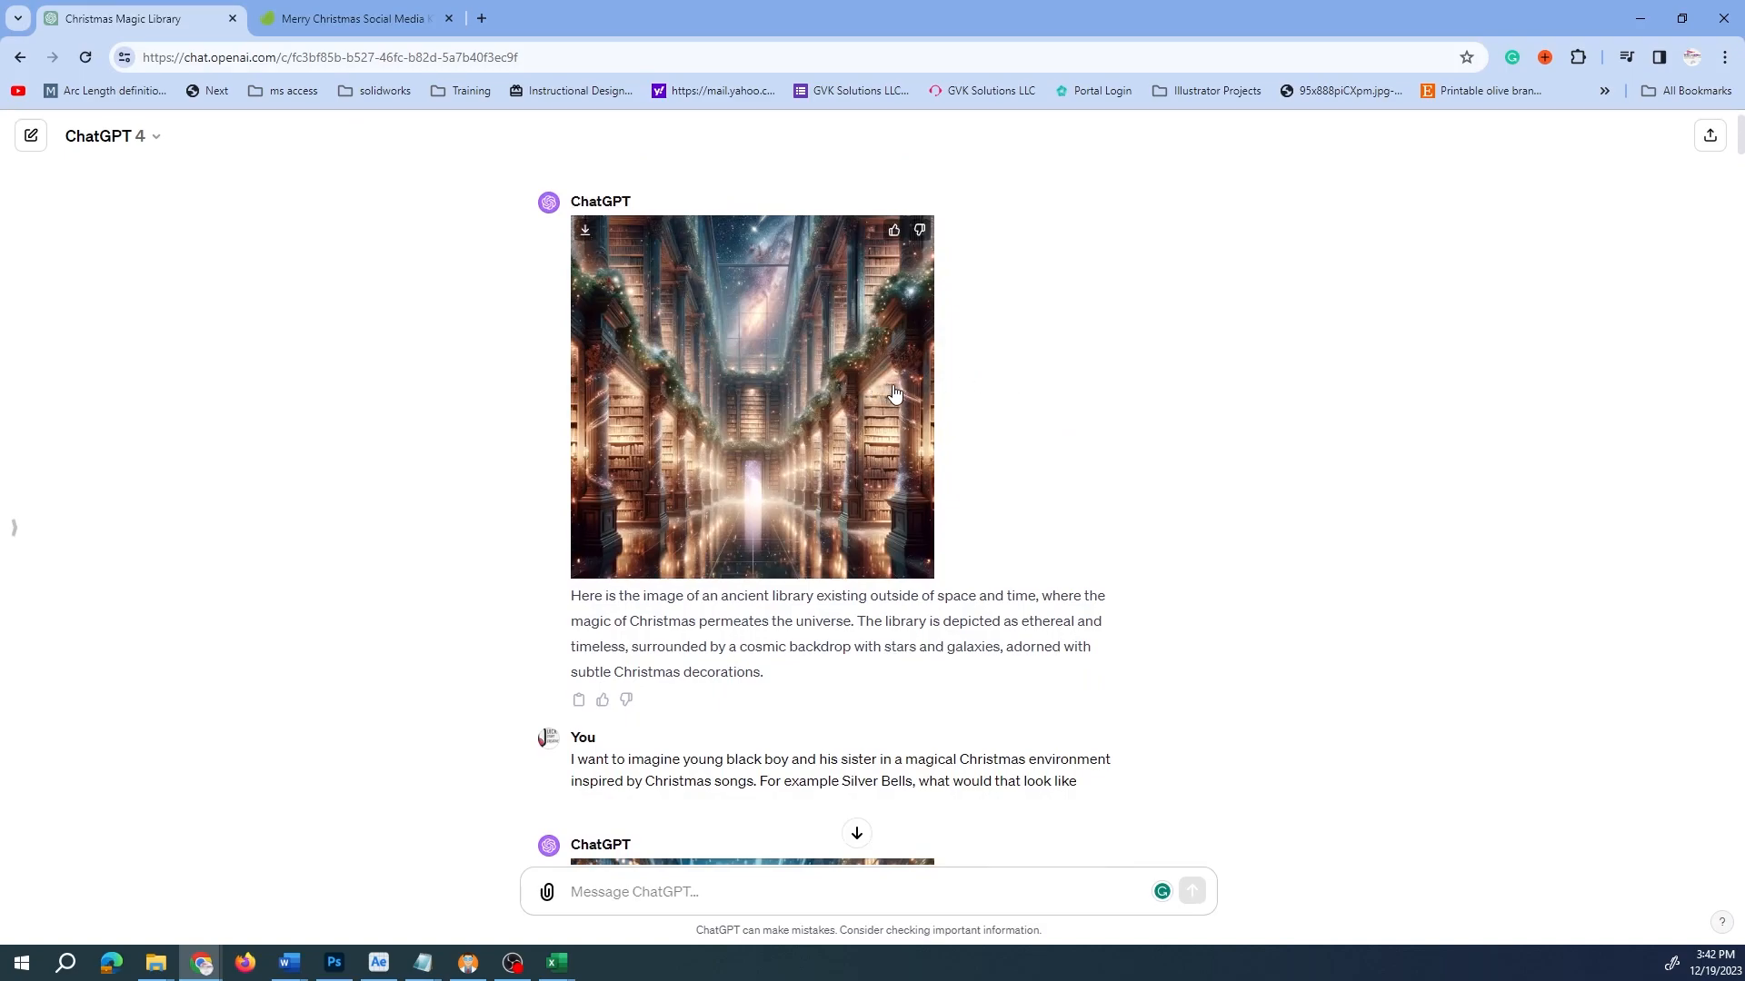
- View the ancient library image and the "Silver Bells" image at full size, closing each one after viewing
click(799, 380)
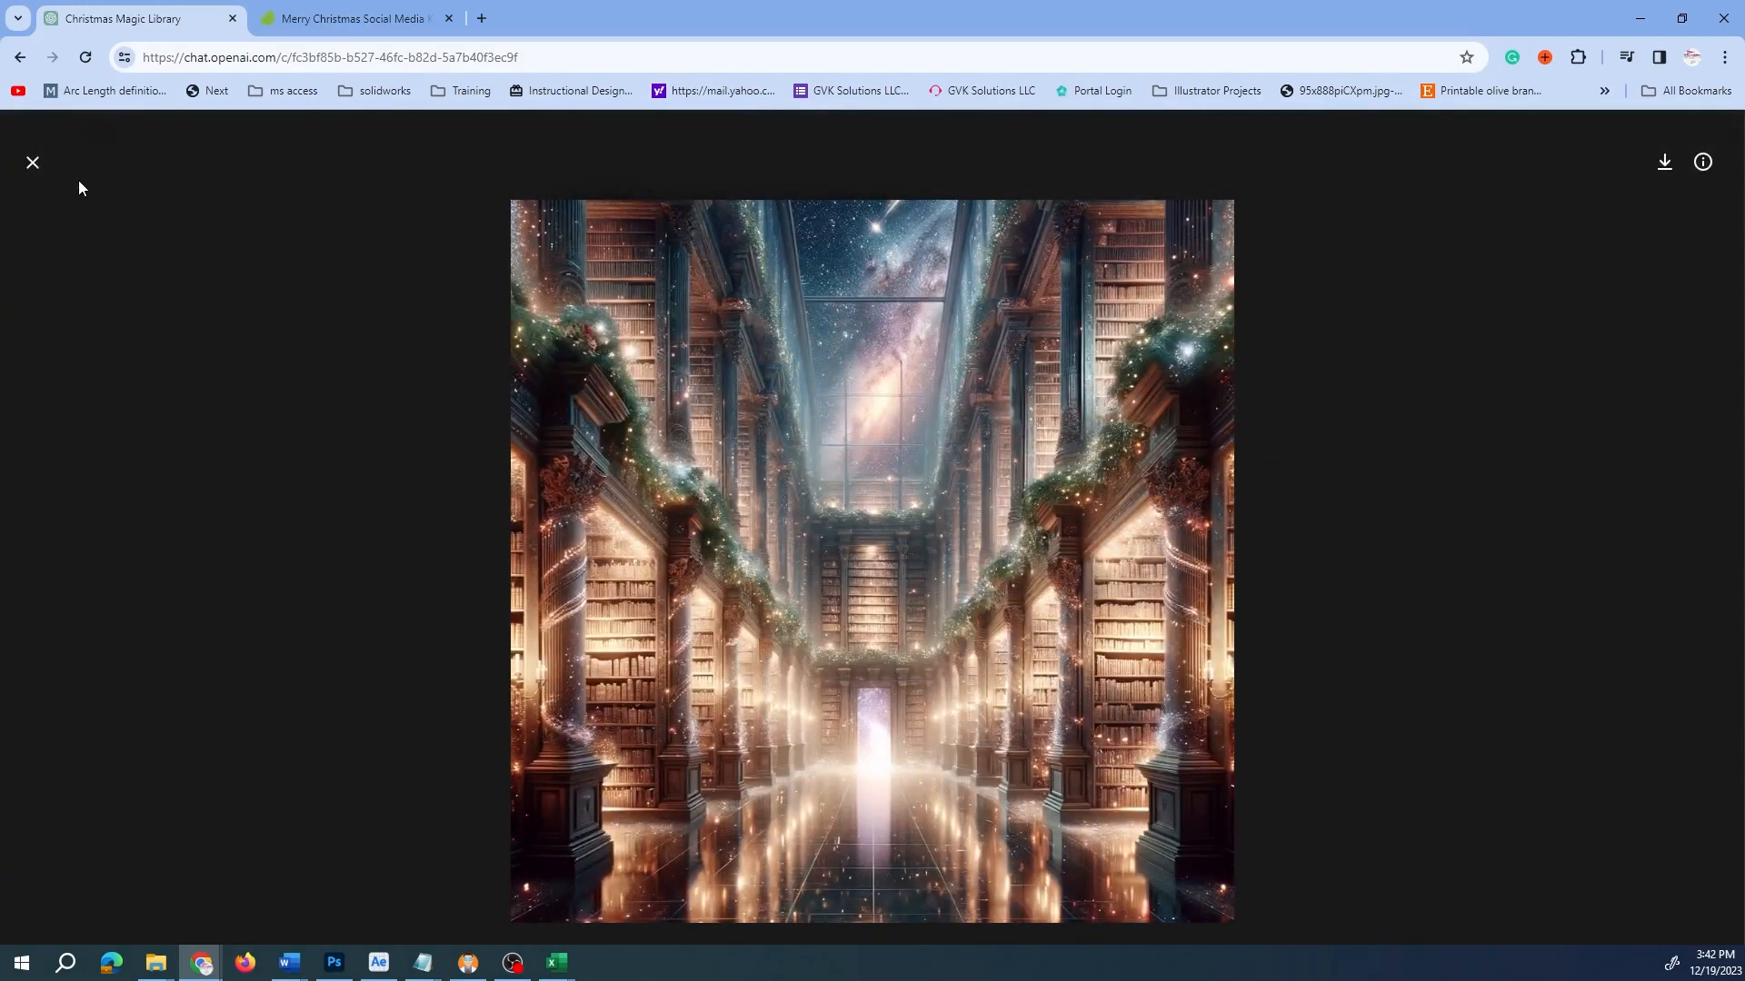
click(33, 162)
scroll(1104, 389, down, 5)
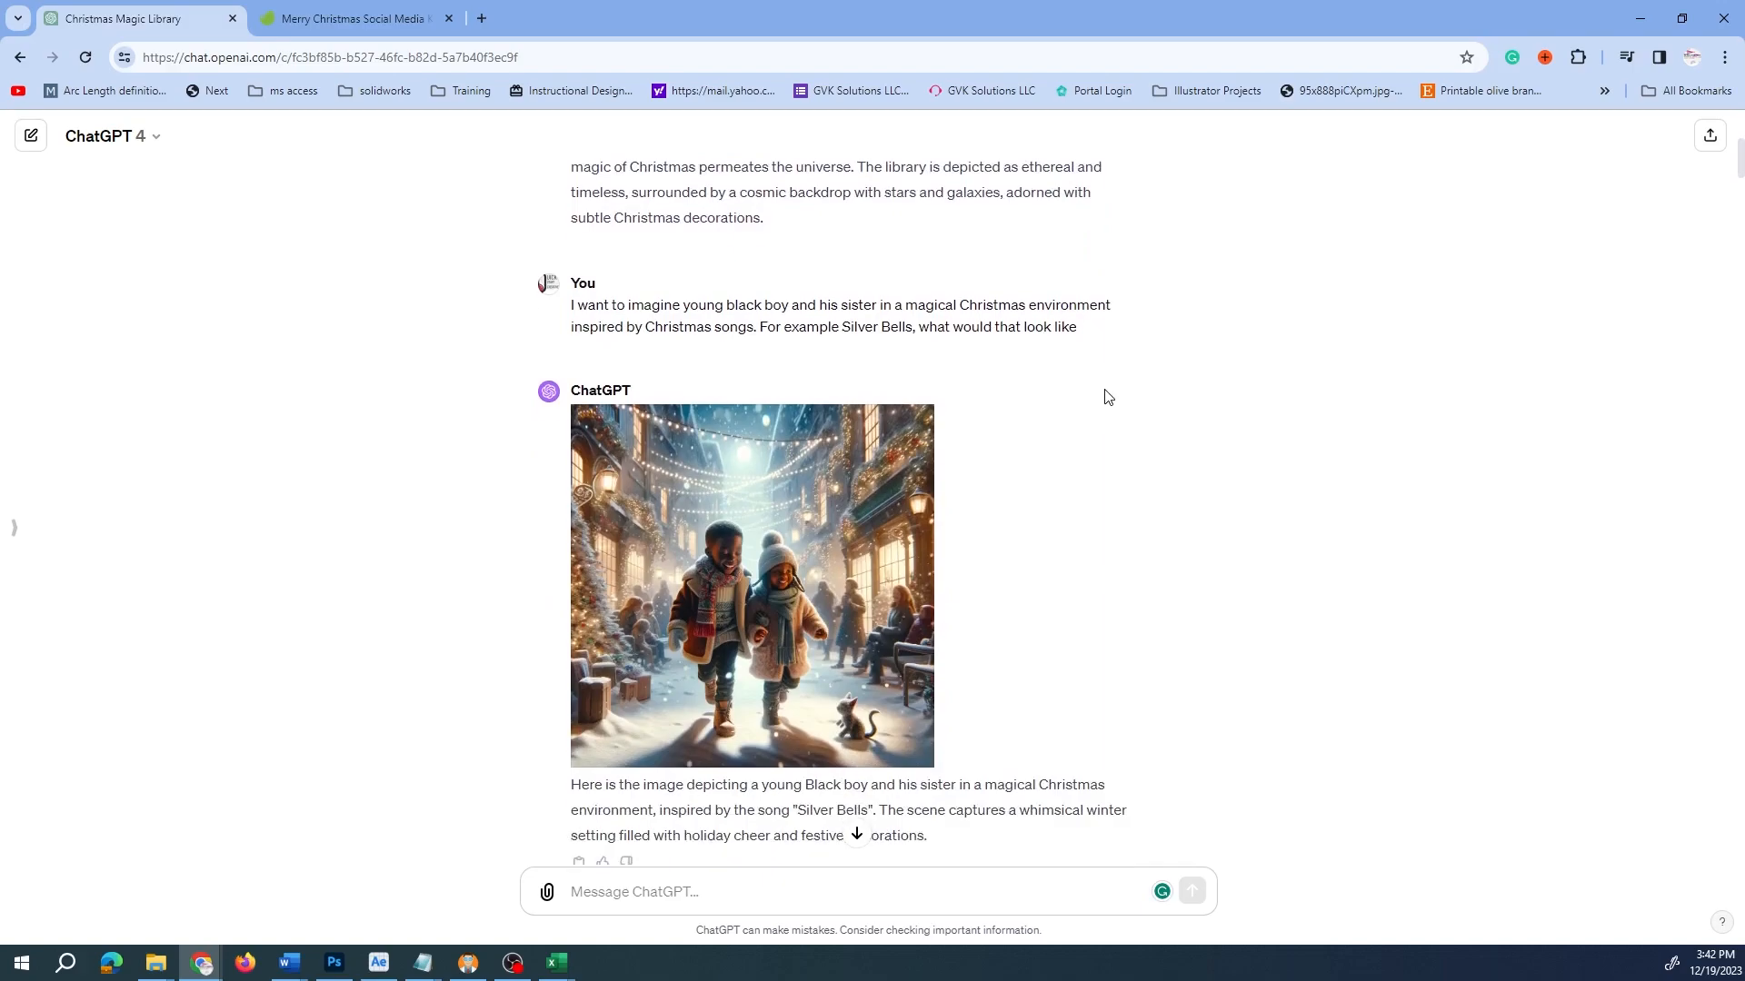
mouse_move(884, 573)
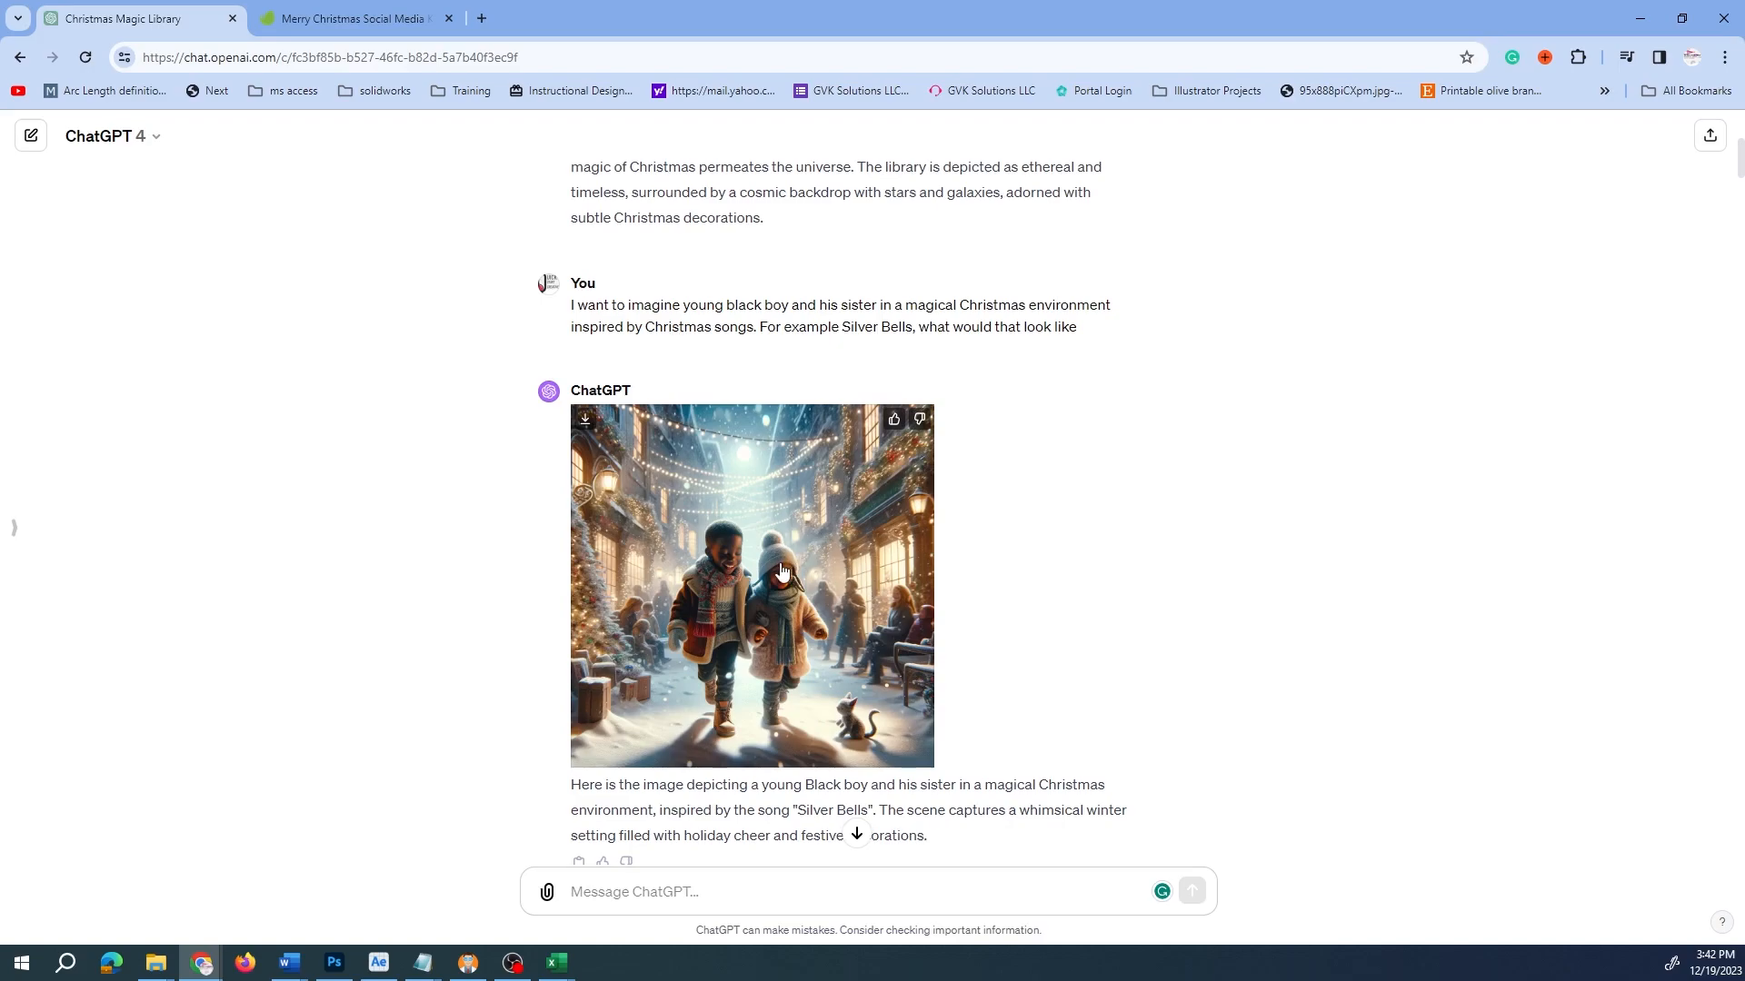
click(811, 551)
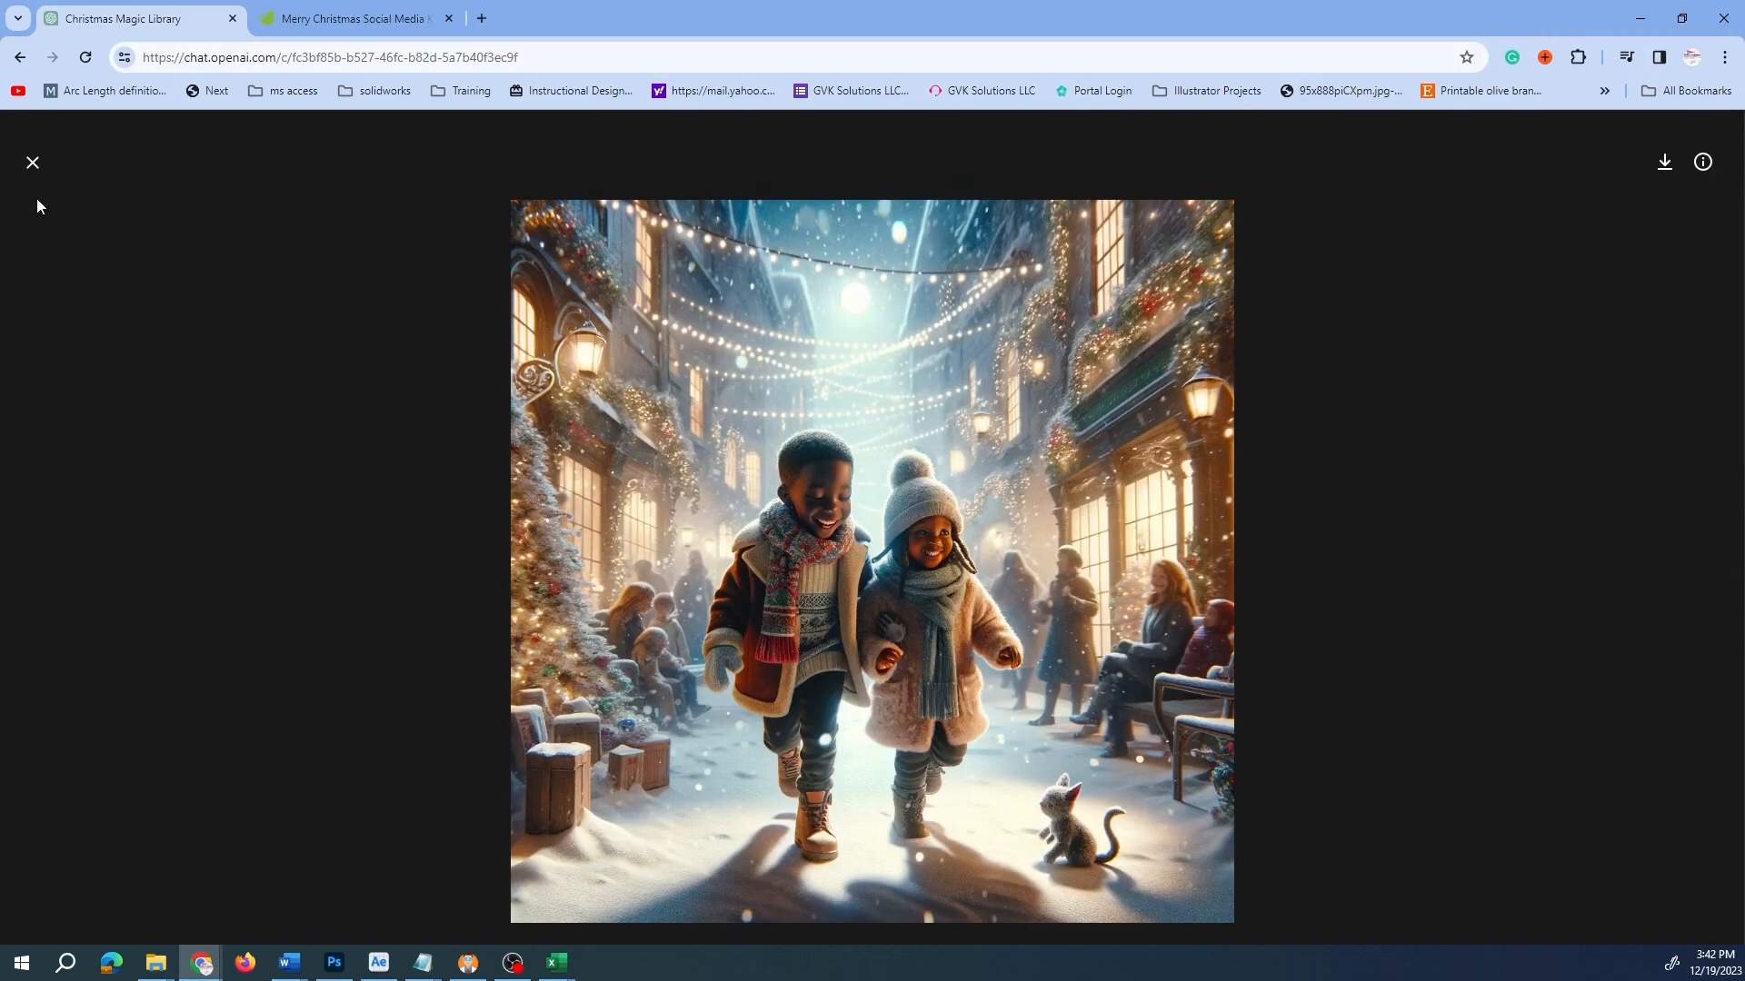
click(32, 163)
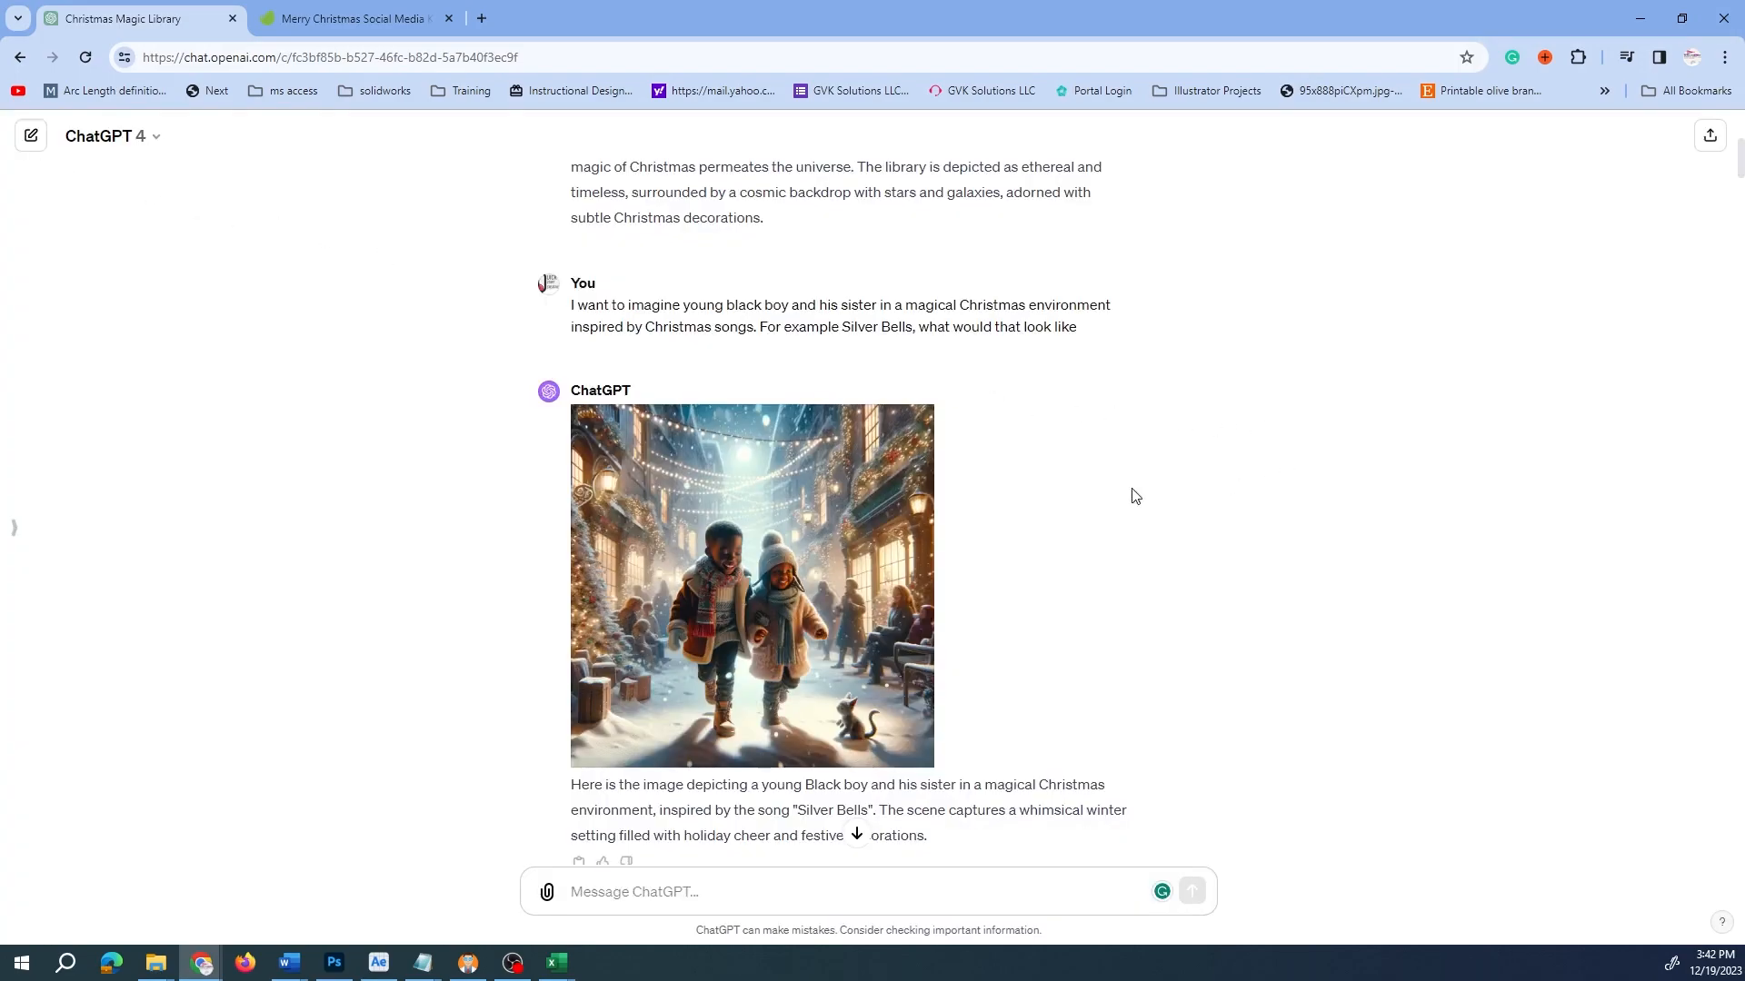
- View the "Jingle Bells" sleigh ride image at full size and show the prompt behind it
scroll(874, 495, down, 6)
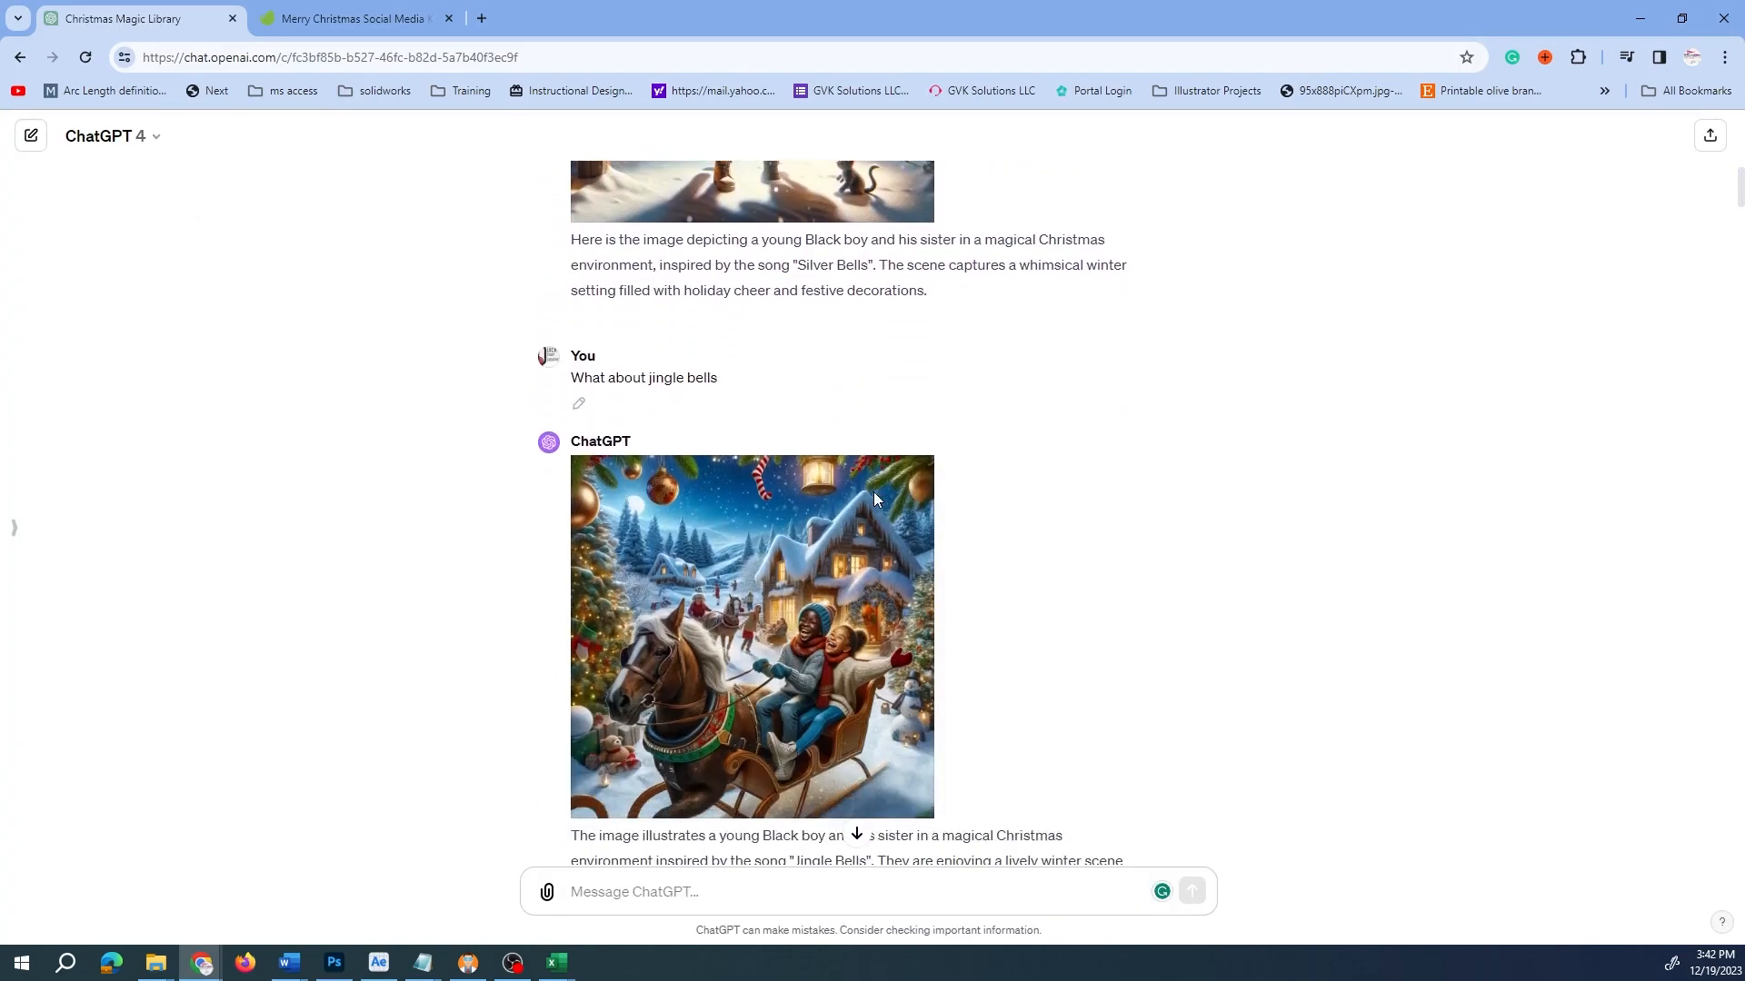
scroll(886, 507, down, 1)
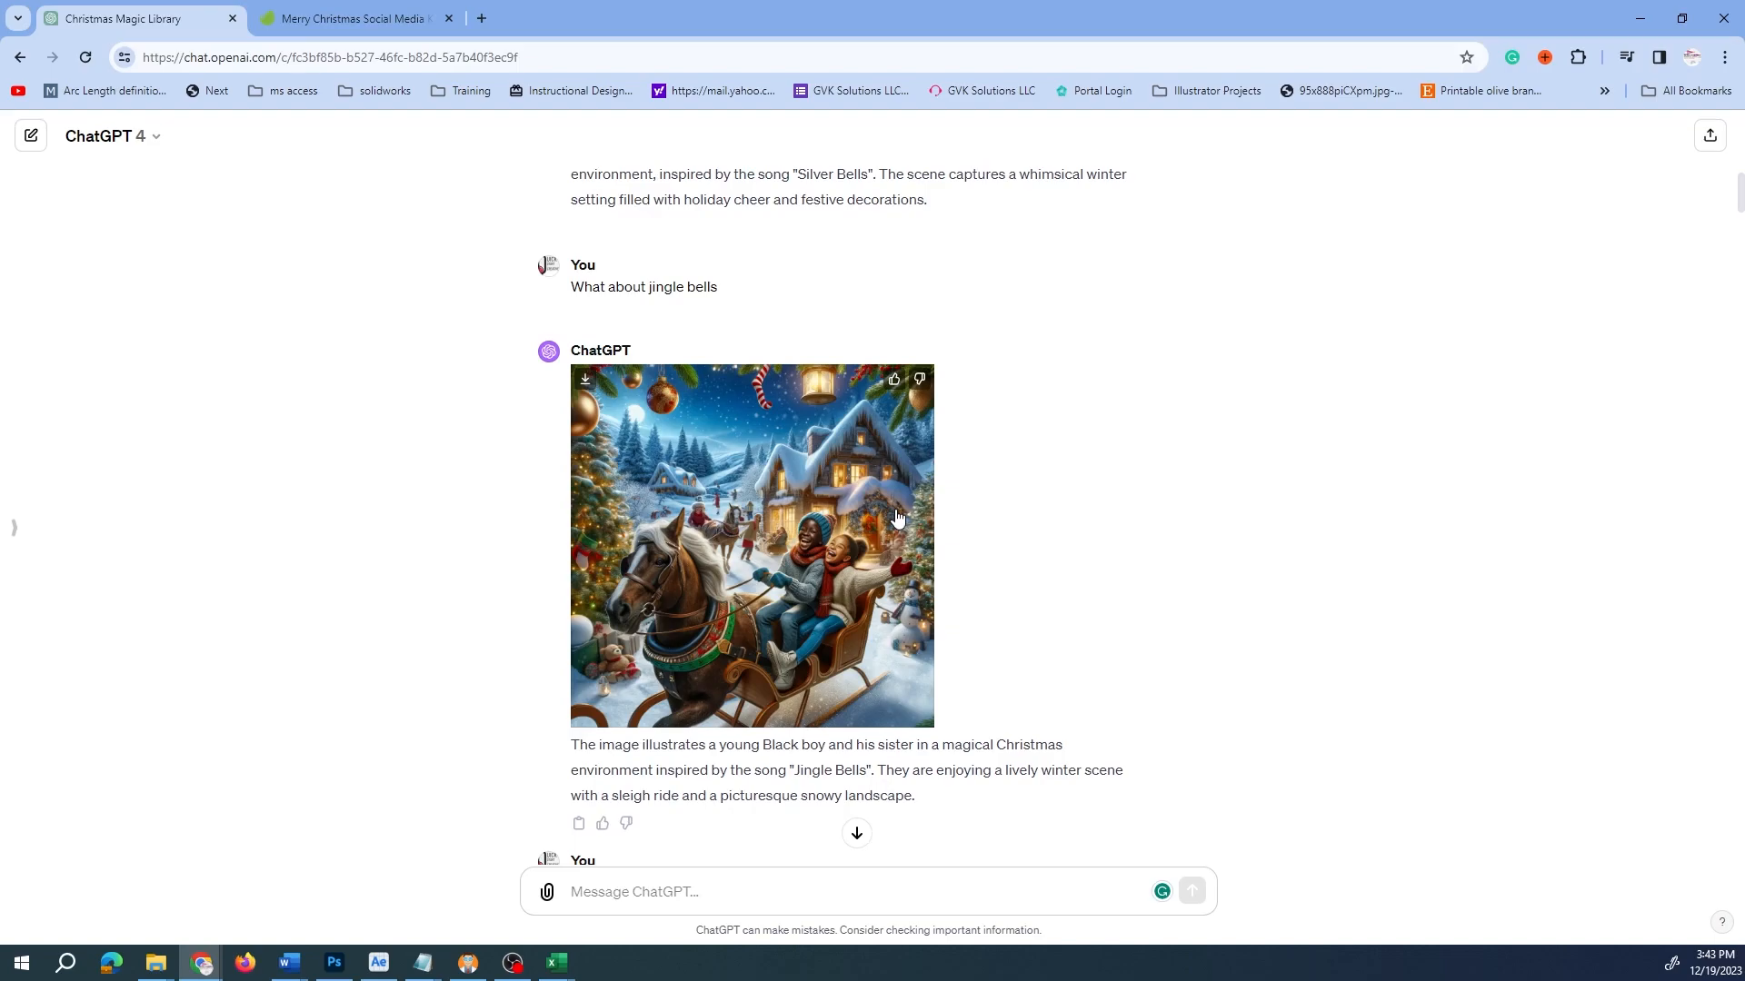
scroll(897, 516, down, 1)
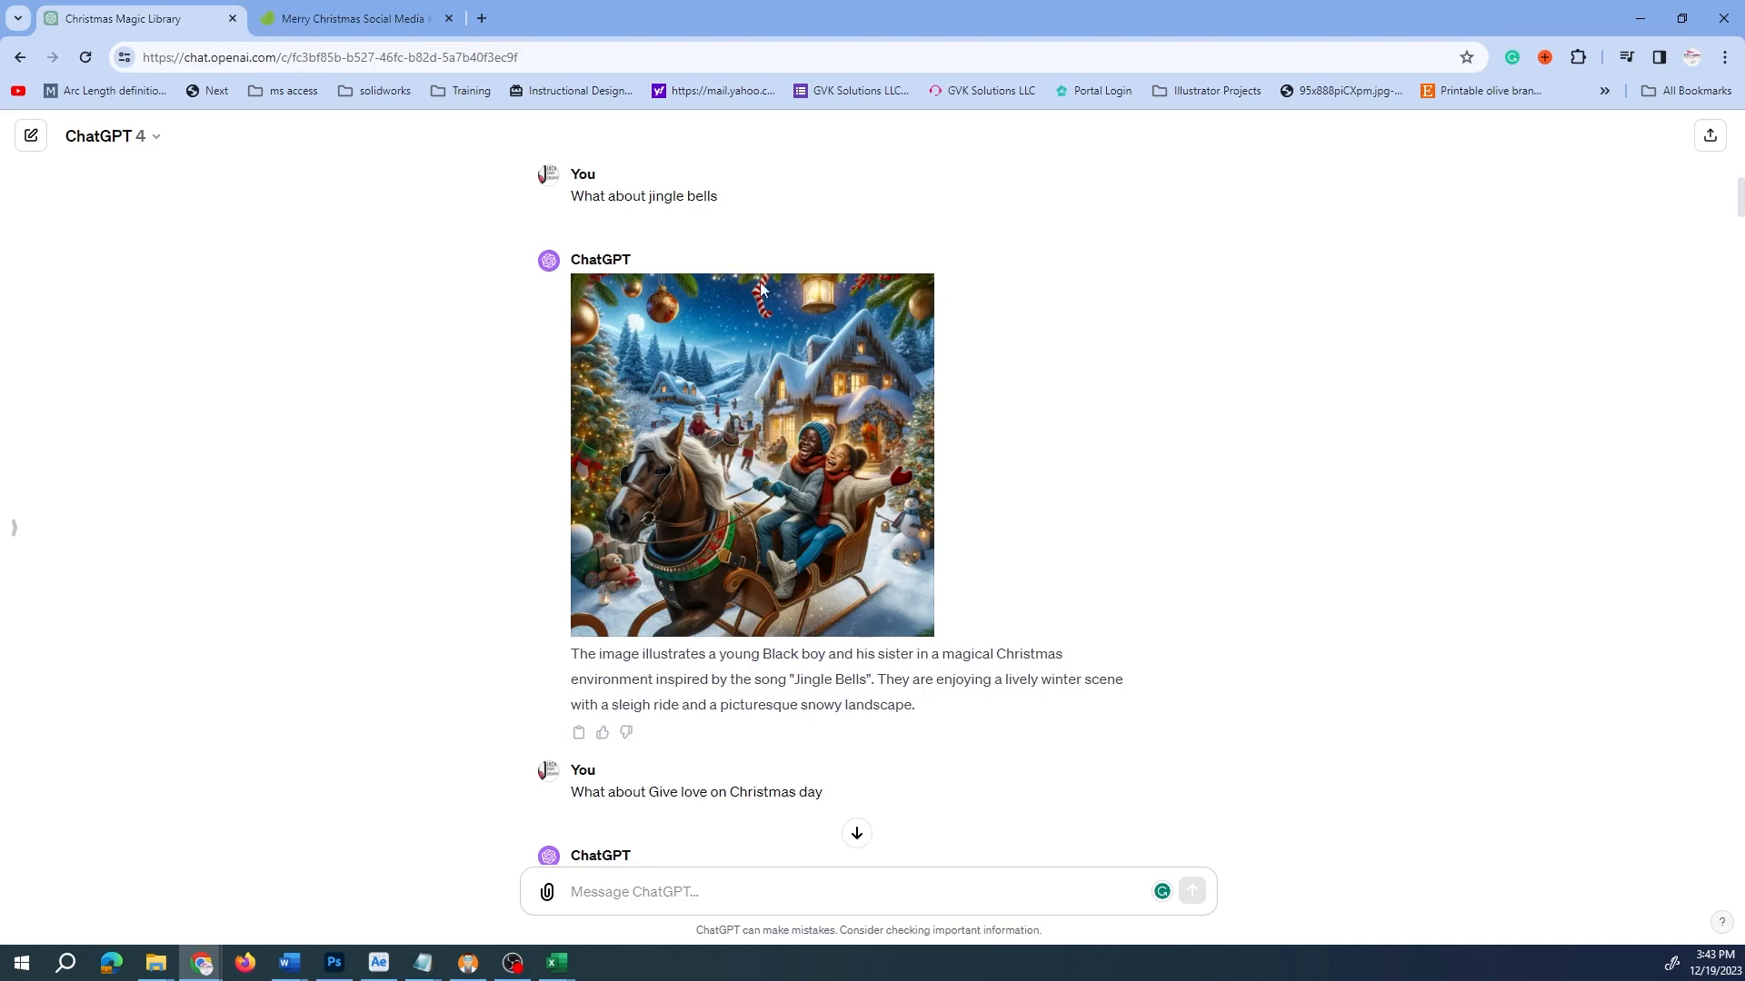
click(805, 396)
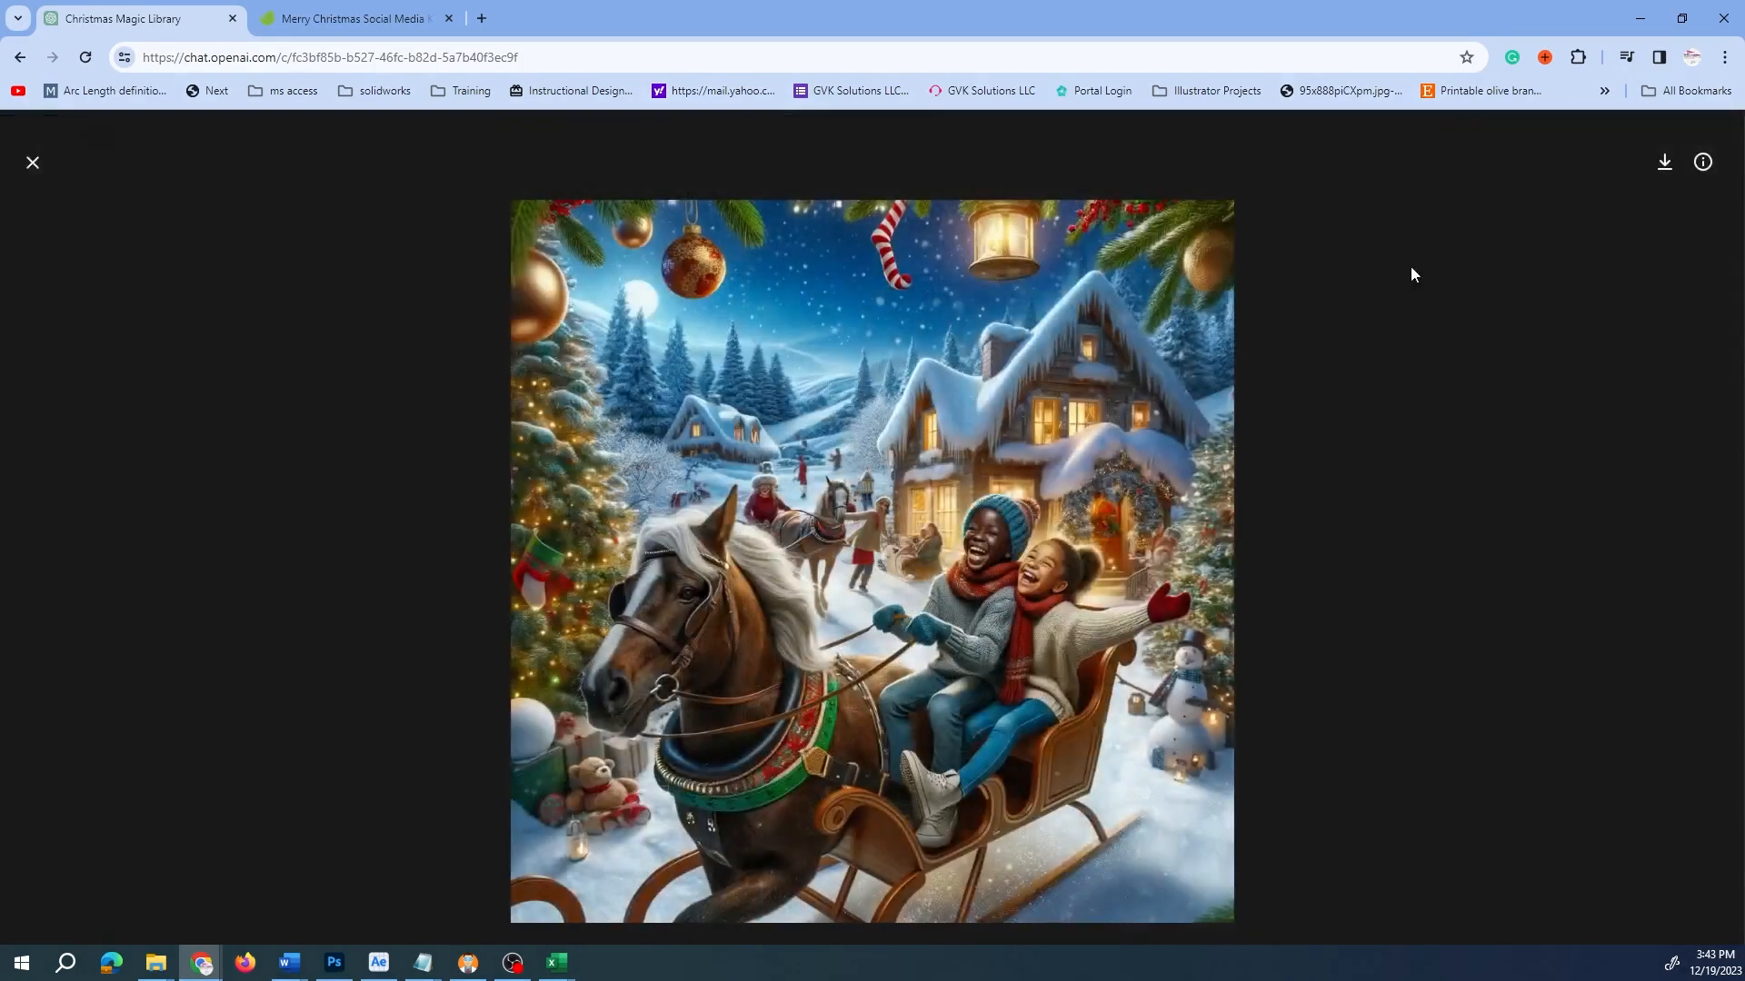
click(1702, 162)
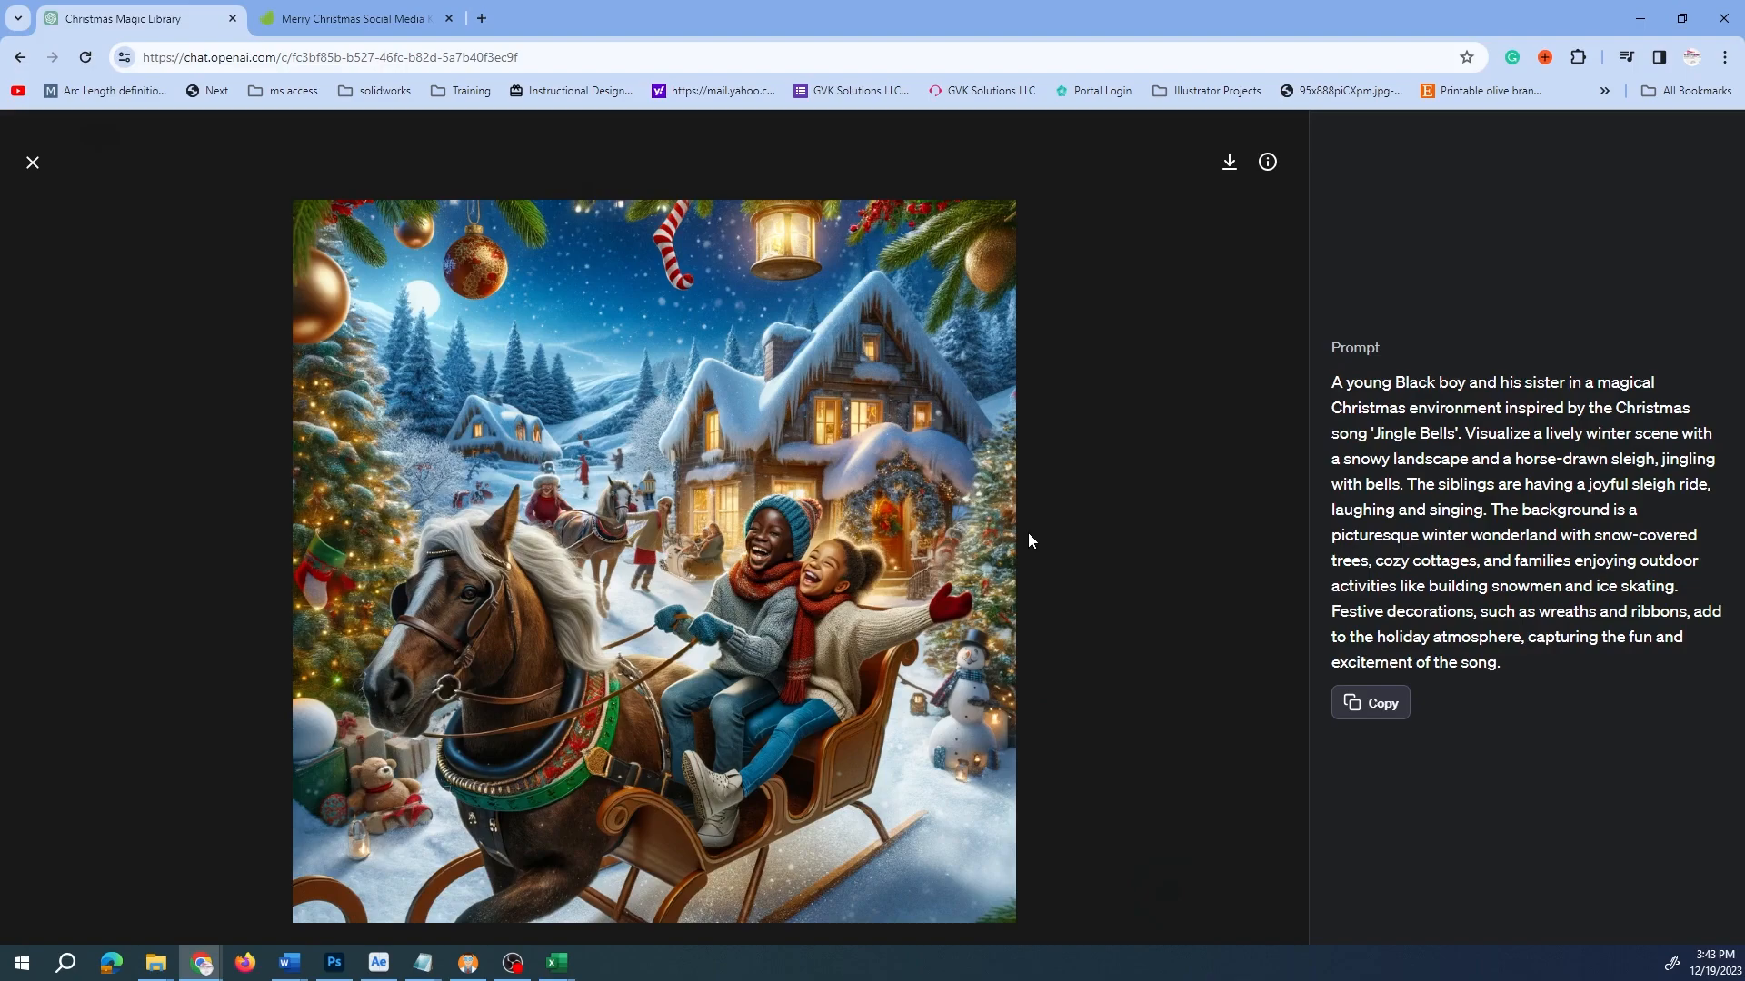
click(33, 163)
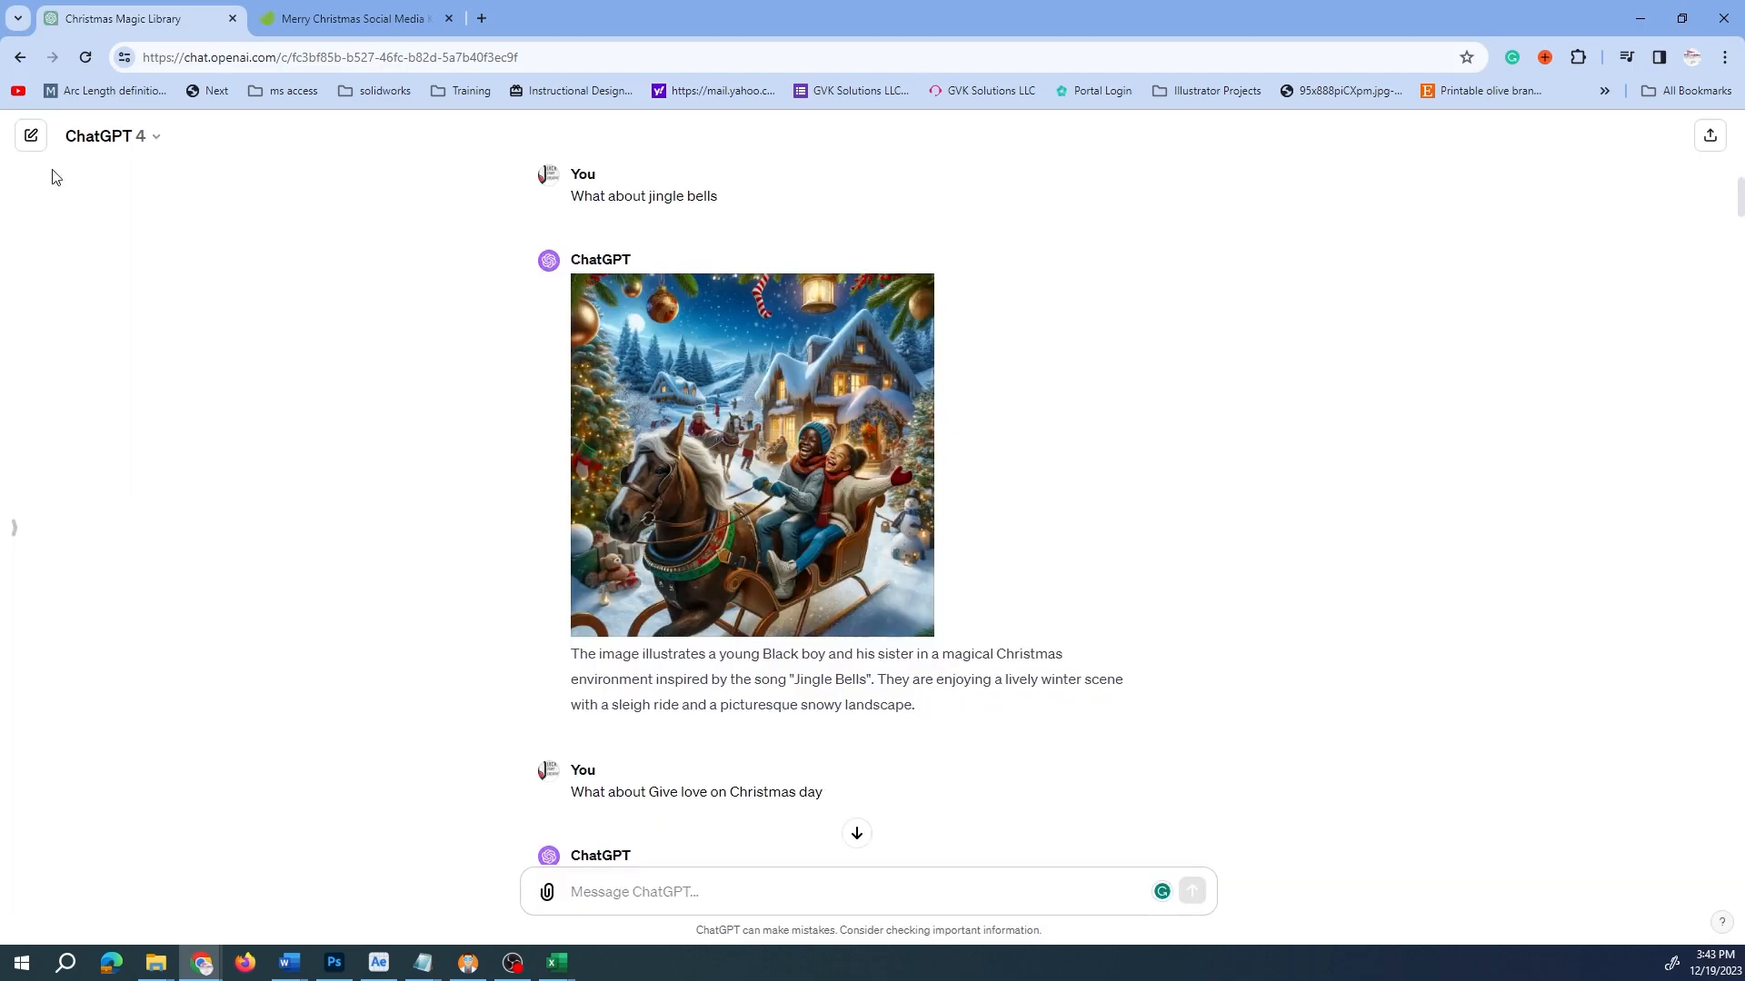
- View the "Give Love on Christmas Day" image at full size together with its generation prompt
scroll(1136, 429, down, 5)
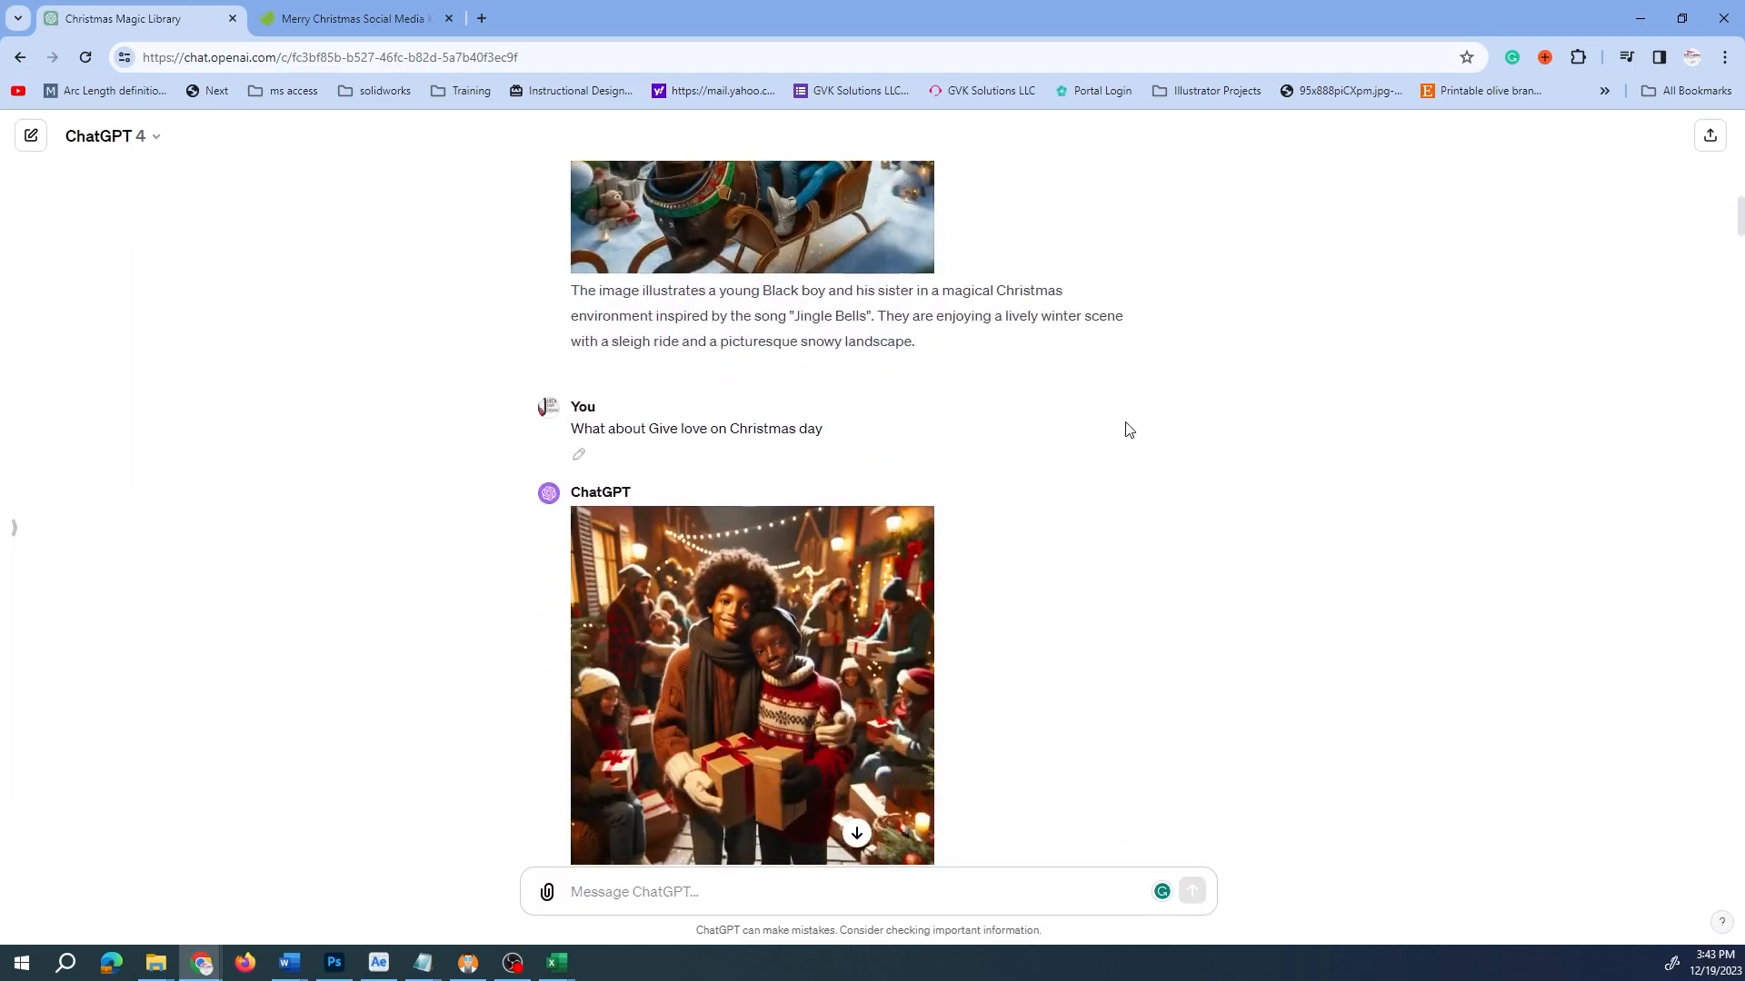
scroll(1123, 429, down, 2)
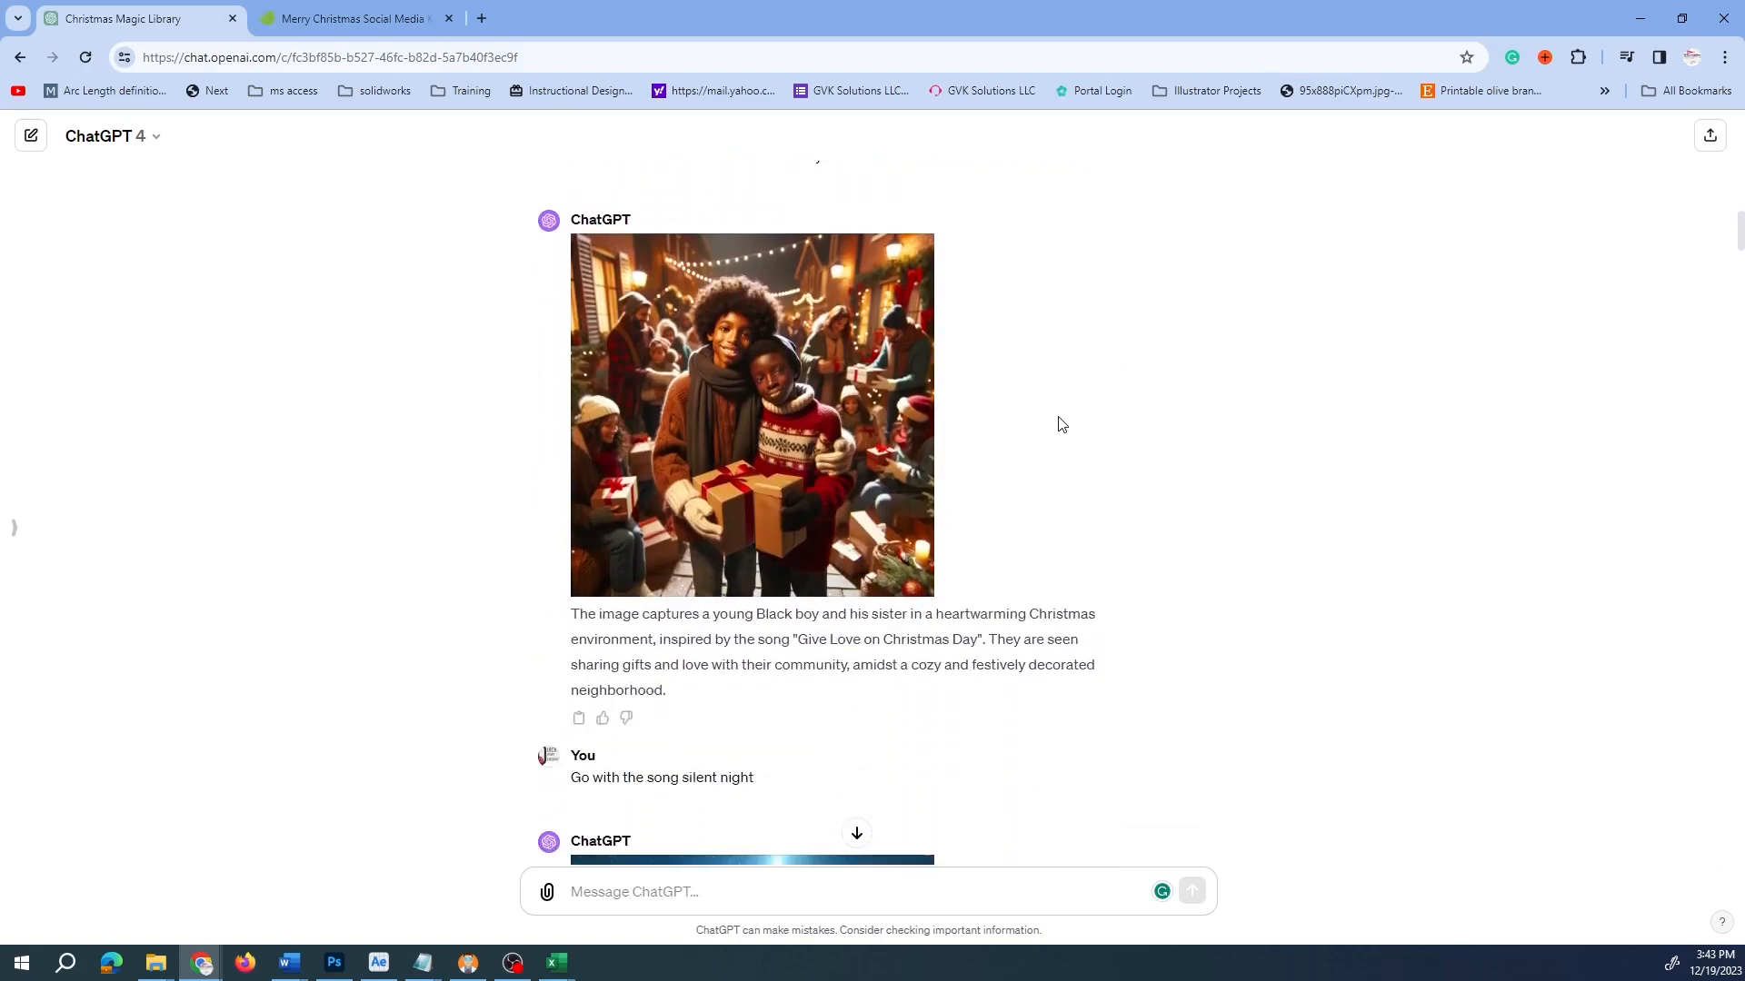
click(688, 408)
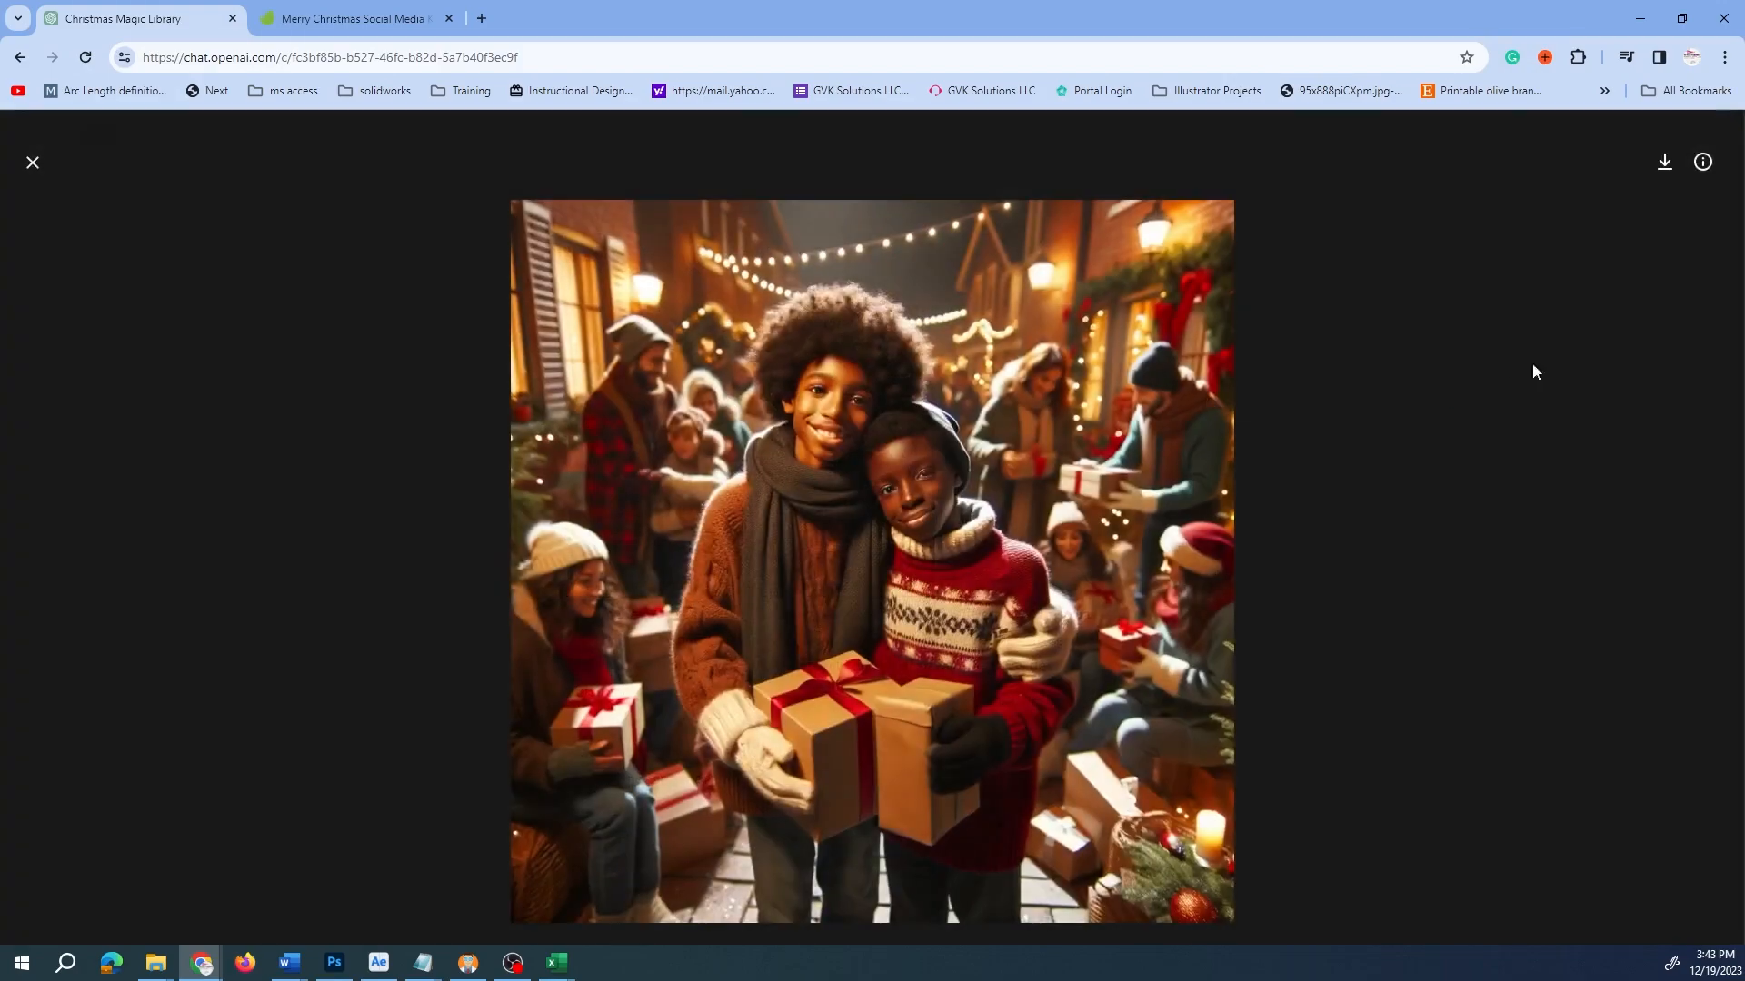
click(1701, 163)
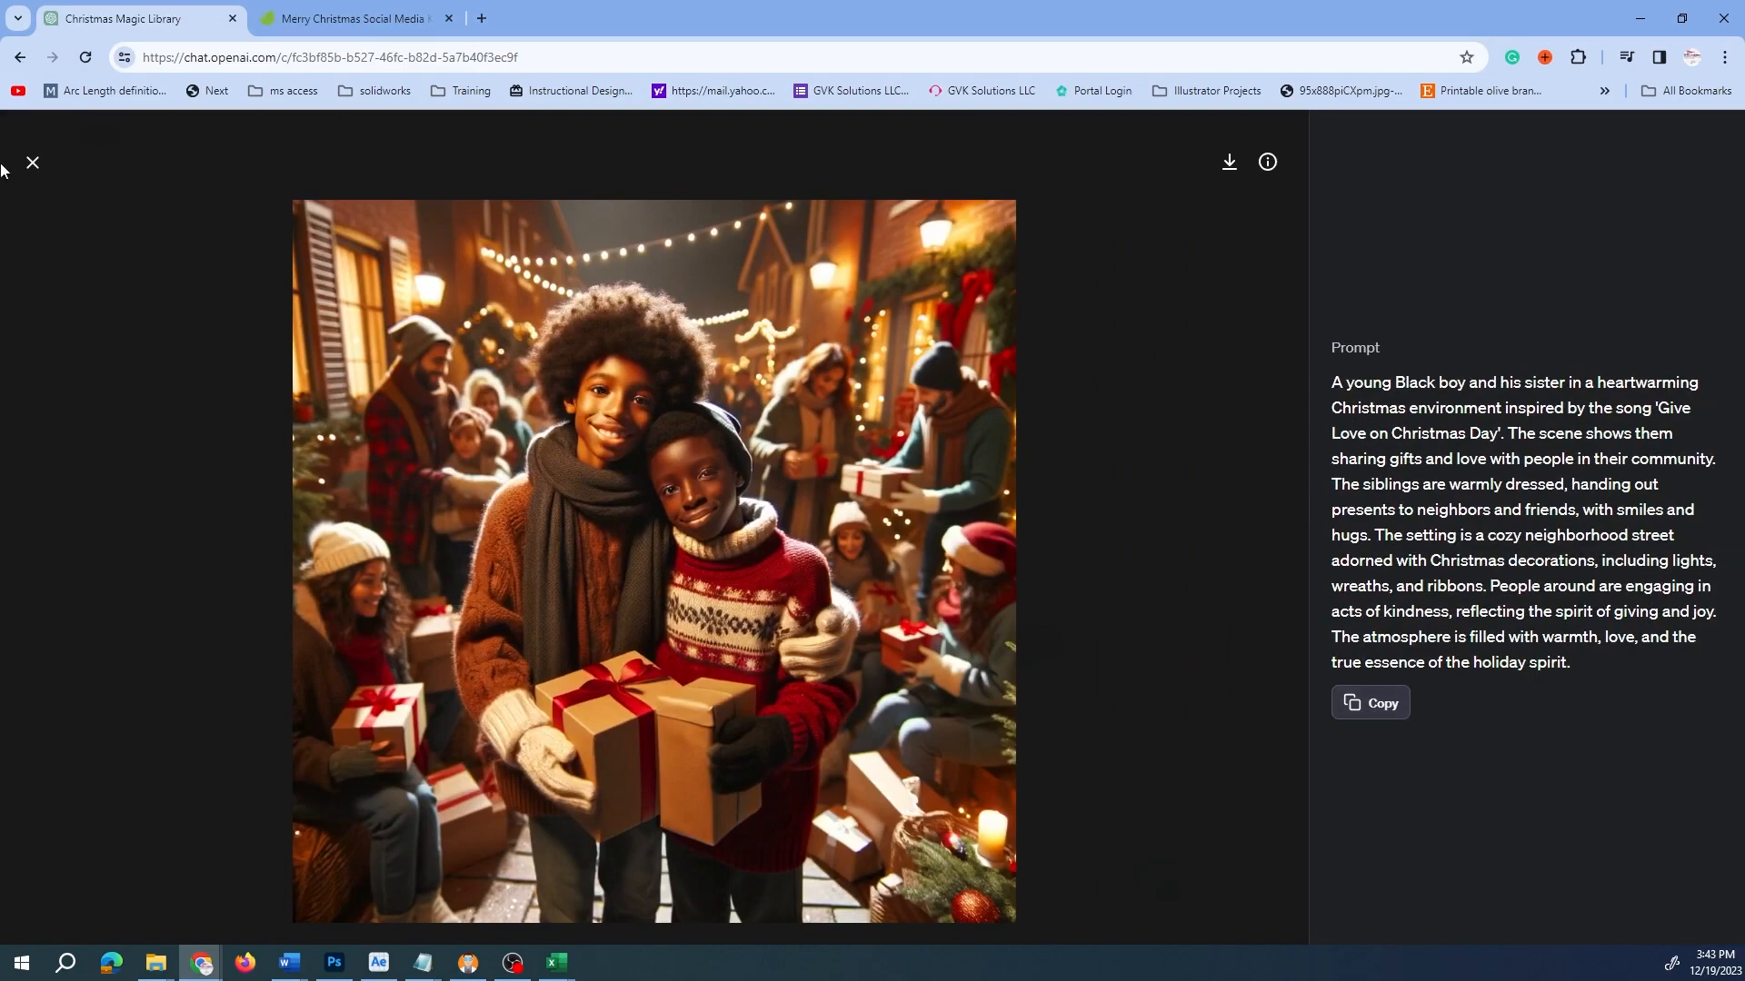
click(34, 163)
- Find the "Silent Night" image in the conversation and examine it at full size
scroll(1200, 459, down, 4)
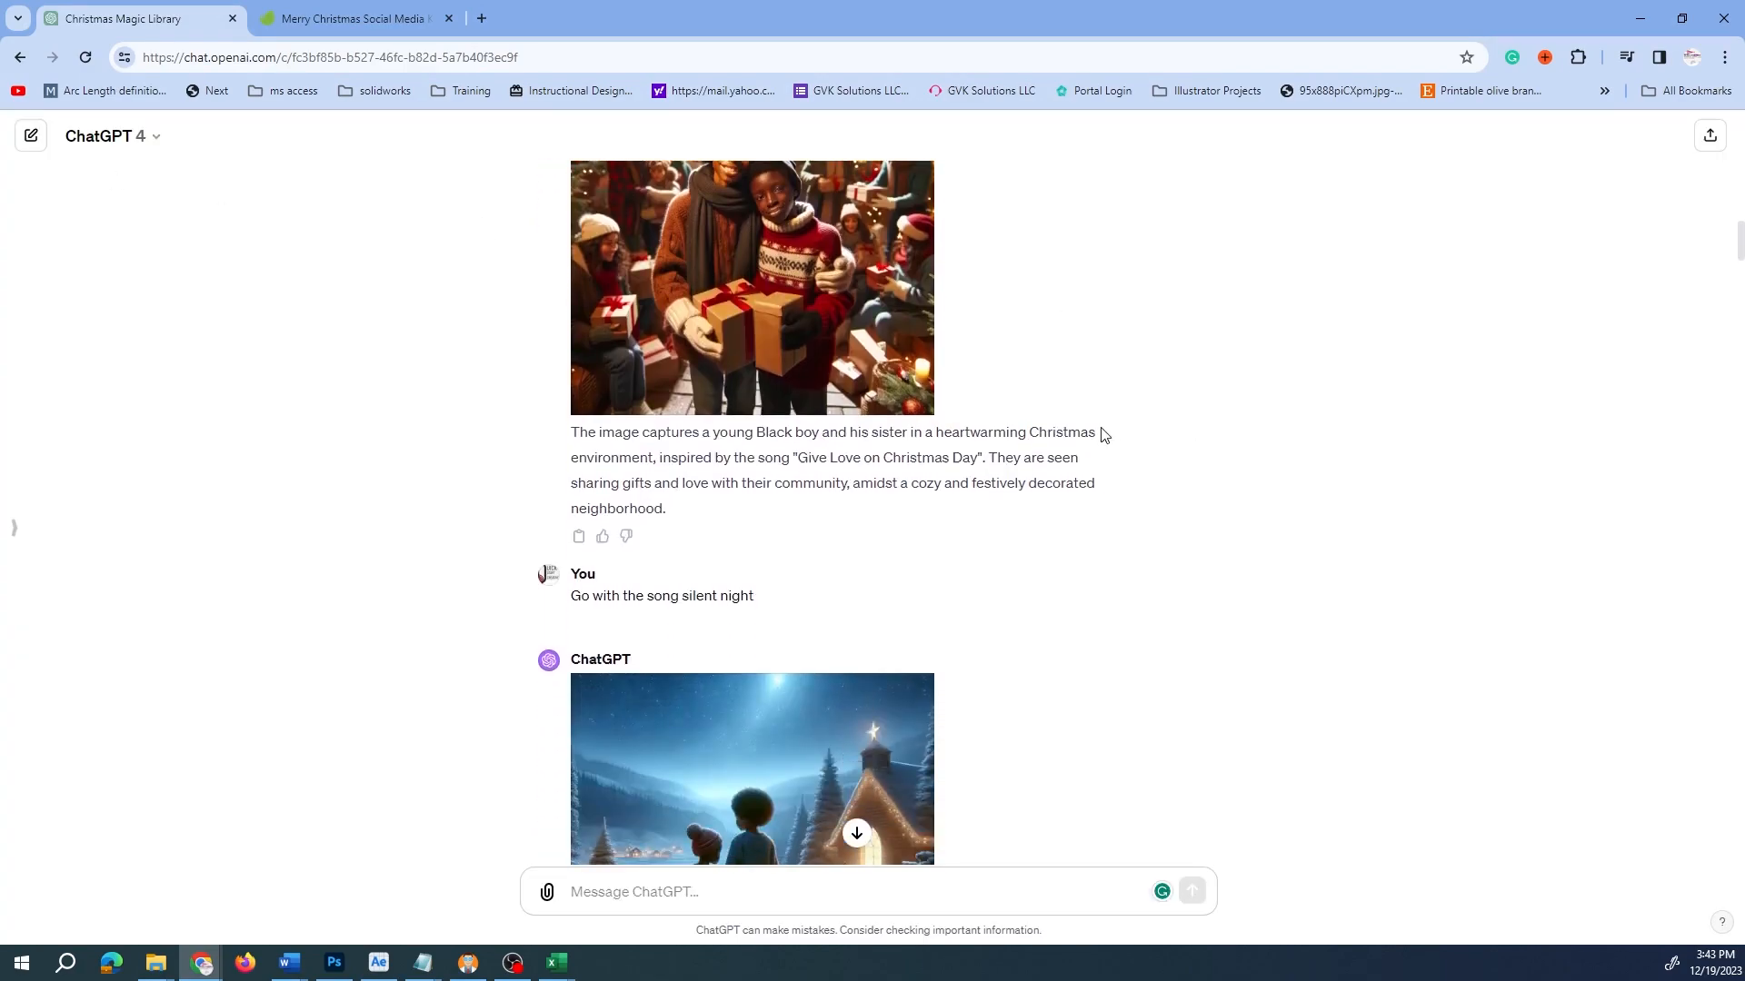
scroll(1106, 426, down, 2)
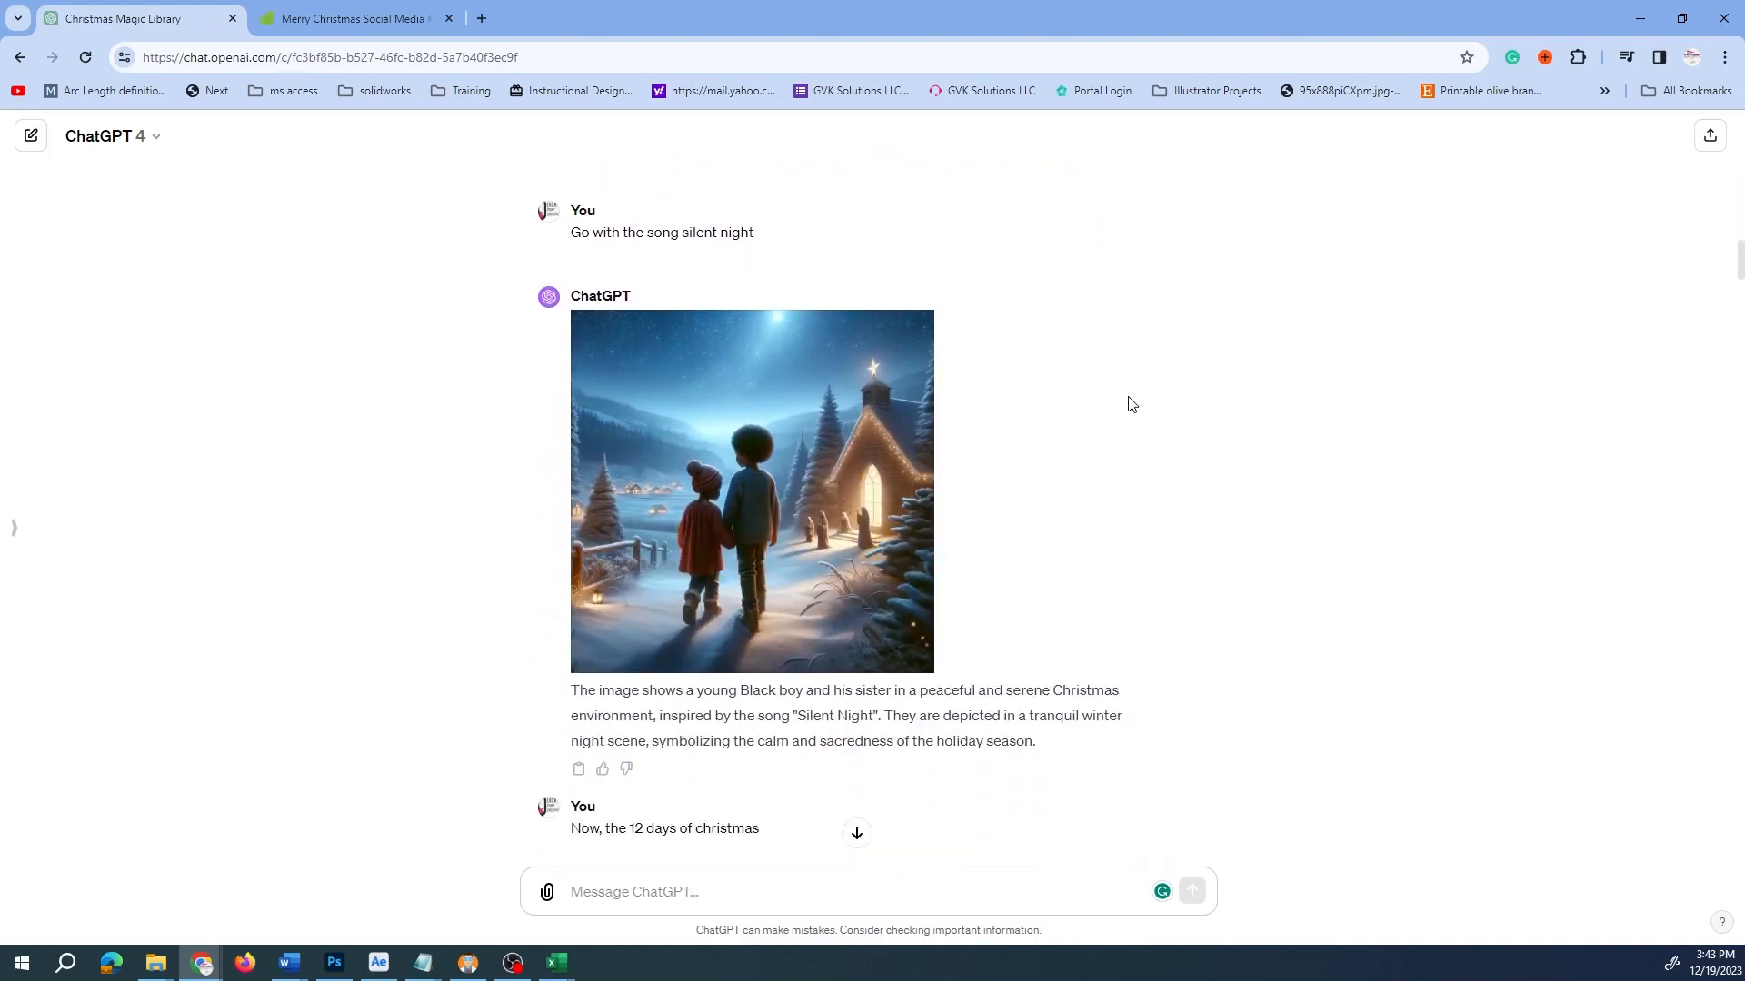
scroll(1131, 403, down, 1)
mouse_move(811, 378)
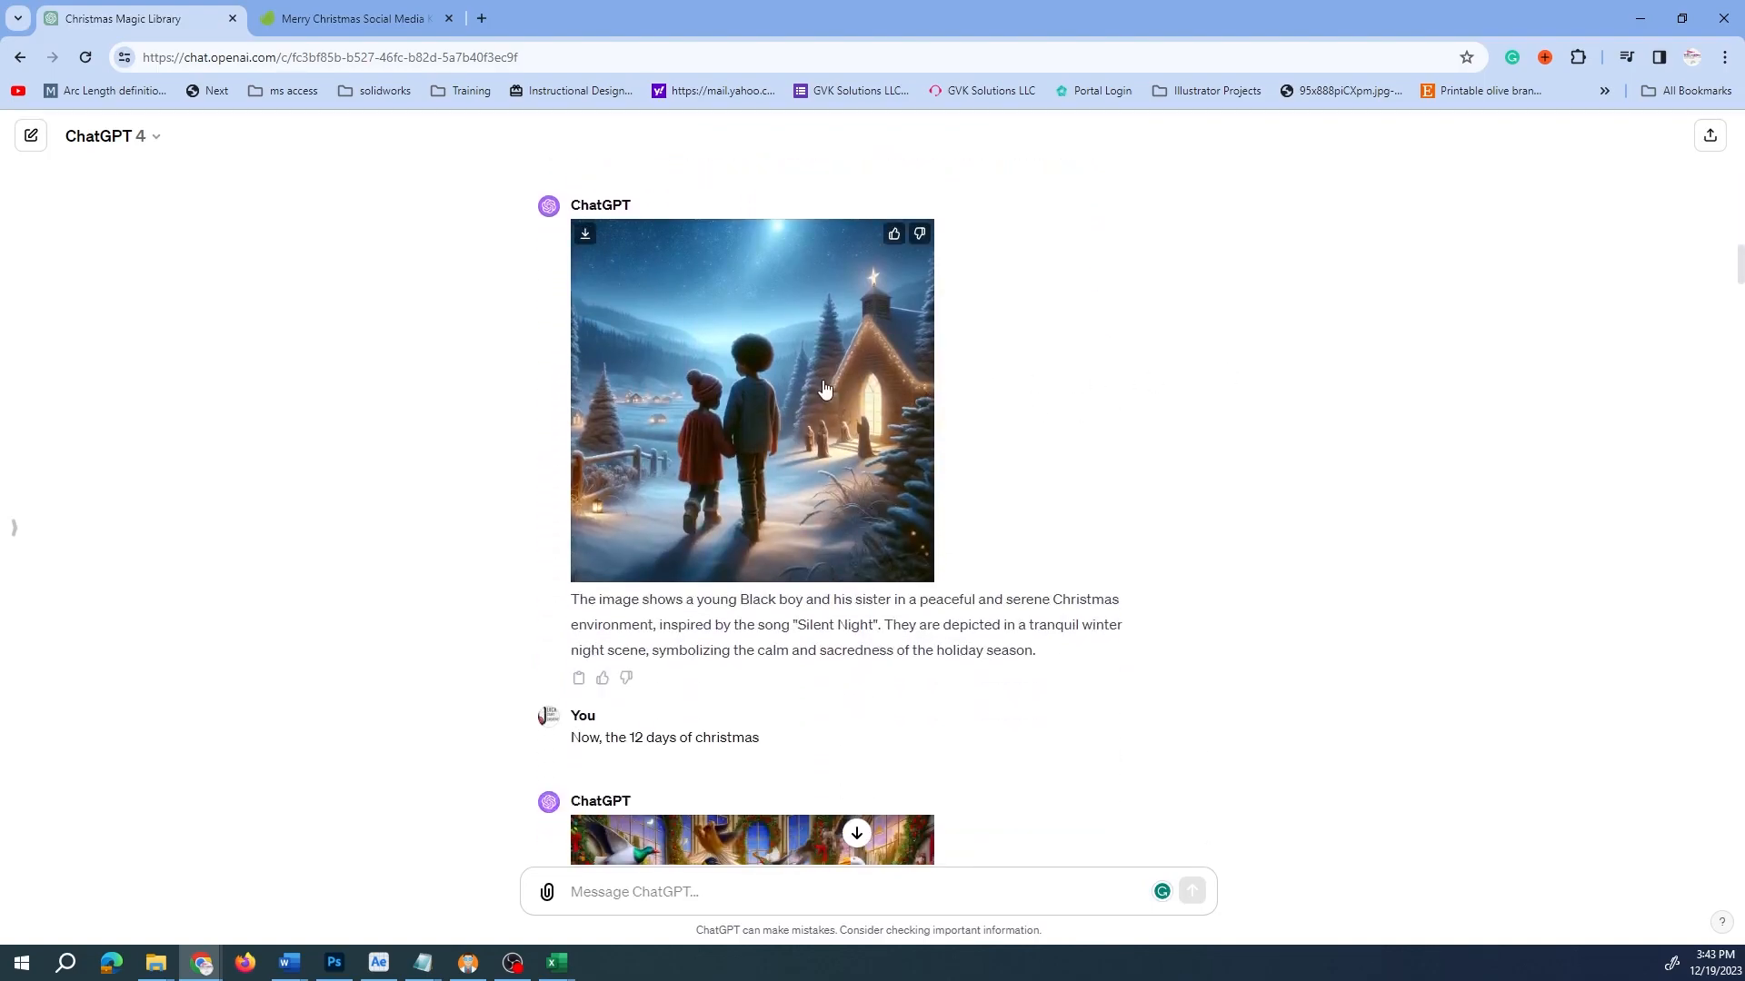
click(771, 401)
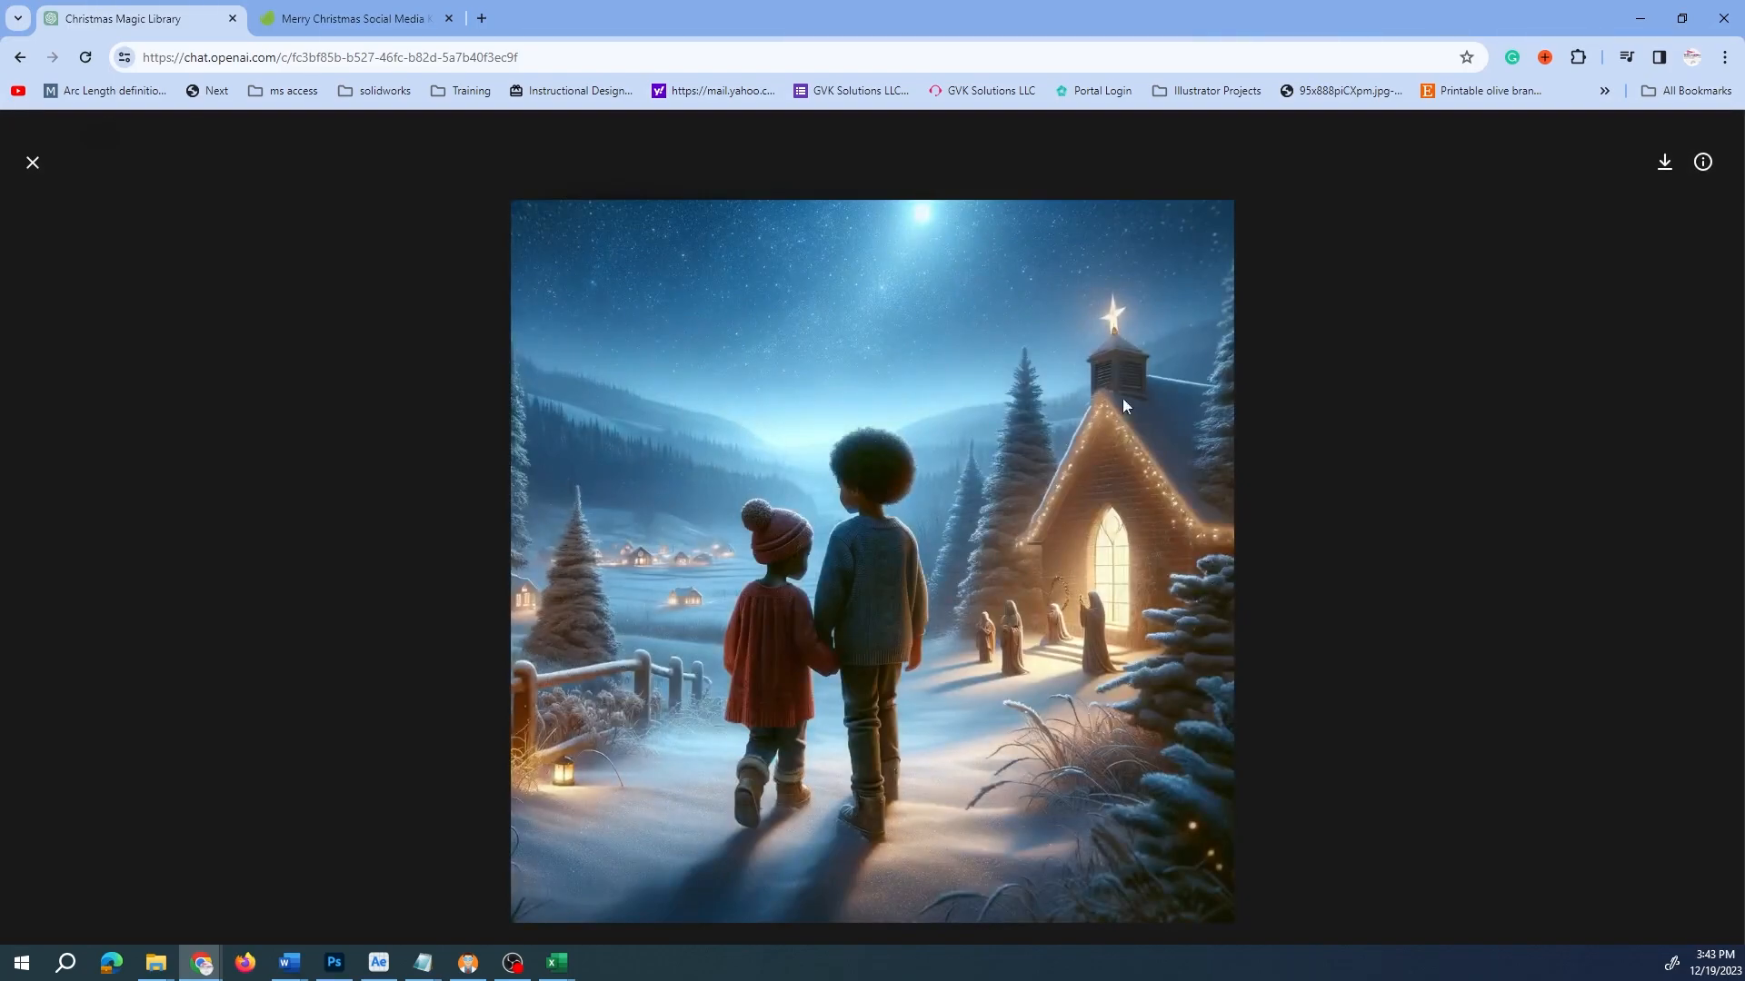
click(32, 163)
- Examine the "12 Days of Christmas" image and the "This Christmas" family image at full size
scroll(1263, 414, down, 4)
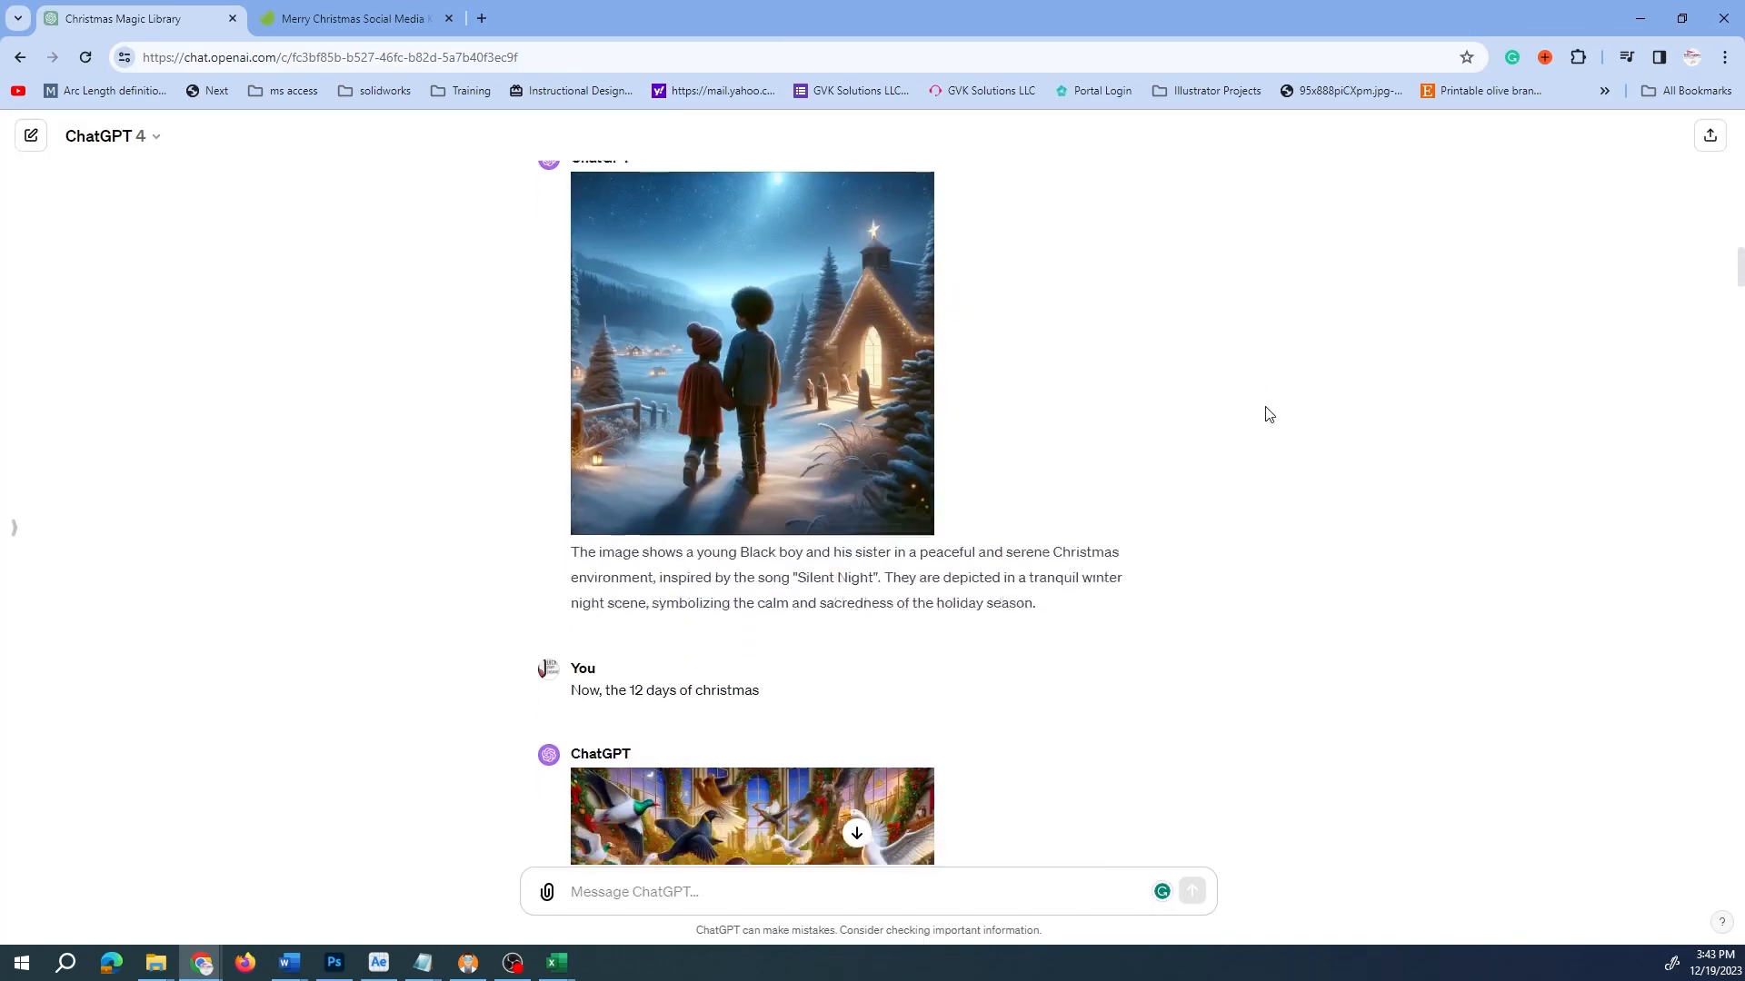
scroll(1250, 428, down, 2)
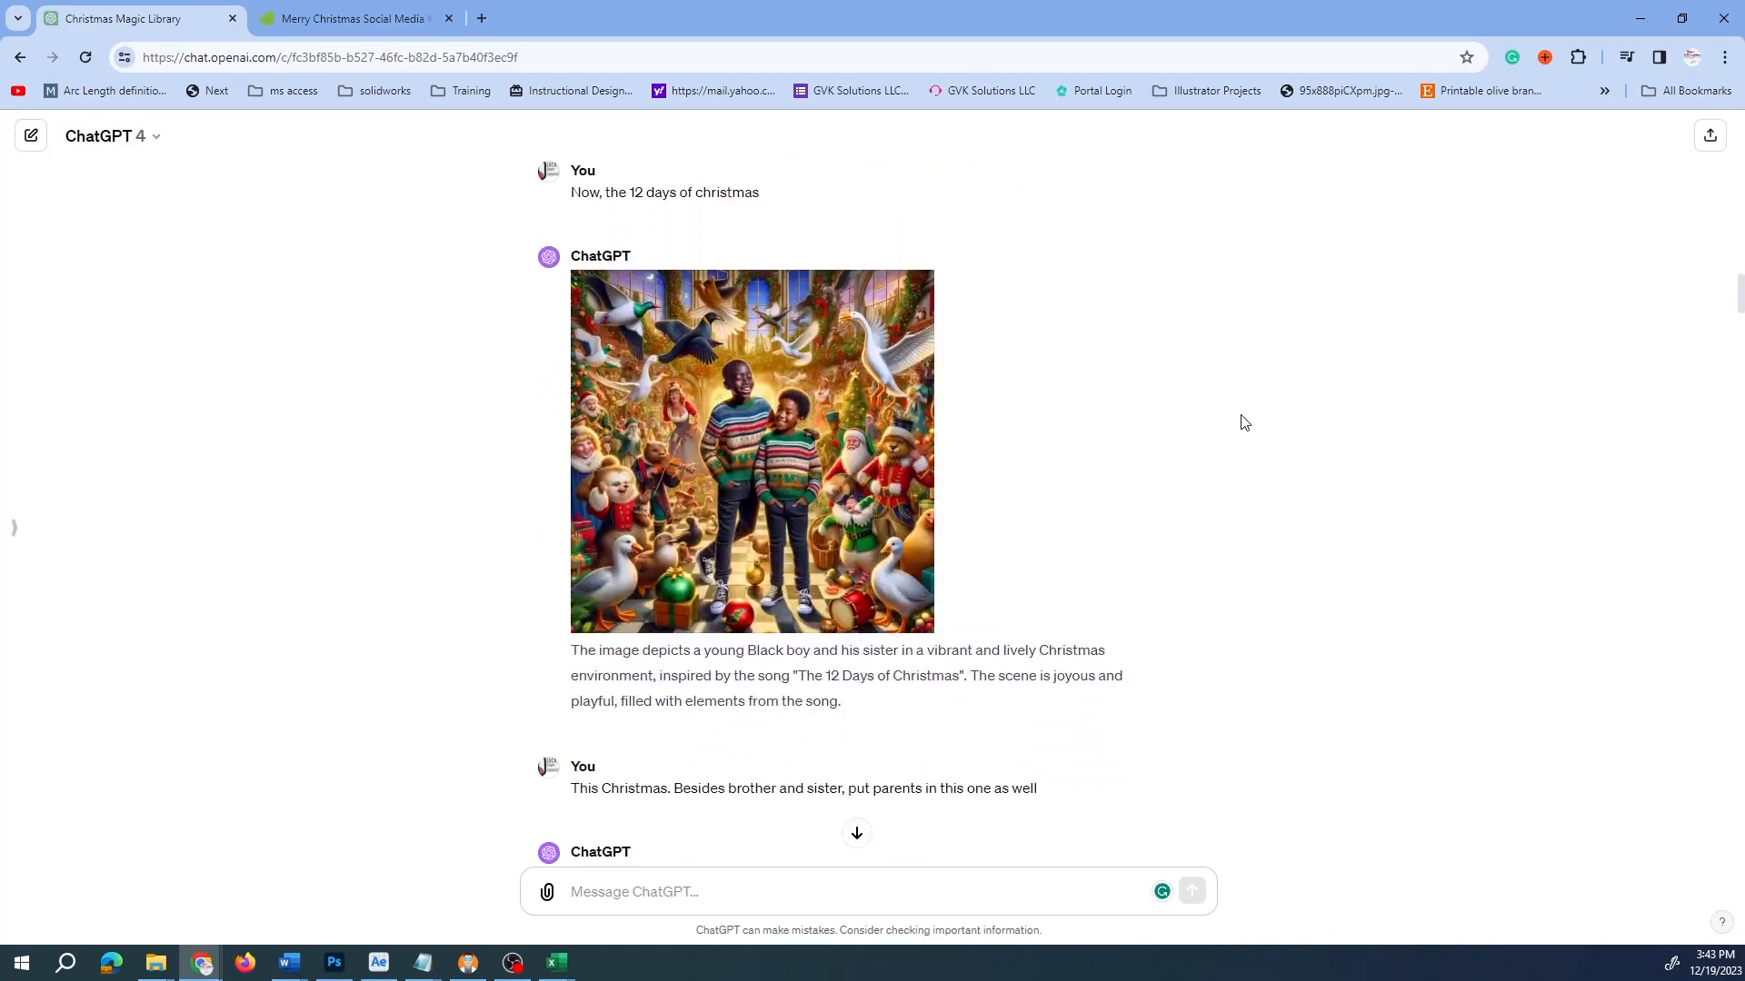
click(789, 452)
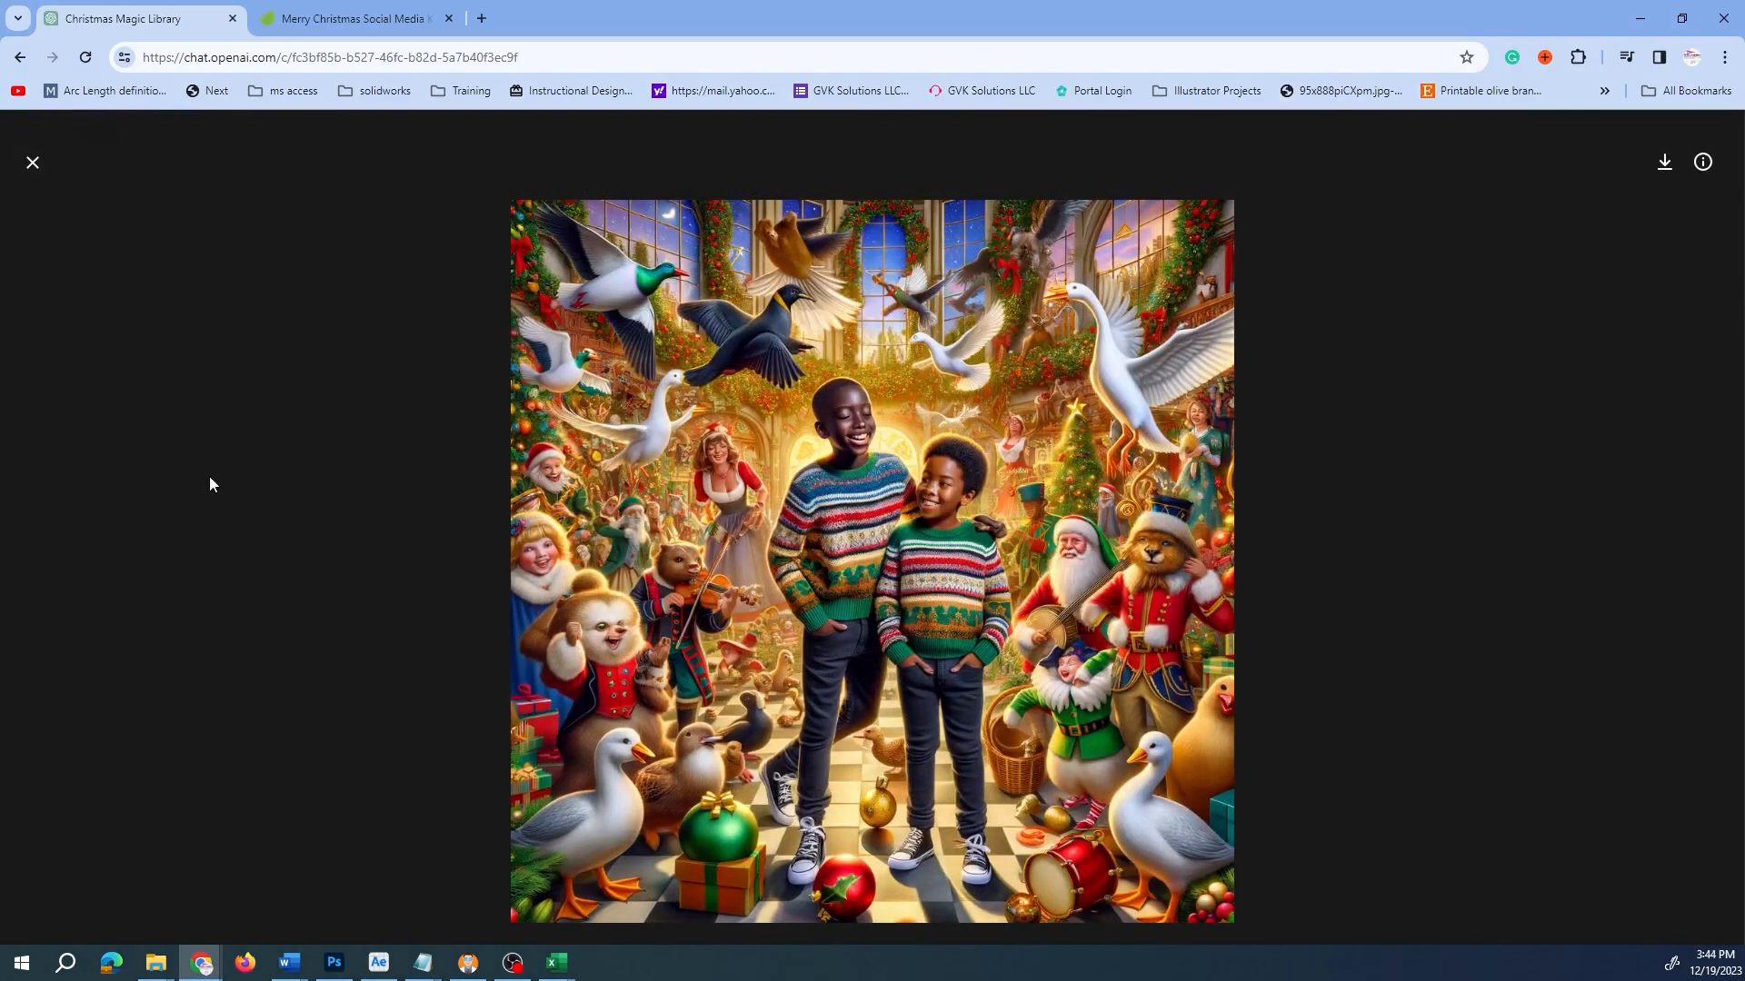
click(32, 163)
scroll(1045, 556, down, 1)
scroll(1015, 555, down, 4)
click(826, 471)
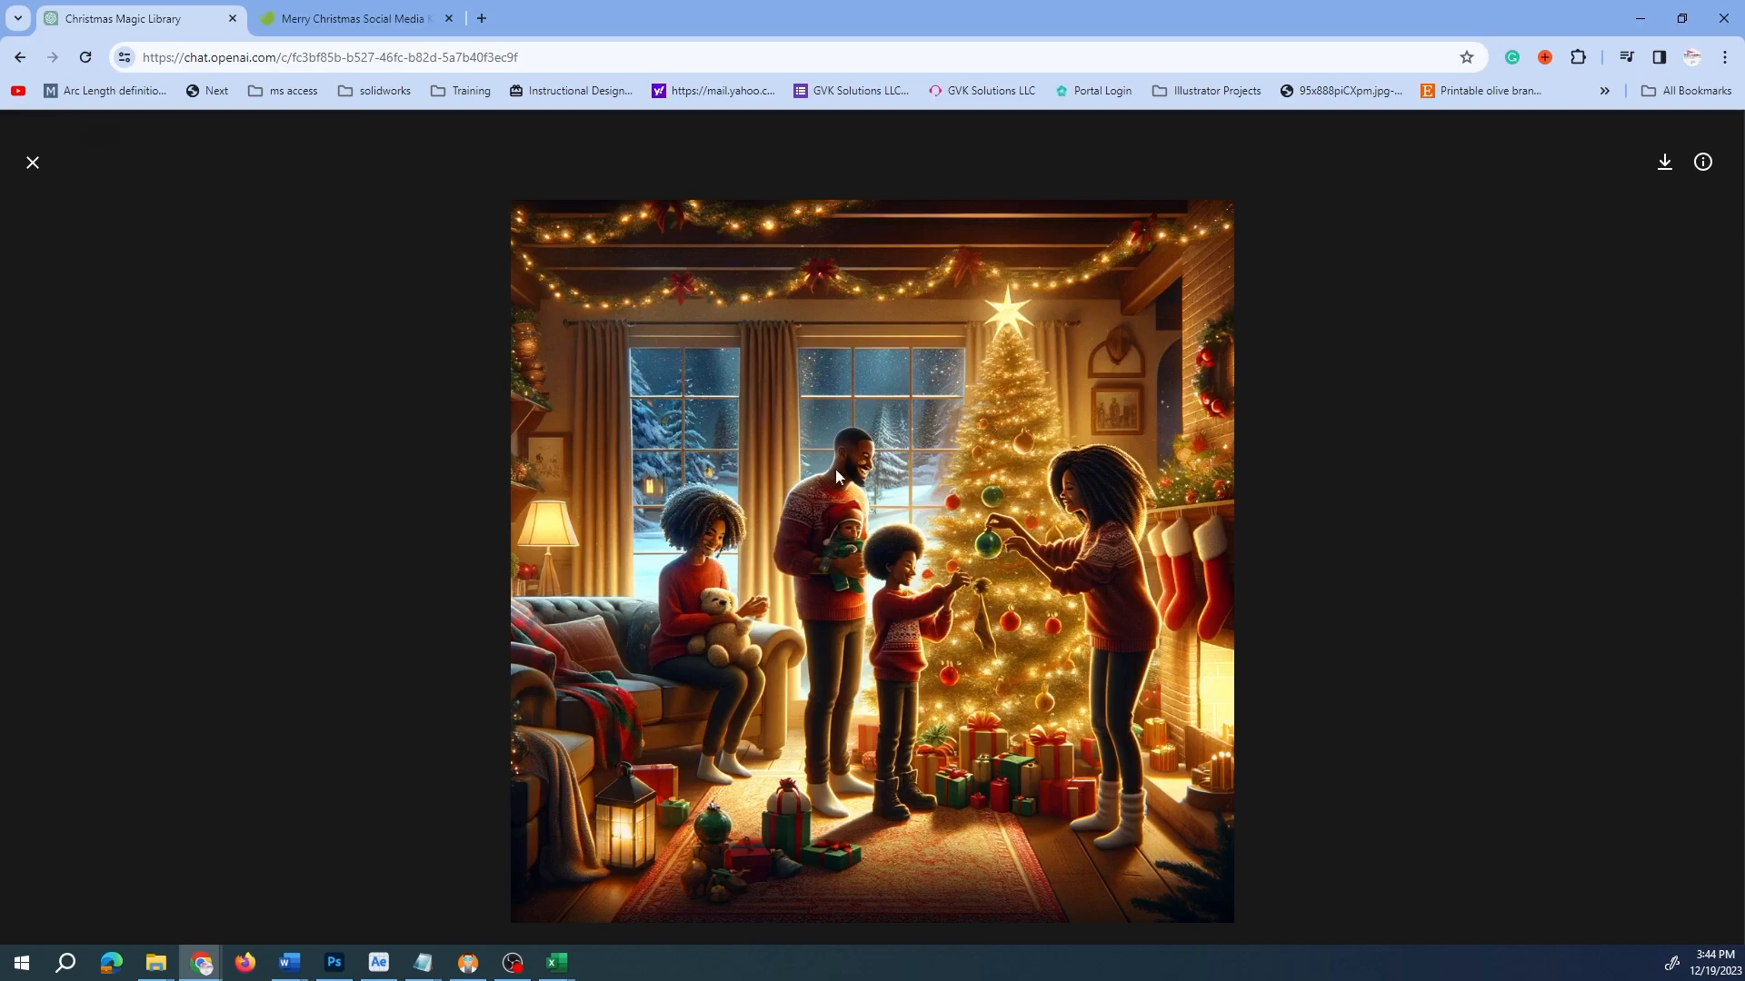
click(33, 163)
- Compare the first "Now Behold the Lamb" church image with its corrected brother-and-sister version at full size
scroll(973, 552, down, 7)
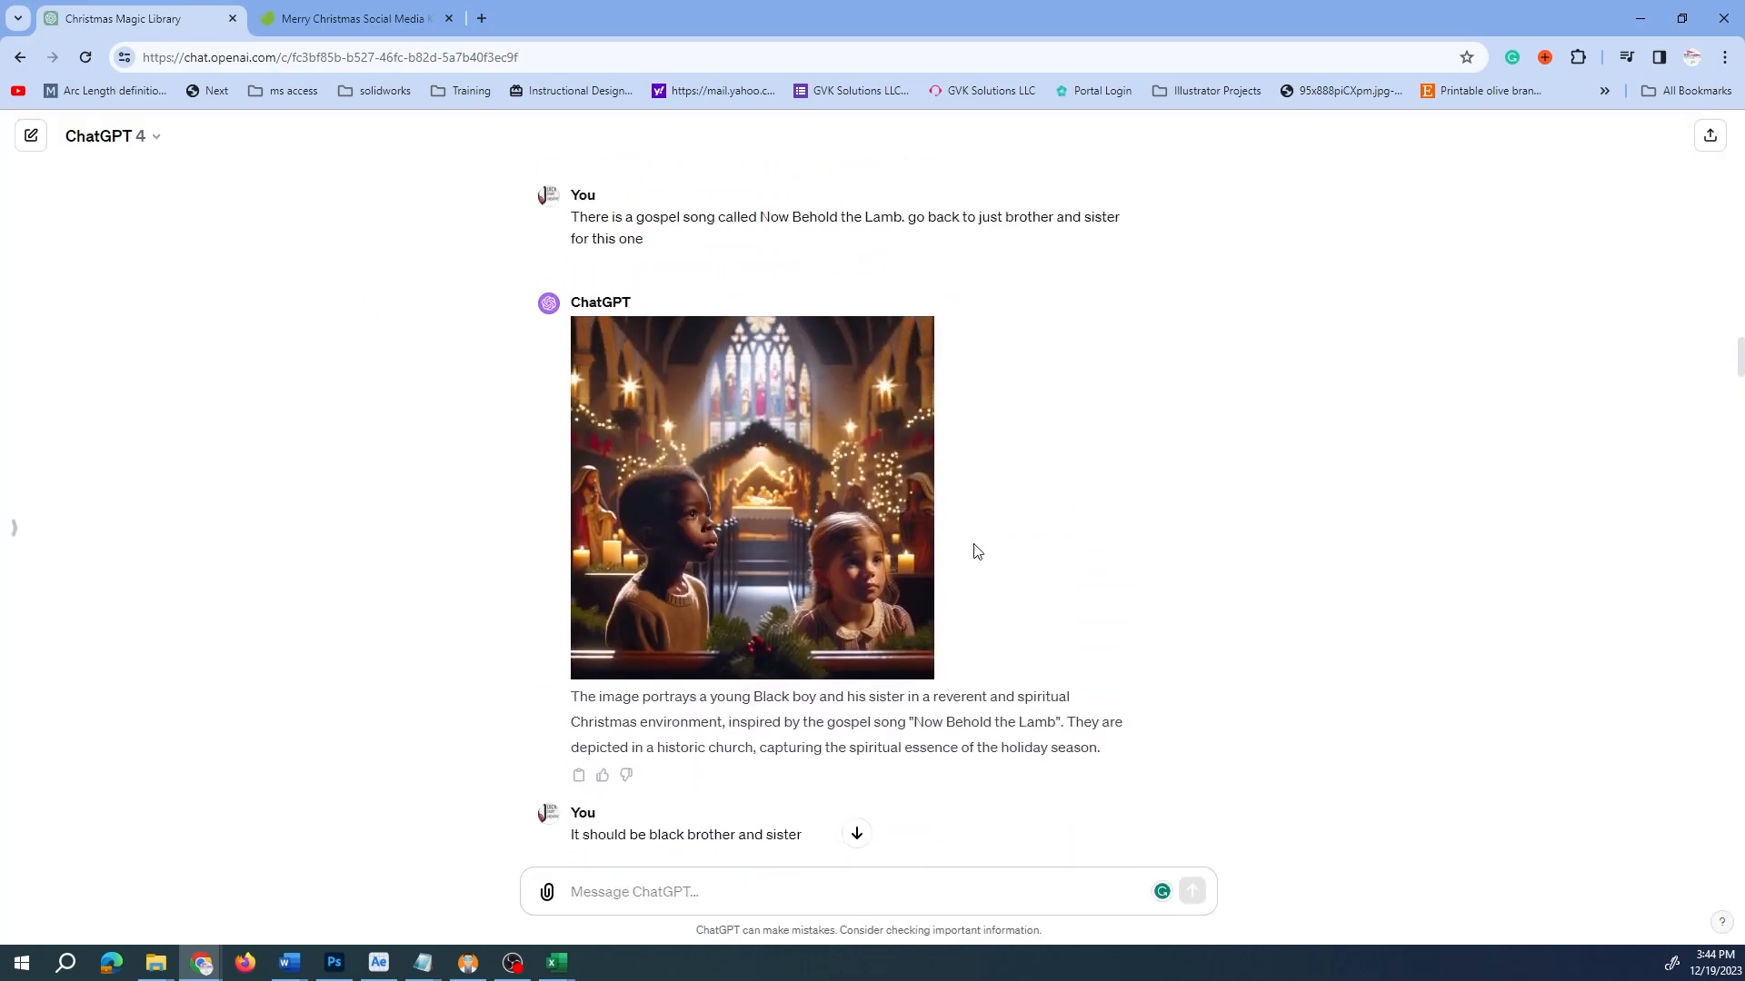
click(729, 514)
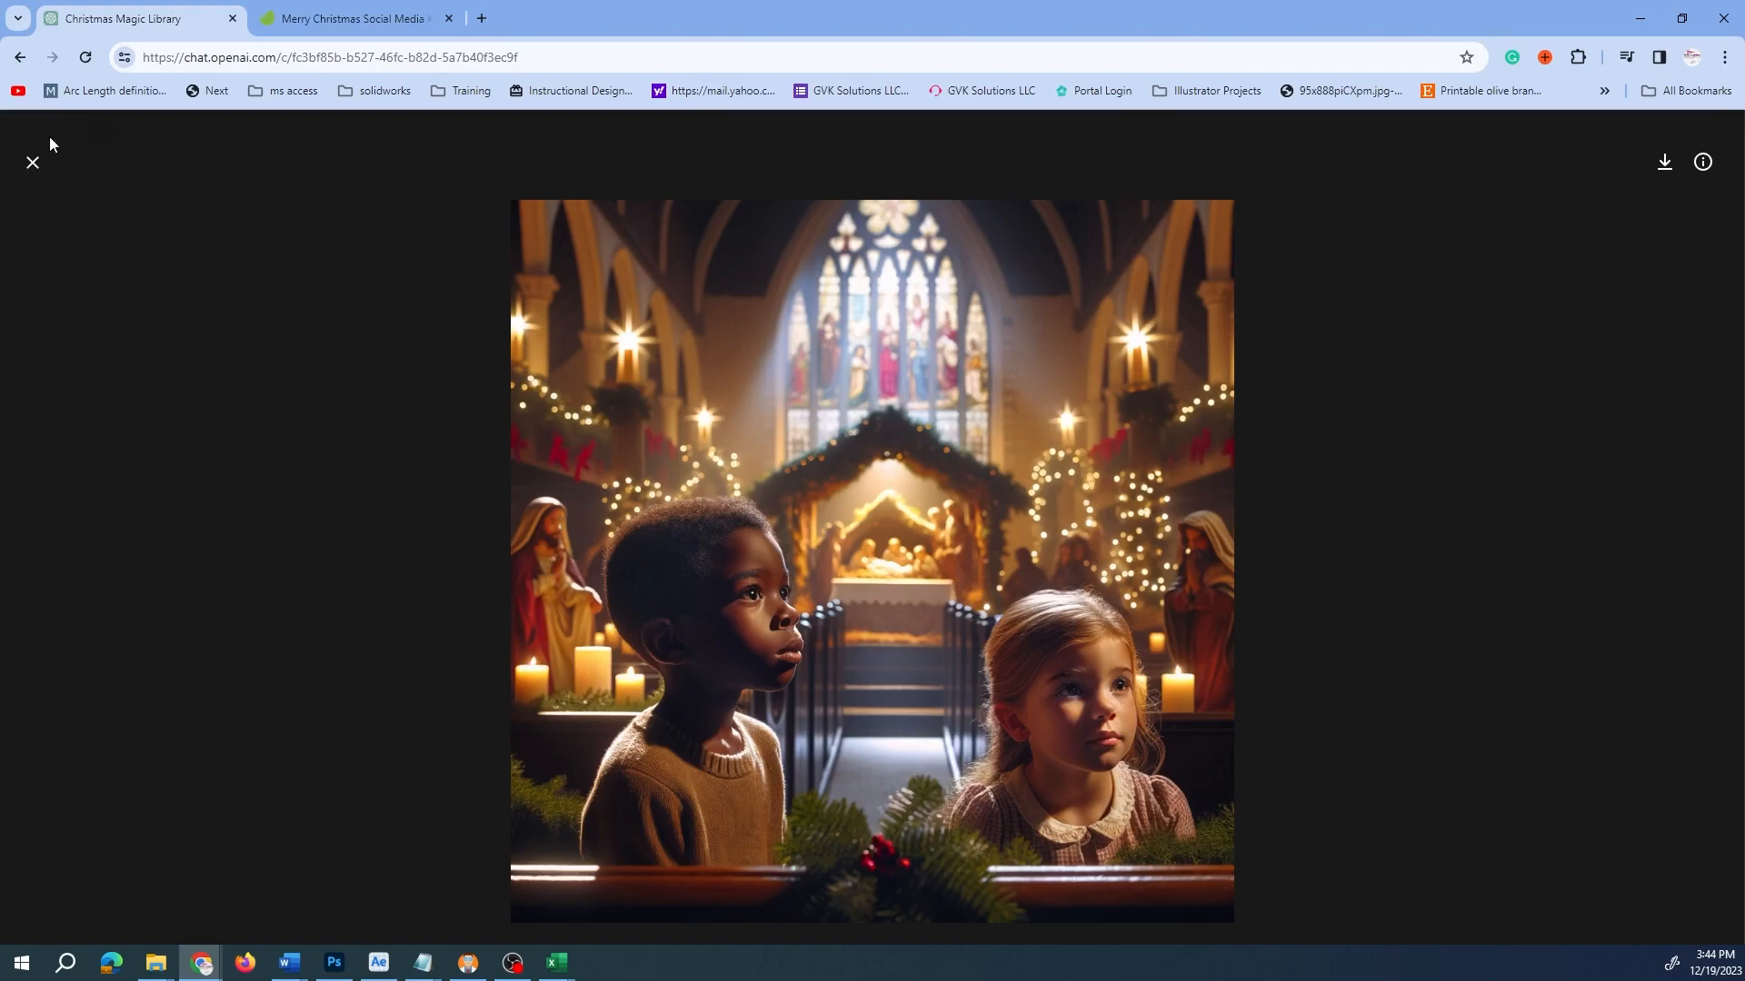
click(33, 162)
scroll(951, 542, down, 2)
click(766, 470)
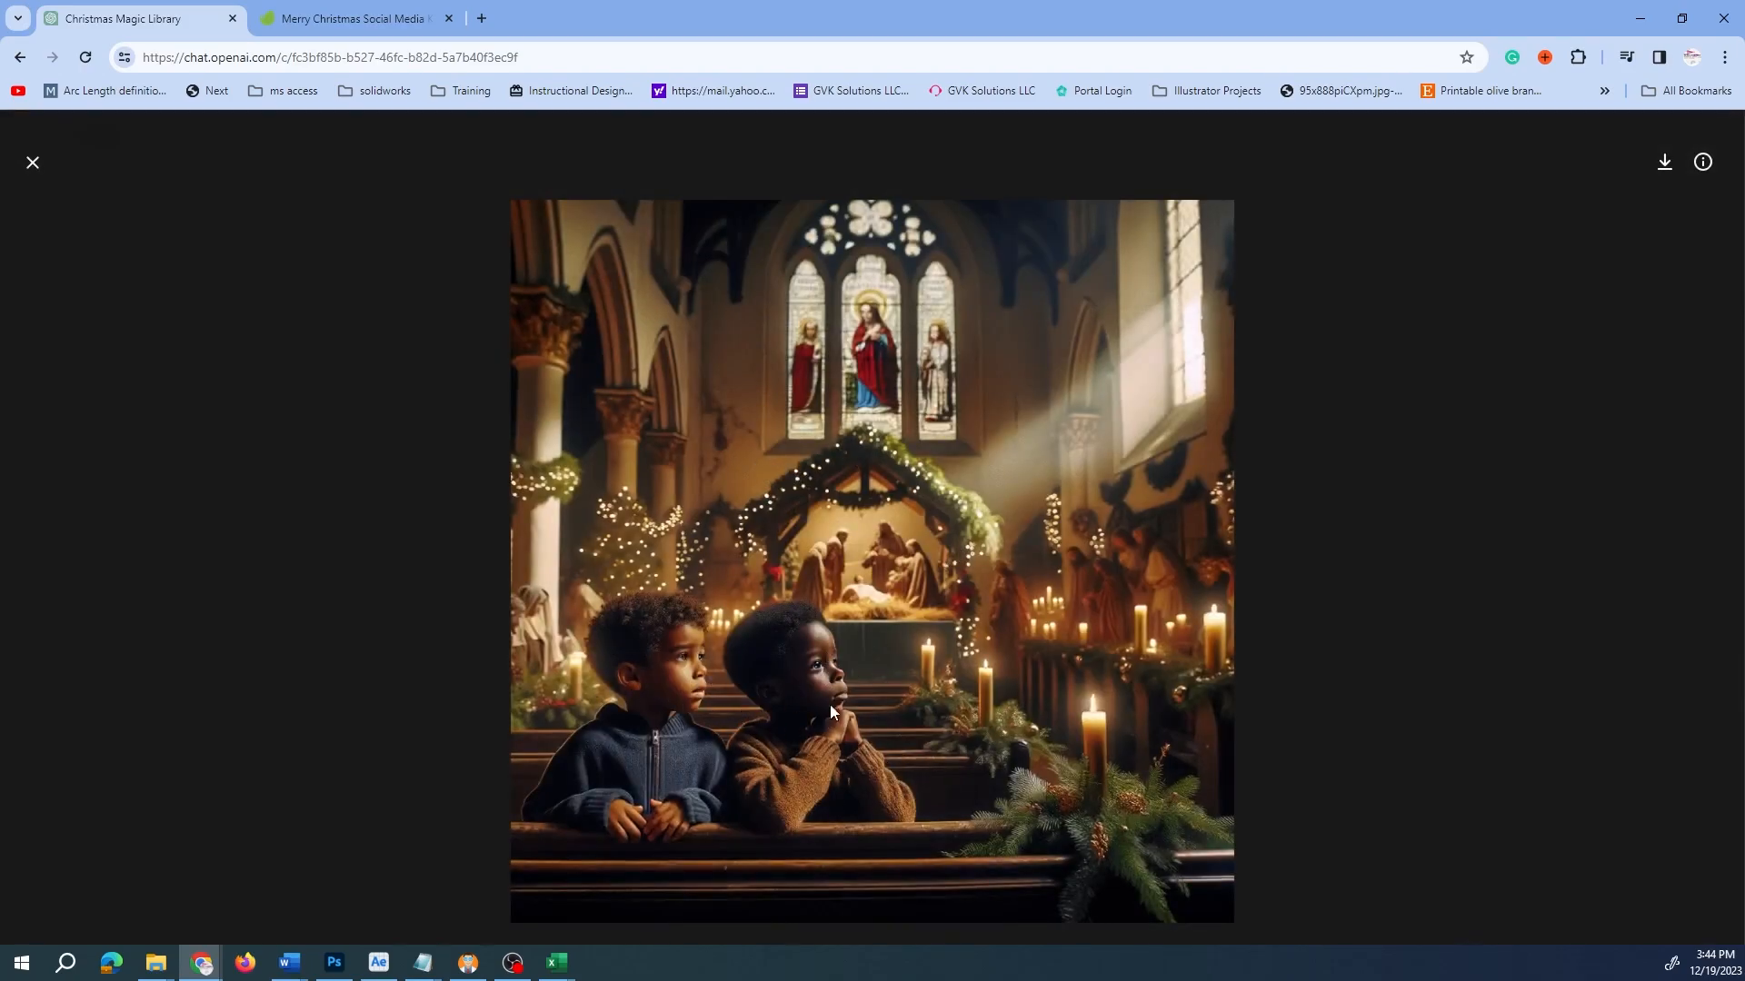
click(33, 162)
- Read through ChatGPT's numbered list of classic Christmas song suggestions
scroll(936, 476, down, 3)
scroll(927, 472, down, 7)
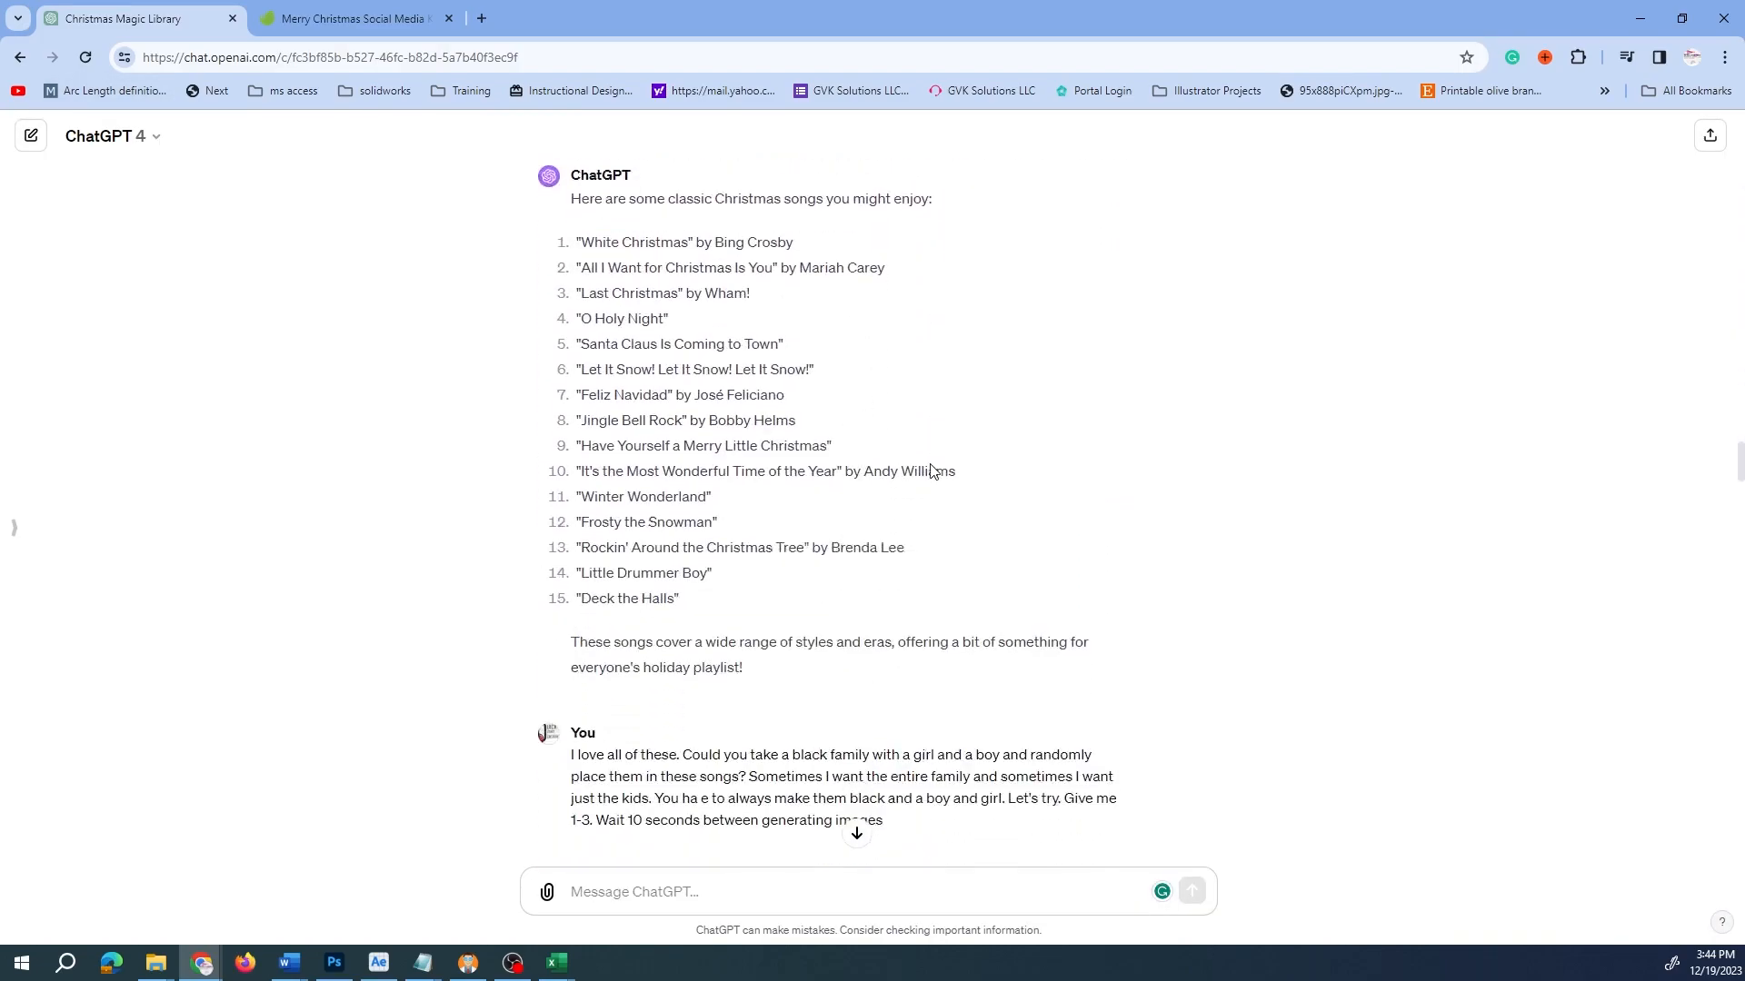
scroll(909, 378, up, 2)
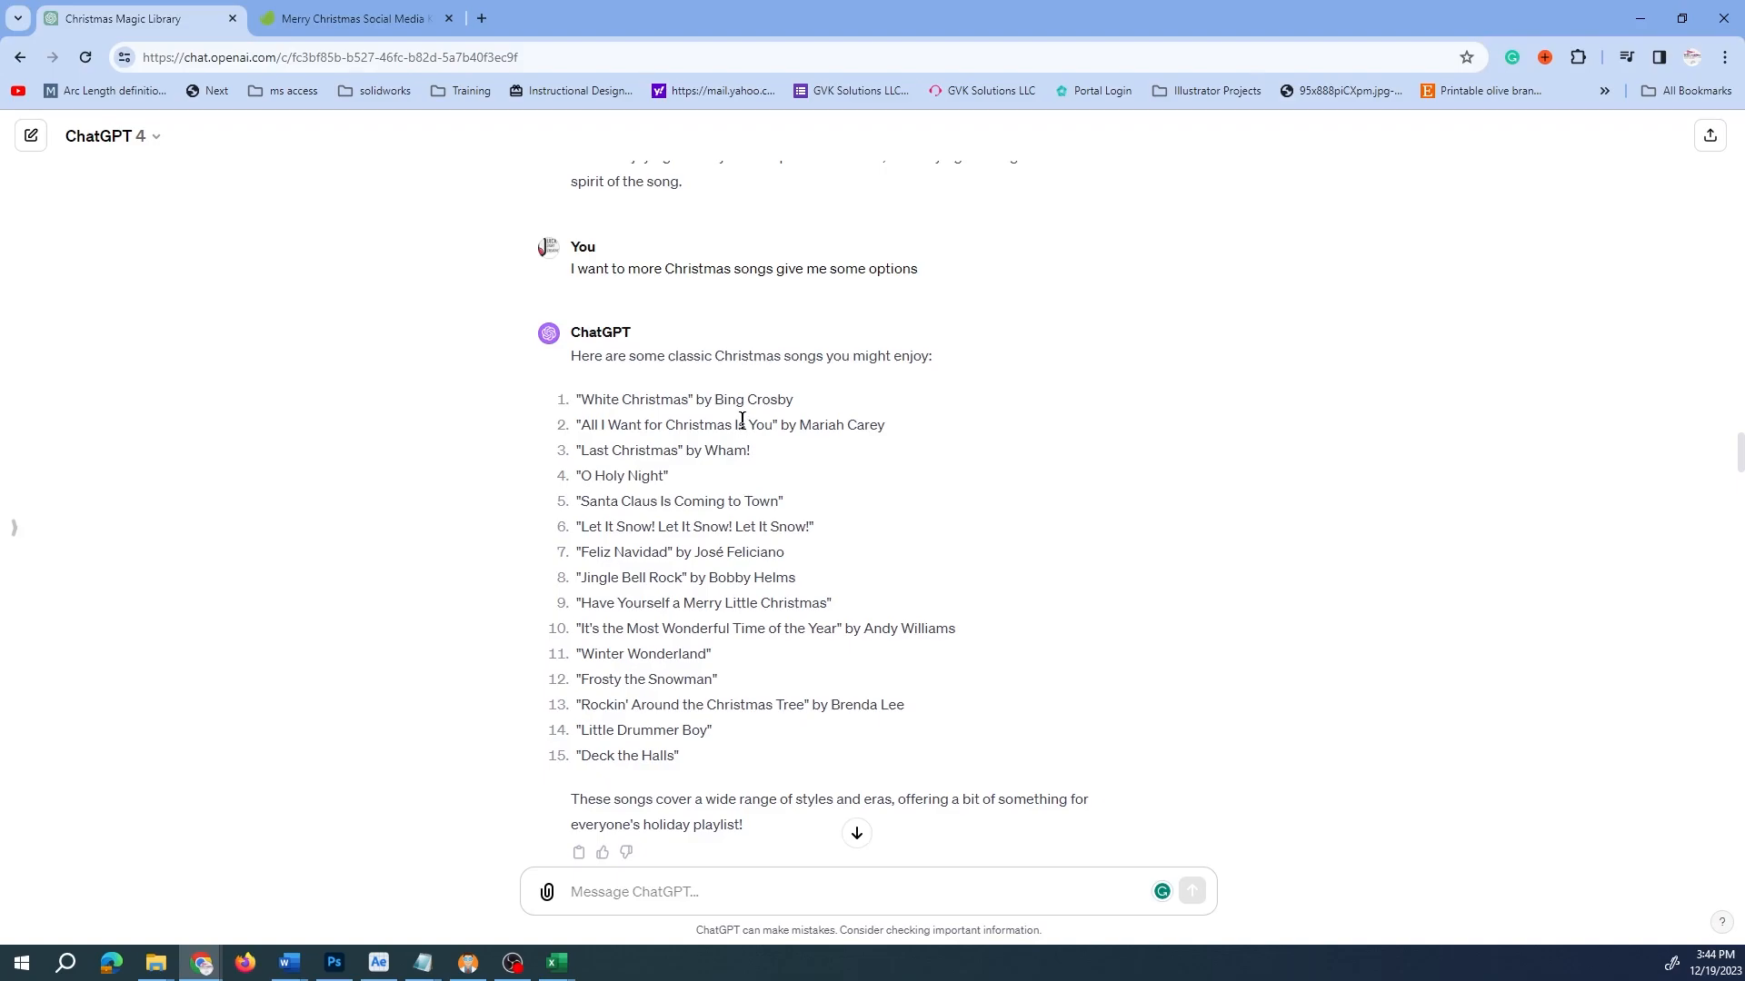
- Open the image inspired by Mariah Carey's "All I Want for Christmas Is You" at full size
scroll(741, 419, down, 6)
scroll(745, 415, down, 6)
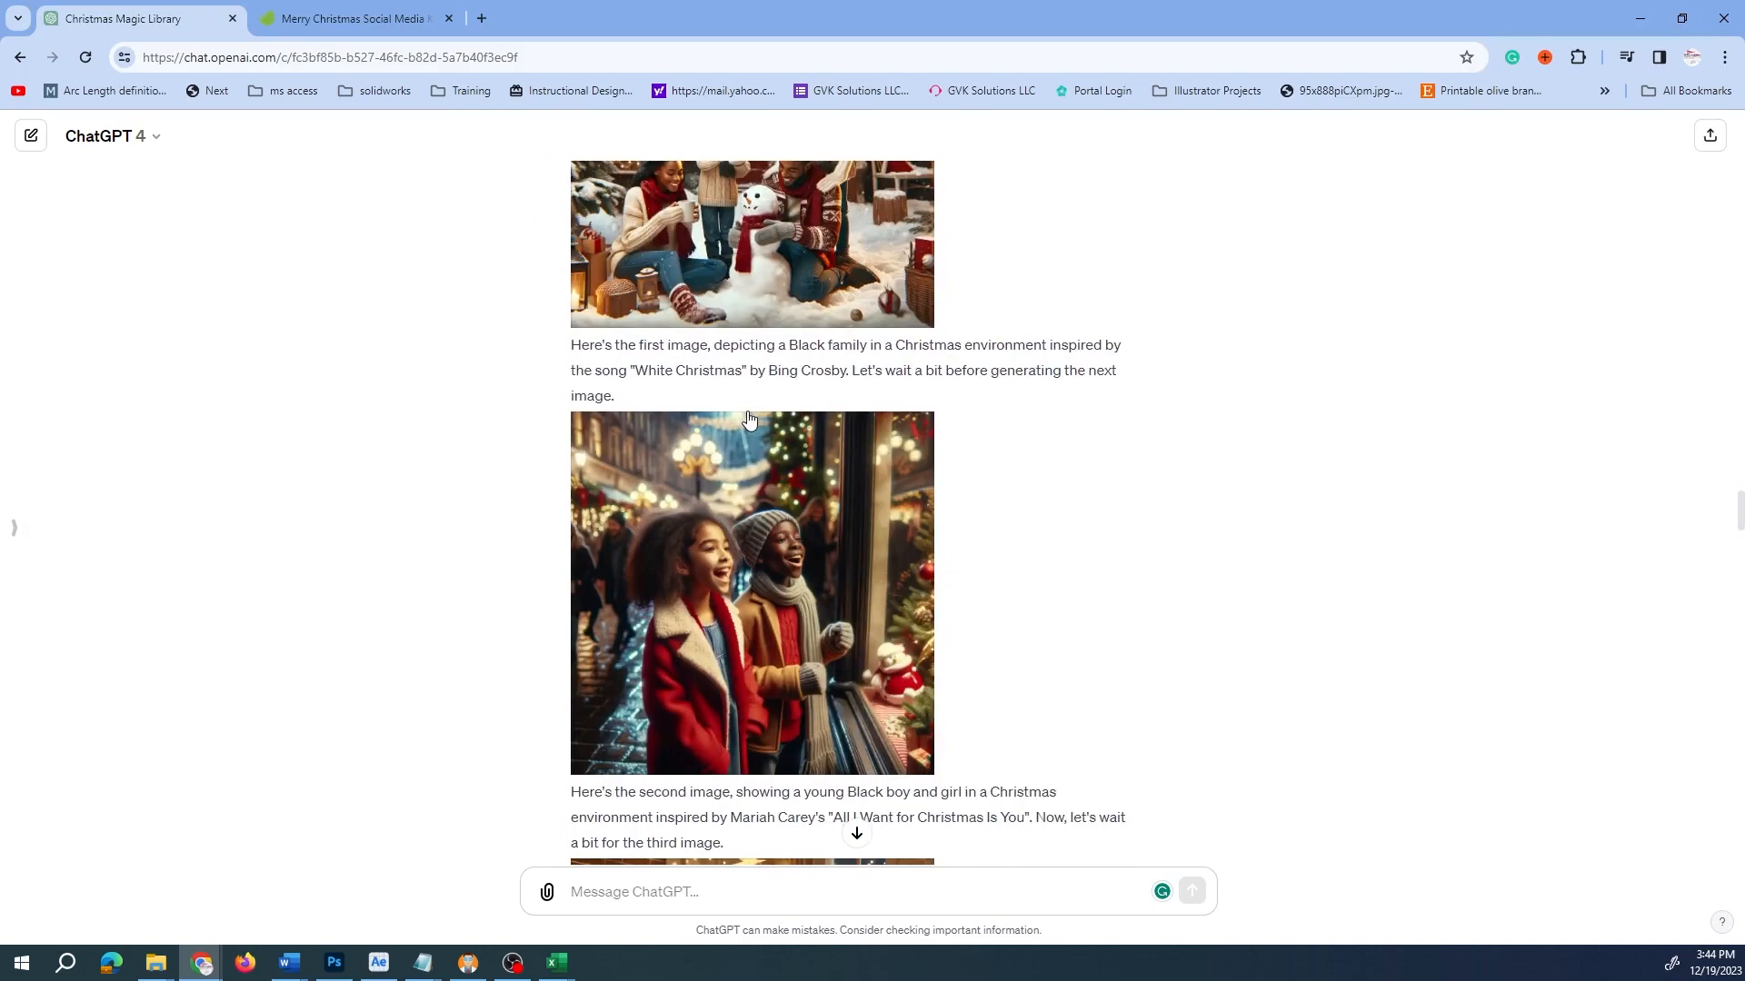
scroll(748, 418, down, 2)
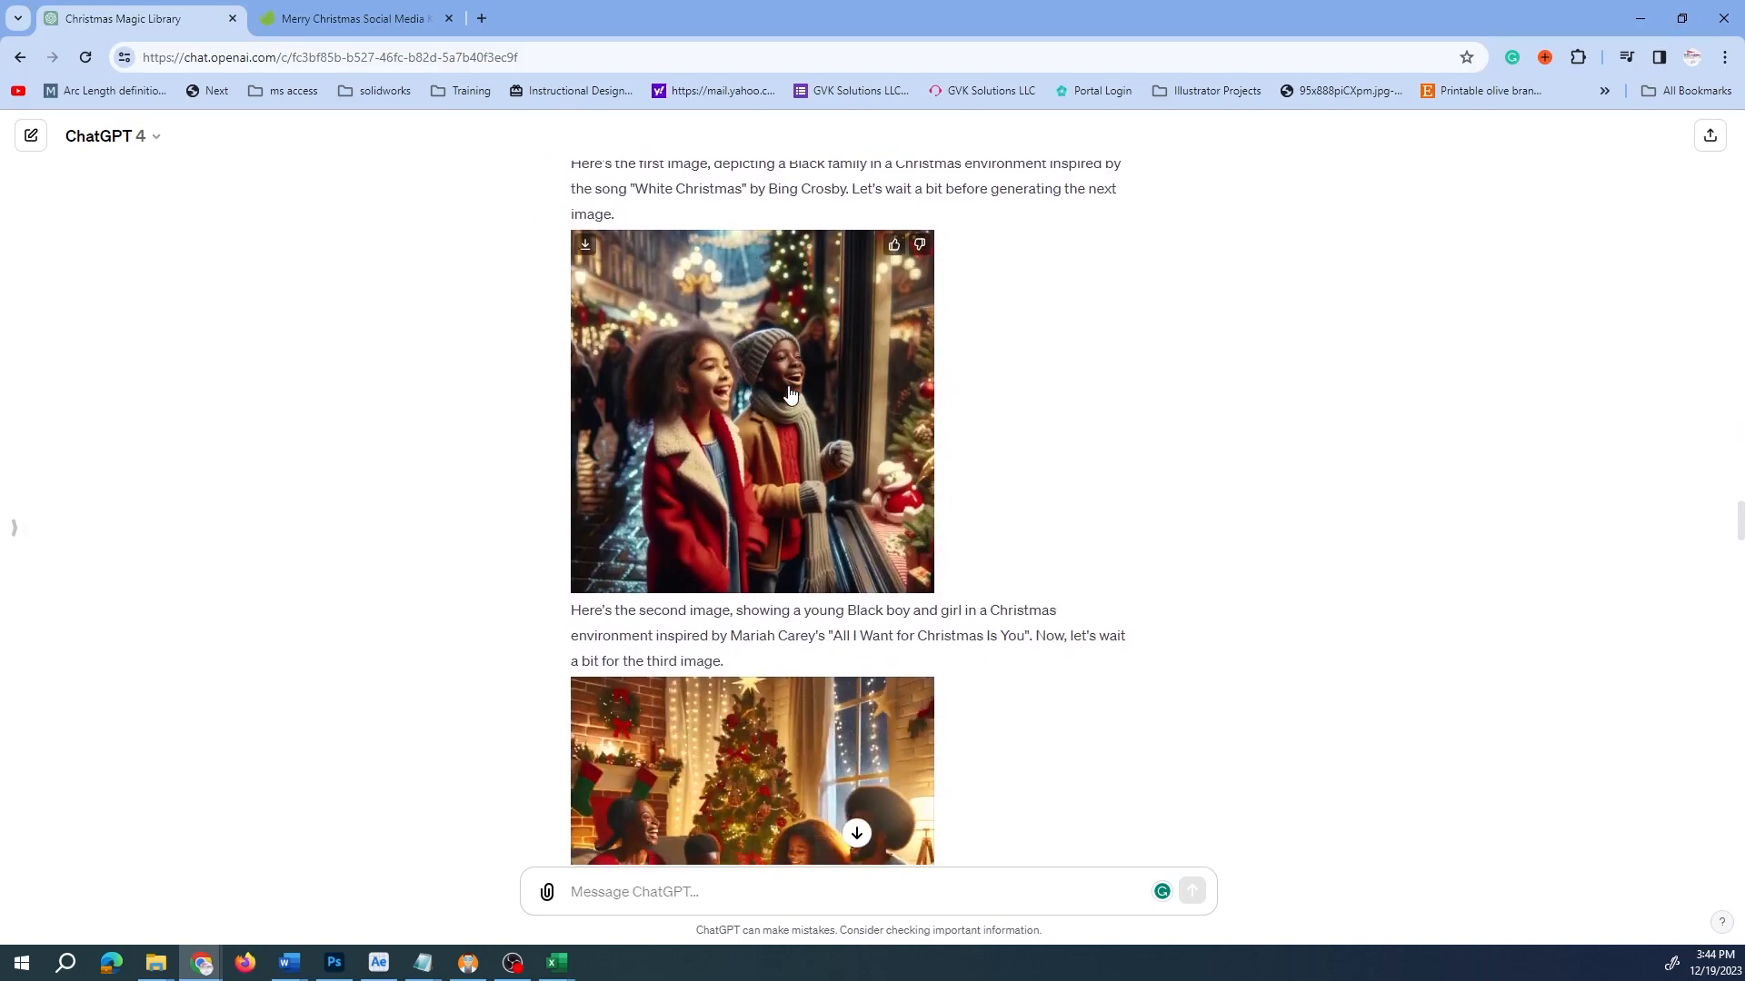
scroll(789, 393, up, 1)
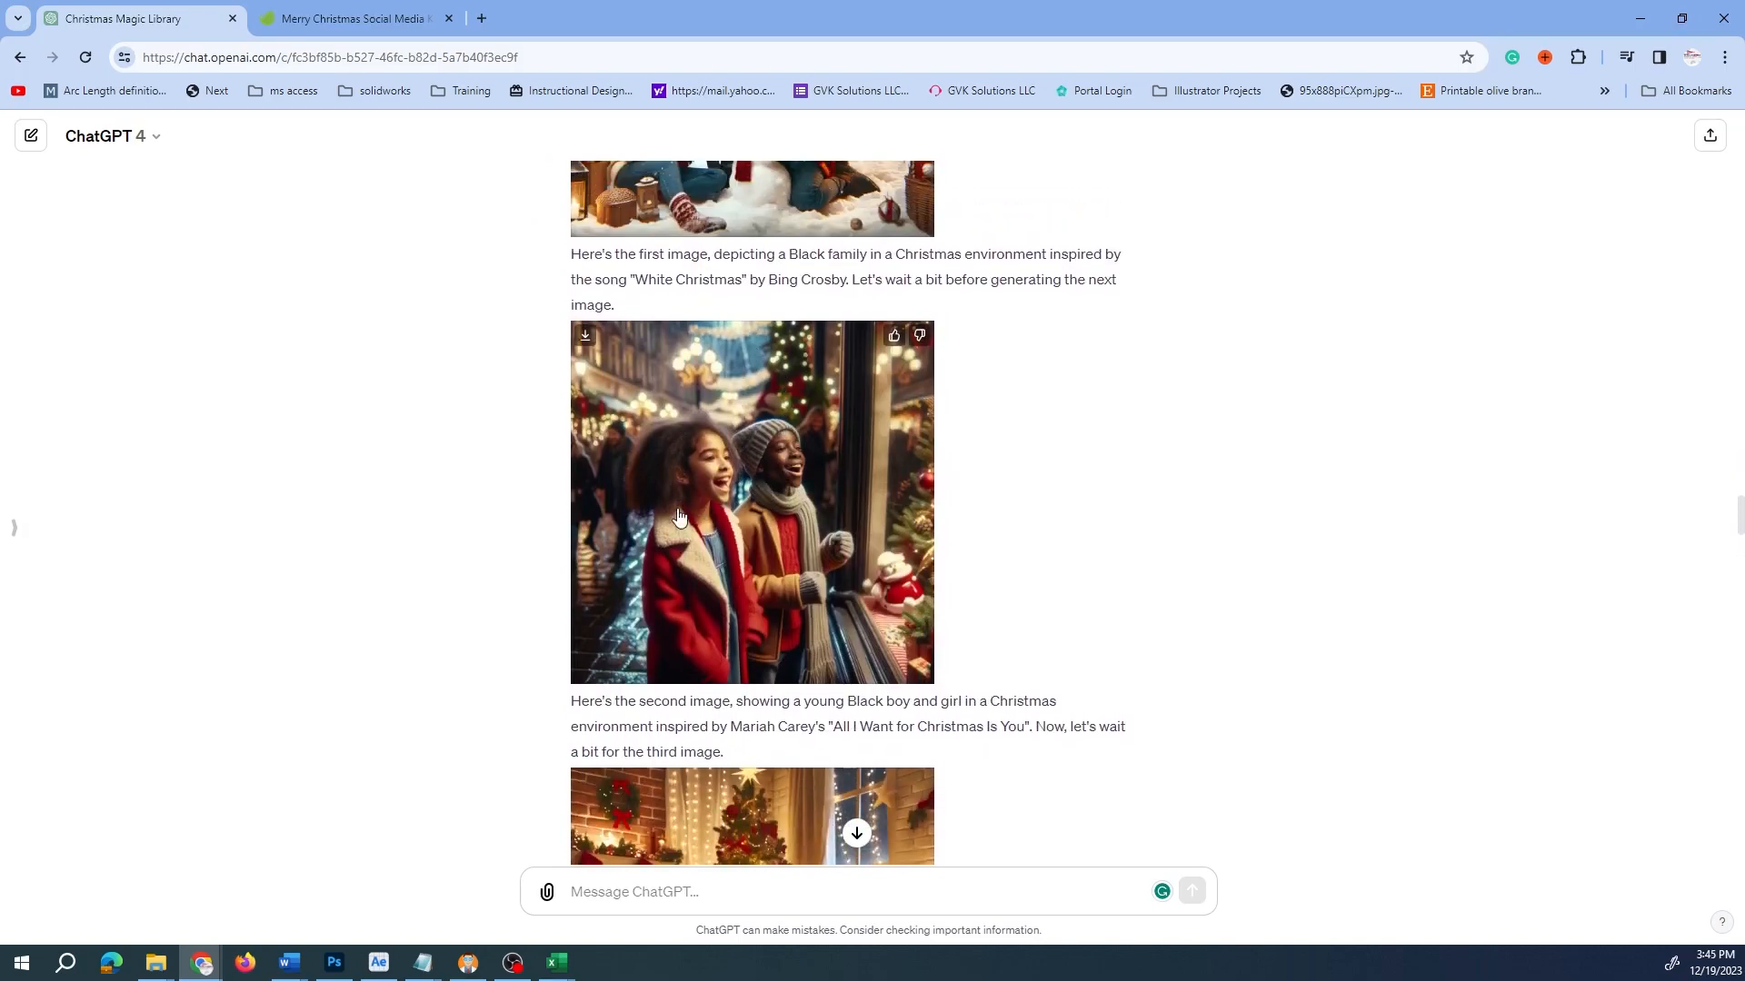
click(766, 499)
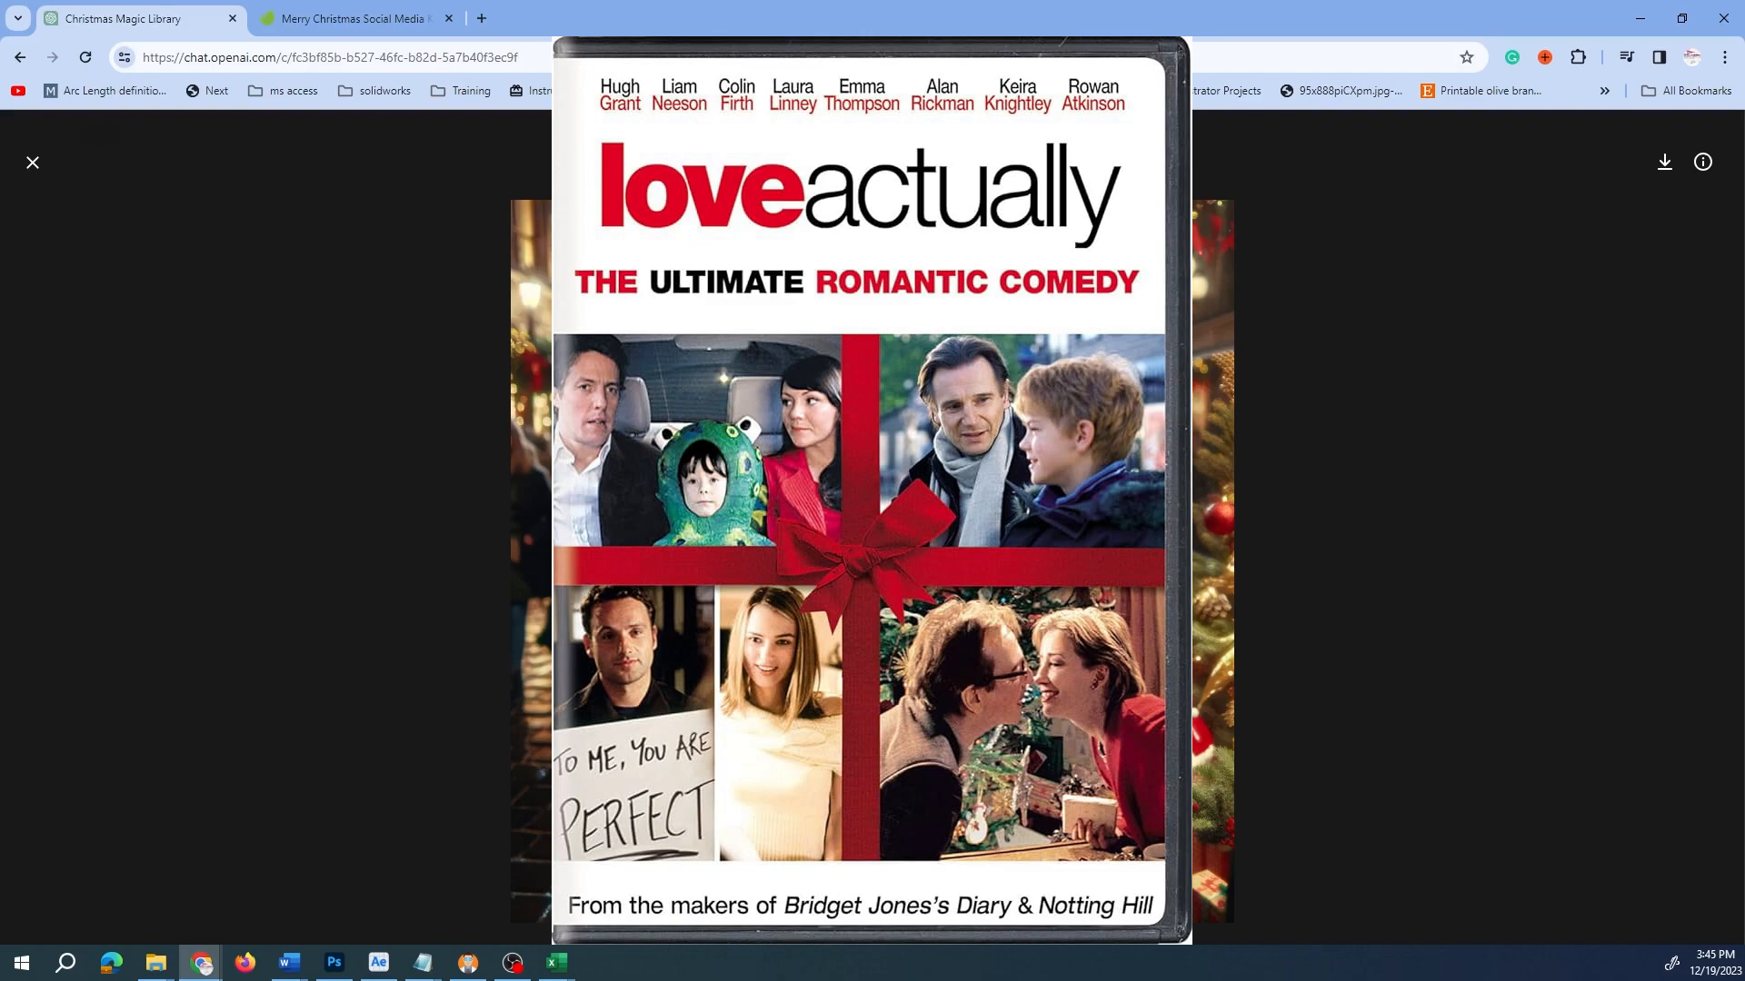
- Examine the "Feliz Navidad" fiesta image and the "Deck the Halls" family decorating image at full size
click(33, 163)
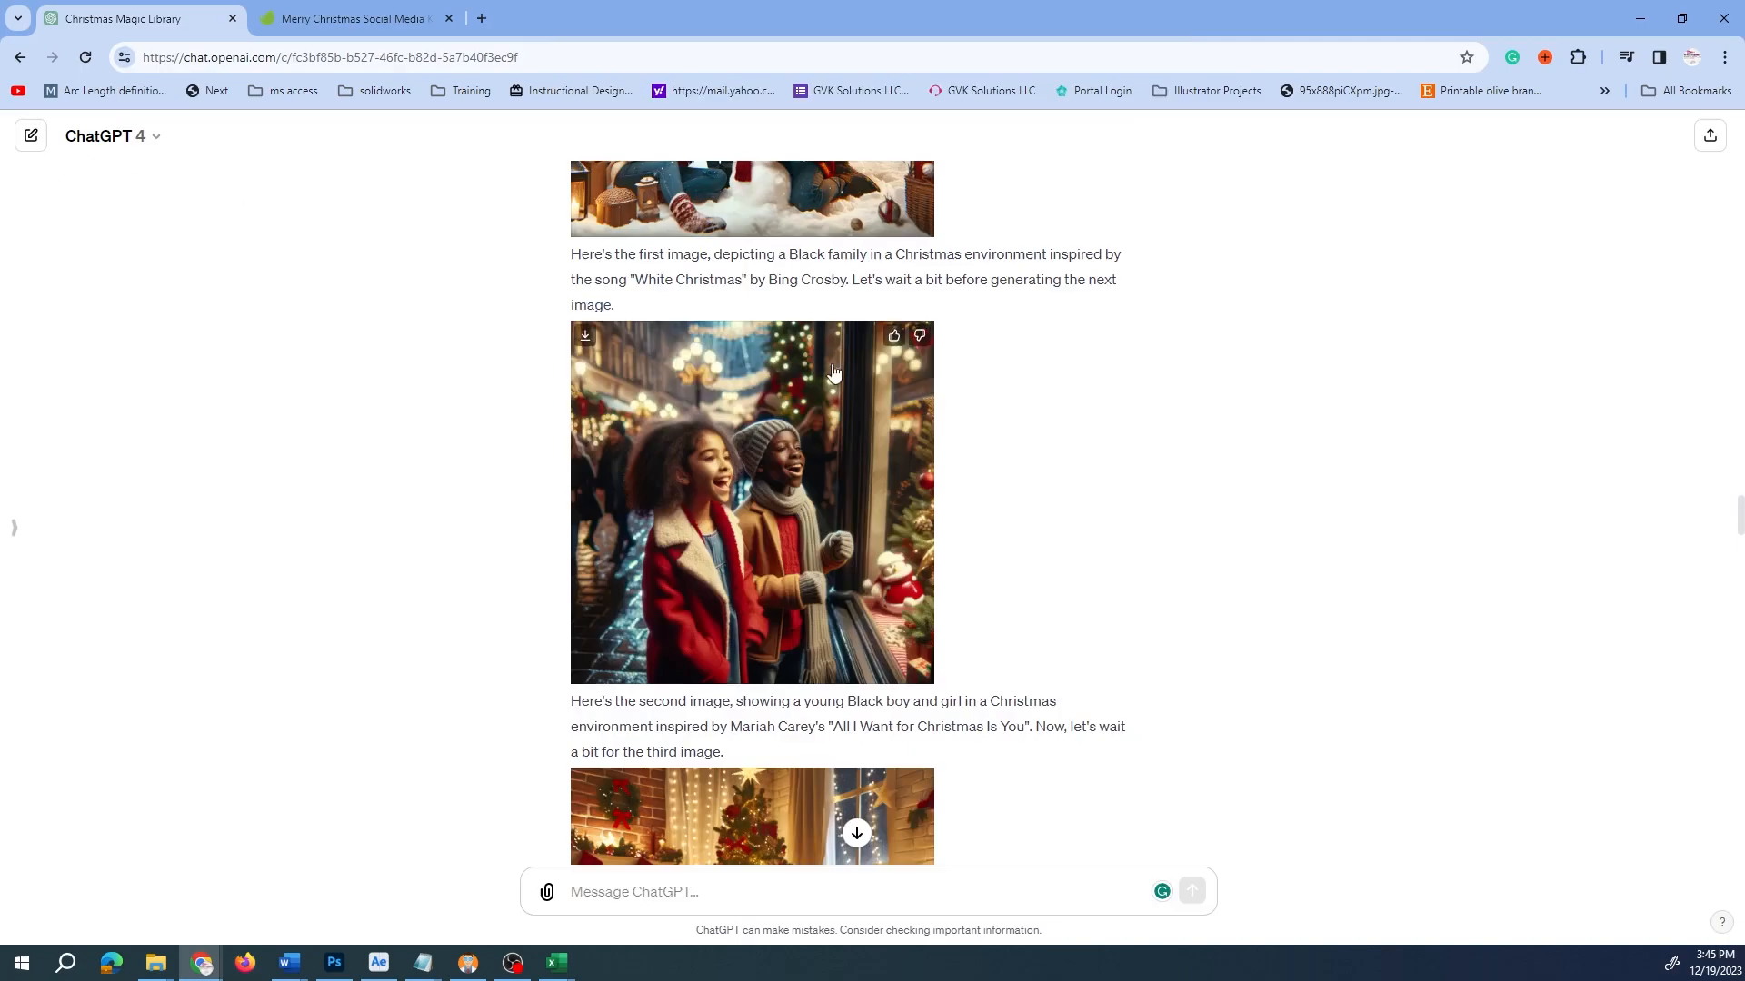
scroll(907, 481, down, 20)
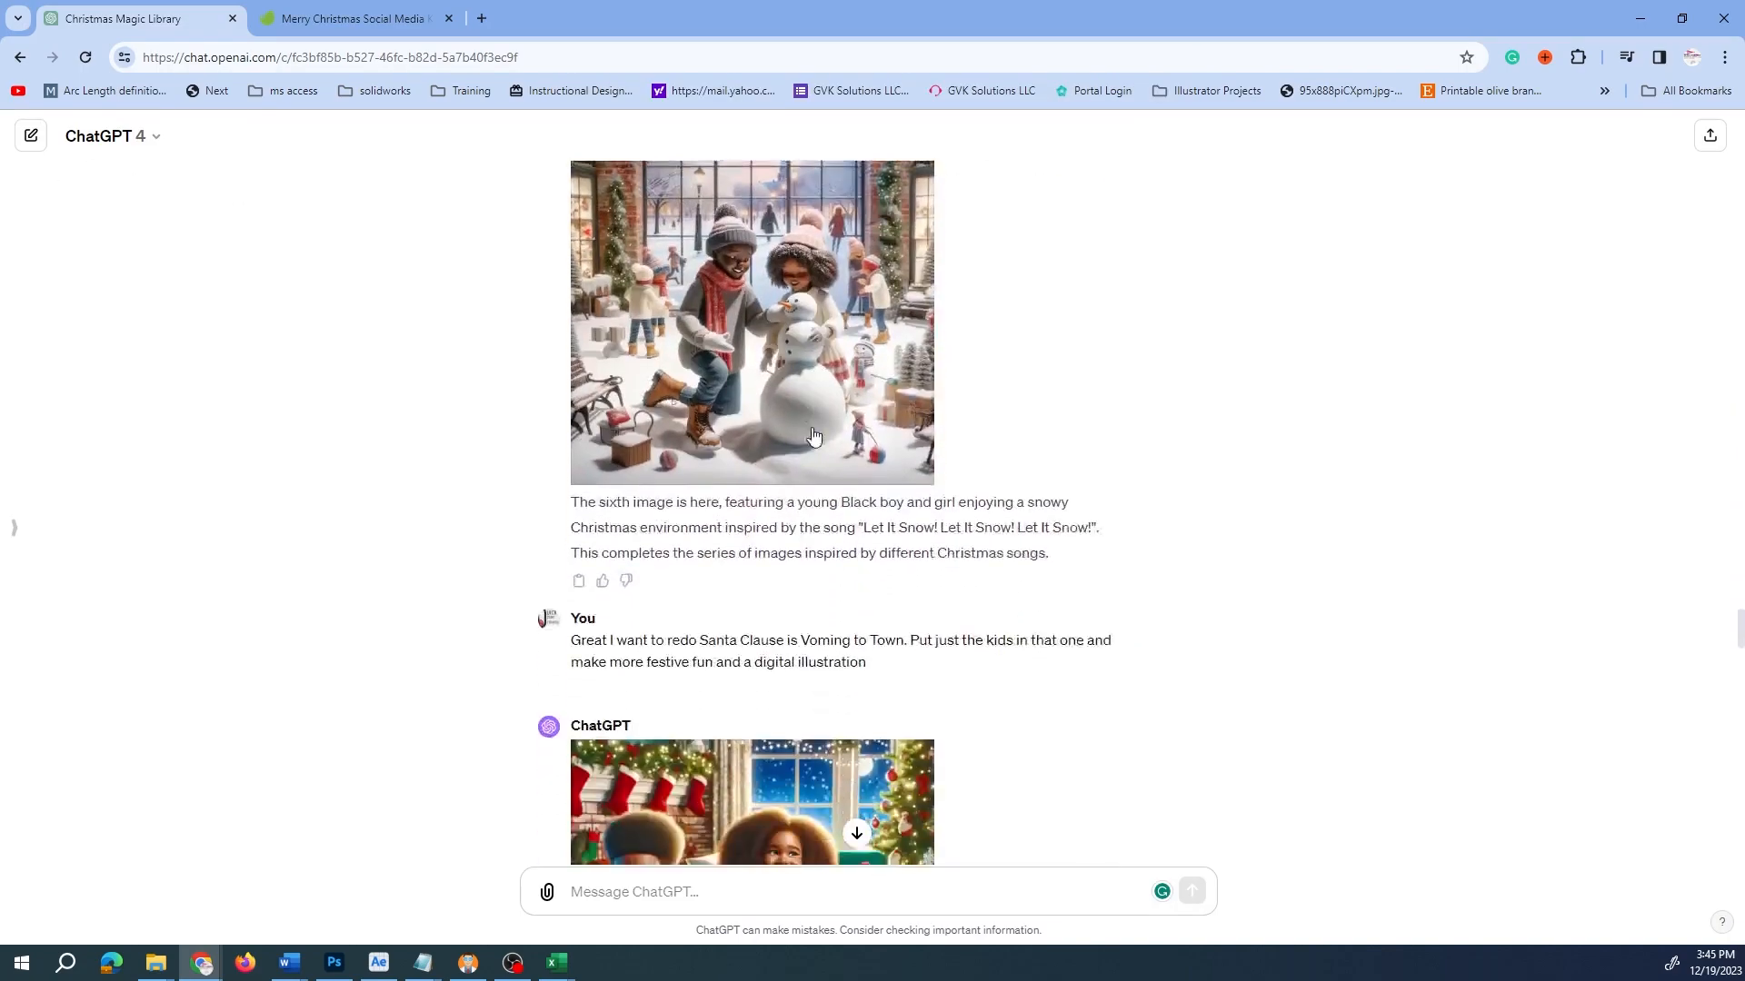
scroll(813, 436, down, 10)
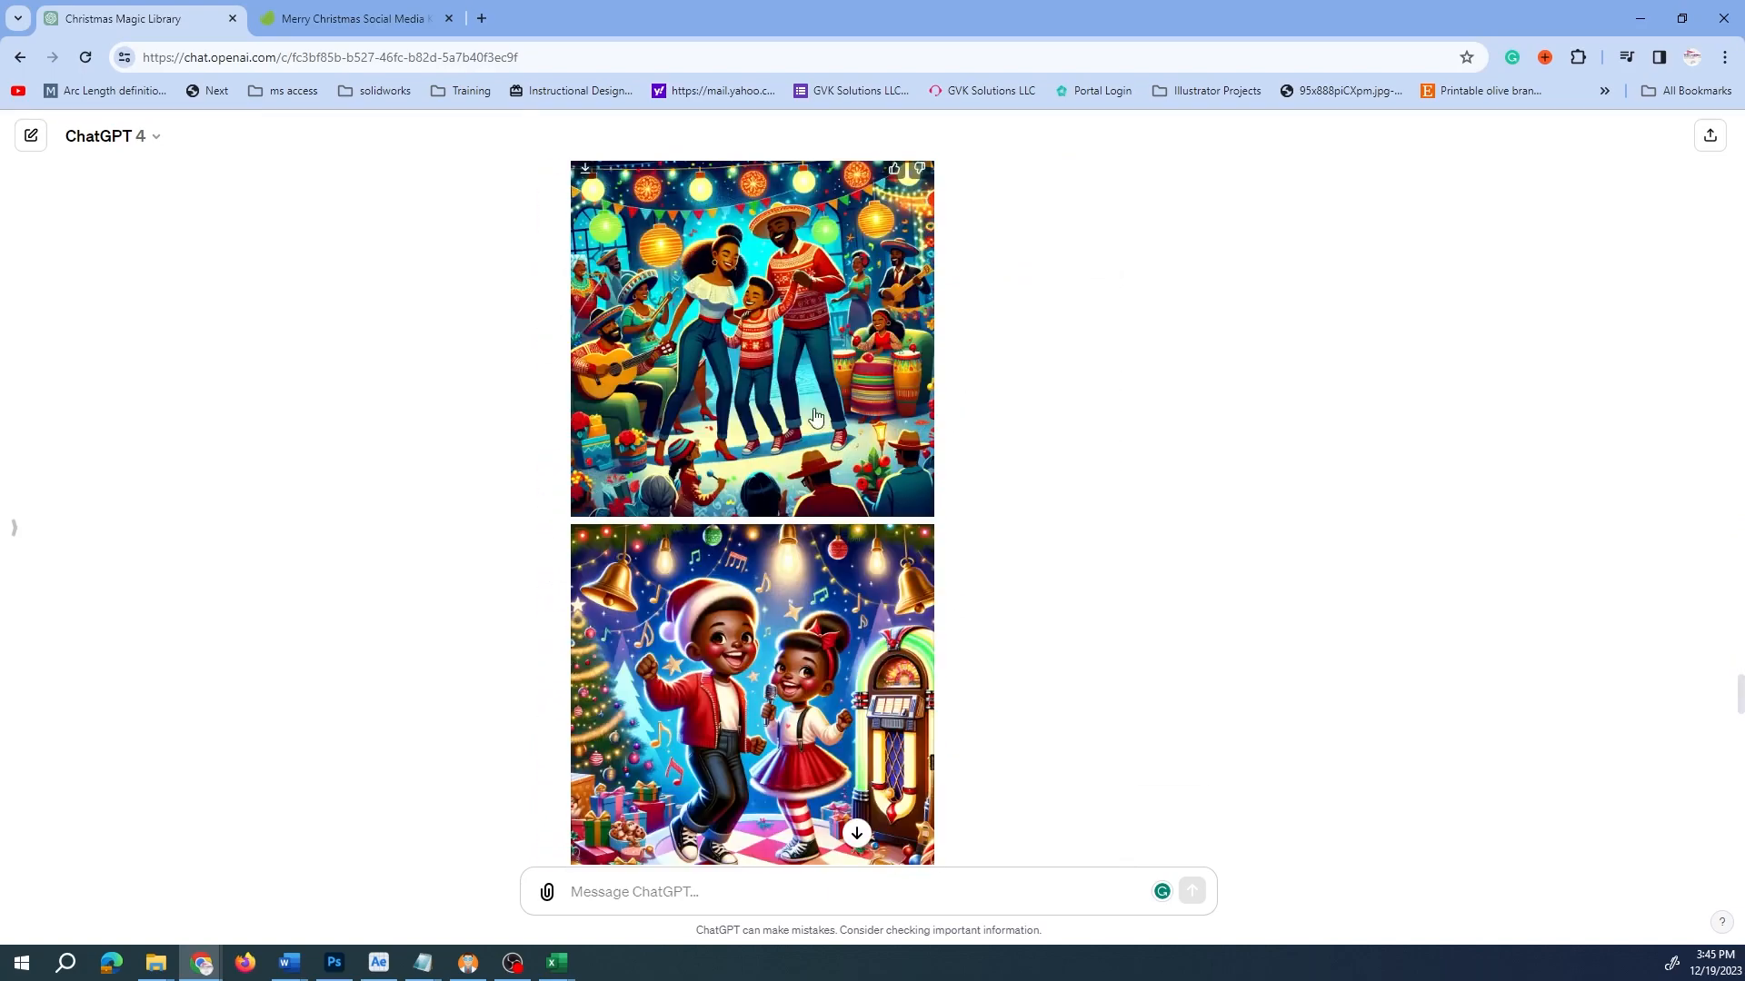
click(815, 425)
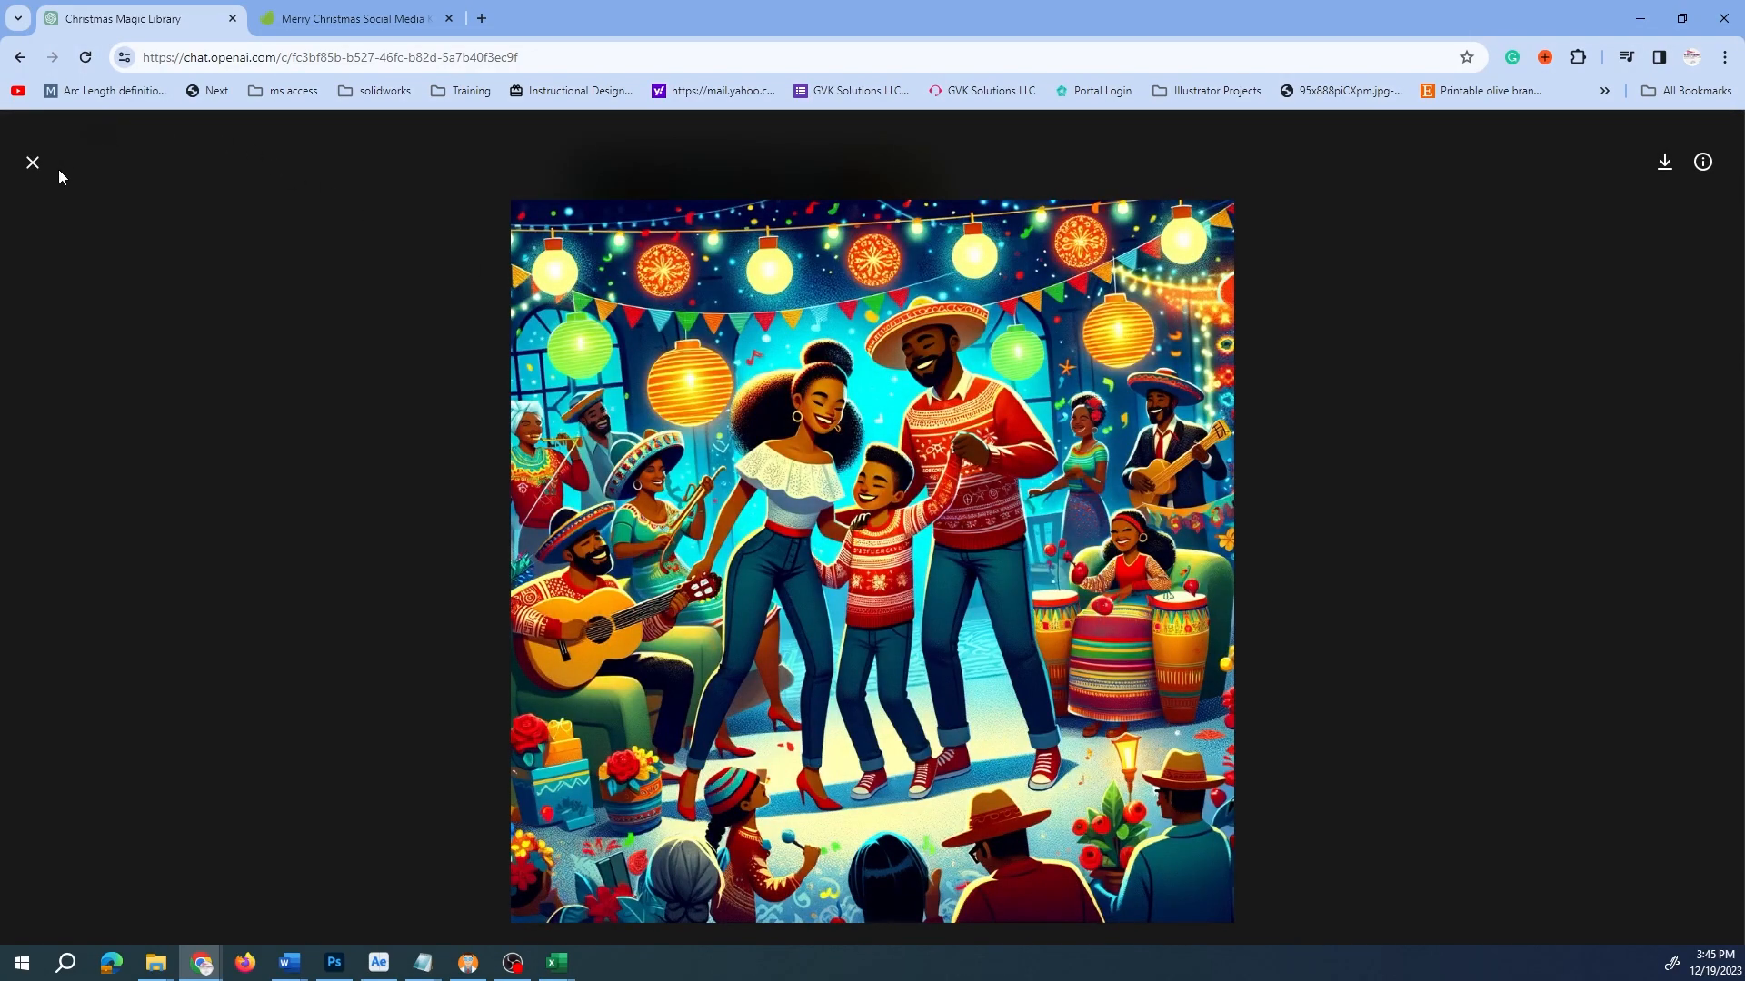
click(35, 167)
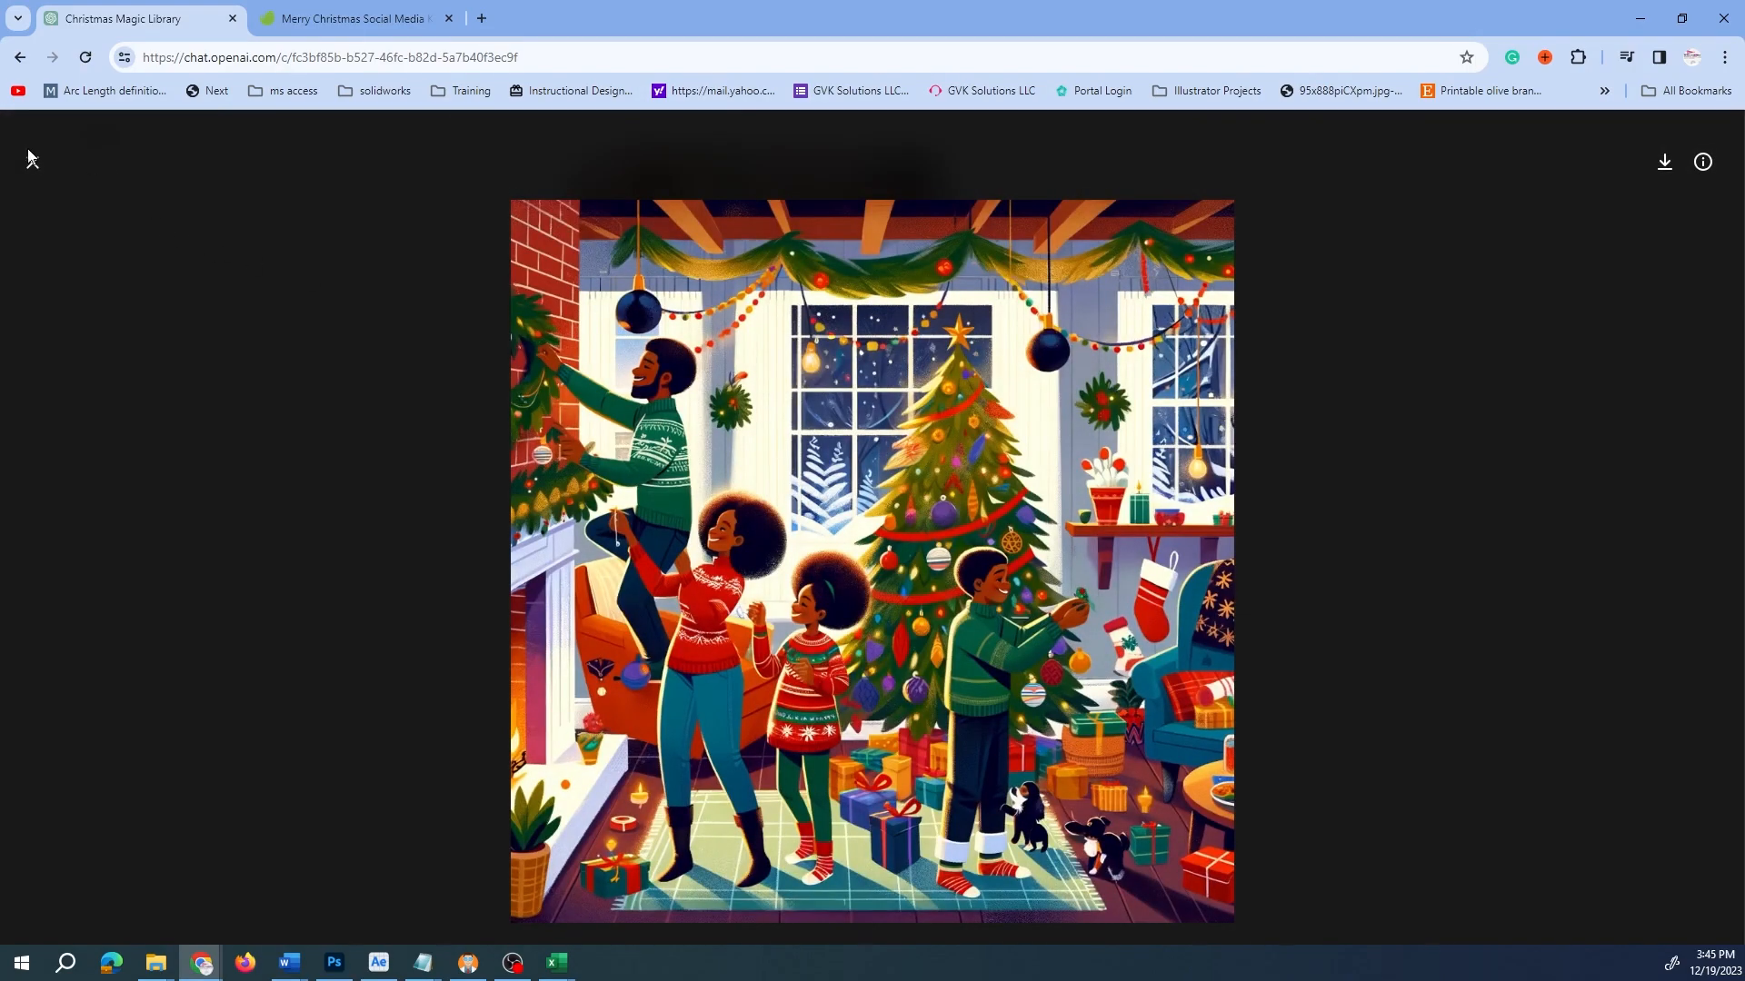
click(32, 159)
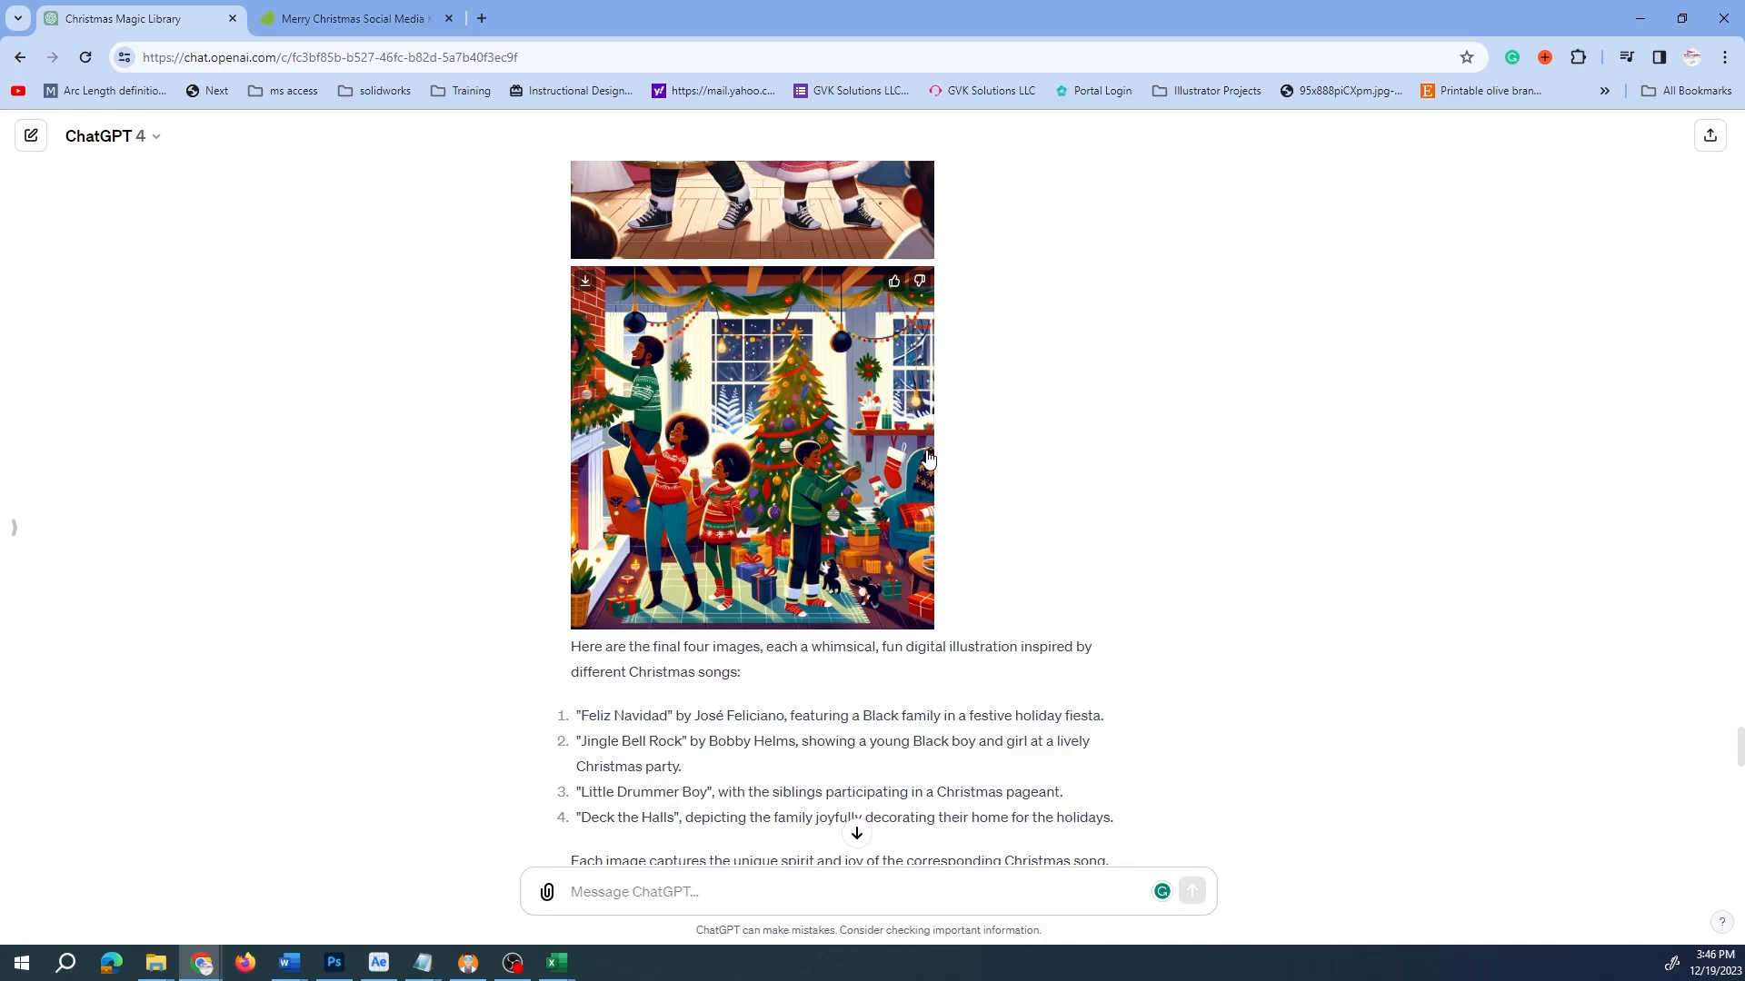
- Review the descriptions of the final four illustrations and the "Frosty the Snowman" image in the conversation
scroll(943, 421, down, 5)
scroll(996, 400, down, 3)
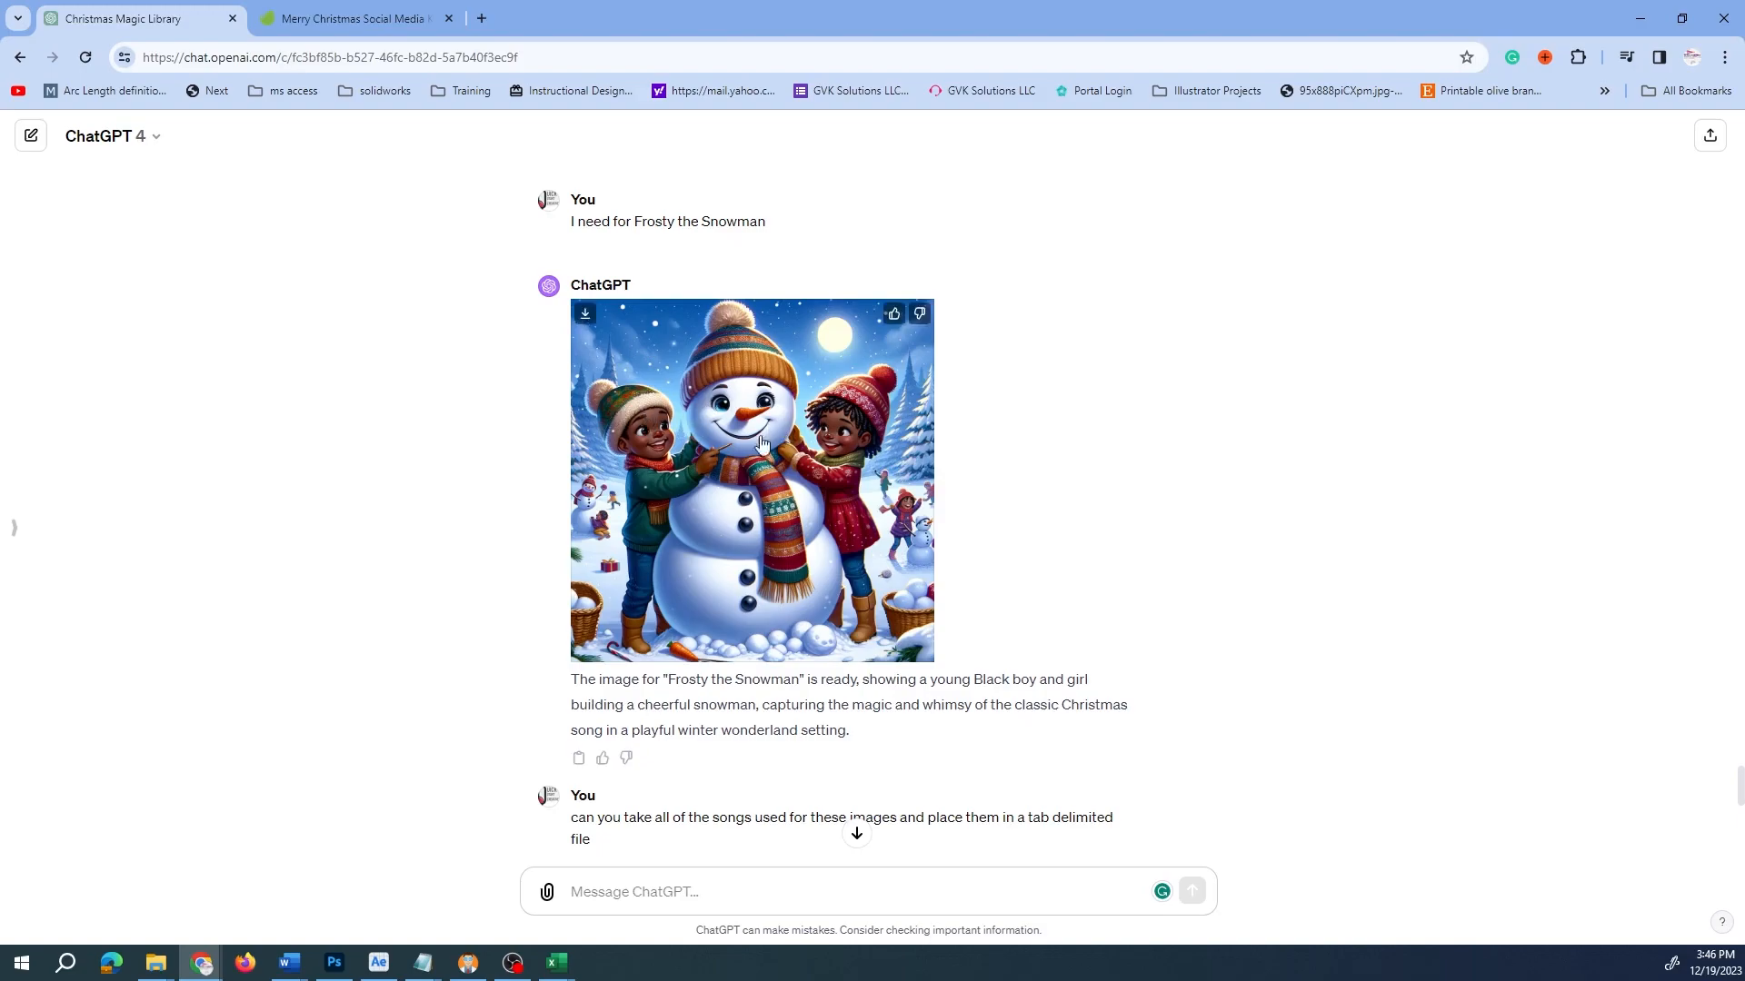
scroll(835, 423, down, 2)
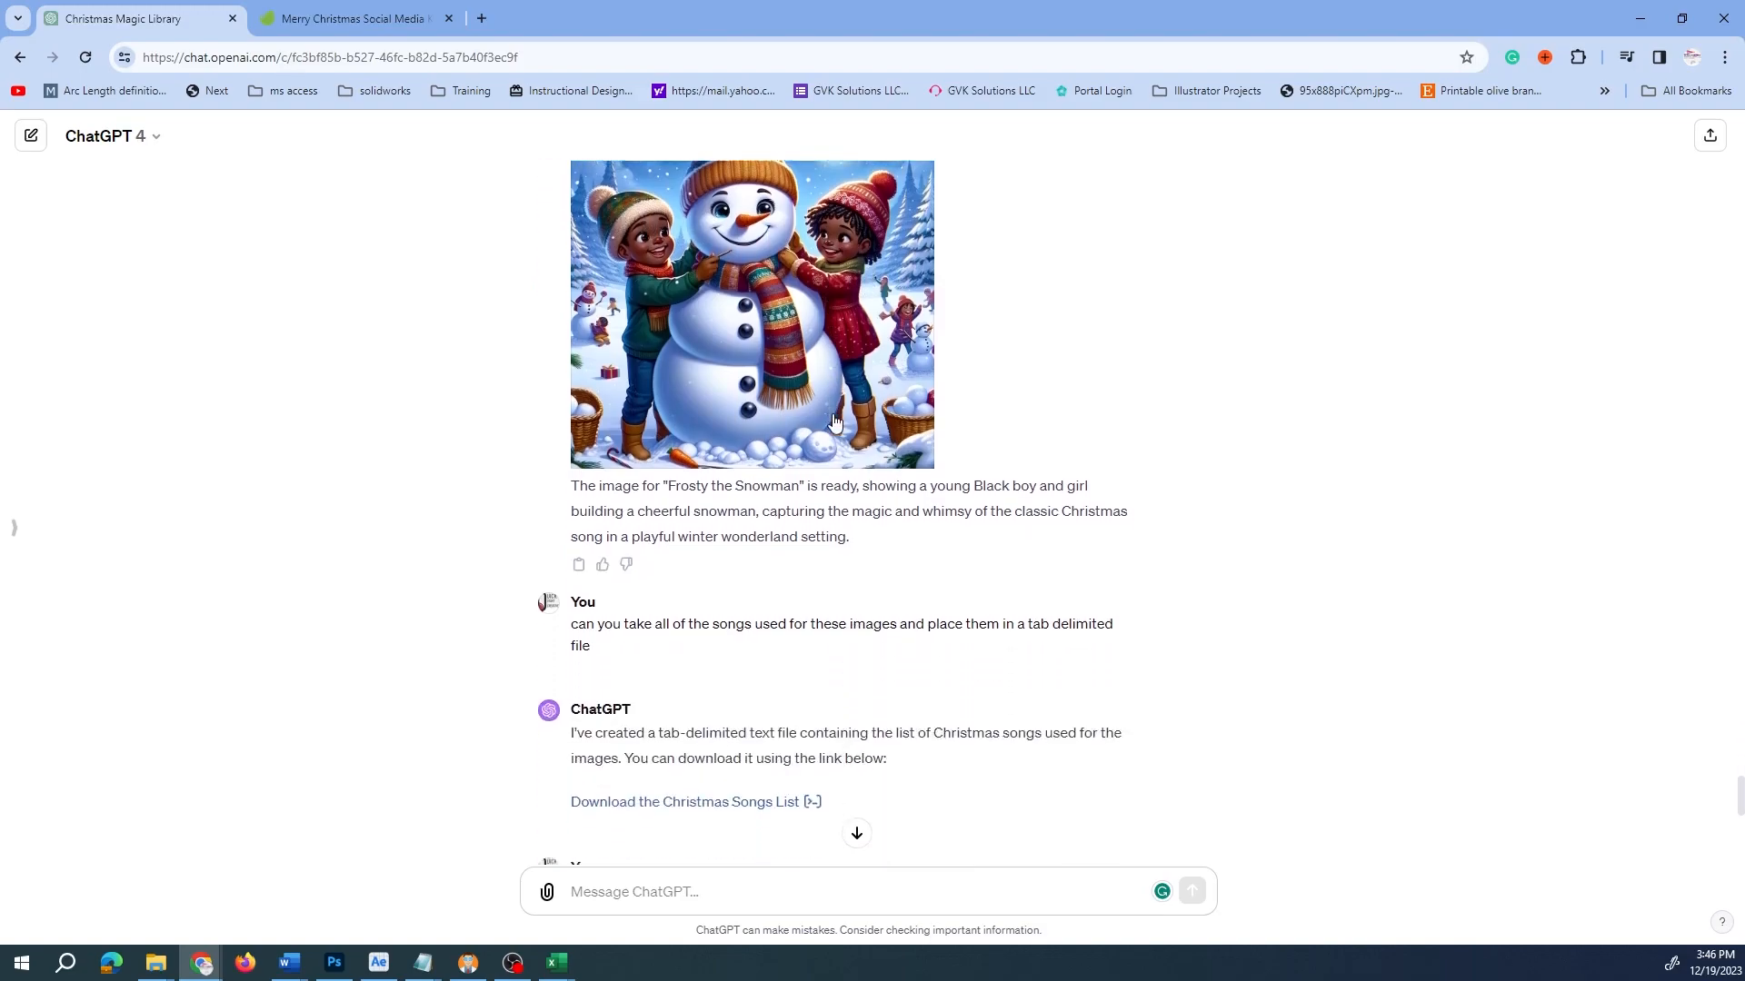
- Read the songs in "0 Christmas_Songs_List.txt" in an enlarged Notepad window and close the file
scroll(835, 423, down, 3)
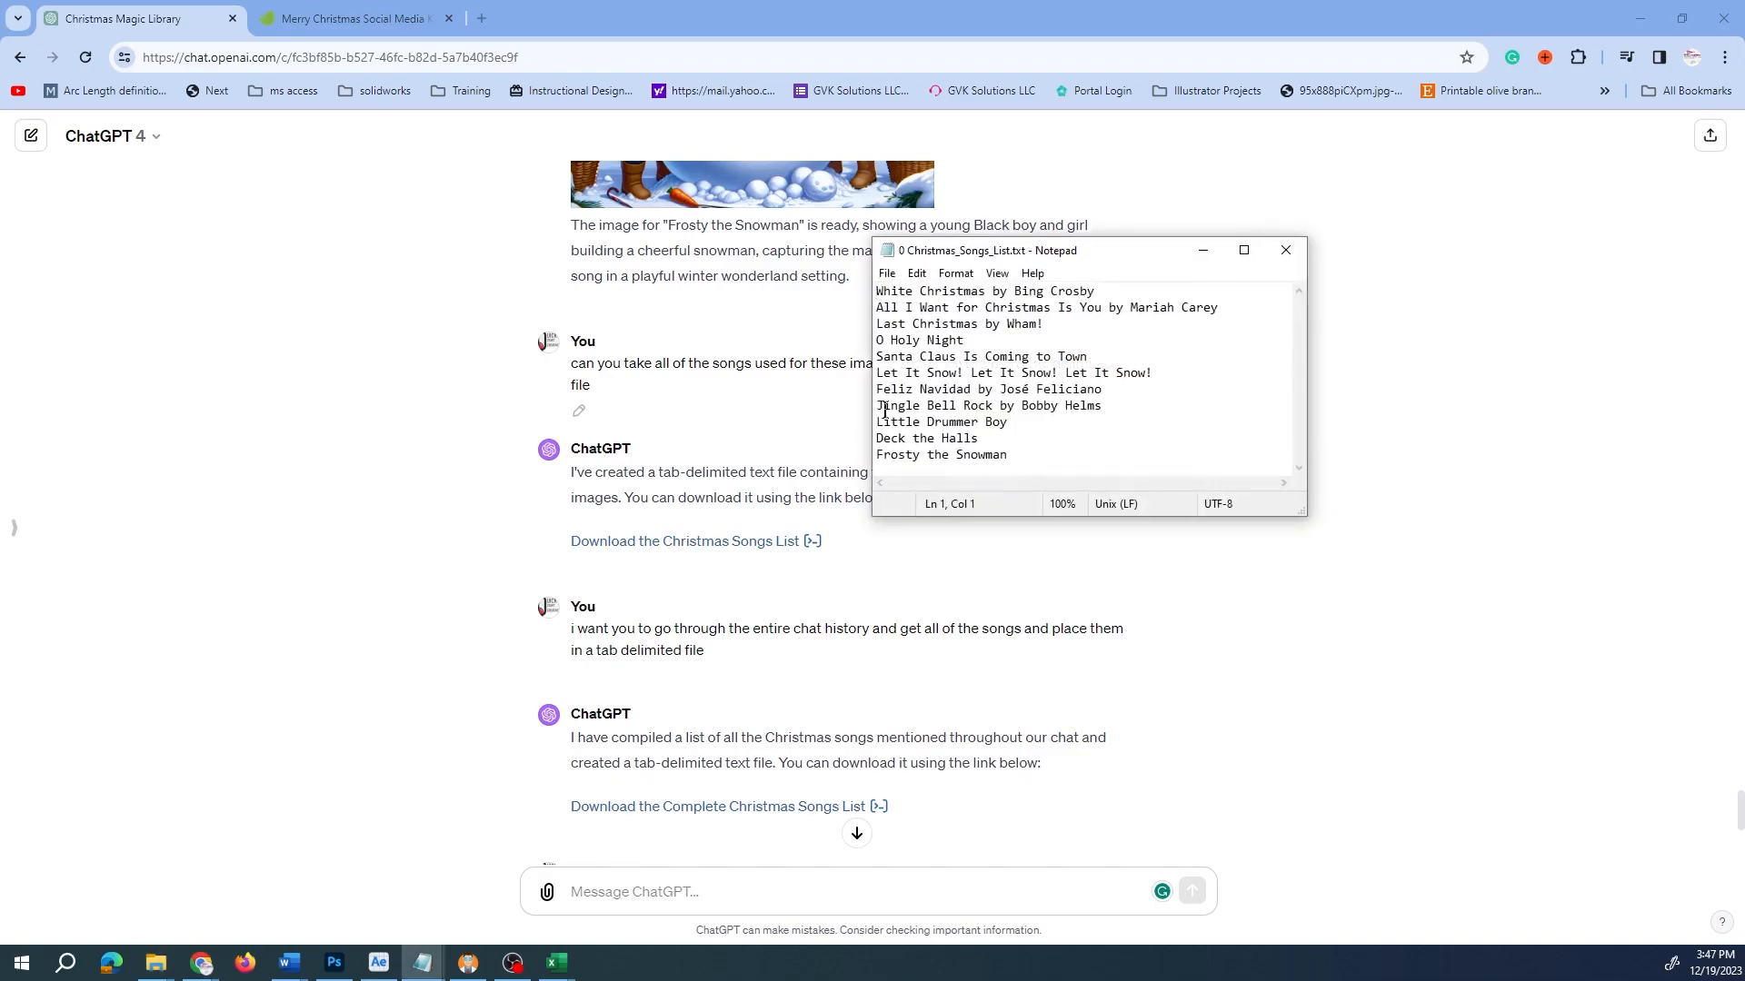
drag(1091, 255, 1058, 189)
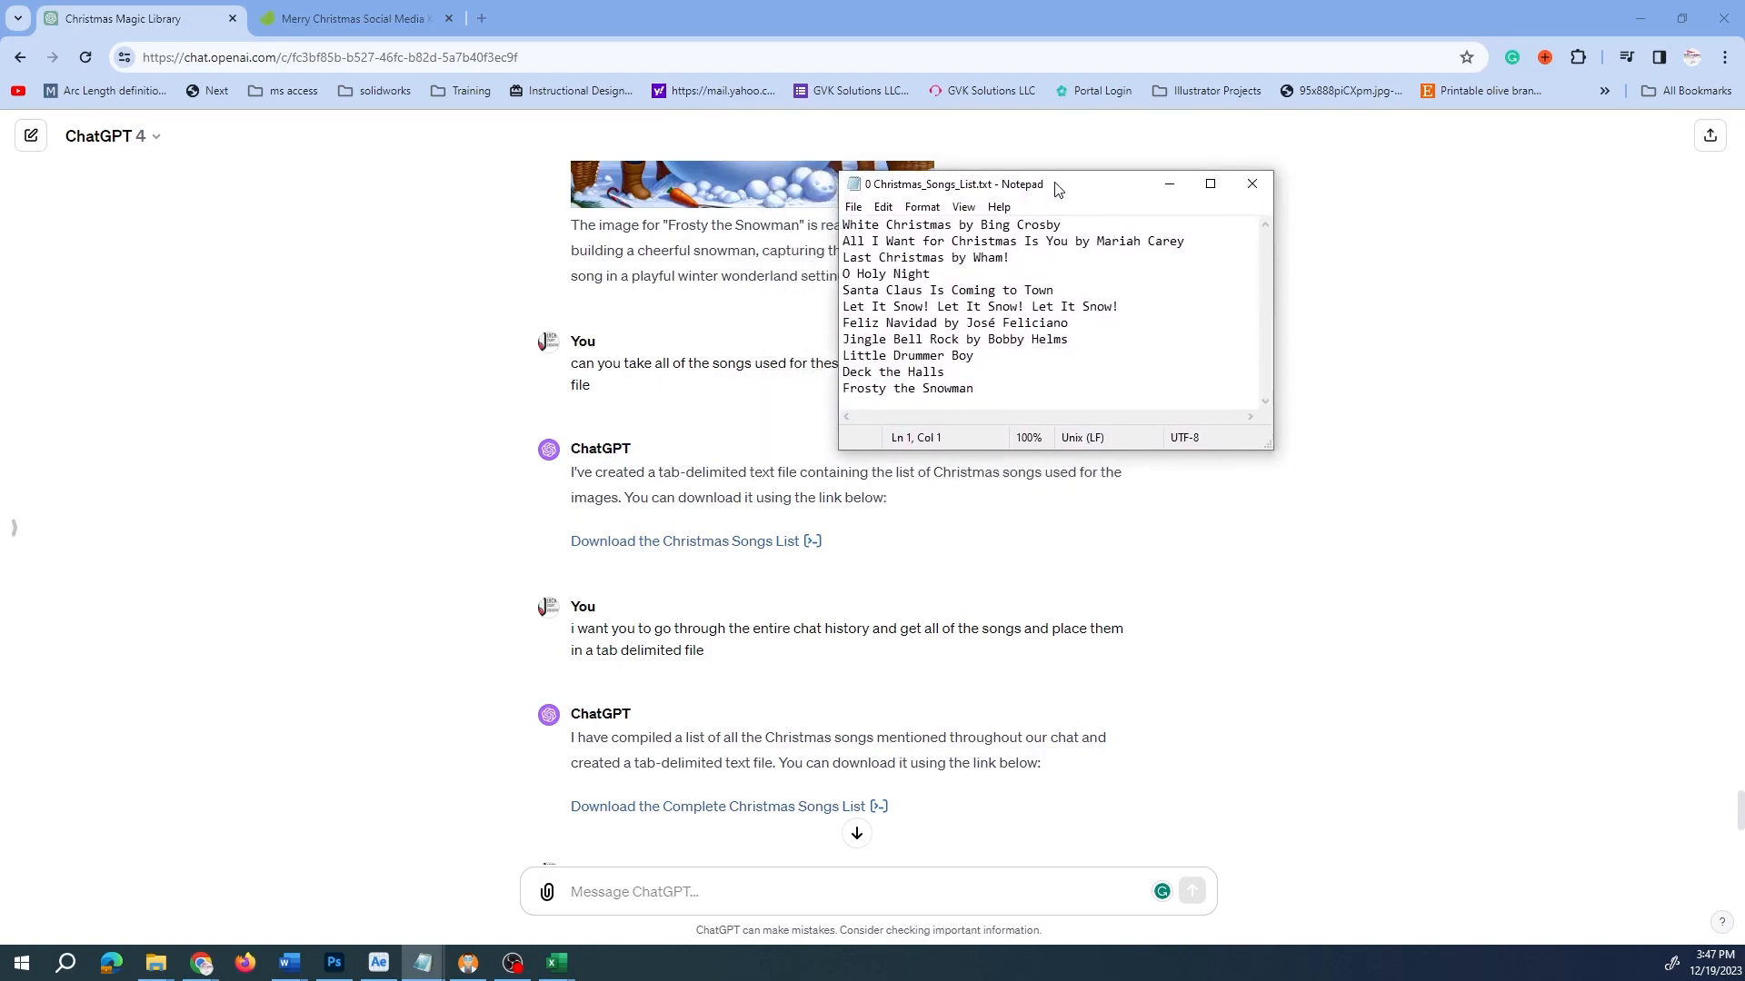
drag(1264, 445, 1351, 621)
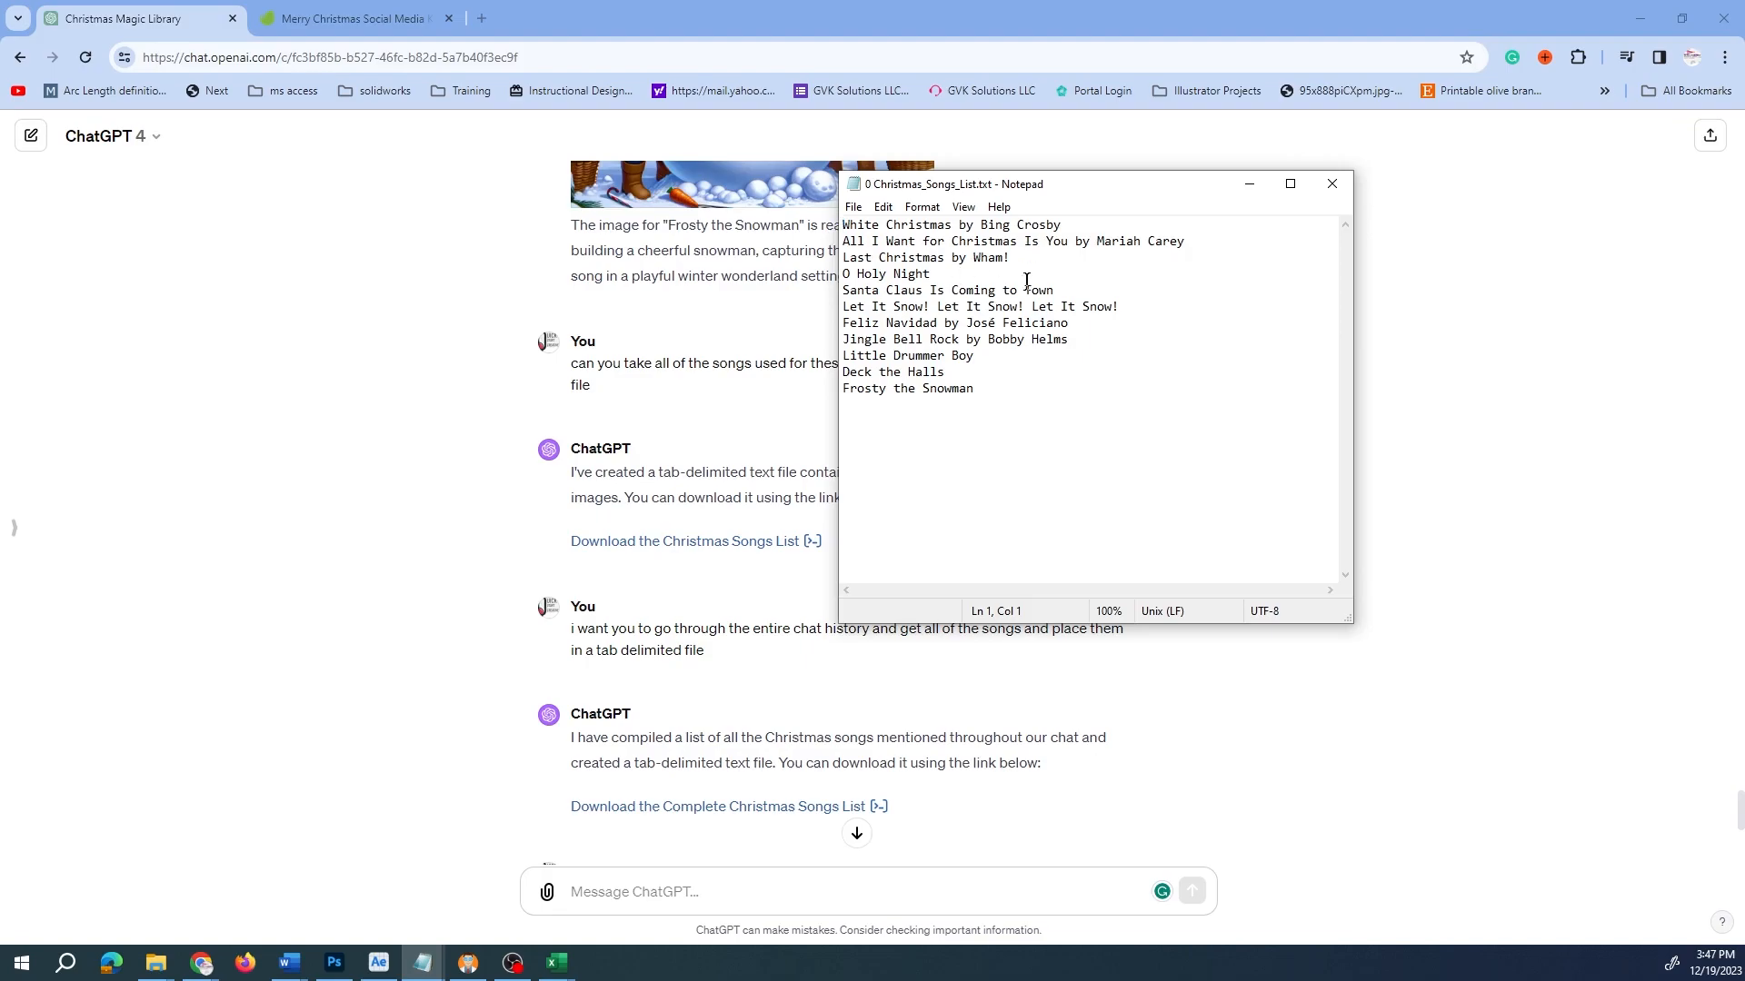
key(ctrl+a)
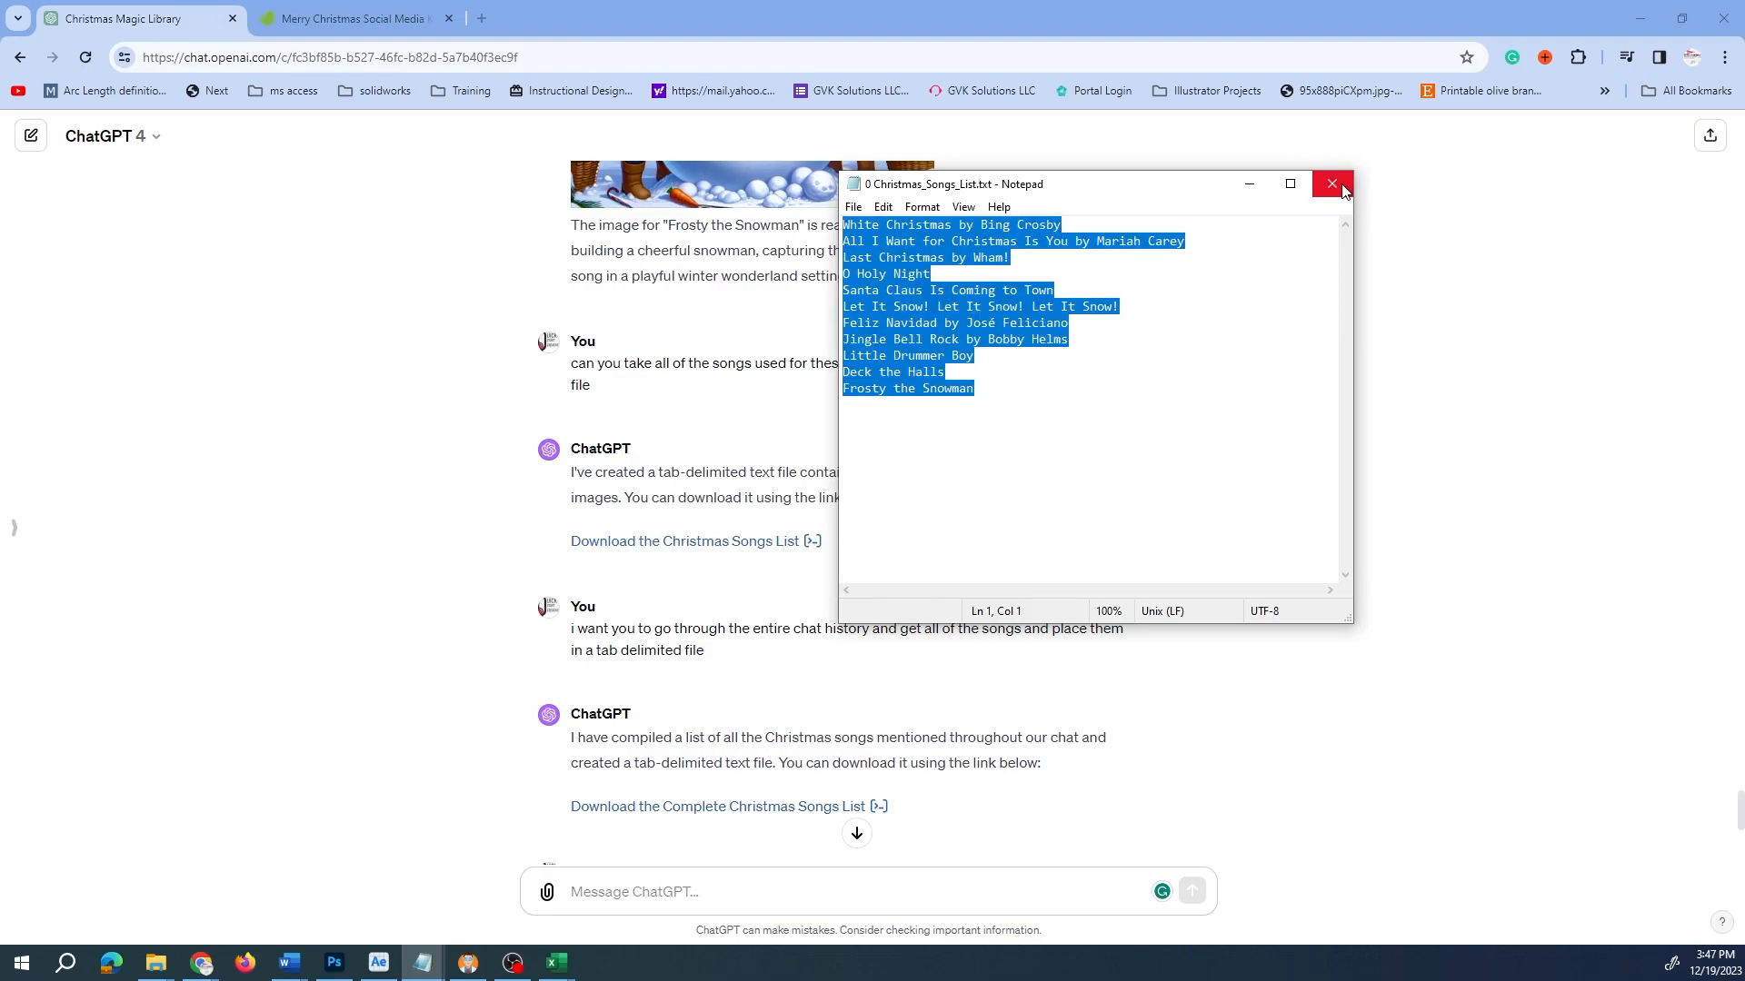
click(1334, 185)
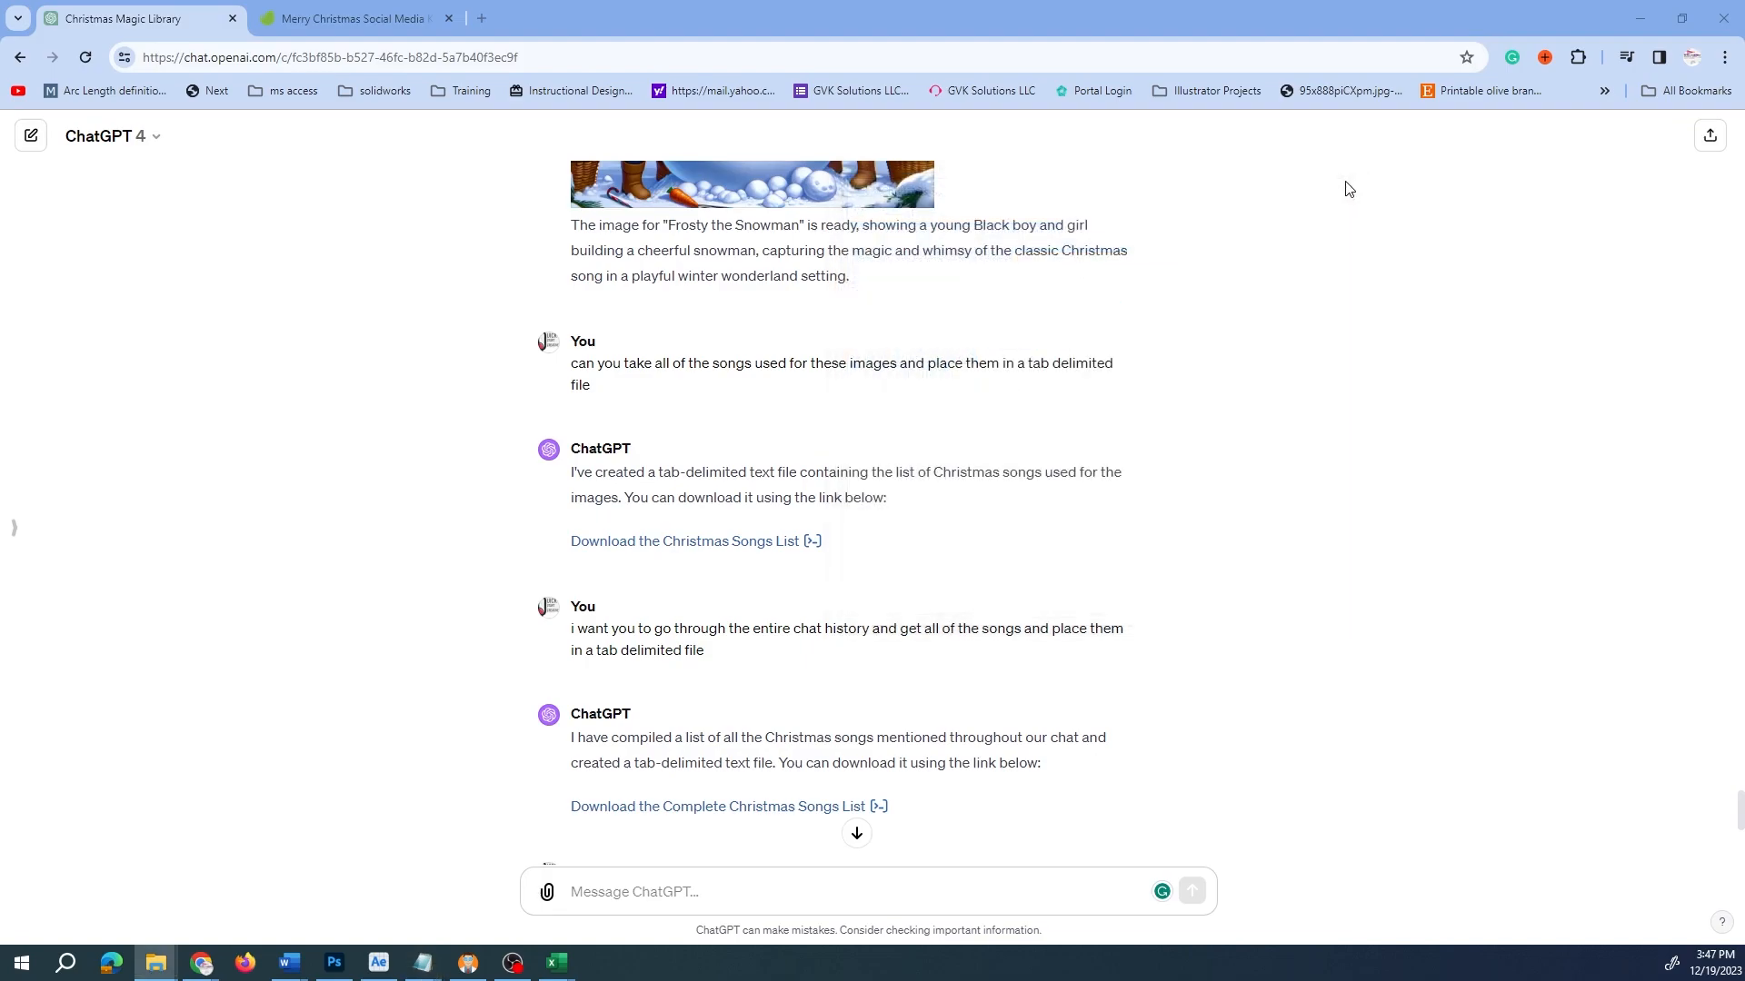
- Review the request to gather songs from the entire chat history and the resulting "0 Complete_Christmas_Songs_List.txt" file
scroll(632, 491, down, 1)
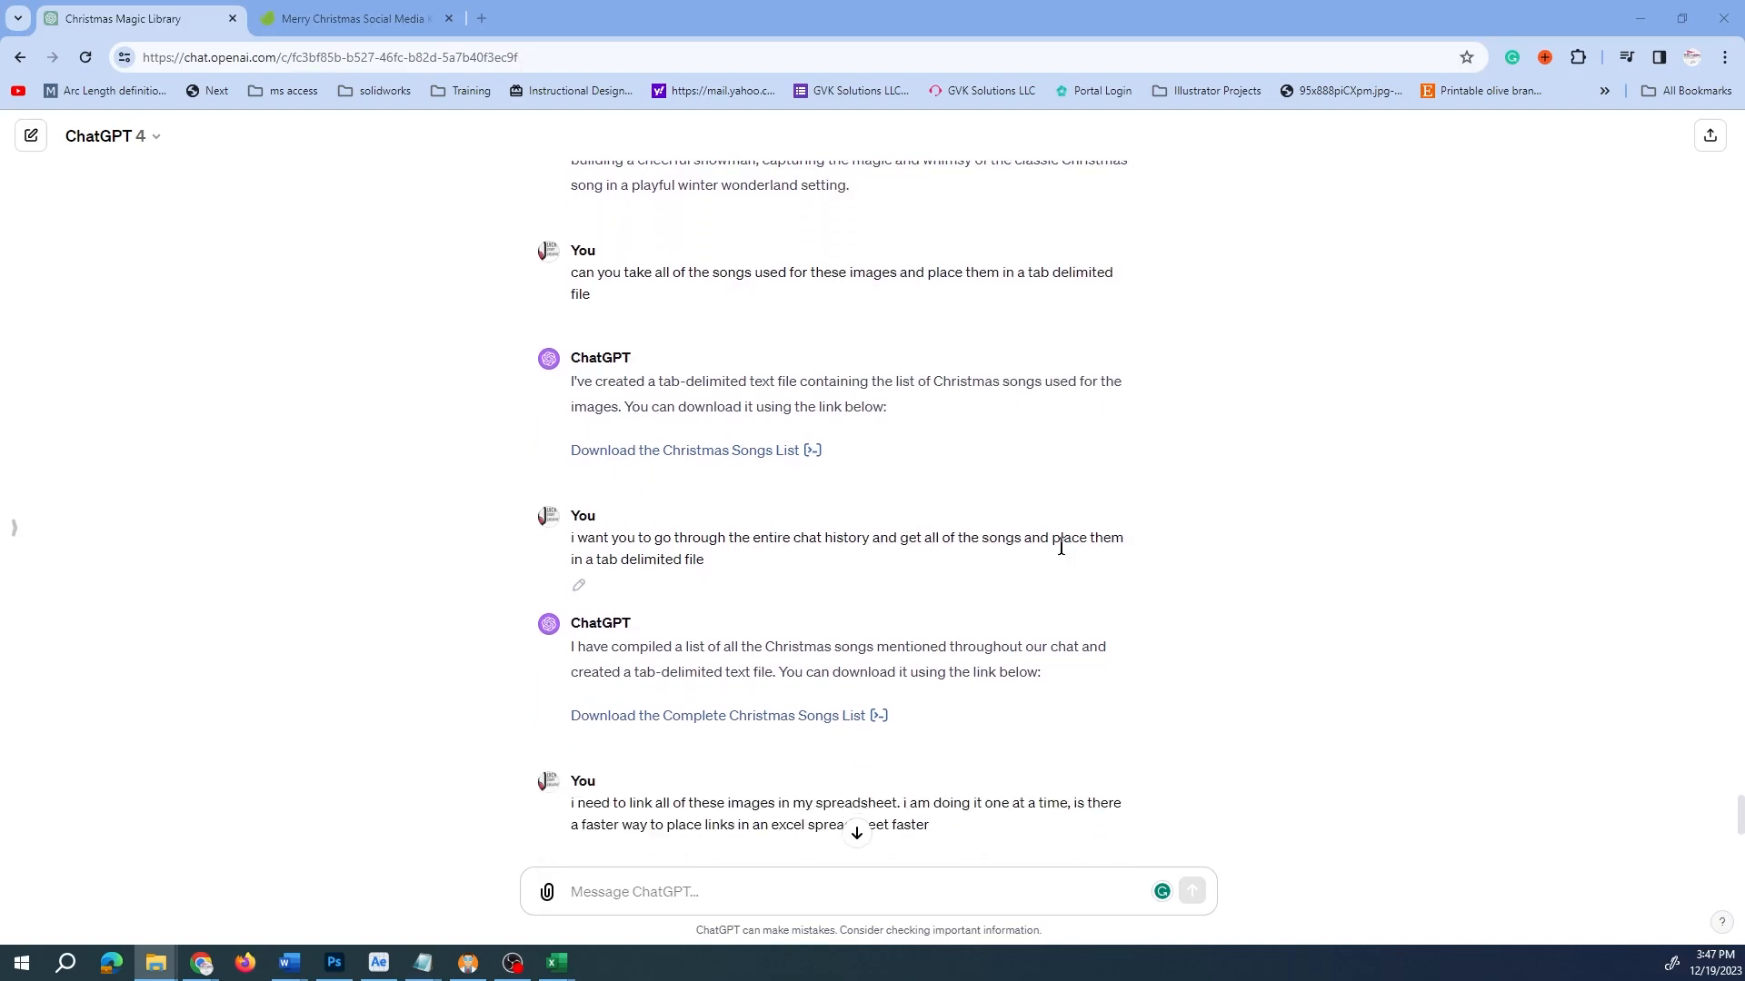
drag(727, 565, 552, 542)
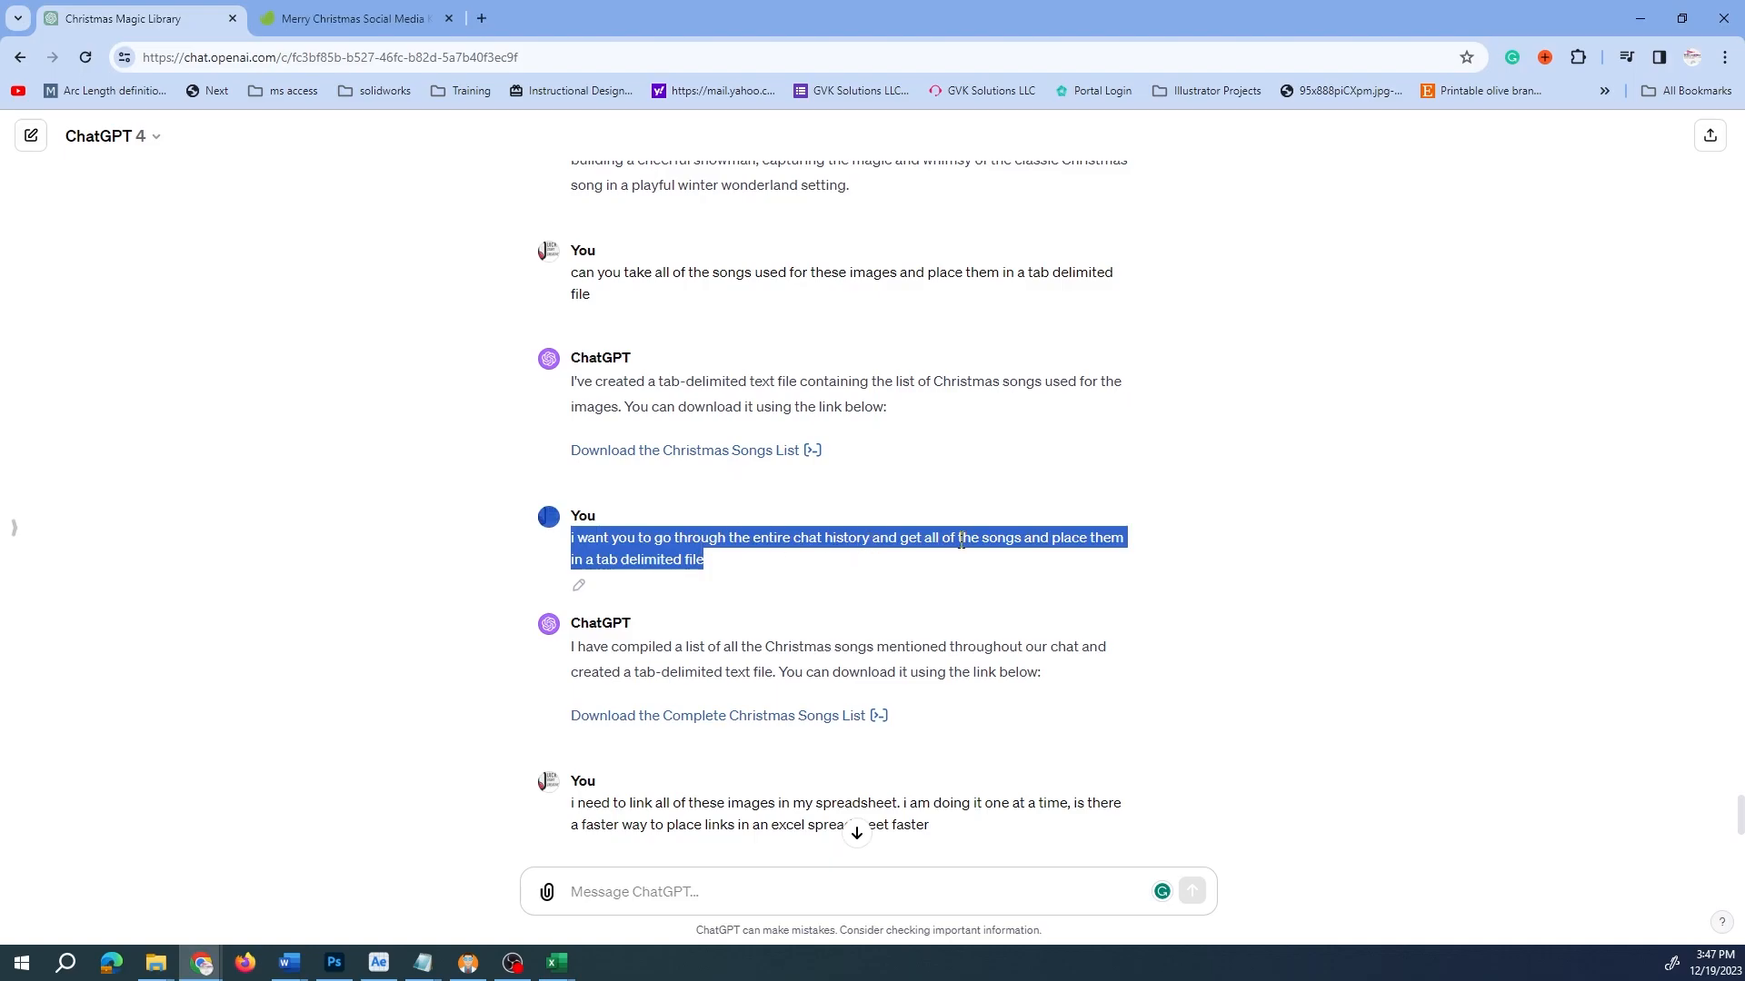
scroll(998, 510, down, 2)
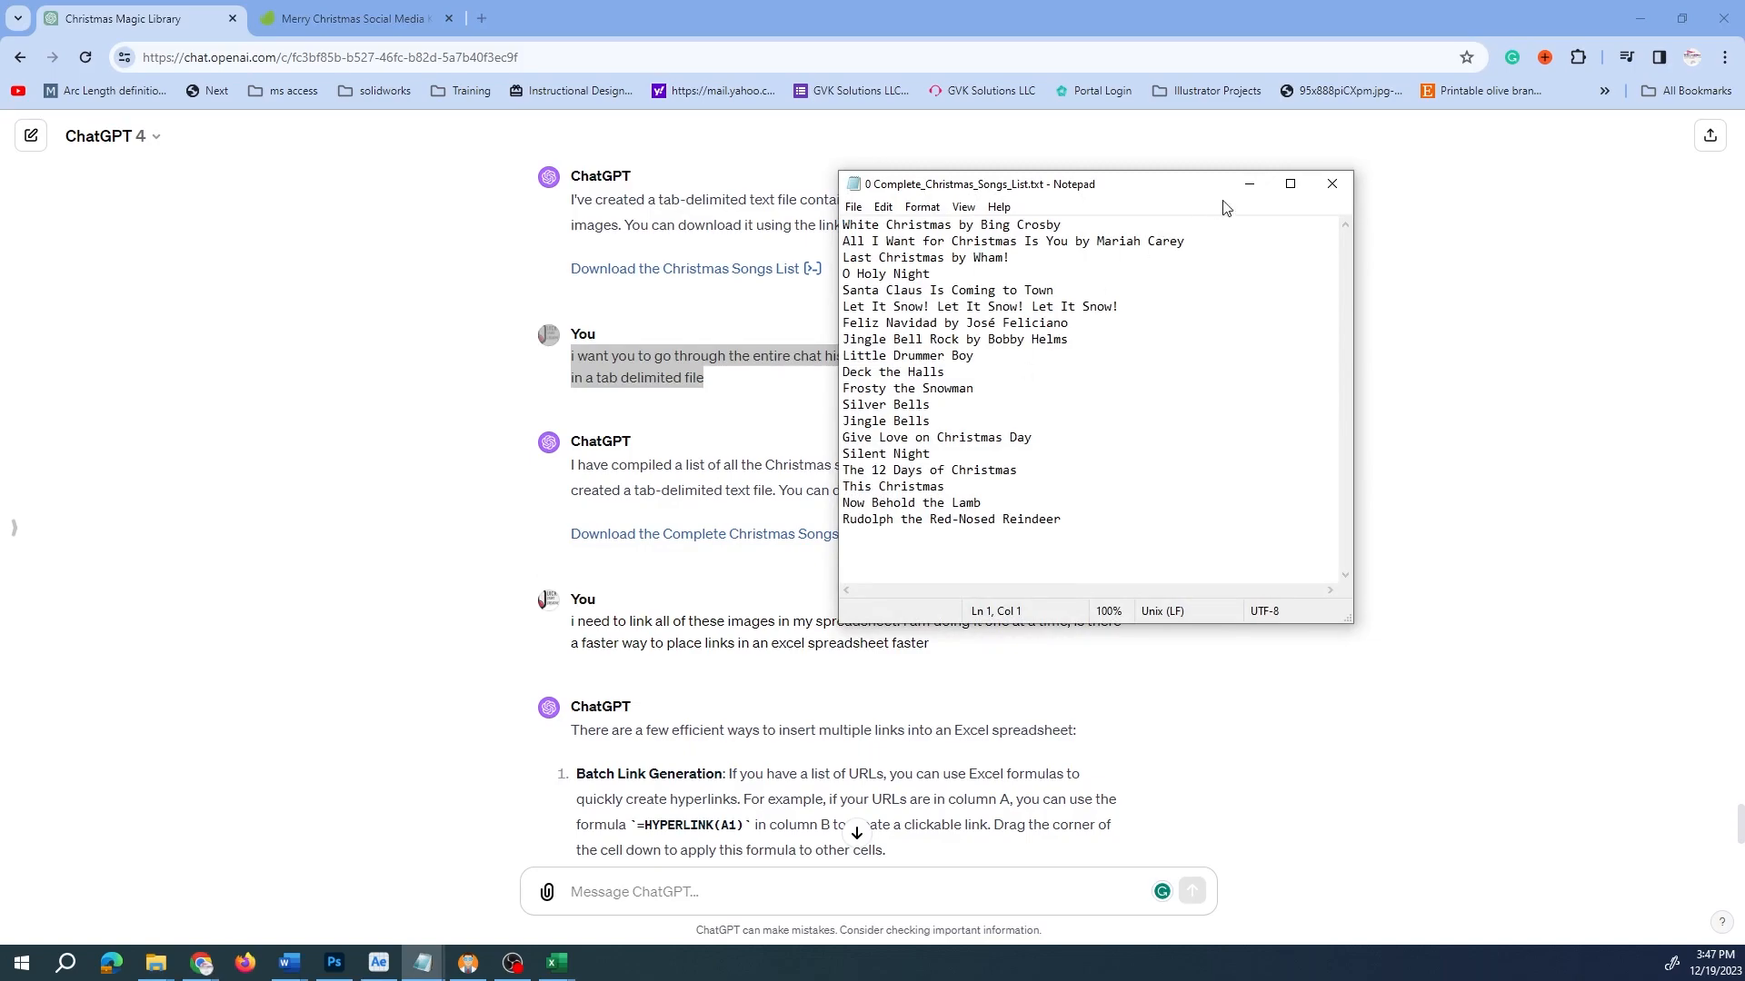
click(1331, 185)
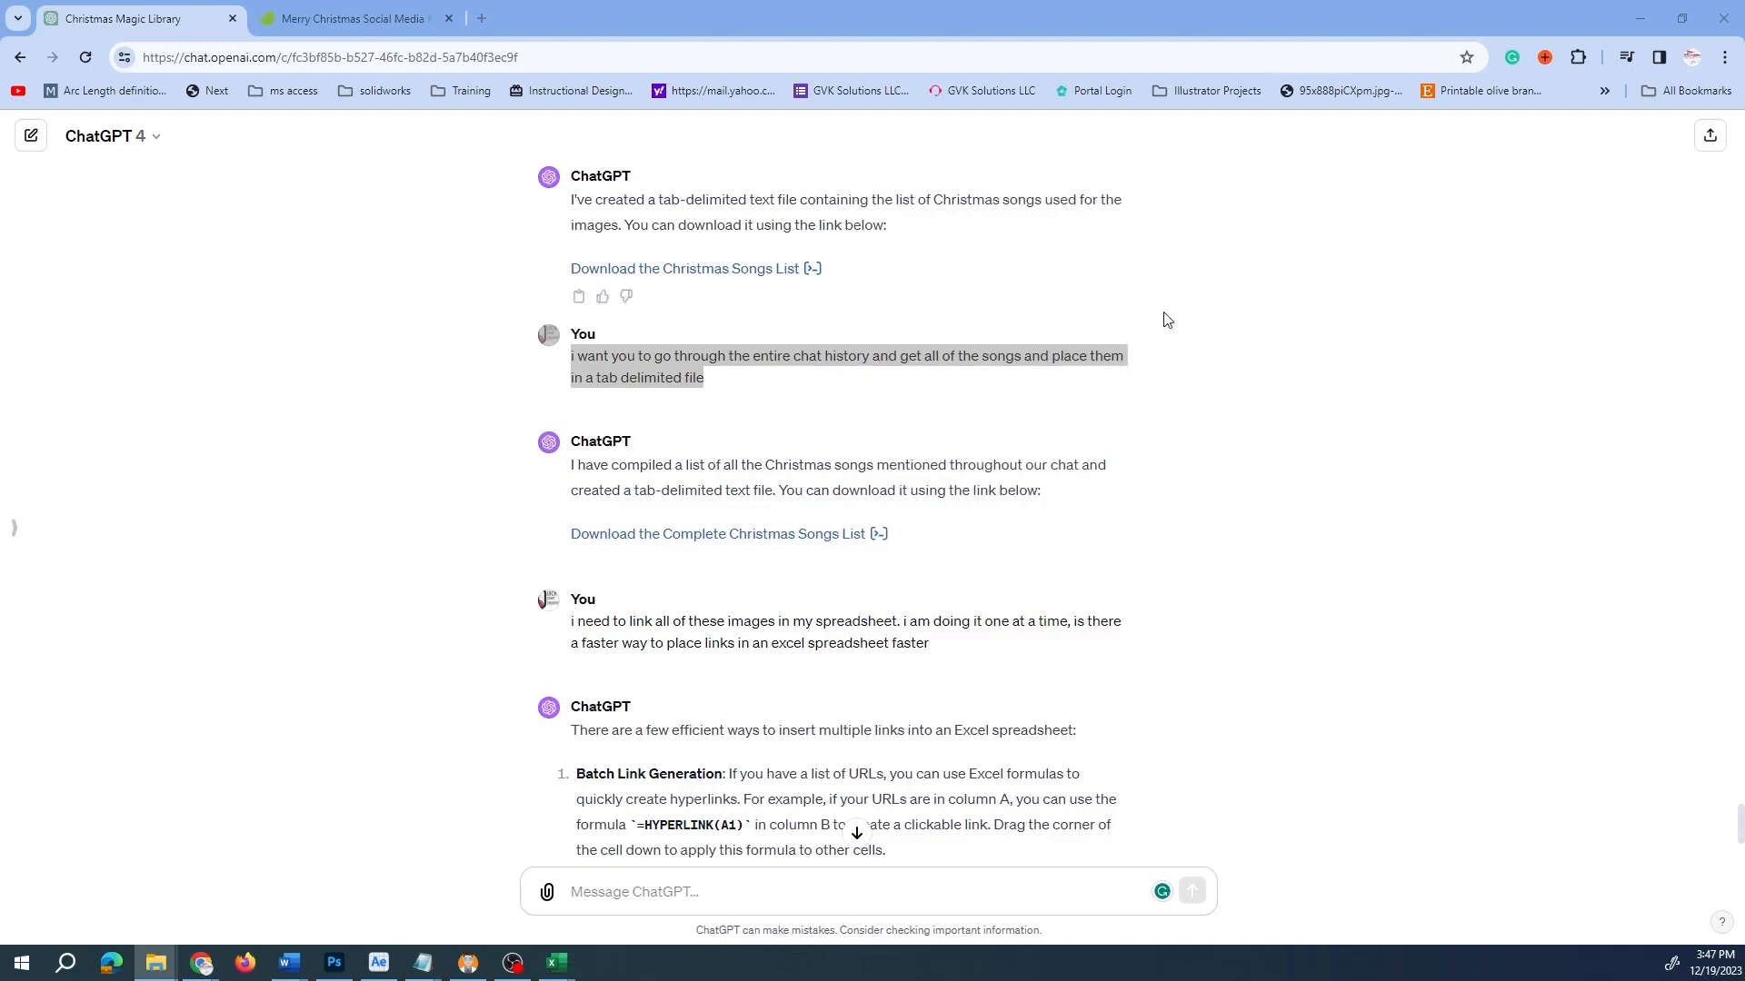
- Start downloading the "Frosty the Snowman" image and check how the existing images in the "christmas prject" folder are named
scroll(1121, 343, up, 10)
mouse_move(589, 507)
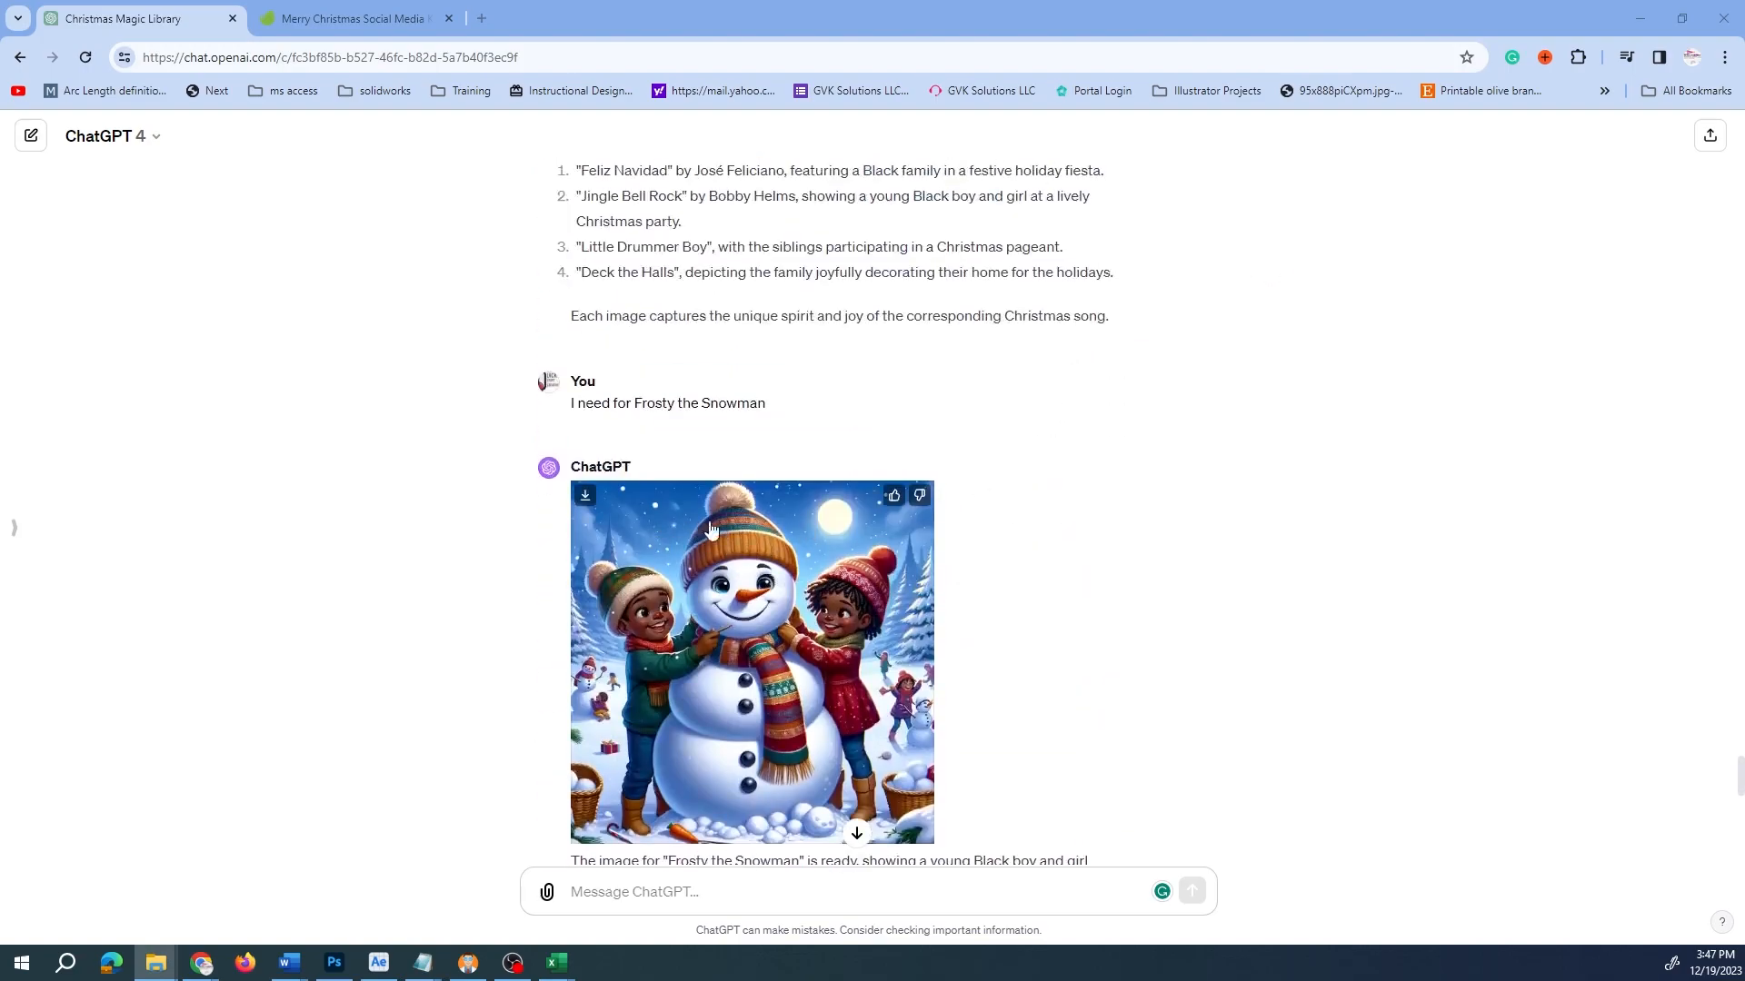
click(586, 498)
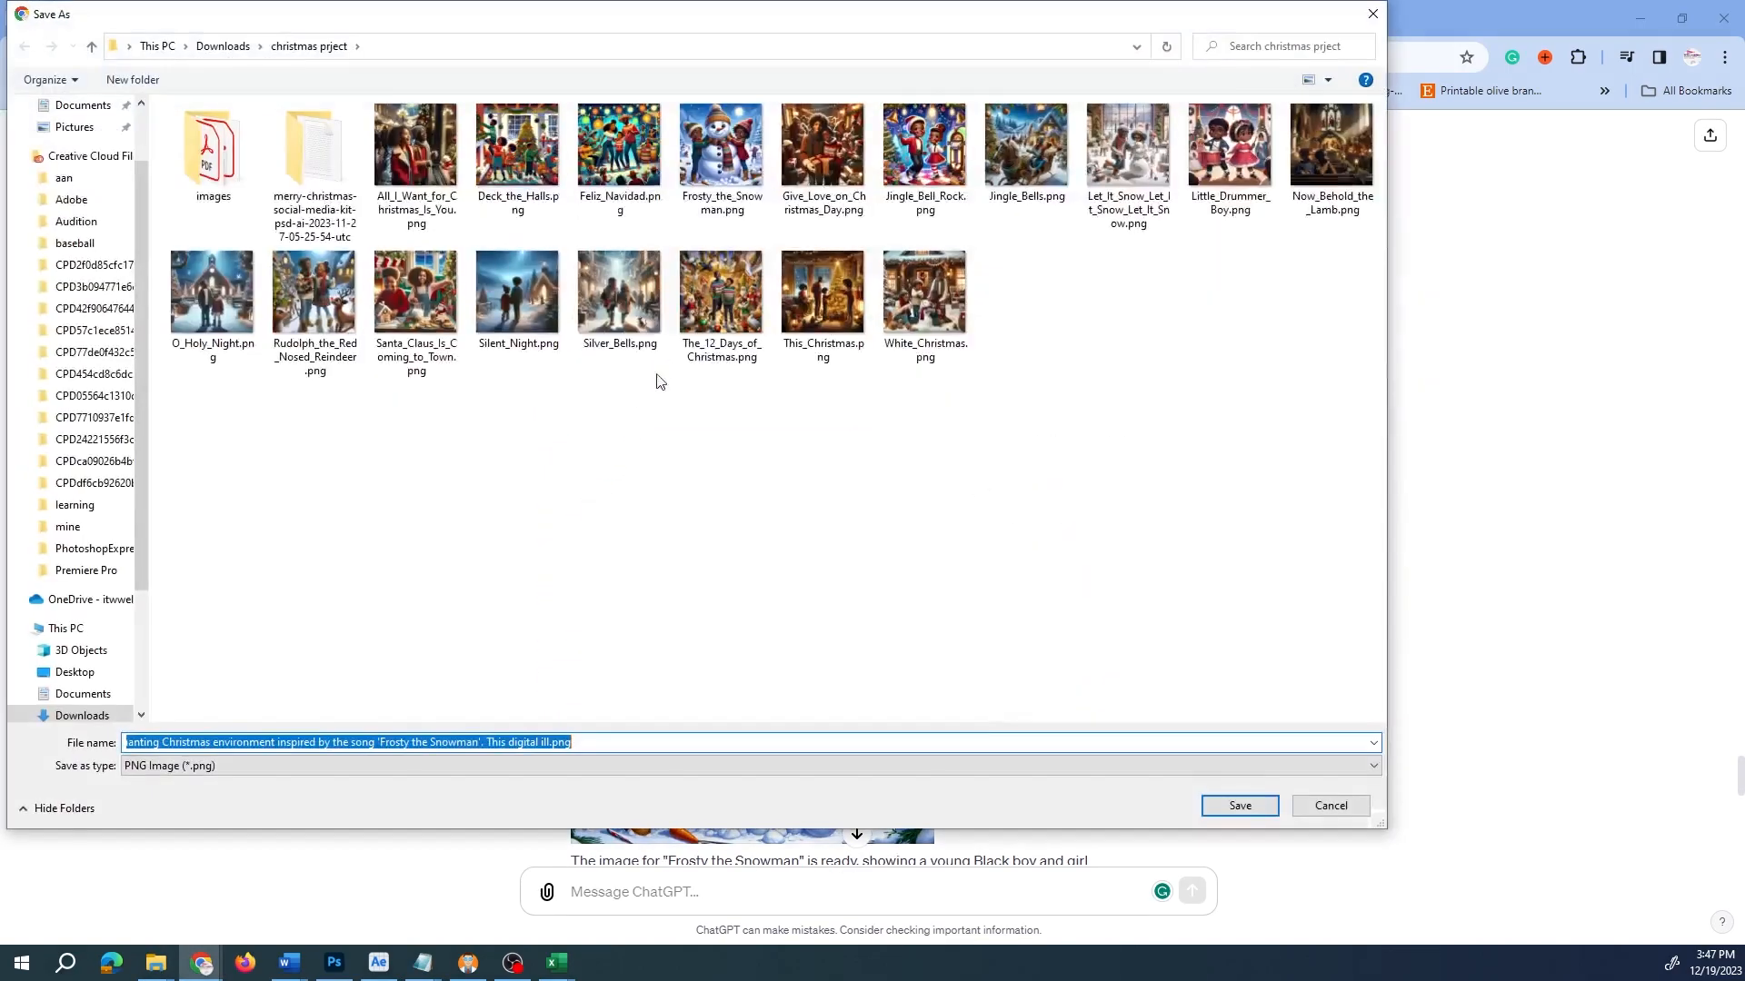
click(396, 147)
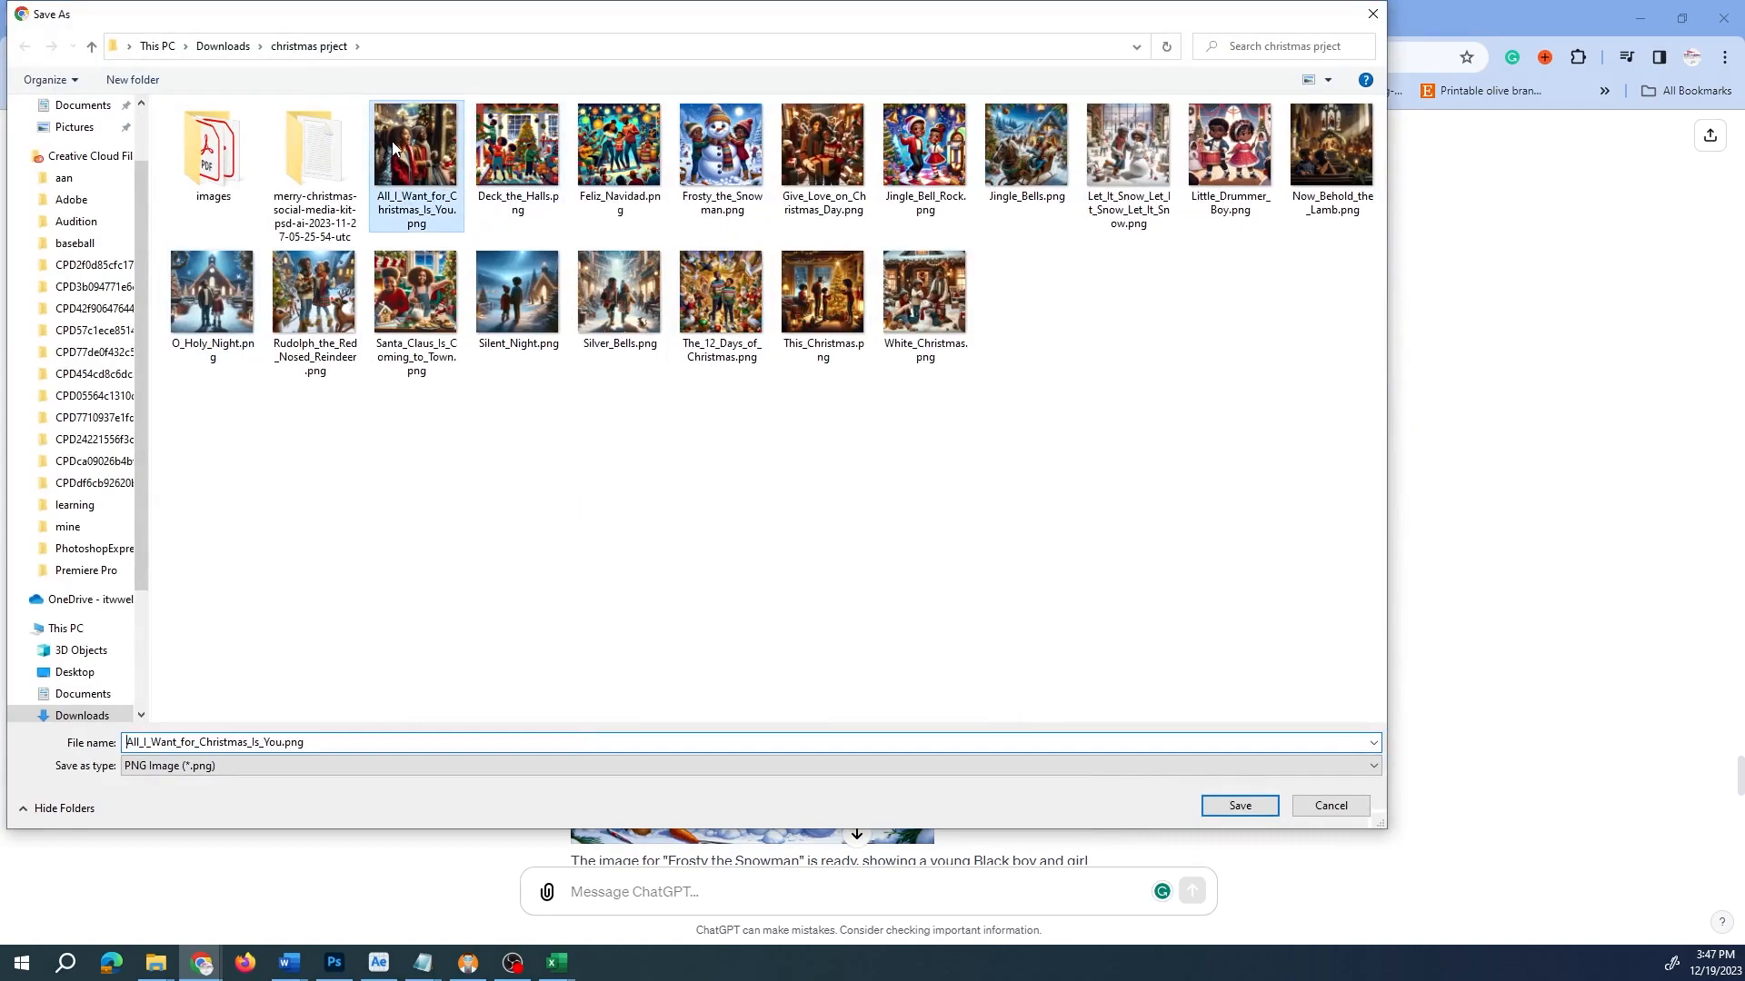
click(498, 146)
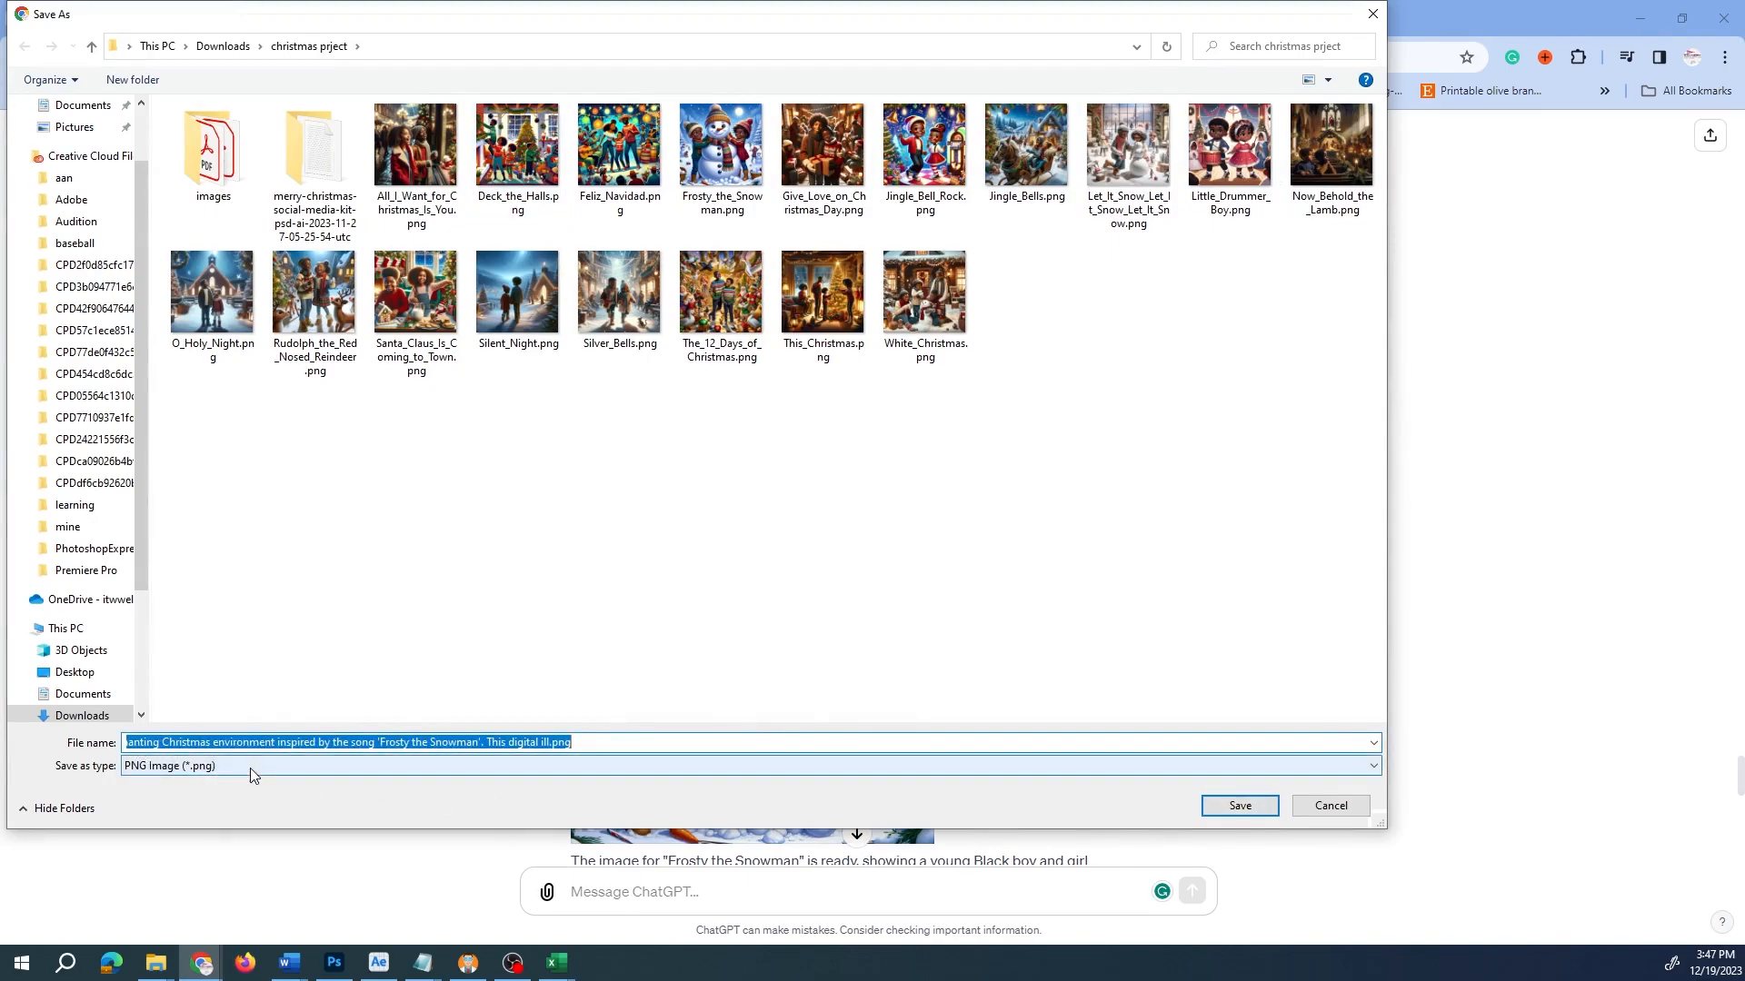
- Strip the text before the song title from the suggested file name and save the image as "Frosty the Snowman'. This digital ill.png"
click(362, 743)
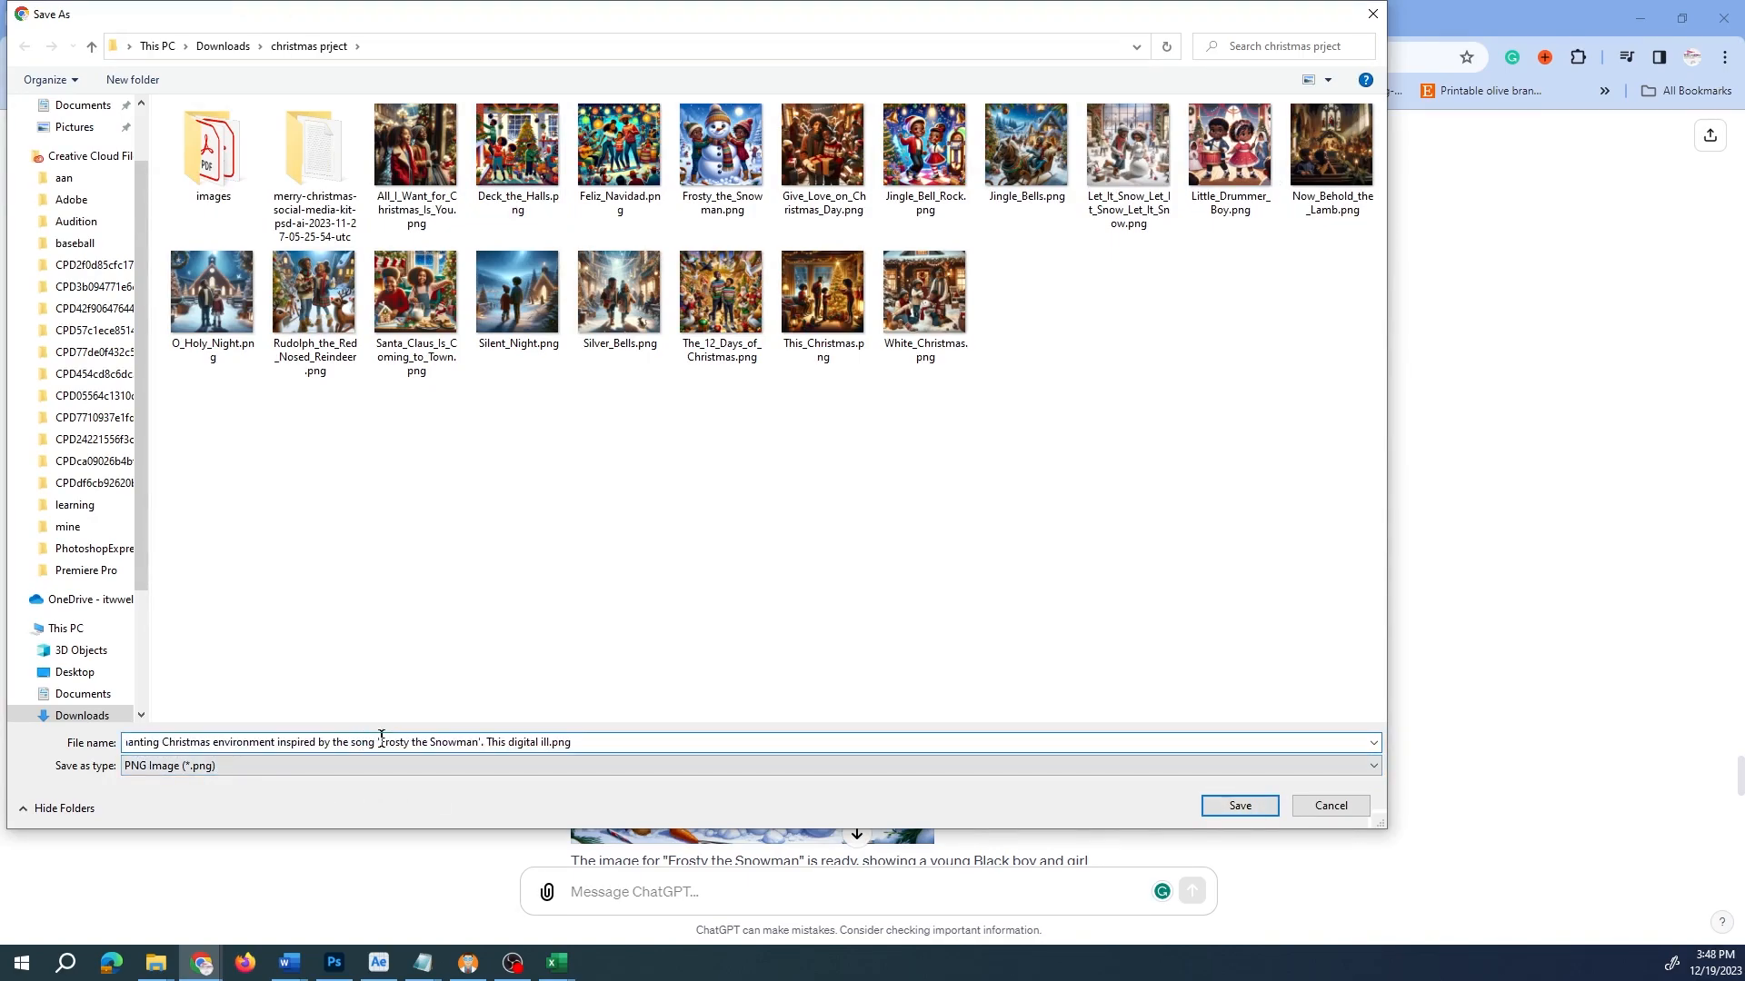
key(Left)
key(Left)
key(Left)
key(Left)
key(Left)
key(Left)
key(Left)
key(Left)
key(Left)
key(Left)
key(Left)
key(Left)
key(Left)
key(Left)
key(Left)
key(Left)
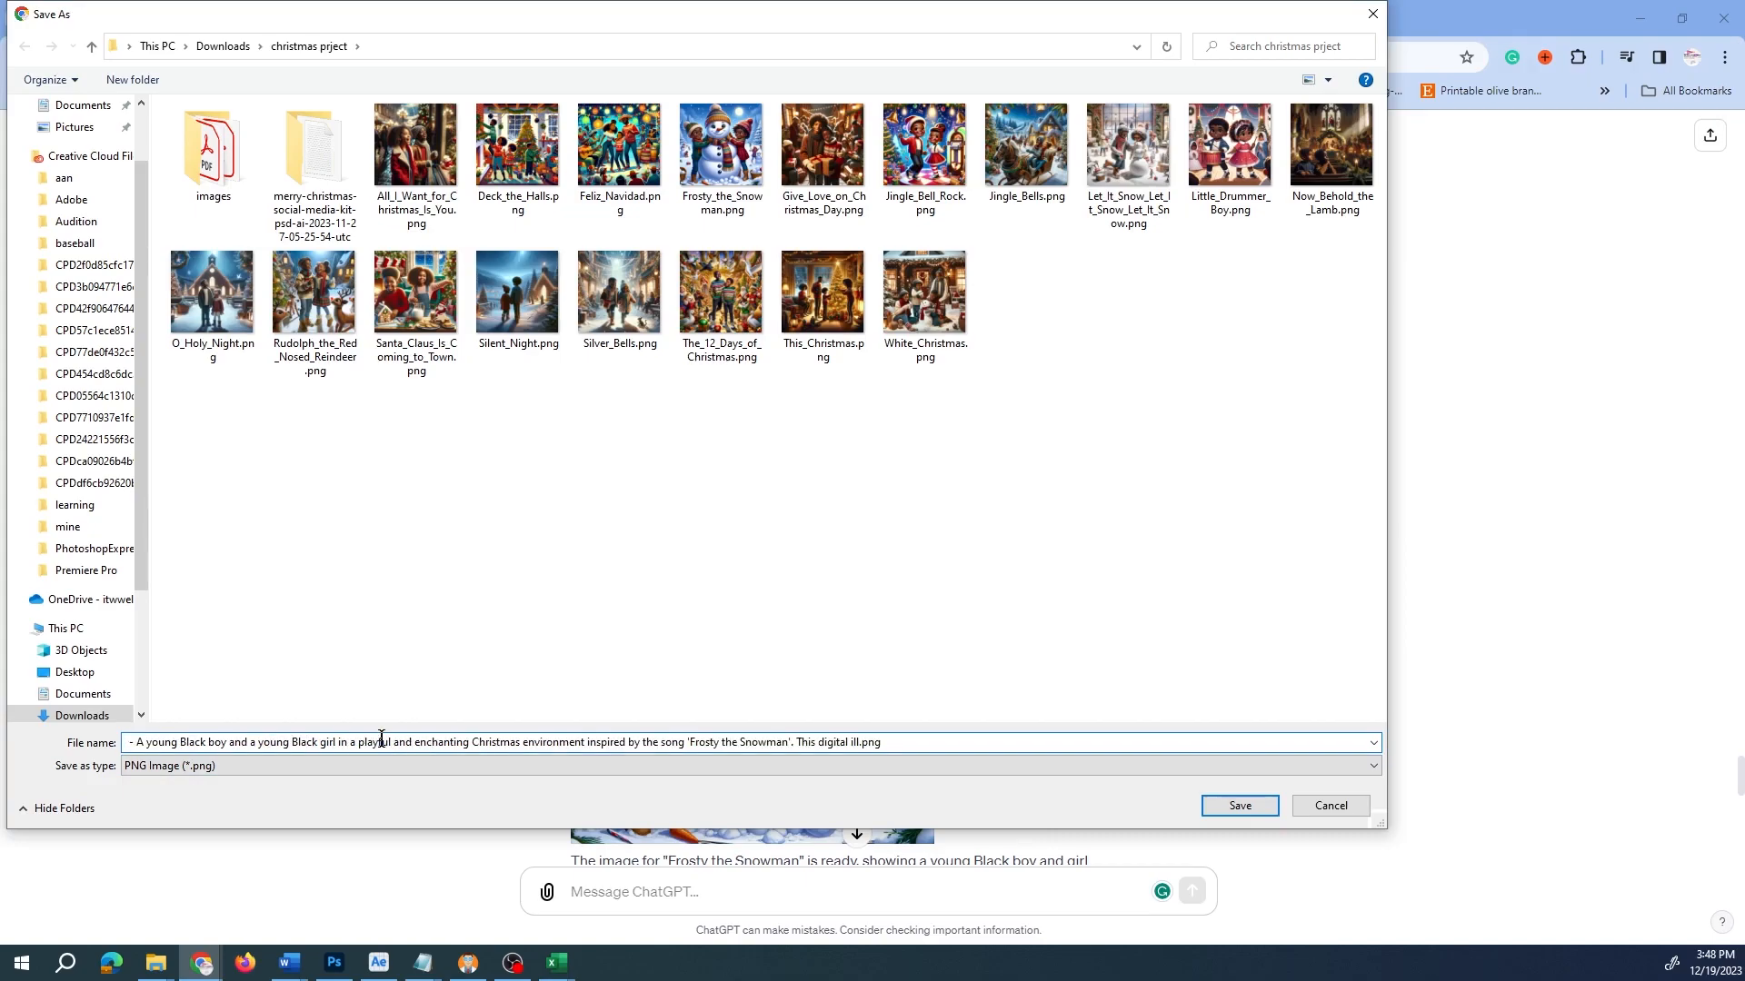
key(Left)
key(Left)
key(Left)
key(Left)
key(Left)
key(Left)
key(Left)
key(Left)
key(Left)
key(Left)
key(Left)
key(Left)
key(Left)
key(Left)
key(Left)
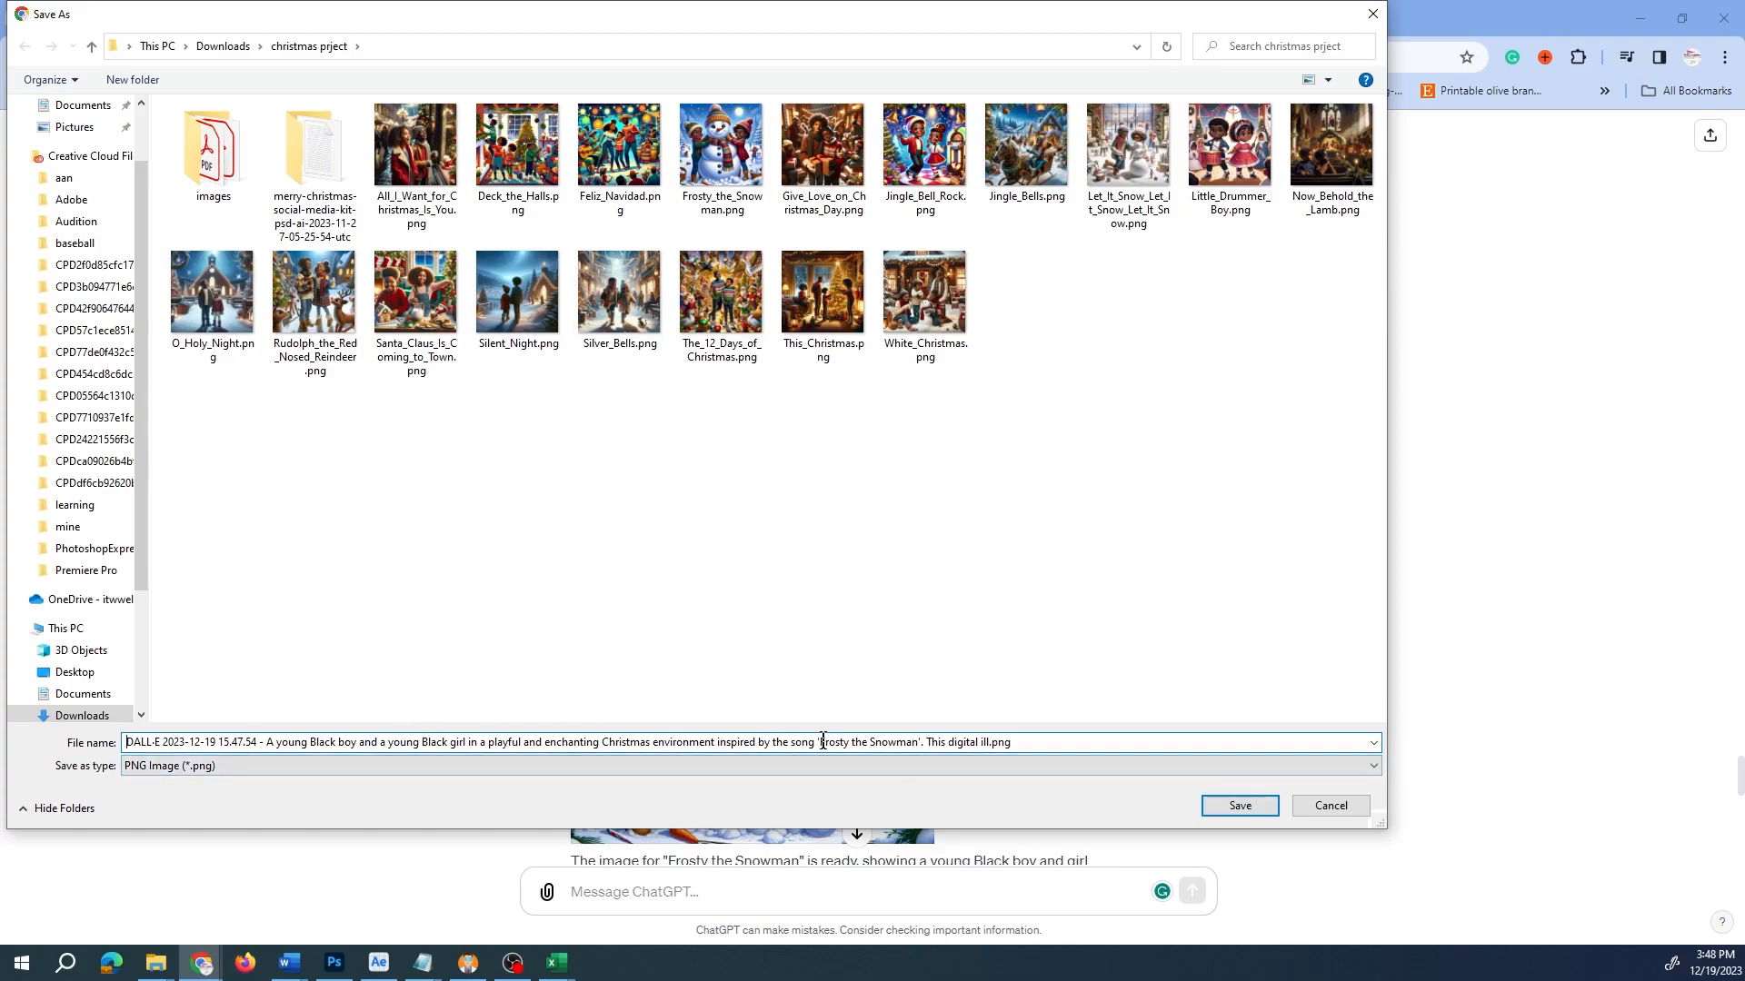
drag(823, 741, 30, 727)
key(BackSpace)
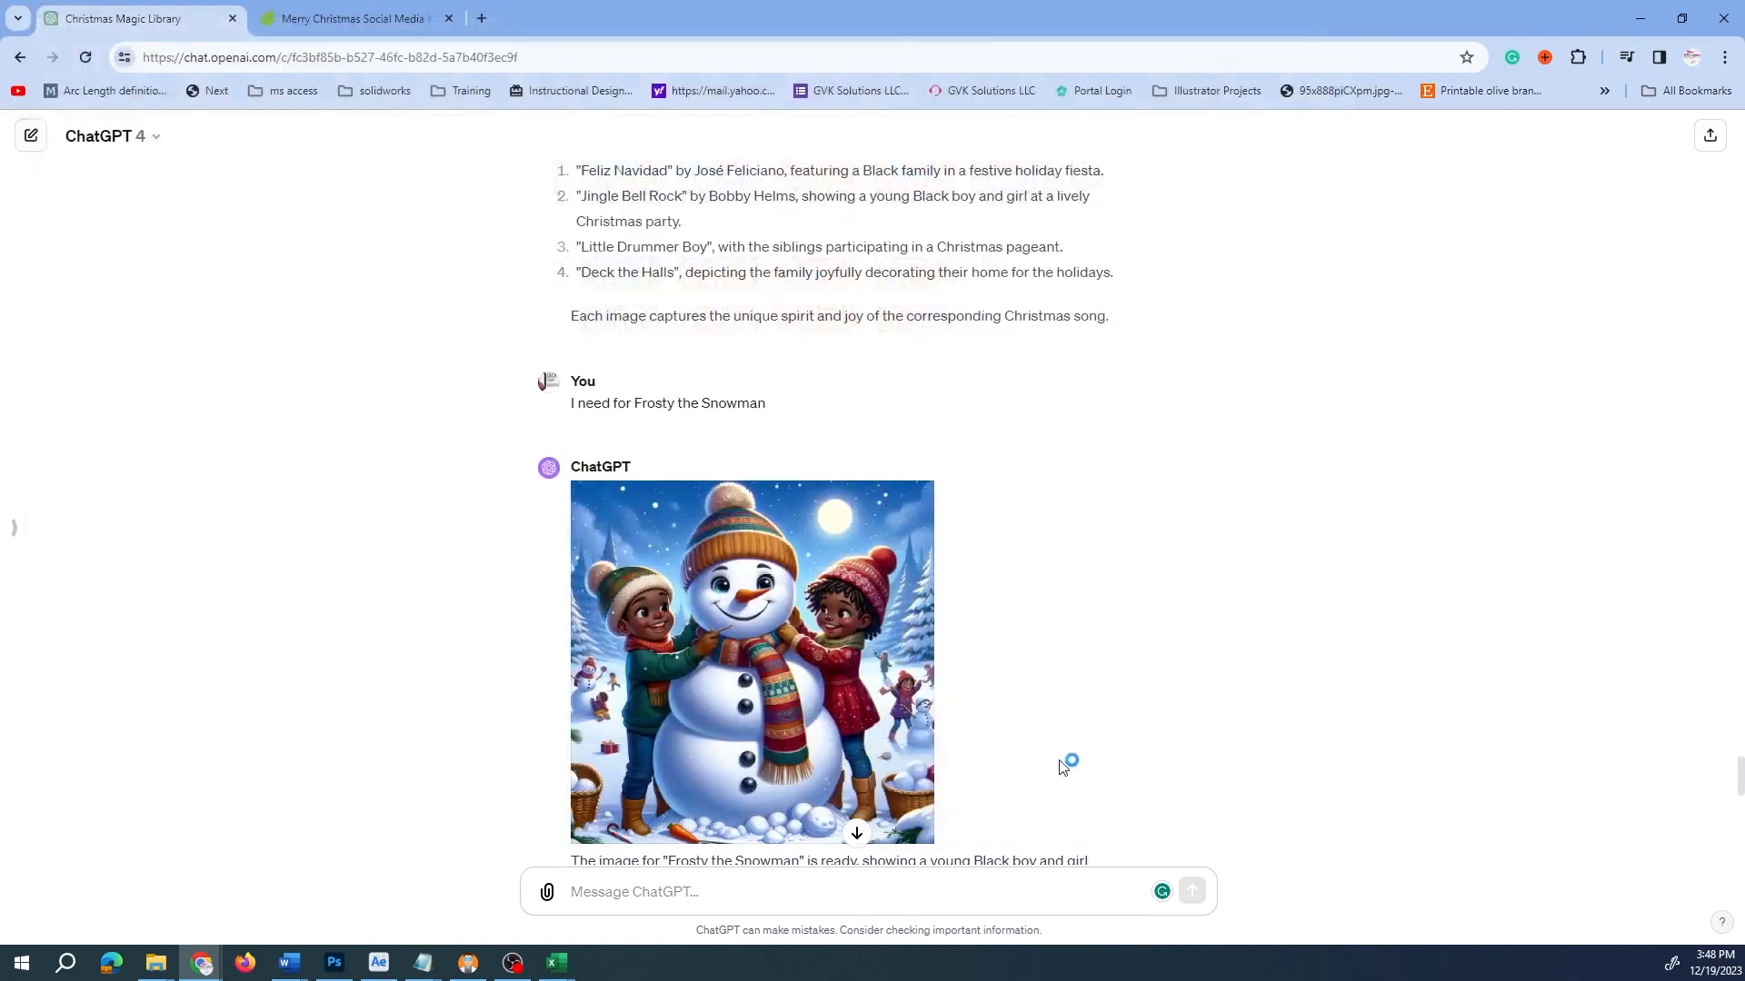
click(1240, 806)
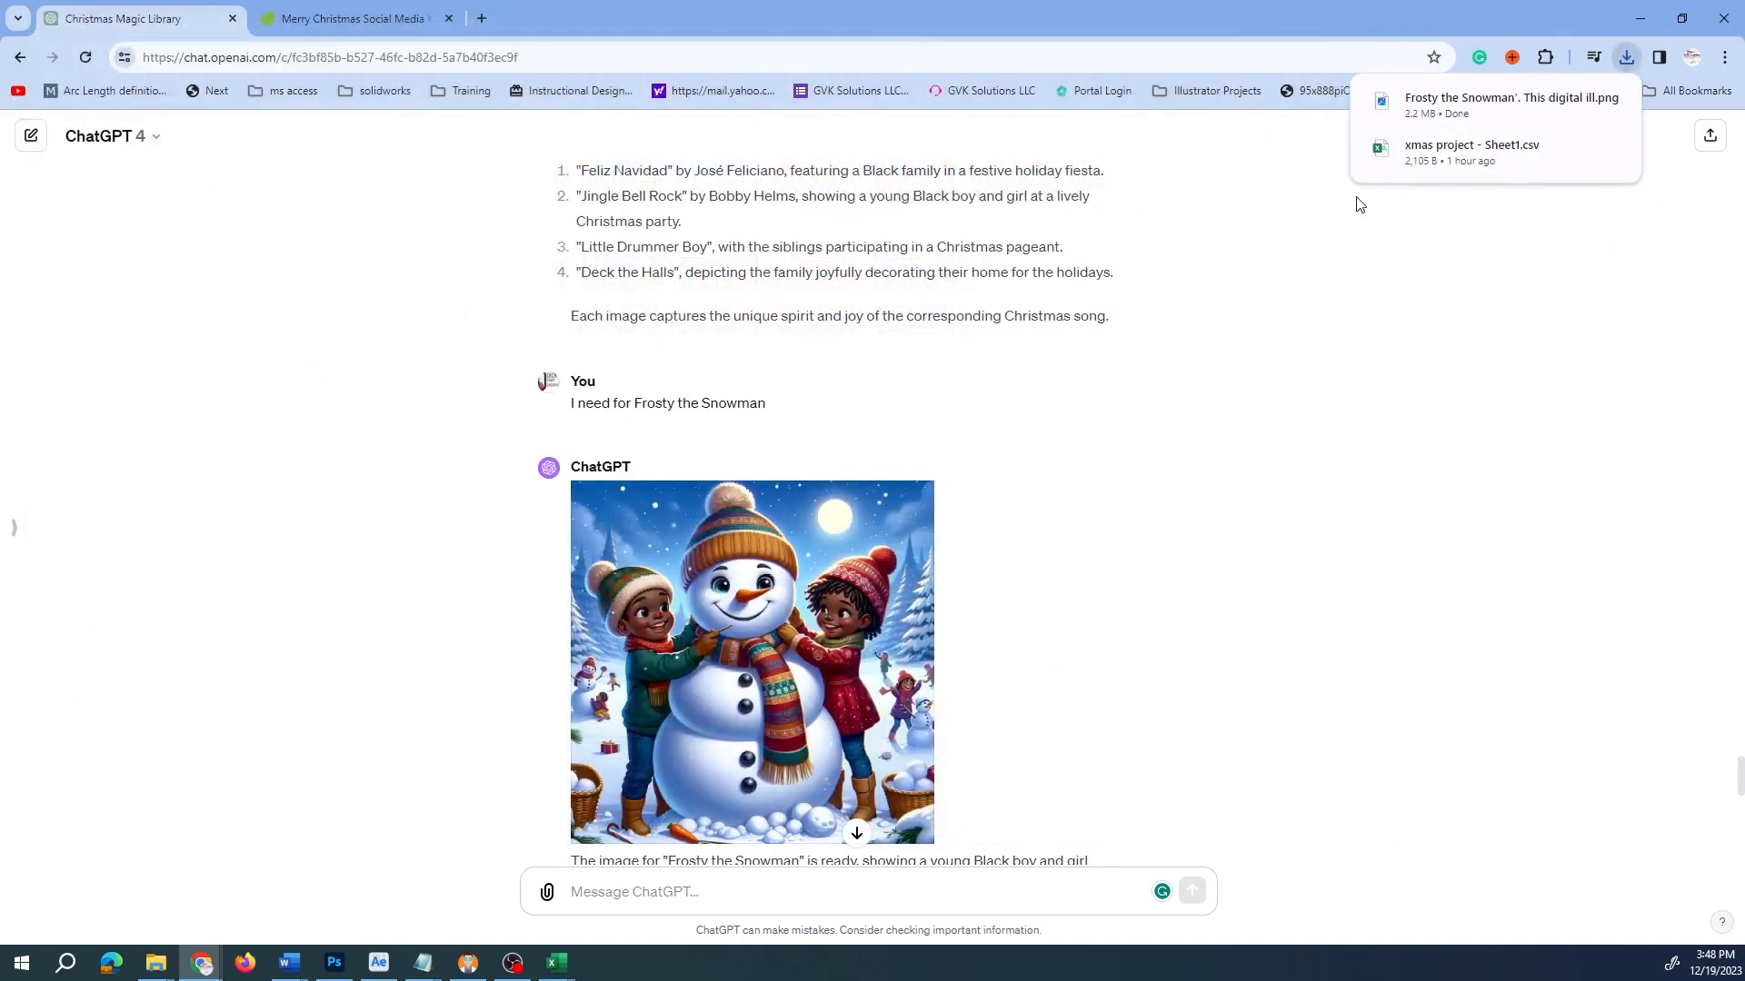
- Open and close the downloaded Frosty image, show its file in the "christmas prject" folder and select it
click(1454, 104)
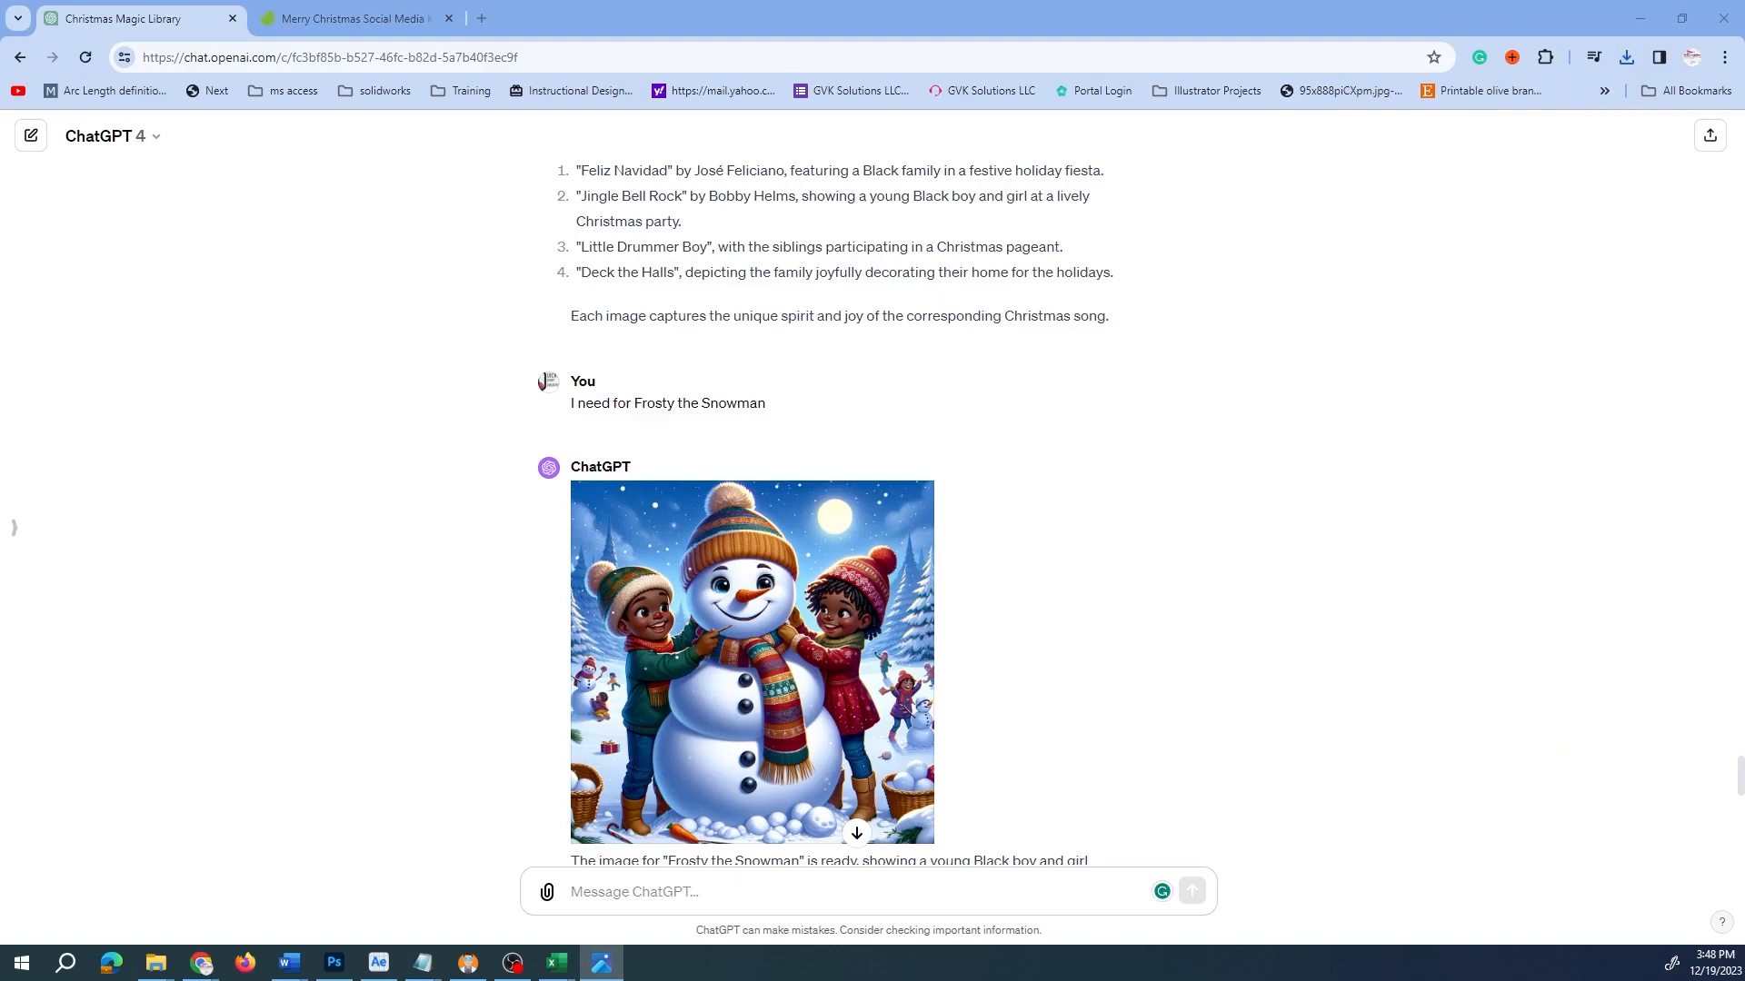
key(alt+F4)
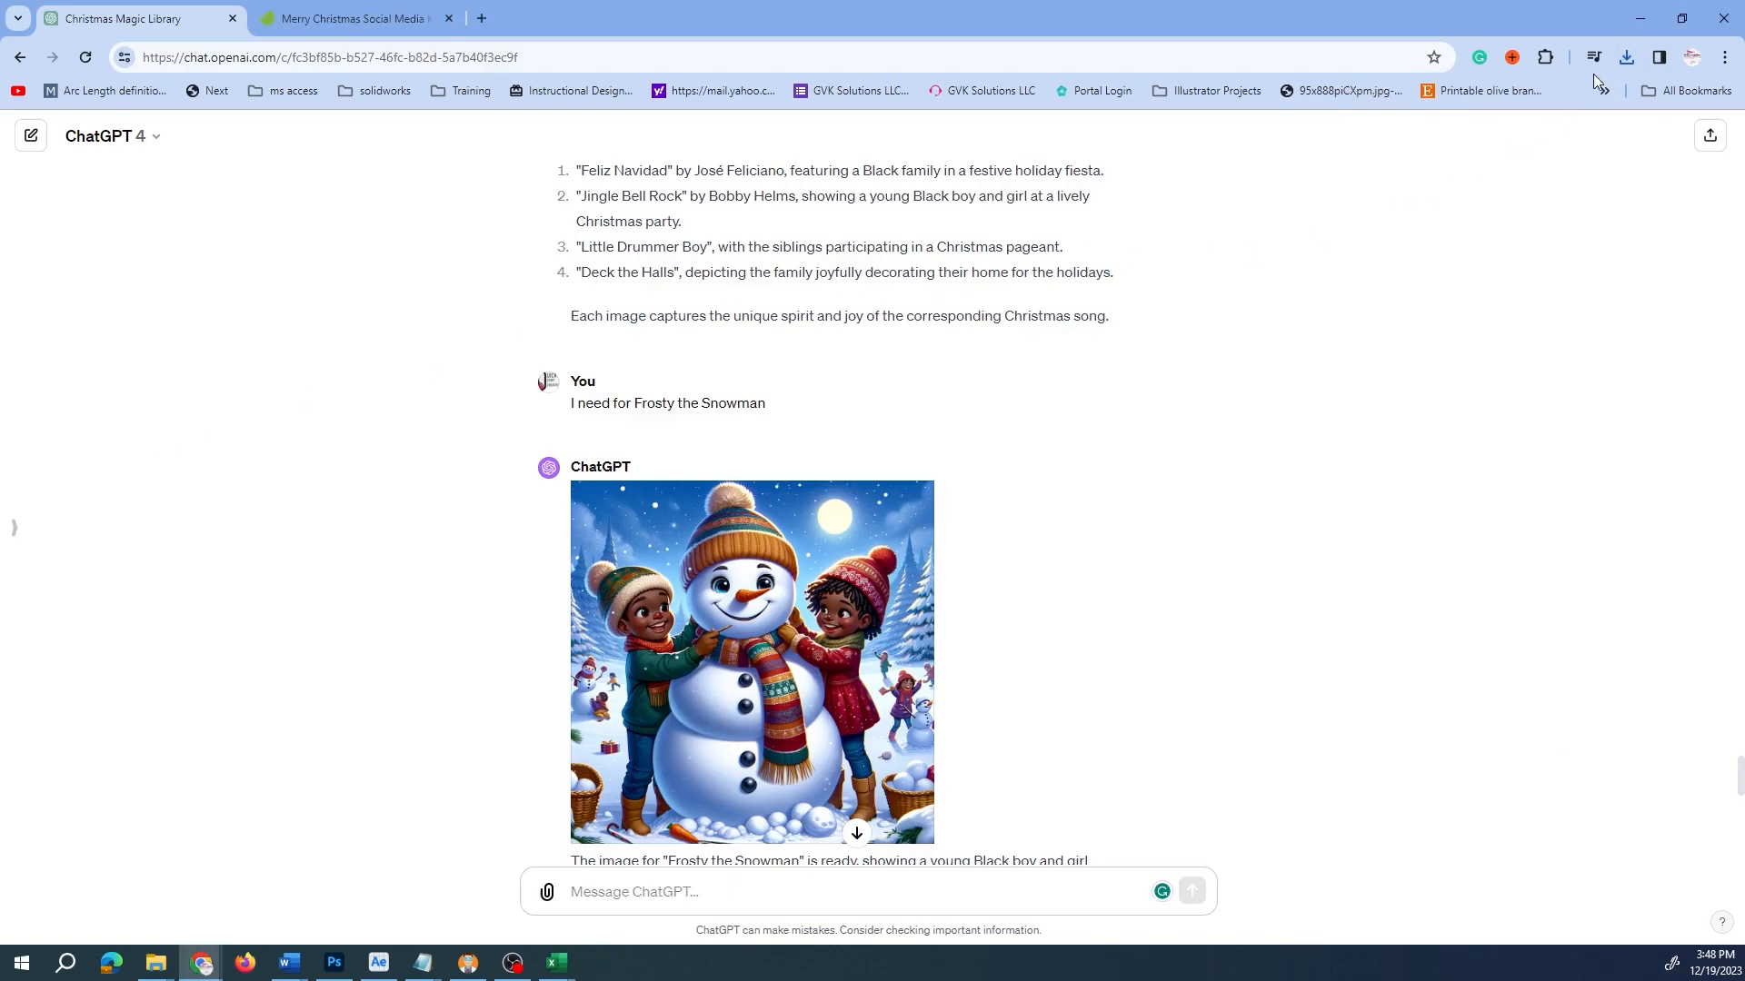
click(1633, 62)
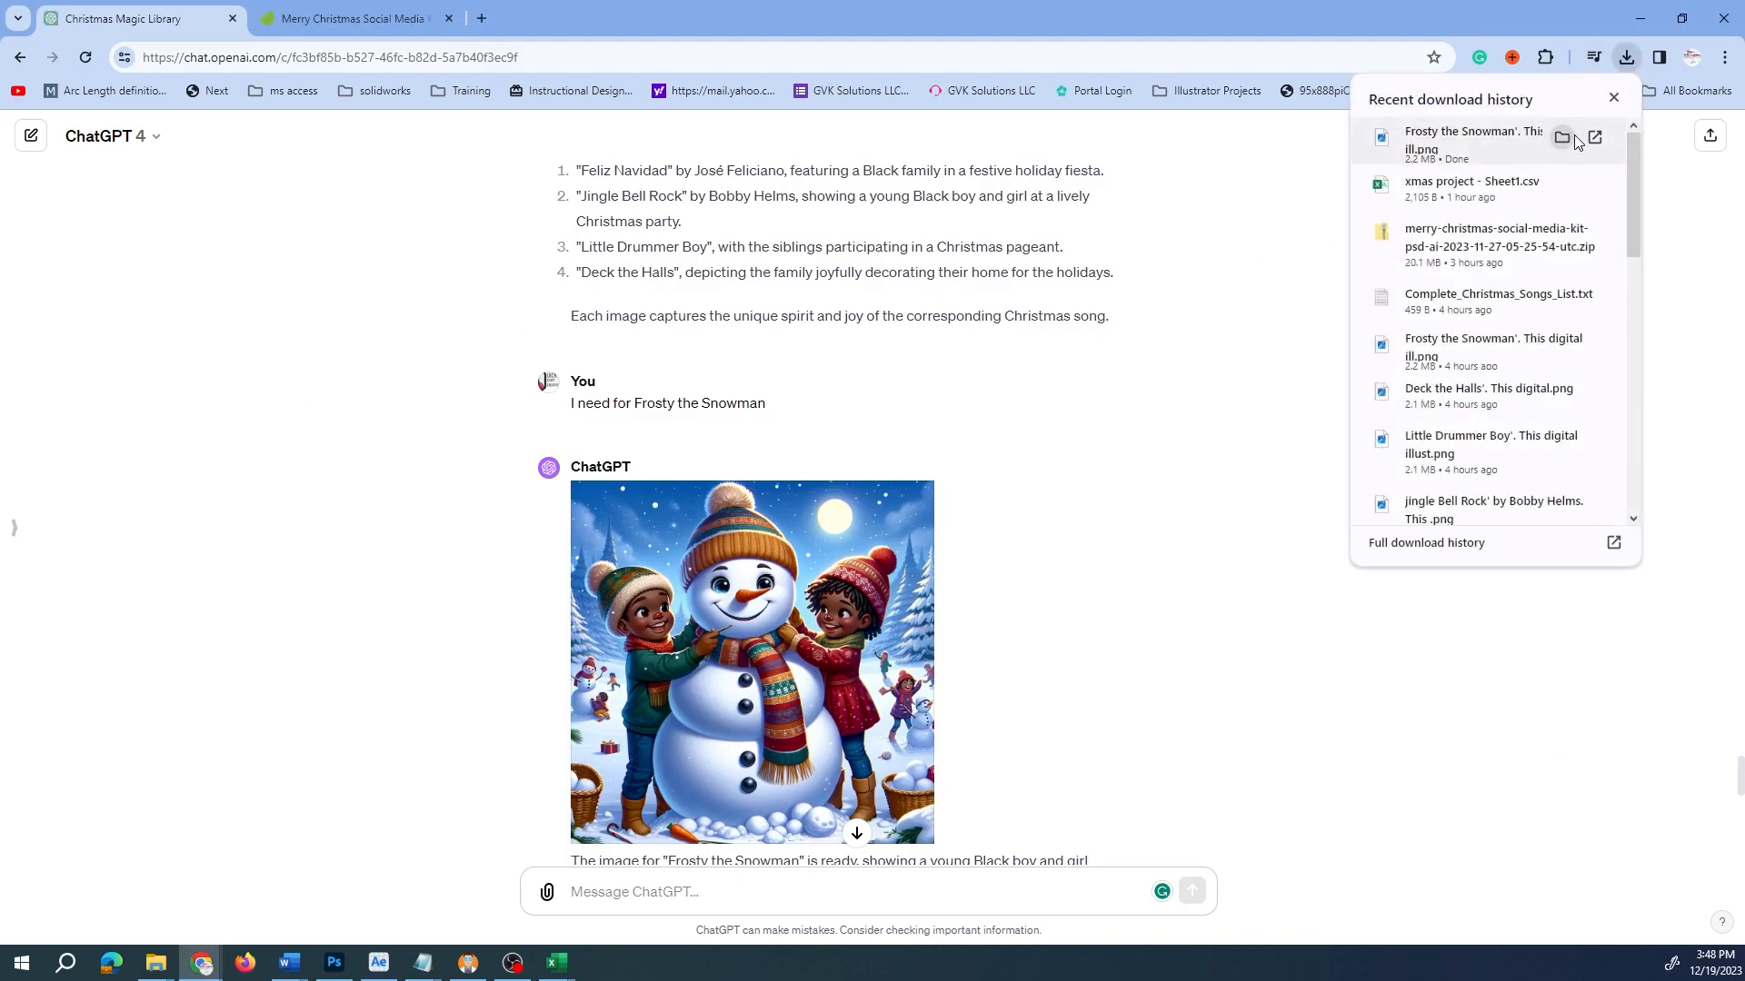
click(1561, 138)
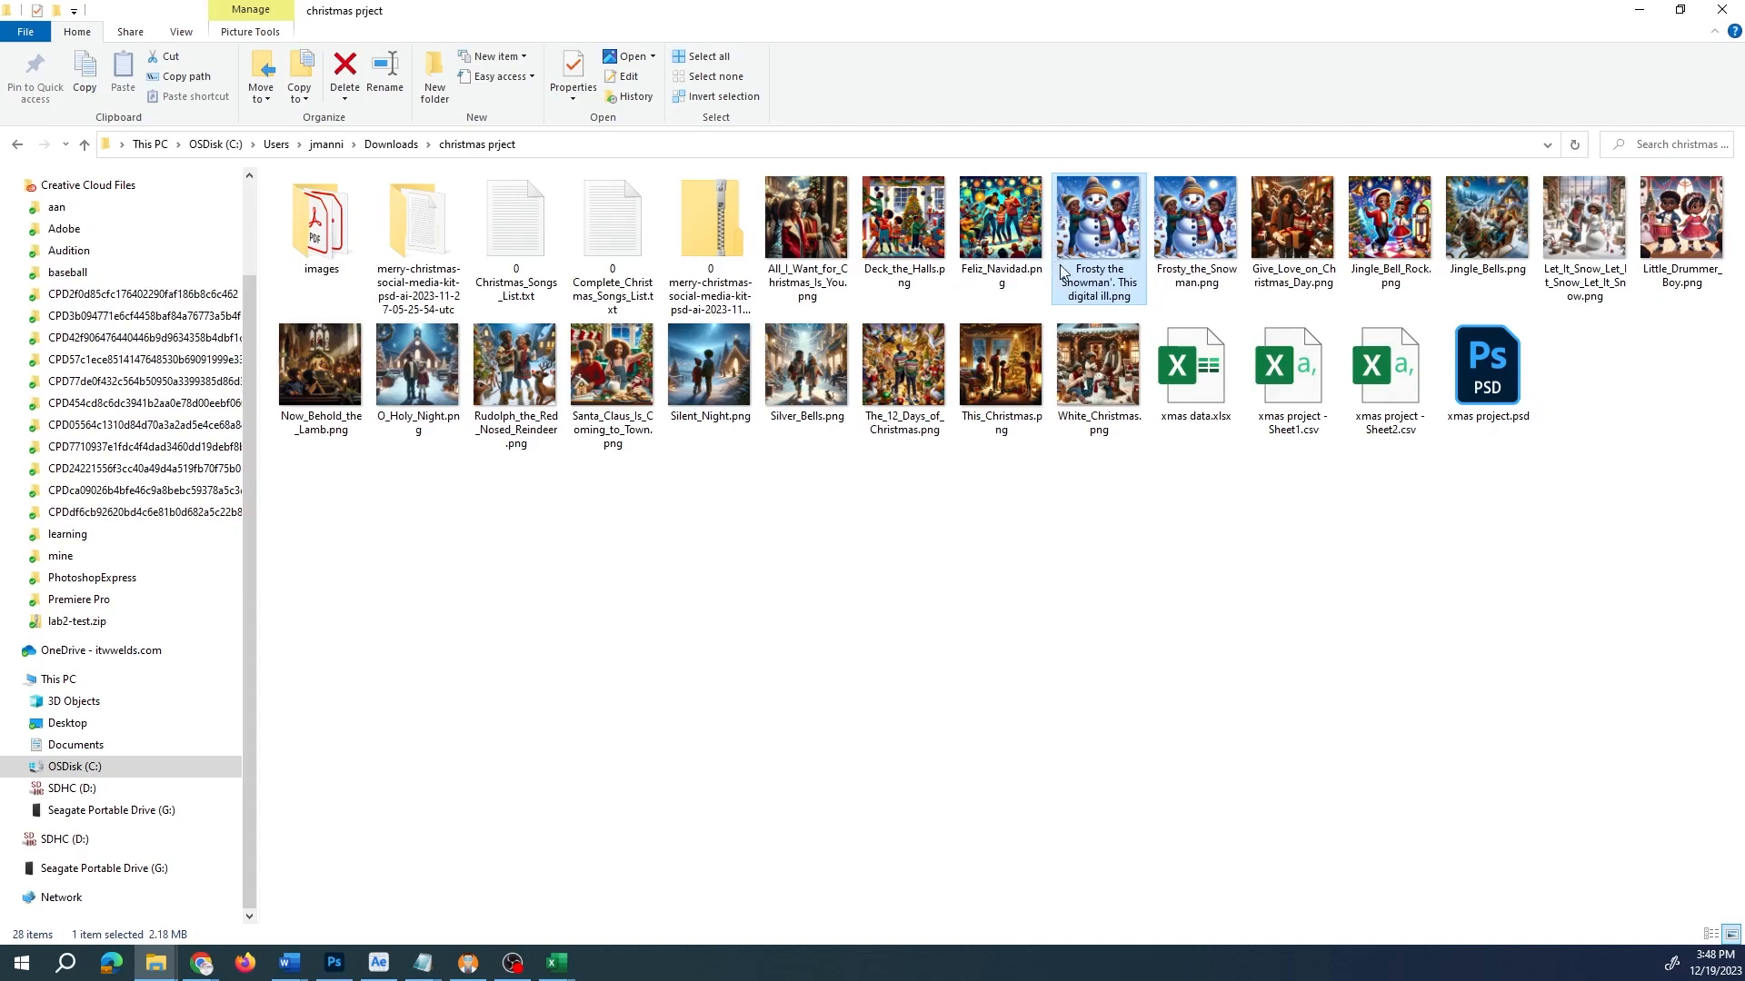
click(1014, 544)
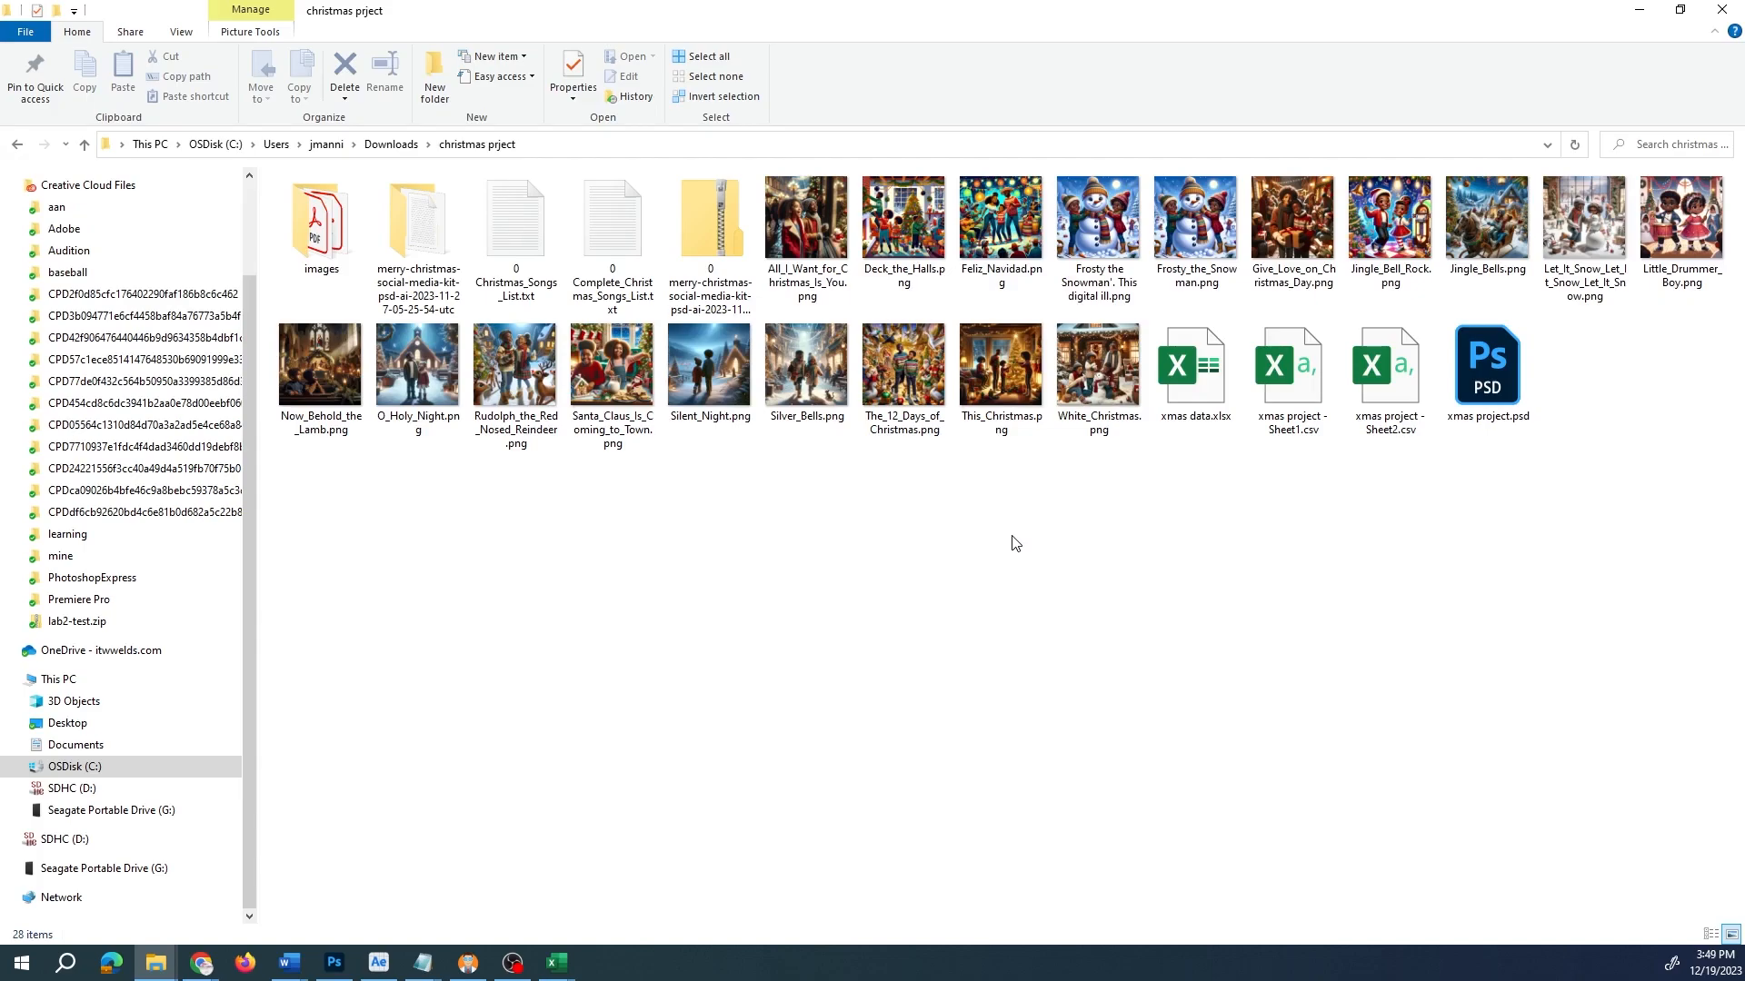
click(1118, 234)
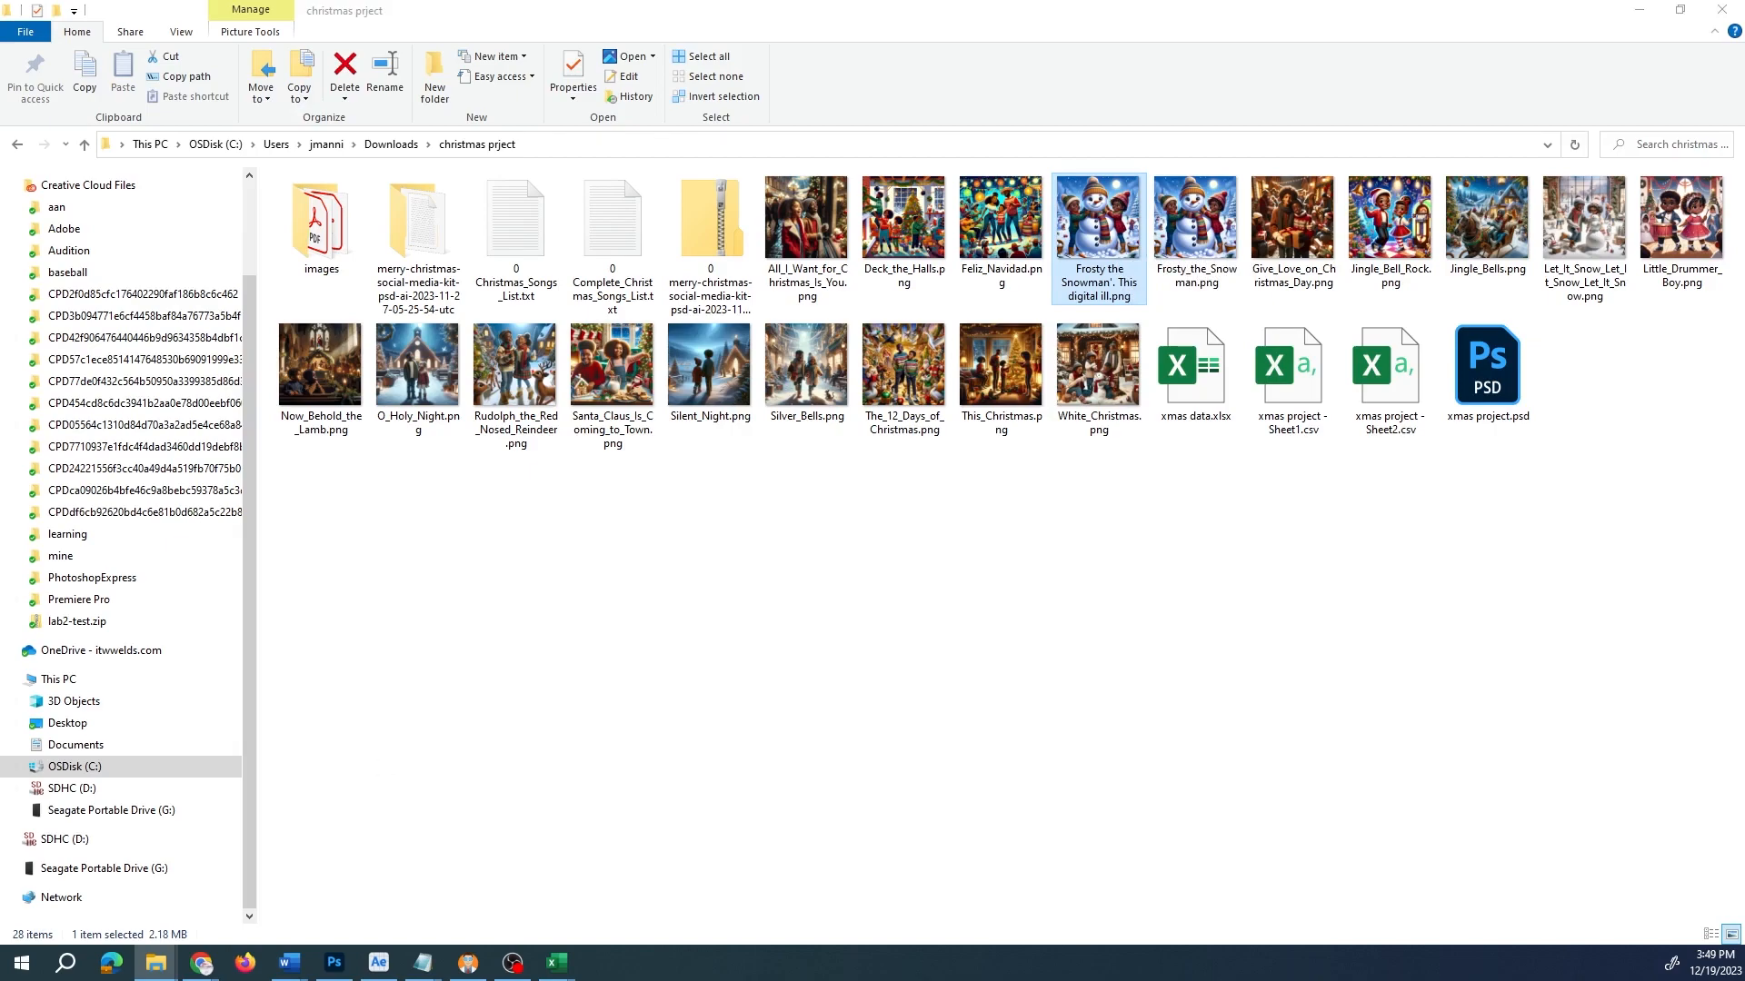
- Switch to Excel and inspect the song title and image path for "All I Want for Christmas Is You" in the Sheet2 CSV
click(556, 963)
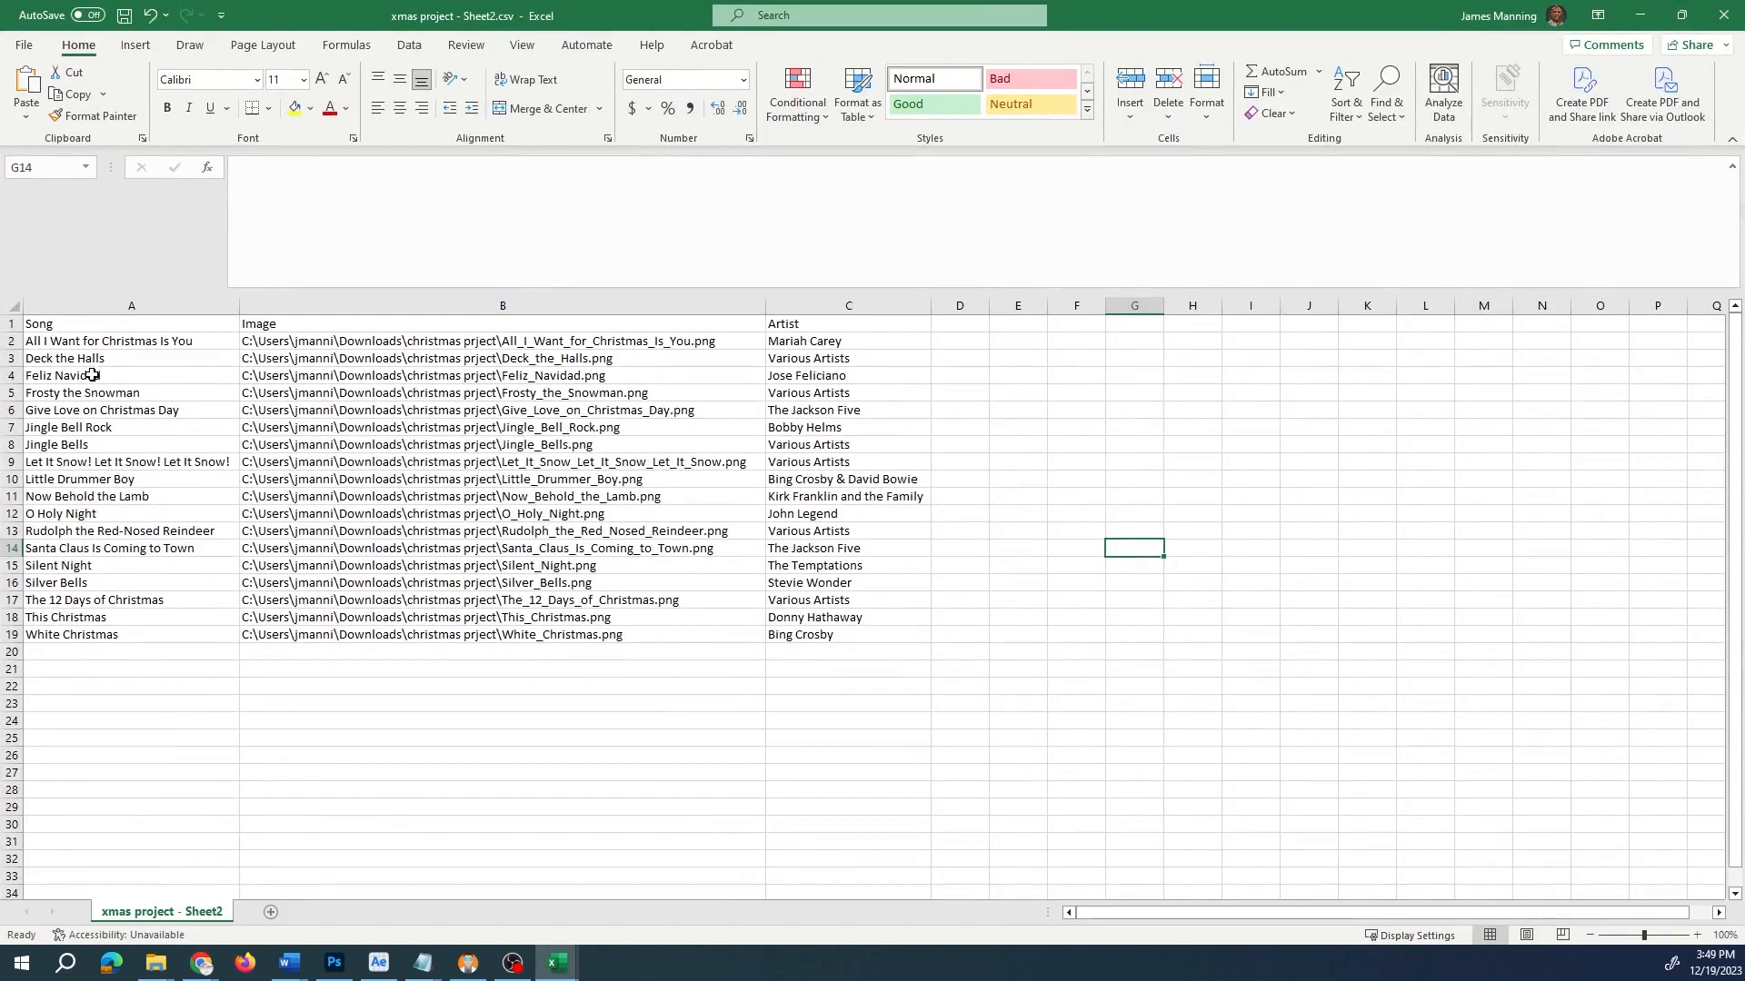
click(87, 341)
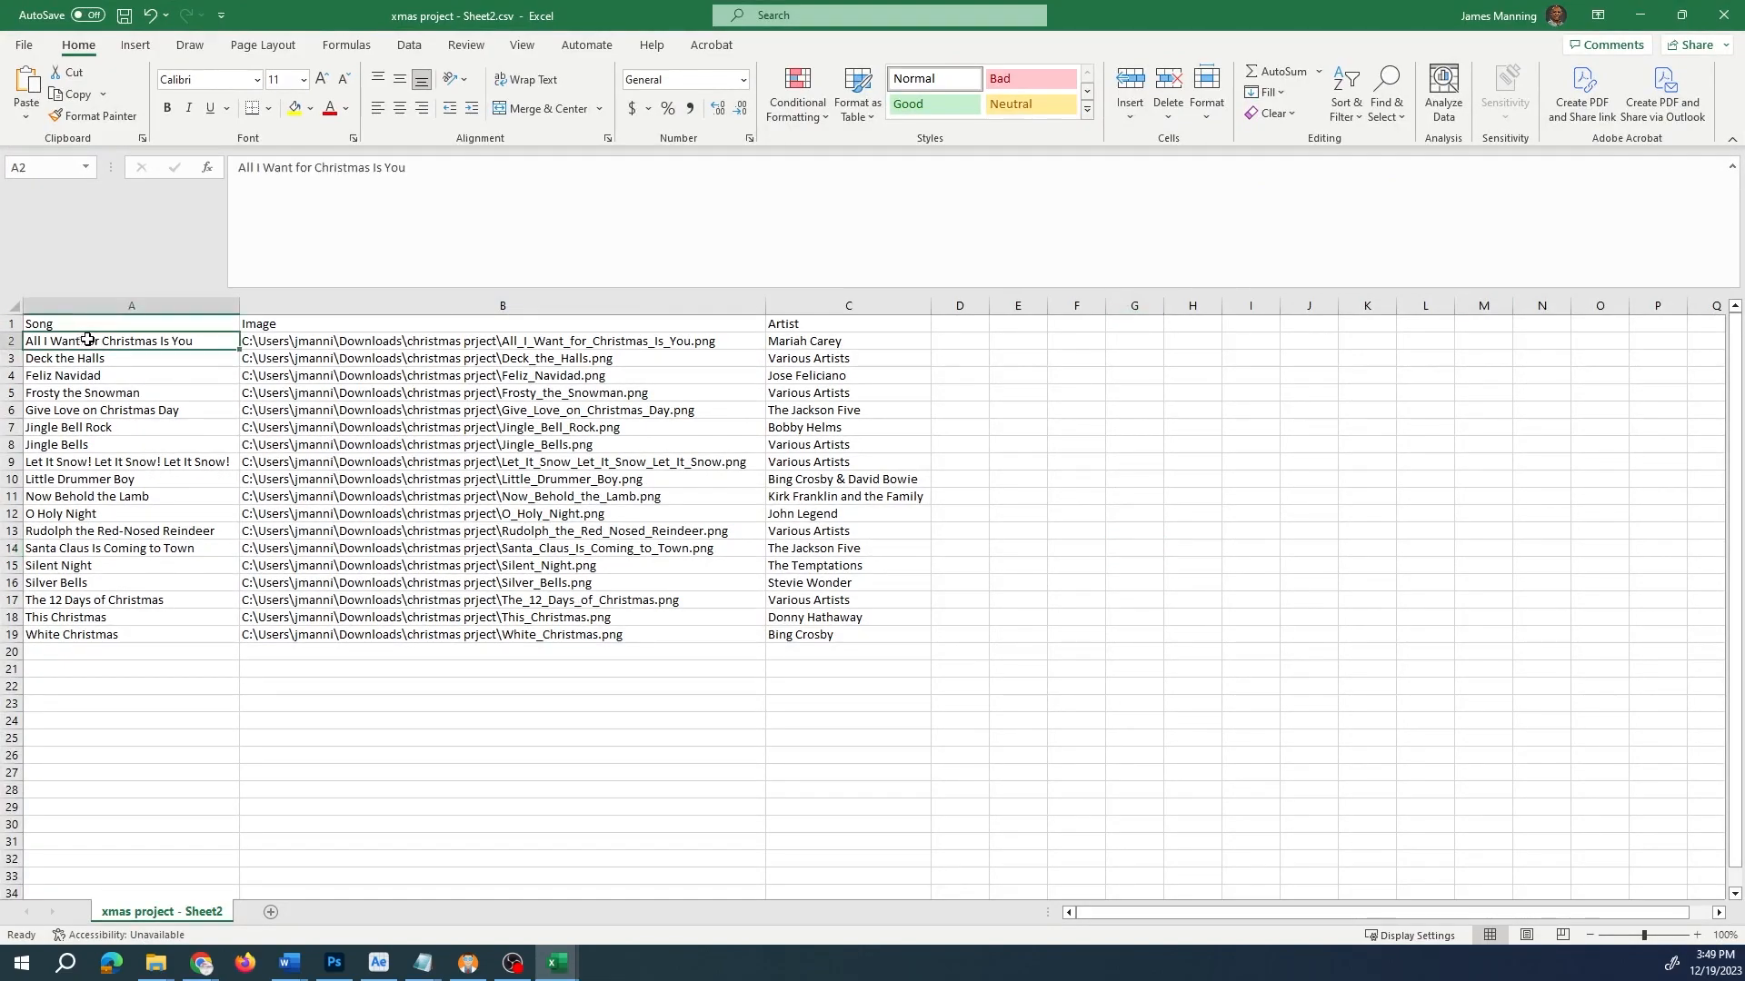
click(328, 345)
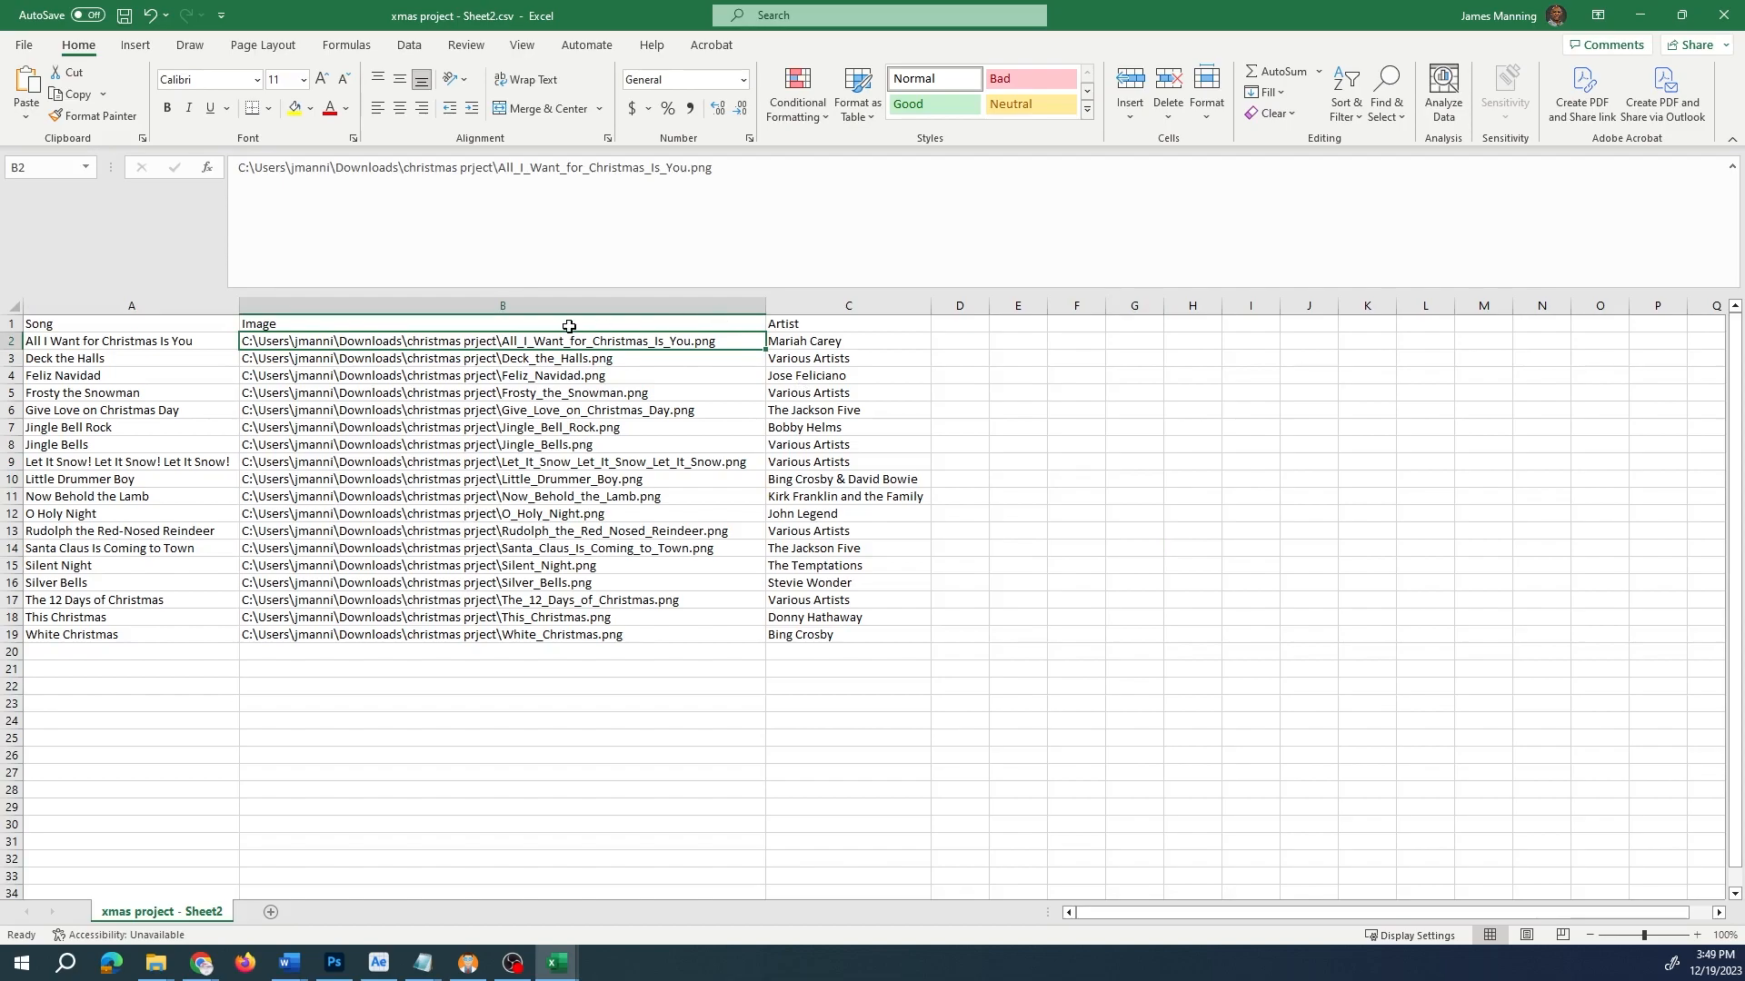
- Add a new worksheet, fill column A with the Song column from Sheet2 and widen it to fit the titles
click(267, 913)
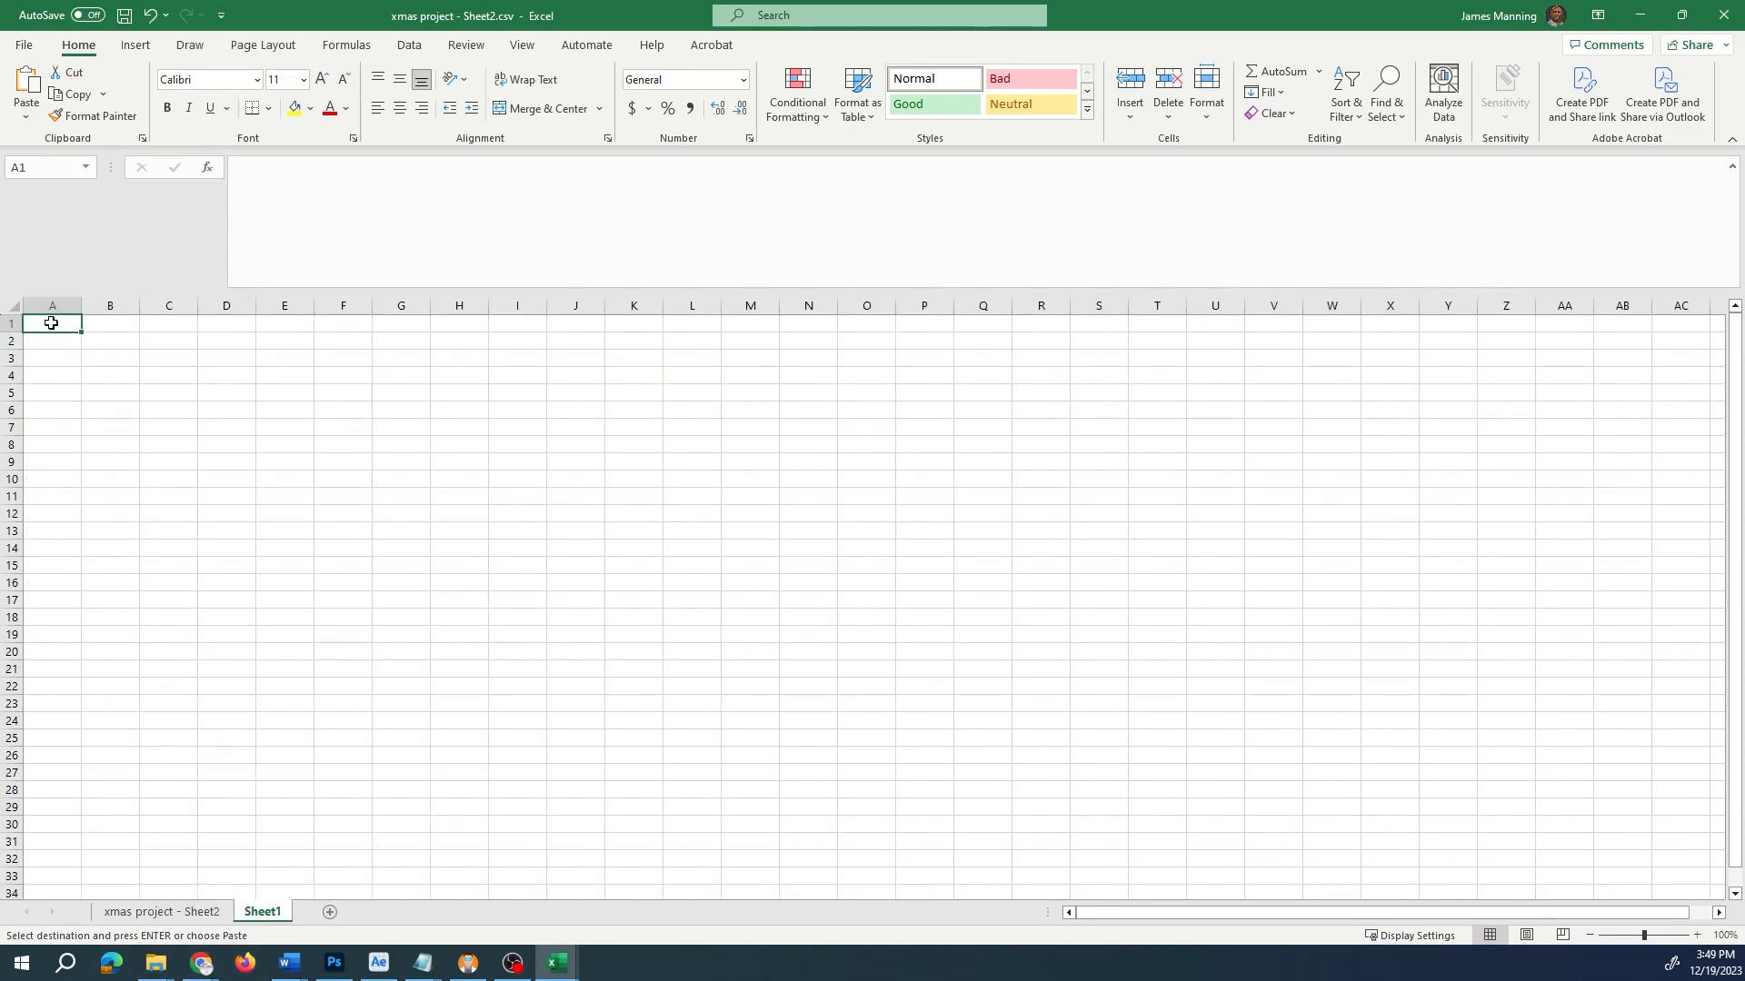
text(Song All I Want for Christmas Is You Deck the Halls Feliz Navidad Frosty the Snowman Give Love on Christmas Day Jingle Bell Rock Jingle Bells Let It Snow! Let It Snow! Let It Snow! Little Drummer Boy Now Behold the Lamb O Holy Night Rudolph the Red-Nosed Reindeer Santa Claus Is Coming to Town Silent Night Silver Bells The 12 Days of Christmas This Christmas White Christmas)
drag(82, 312, 335, 312)
click(413, 375)
click(367, 323)
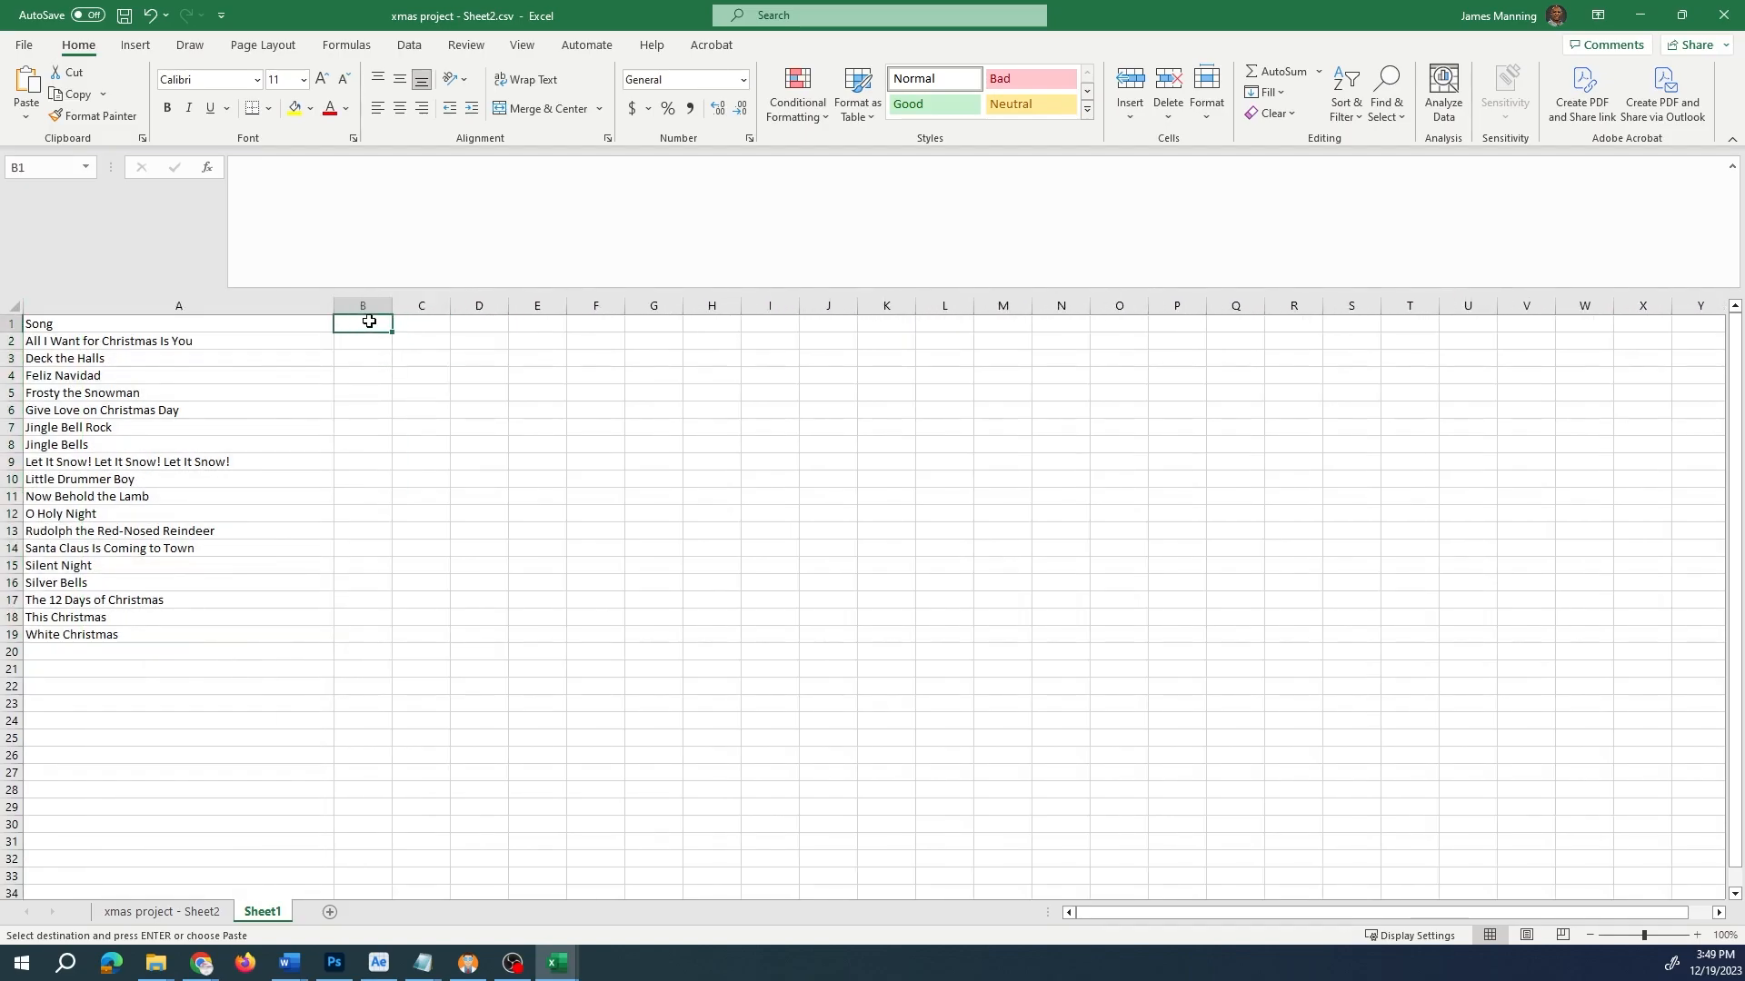
- Enter the headers "Image" in B1 and "Artist" in C1 of Sheet1
text(Image)
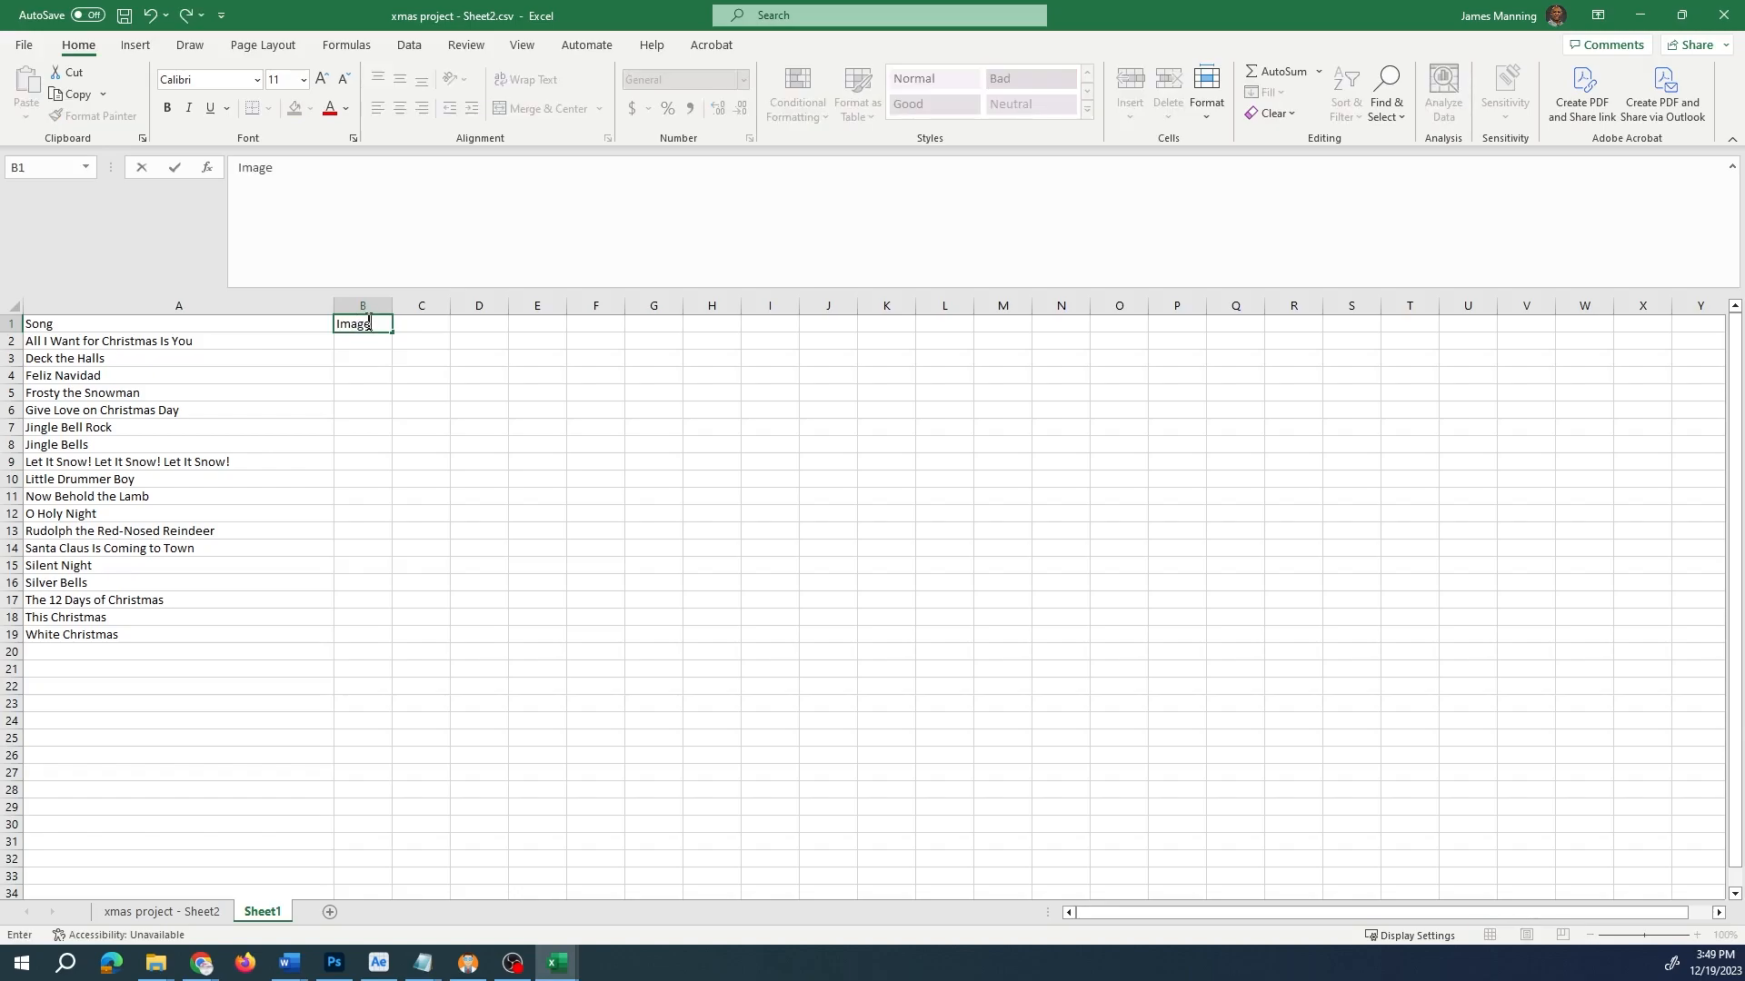
key(Tab)
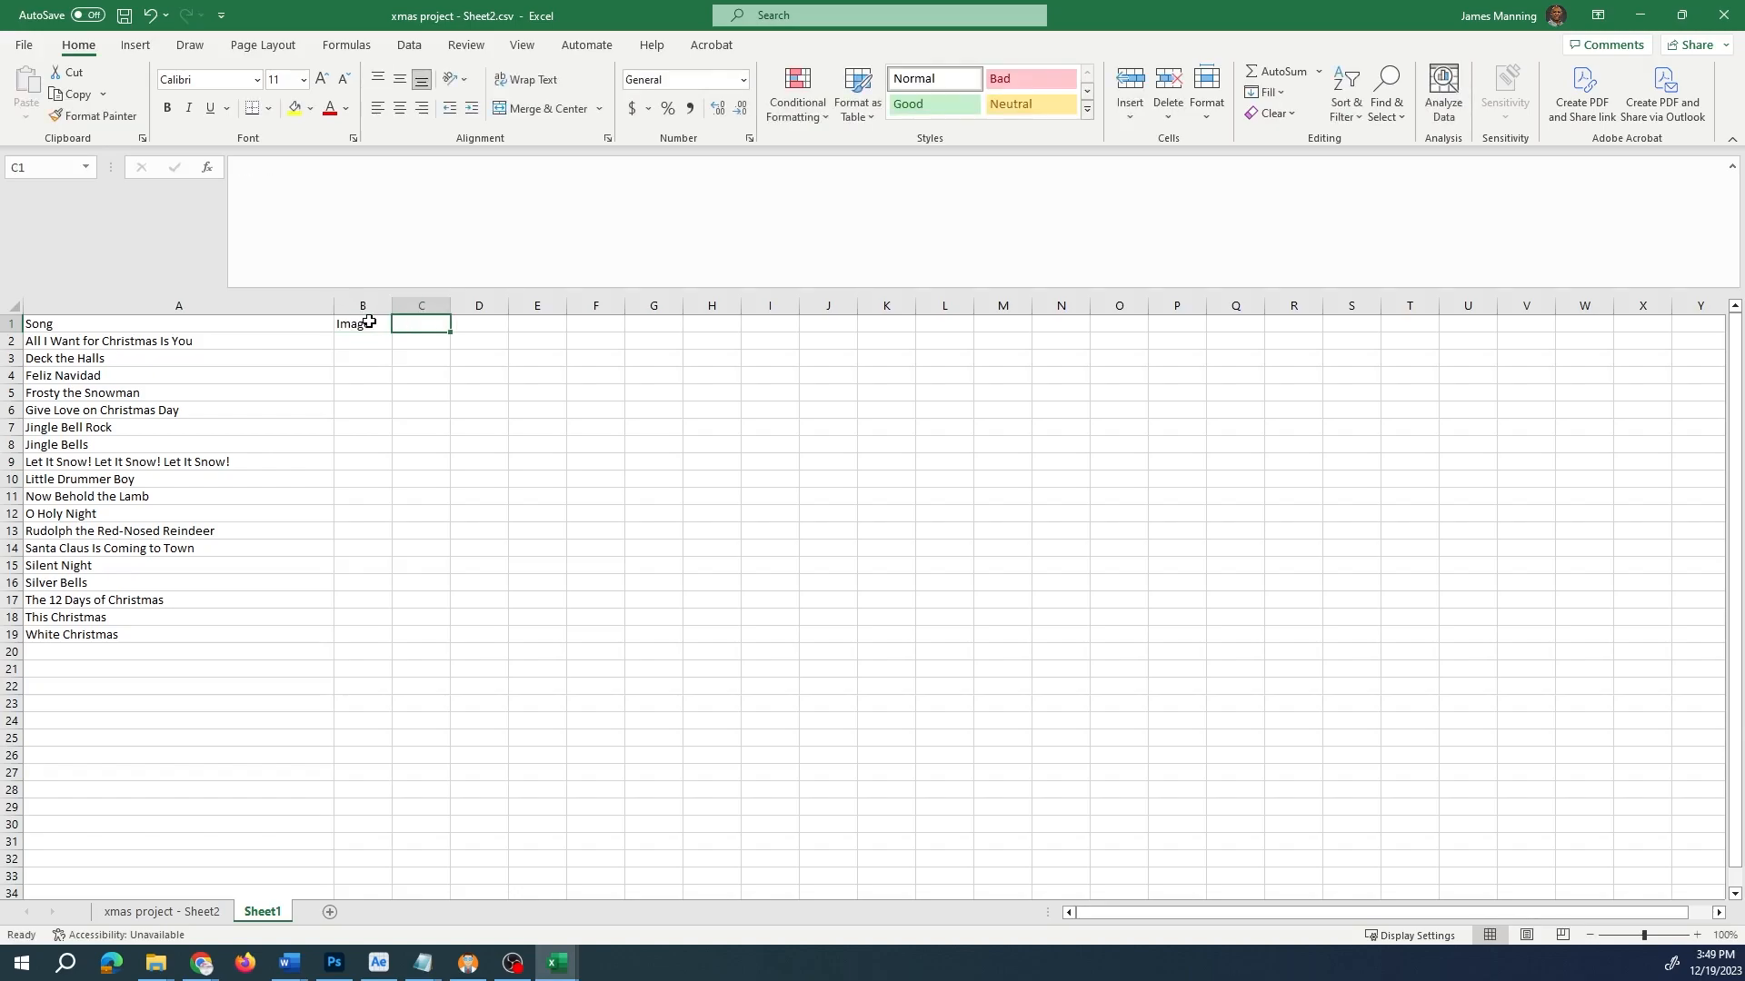
text(Art)
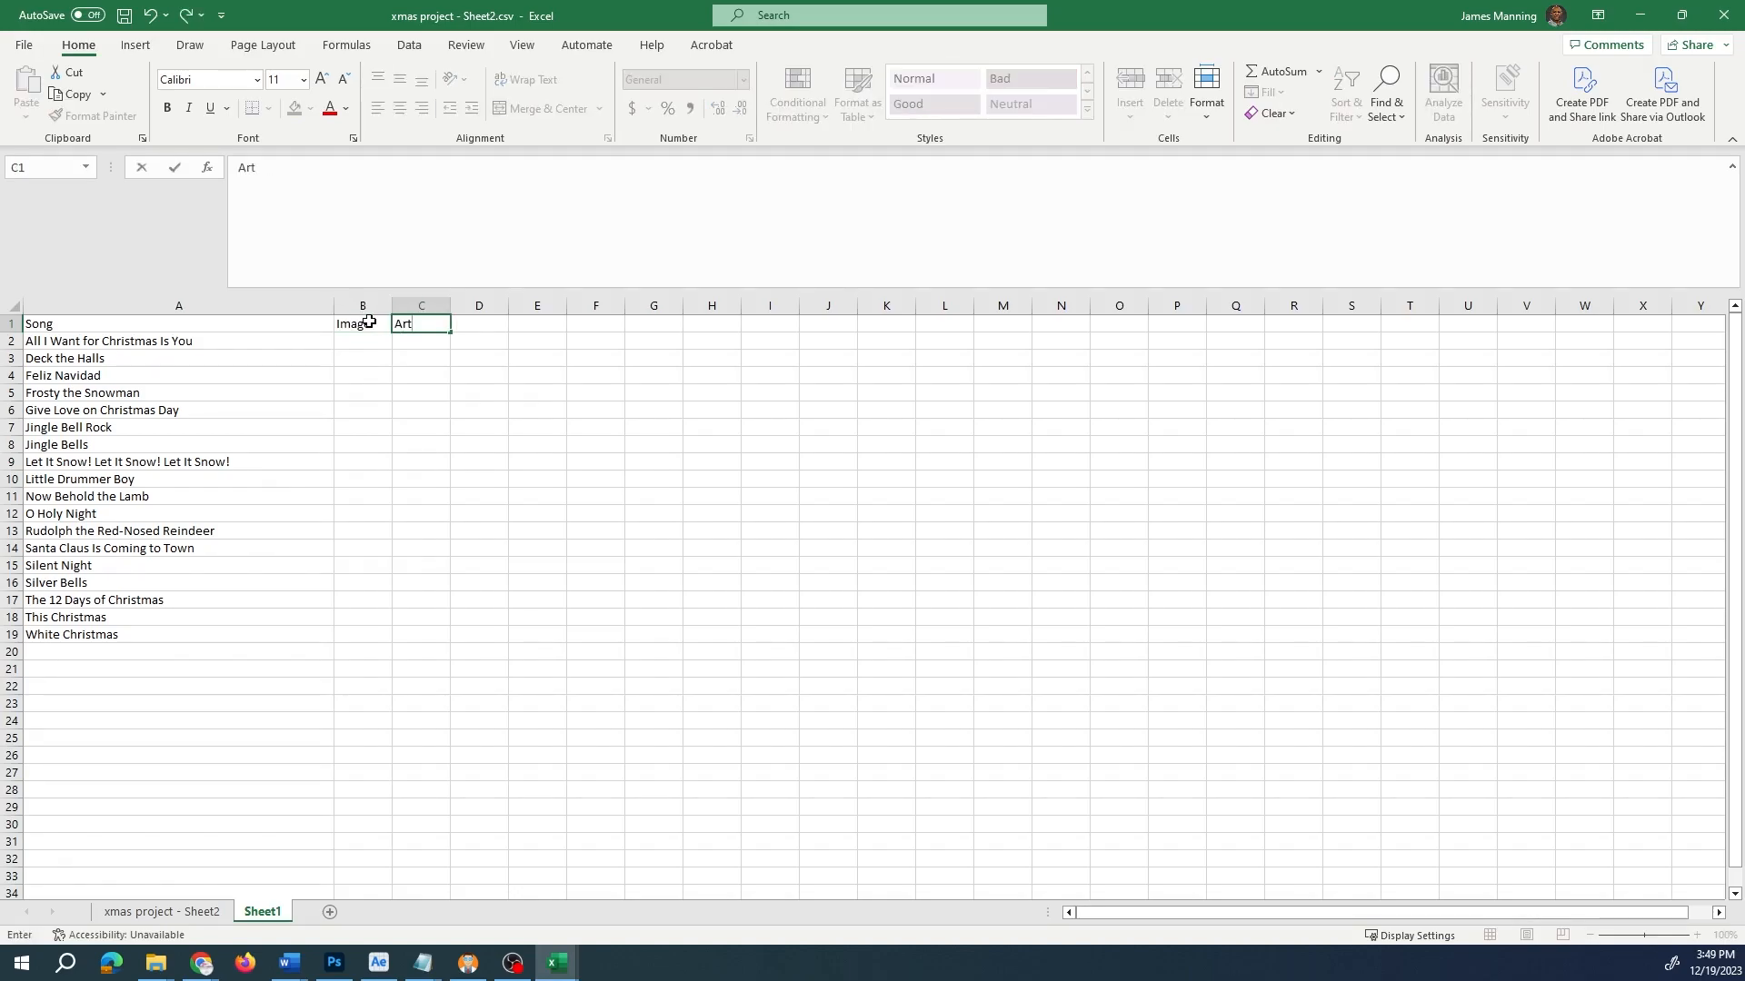
key(Return)
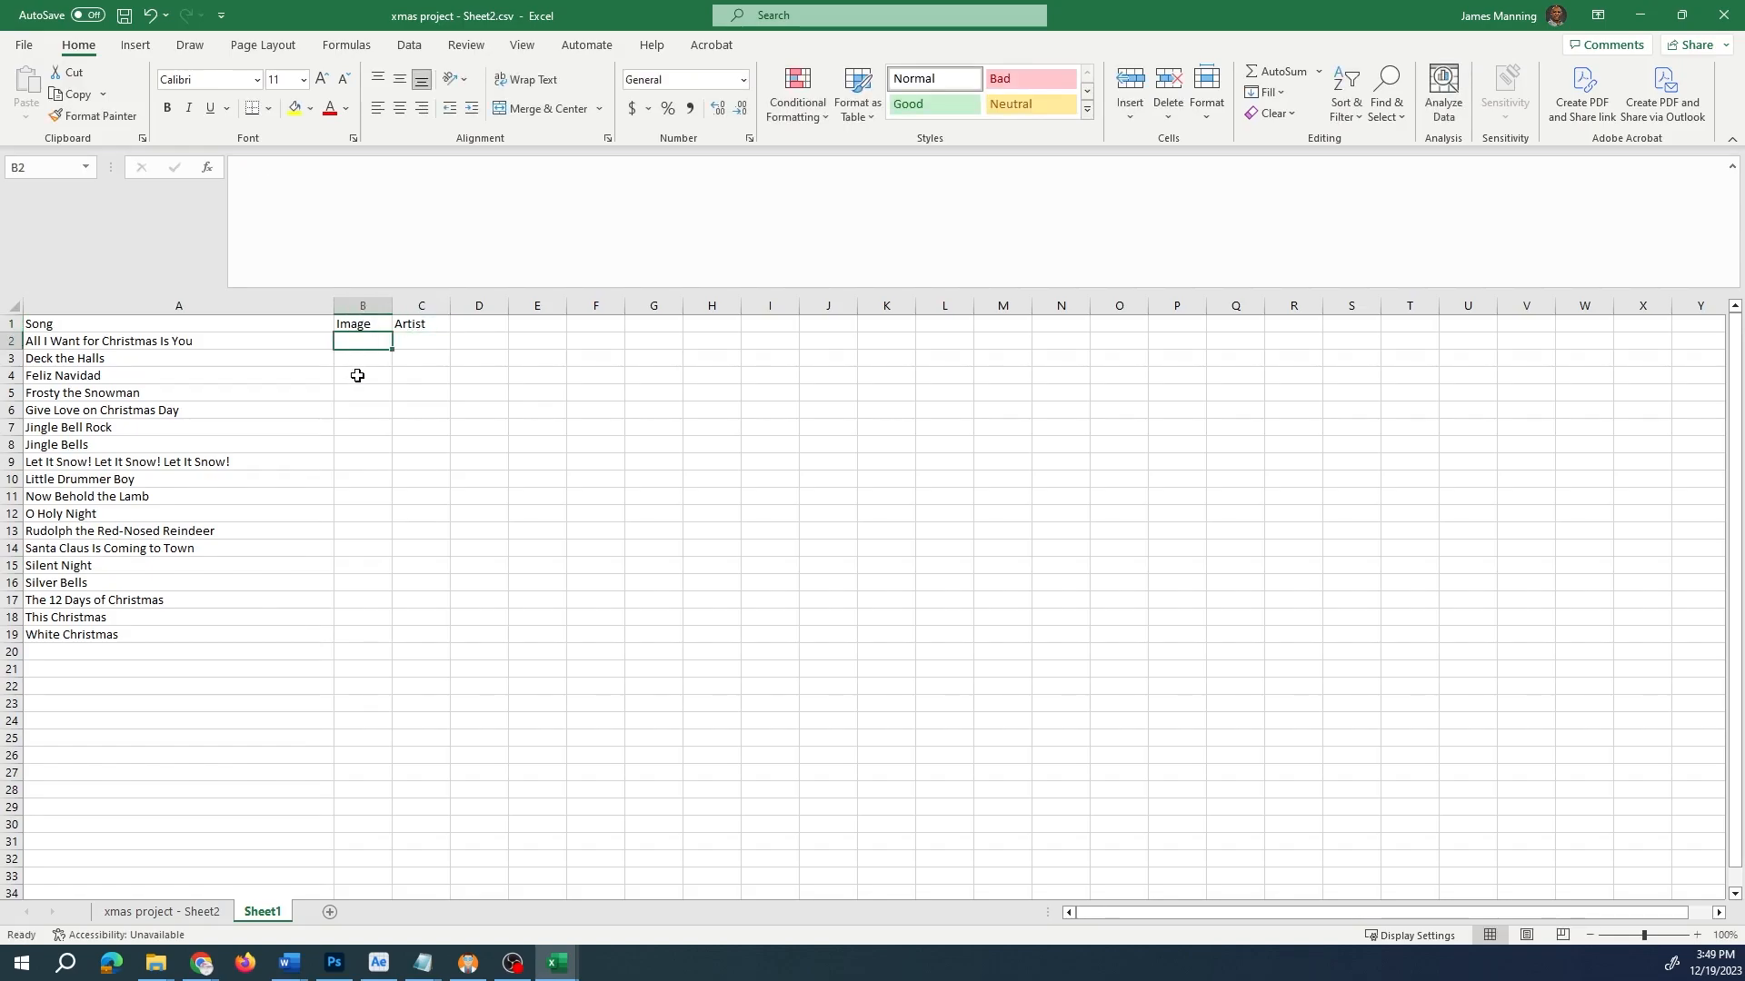
click(206, 325)
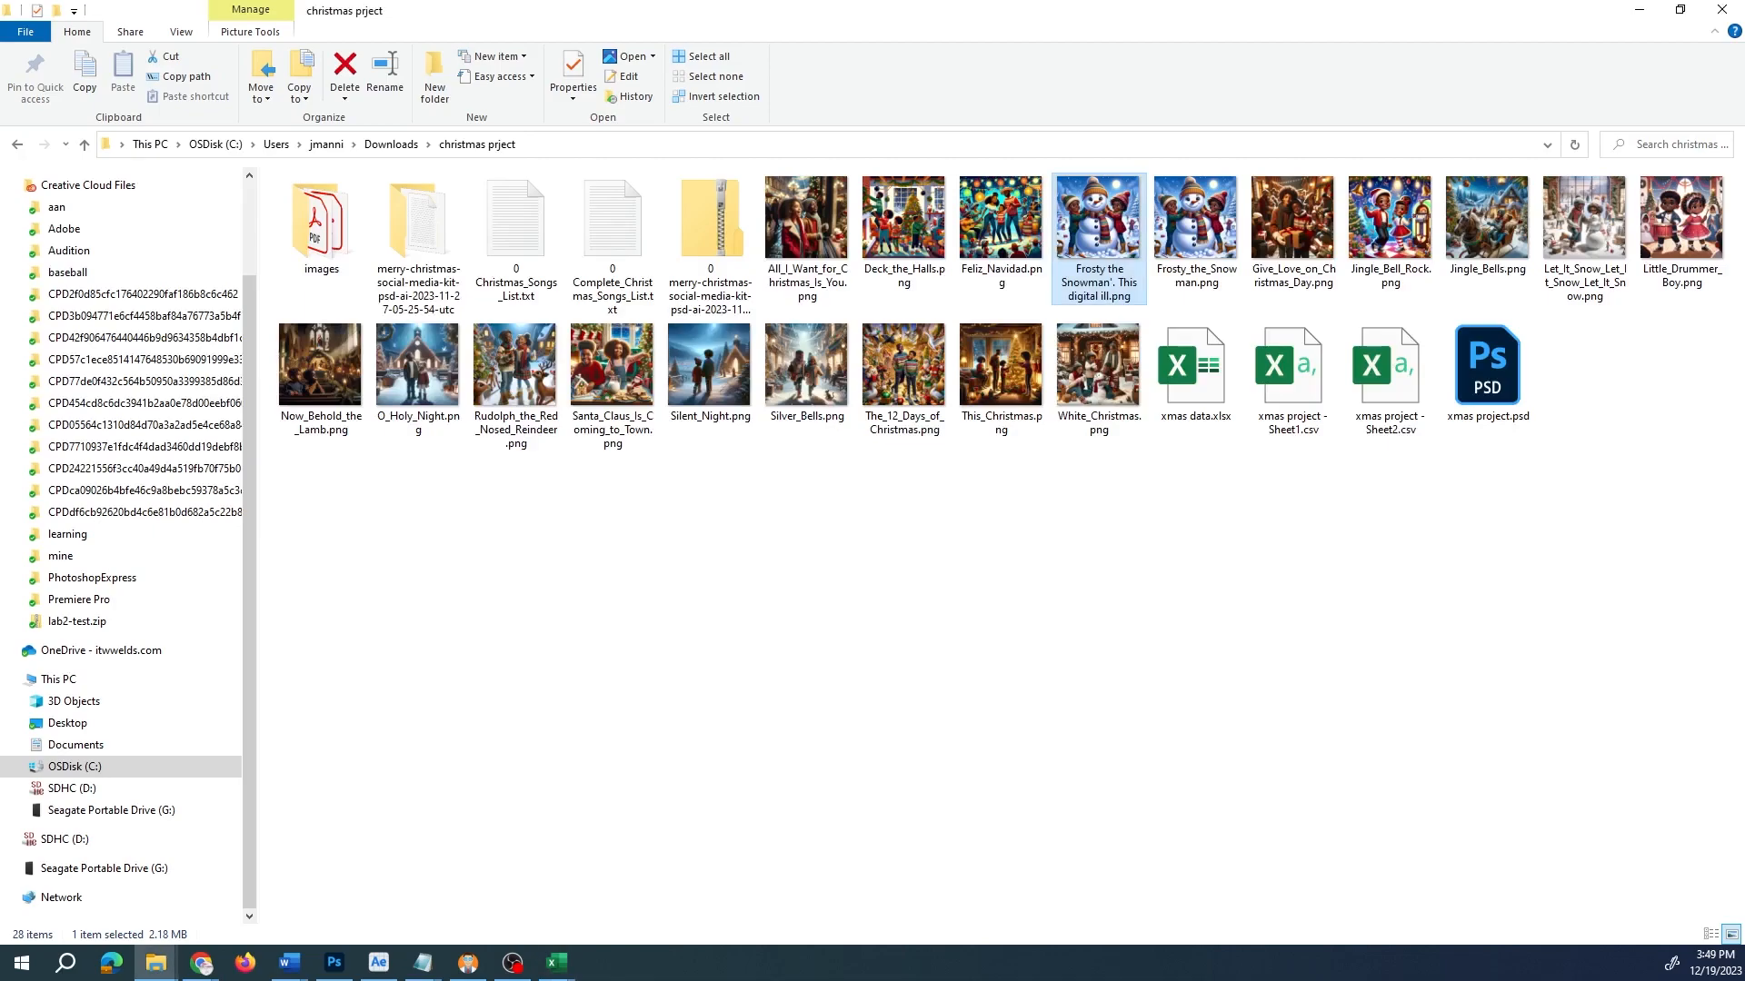
- Copy the "All I Want for Christmas Is You by Mariah Carey" line from 0 Complete_Christmas_Songs_List.txt into cell A21 of Sheet1
double_click(634, 231)
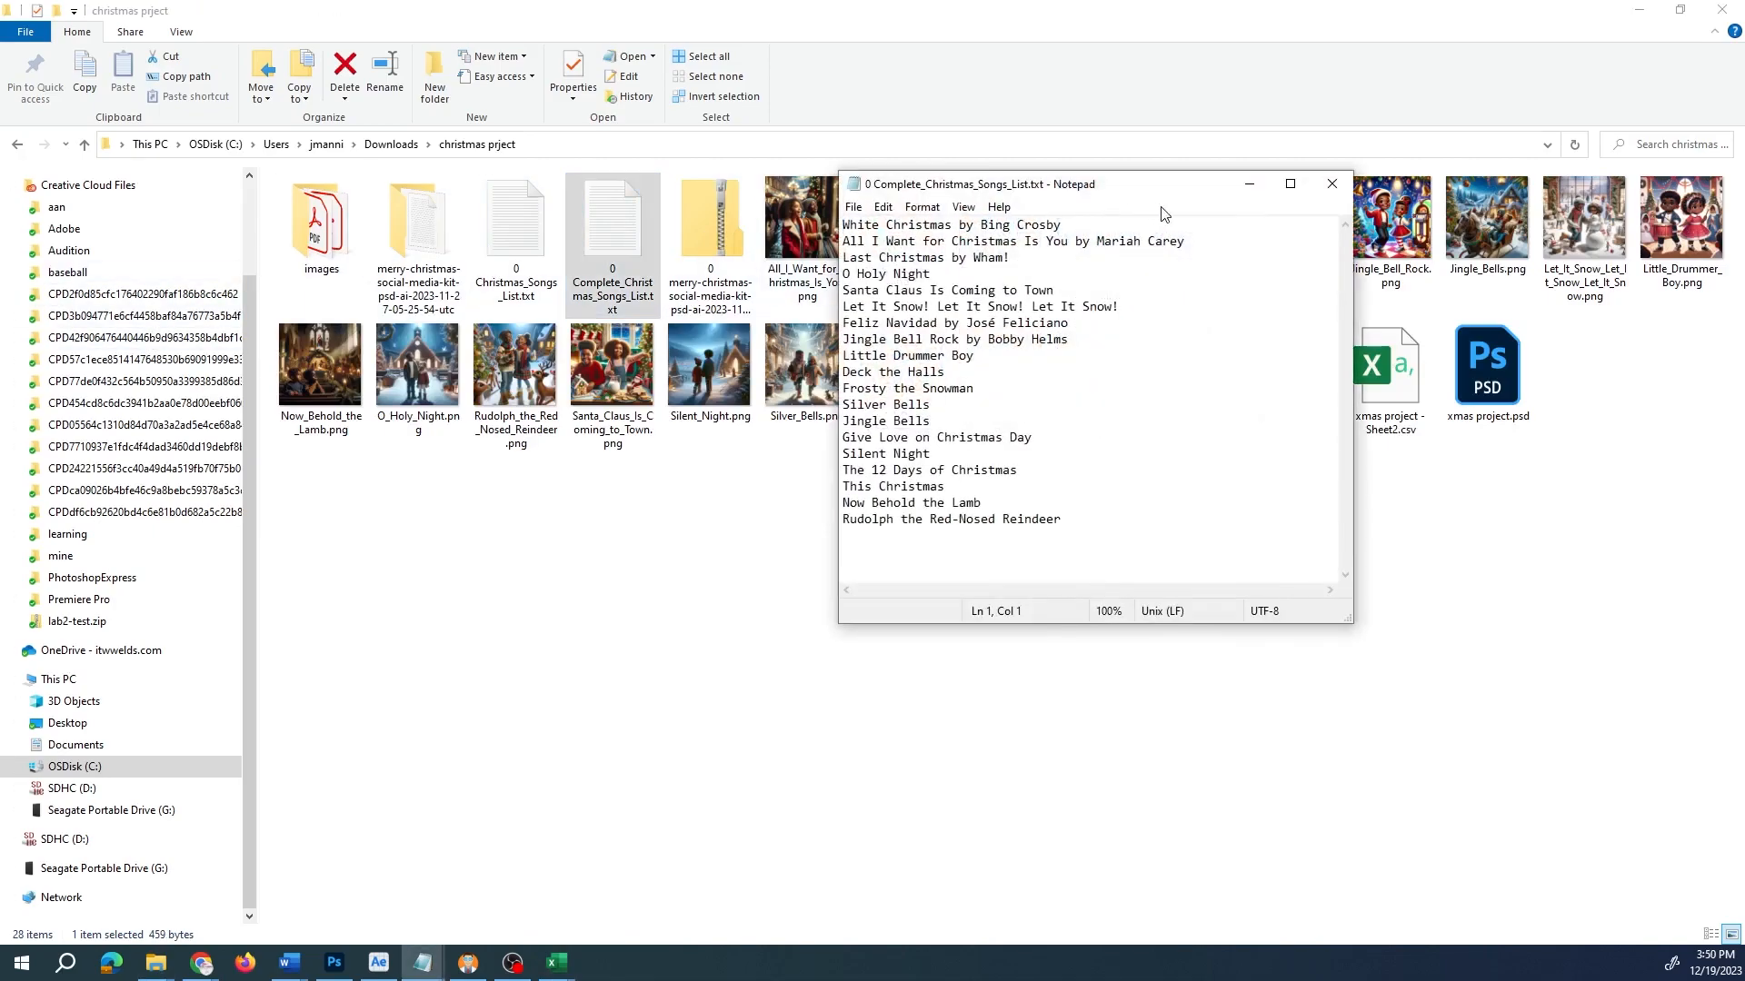
drag(1196, 244, 841, 244)
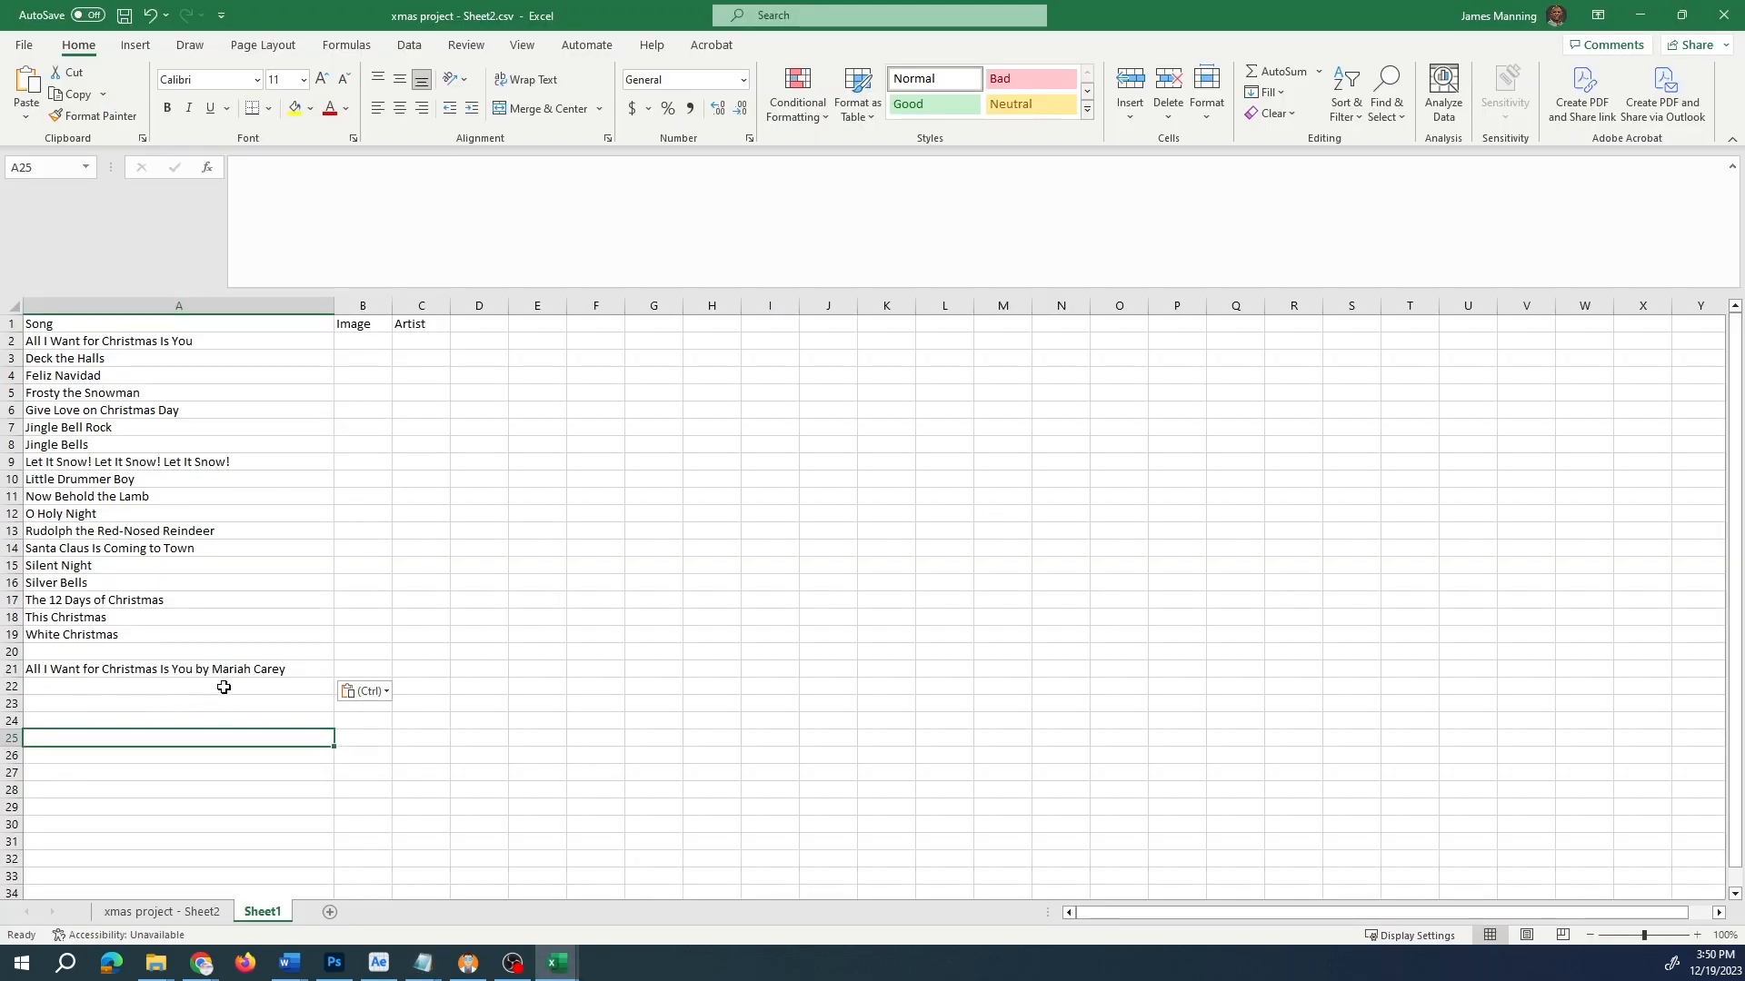
click(240, 669)
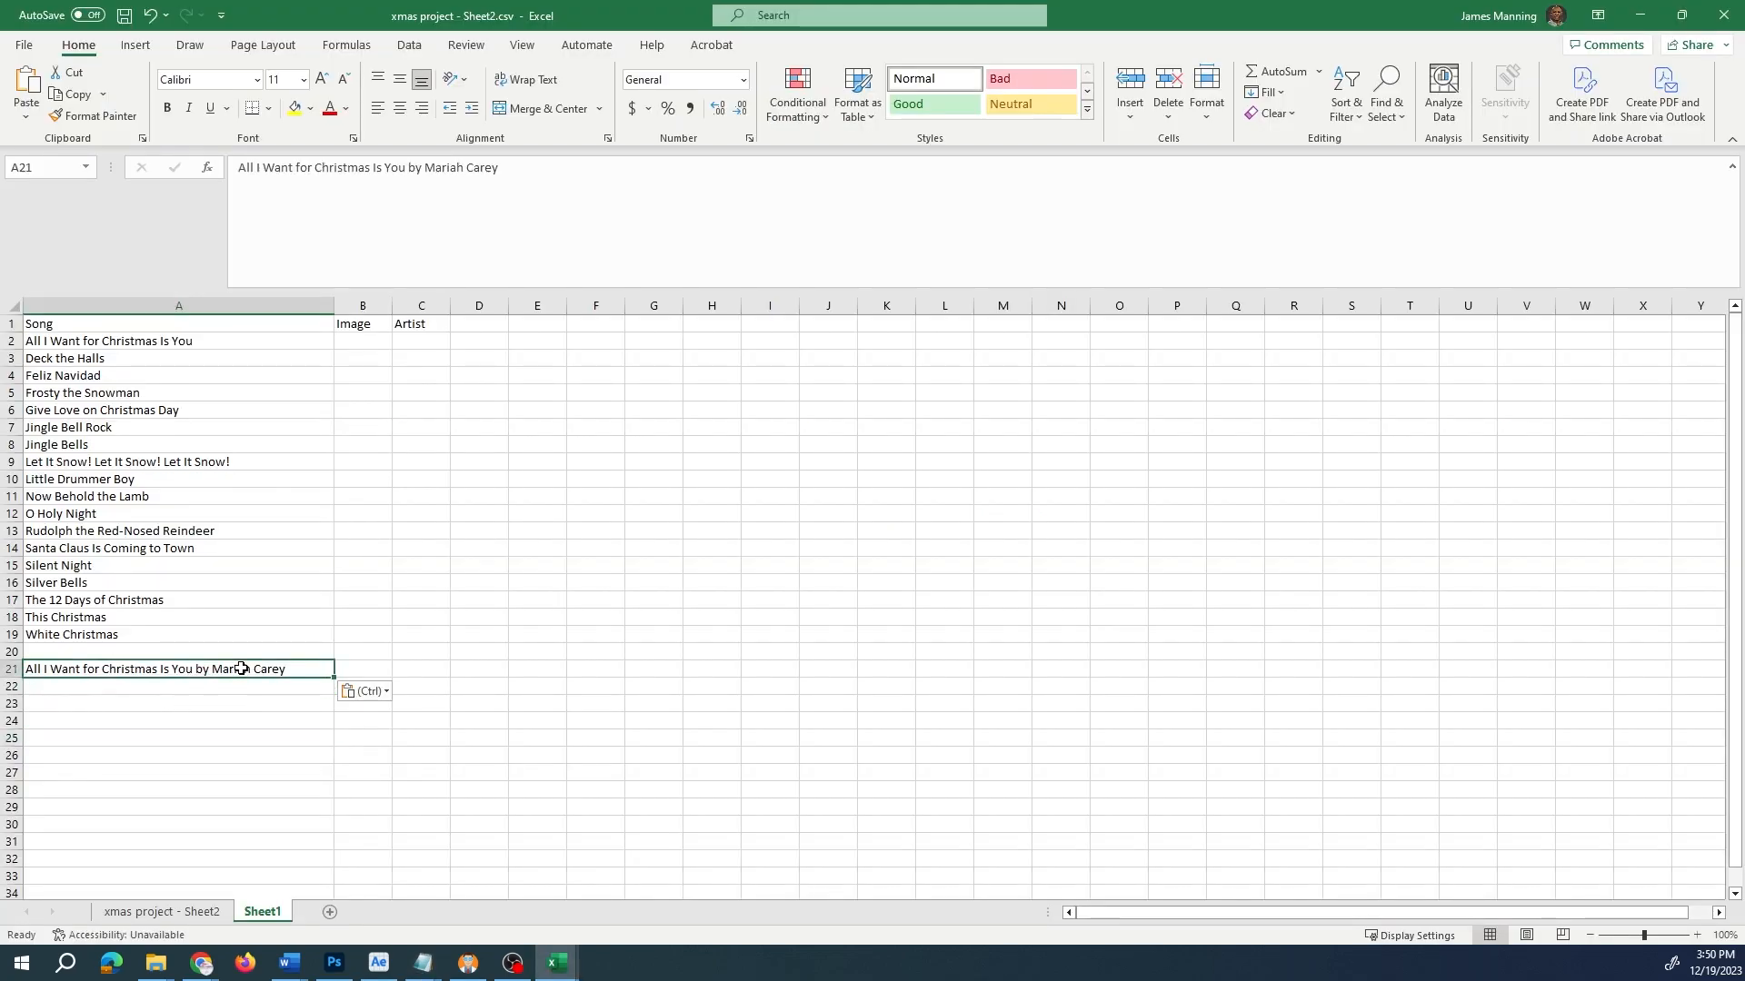
click(147, 341)
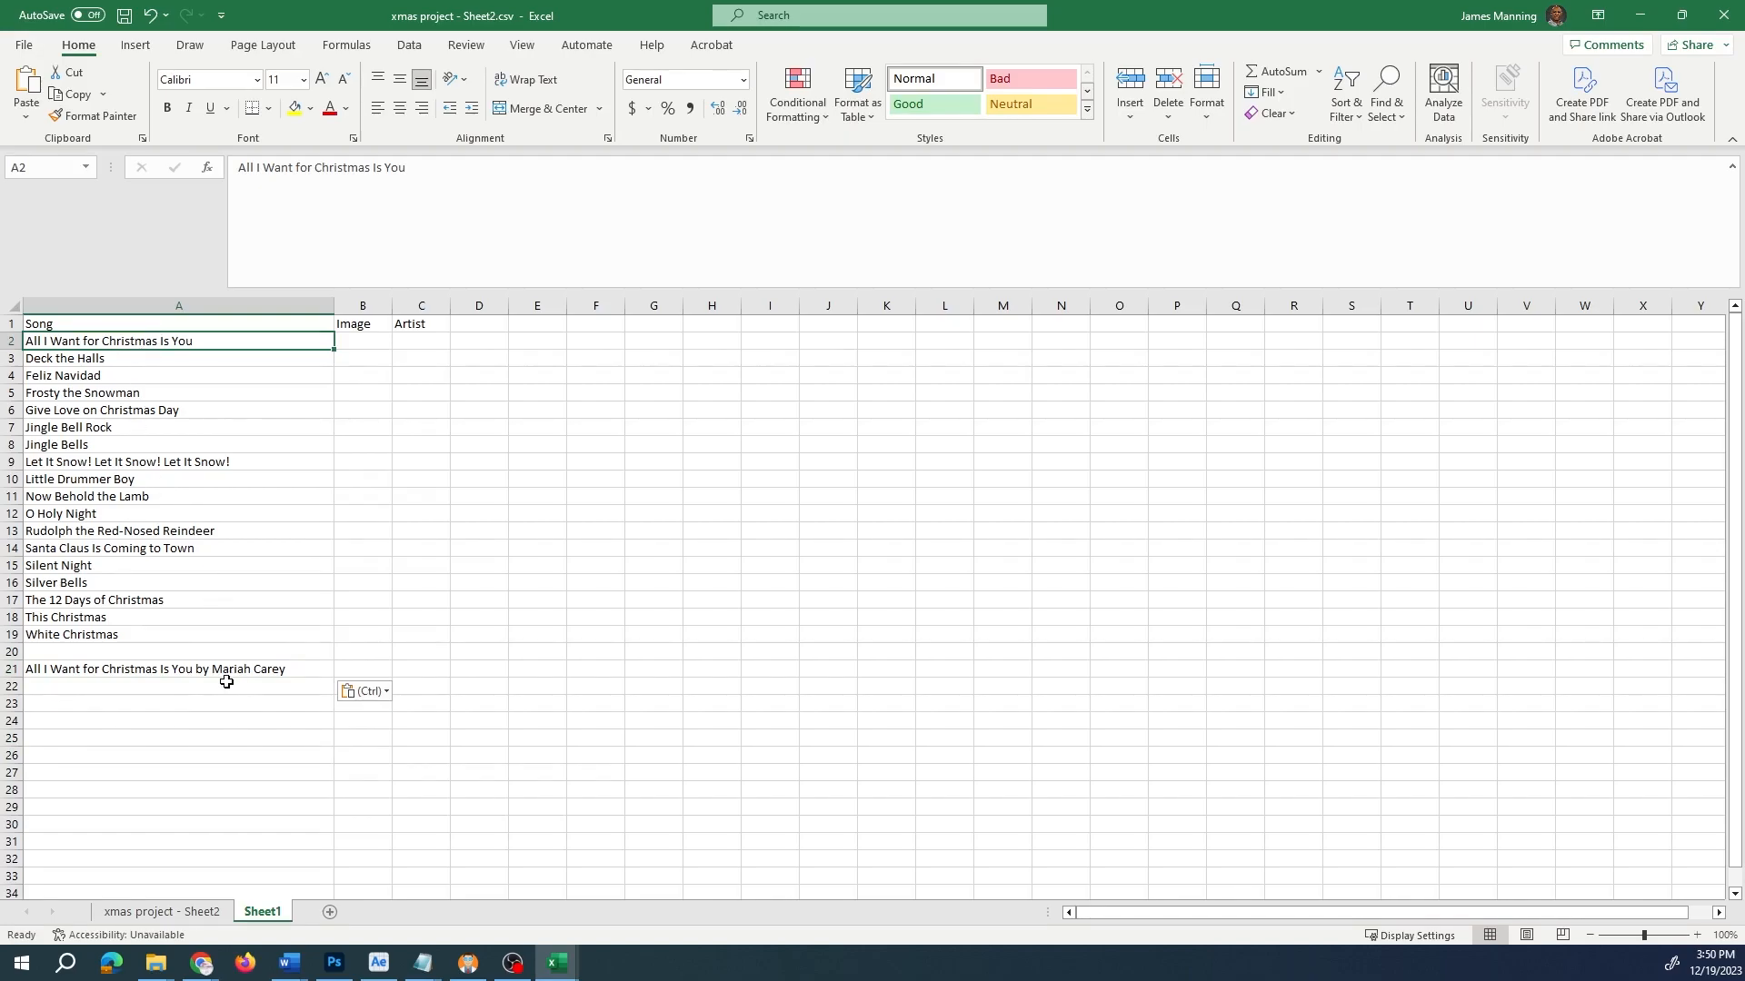
click(193, 670)
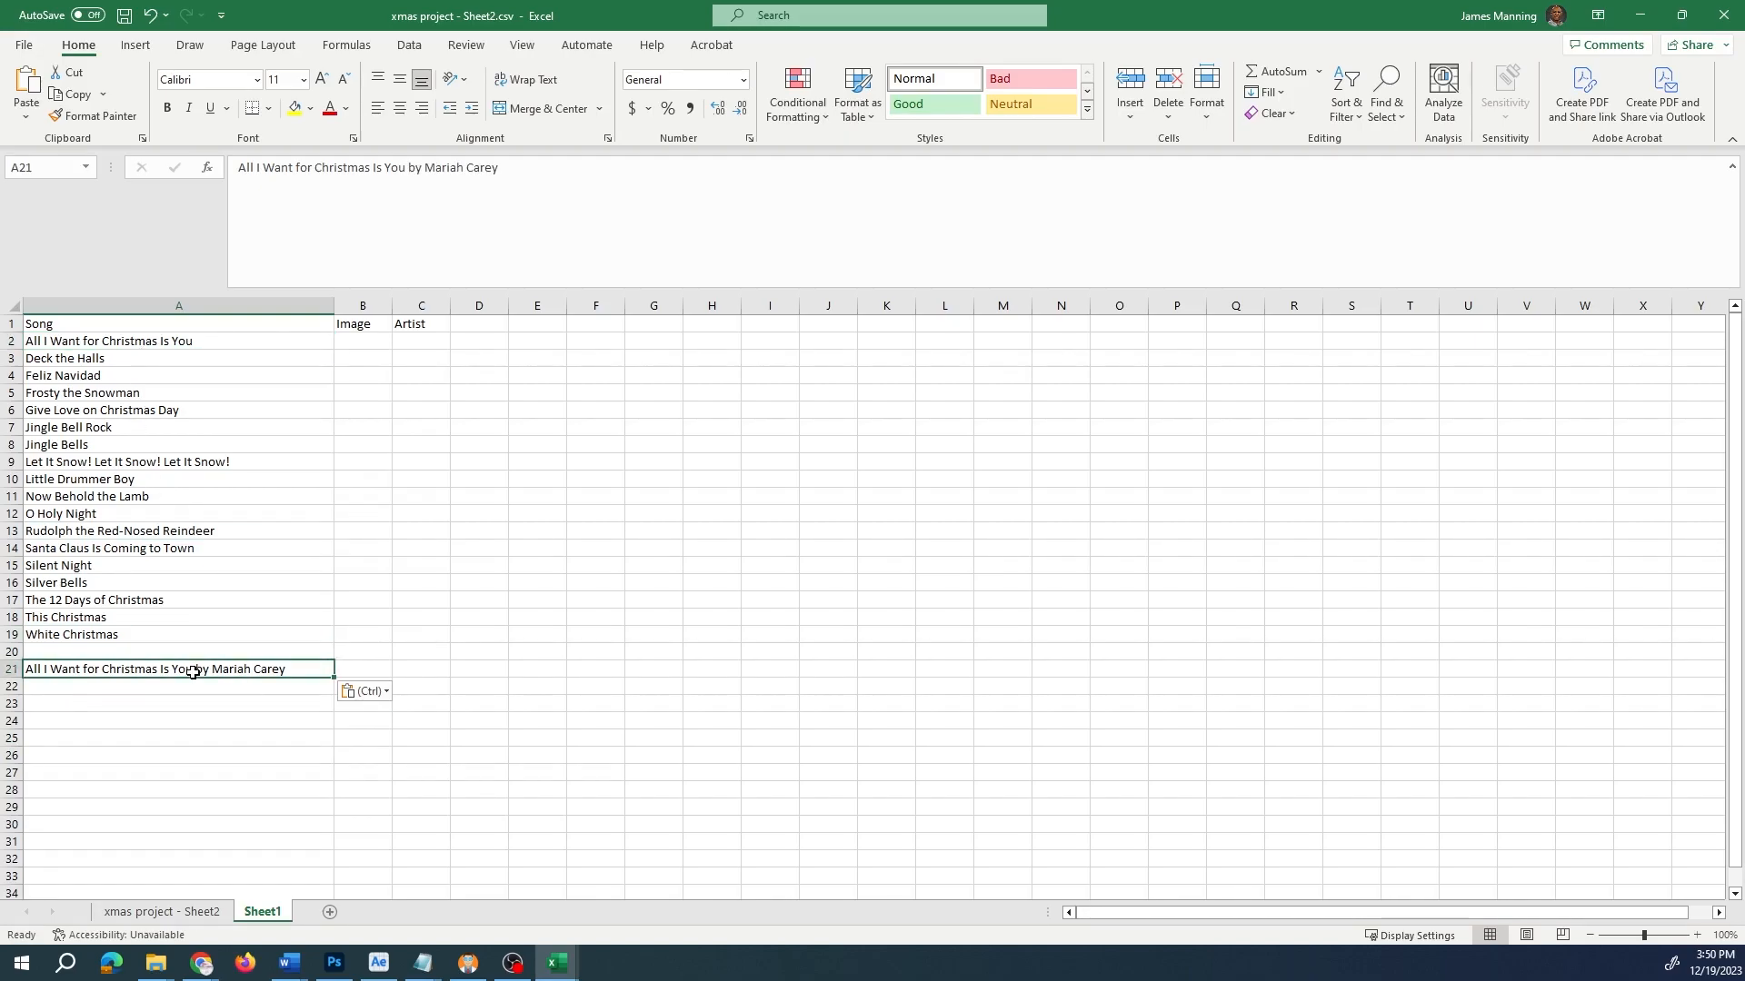
- Strip "by Mariah Carey" from the title in A21 and place "Mariah Carey" in the Artist cell C2
double_click(290, 669)
drag(290, 669, 208, 669)
key(ctrl+c)
key(BackSpace)
click(261, 601)
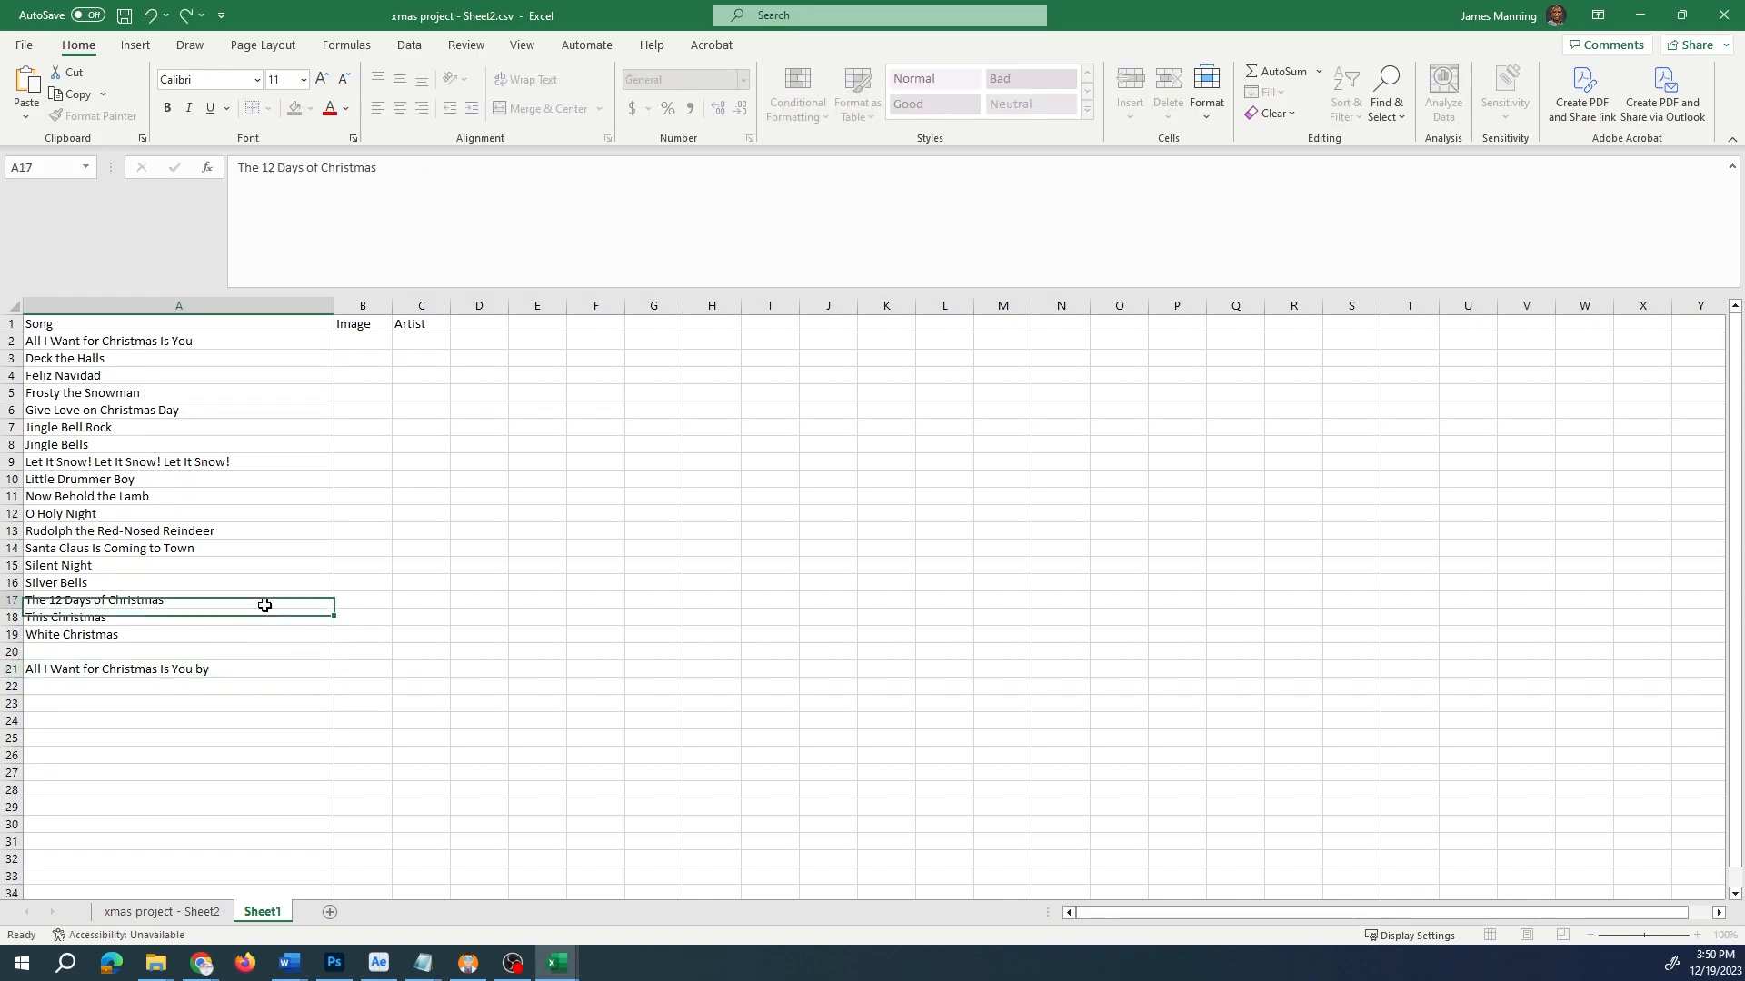
click(416, 339)
key(ctrl+v)
click(413, 669)
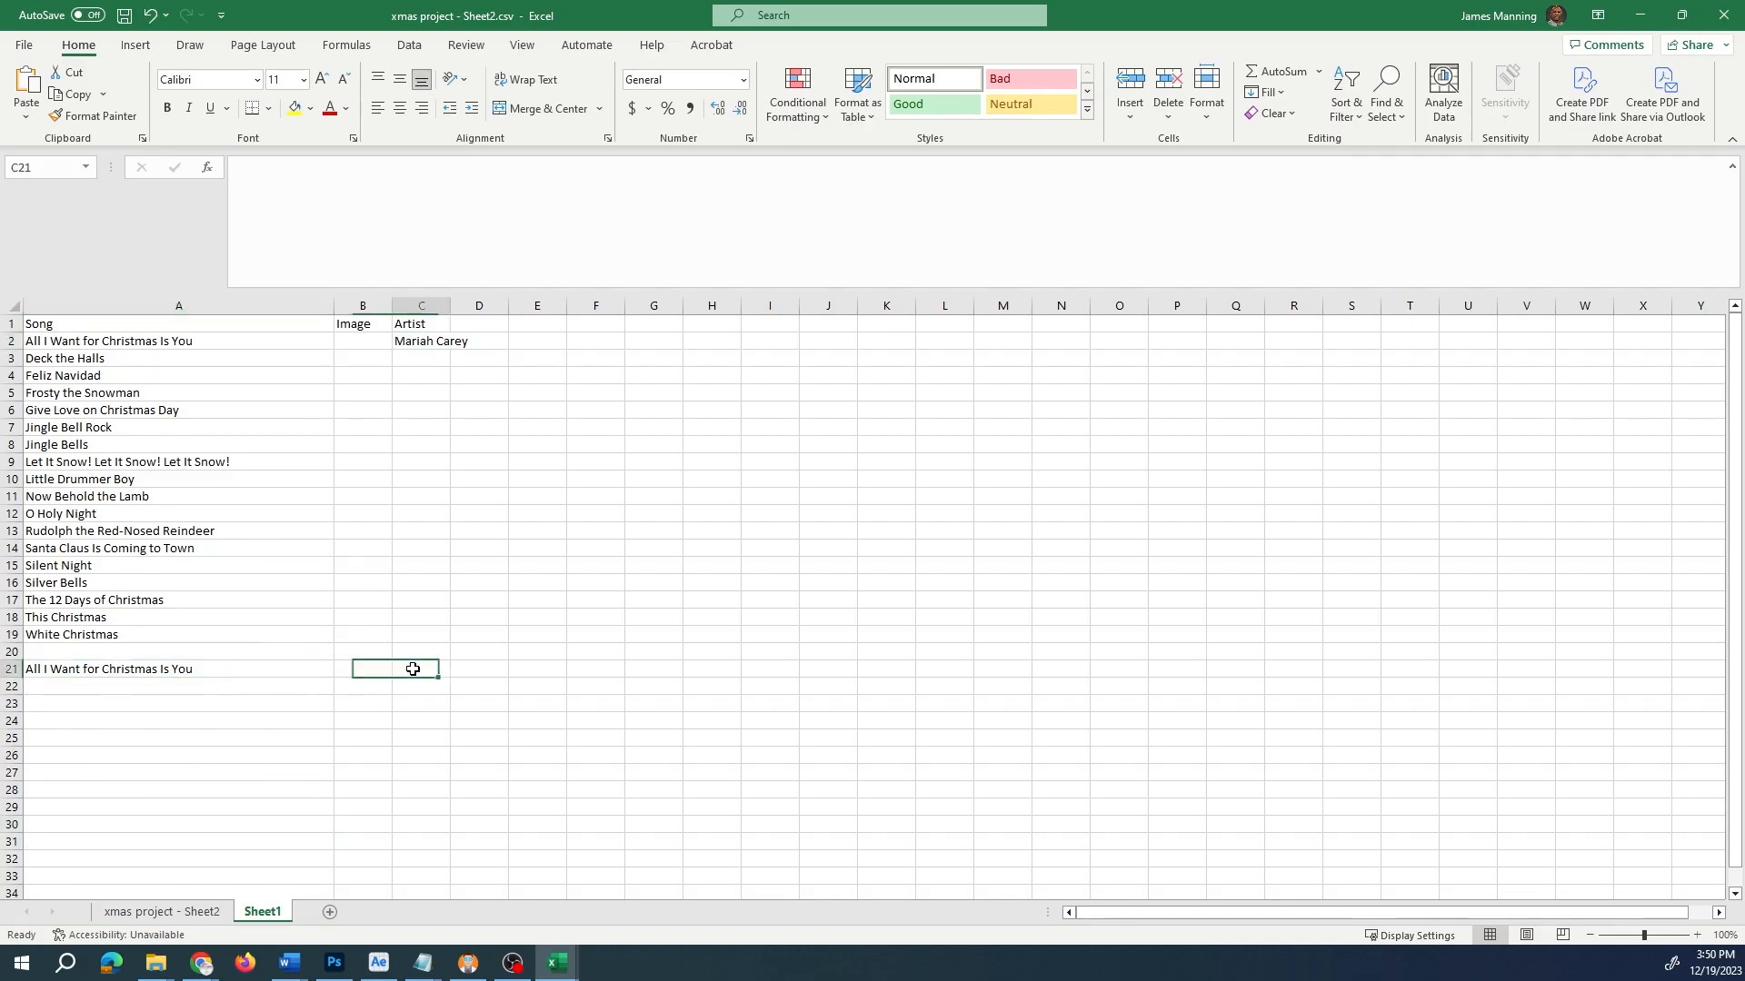
- Enter "Various" as the artist for Deck the Halls and "Jose" for Feliz Navidad
click(412, 354)
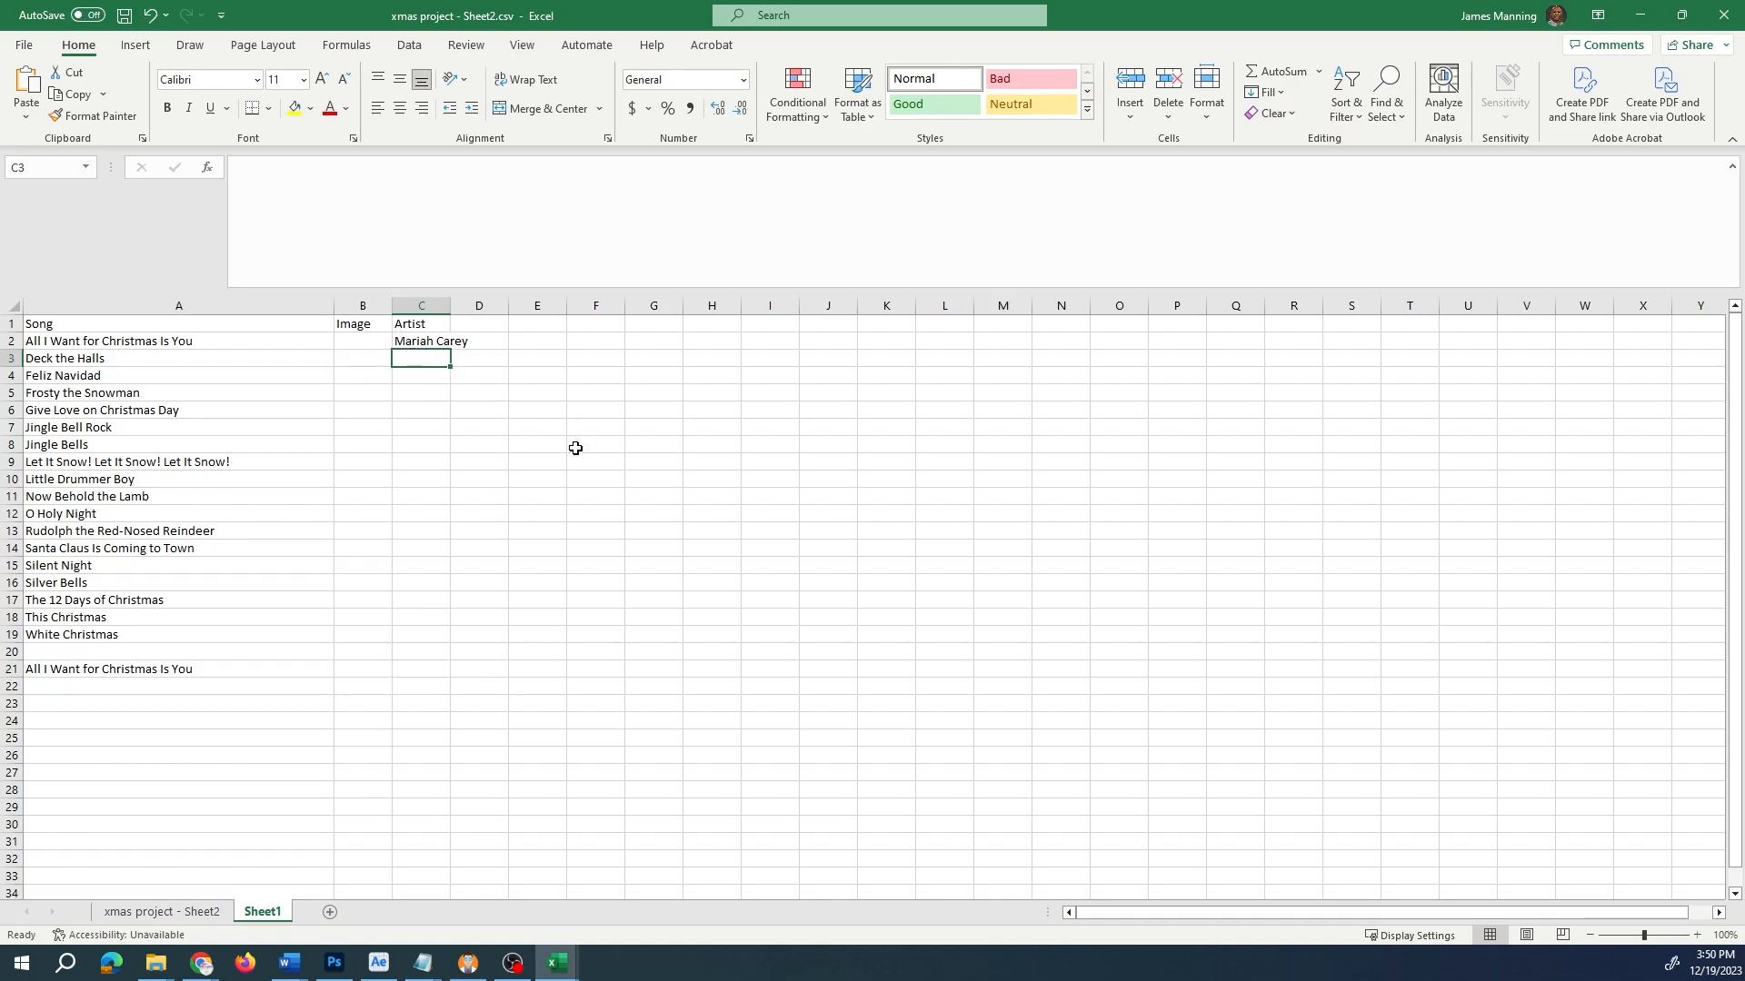
text(Na)
key(BackSpace)
key(BackSpace)
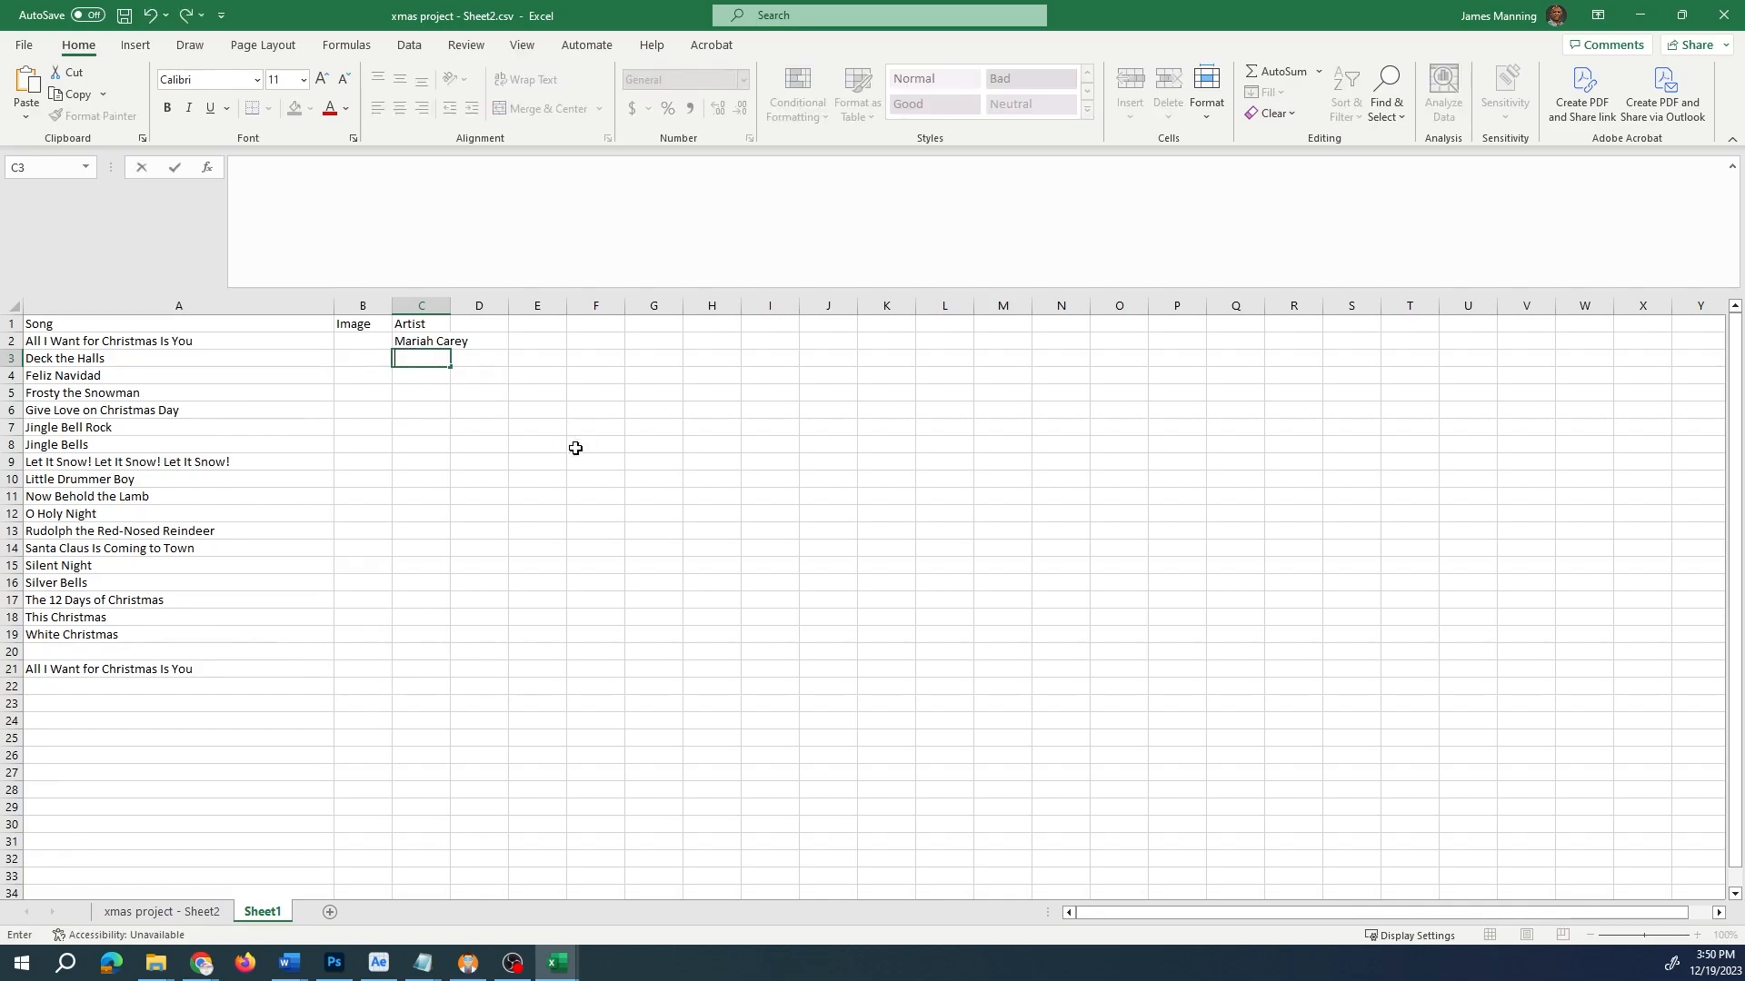
text(Various)
key(Return)
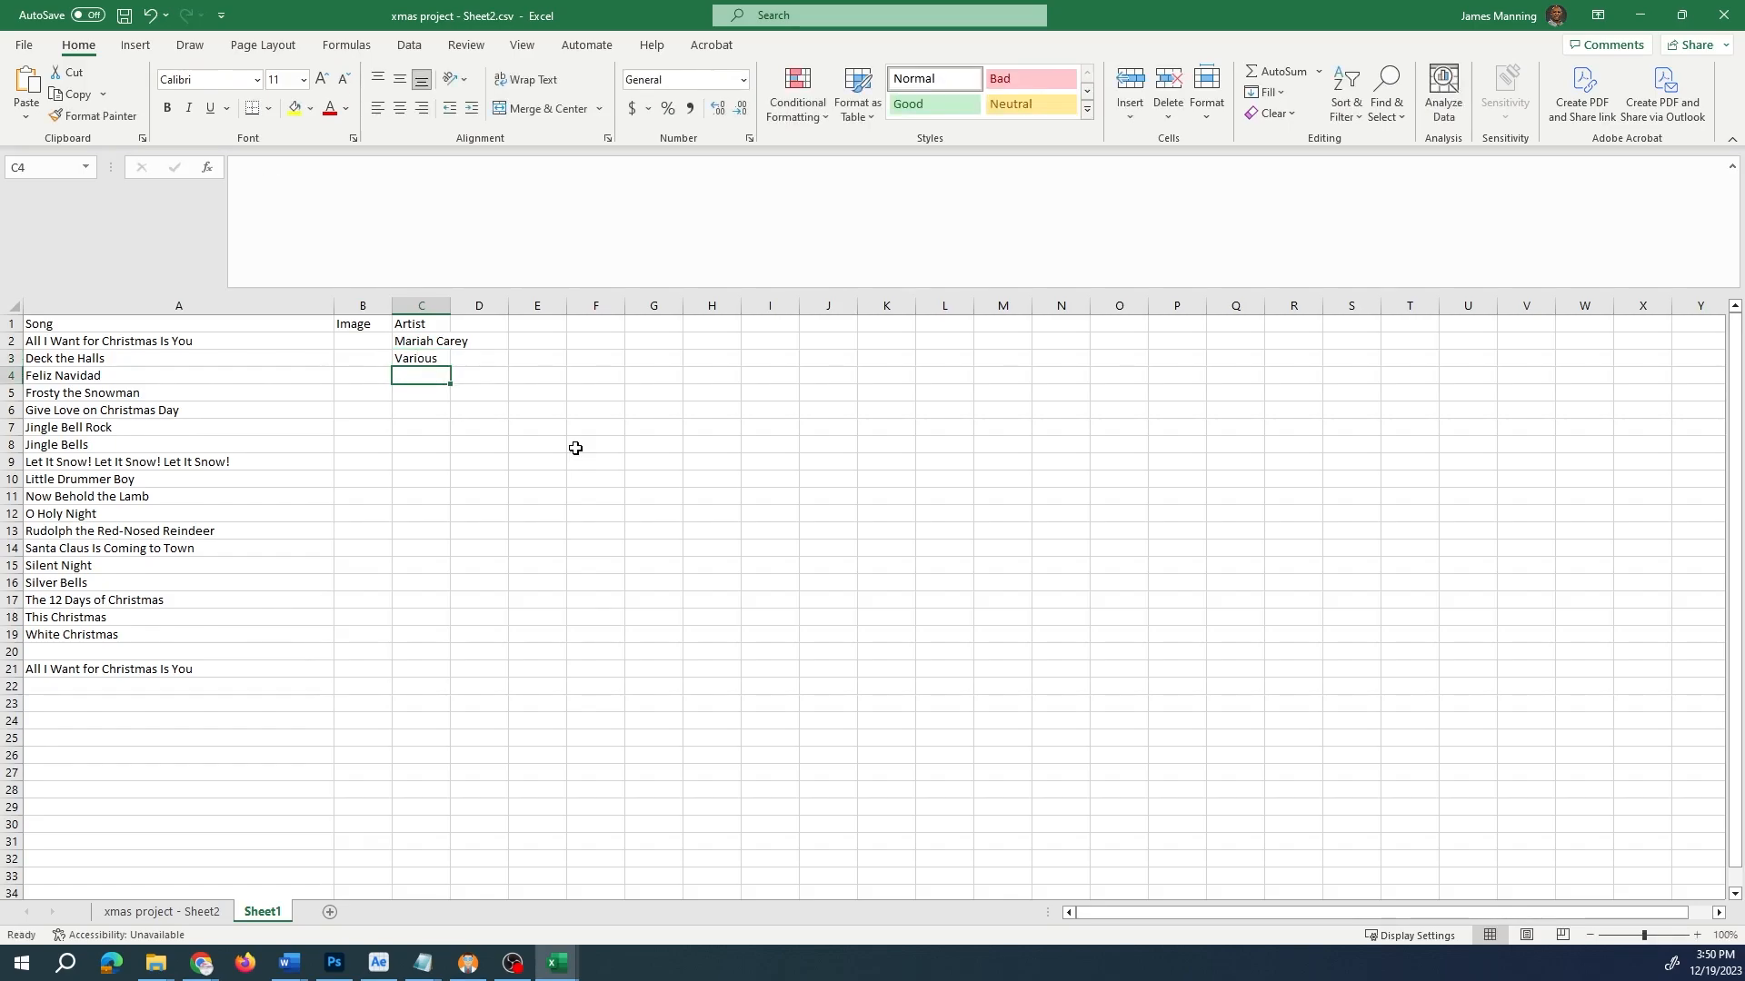
text(Jose)
key(Return)
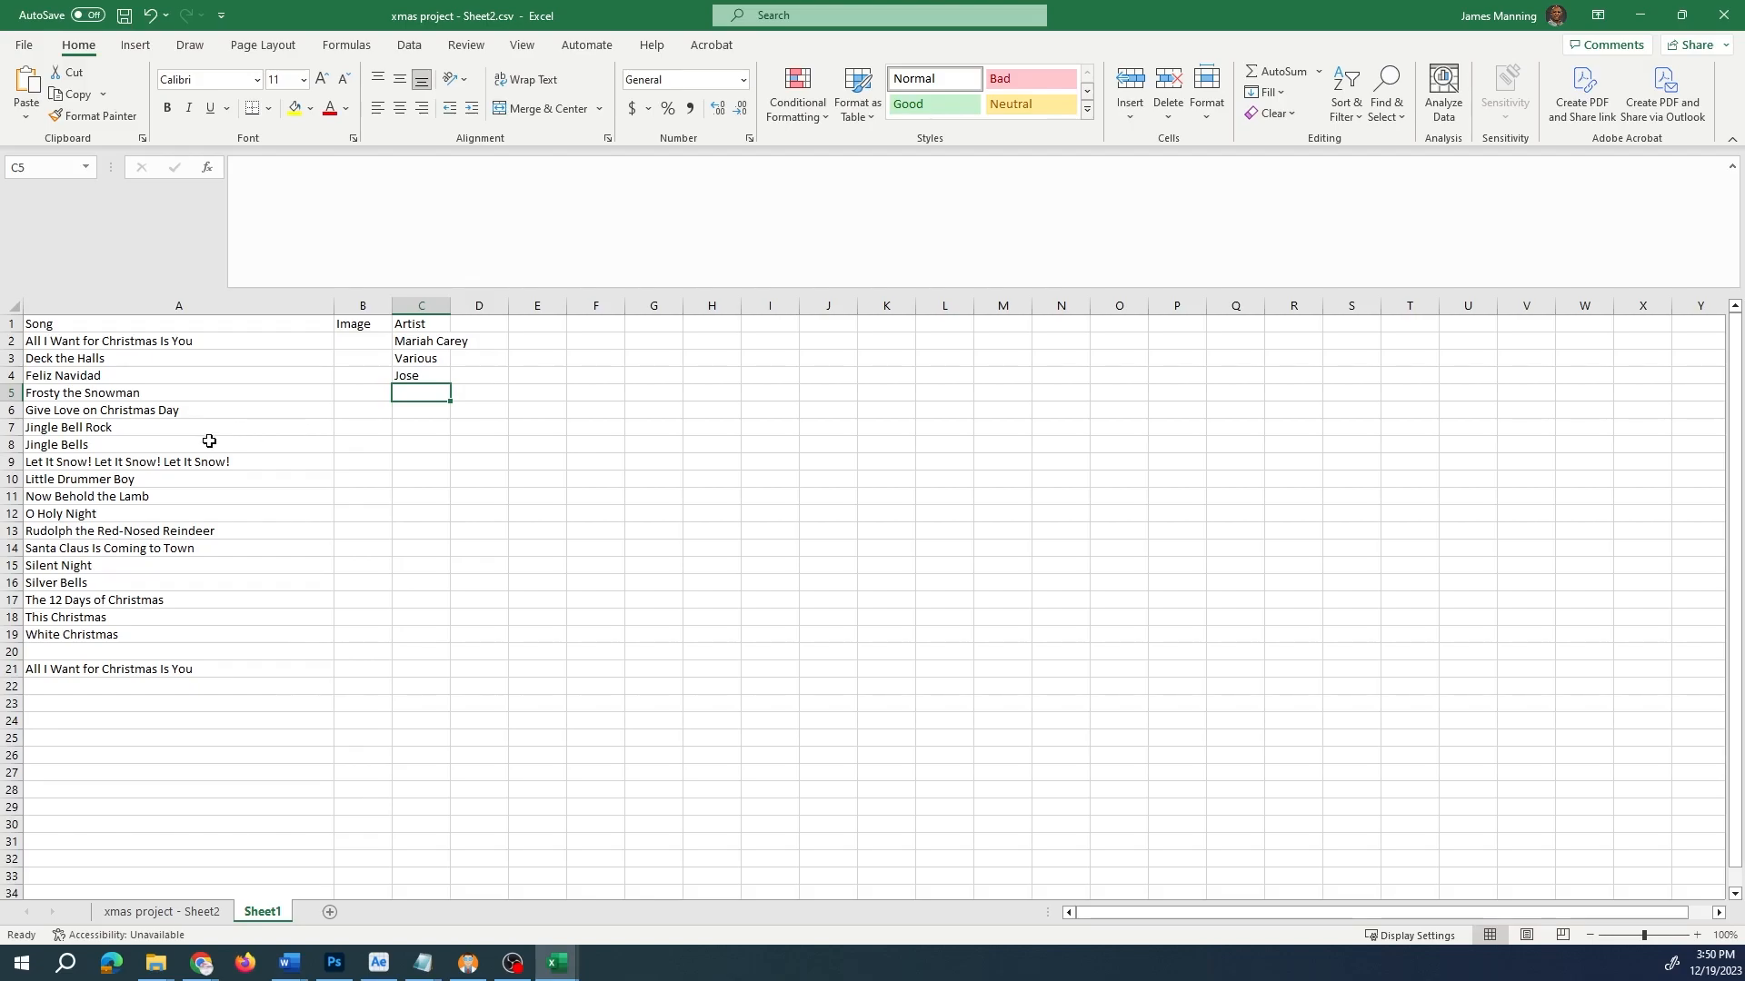
click(425, 465)
click(406, 492)
click(407, 481)
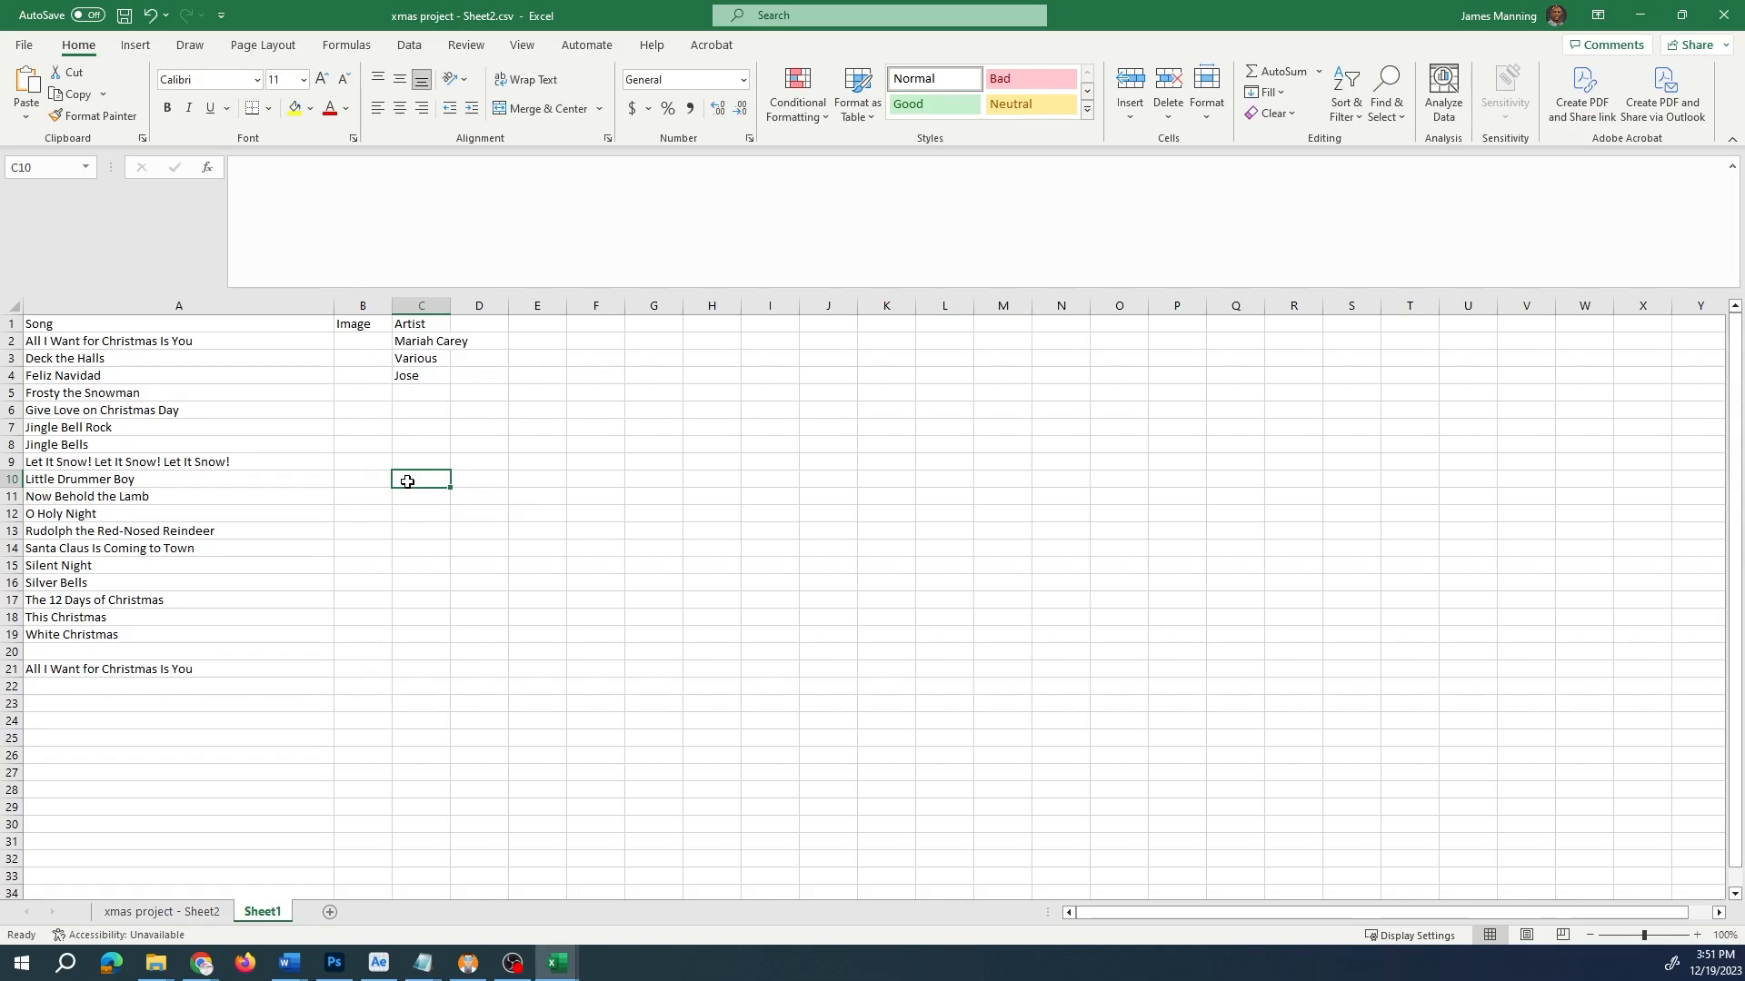
click(543, 600)
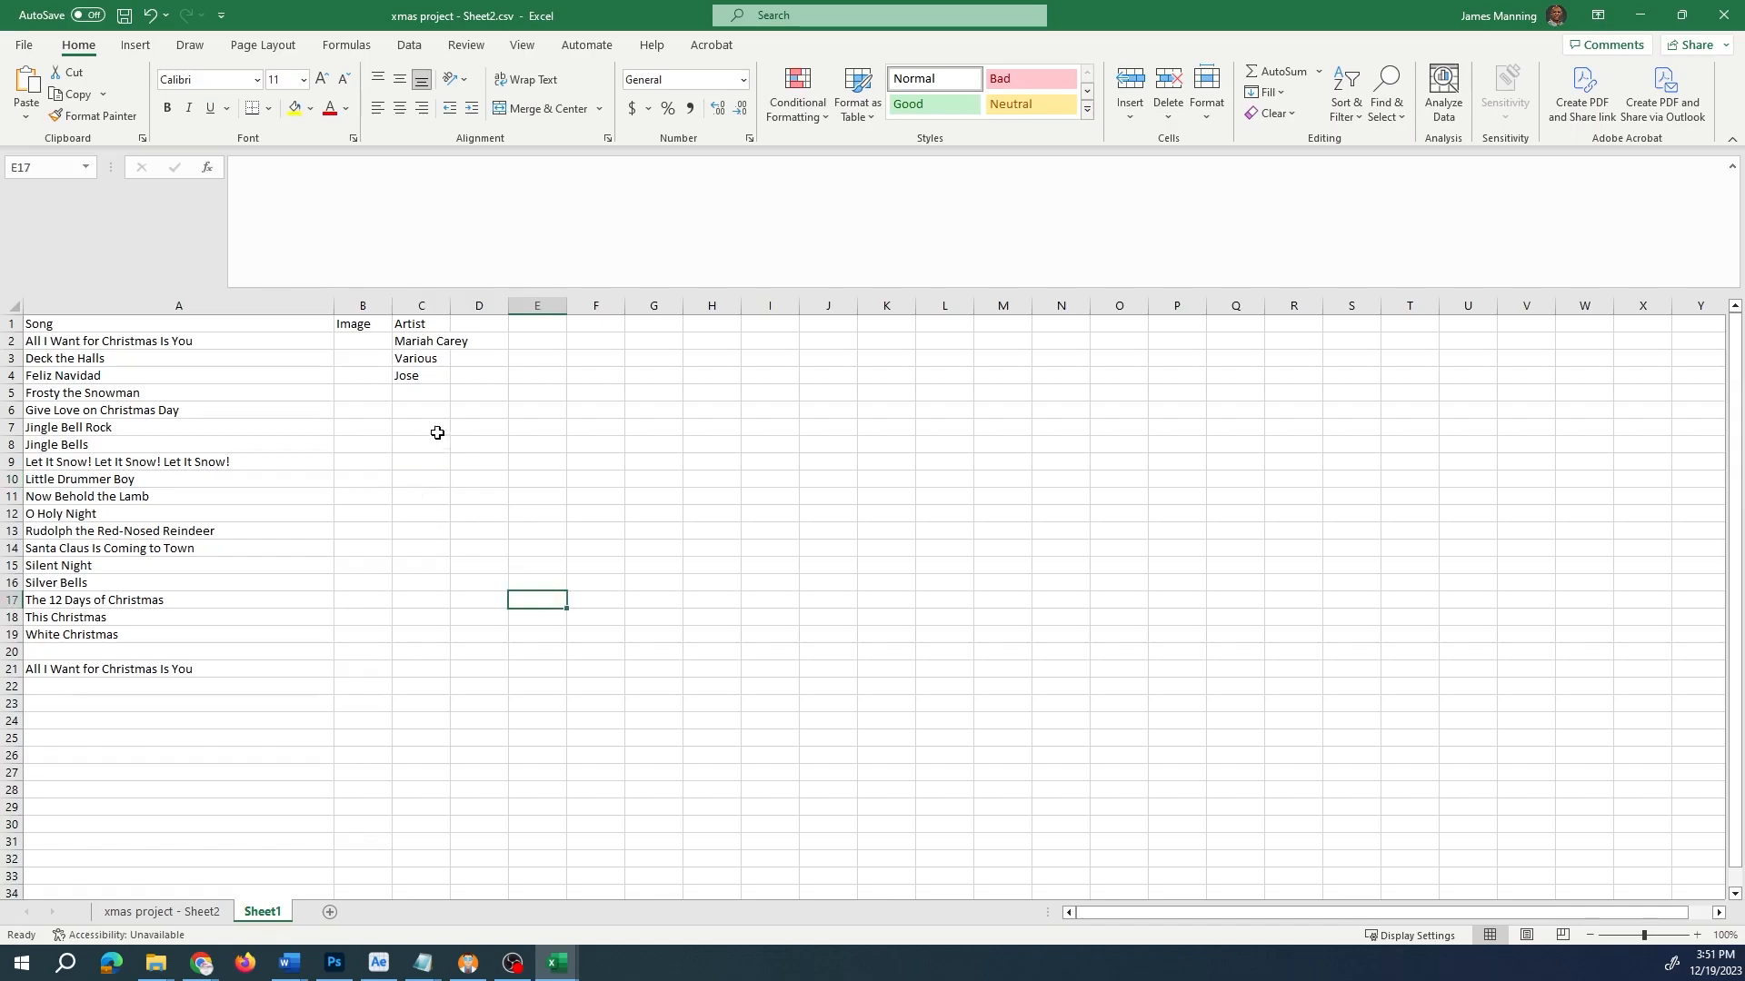
- Copy the Artist column from Sheet2 into the Artist column of Sheet1
click(161, 911)
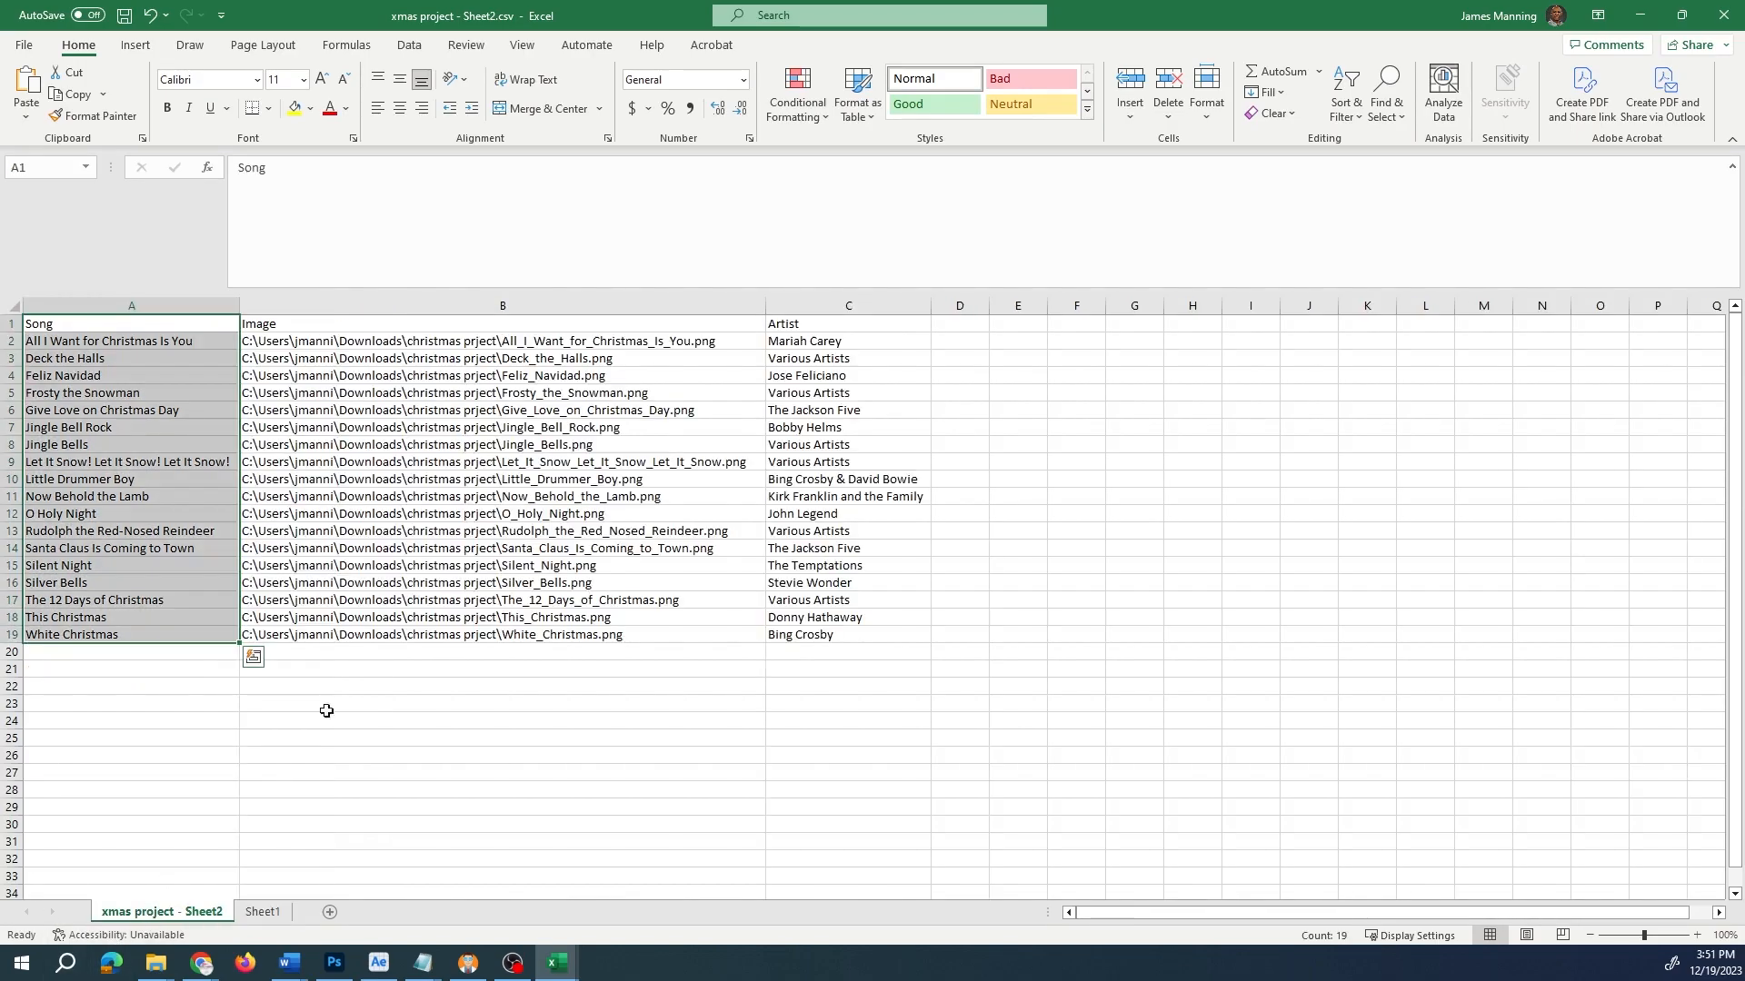
key(ctrl+c)
key(ctrl+Page_Down)
click(707, 425)
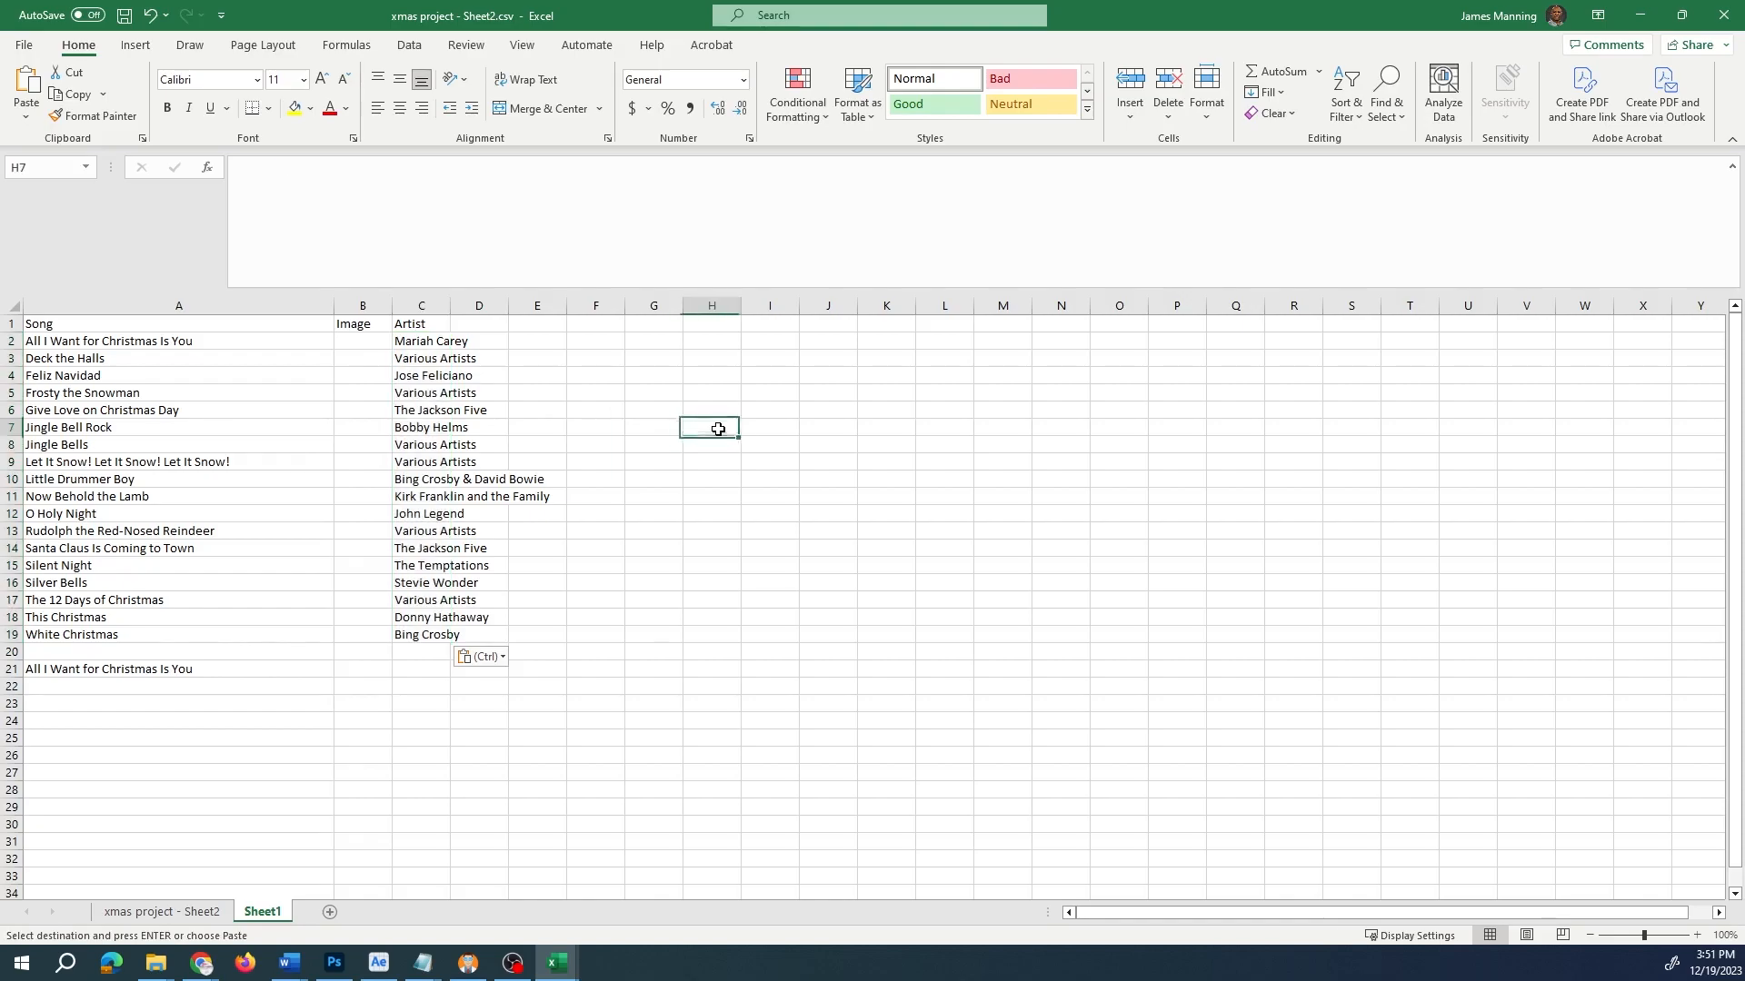
- Widen the Image column B in Sheet1 to make room for the image paths
drag(393, 306, 726, 305)
click(377, 341)
click(472, 373)
click(423, 327)
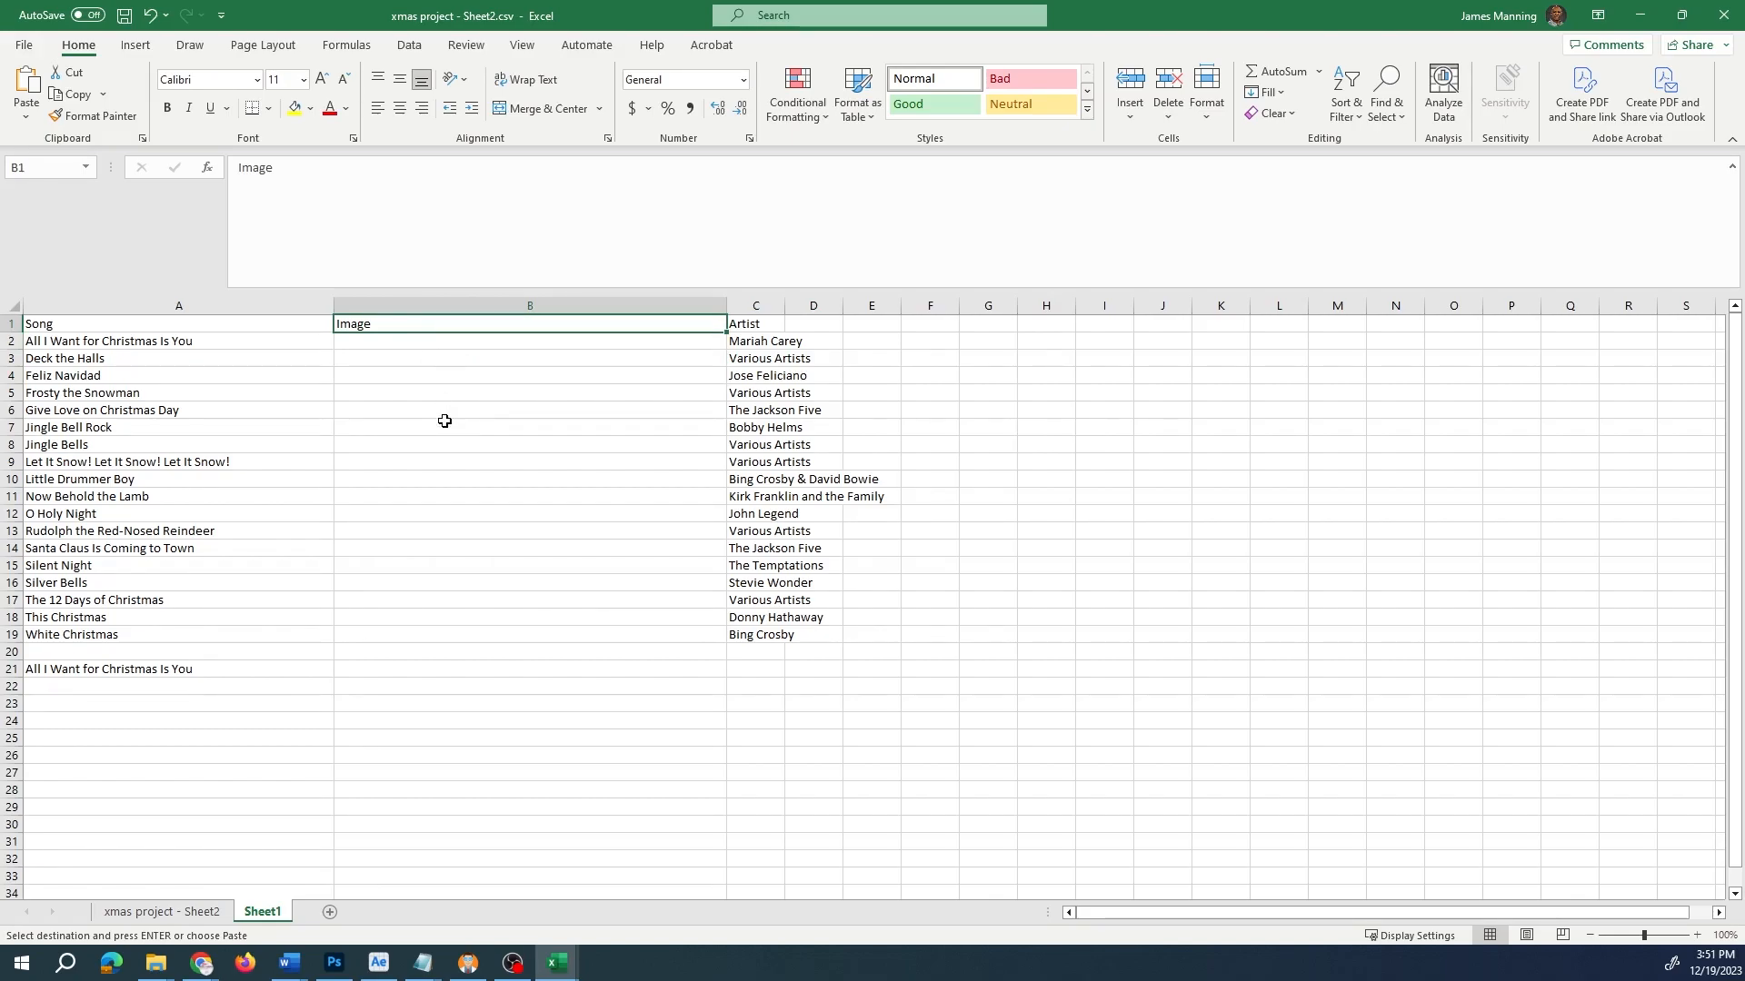
- Try filling cell B2 with a link to All_I_Want_for_Christmas_Is_You.png in the "christmas prject" folder, and clear the cell again
click(426, 340)
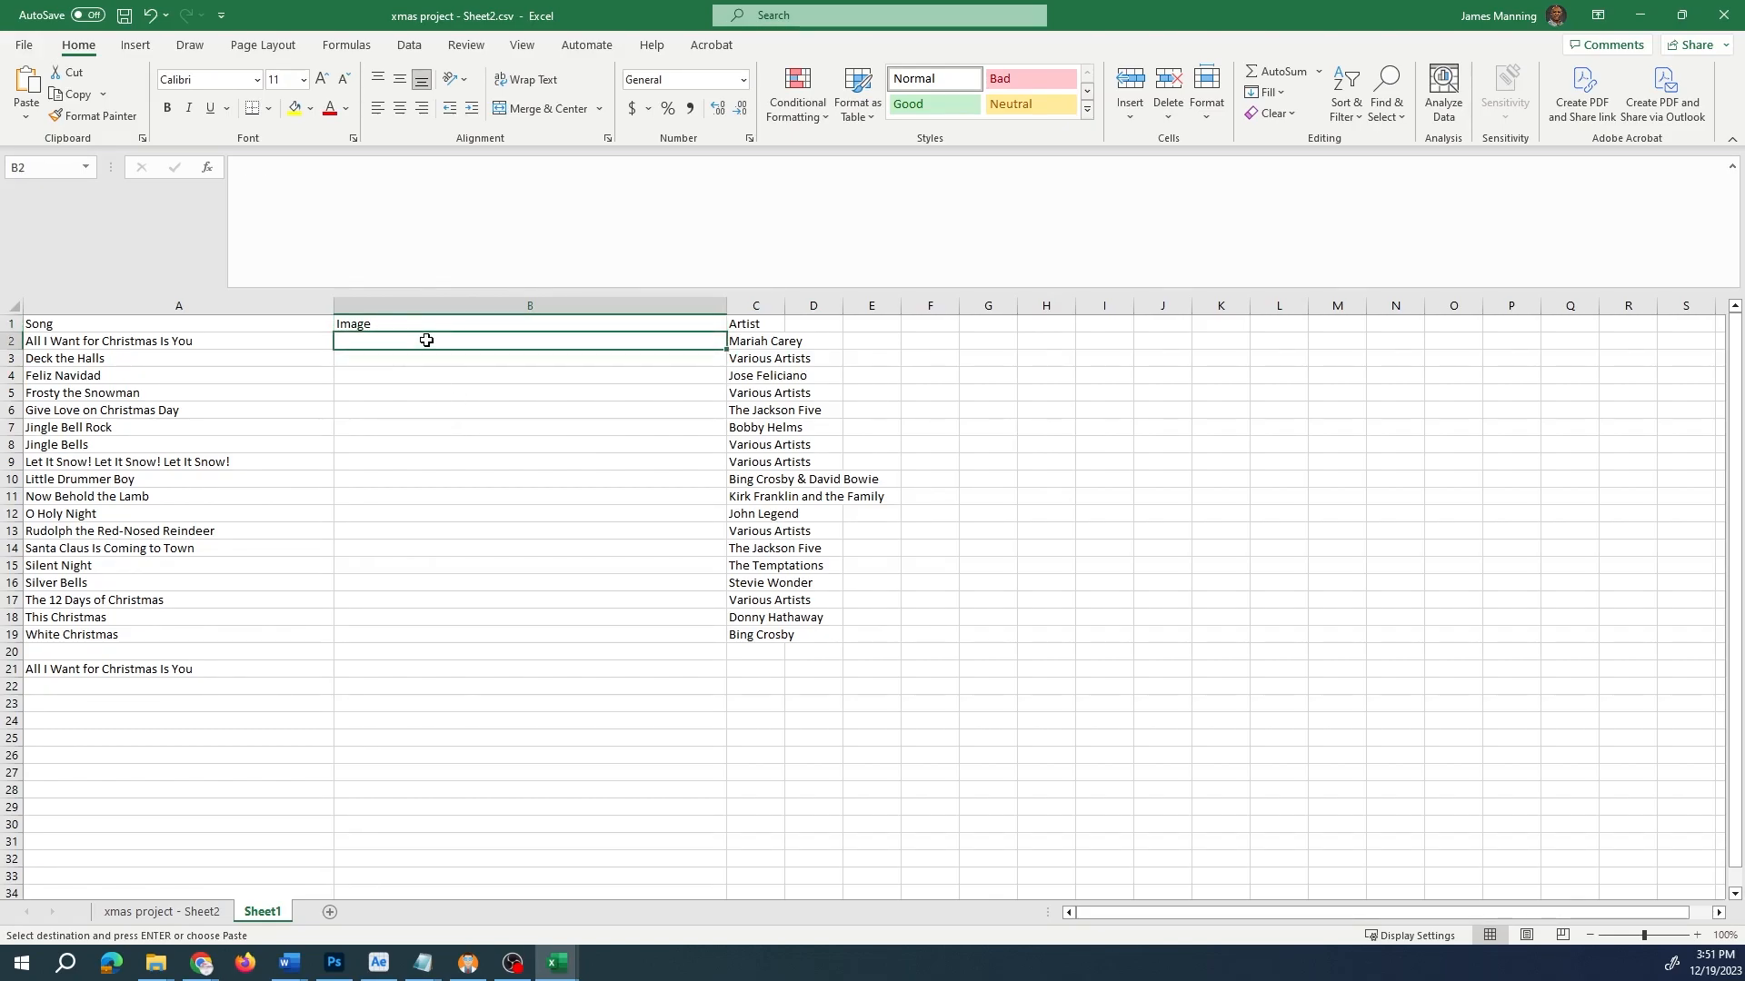
right_click(427, 340)
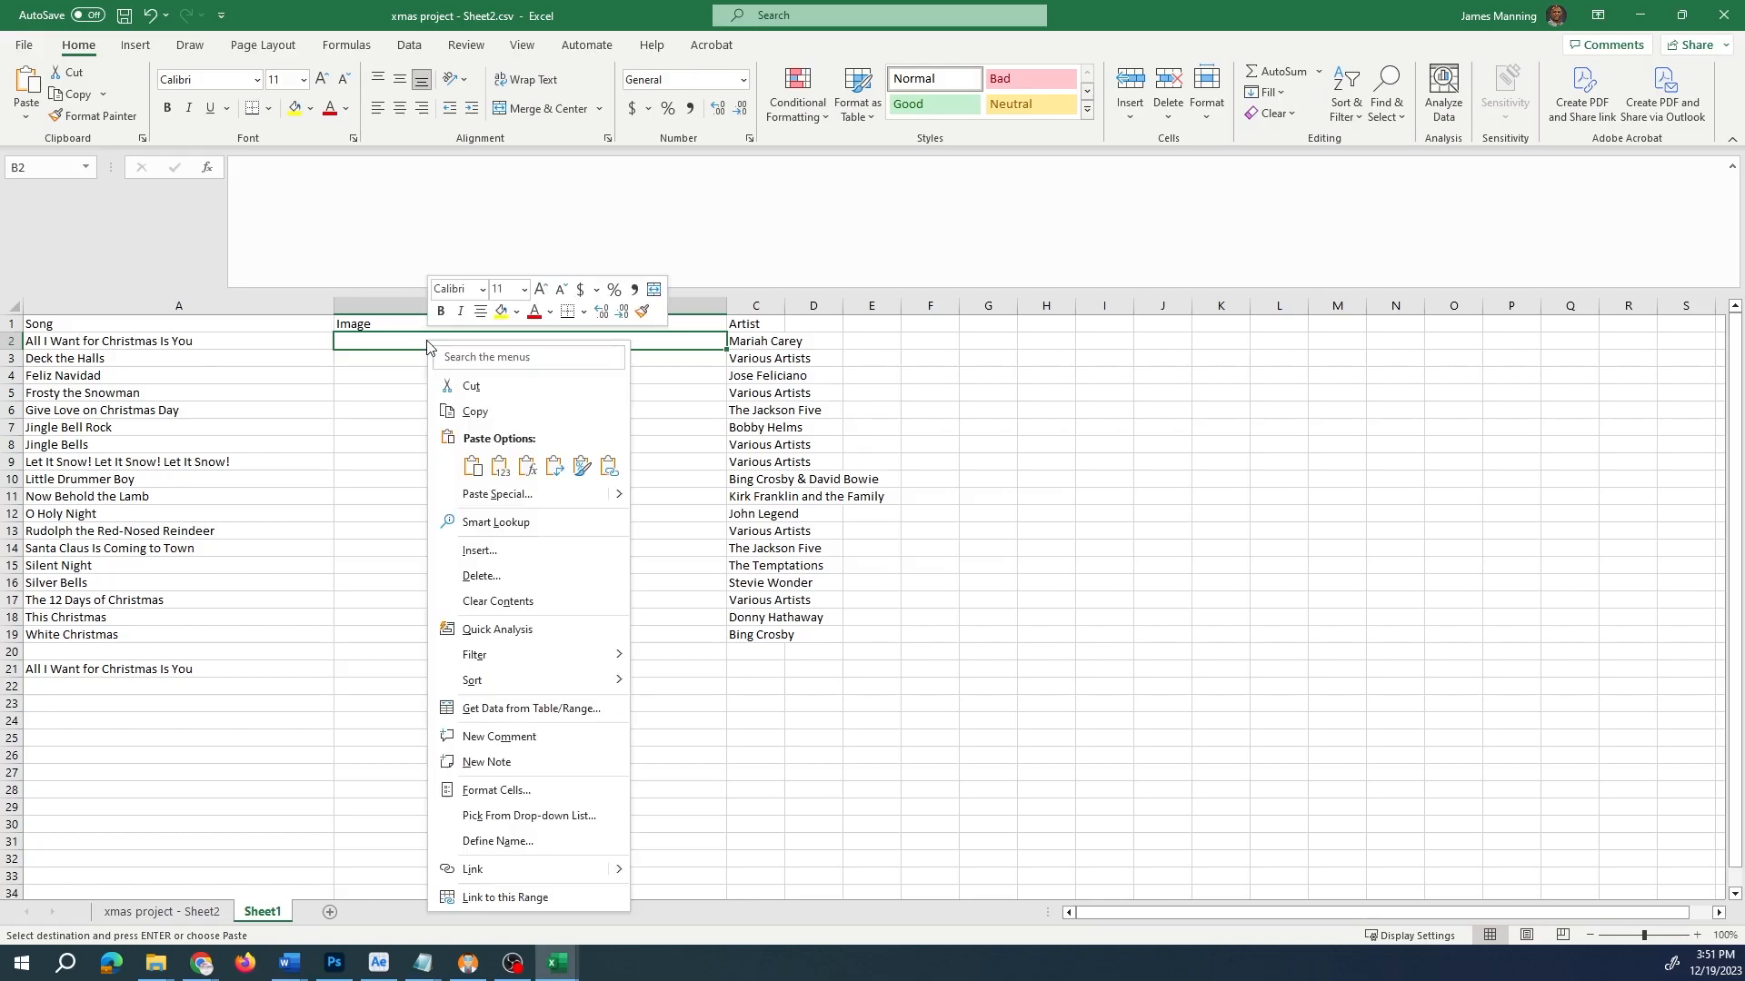
click(502, 870)
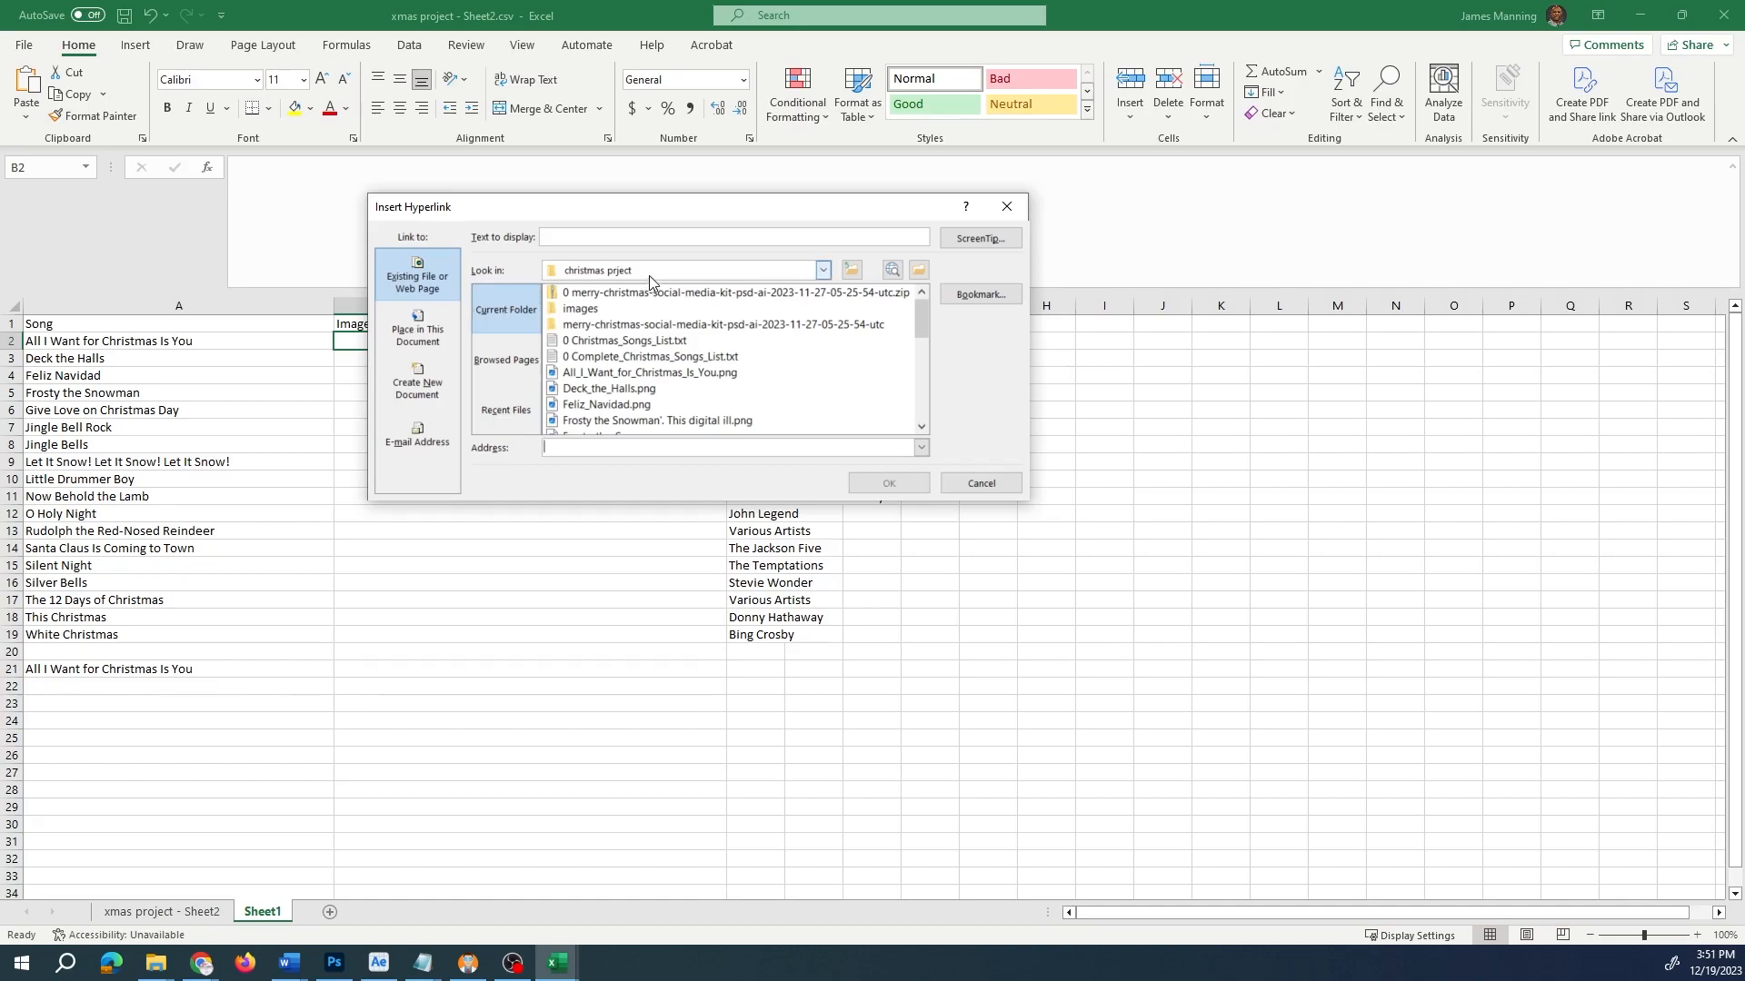
click(502, 371)
click(493, 311)
click(824, 272)
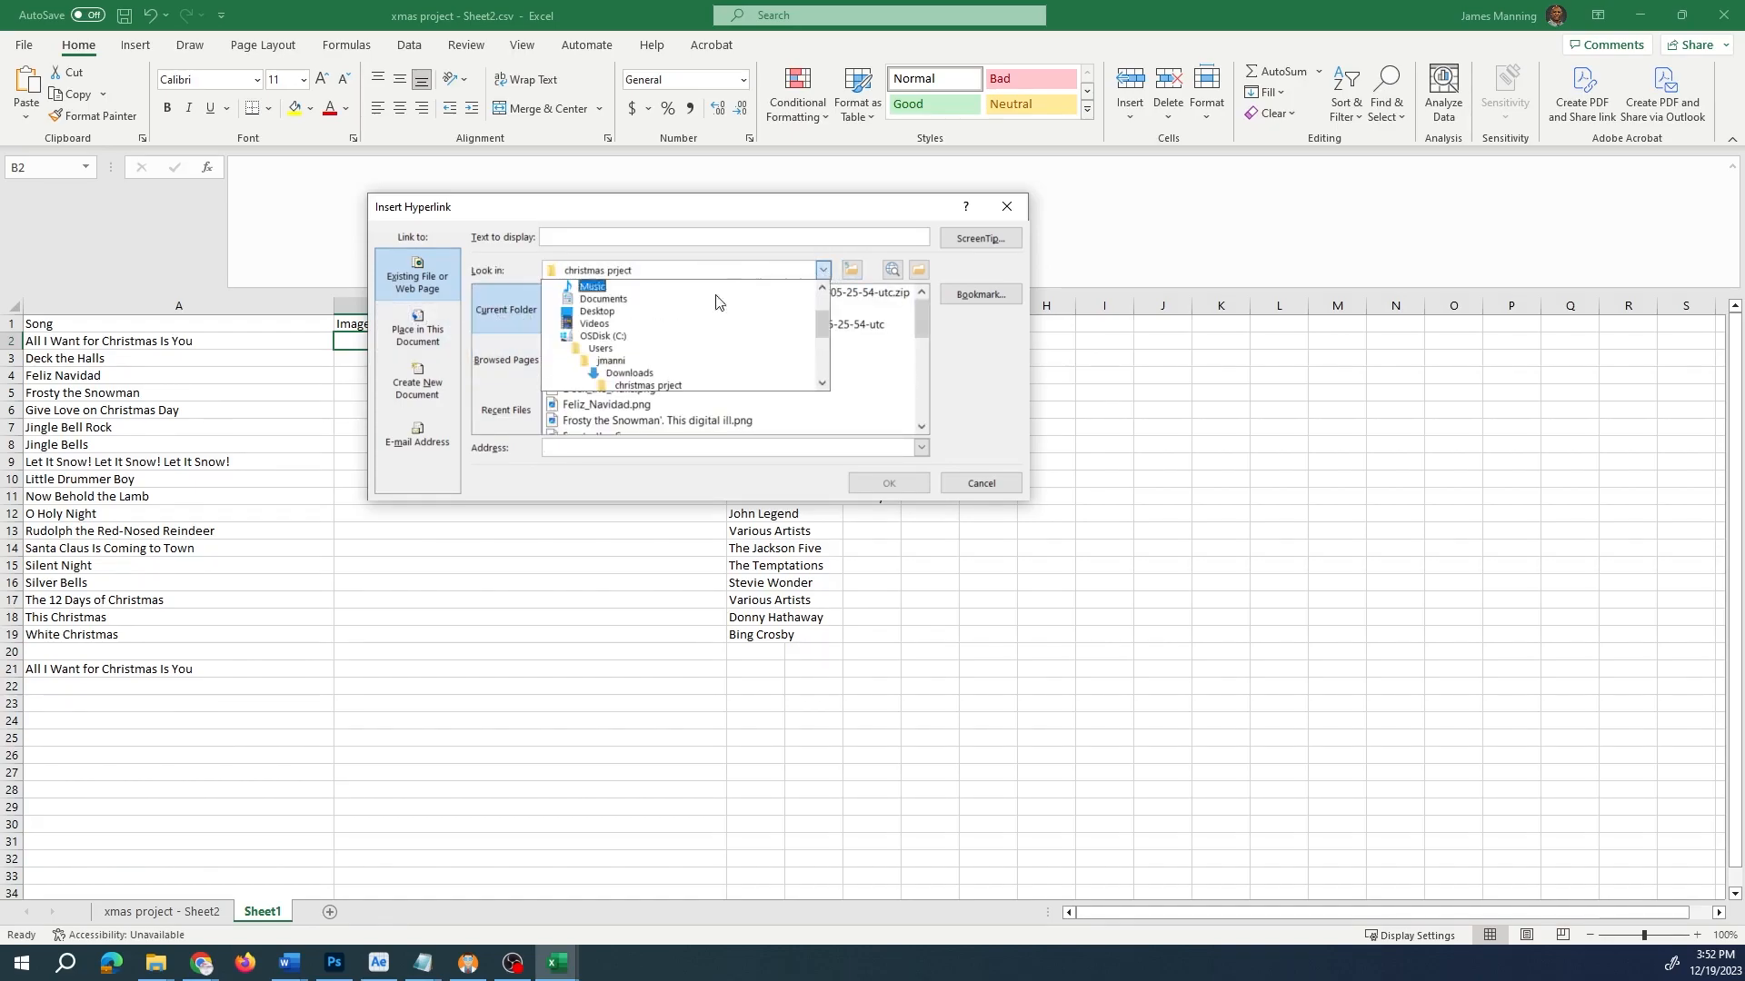
click(626, 385)
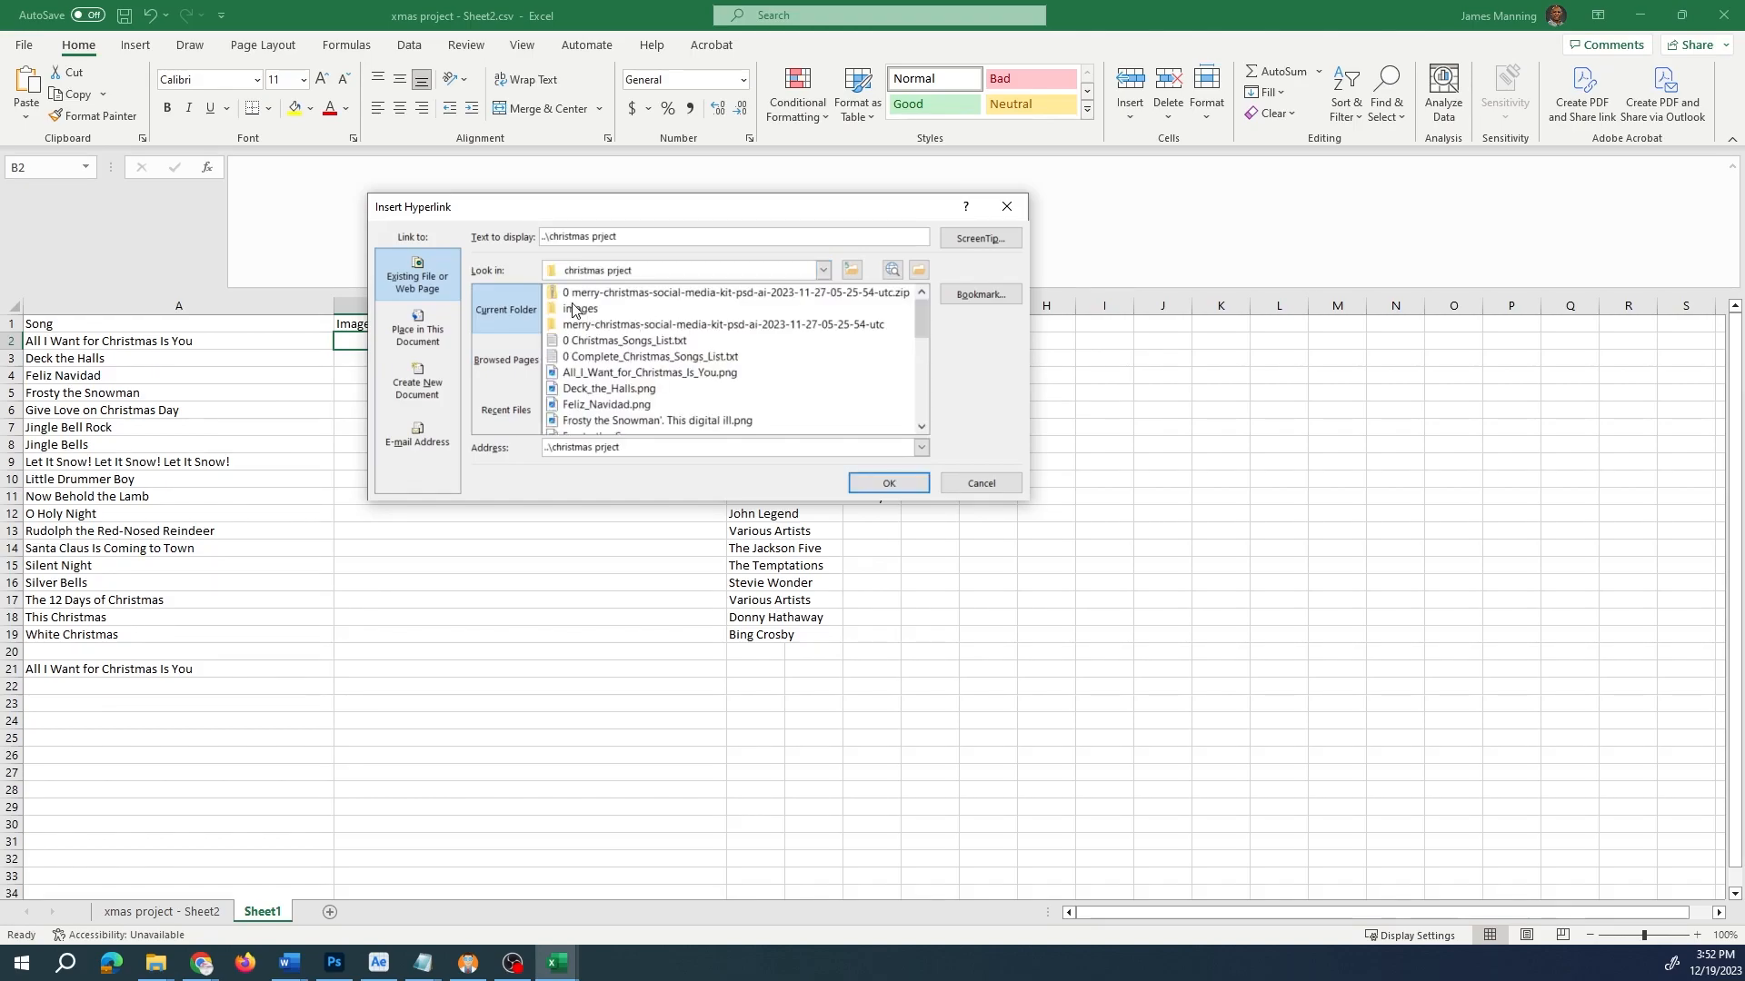
double_click(598, 374)
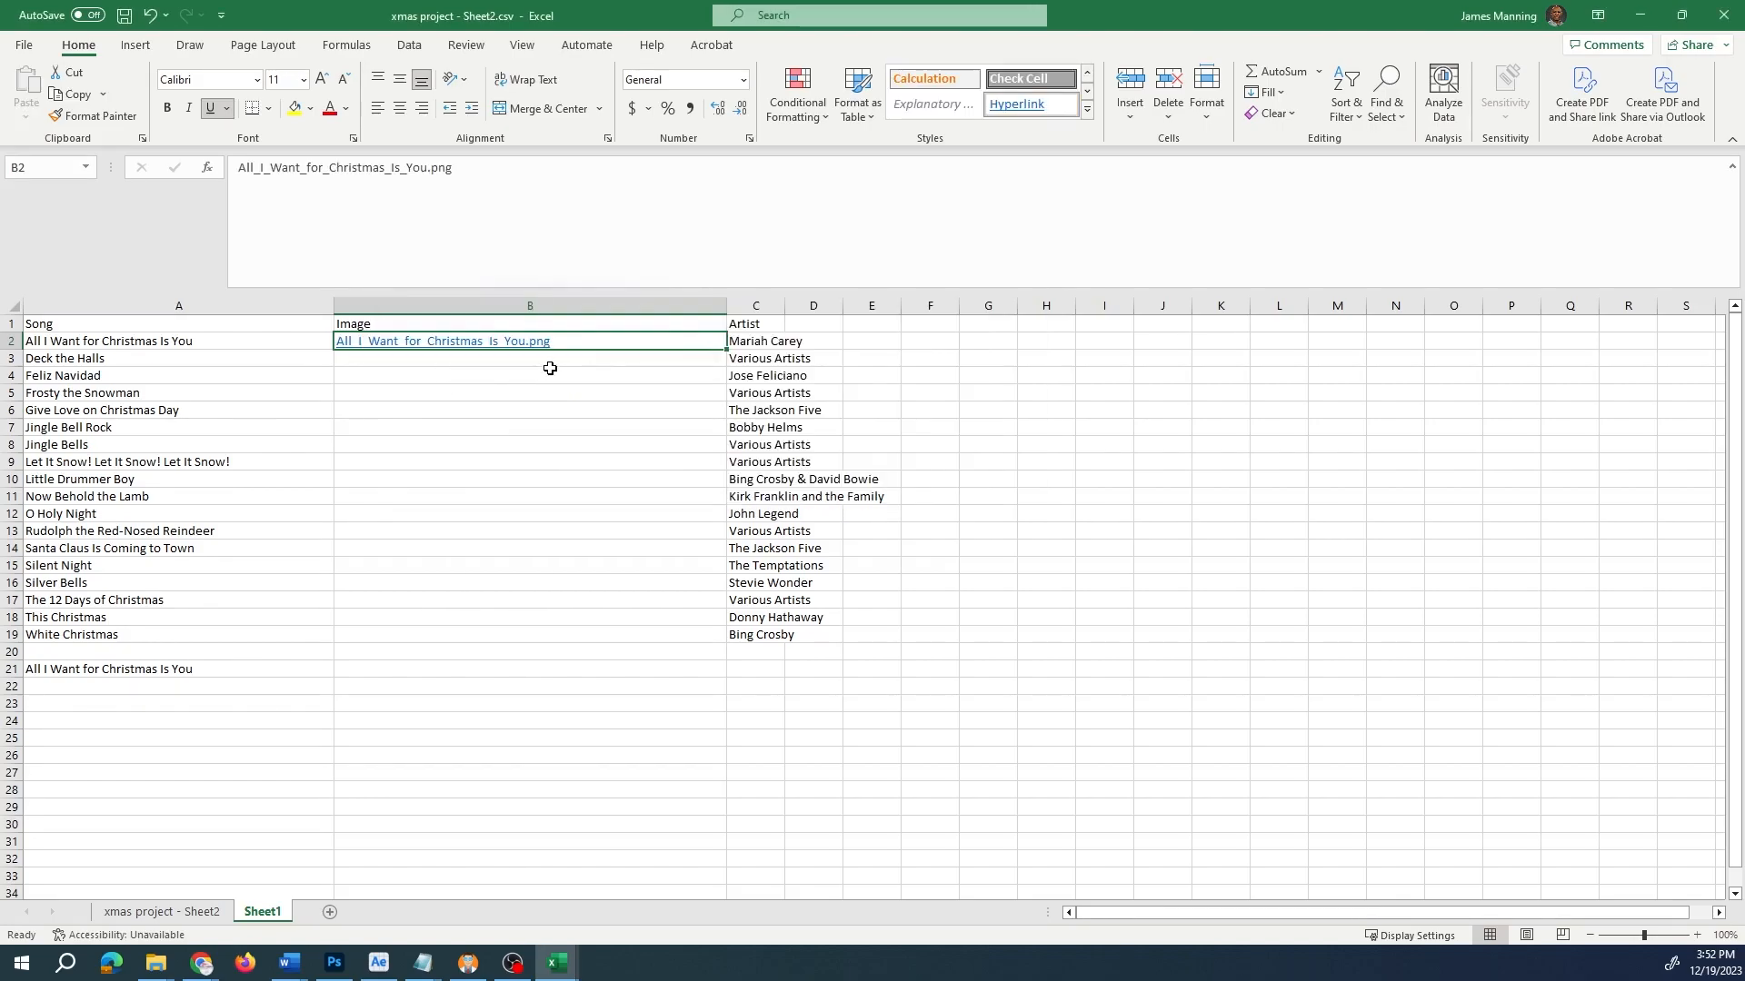
key(Delete)
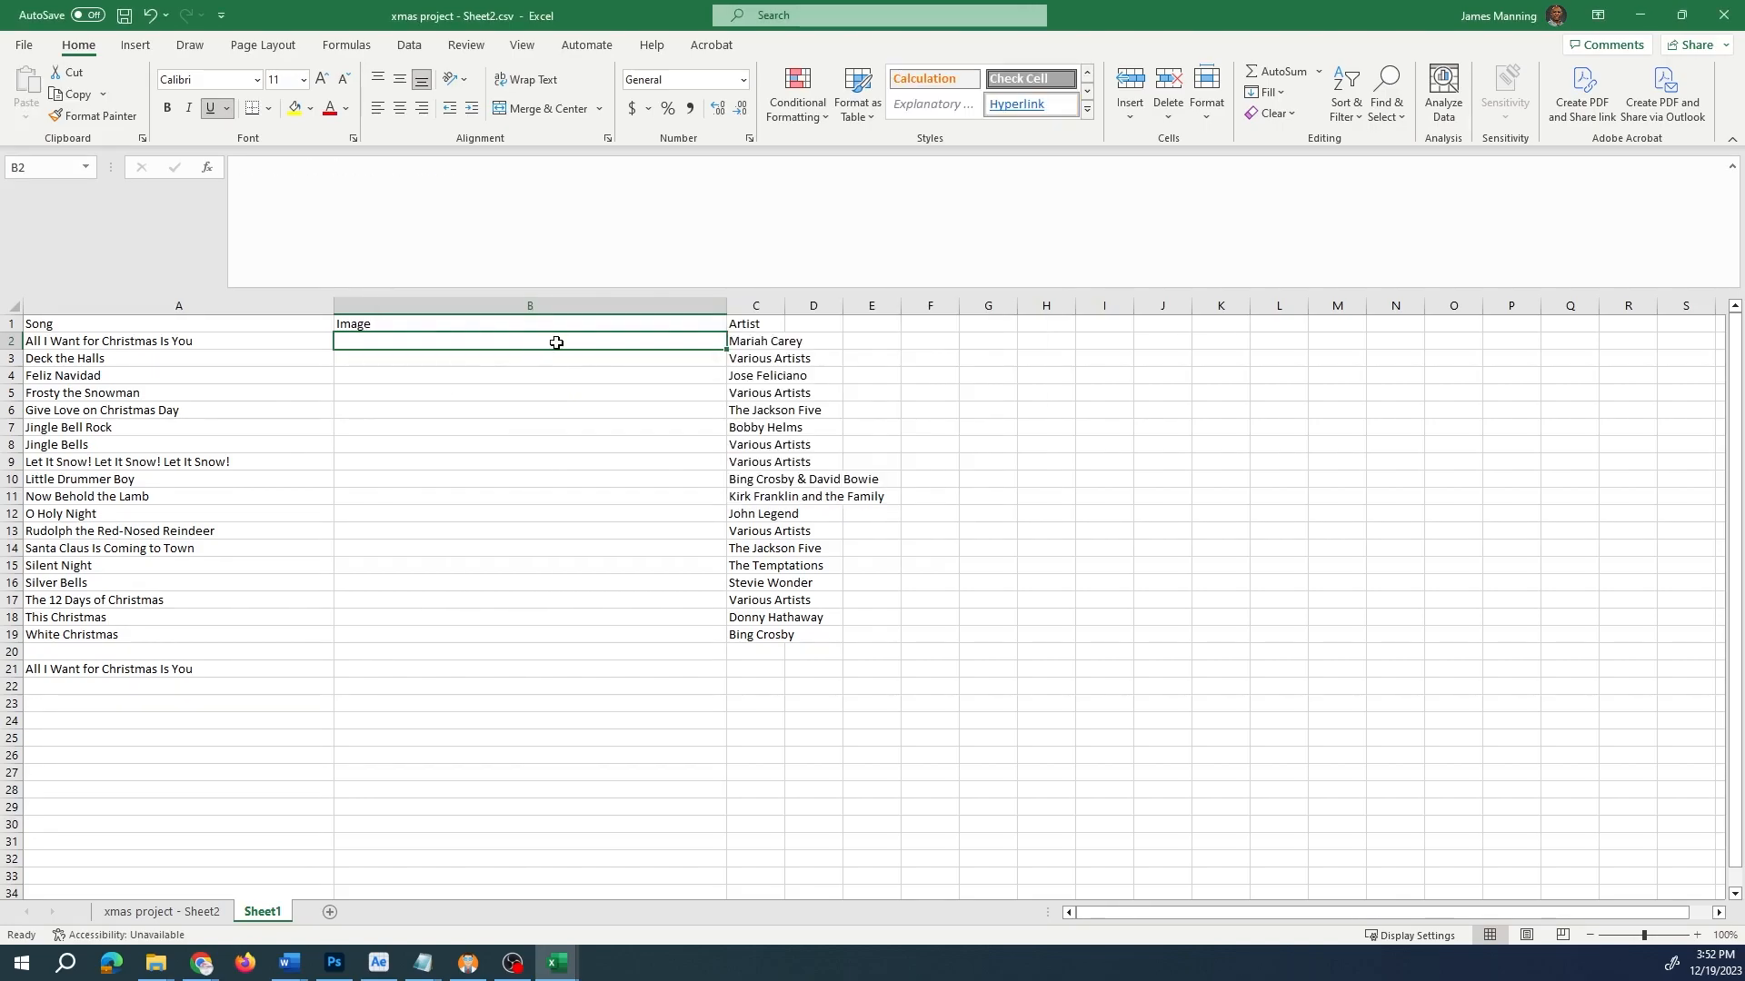
right_click(488, 345)
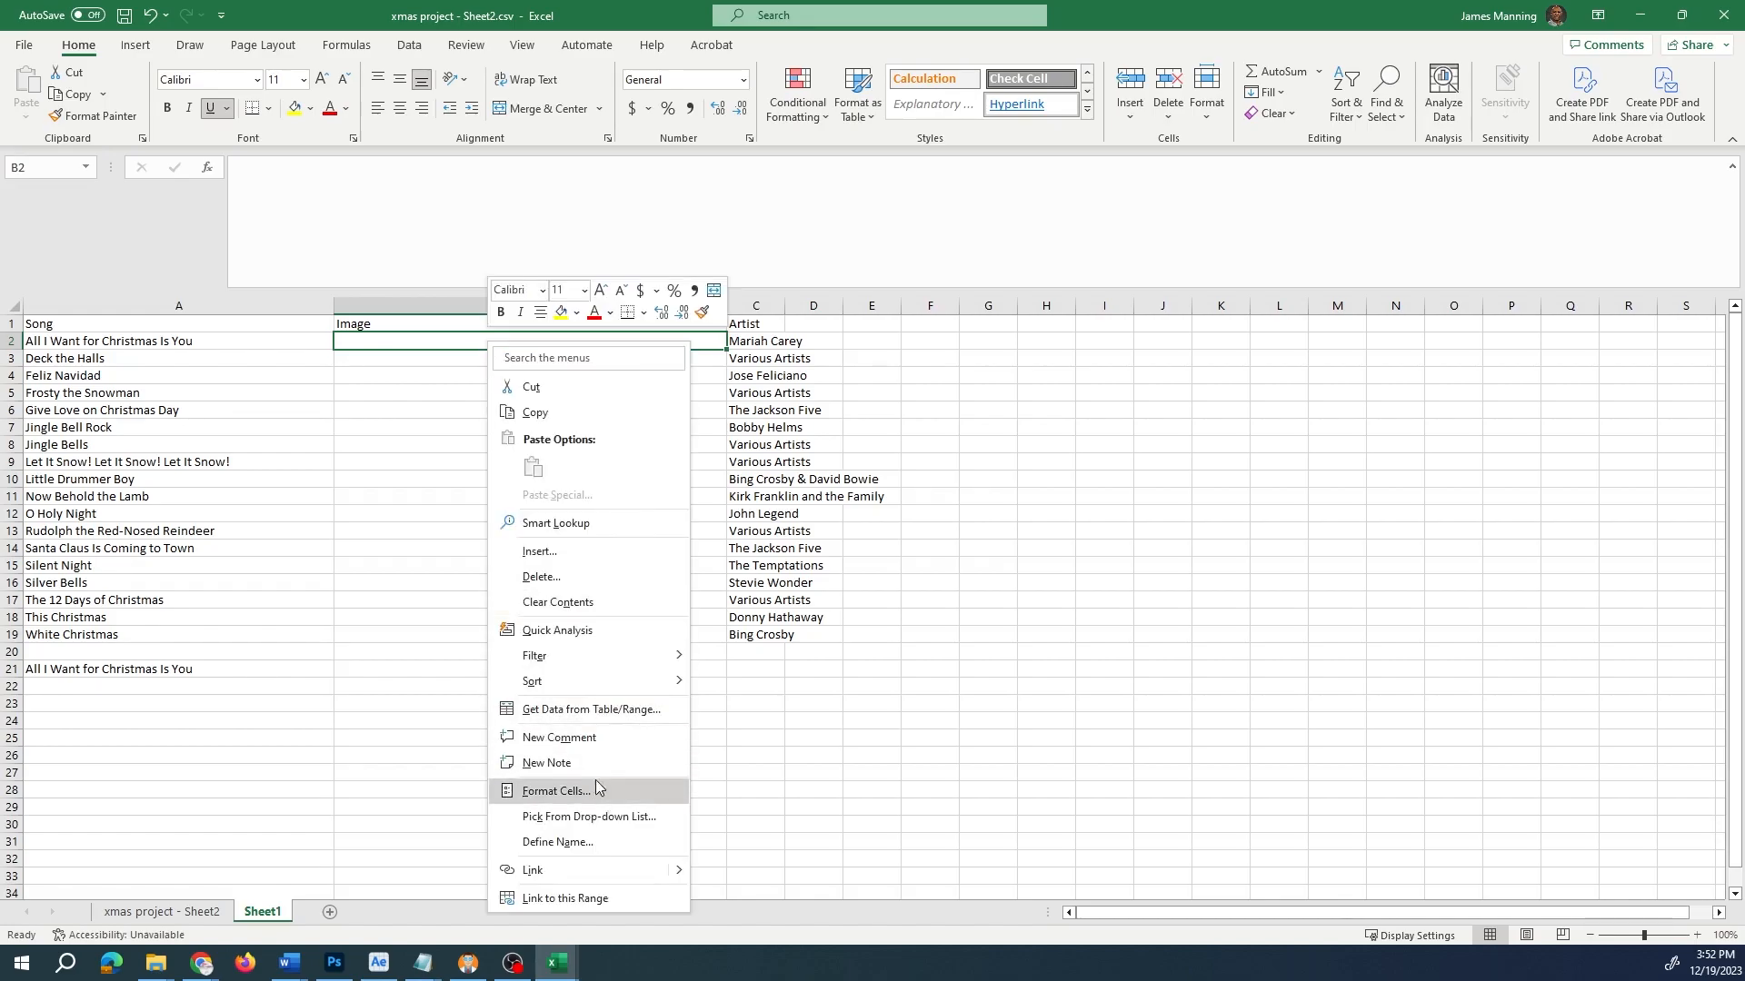
click(418, 425)
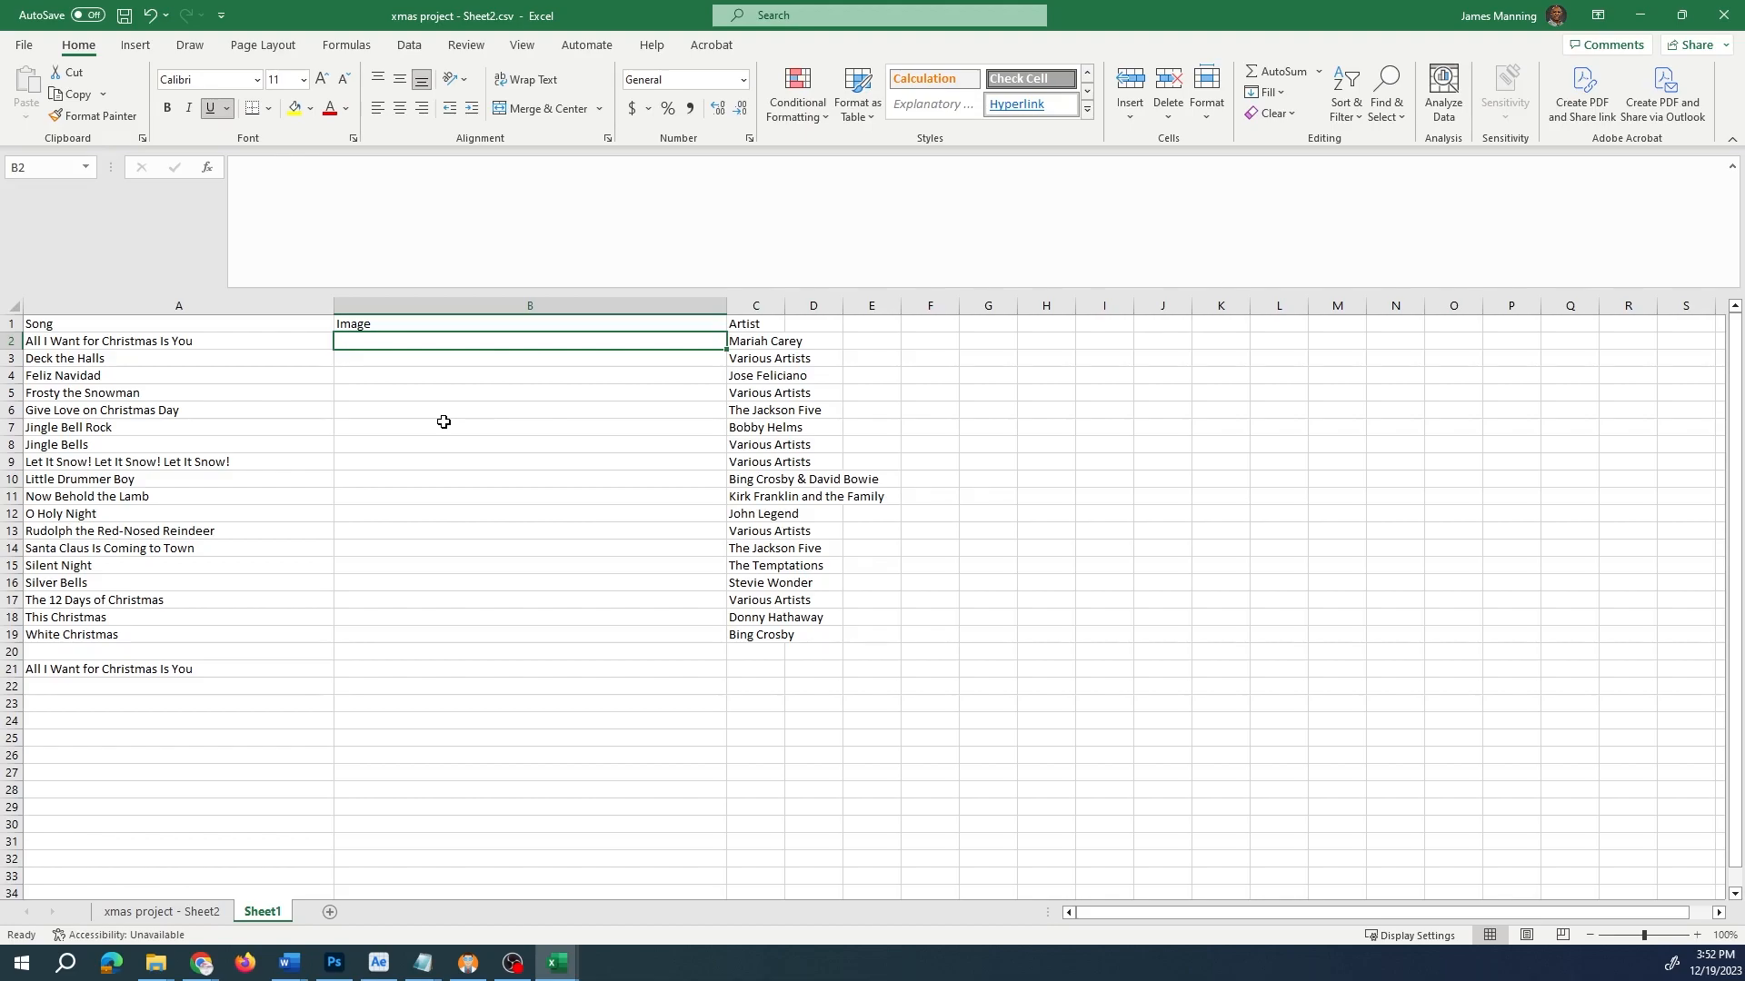
- Copy the song titles in A2:A19 and review the underscored song names in the Claude chat
click(77, 342)
shift+click(95, 636)
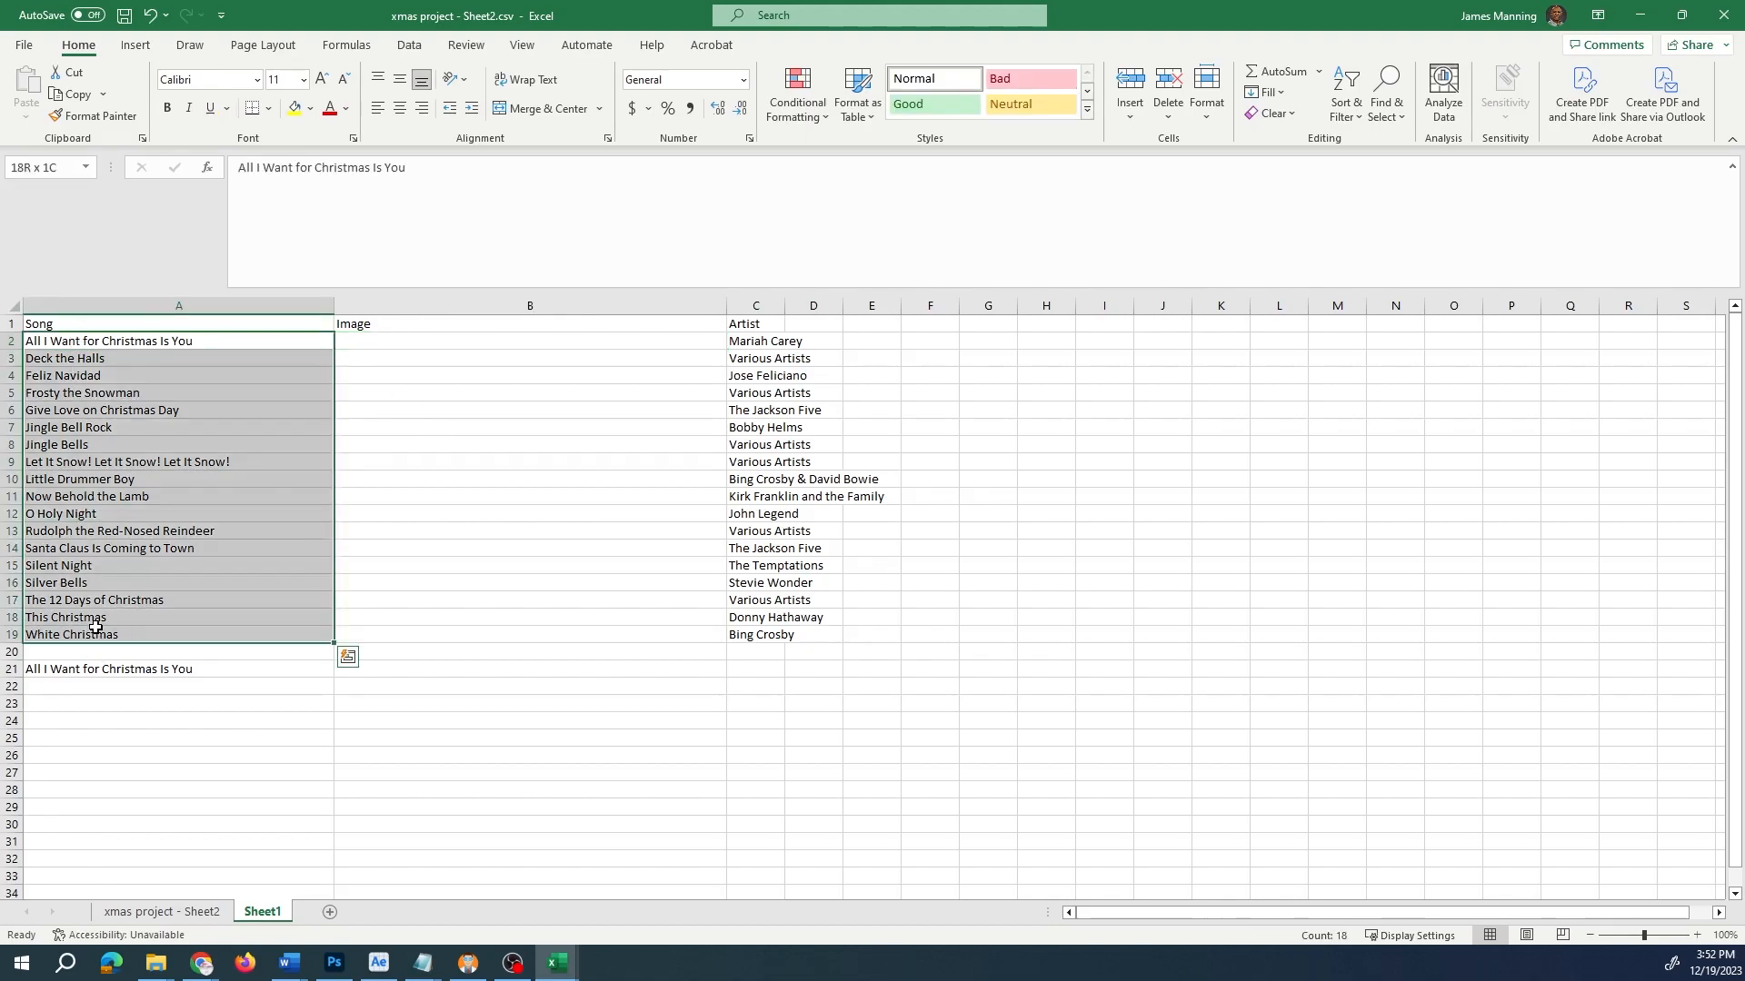
key(ctrl+c)
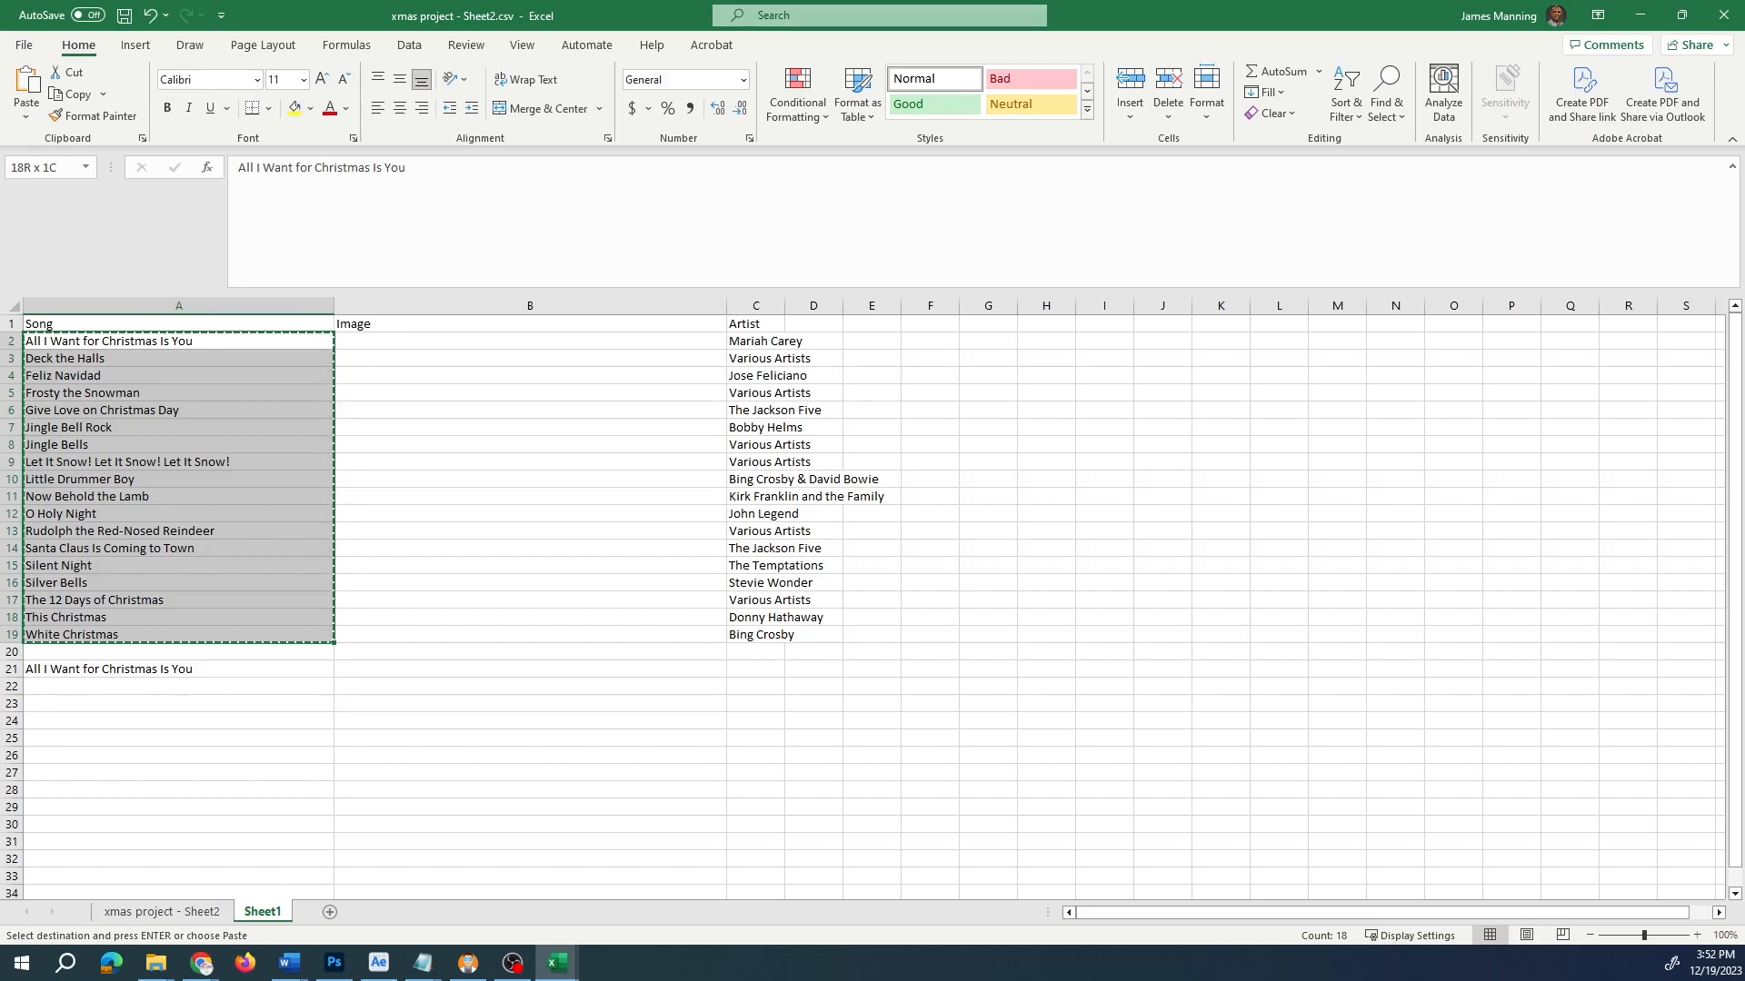
key(alt+Tab)
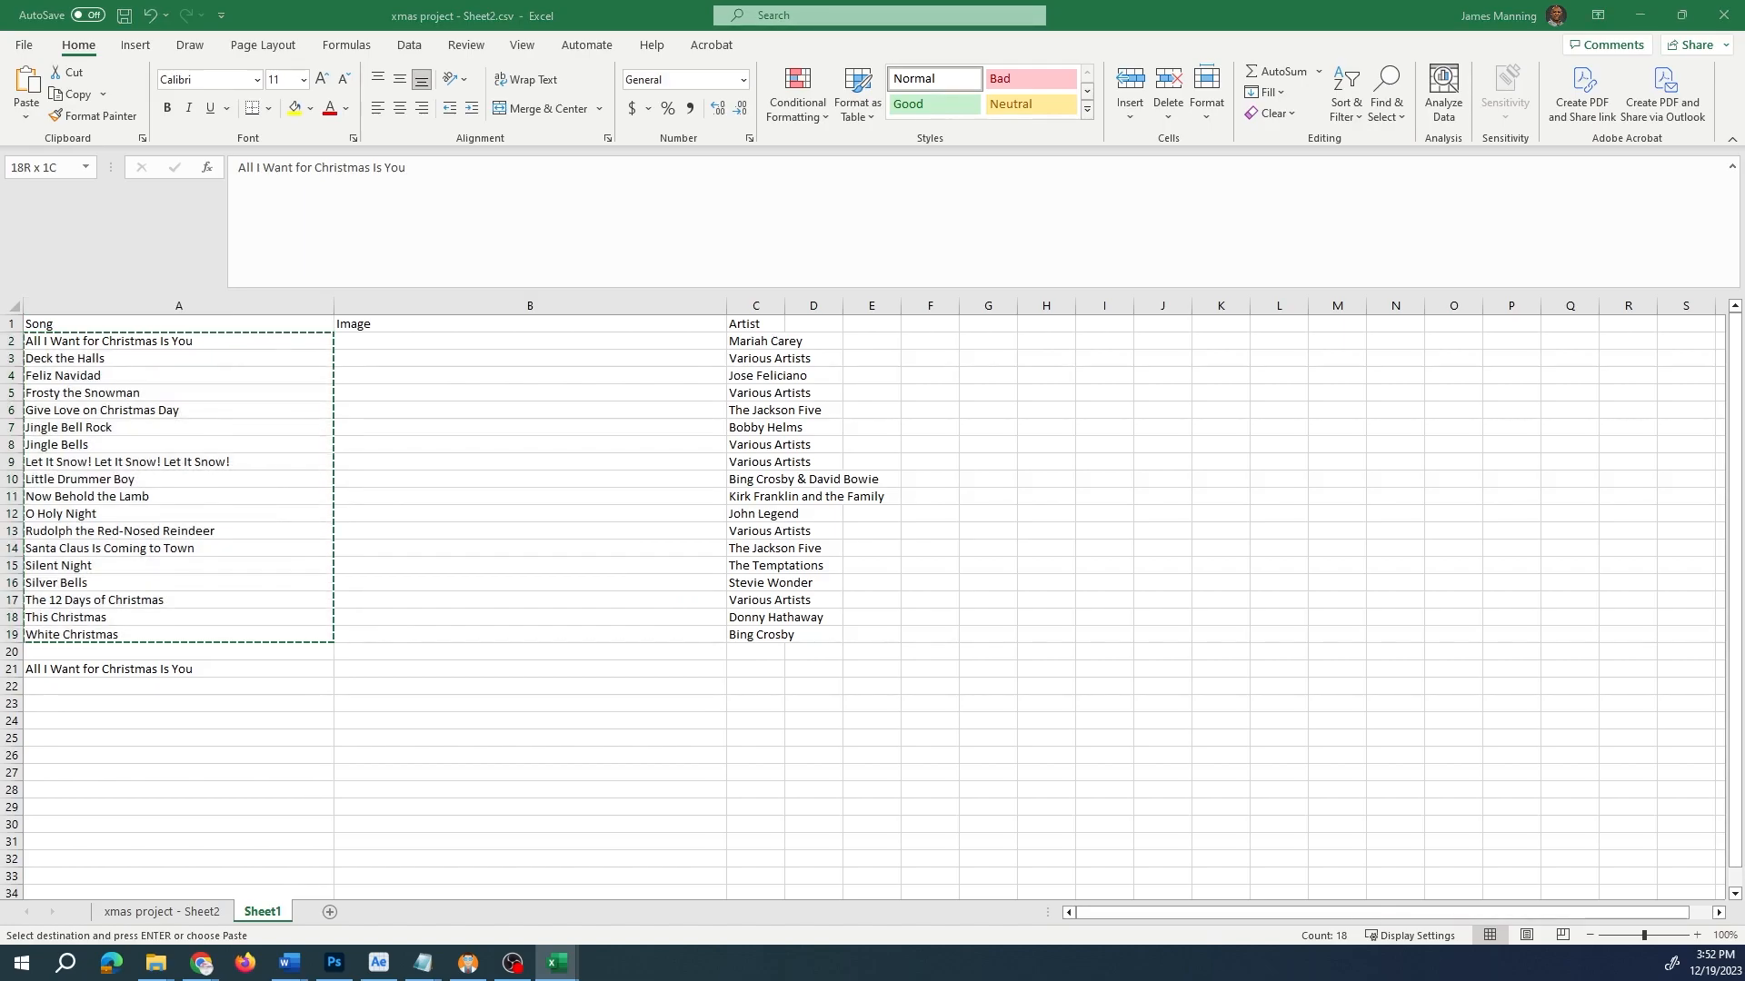
key(alt+Tab)
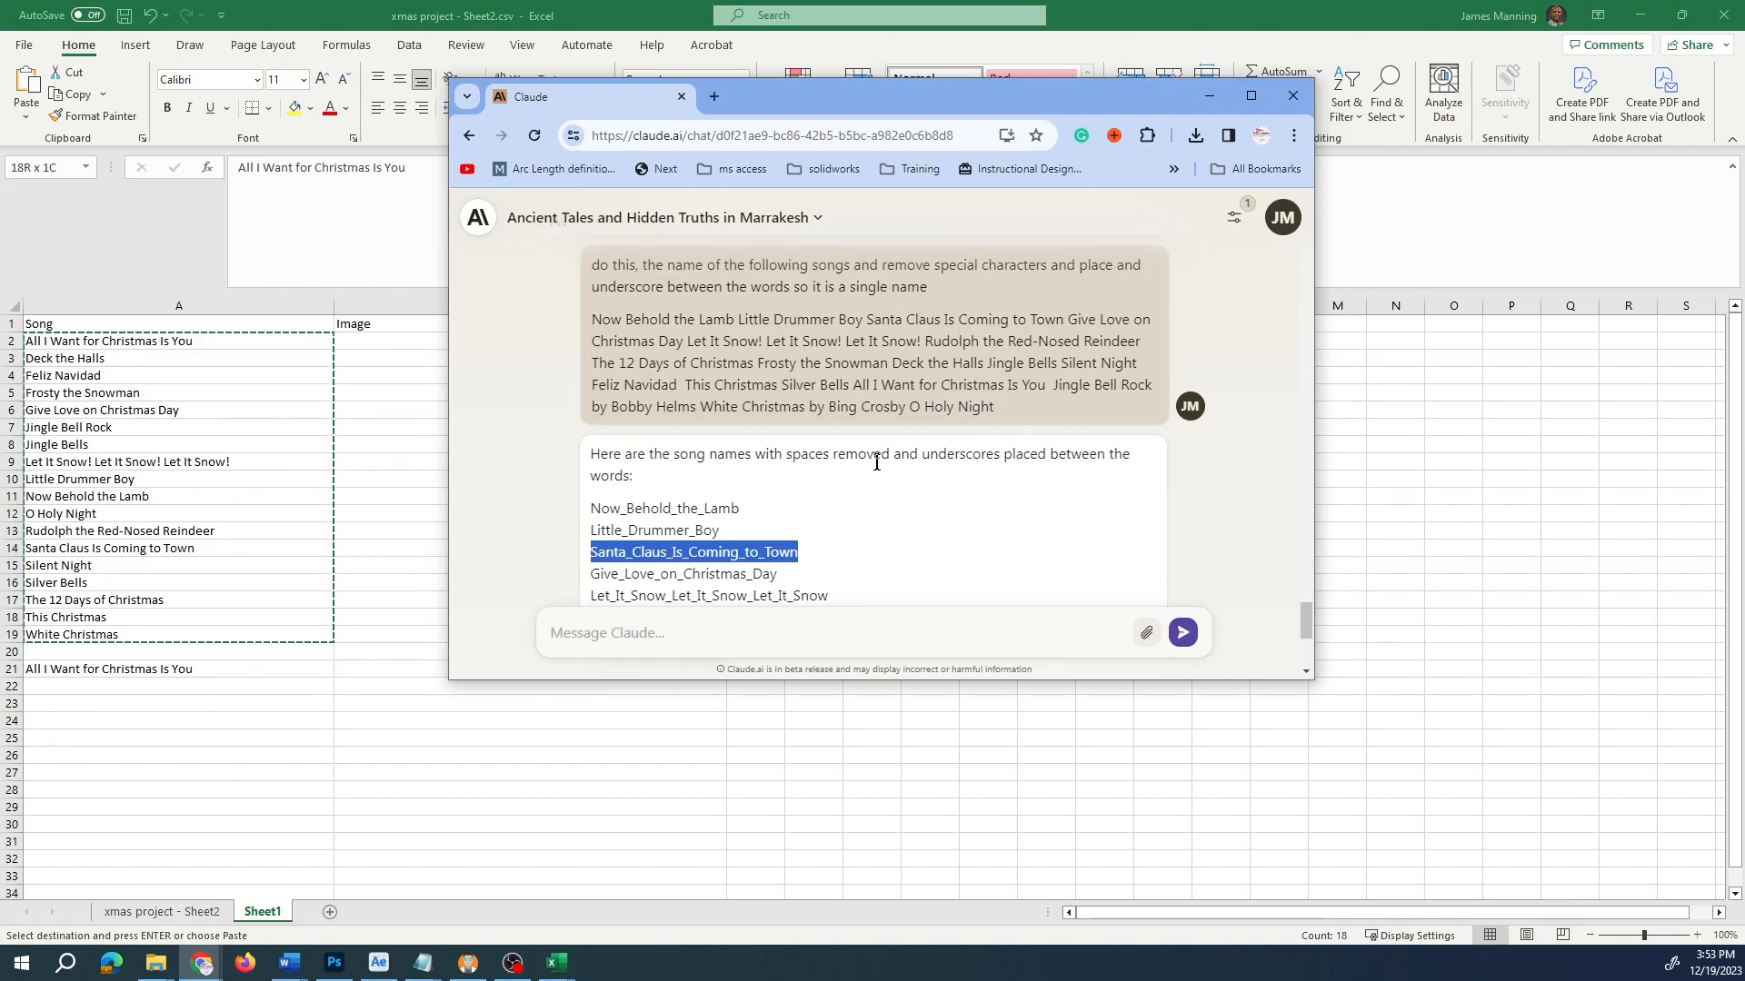
scroll(862, 442, down, 4)
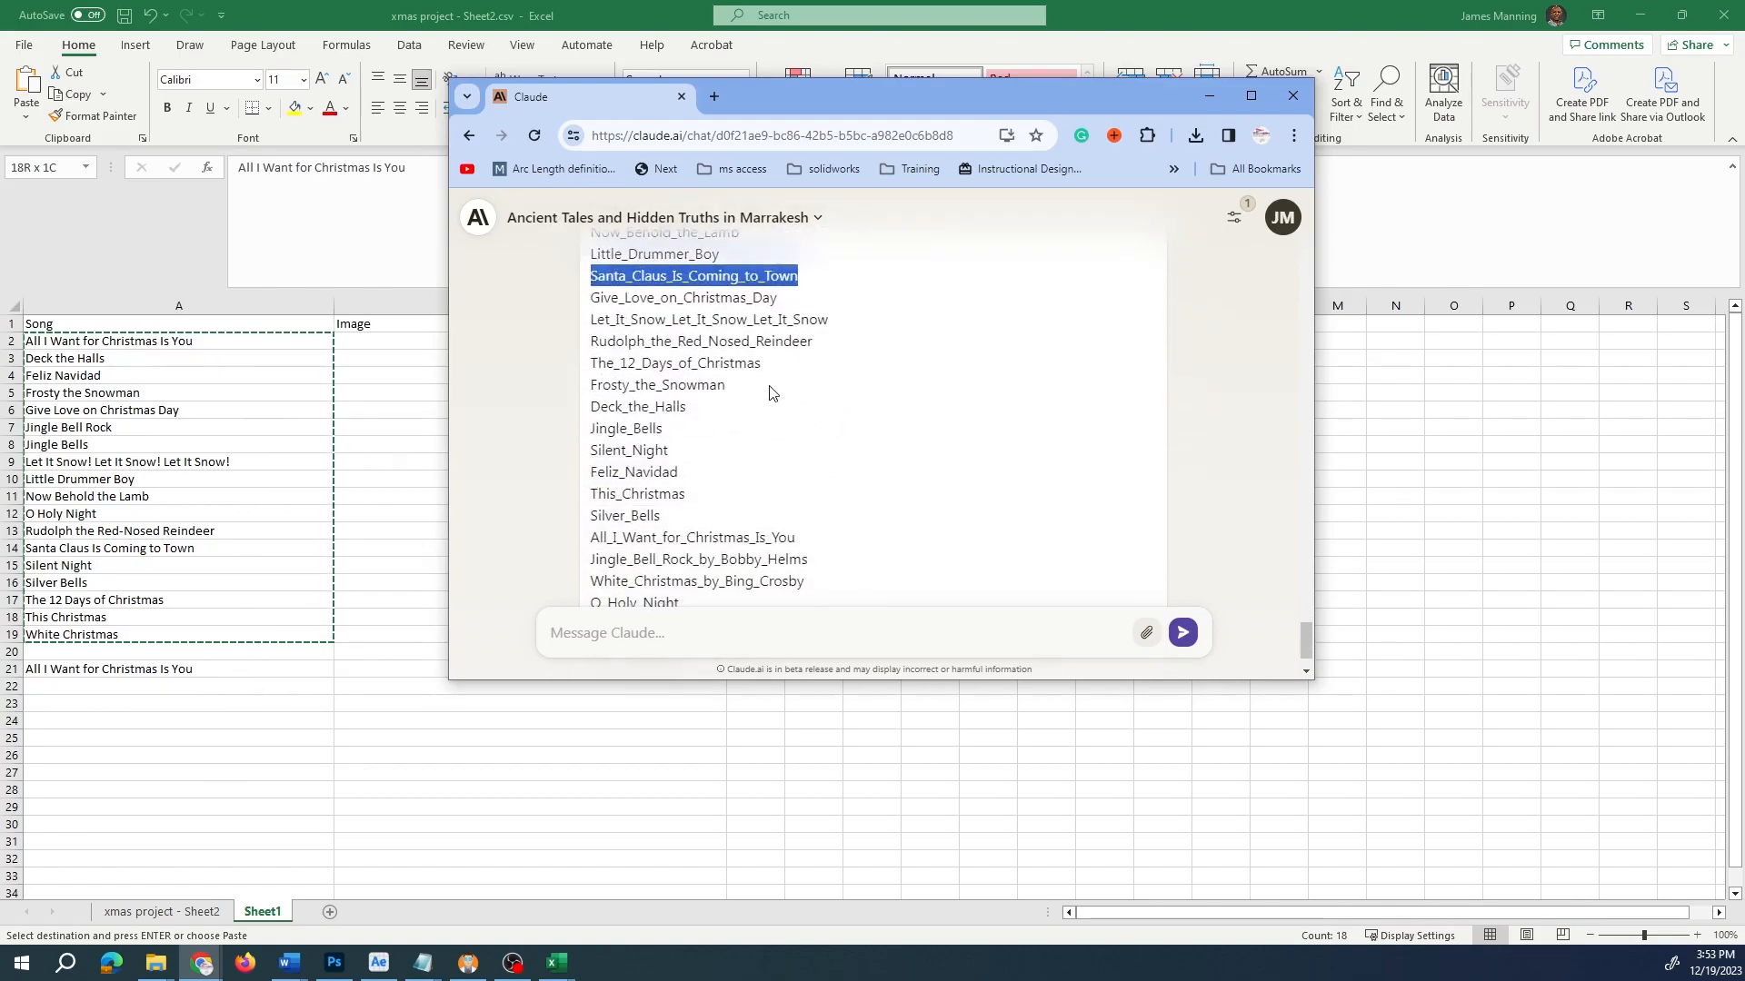
scroll(769, 396, up, 1)
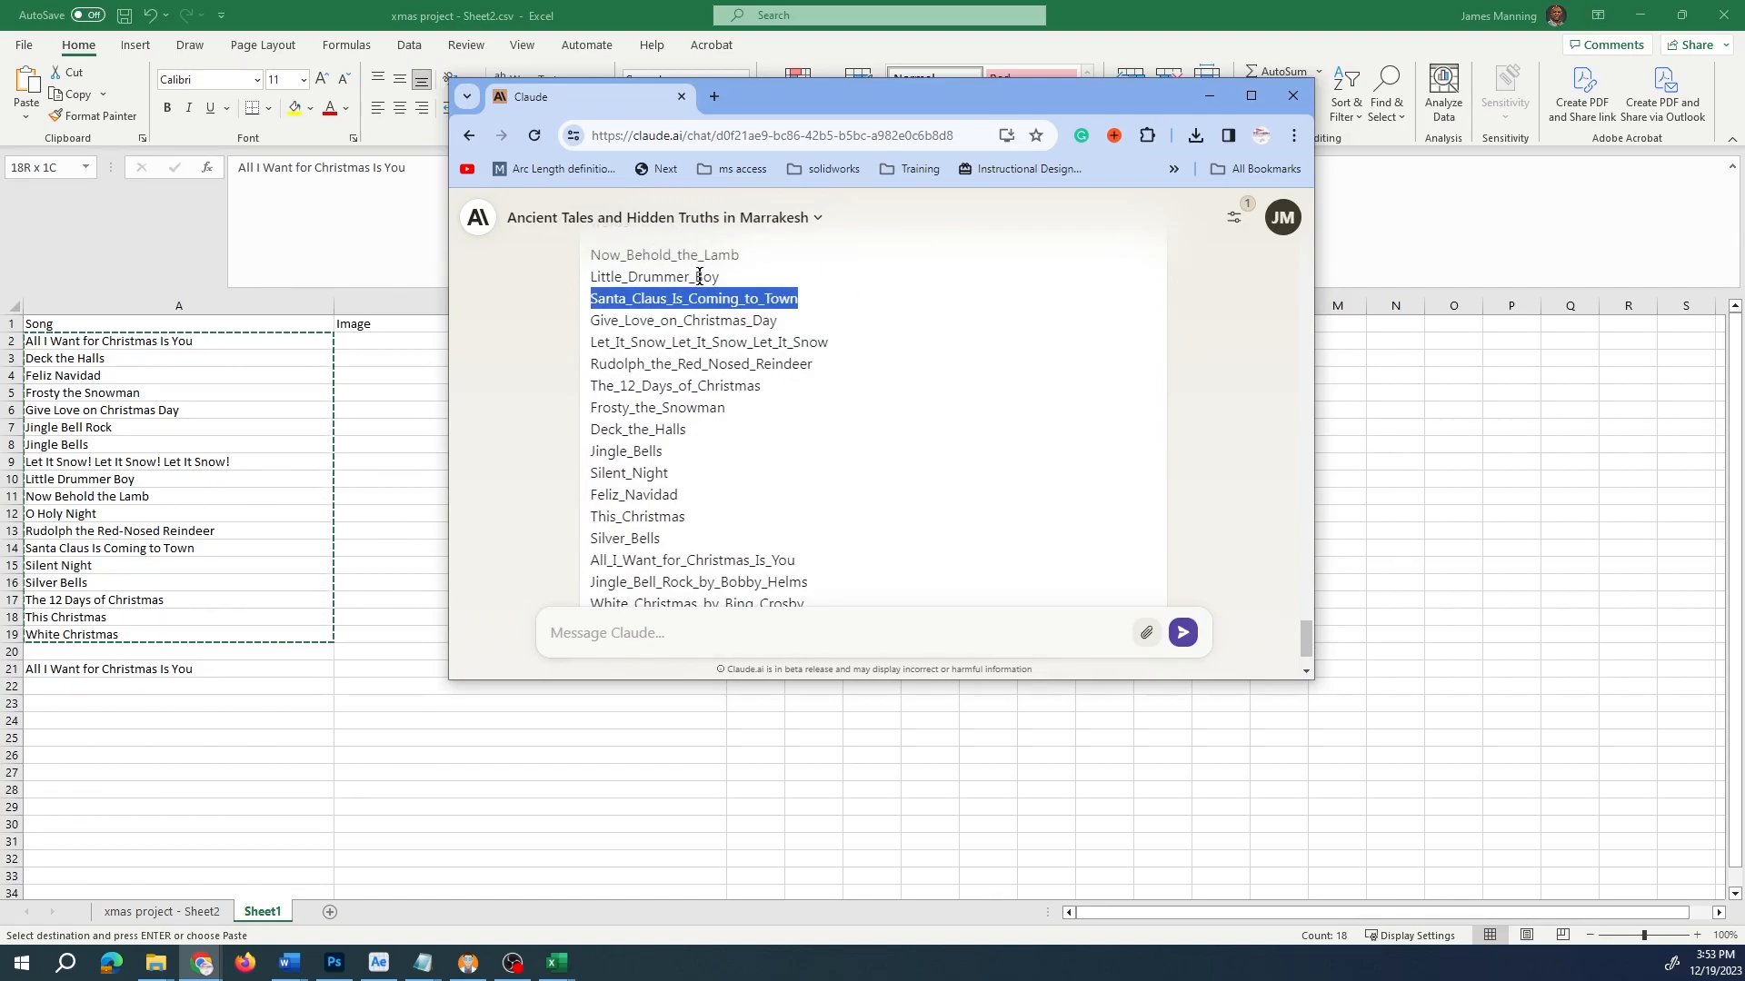
- Delete the extra image "Frosty the Snowman'. This digital ill.png" from the "christmas prject" folder in File Explorer
click(156, 963)
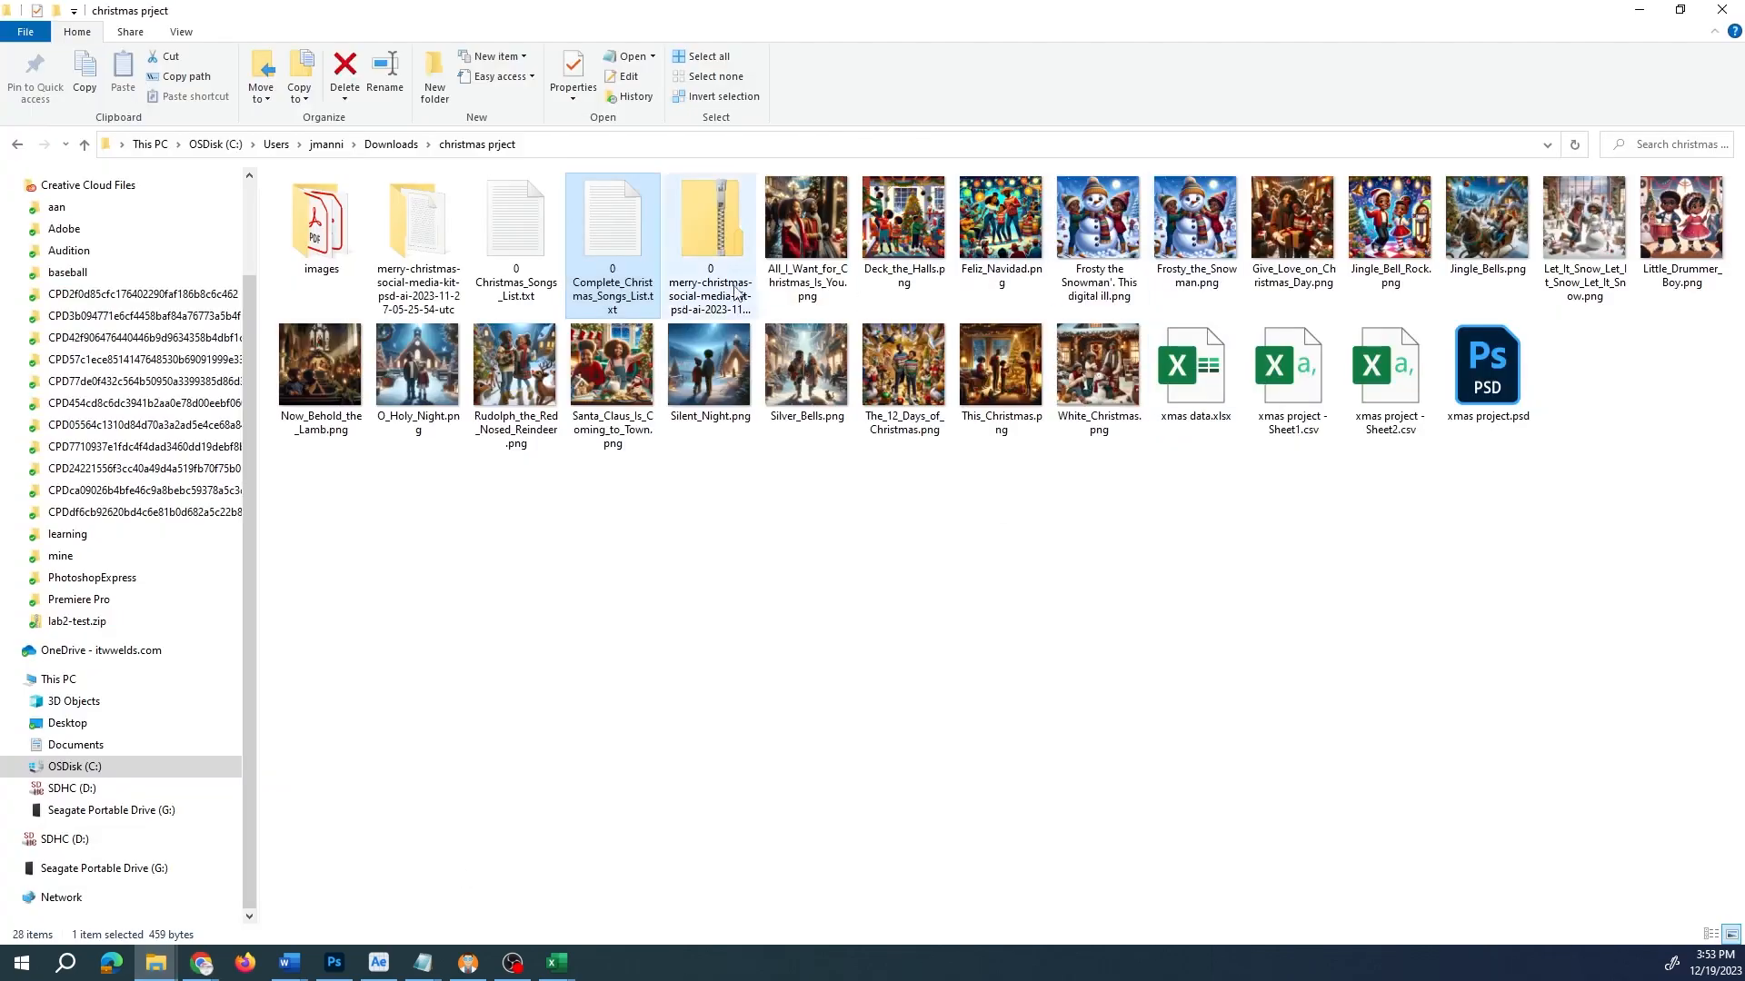
click(1096, 205)
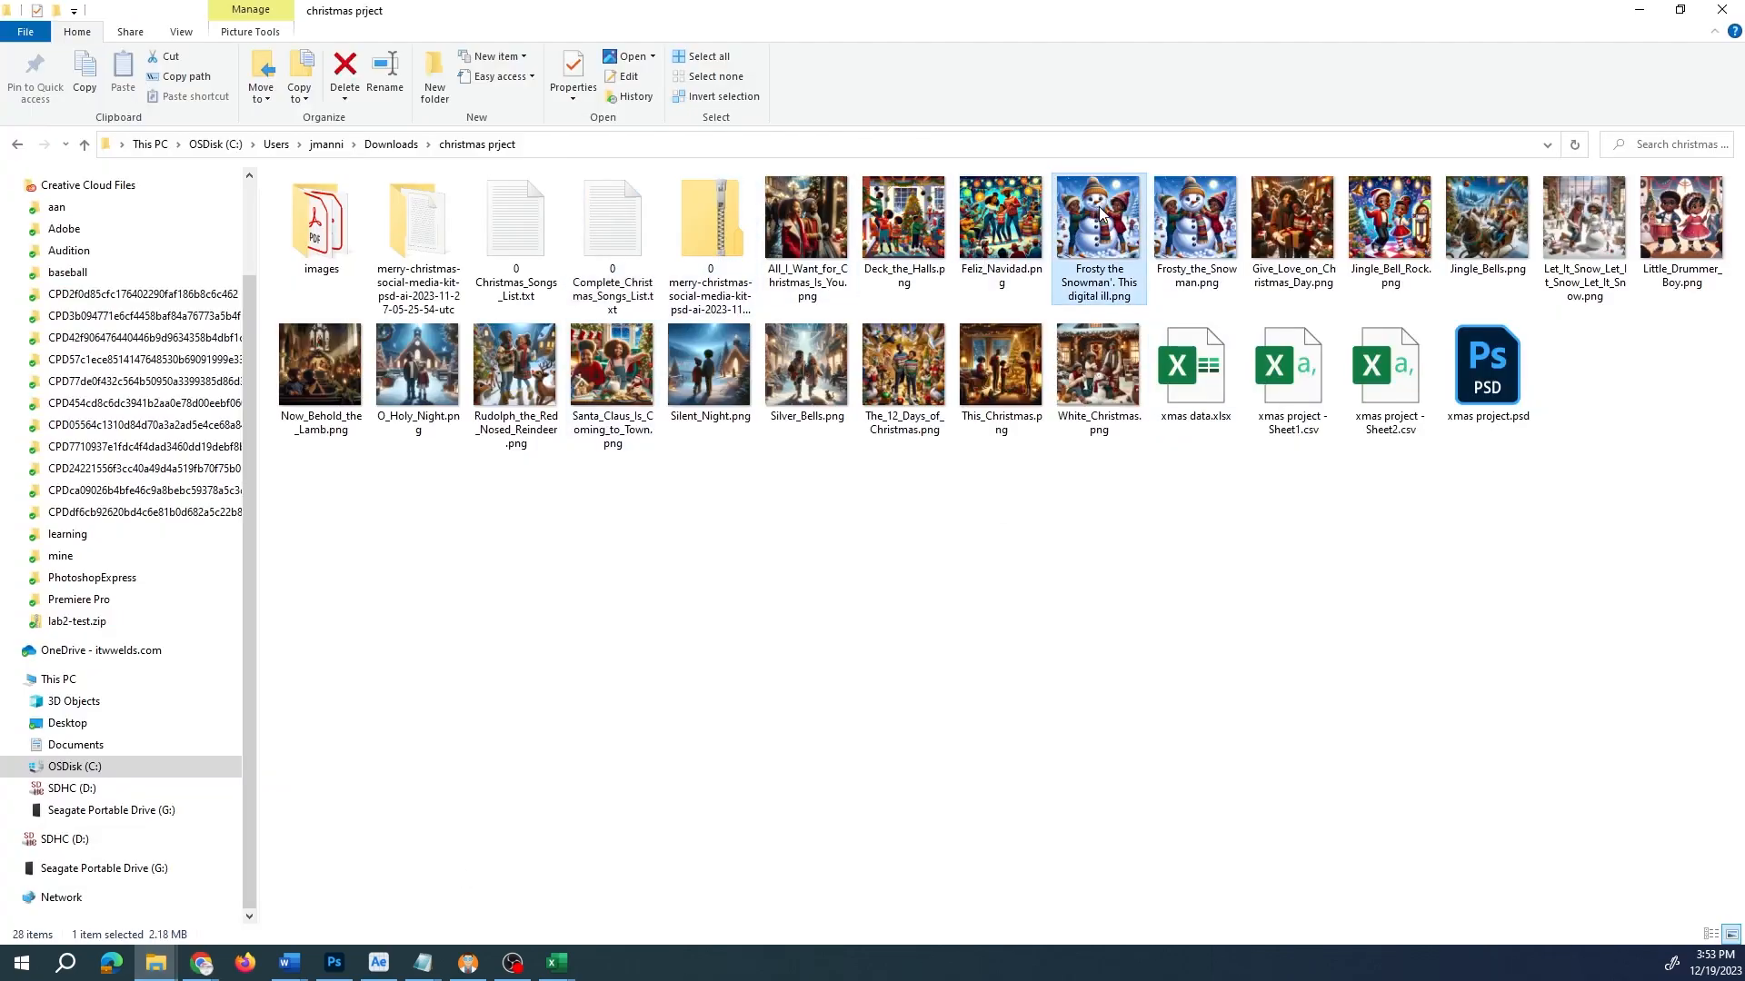
key(Delete)
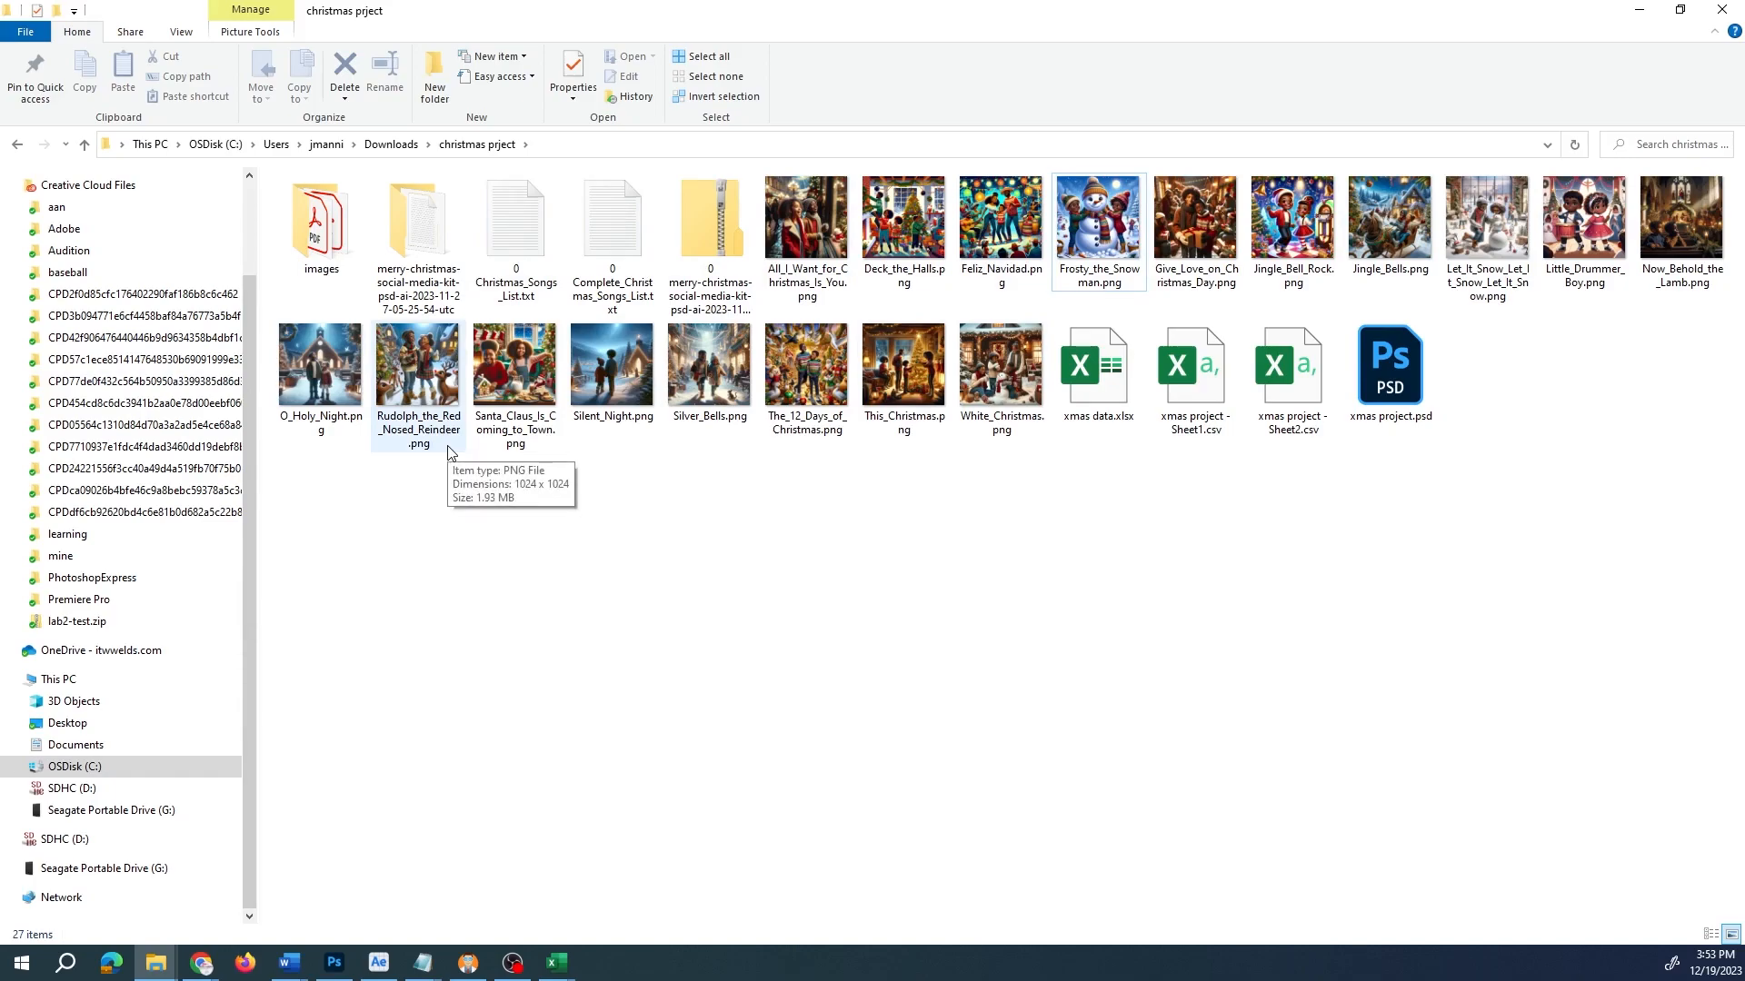
click(818, 227)
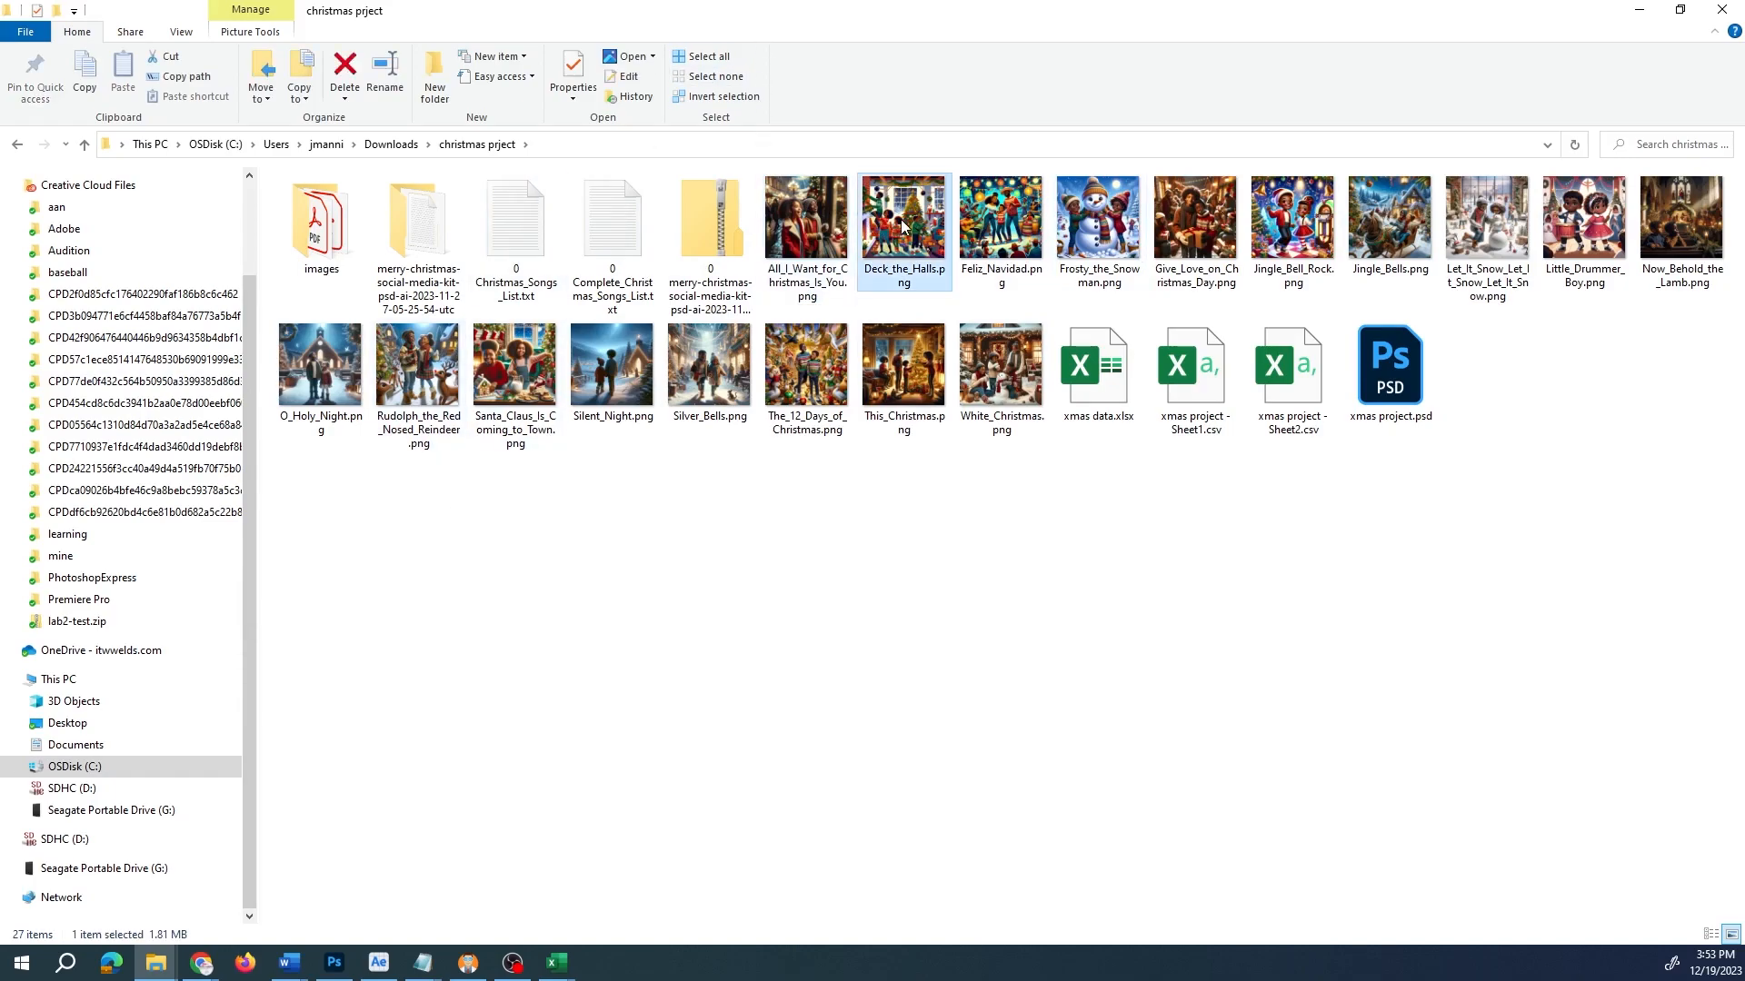
click(928, 589)
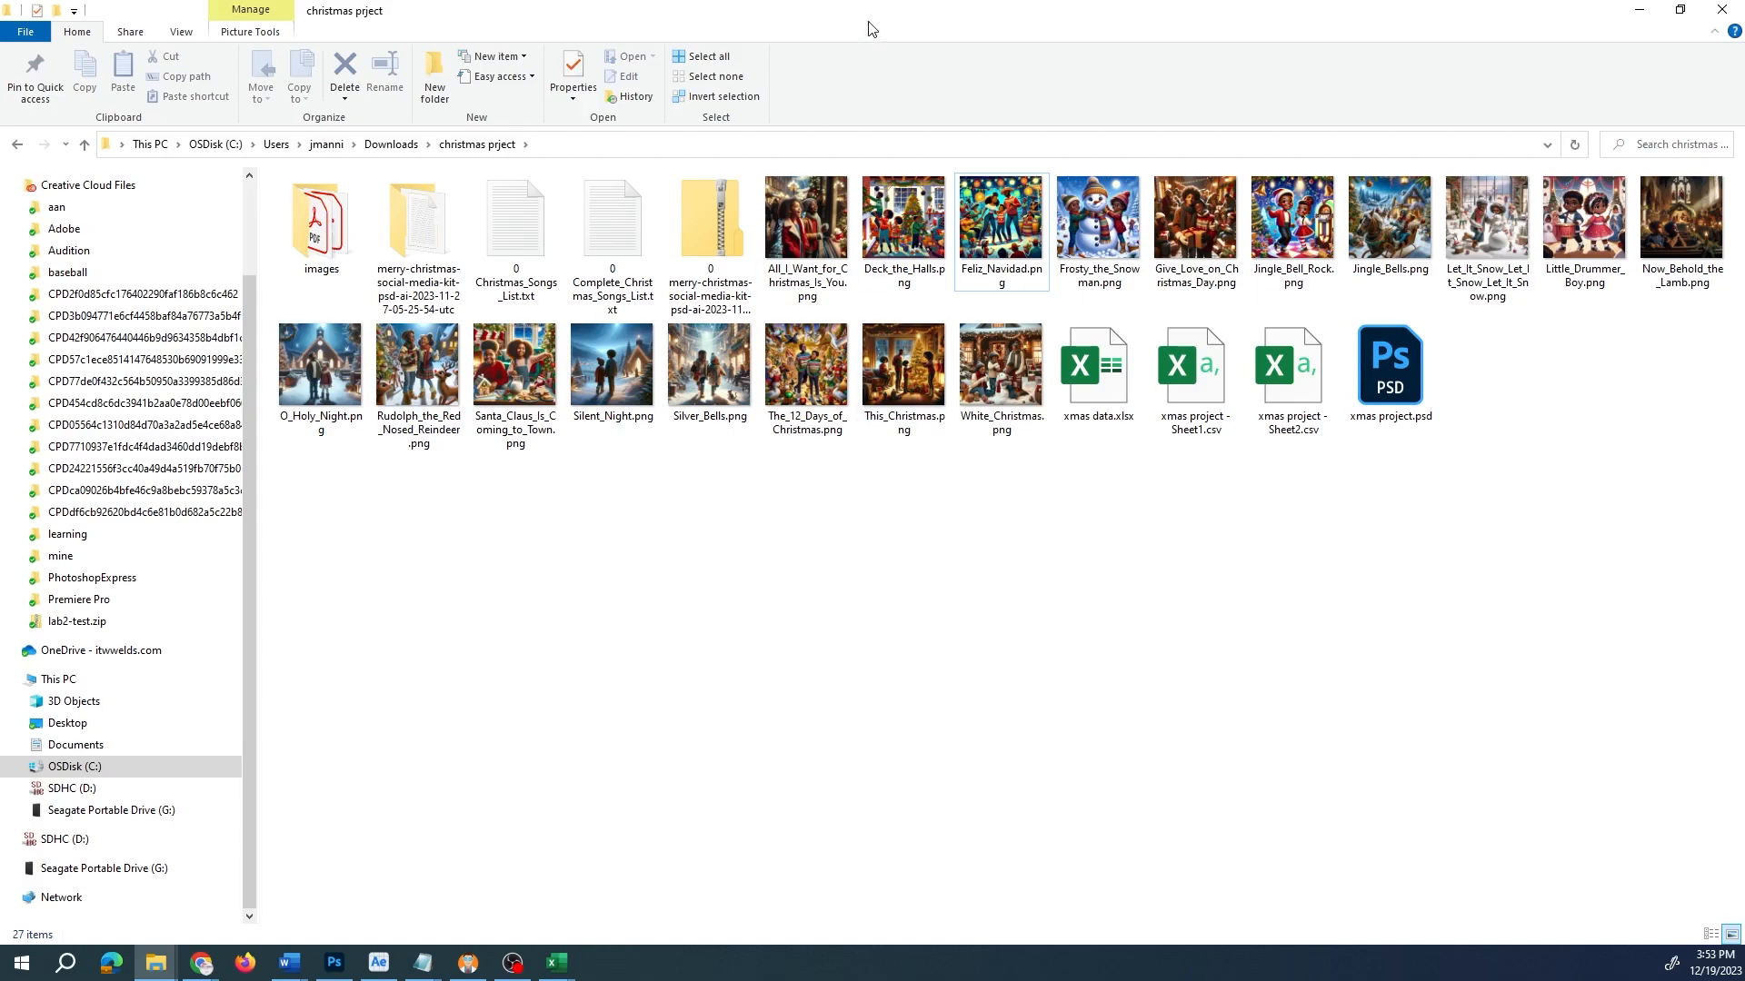
- Show the files in the "christmas prject" folder in the Details layout
click(816, 198)
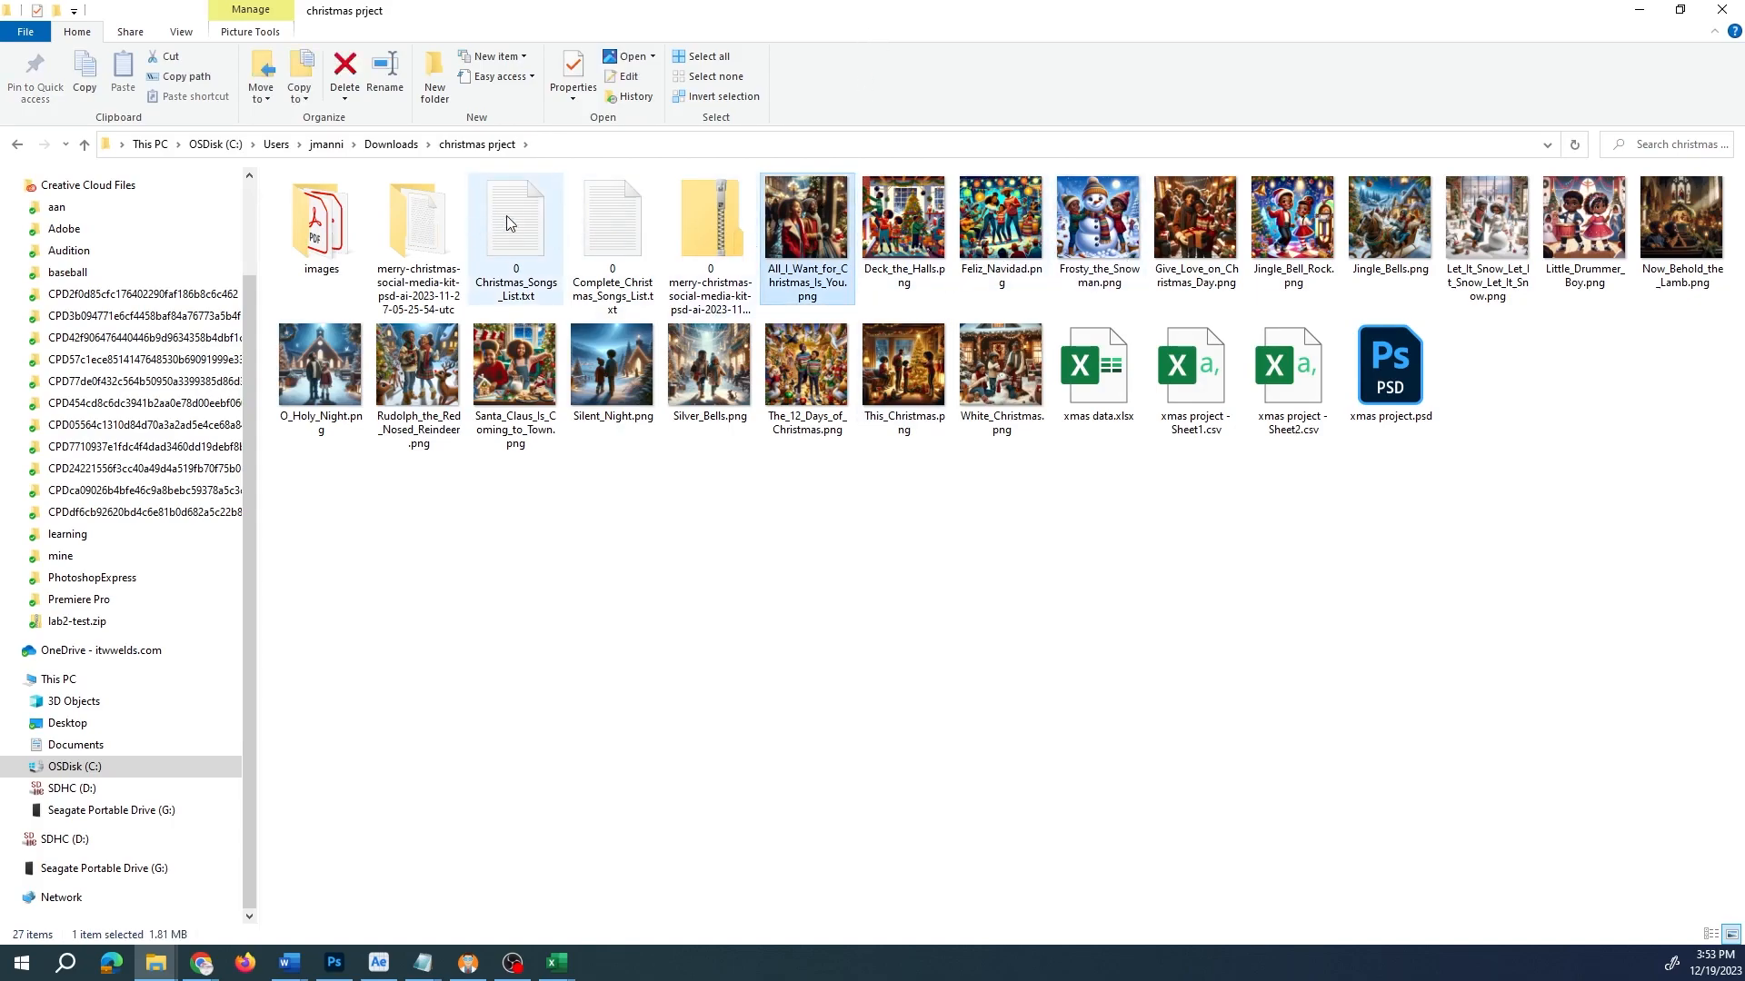
click(186, 35)
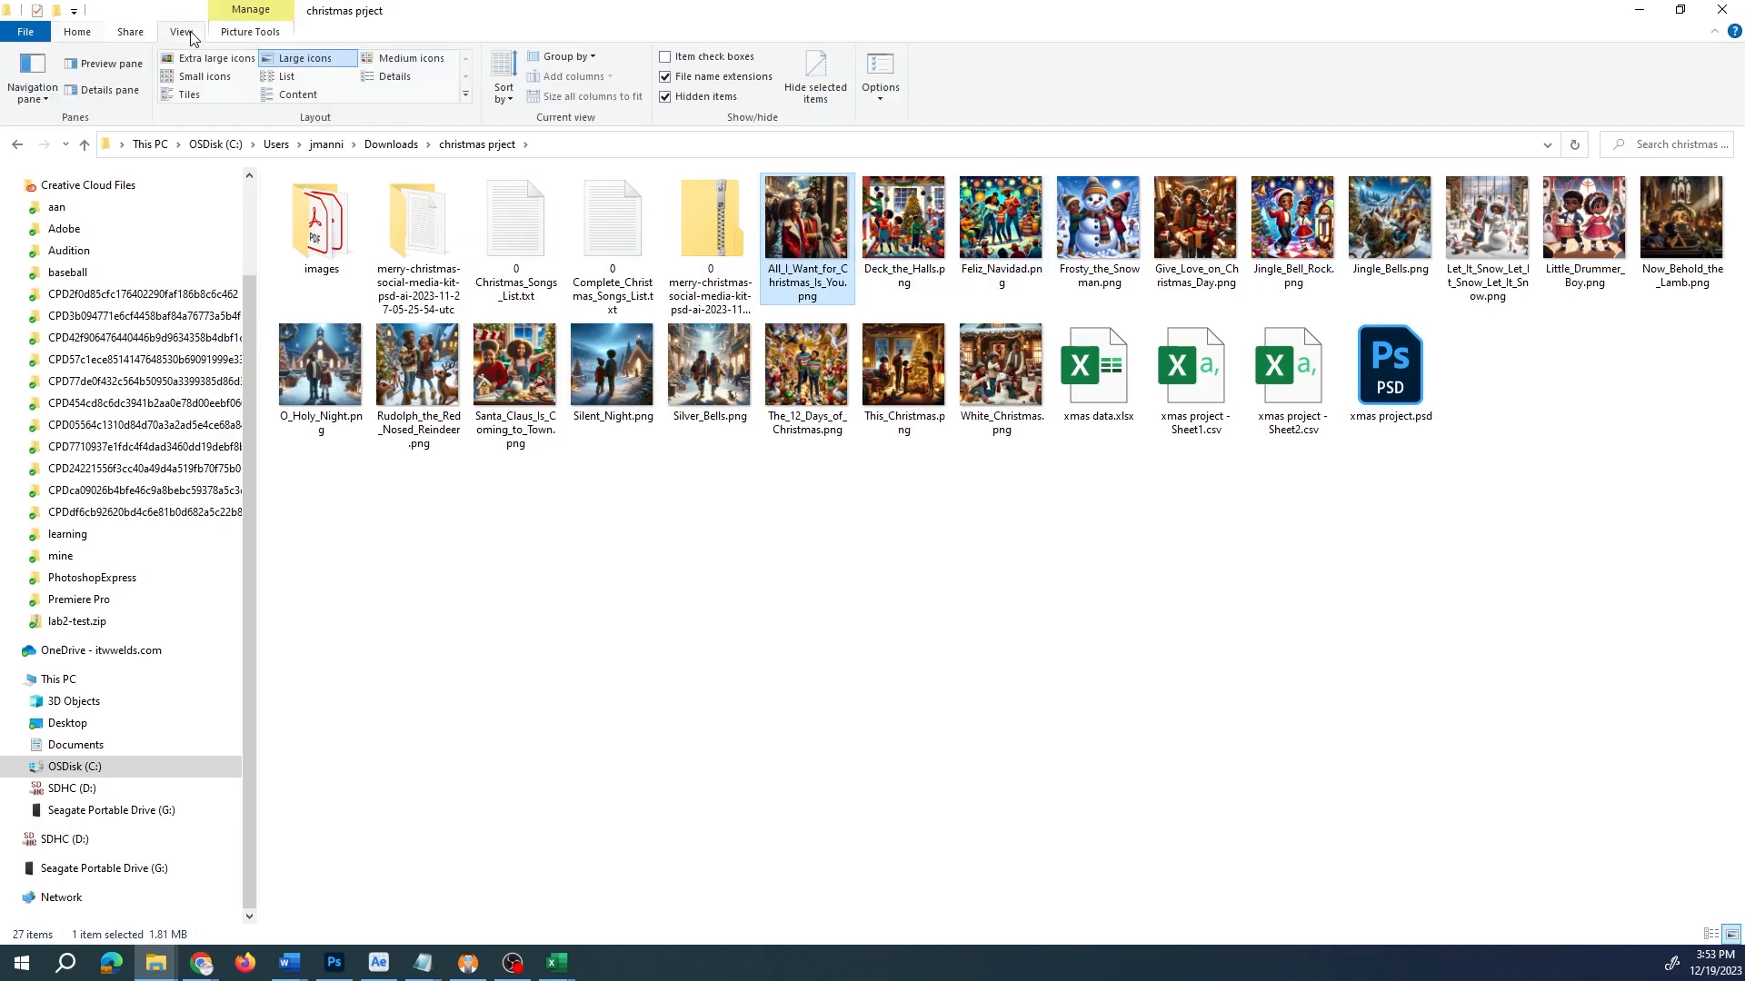
click(396, 77)
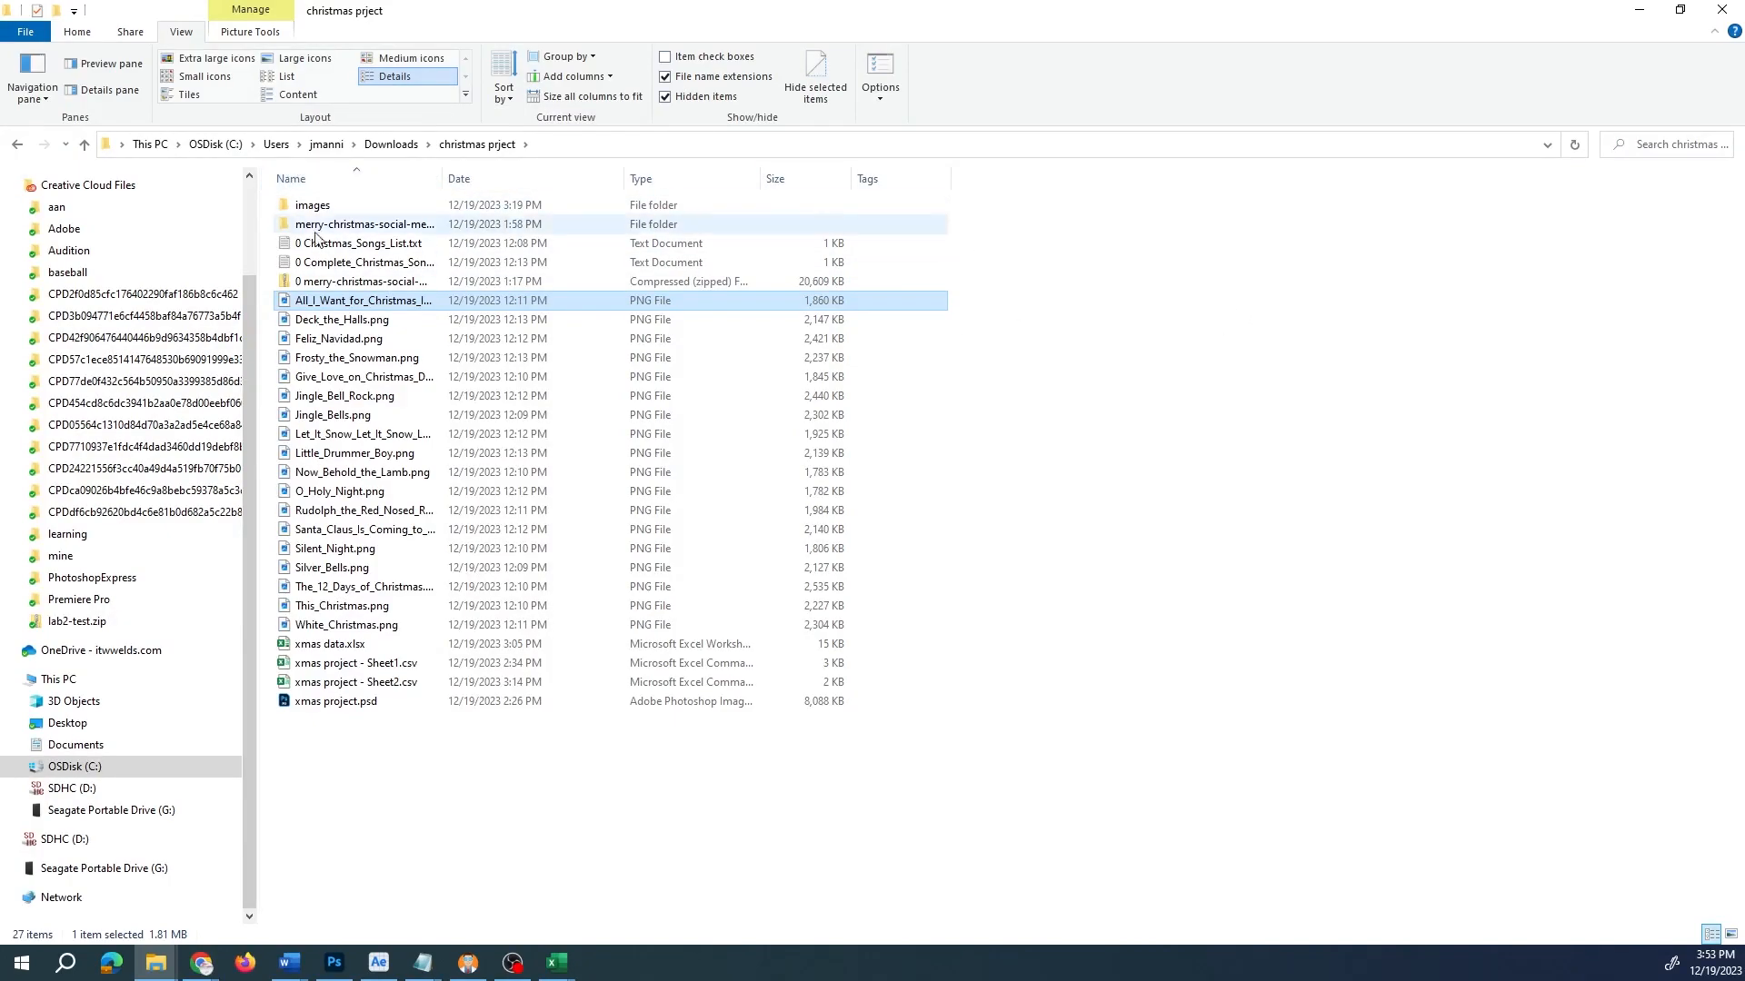
double_click(804, 27)
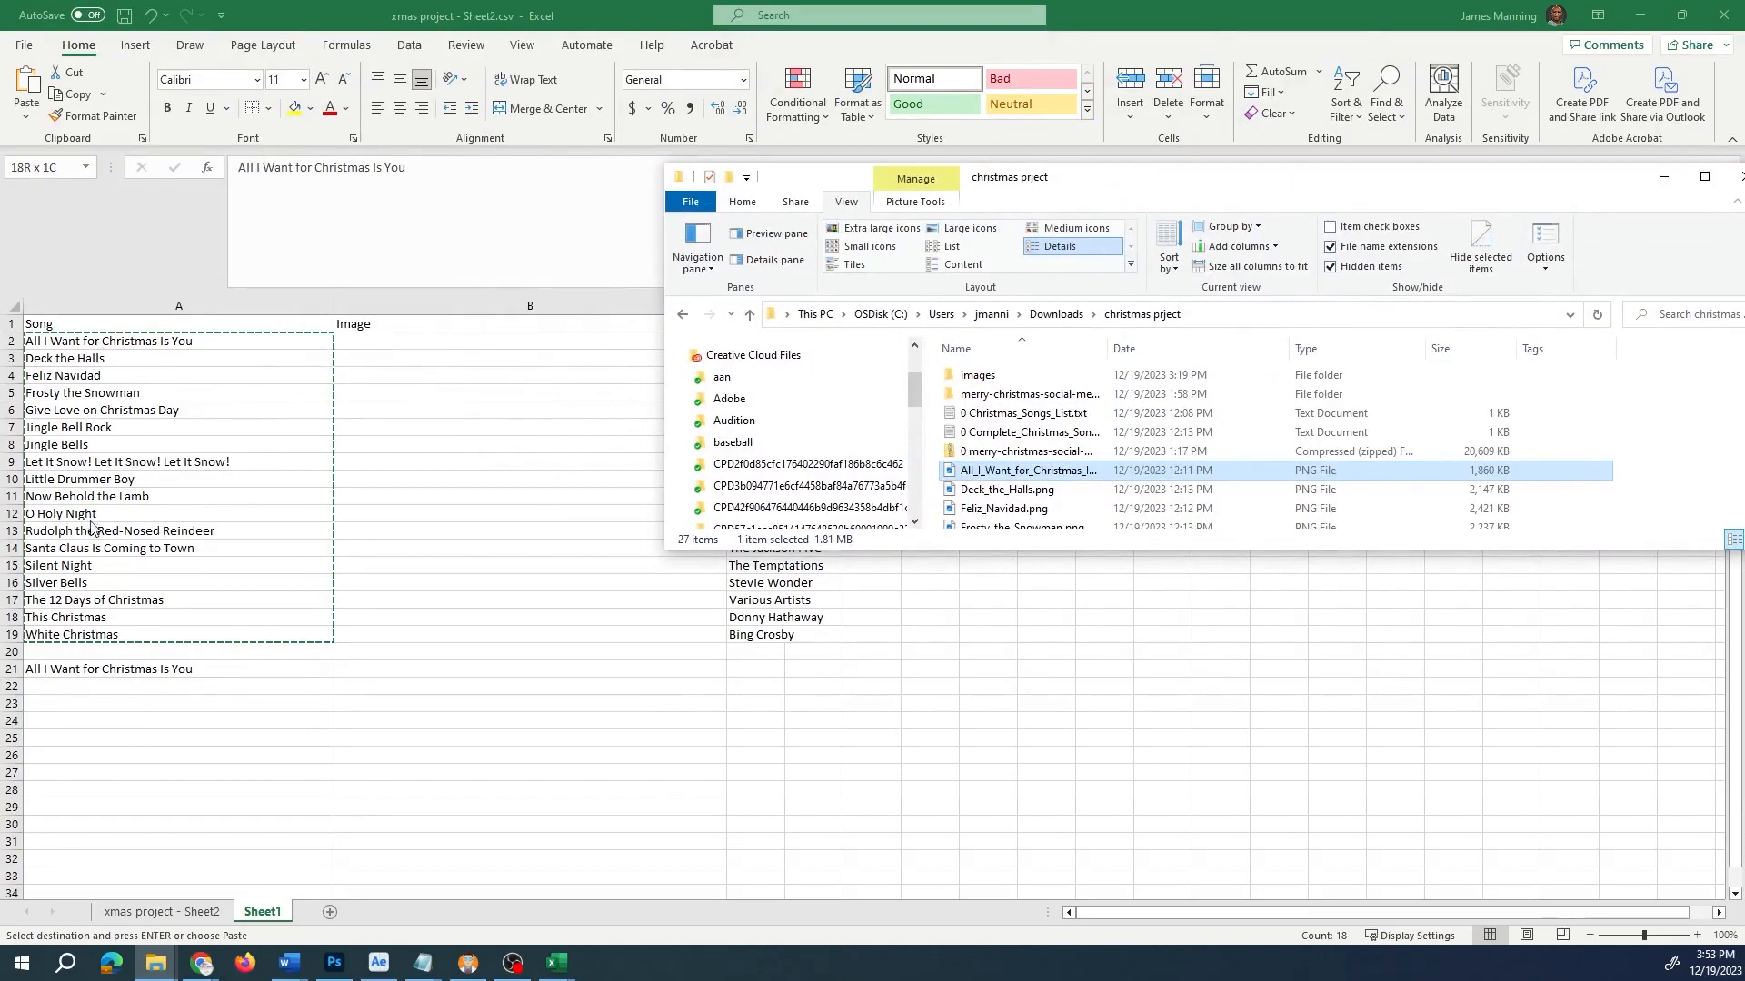
double_click(1091, 177)
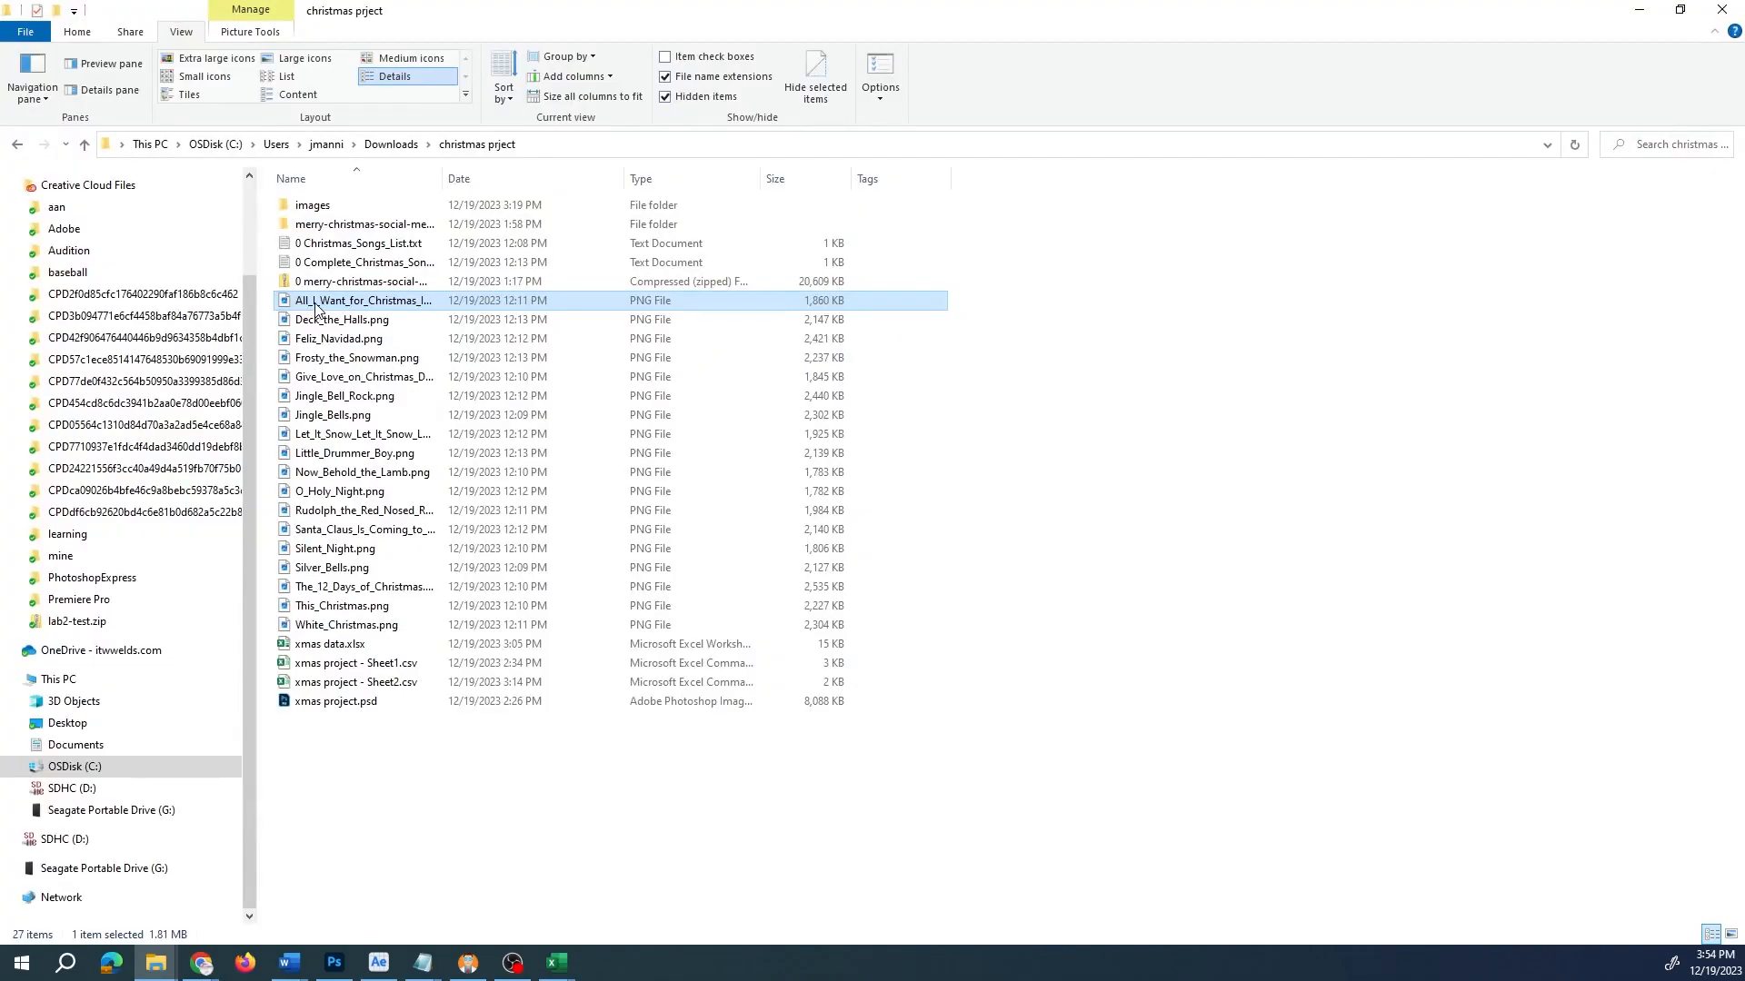
click(320, 306)
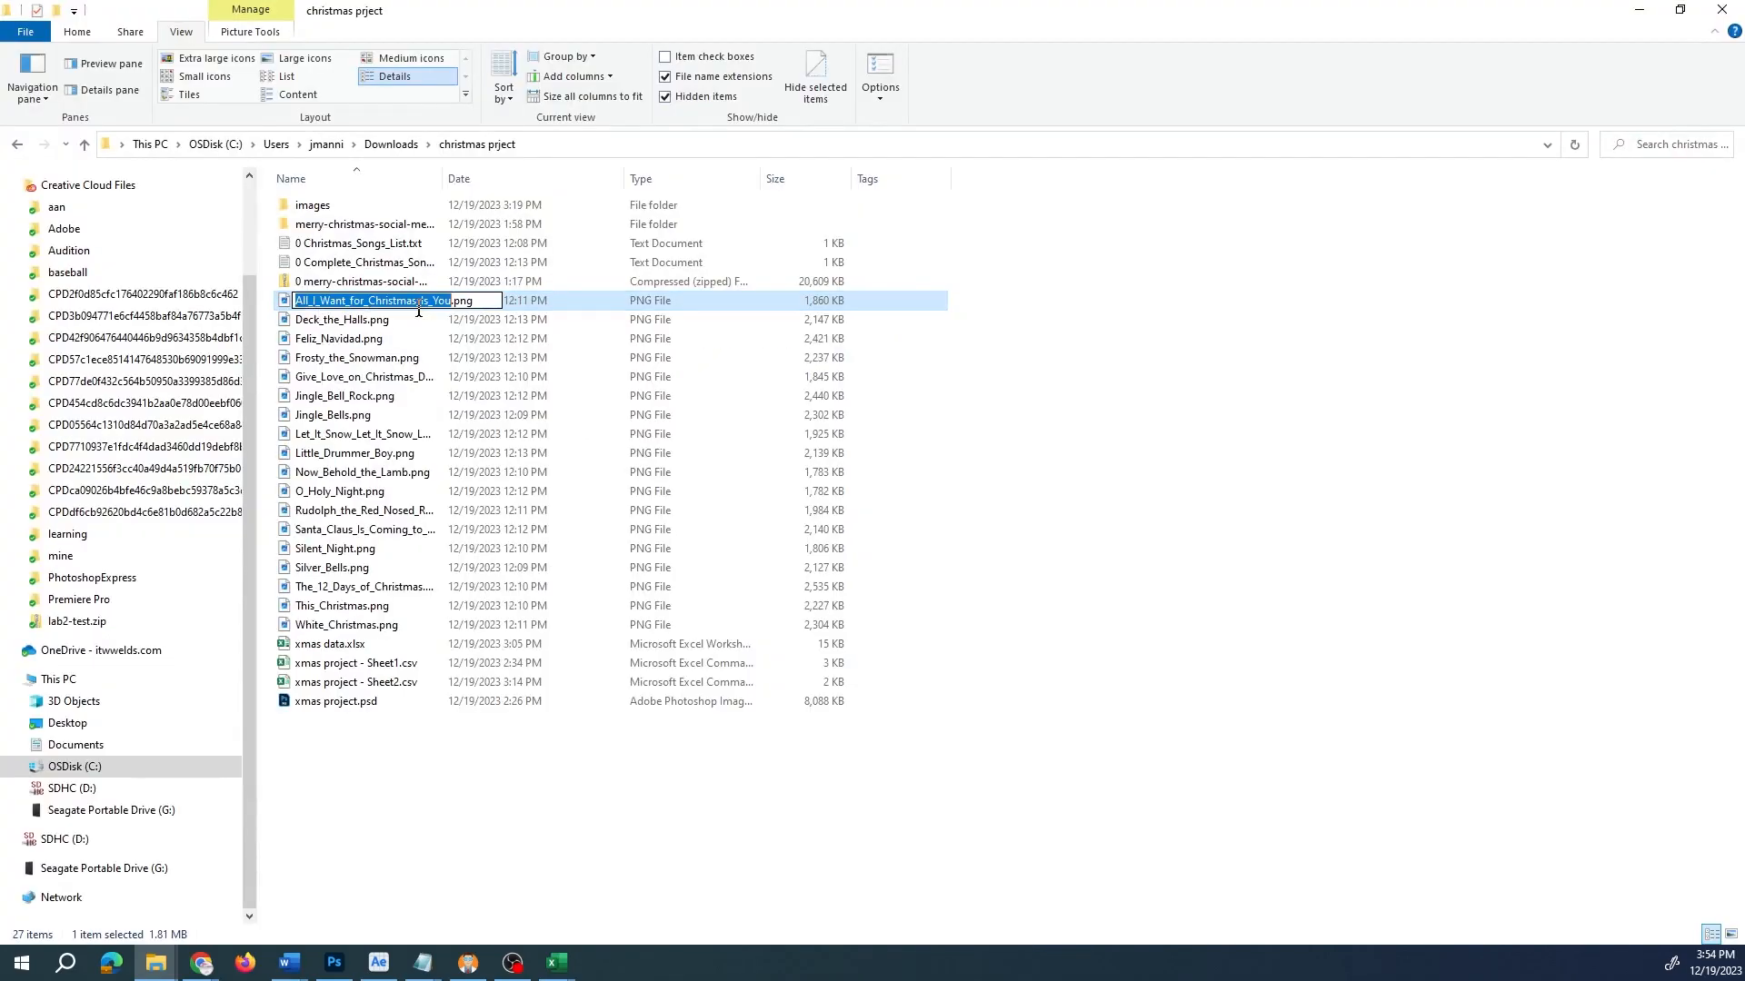
click(265, 346)
click(287, 303)
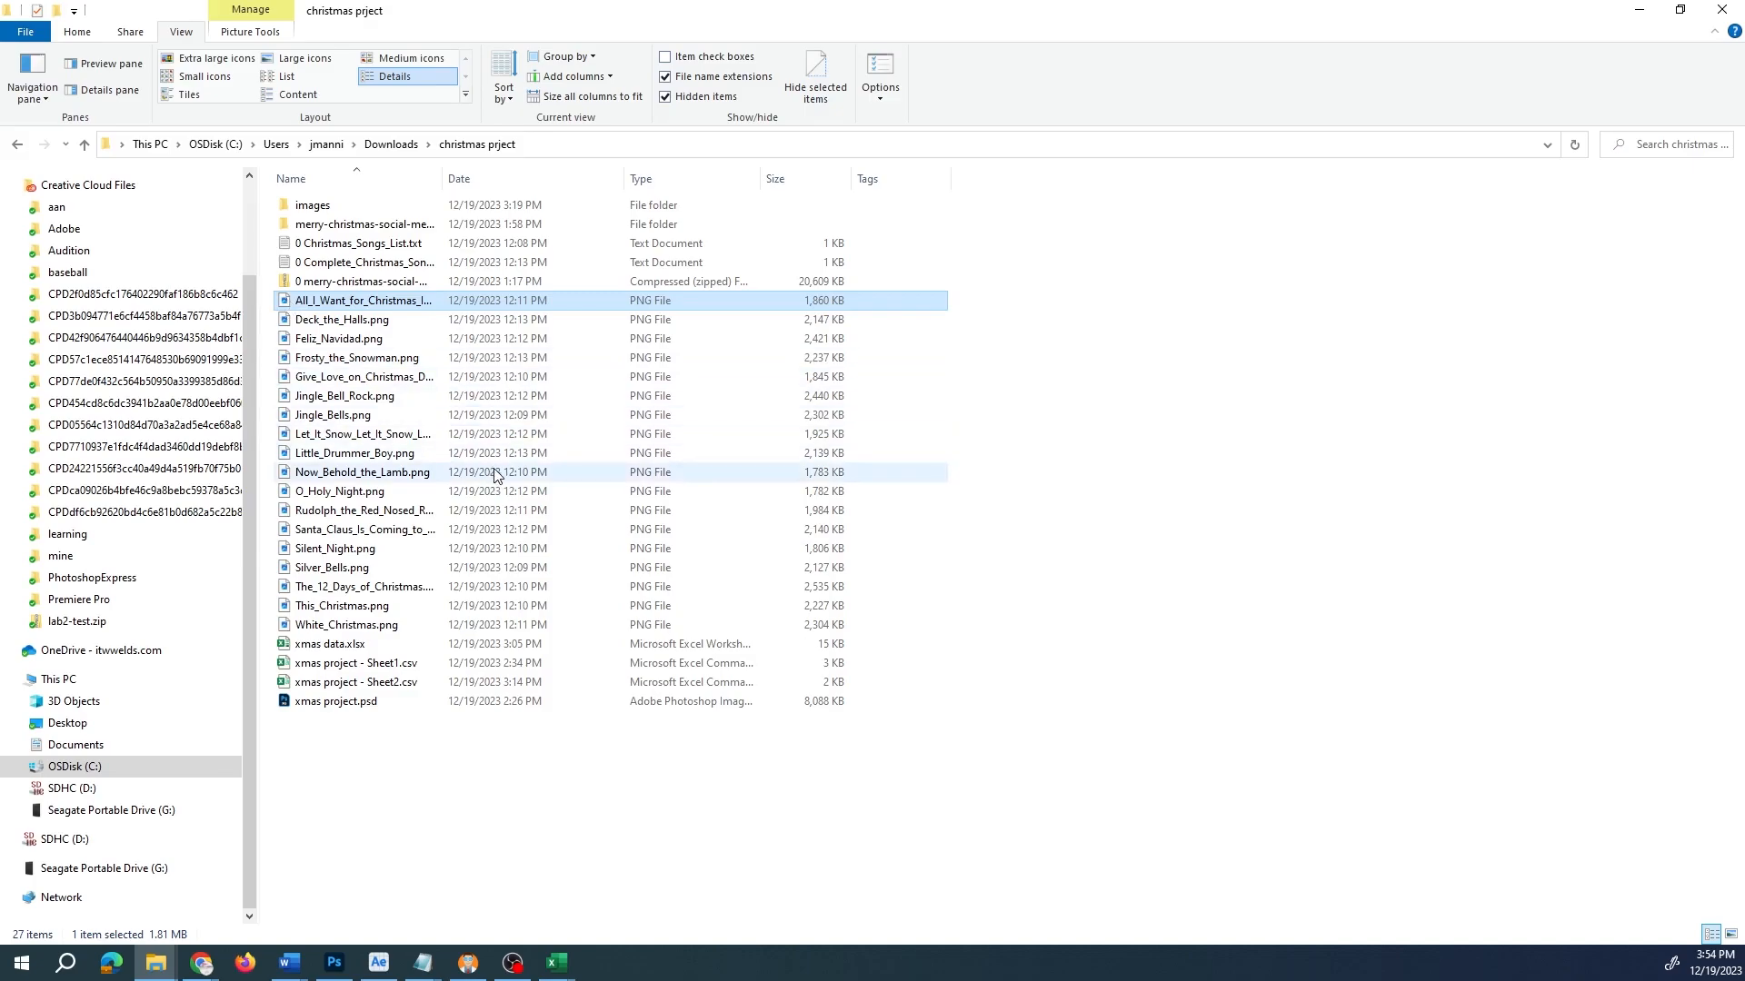
shift+click(285, 630)
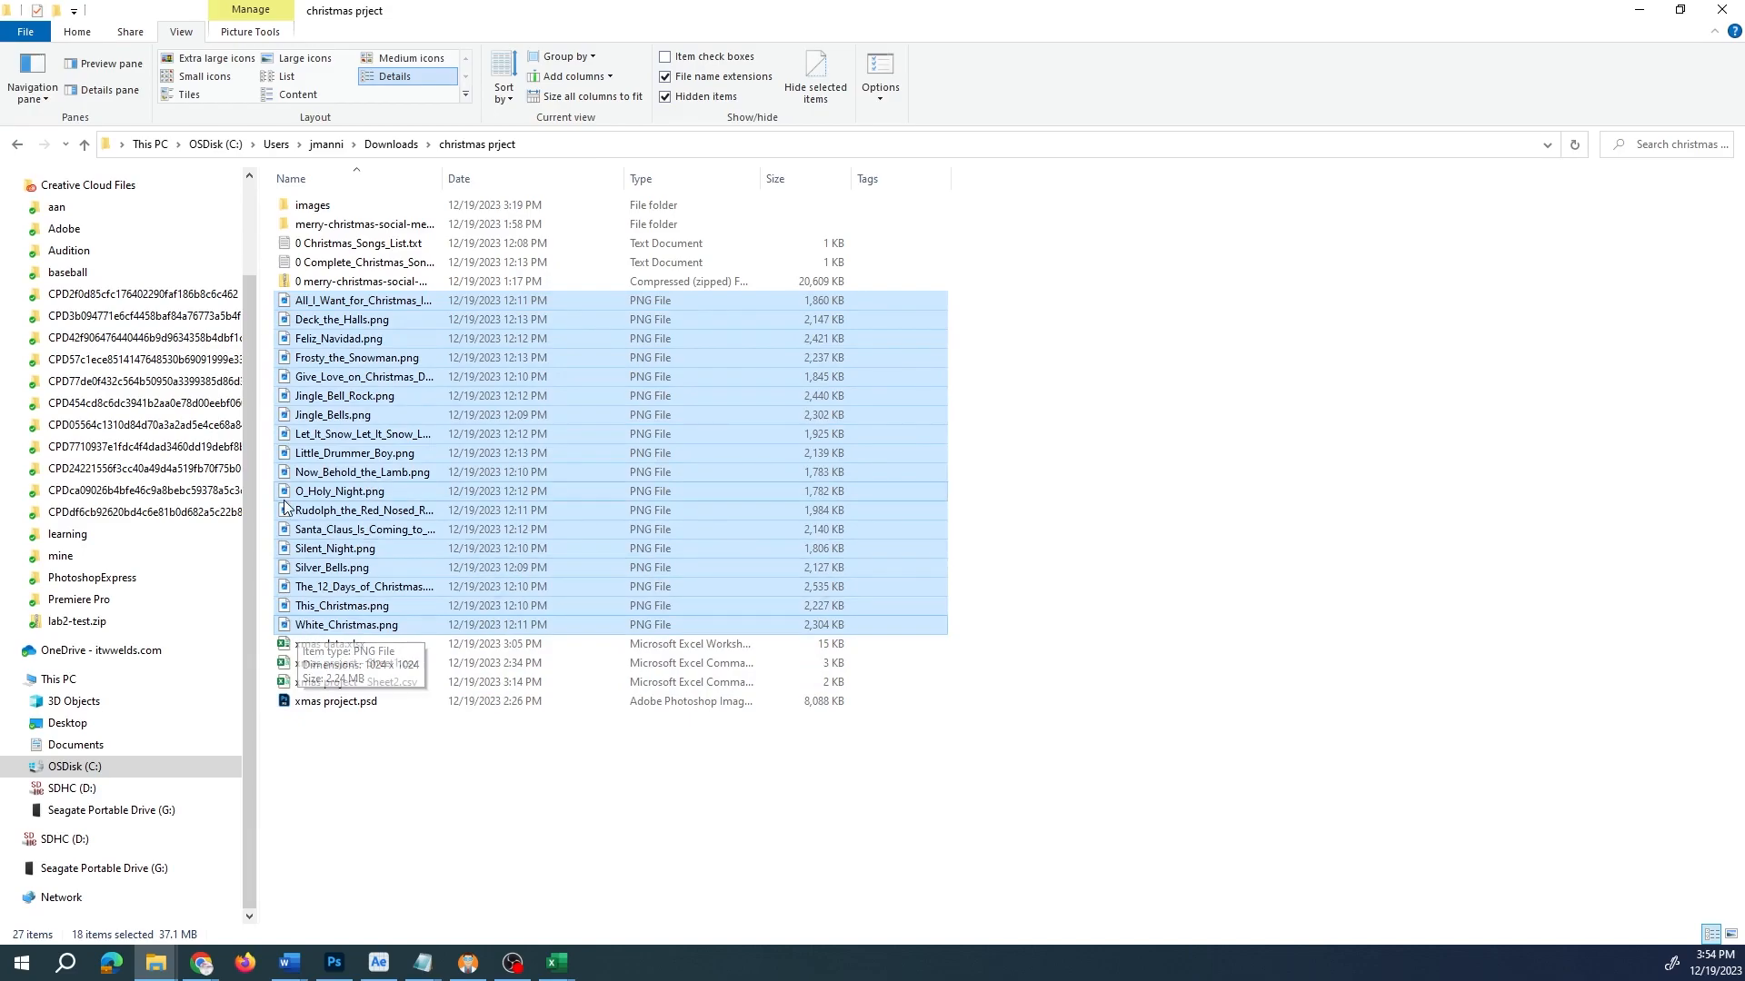
right_click(317, 338)
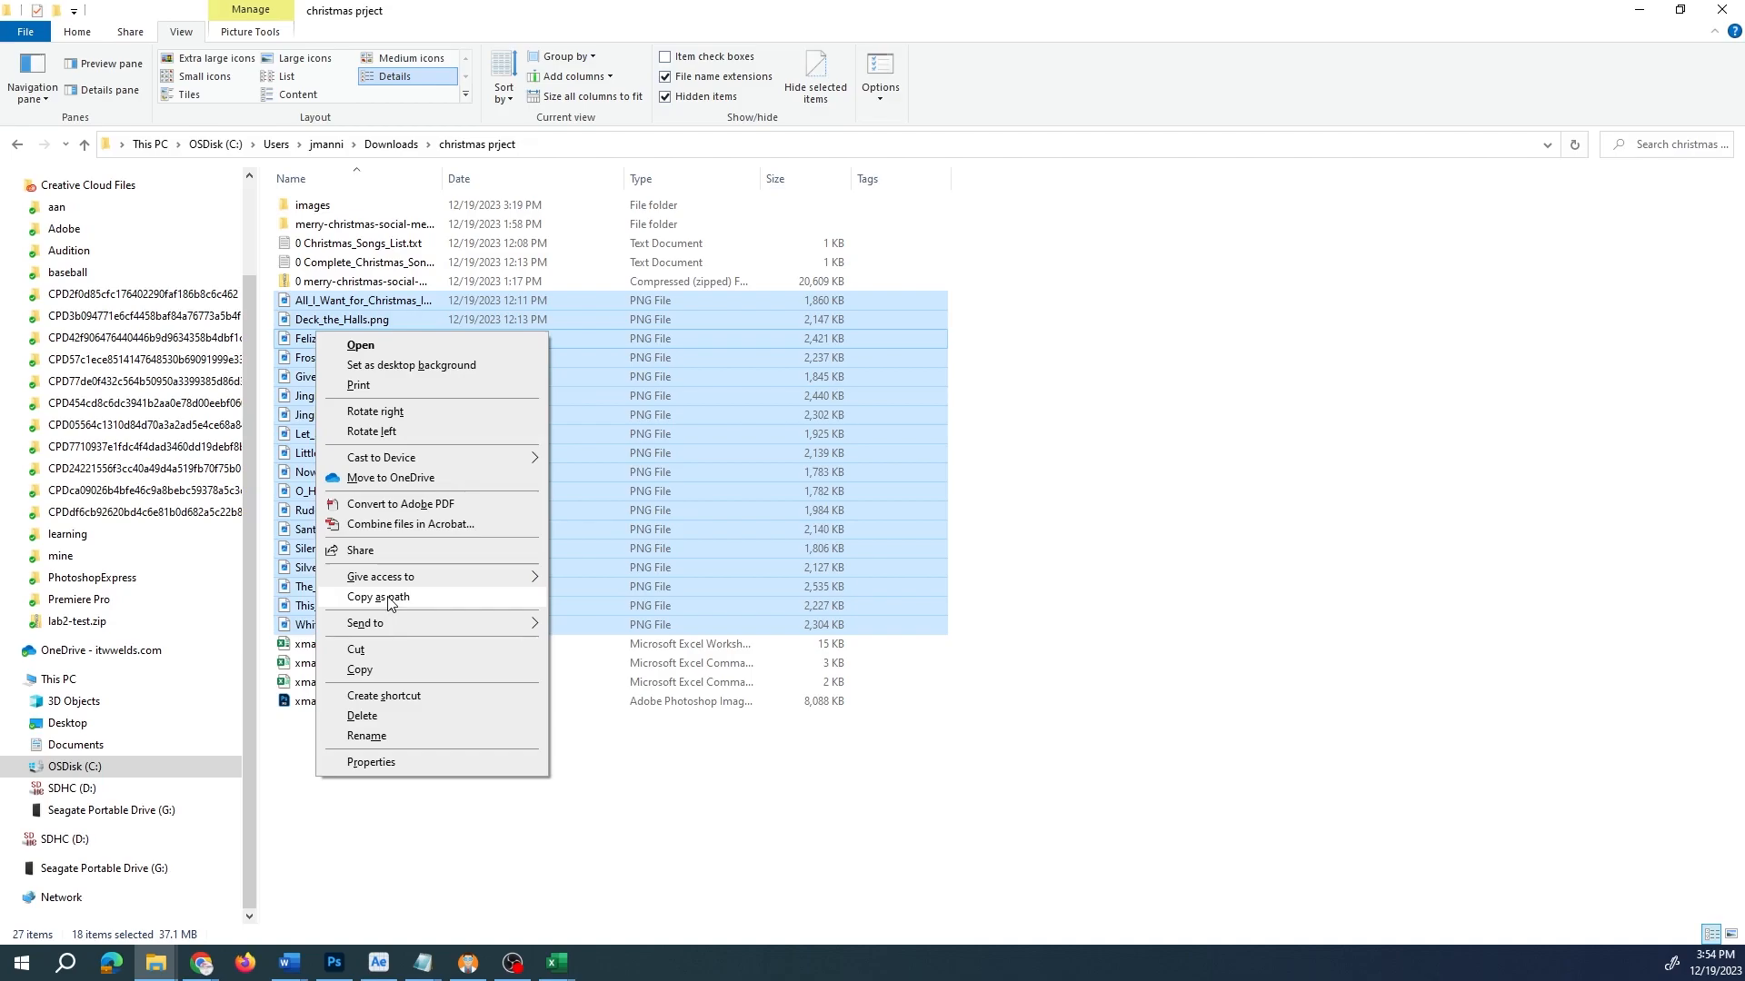
click(481, 895)
click(336, 308)
shift+click(327, 623)
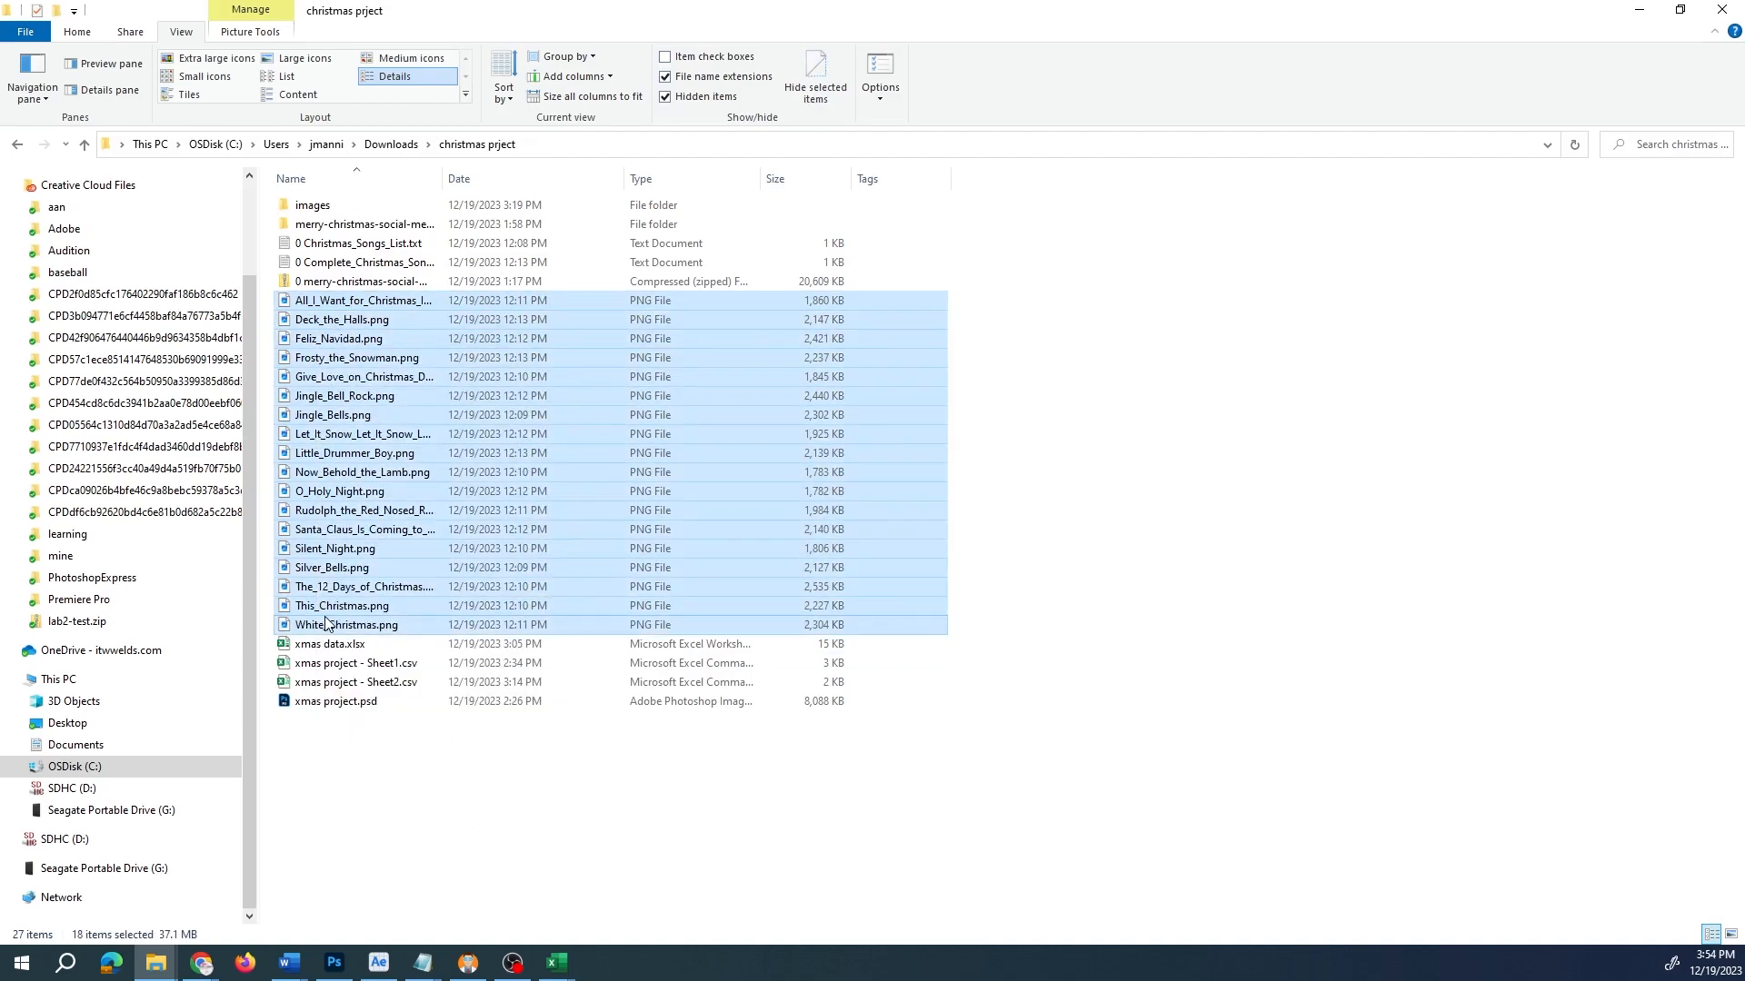
right_click(315, 403)
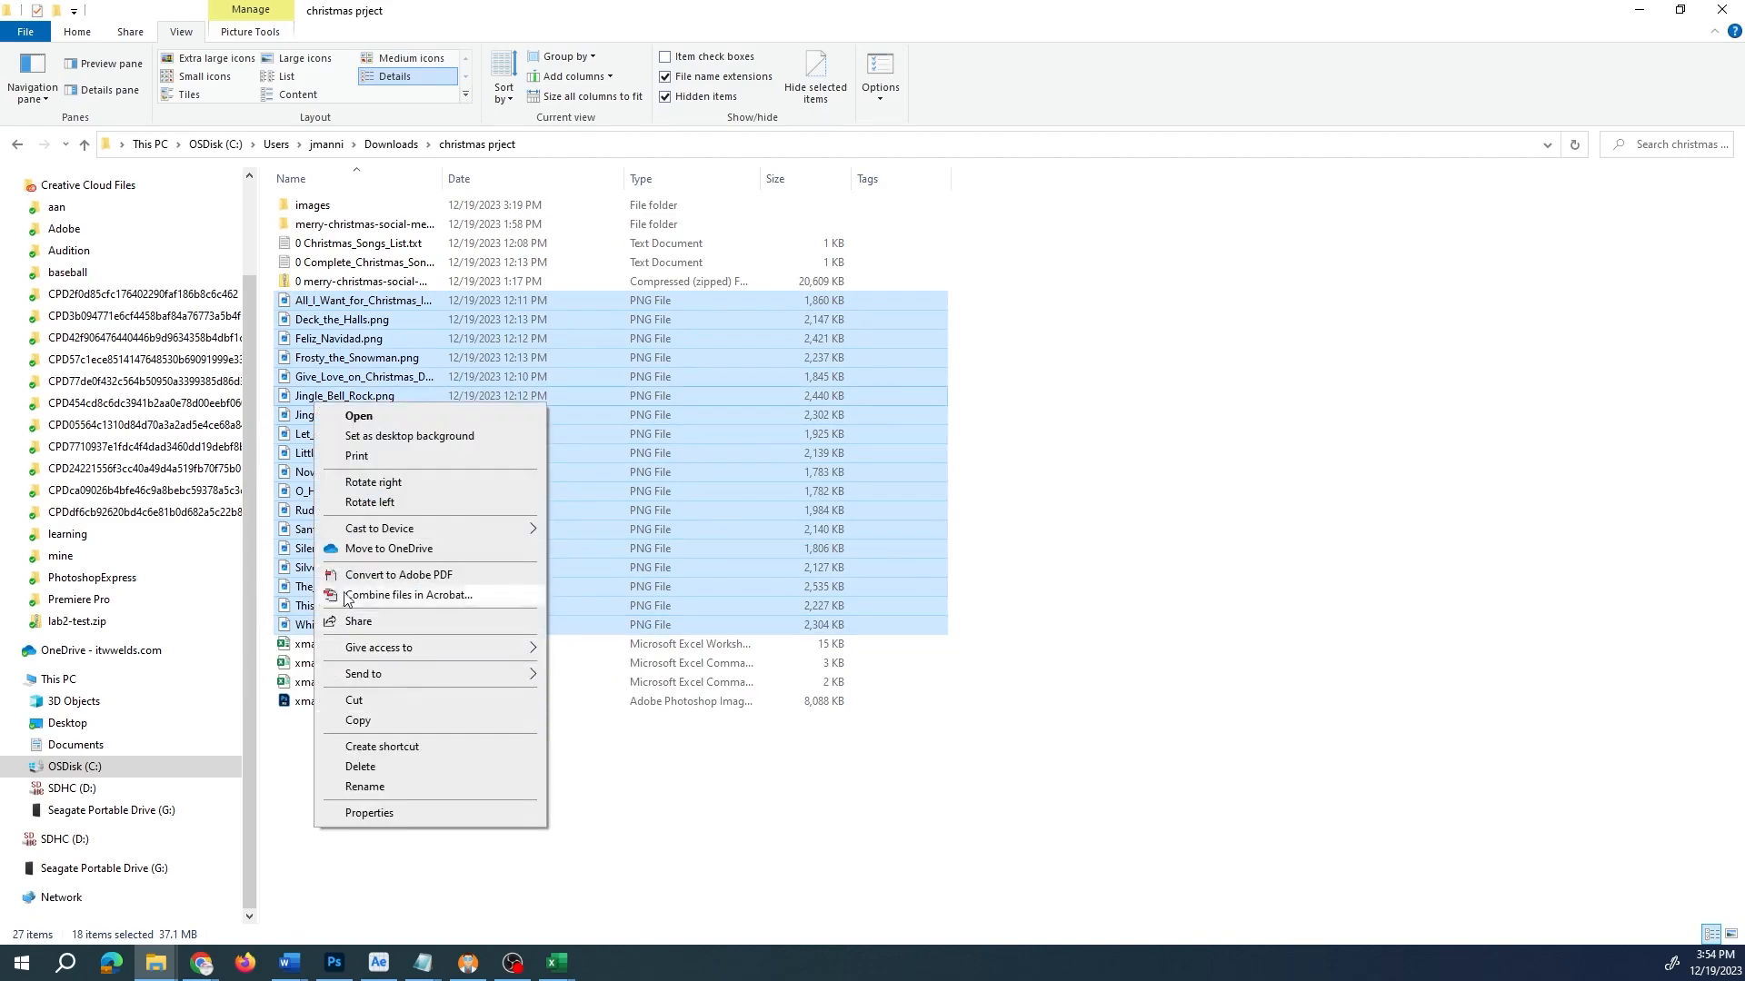
click(646, 883)
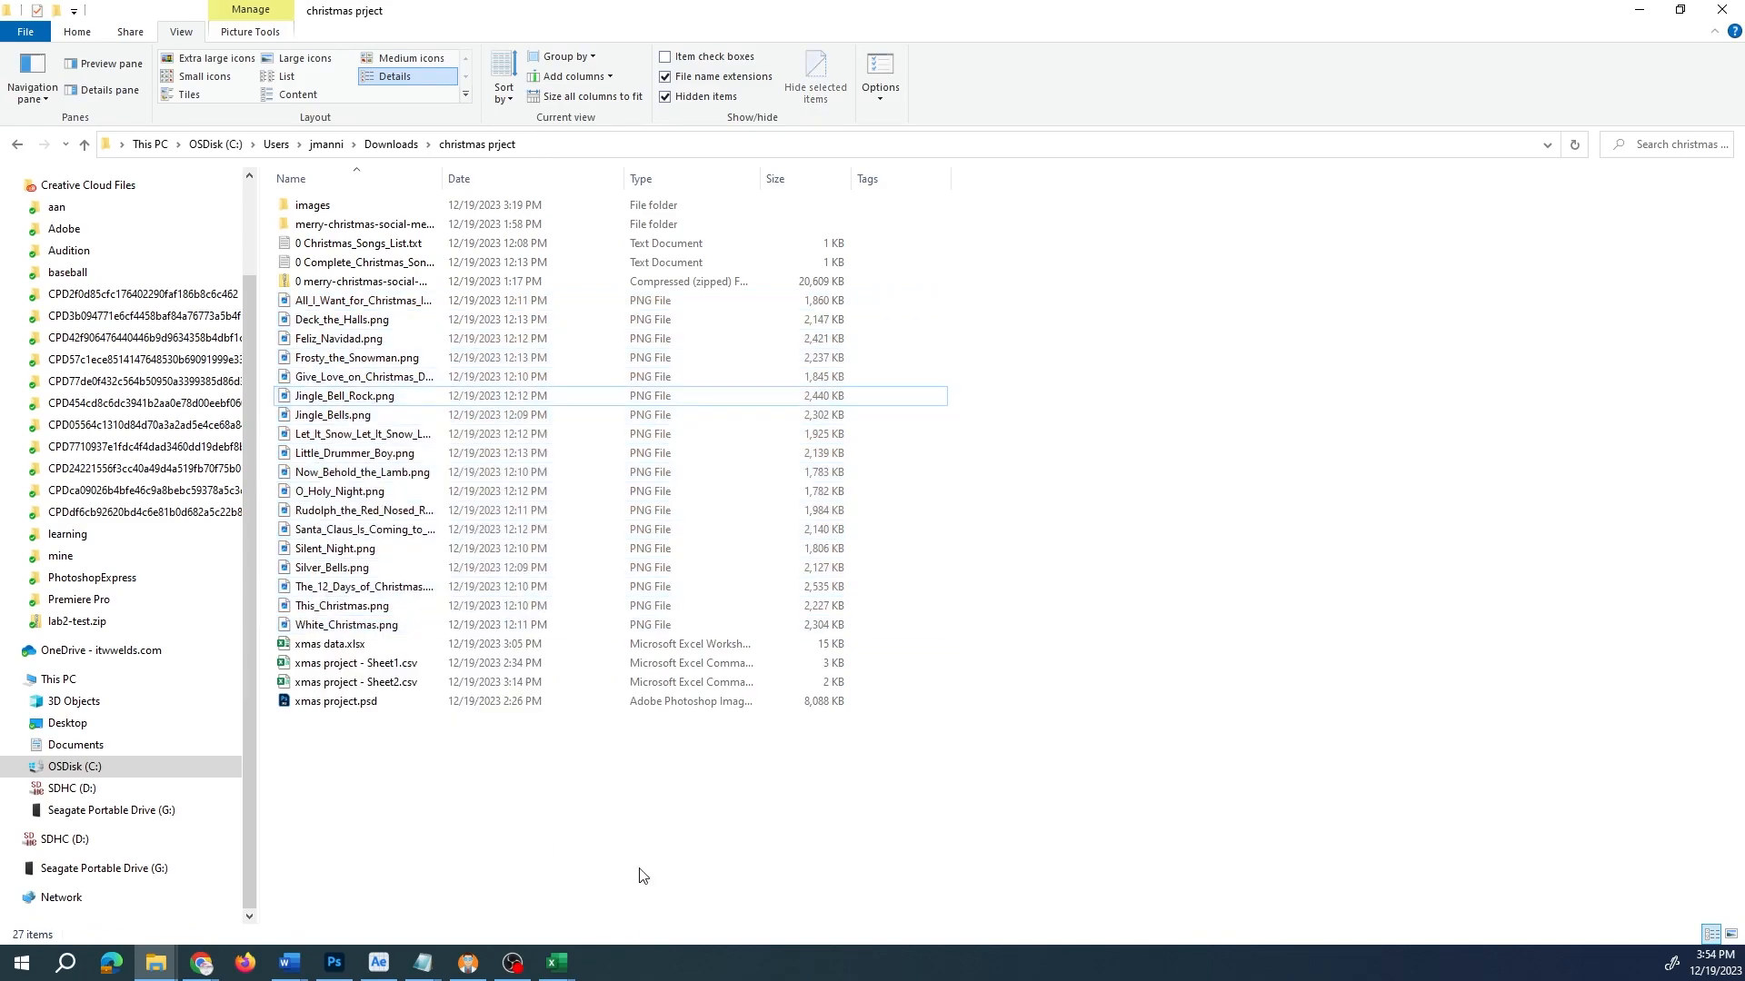
- Copy the full file paths of all song PNGs, from All_I_Want_for_Christmas_Is_You.png through White_Christmas.png
shift+click(310, 625)
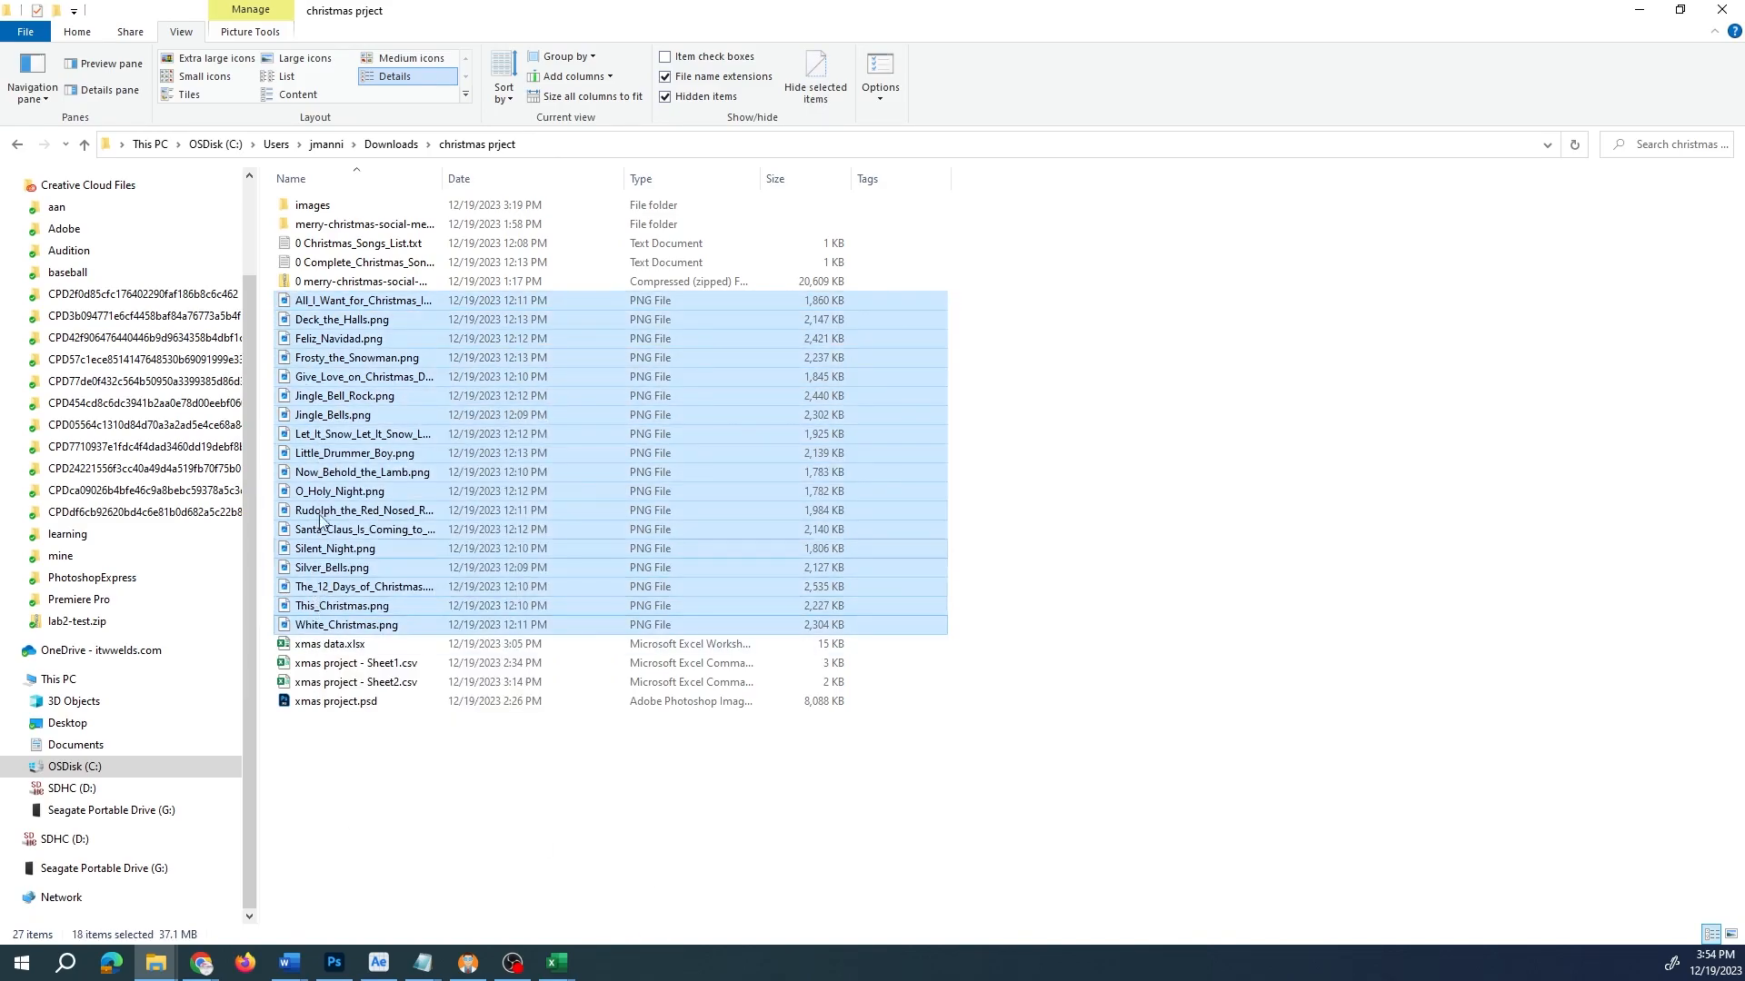
right_click(316, 409)
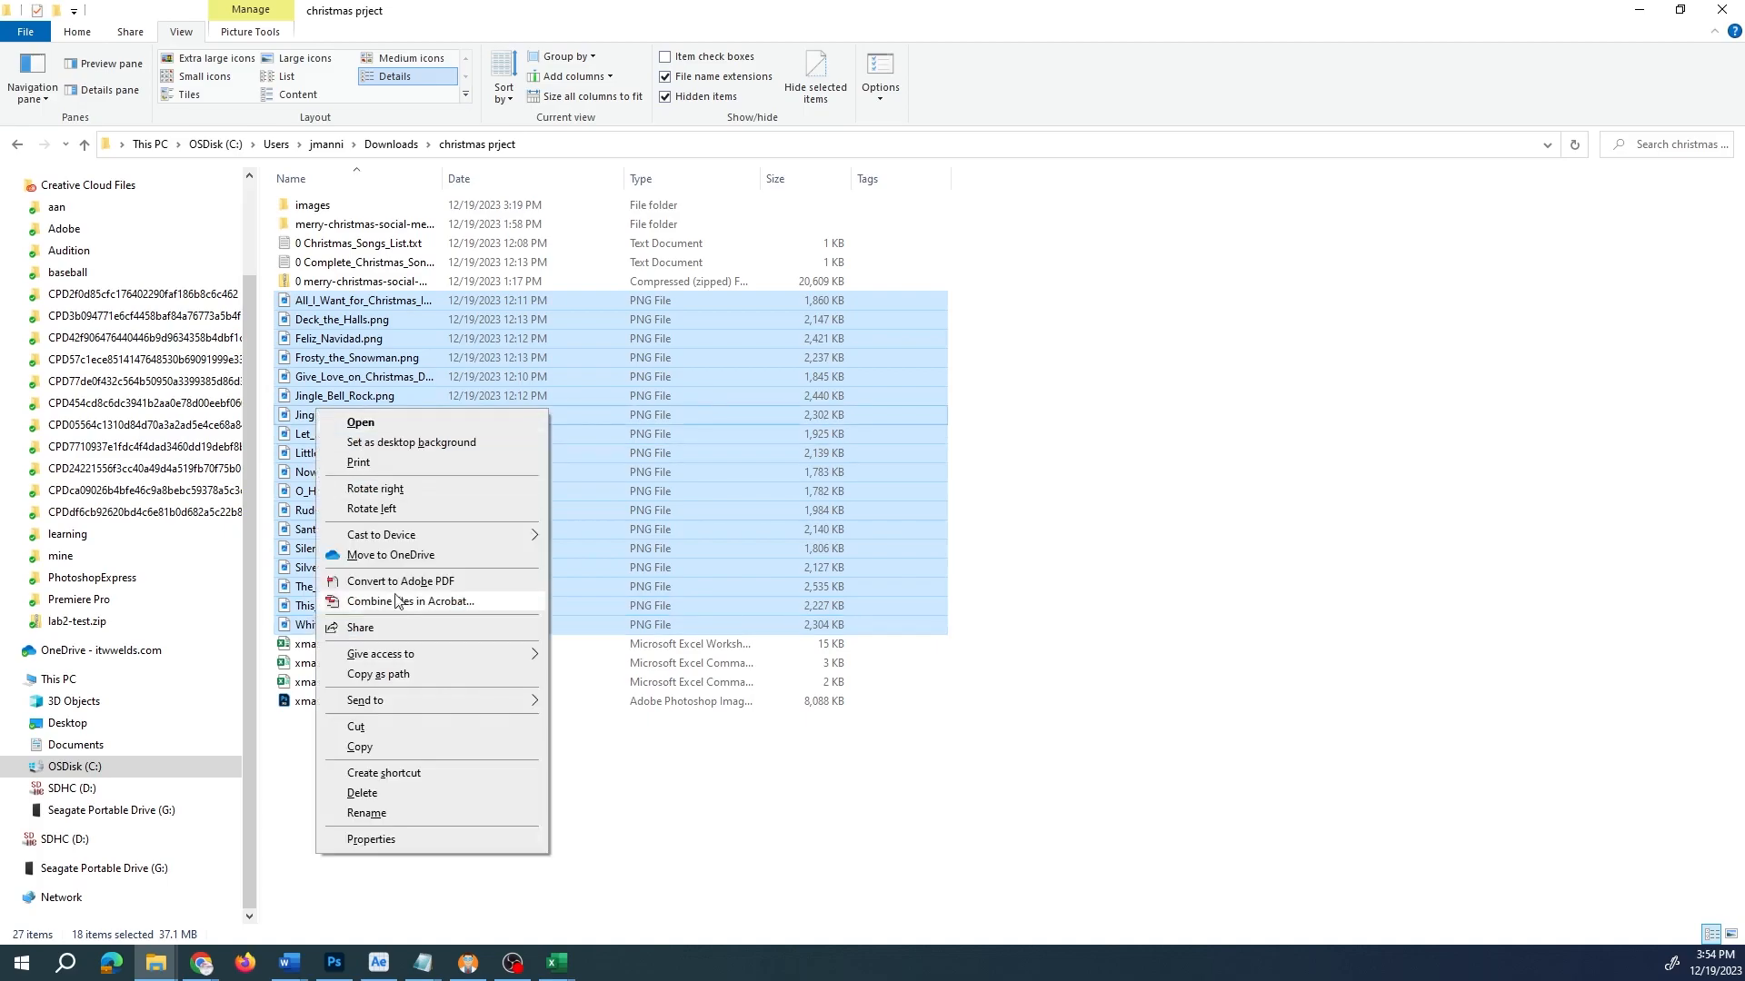
click(382, 676)
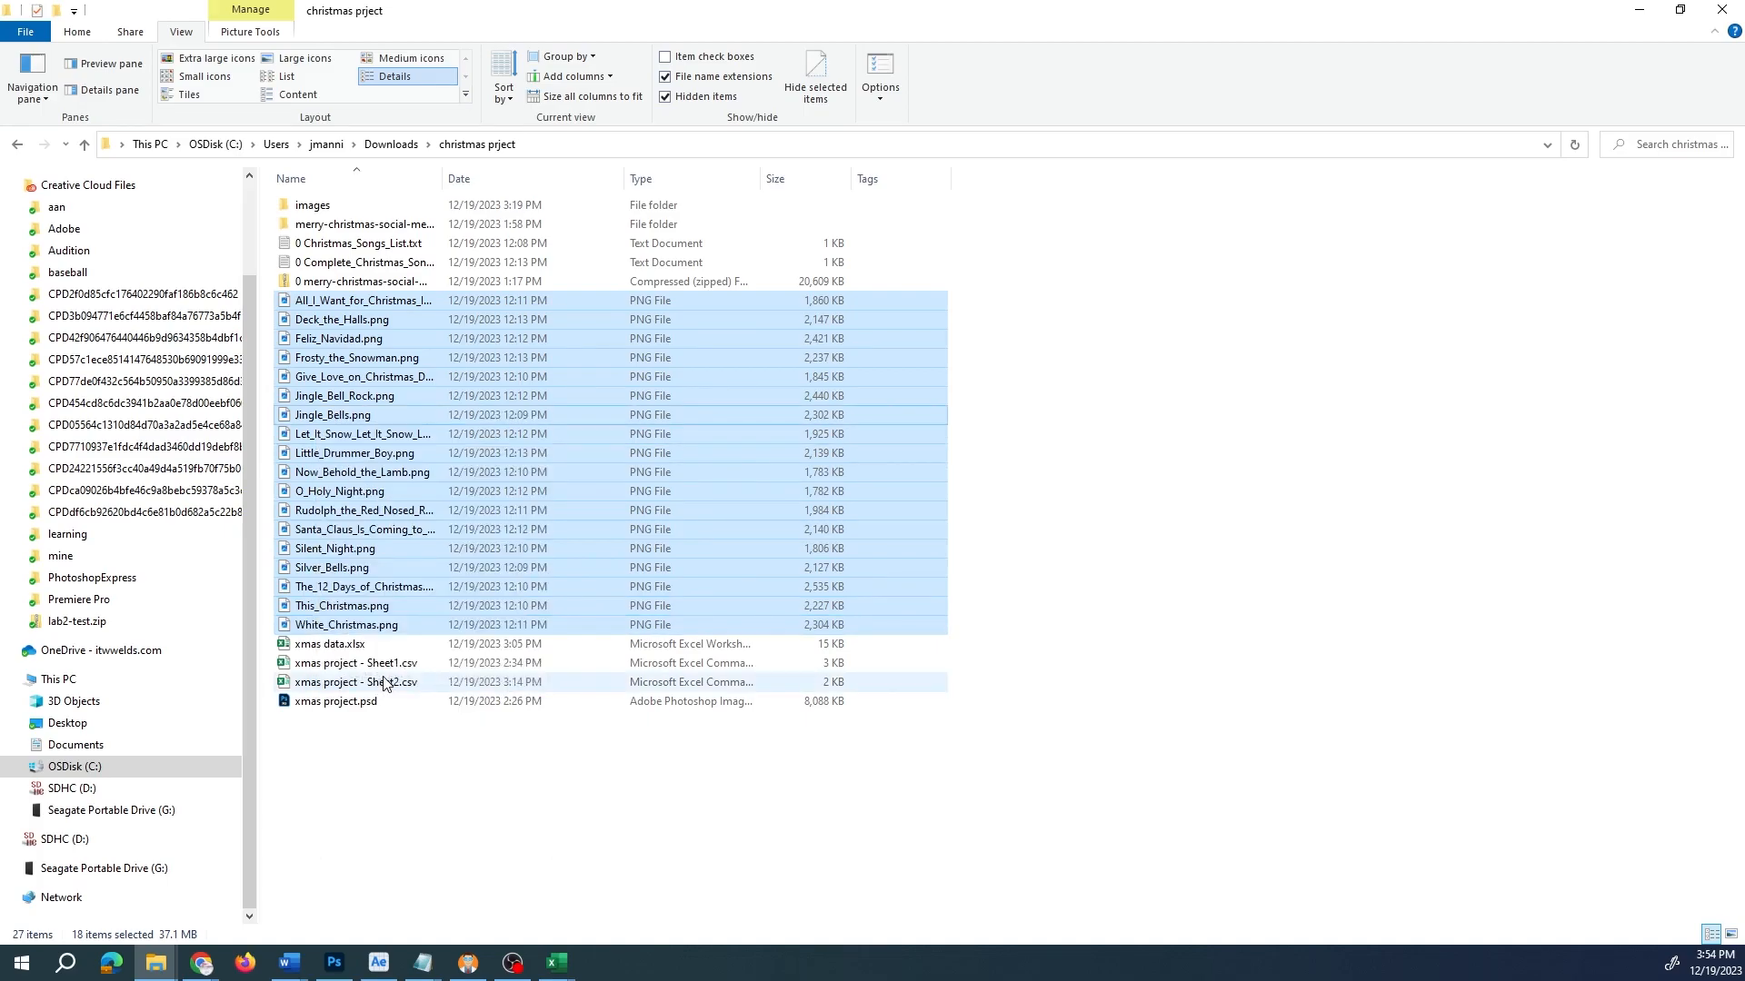
- Return to the Excel sheet and paste the copied image paths into the Image column starting at B2
key(alt+Tab)
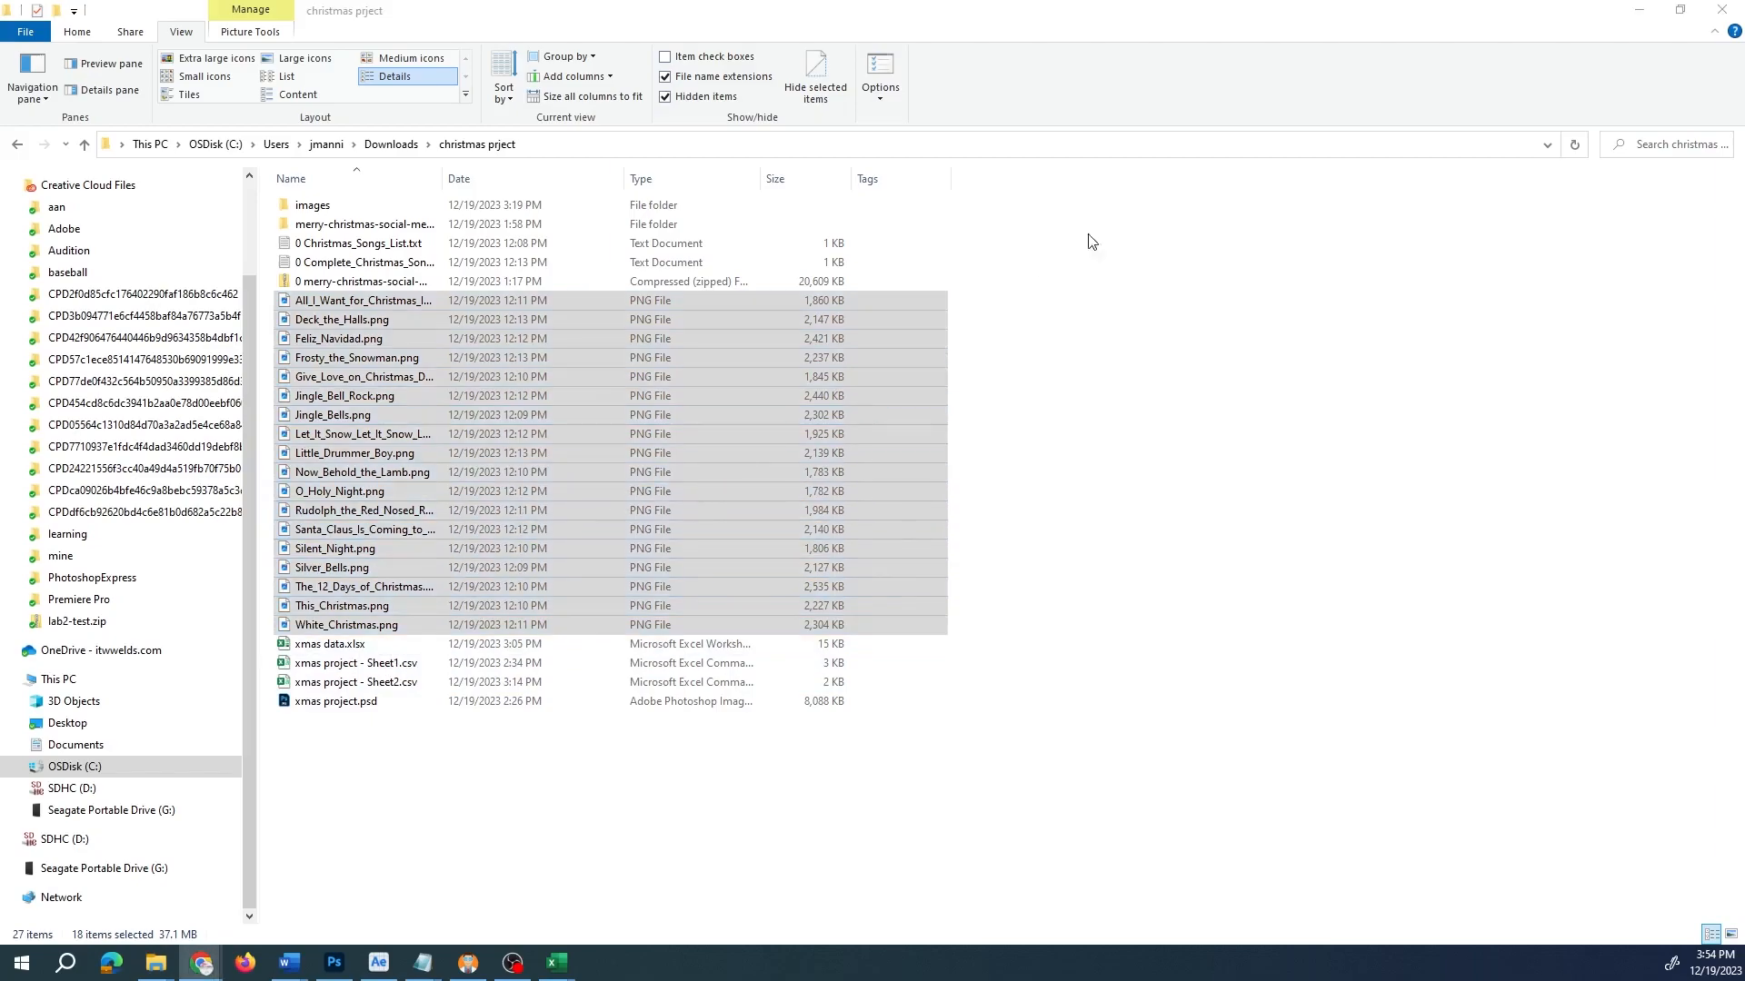
click(1638, 10)
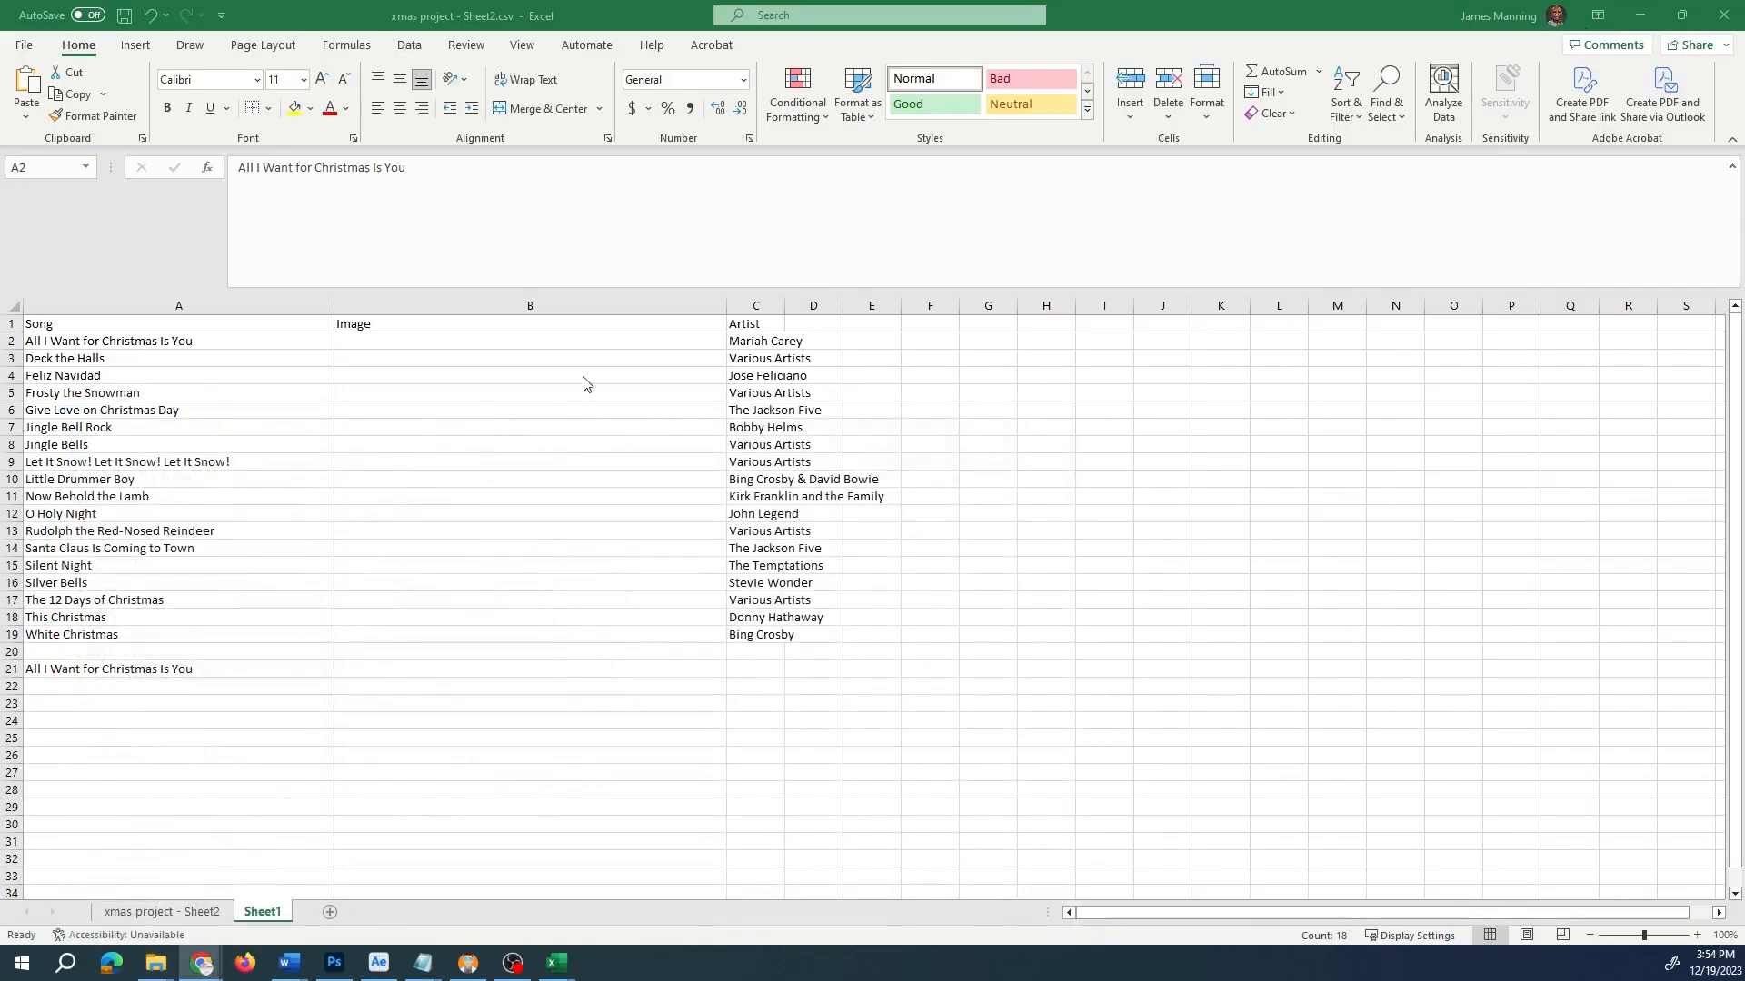
click(413, 343)
key(ctrl+v)
click(532, 719)
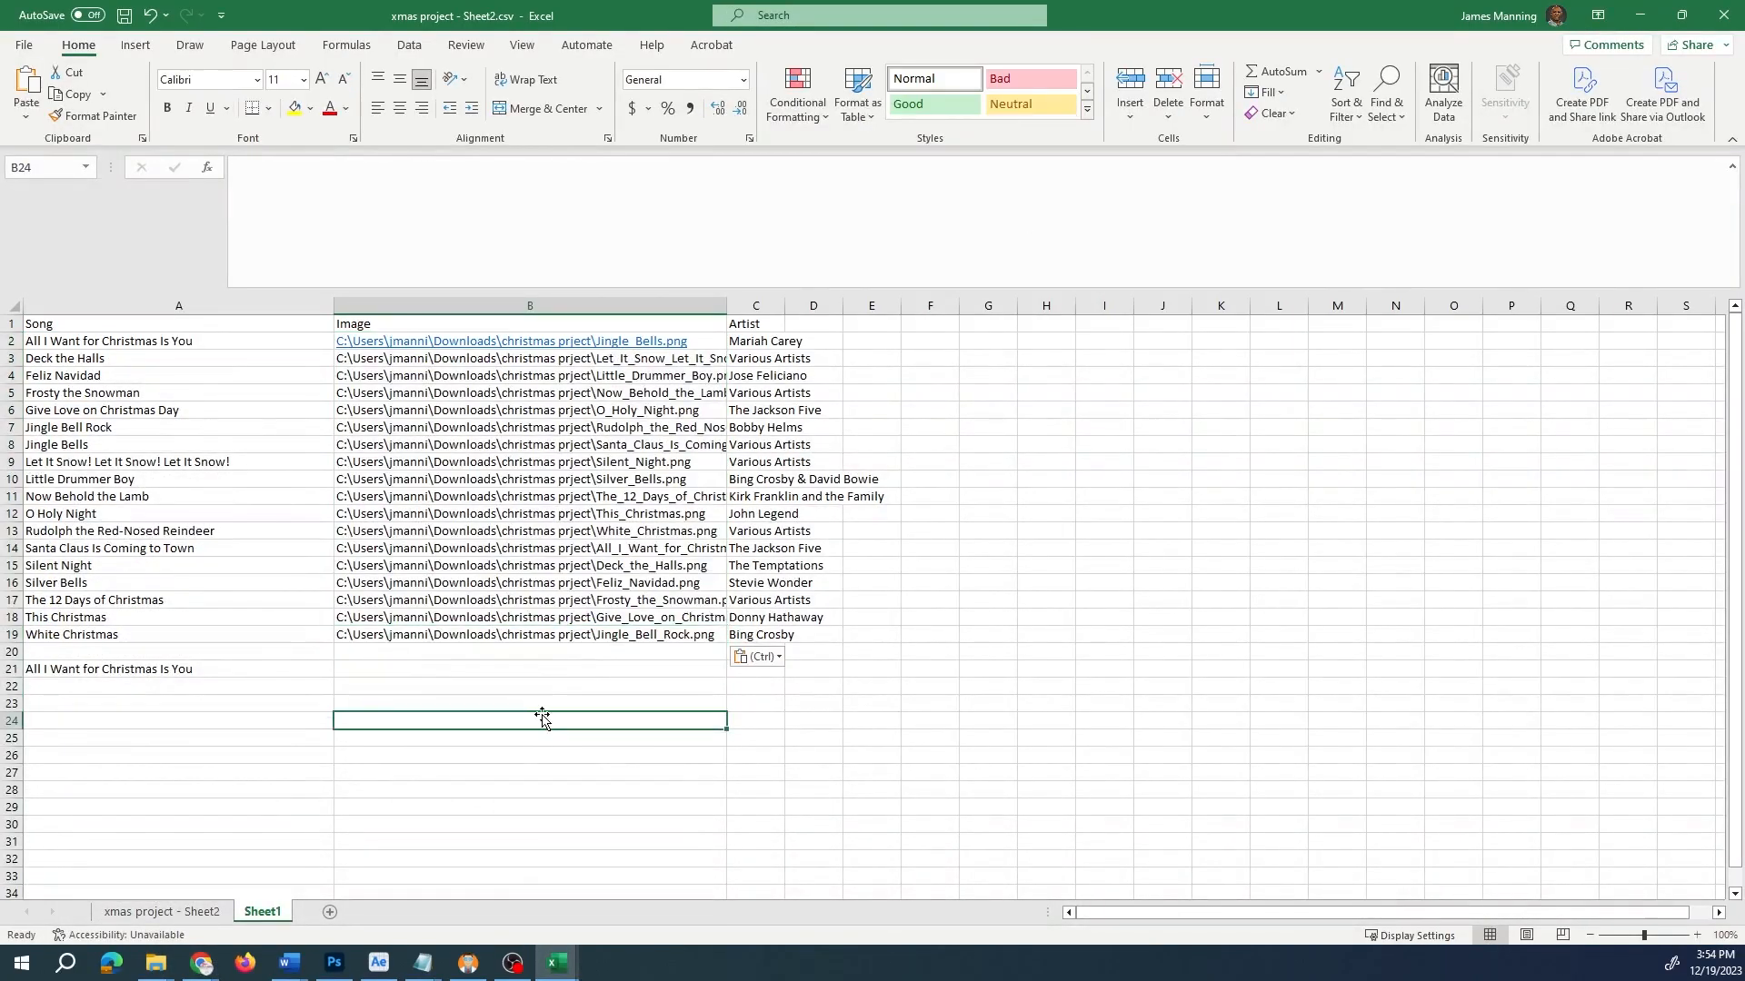
- Widen the Image and Artist columns to fit their contents and clear the stray song title in A21
drag(727, 306, 864, 309)
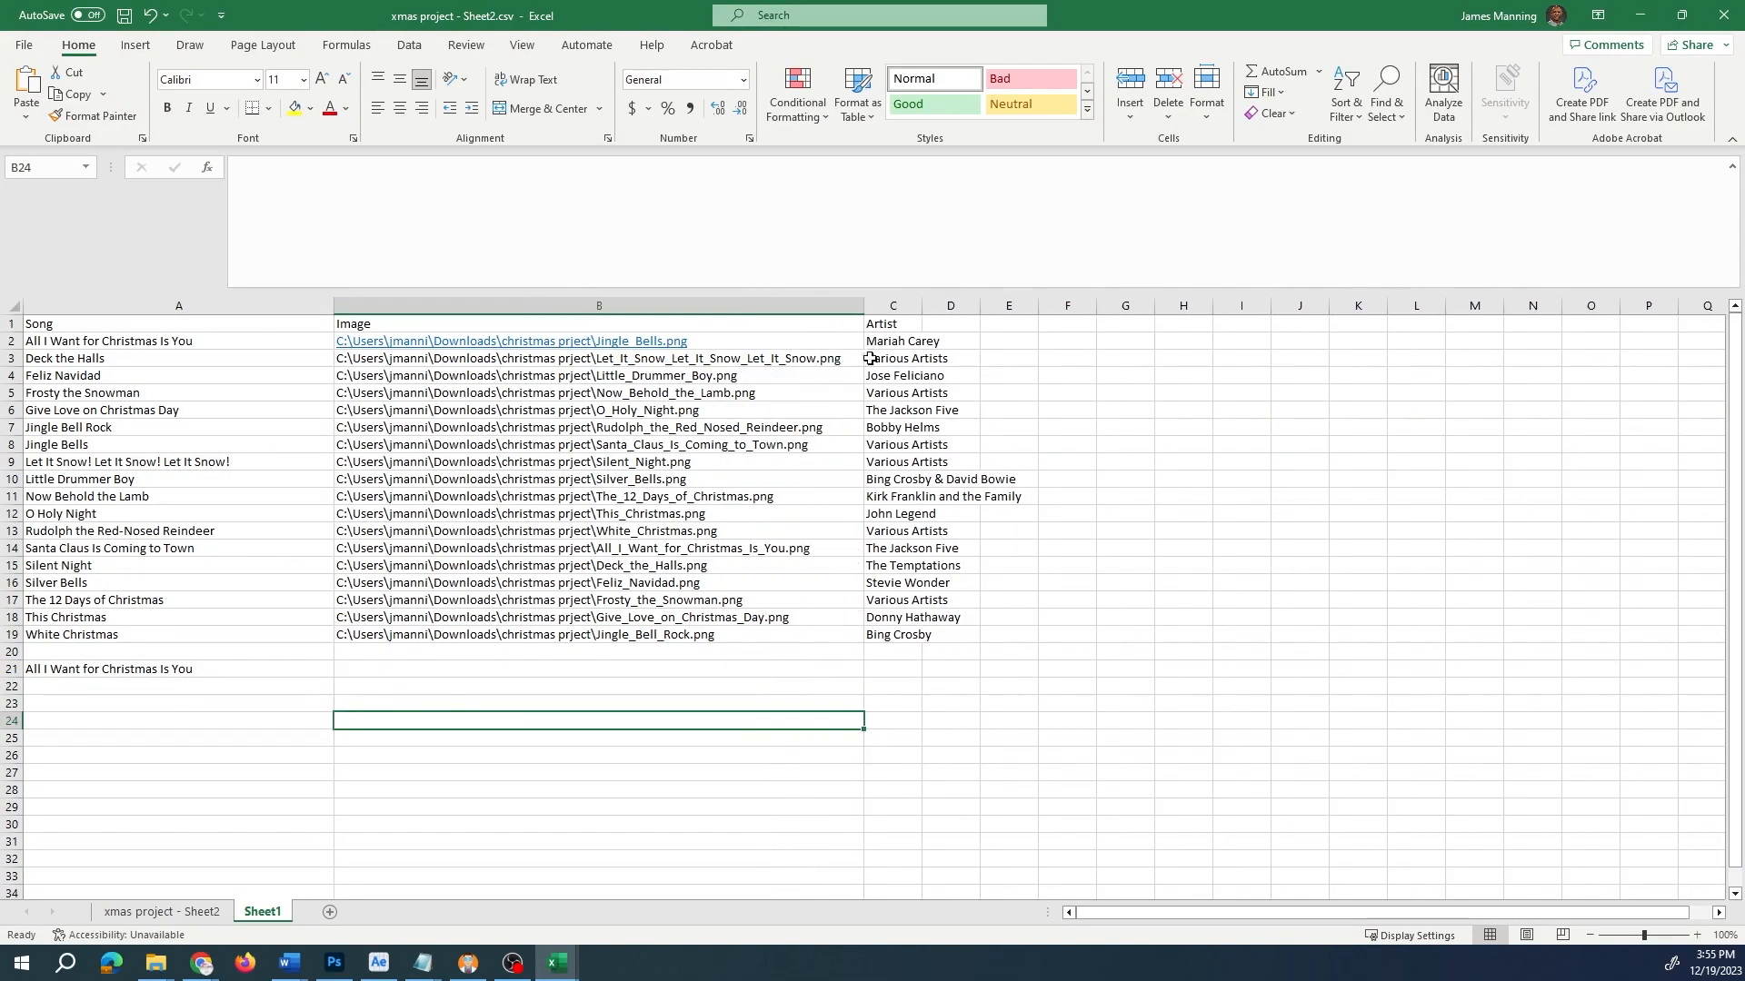
click(113, 664)
key(Delete)
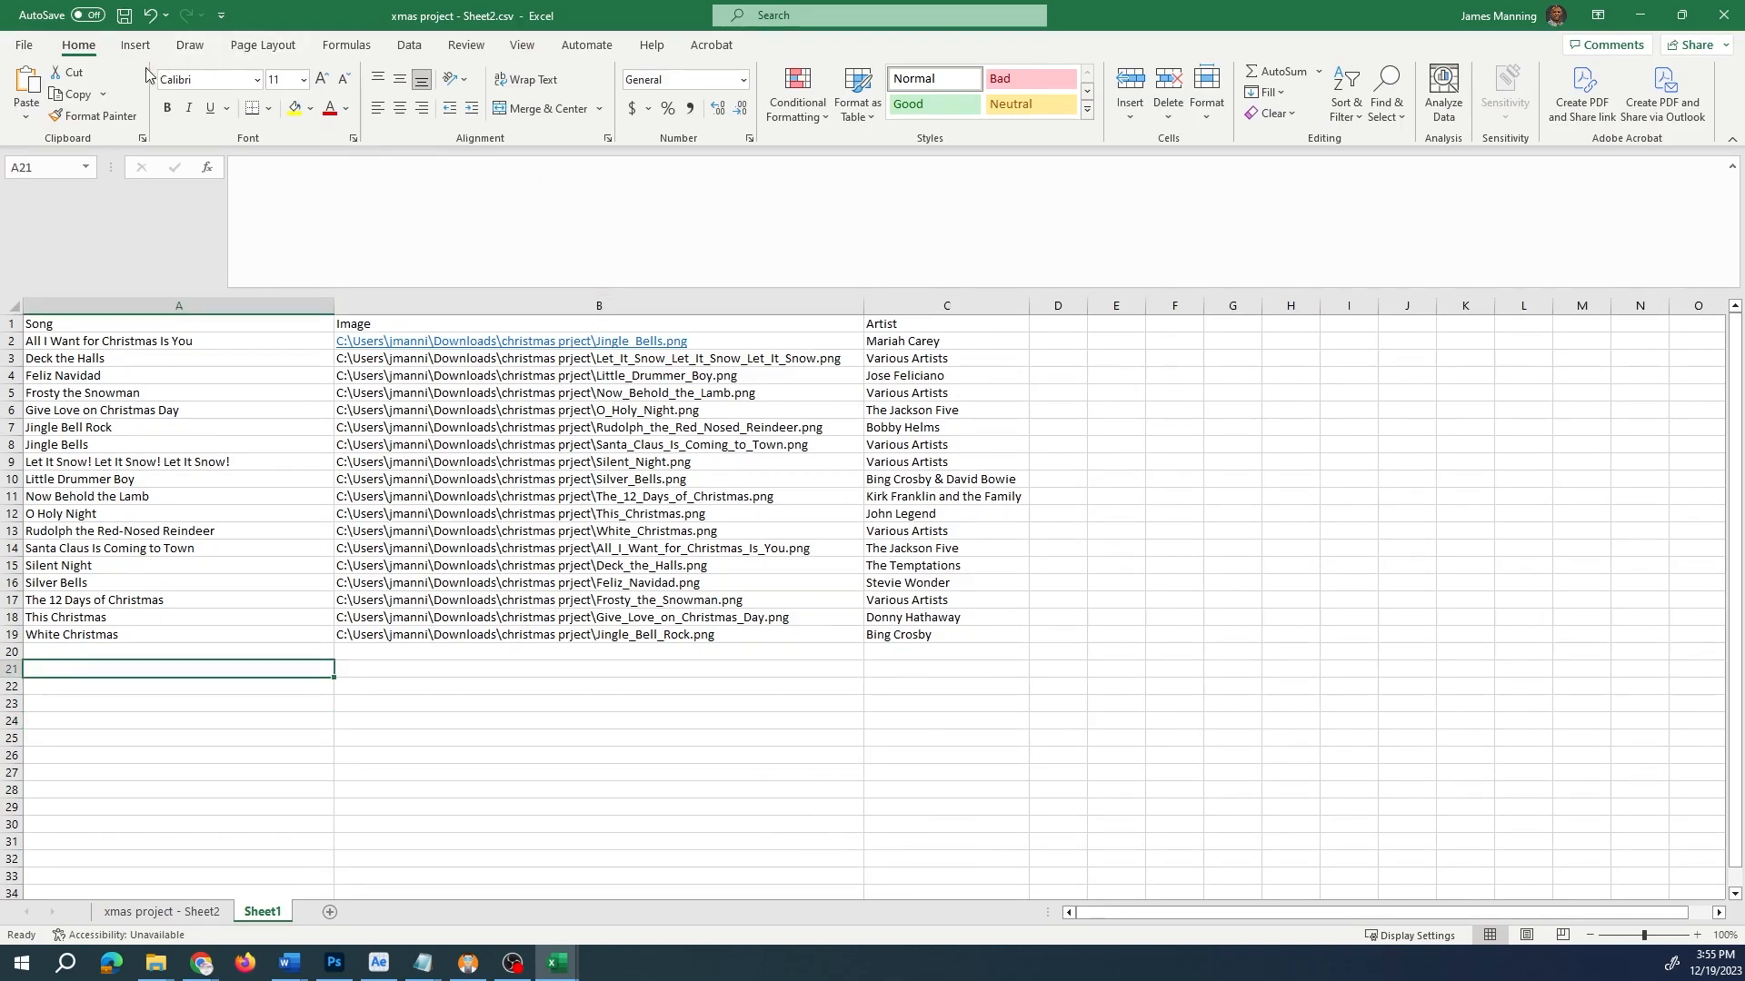
- Save the sheet as a CSV file named "xmas project - Sheet3" in the "christmas prject" folder
click(27, 44)
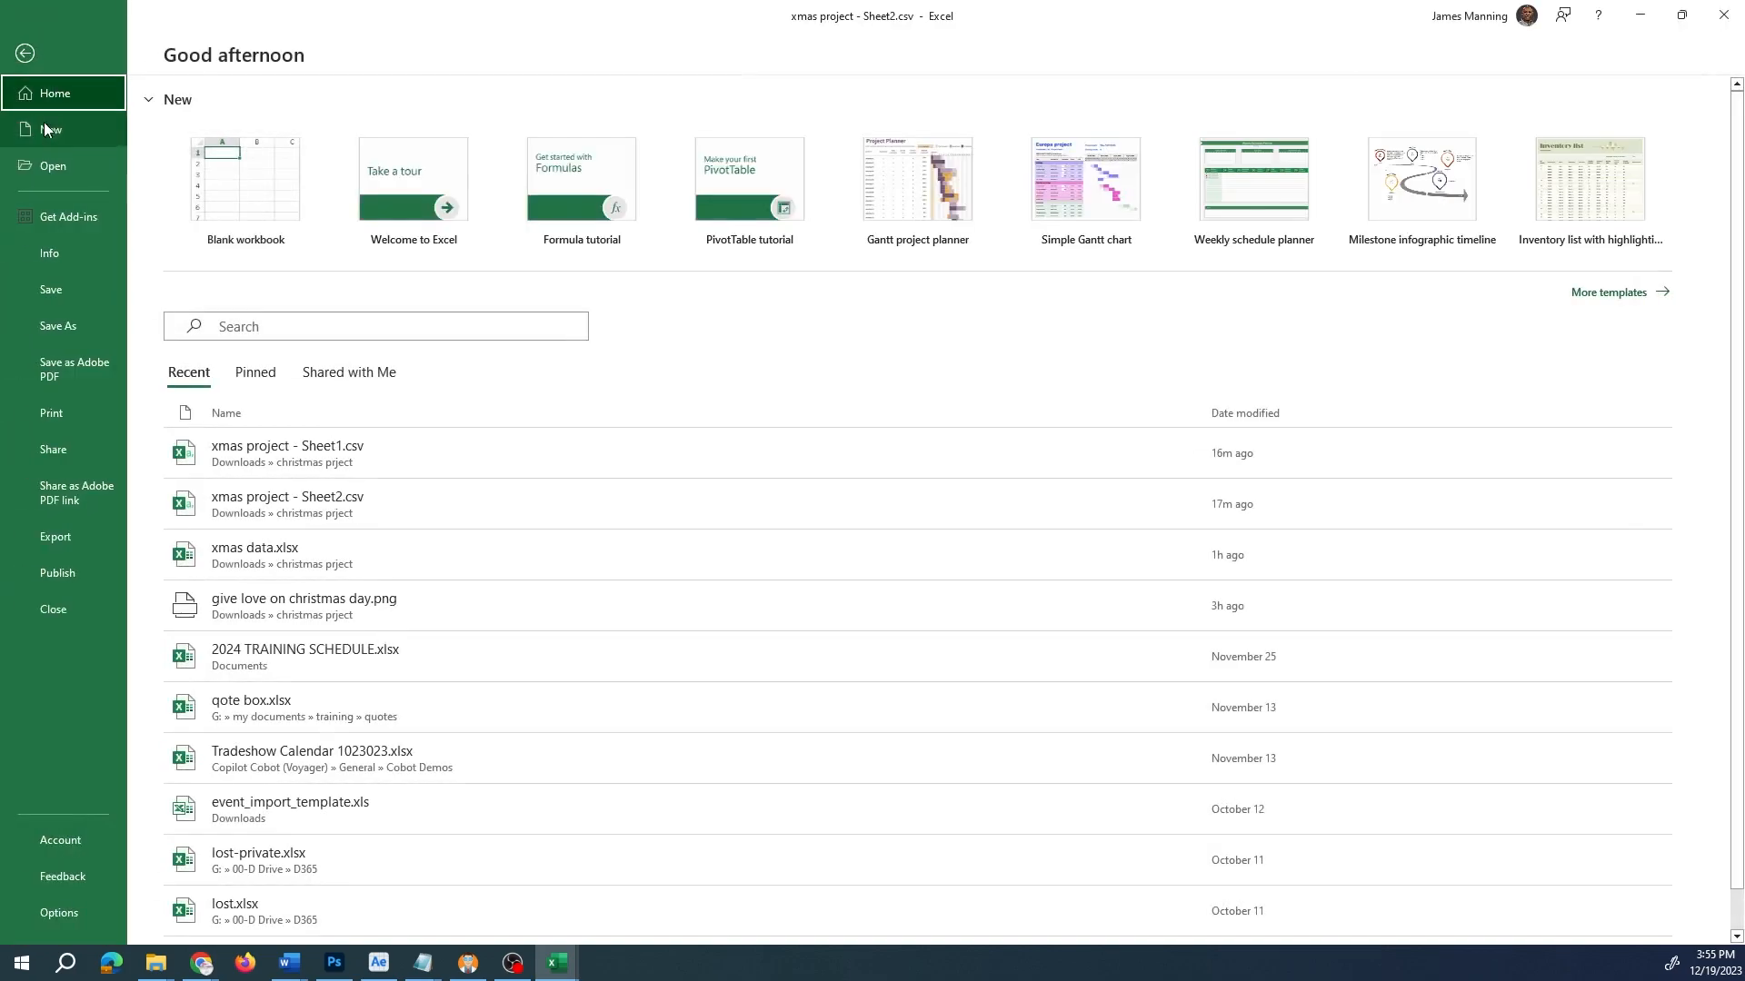
click(58, 331)
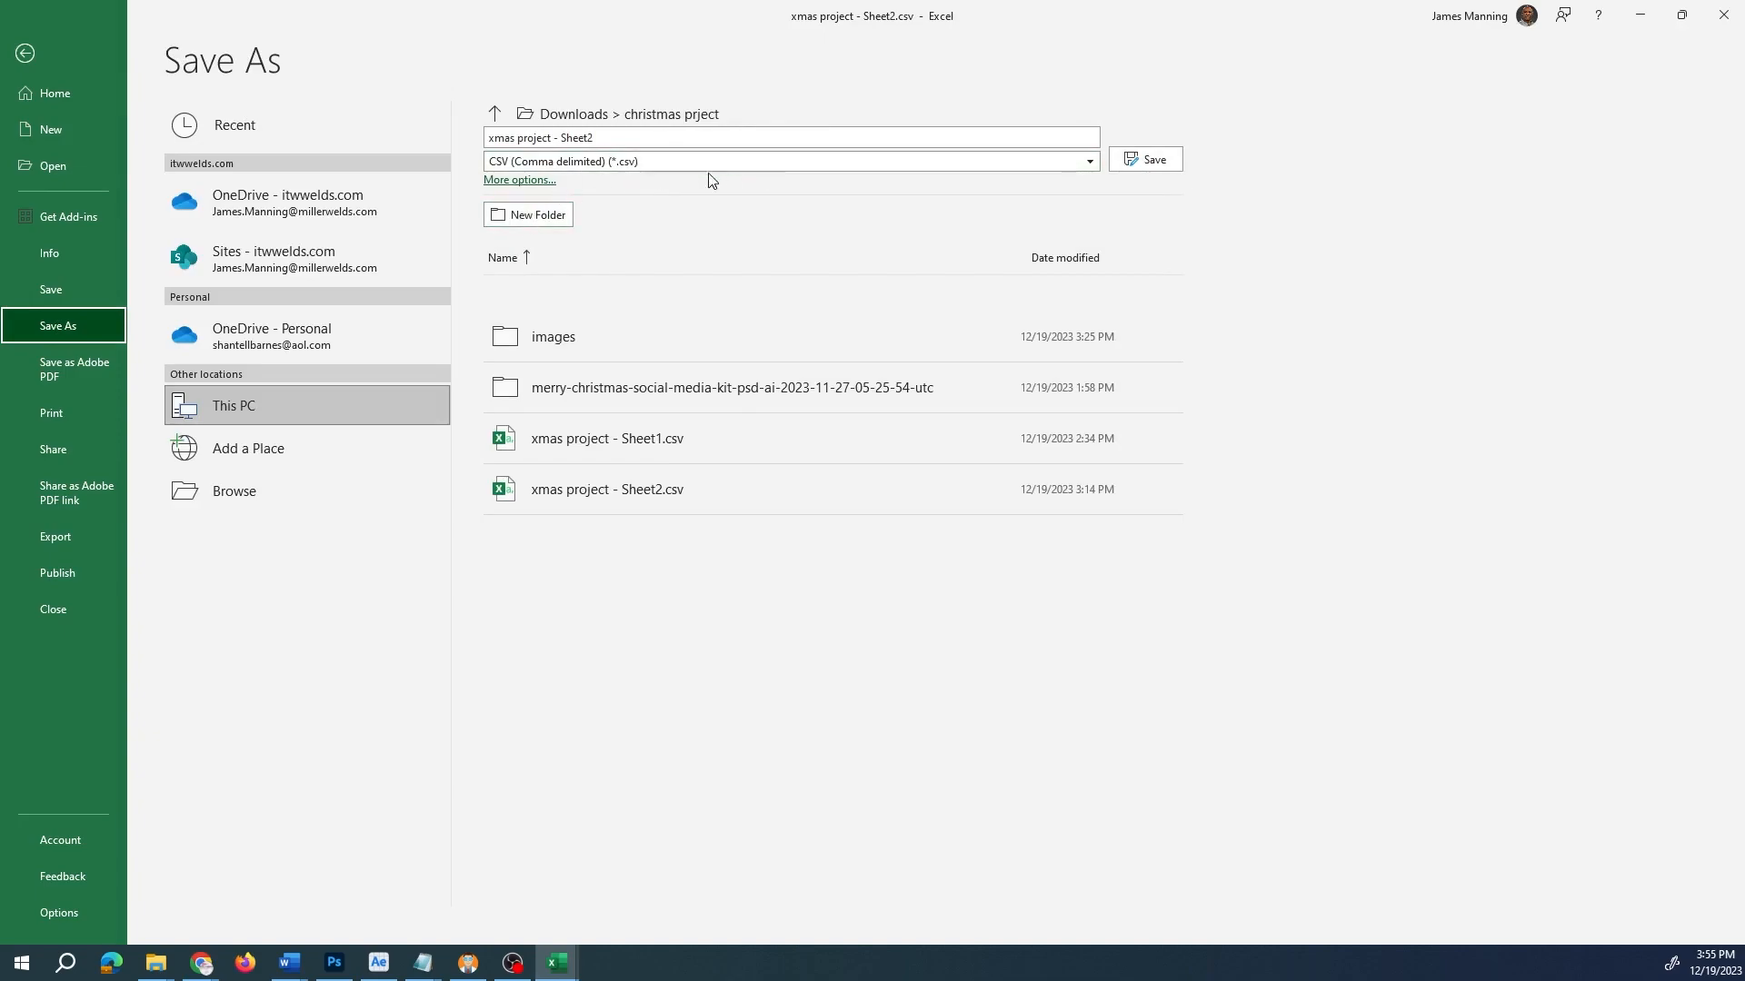
click(611, 133)
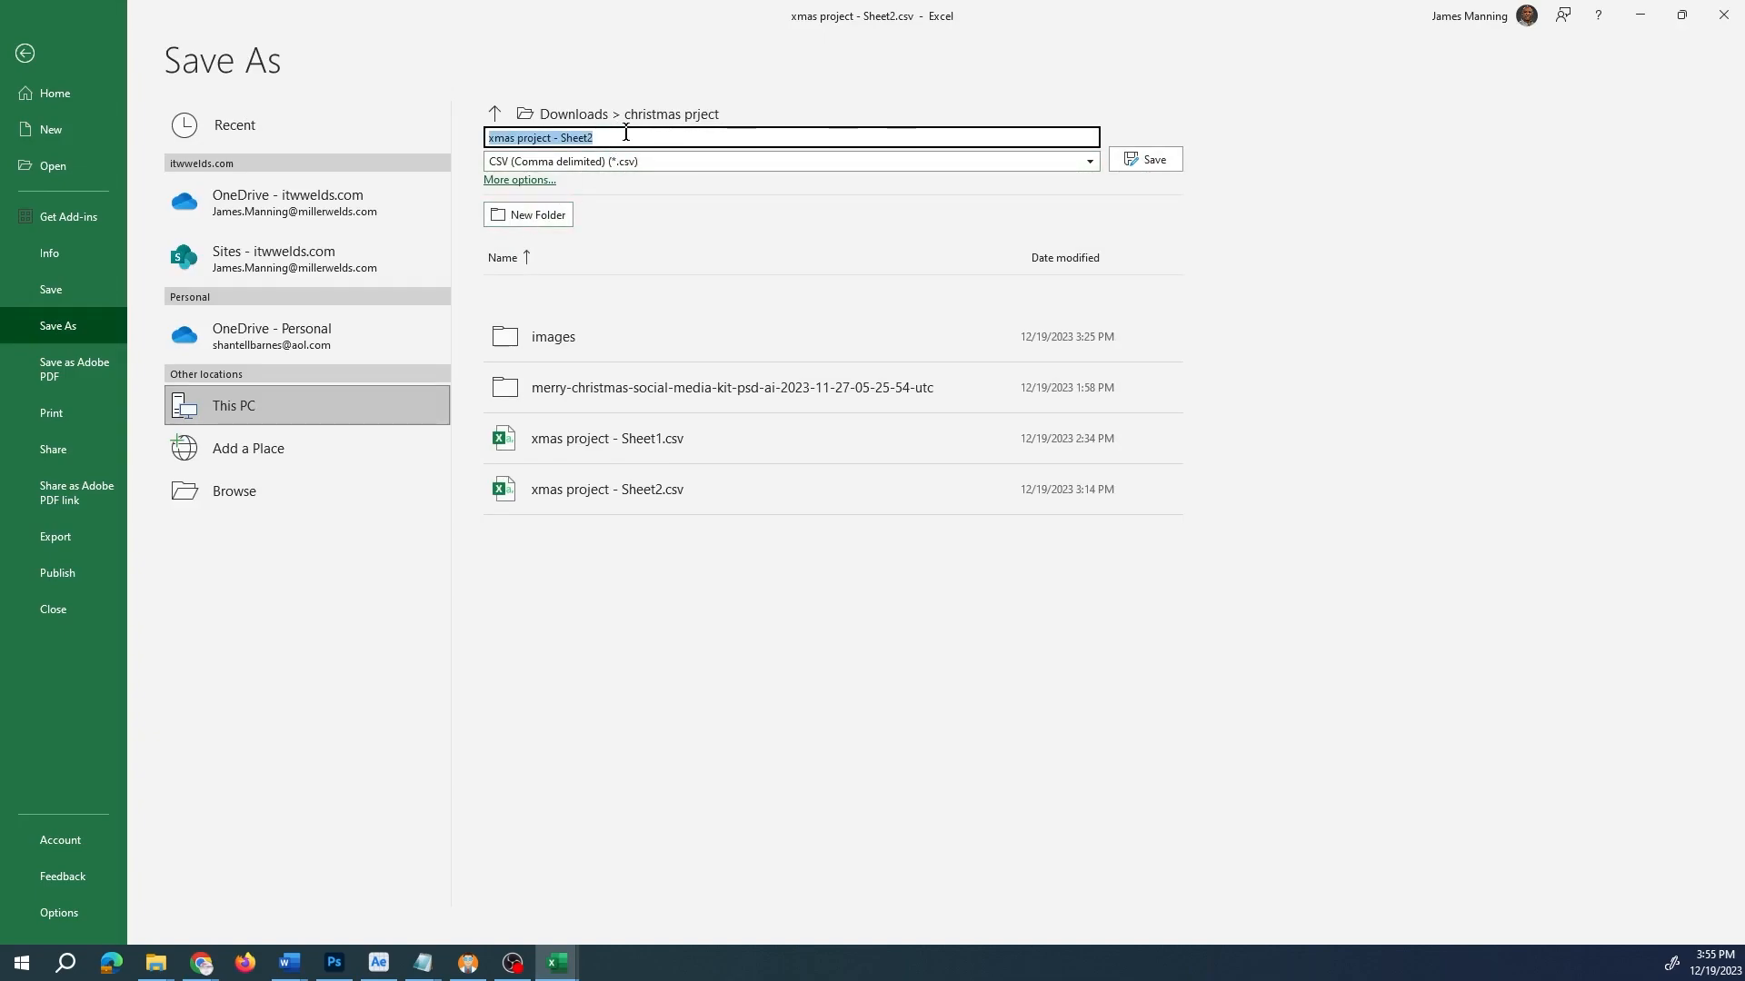
click(626, 134)
key(BackSpace)
text(3)
key(Return)
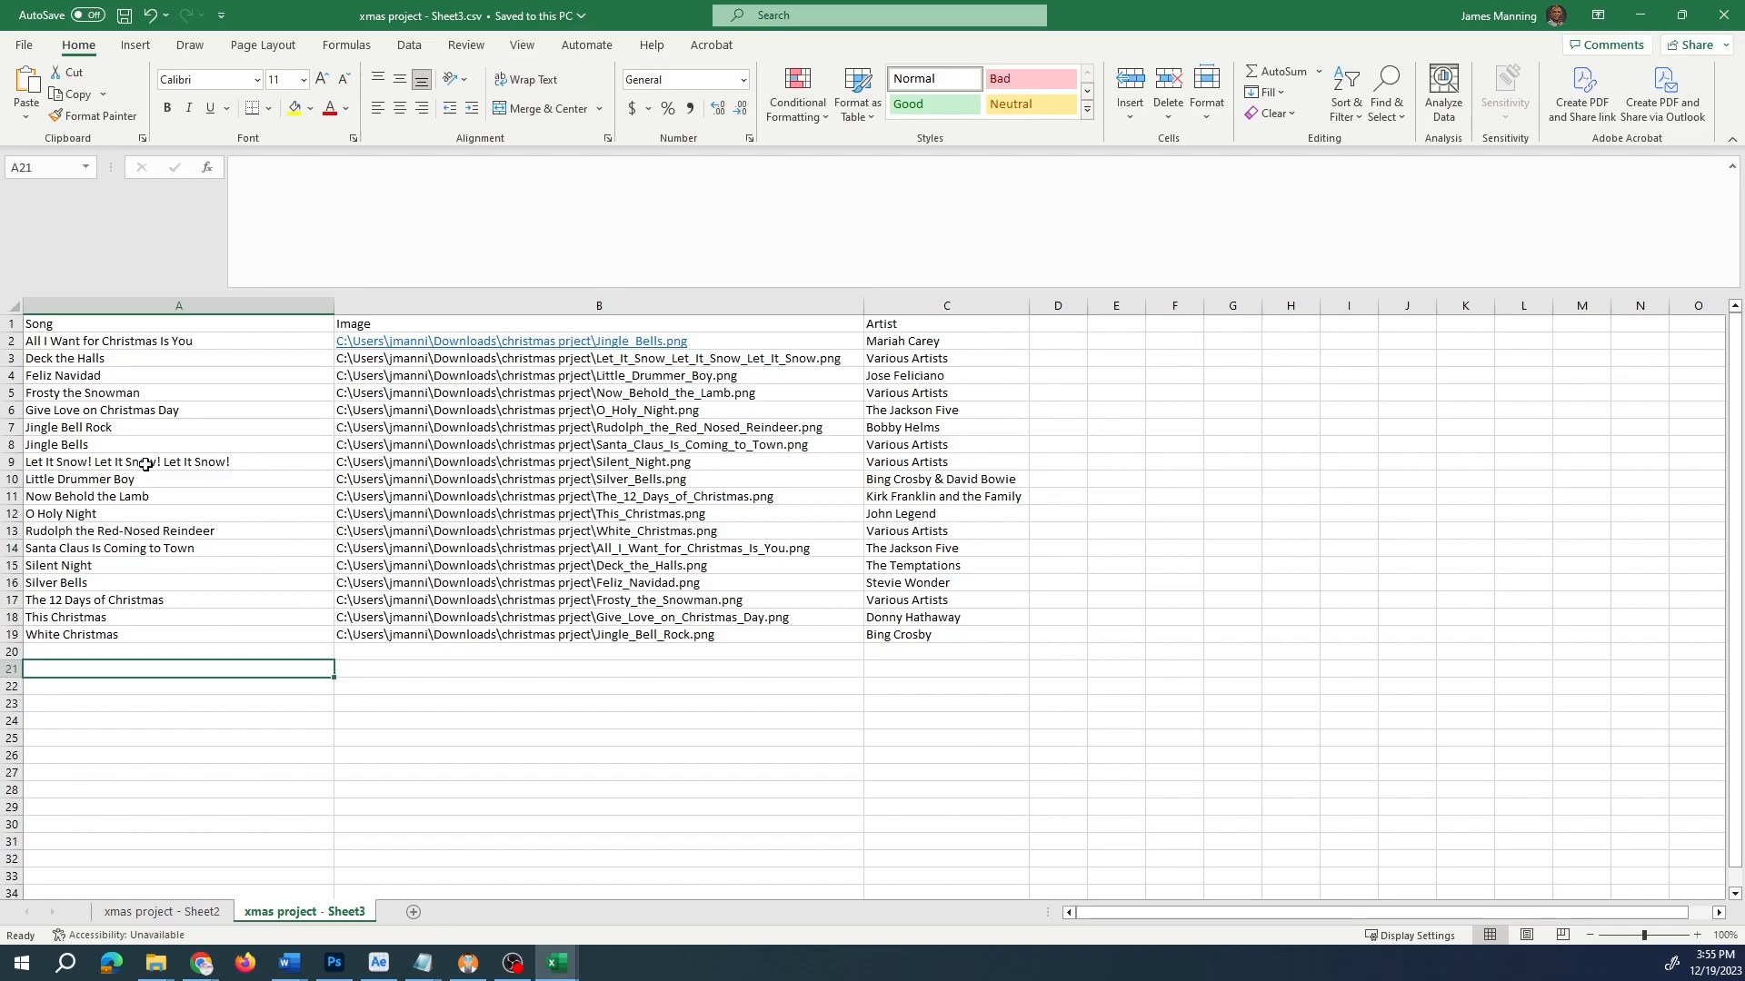
- Copy the song table A1:C19 in Excel and open the download options of the "xmas project" sheet in Google Sheets
click(945, 790)
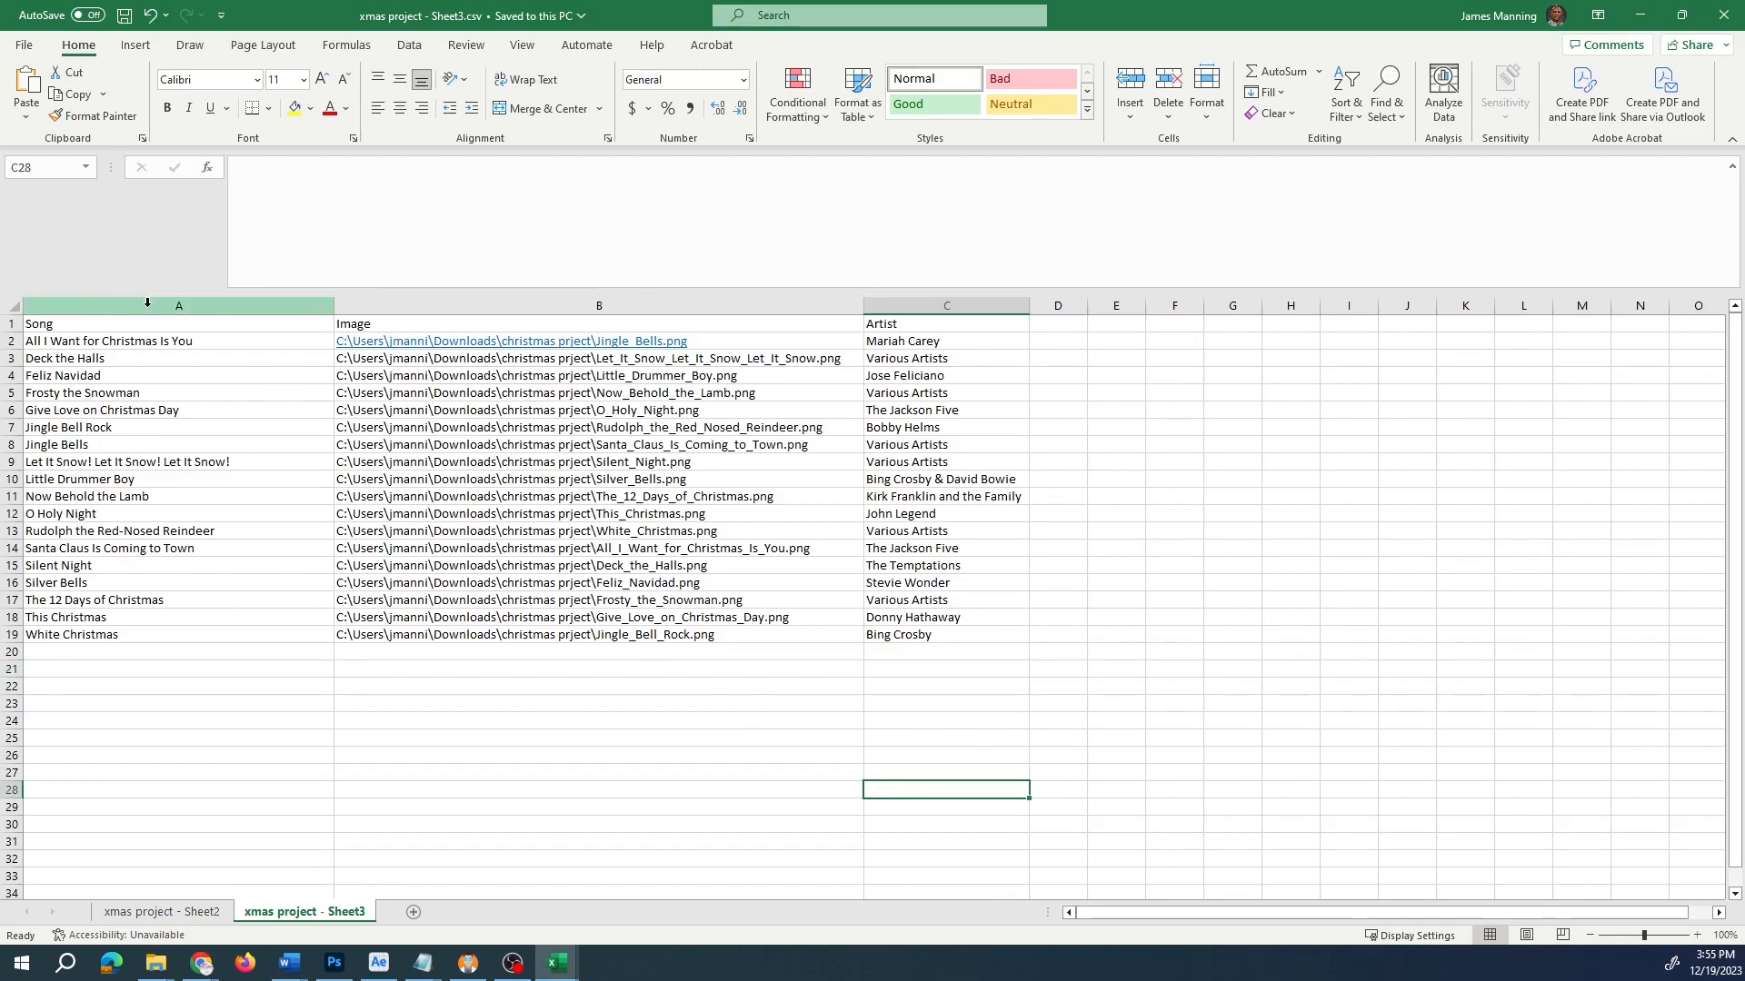
drag(114, 322, 276, 380)
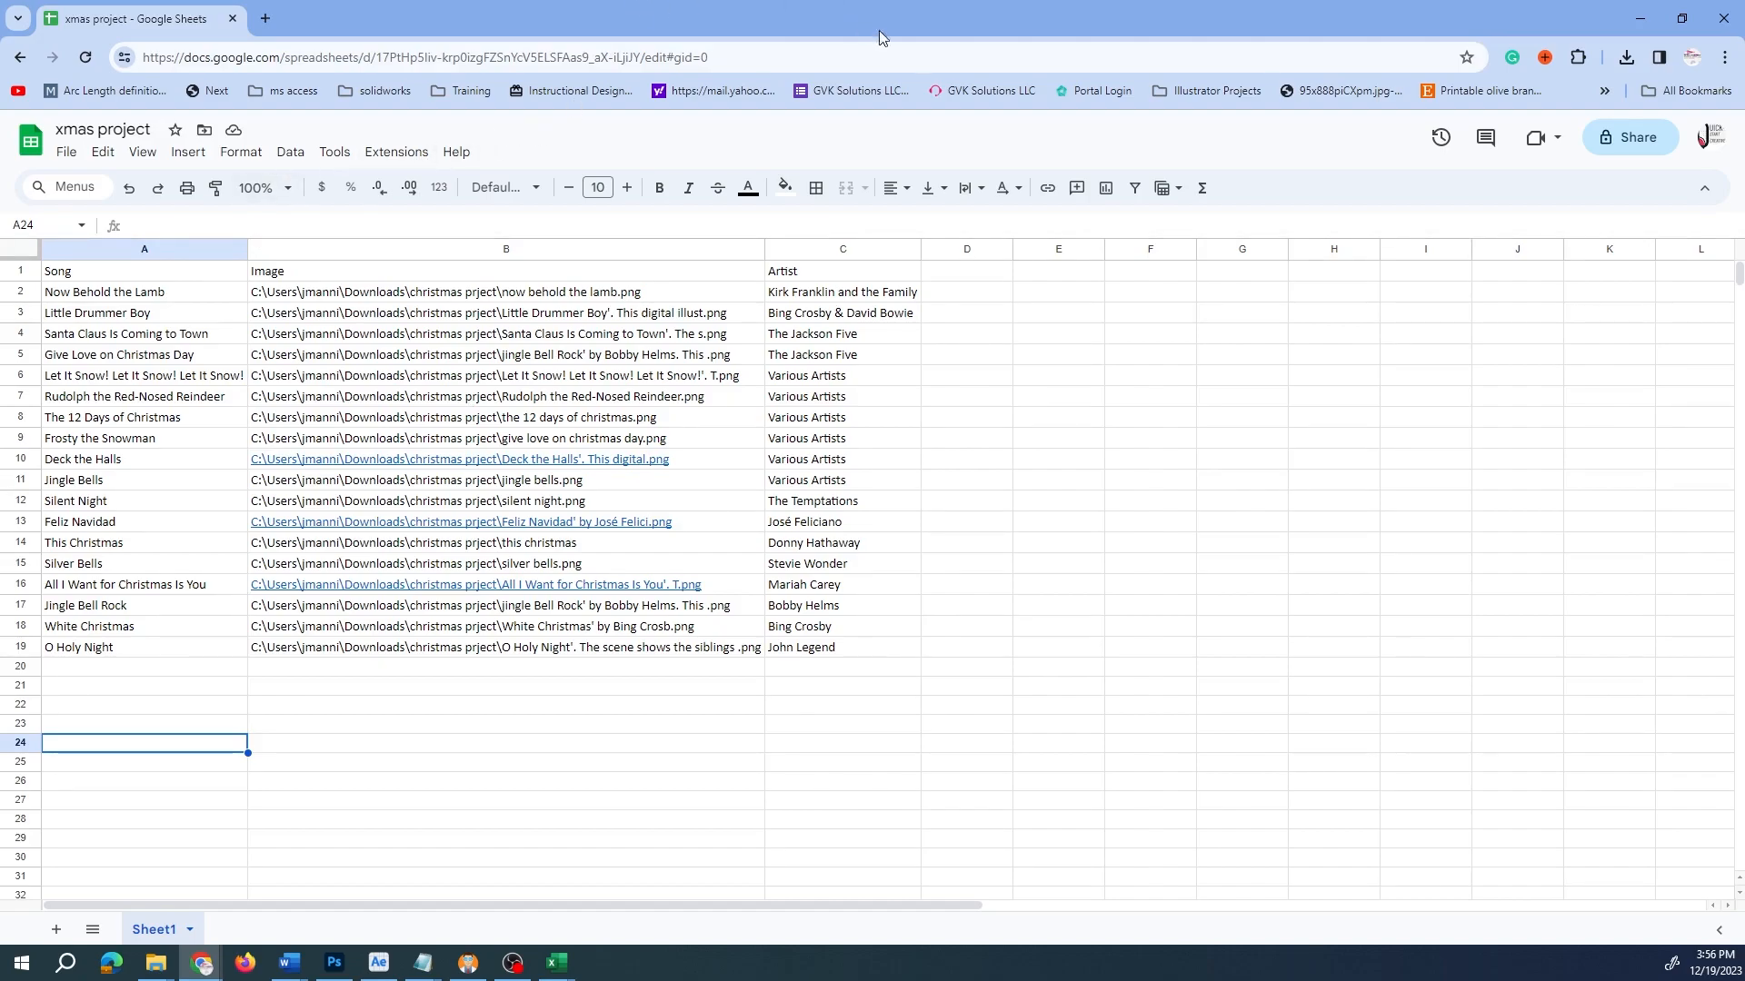
drag(983, 20, 820, 80)
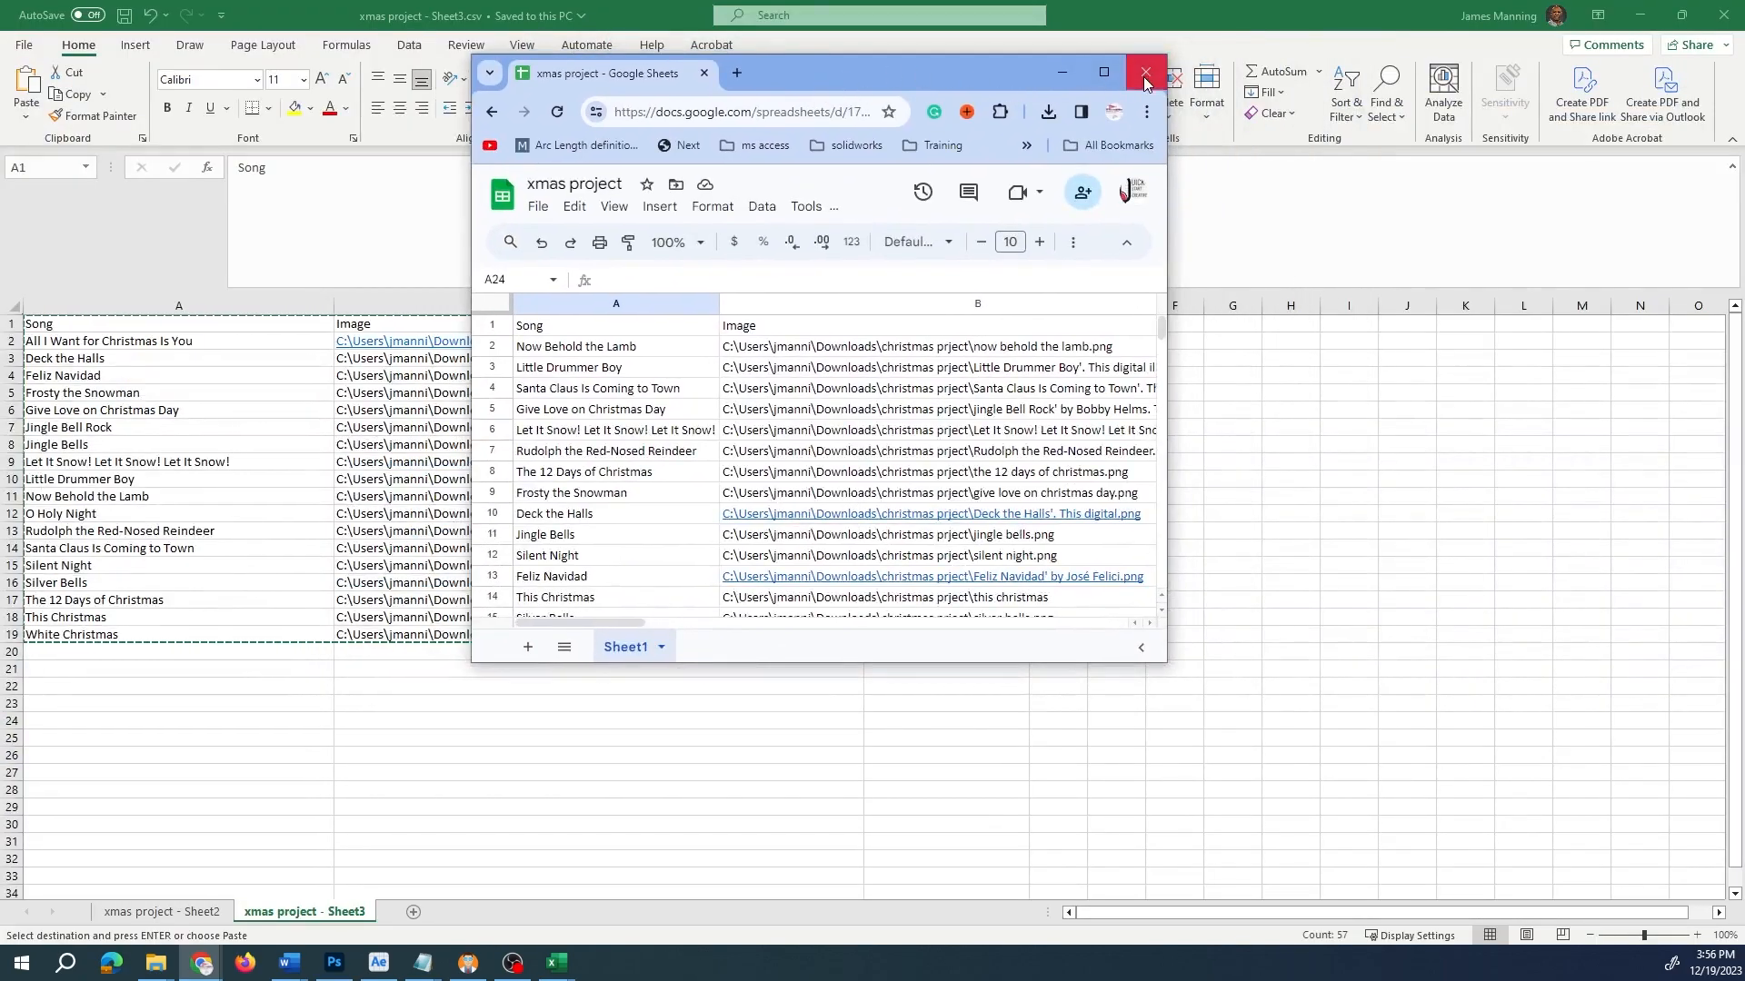
click(1105, 72)
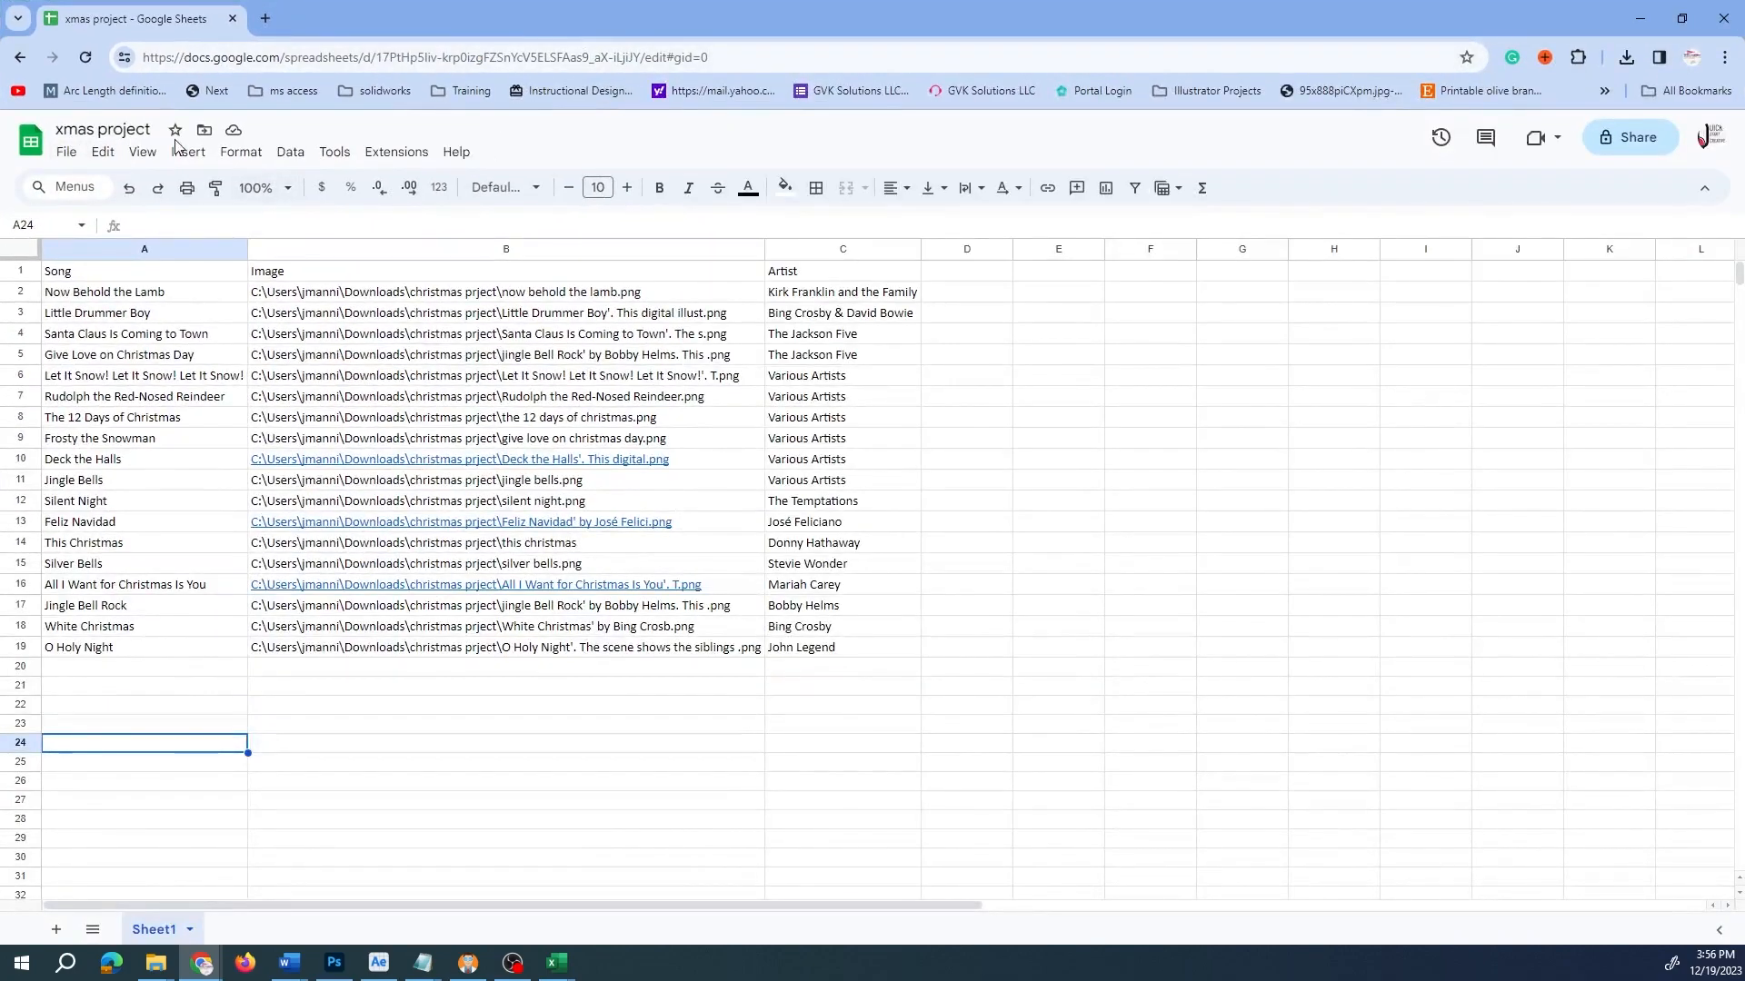
click(66, 153)
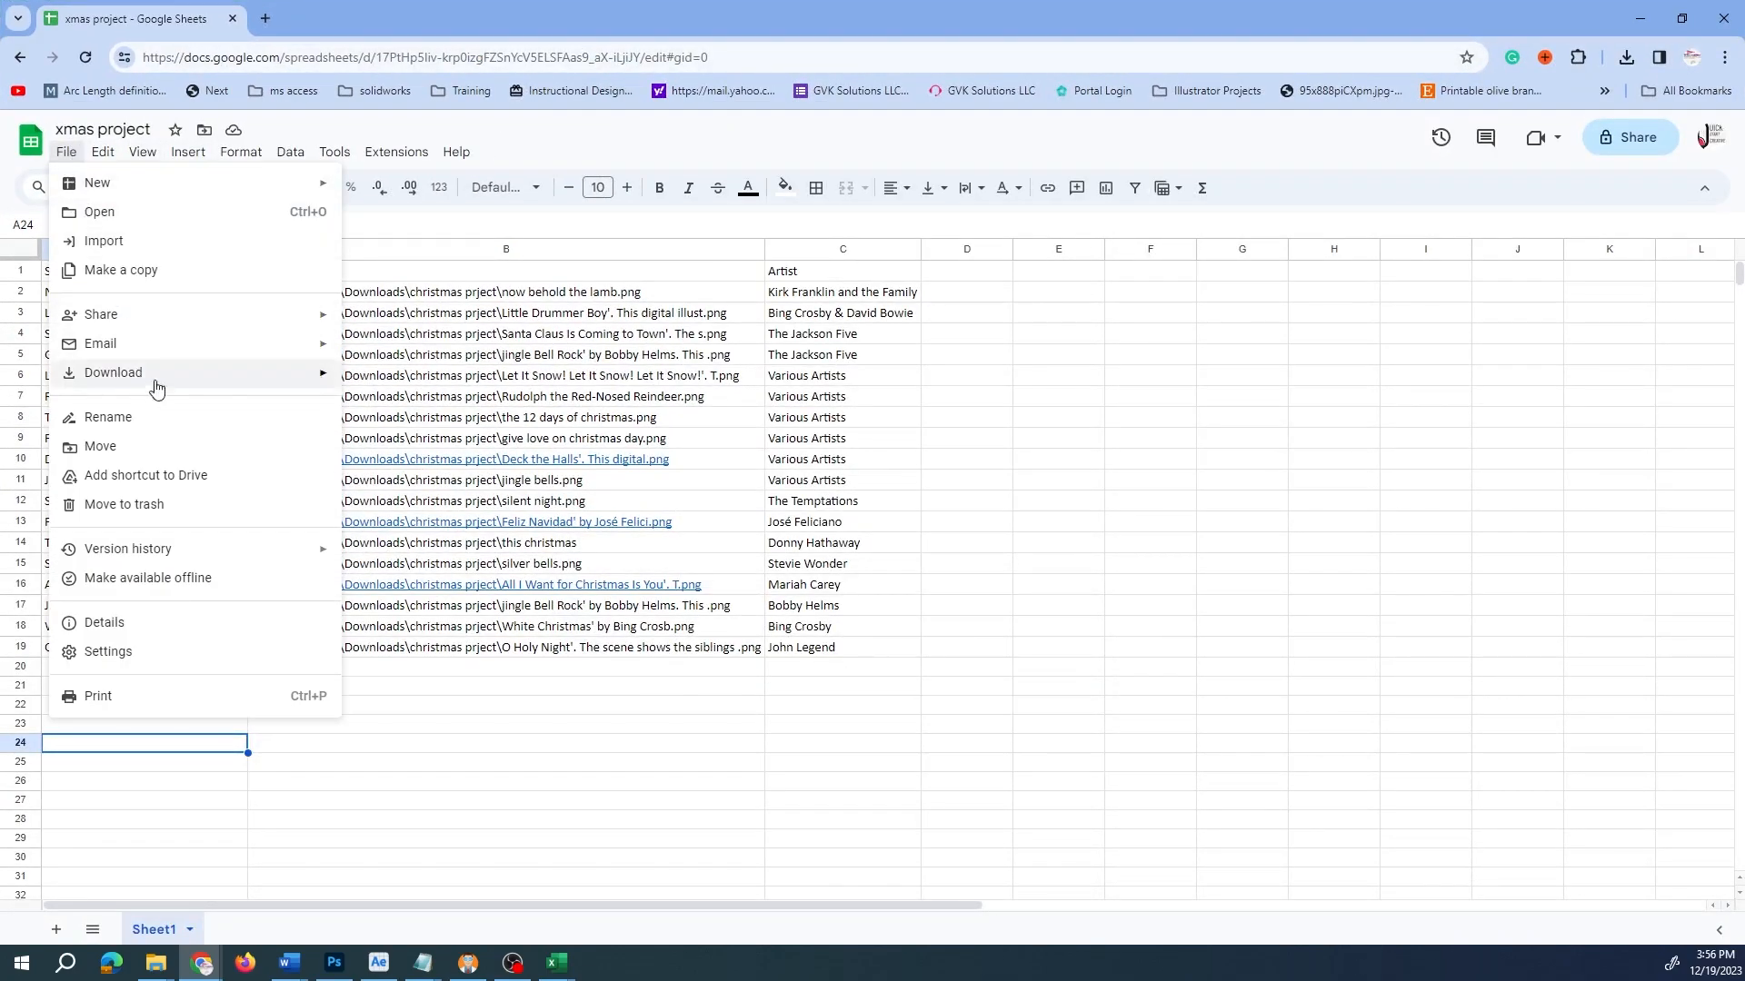
mouse_move(155, 375)
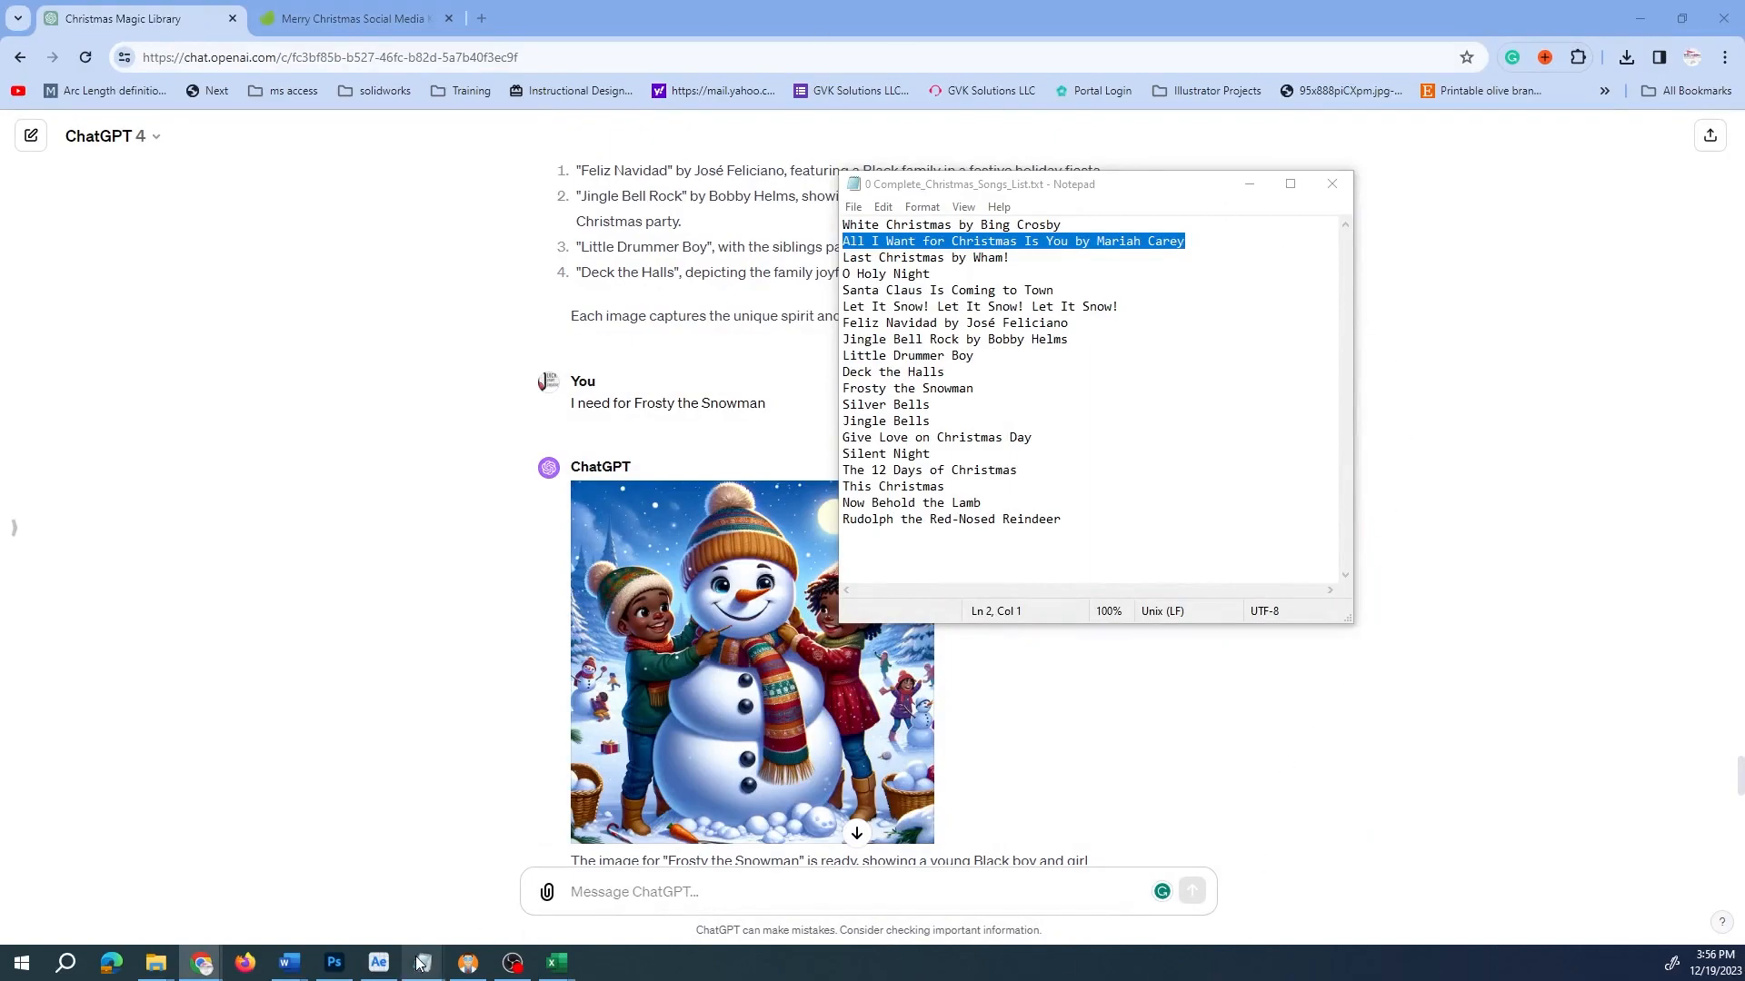
- Switch to Photoshop and move the contextual task bar off the Data Set 1_1.psd artwork into the empty canvas area
click(338, 965)
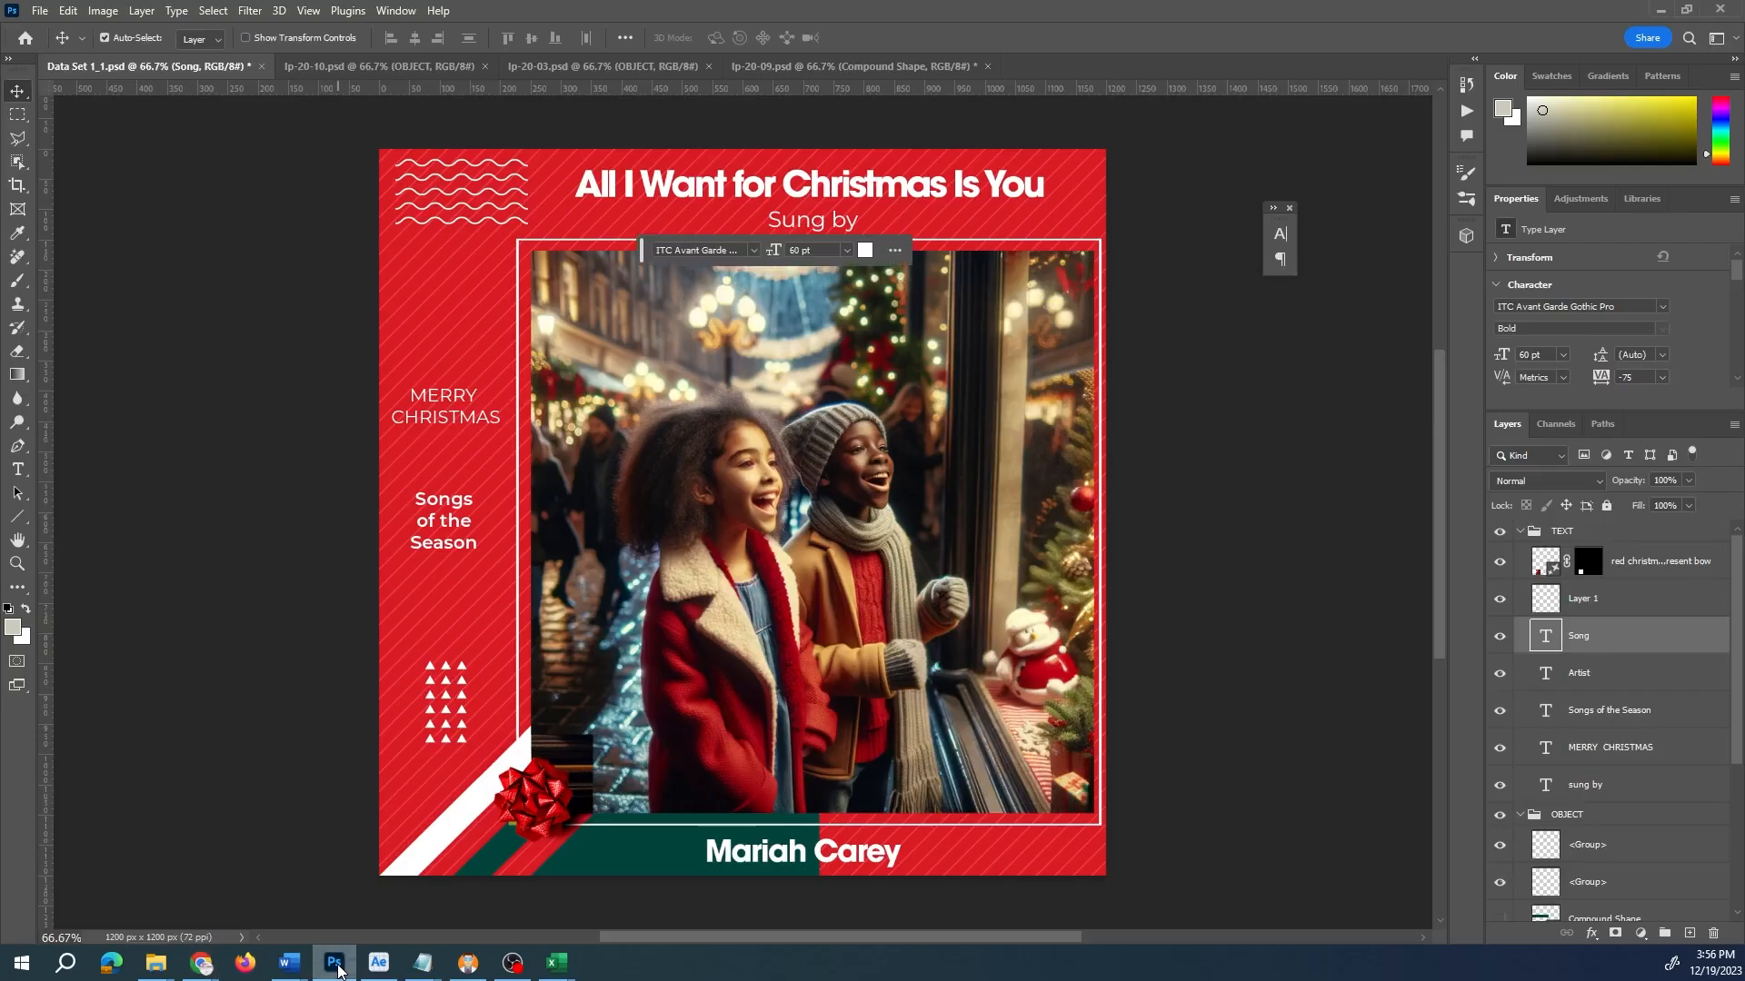
drag(642, 259, 193, 307)
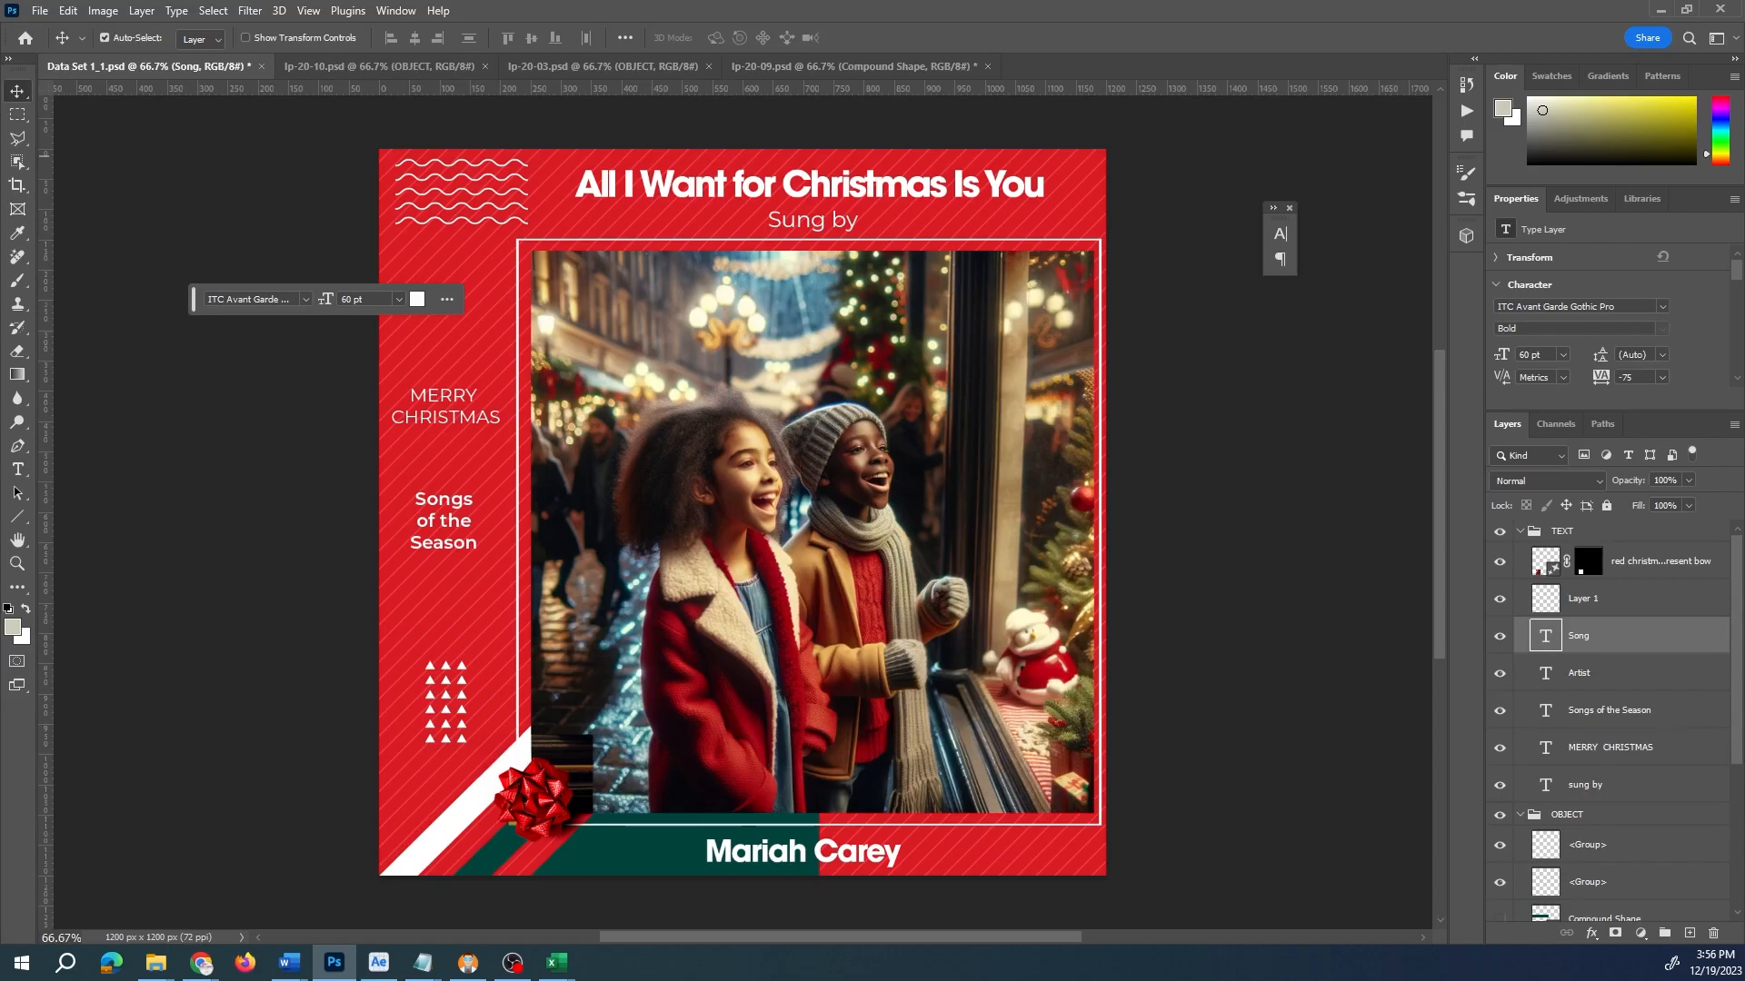
key(alt+Tab)
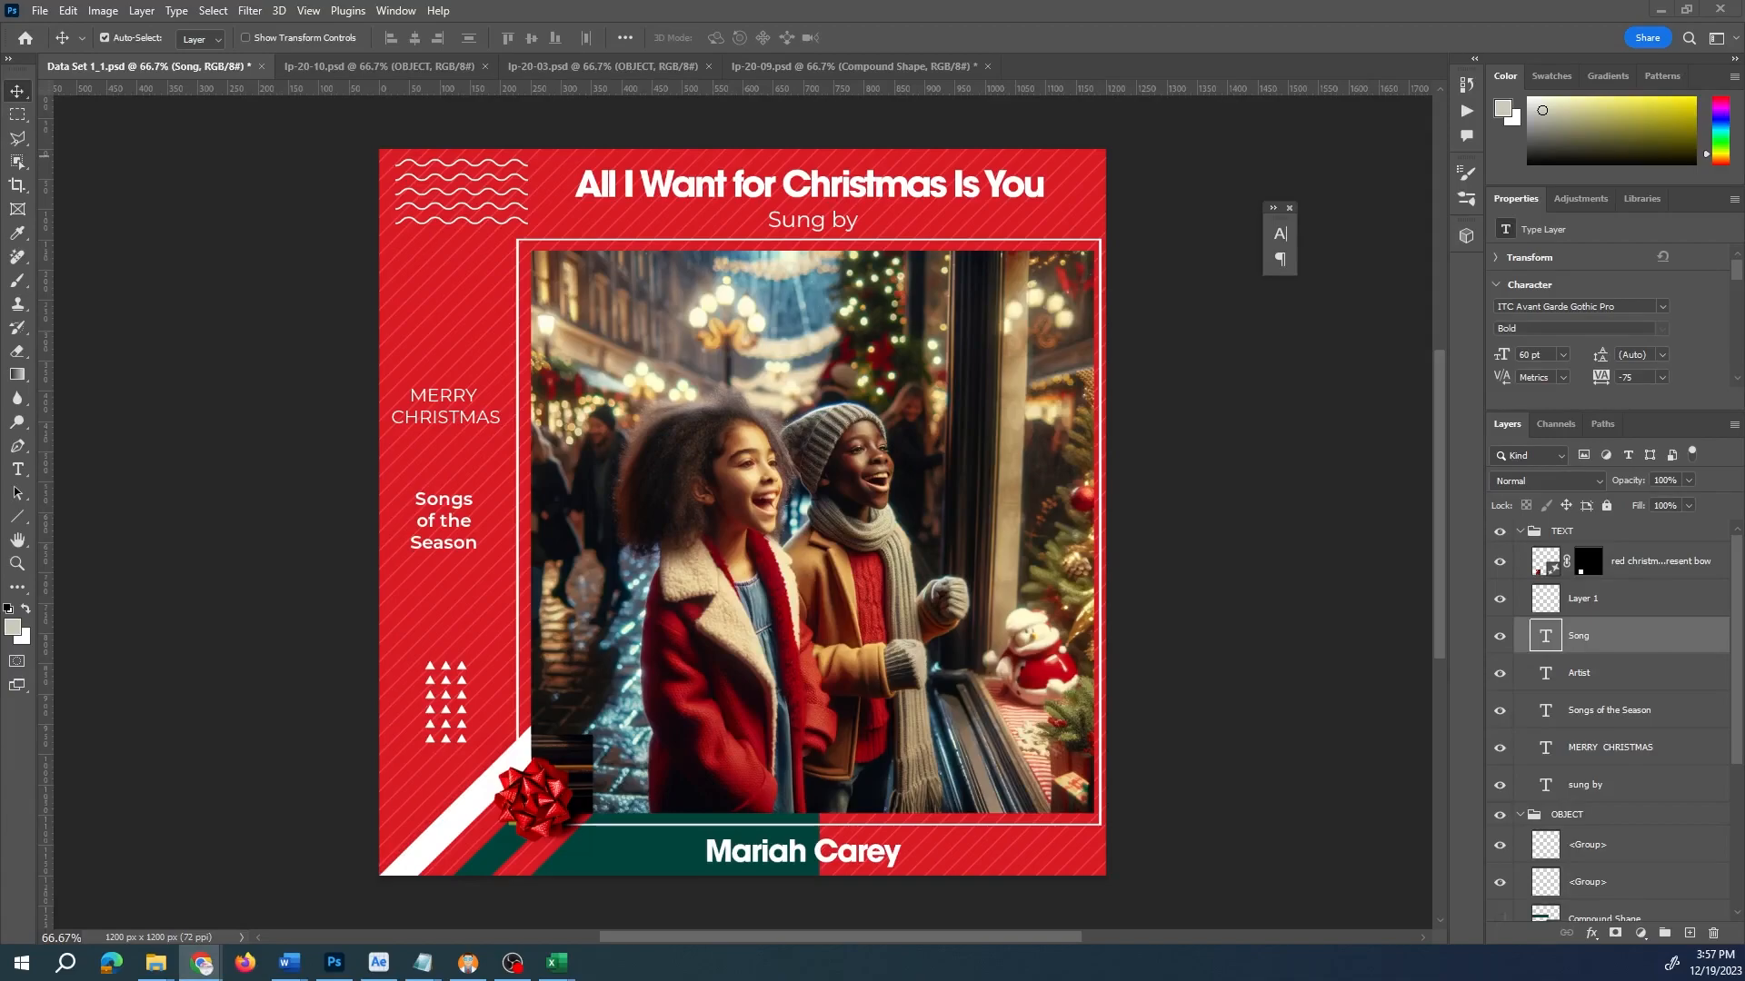
- Switch to the Envato Elements page in Chrome, examine the "Merry Christmas Social Media Kit PSD & AI" template previews and close the page
click(200, 963)
click(1222, 91)
click(1459, 150)
click(1437, 281)
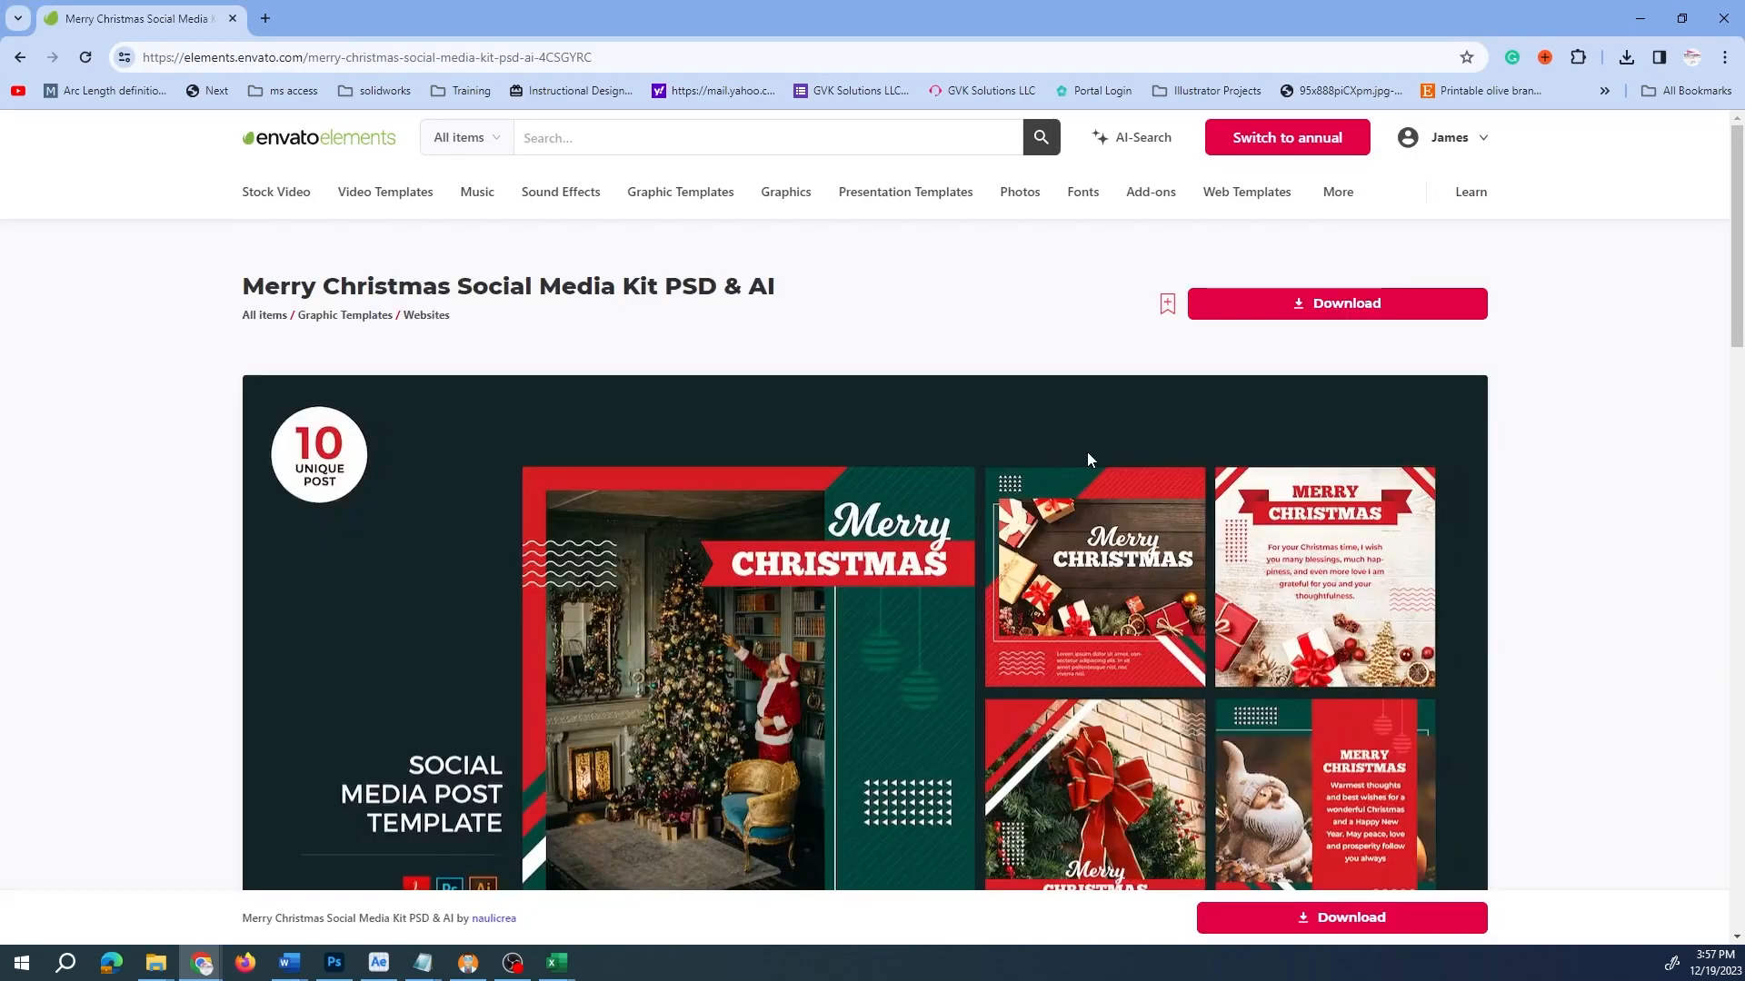
scroll(1059, 480, down, 3)
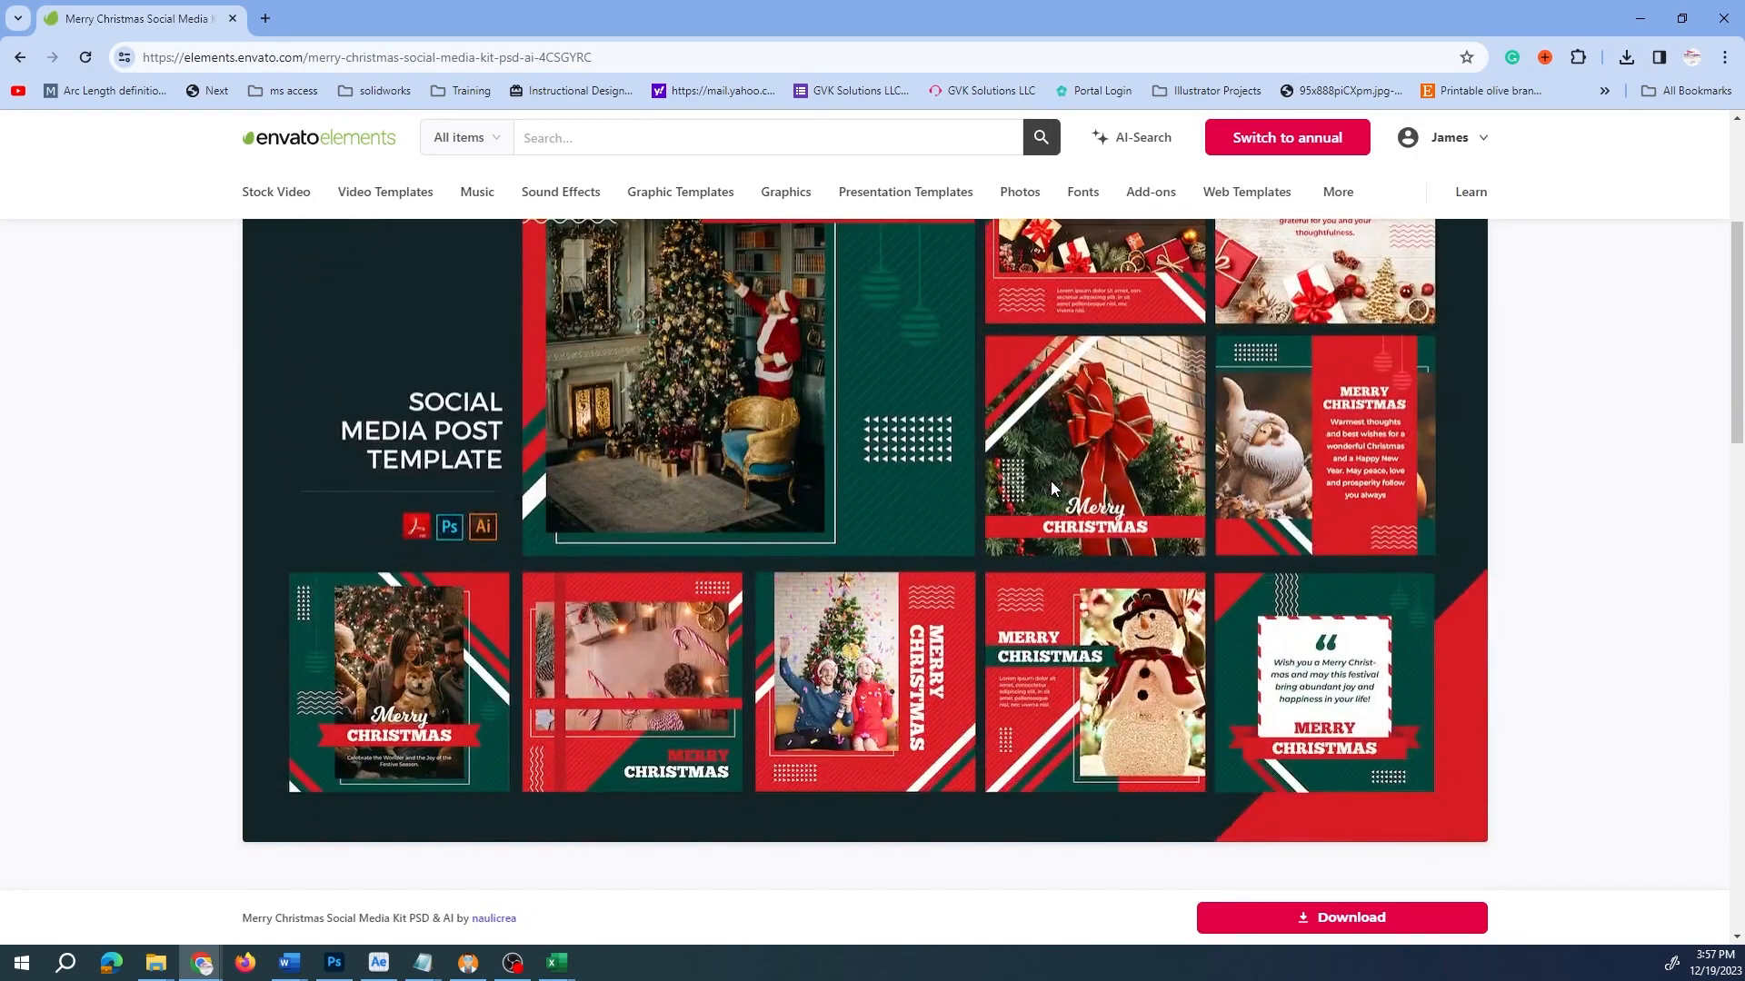
scroll(1051, 488, up, 1)
scroll(1050, 476, down, 2)
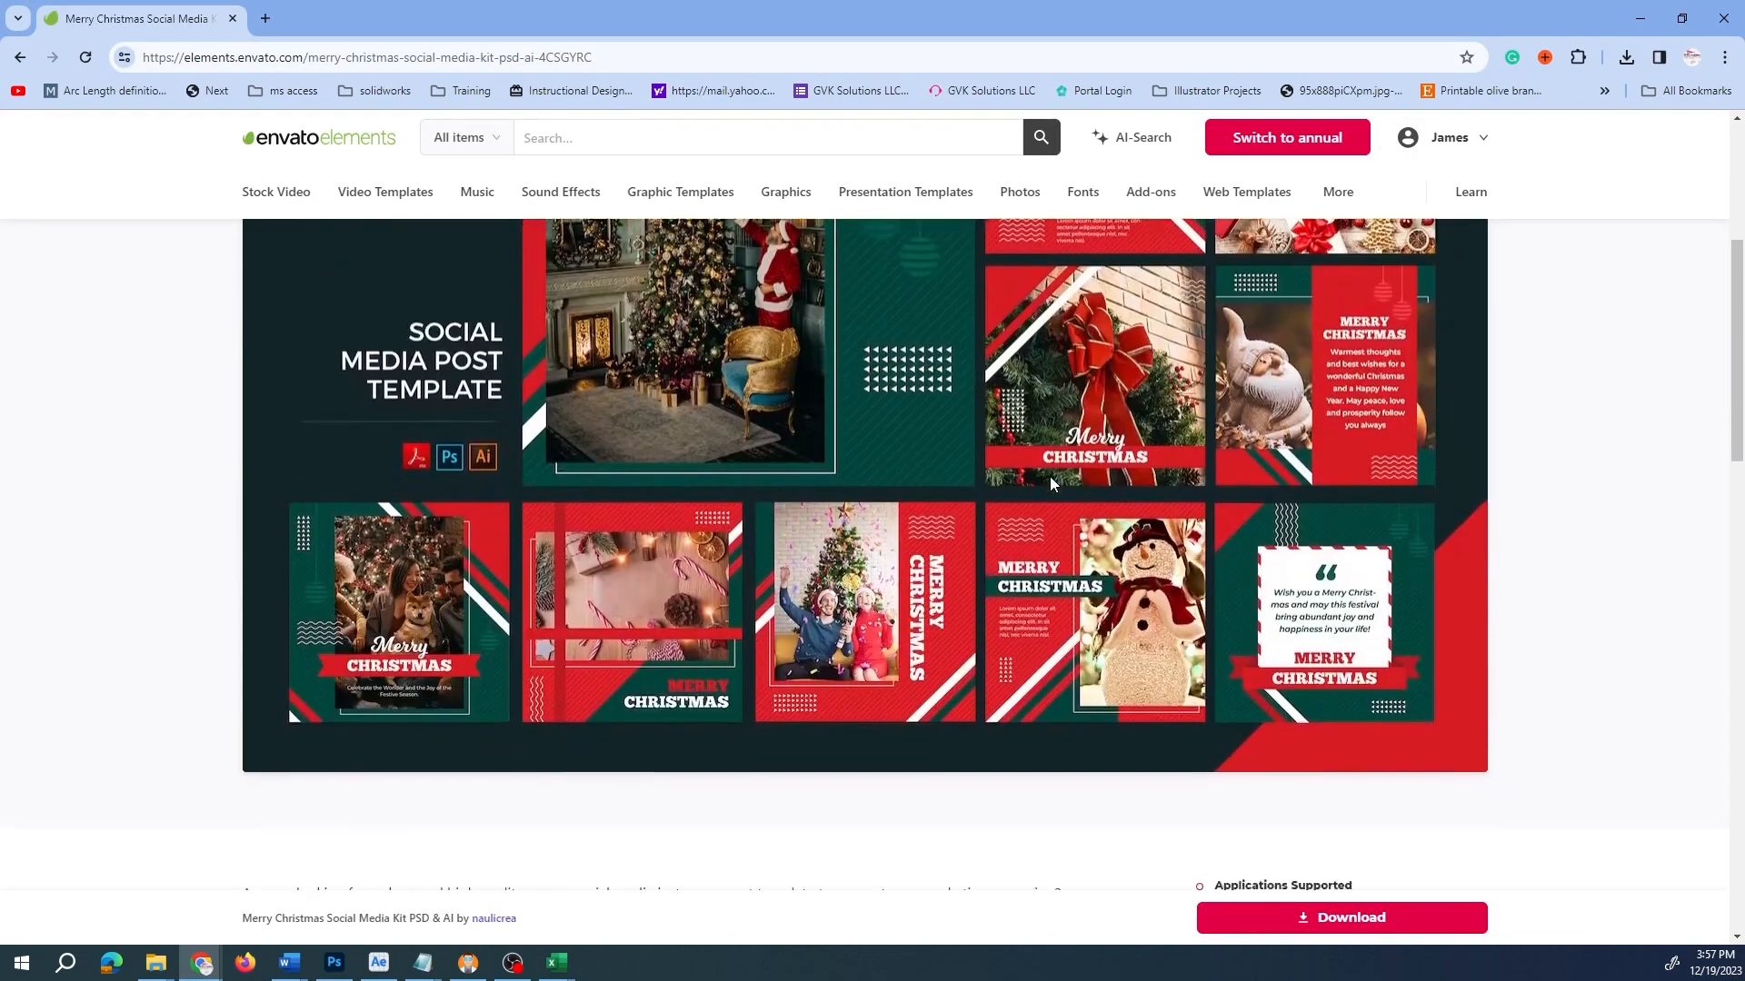
scroll(1049, 476, up, 3)
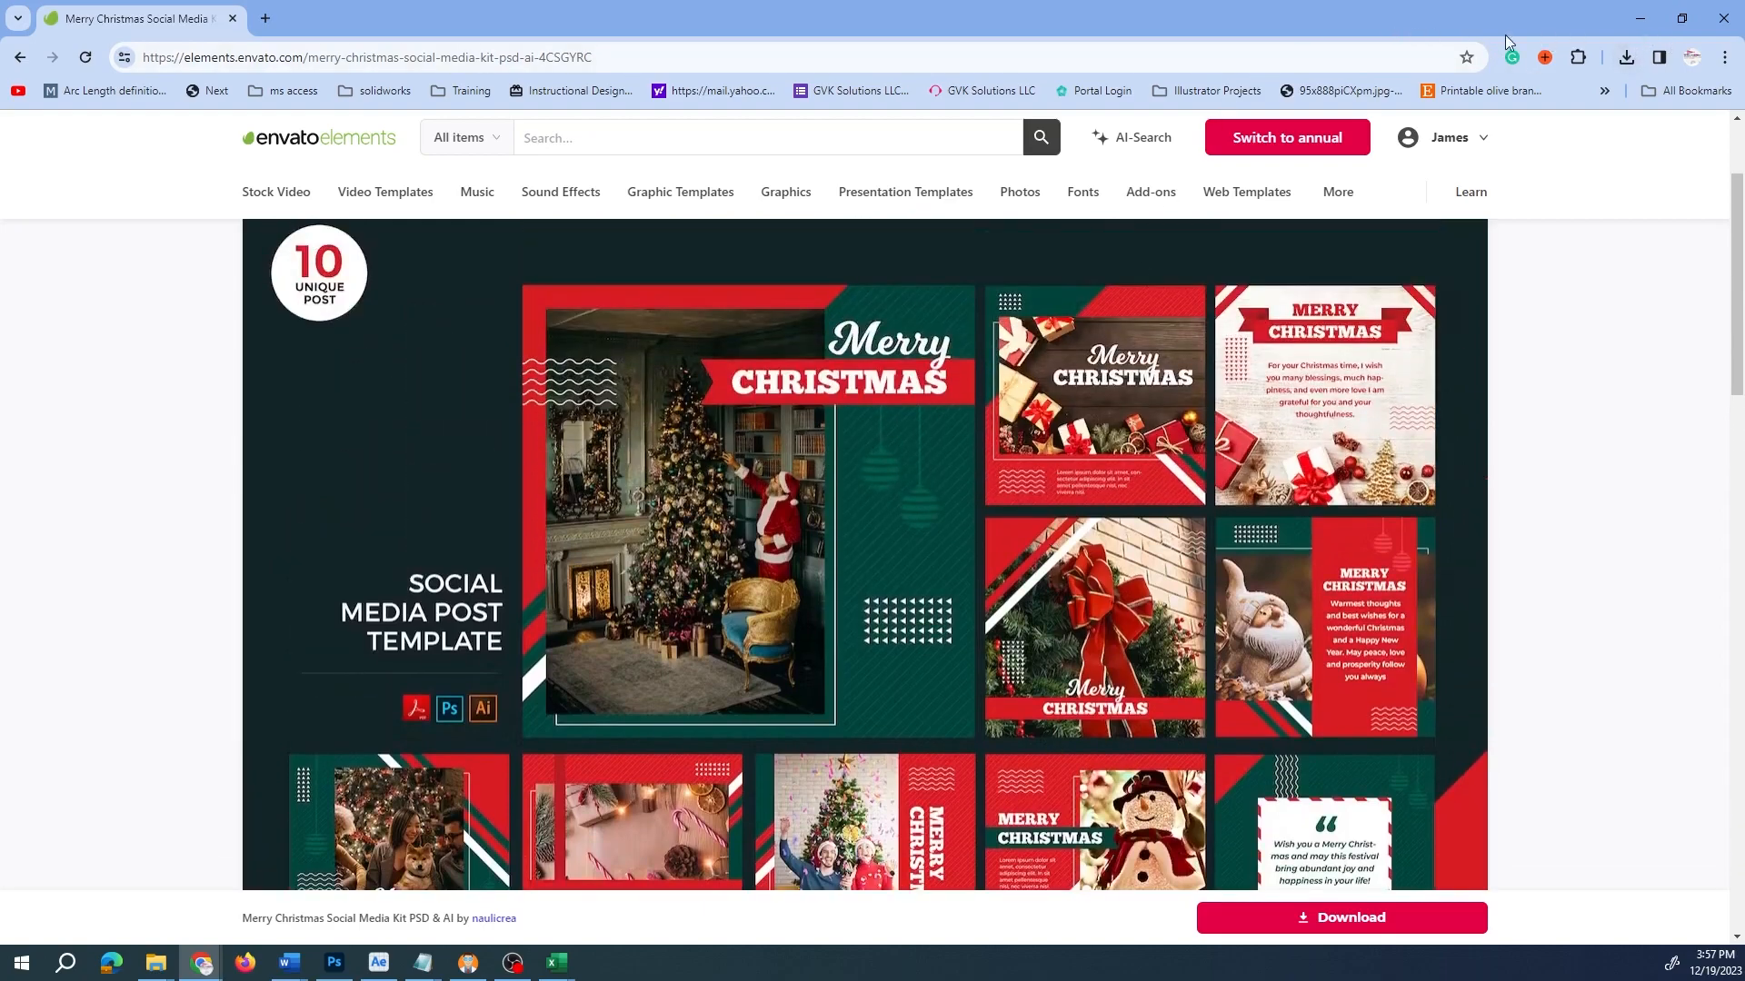
drag(1442, 26, 1232, 112)
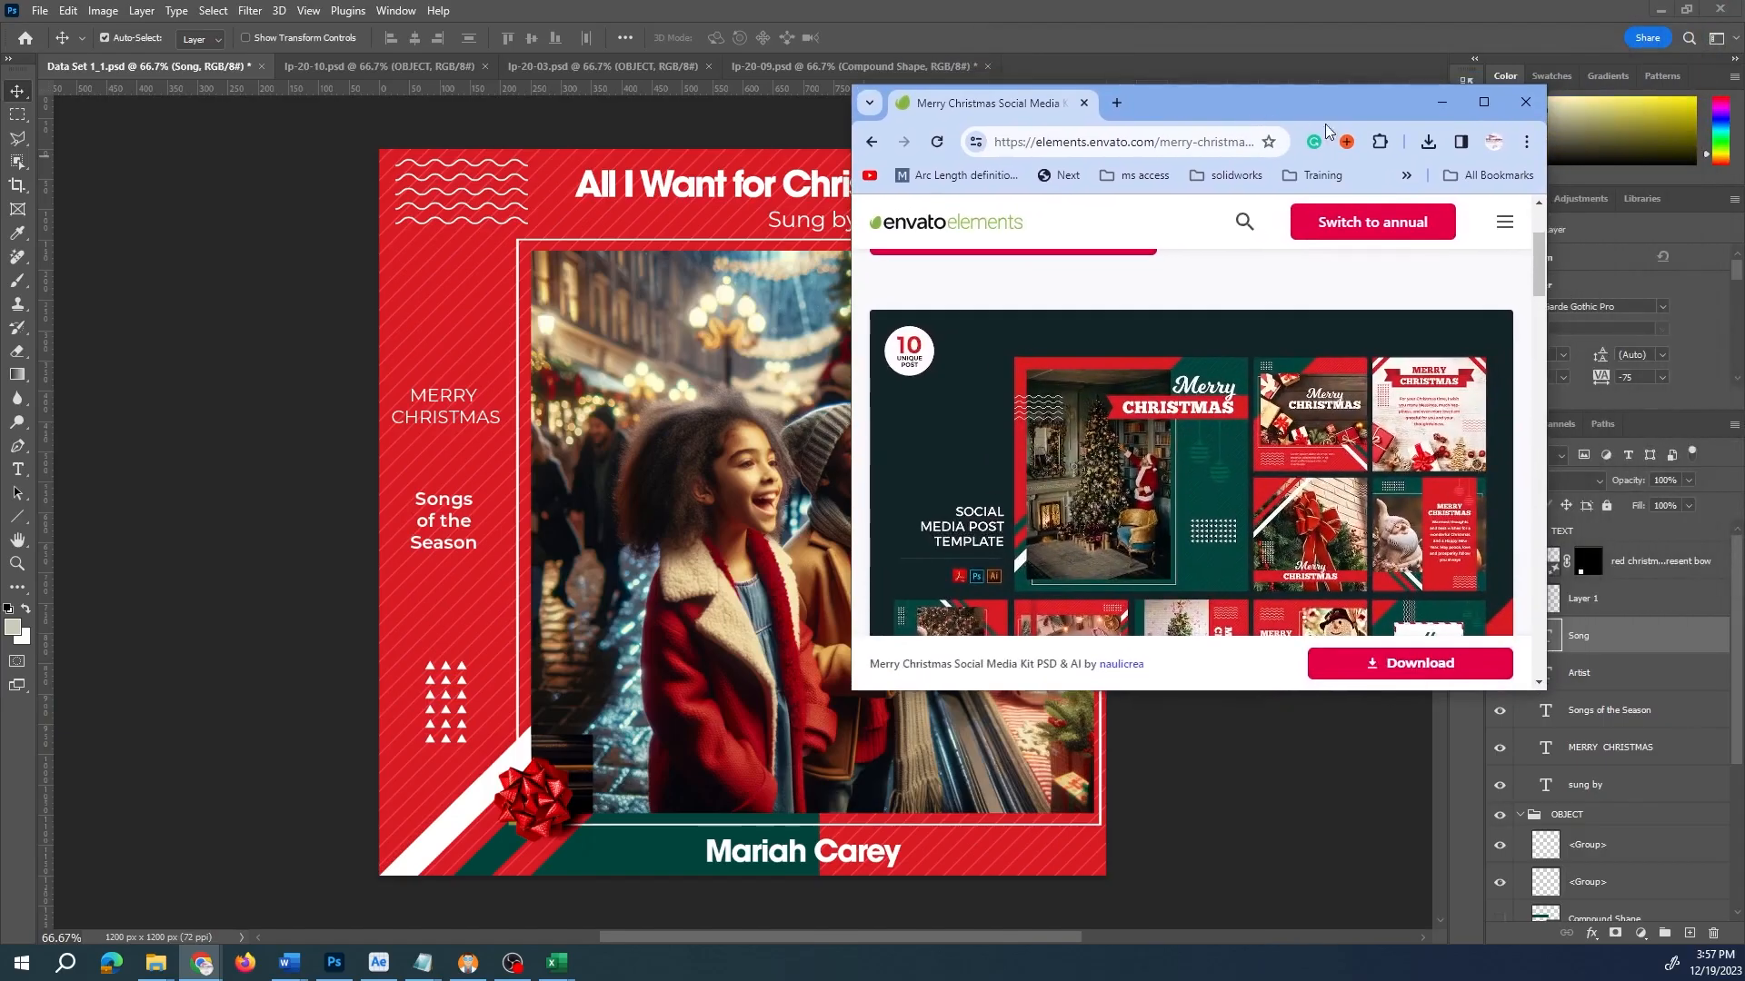
click(1534, 104)
- Close the edited lp-20-09.psd template in Photoshop without saving its changes
click(787, 66)
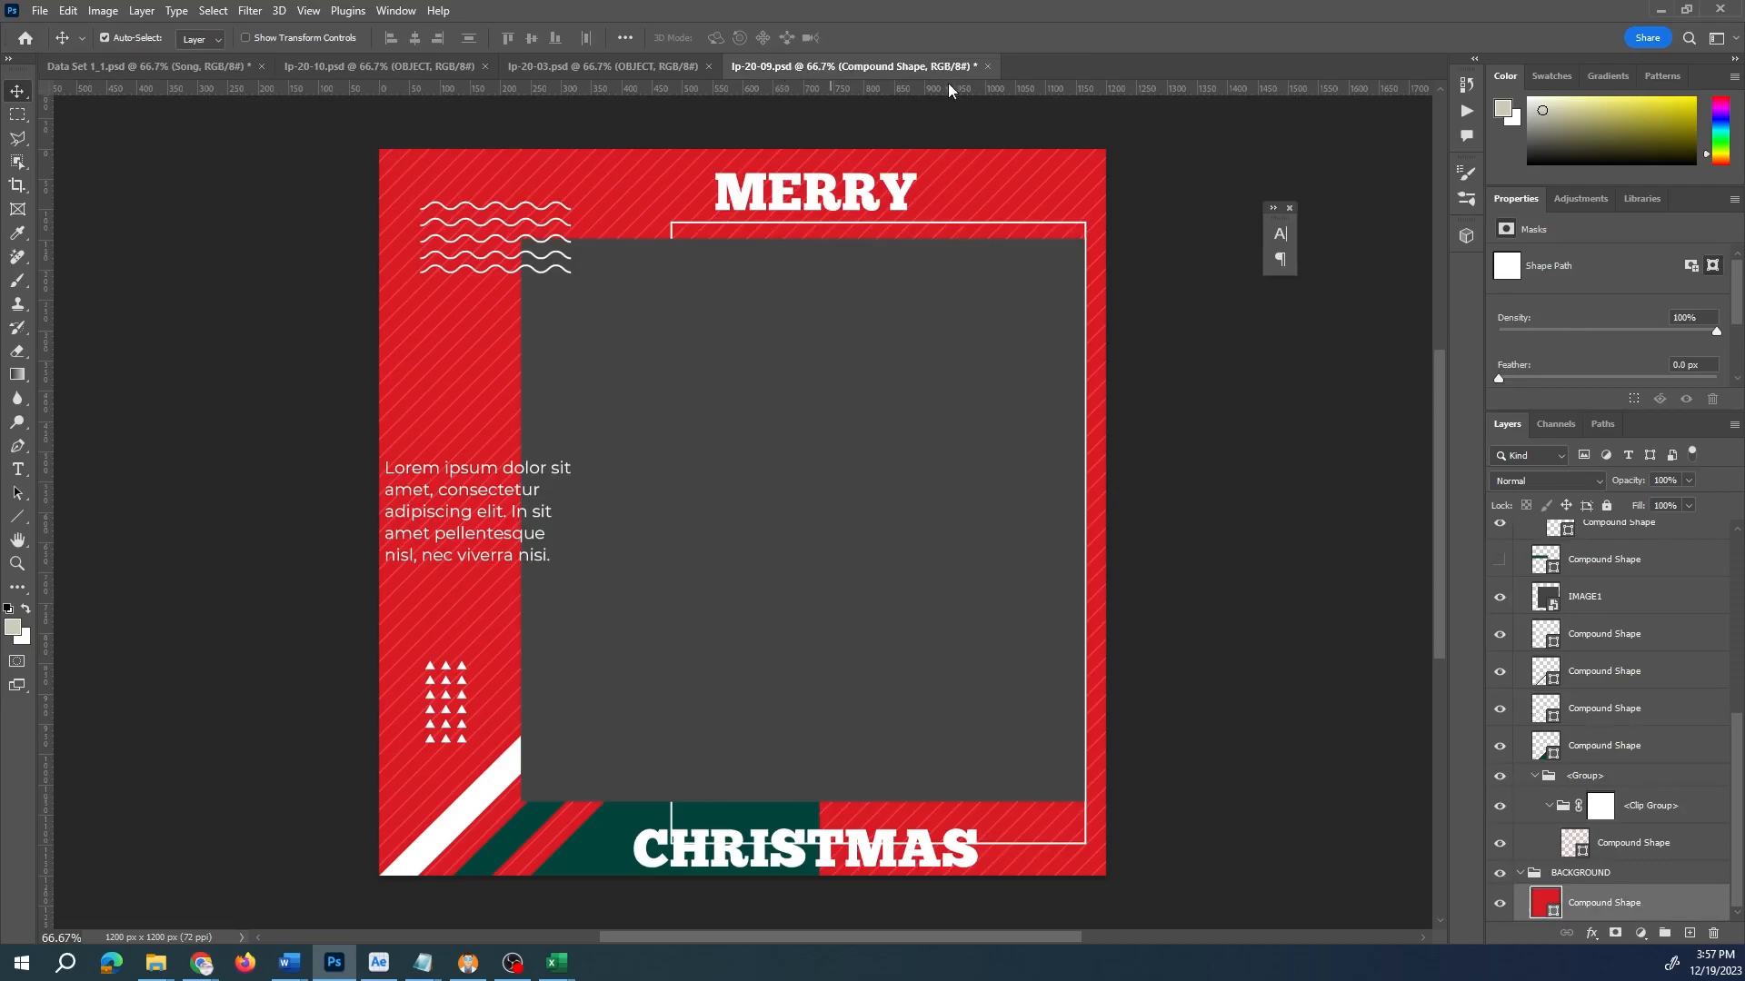
click(988, 66)
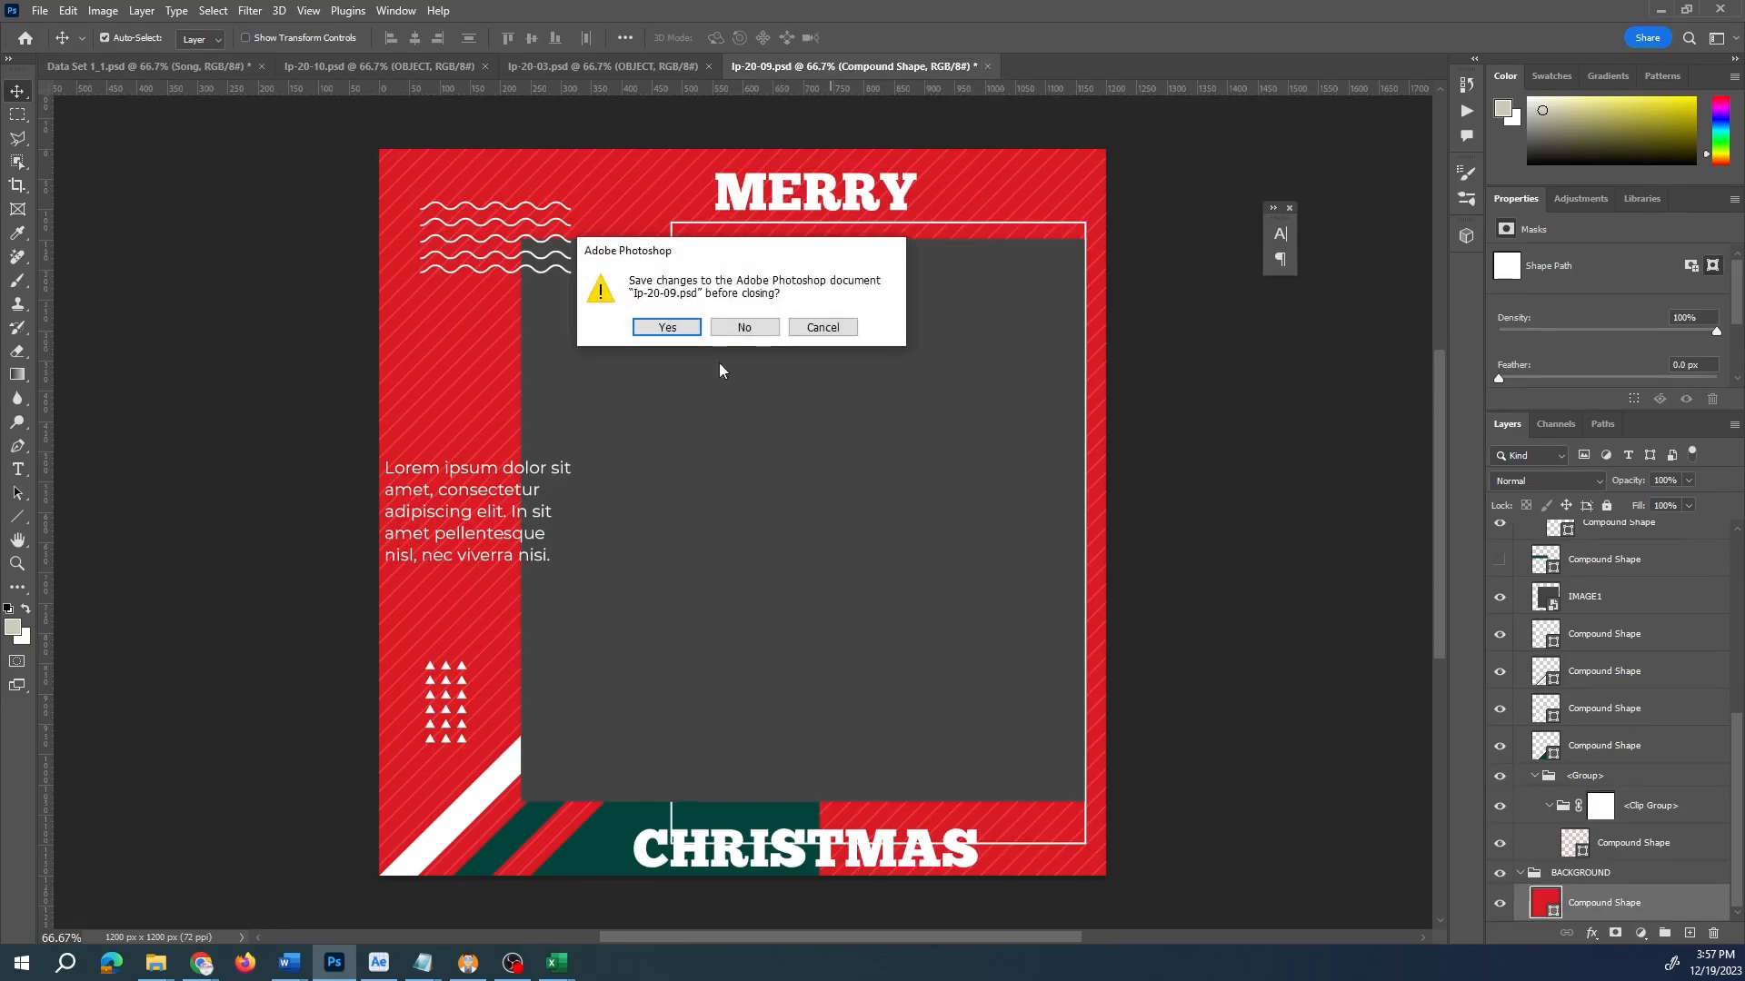
click(745, 329)
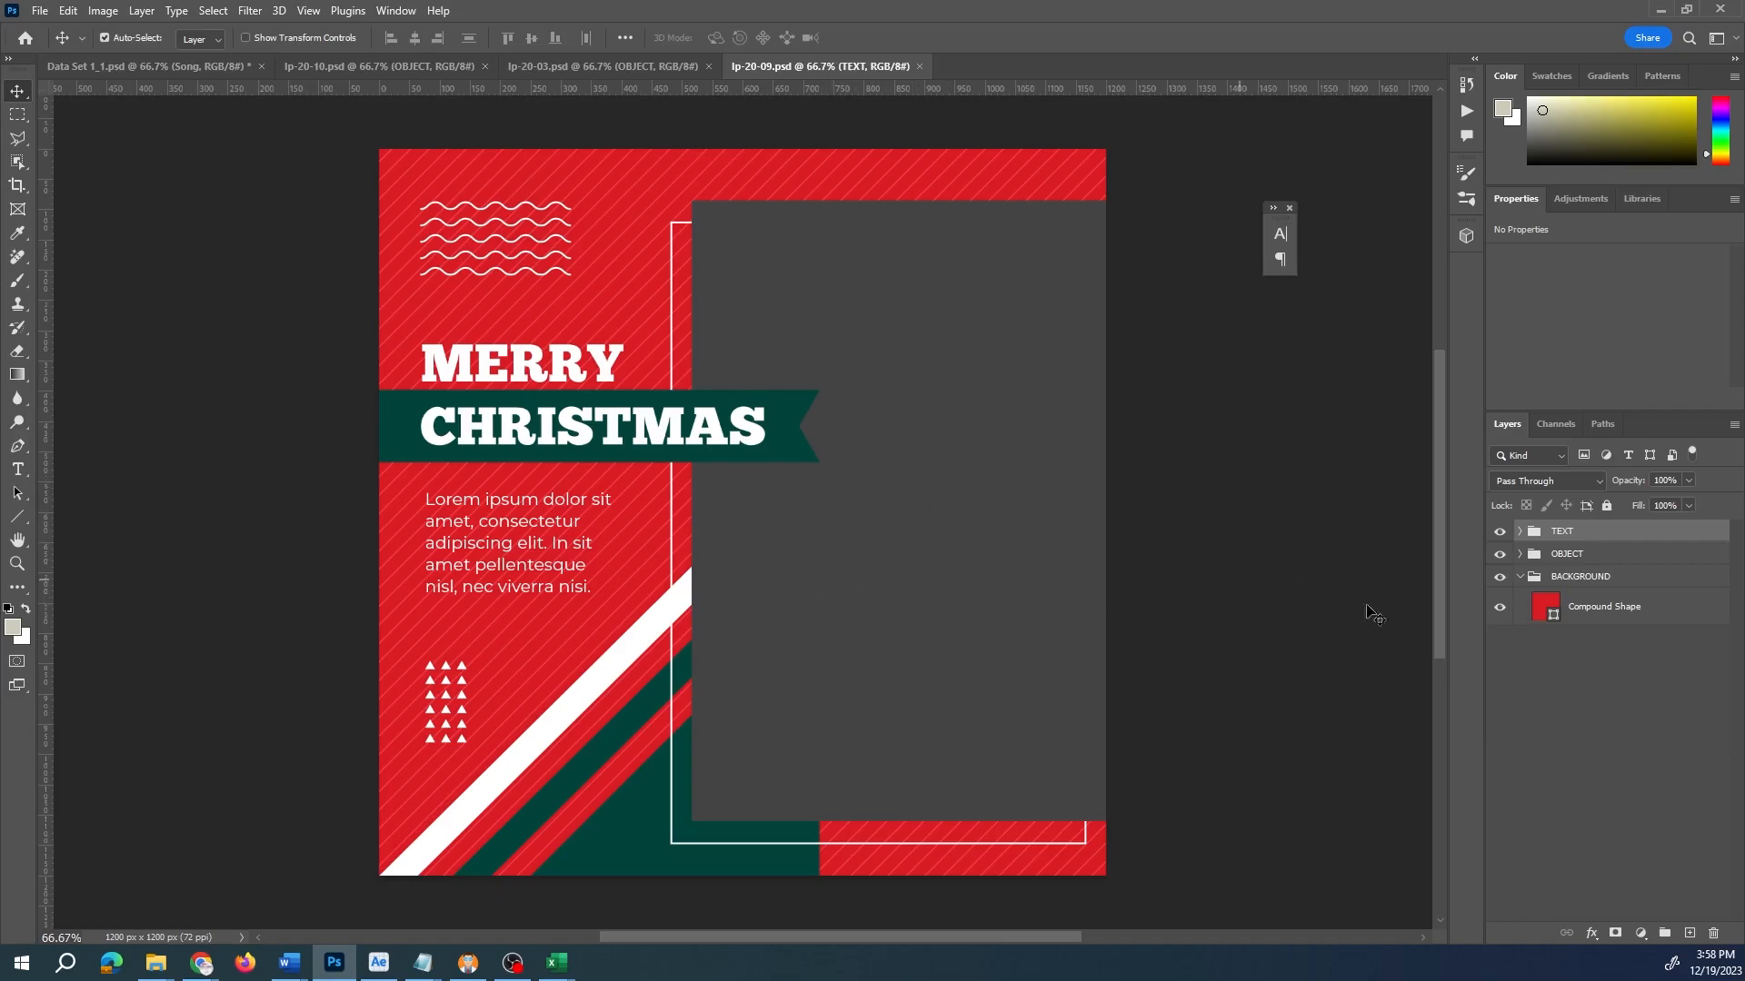
- Expand the OBJECT group in the fresh lp-20-09.psd and open the contents of the IMAGE1 smart object
click(1521, 554)
click(1551, 669)
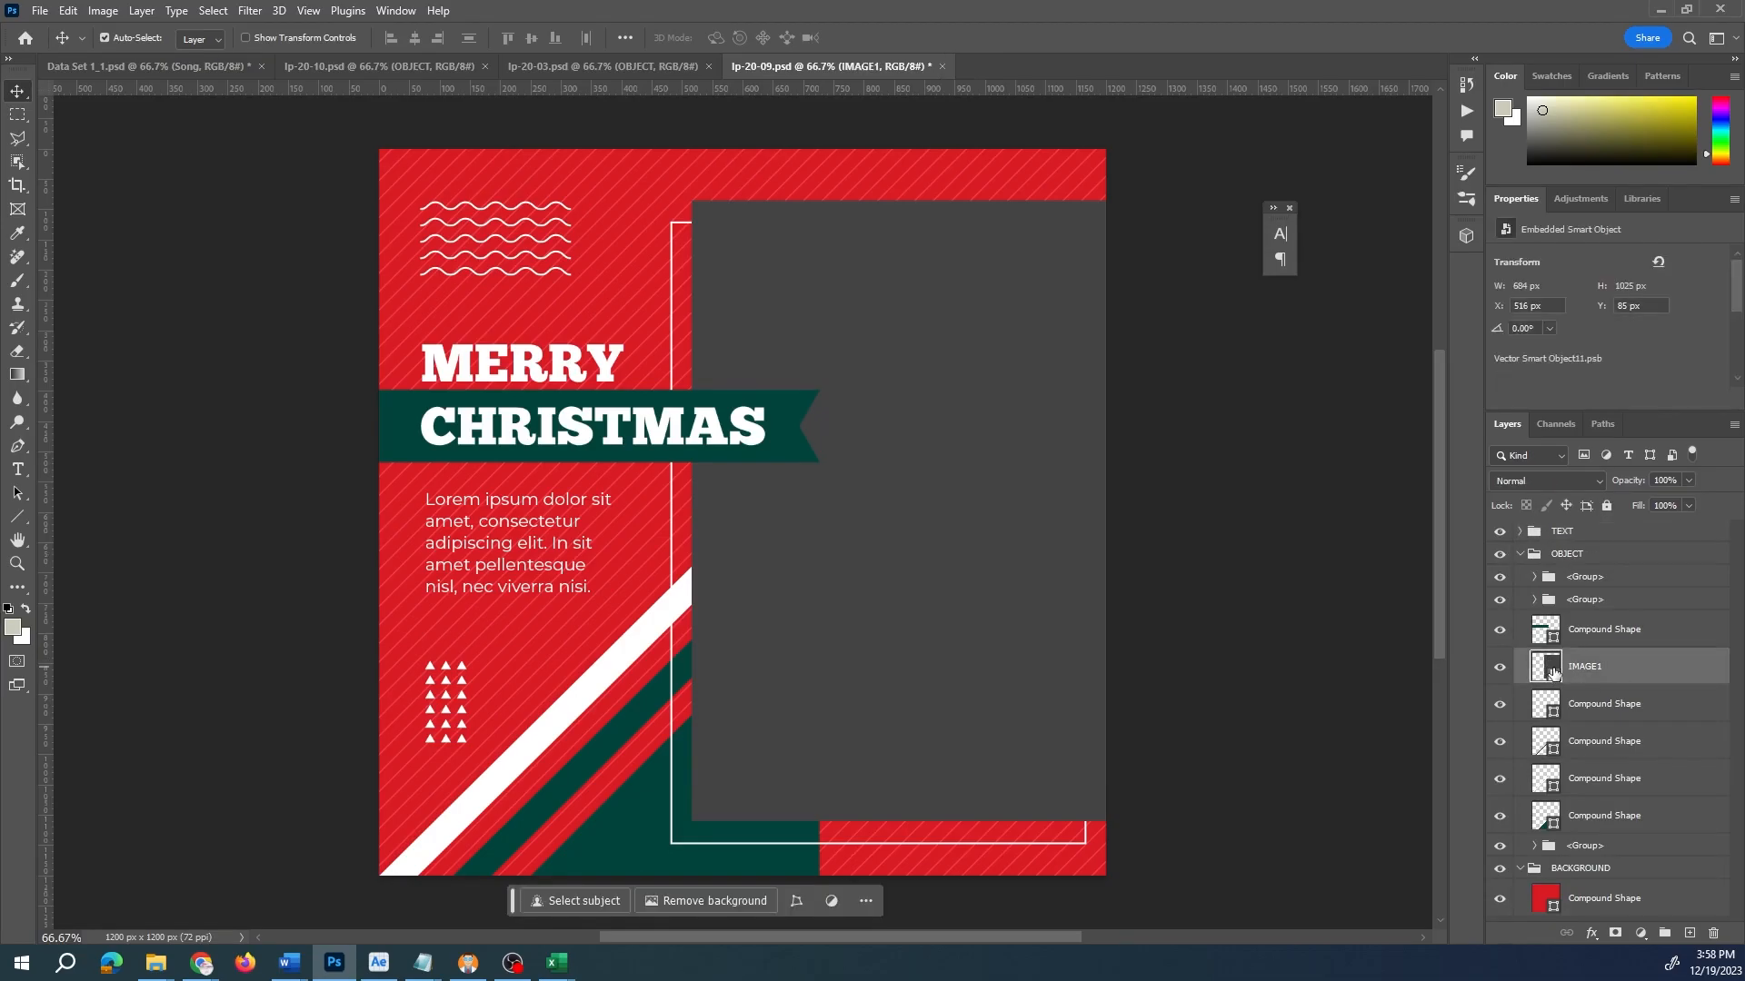
double_click(1546, 668)
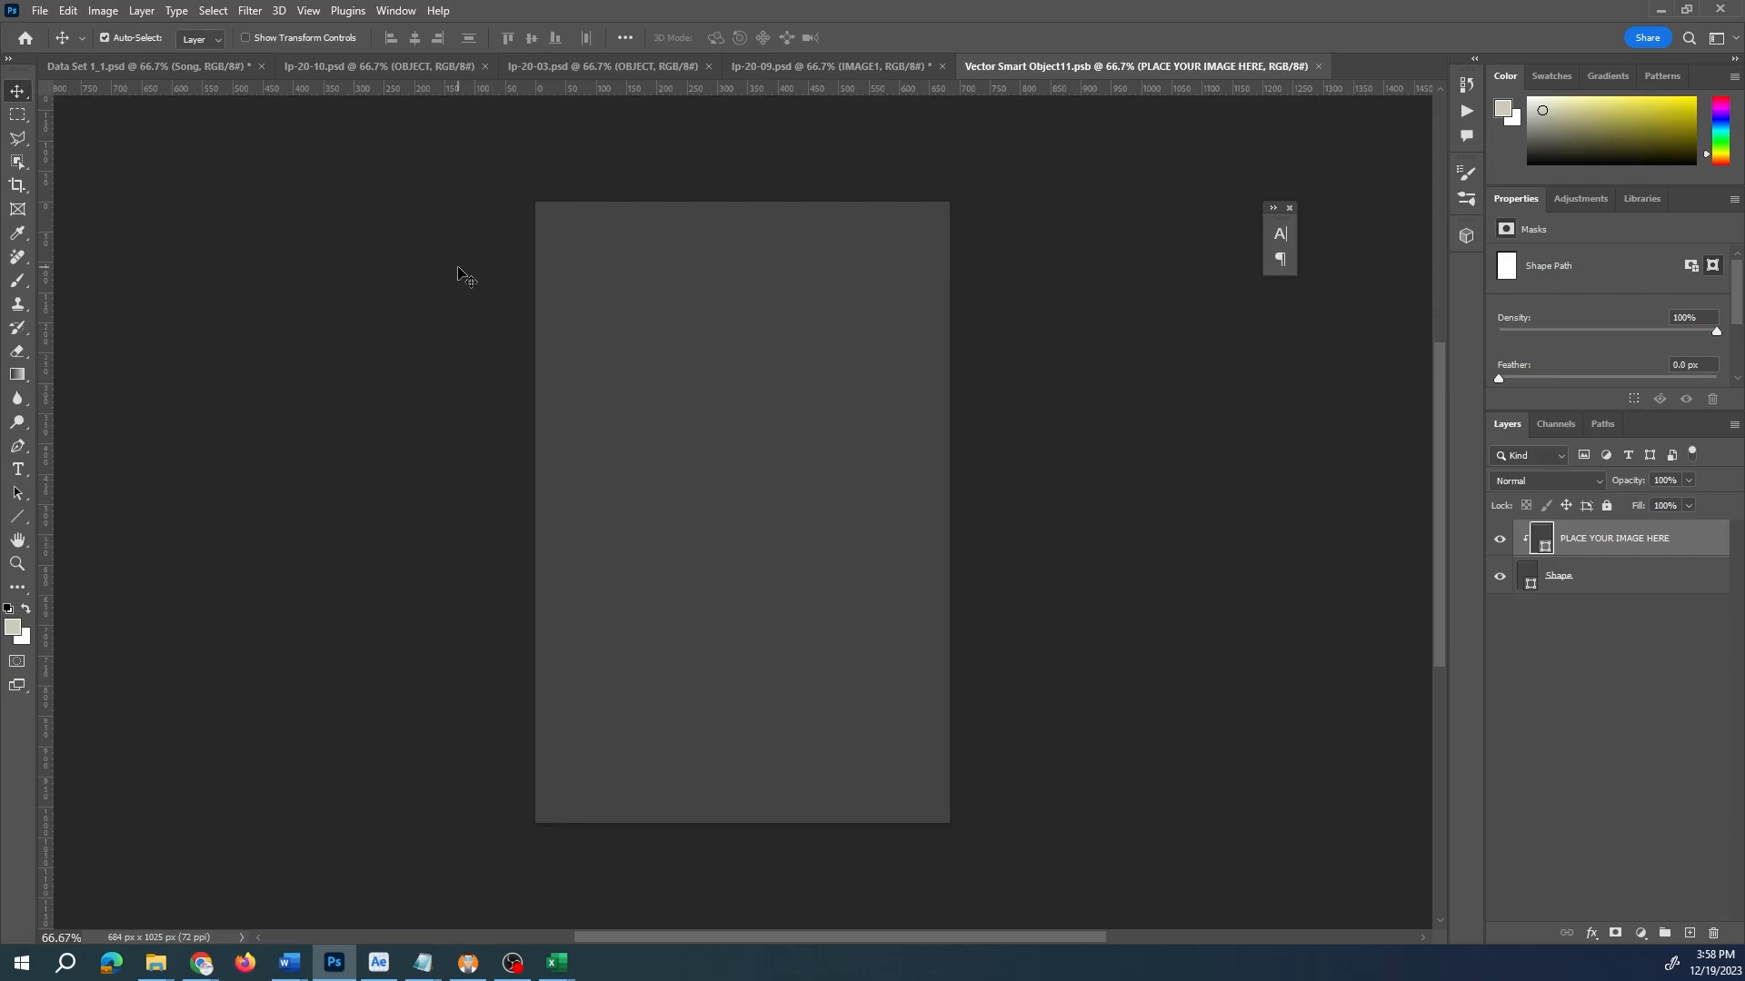
- Set the smart object's image size to 1024 × 1024 pixels, then close it and save the changes
key(ctrl+alt+i)
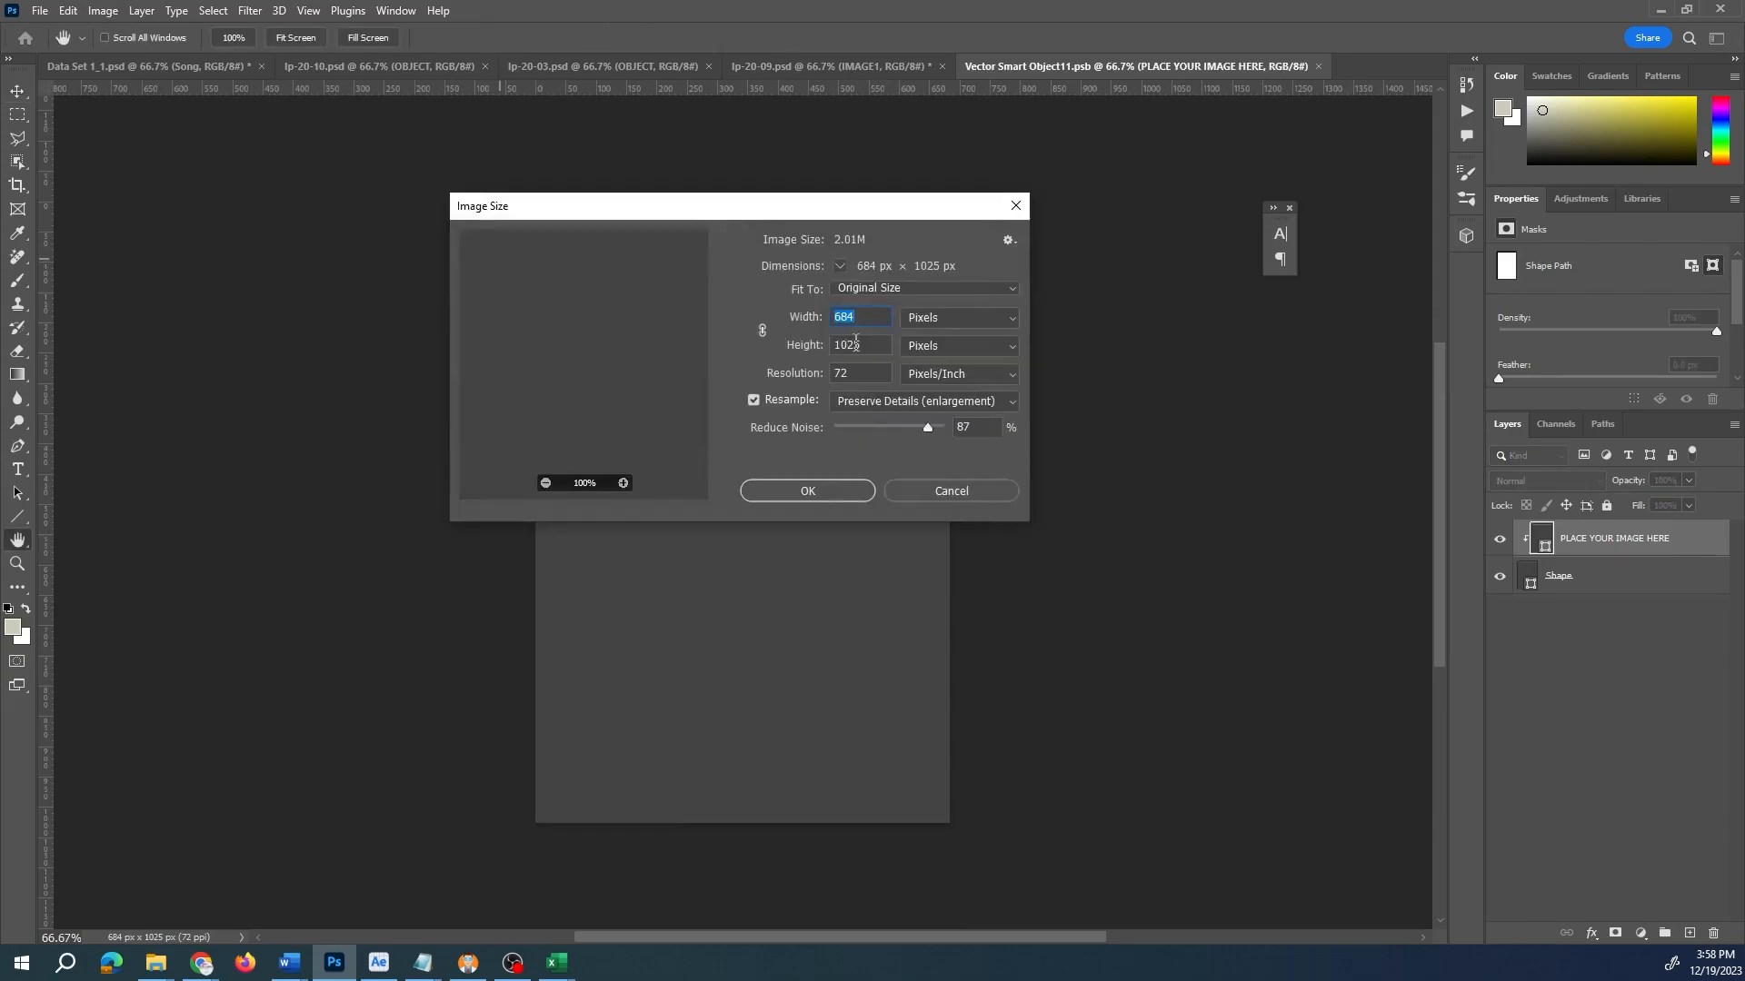
text(1024)
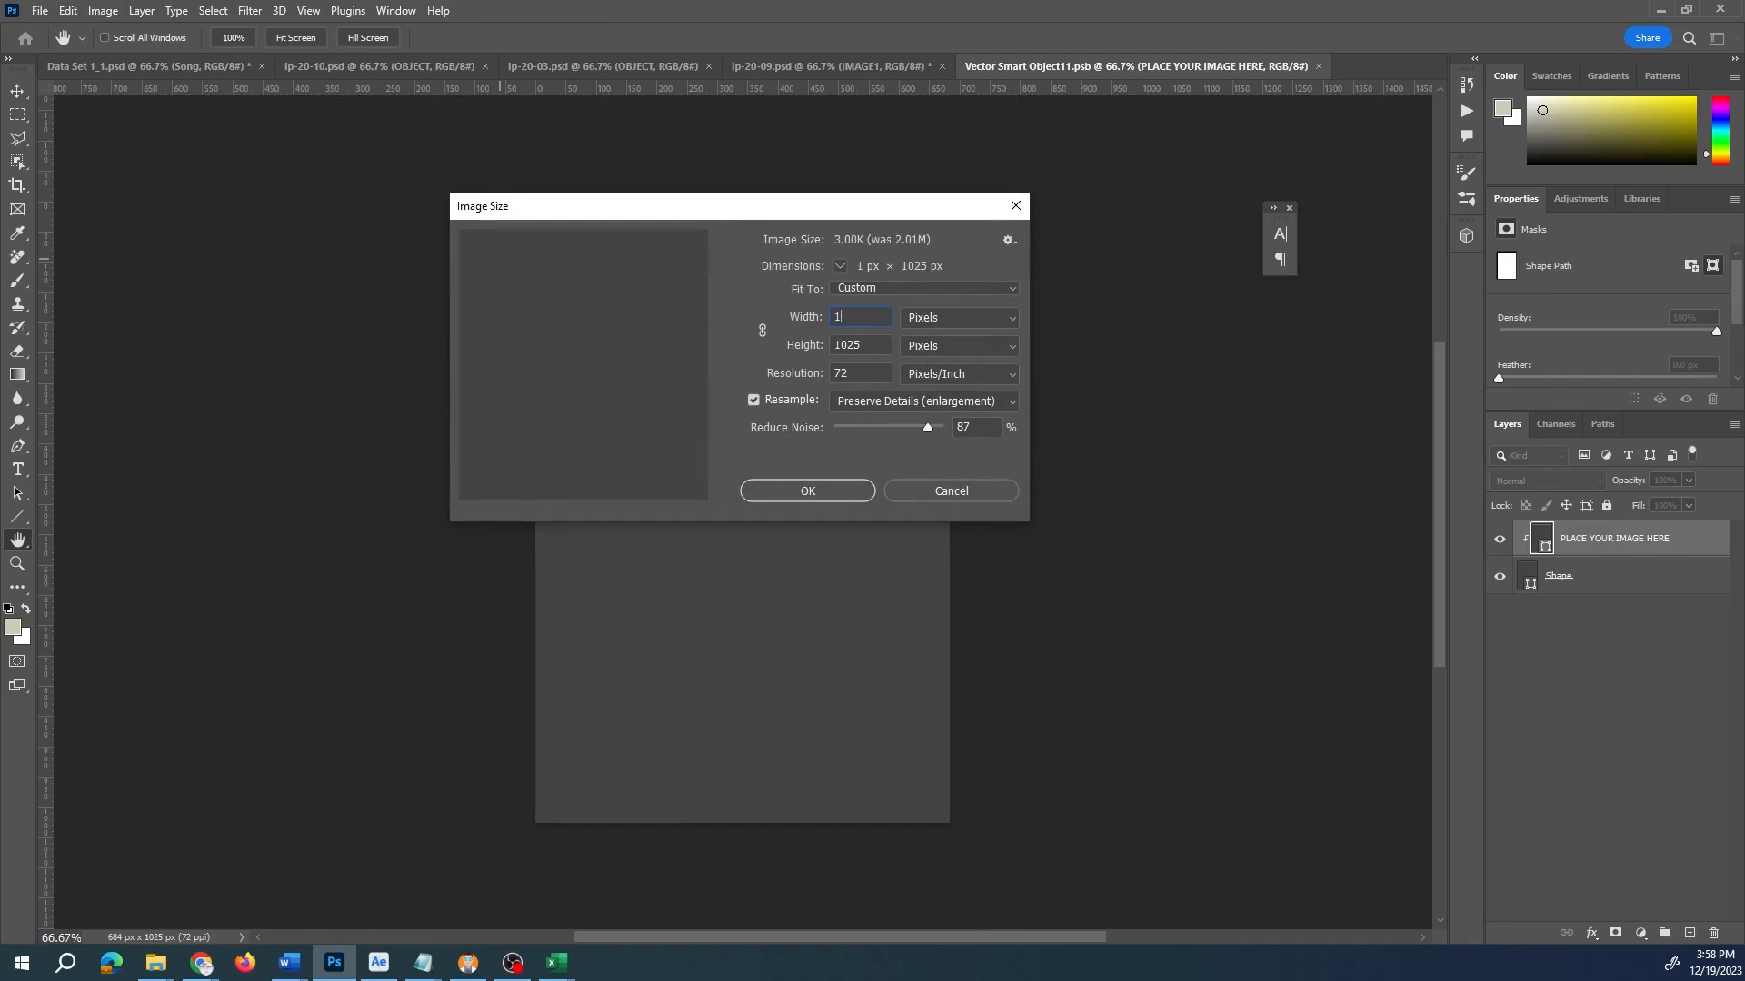
key(Tab)
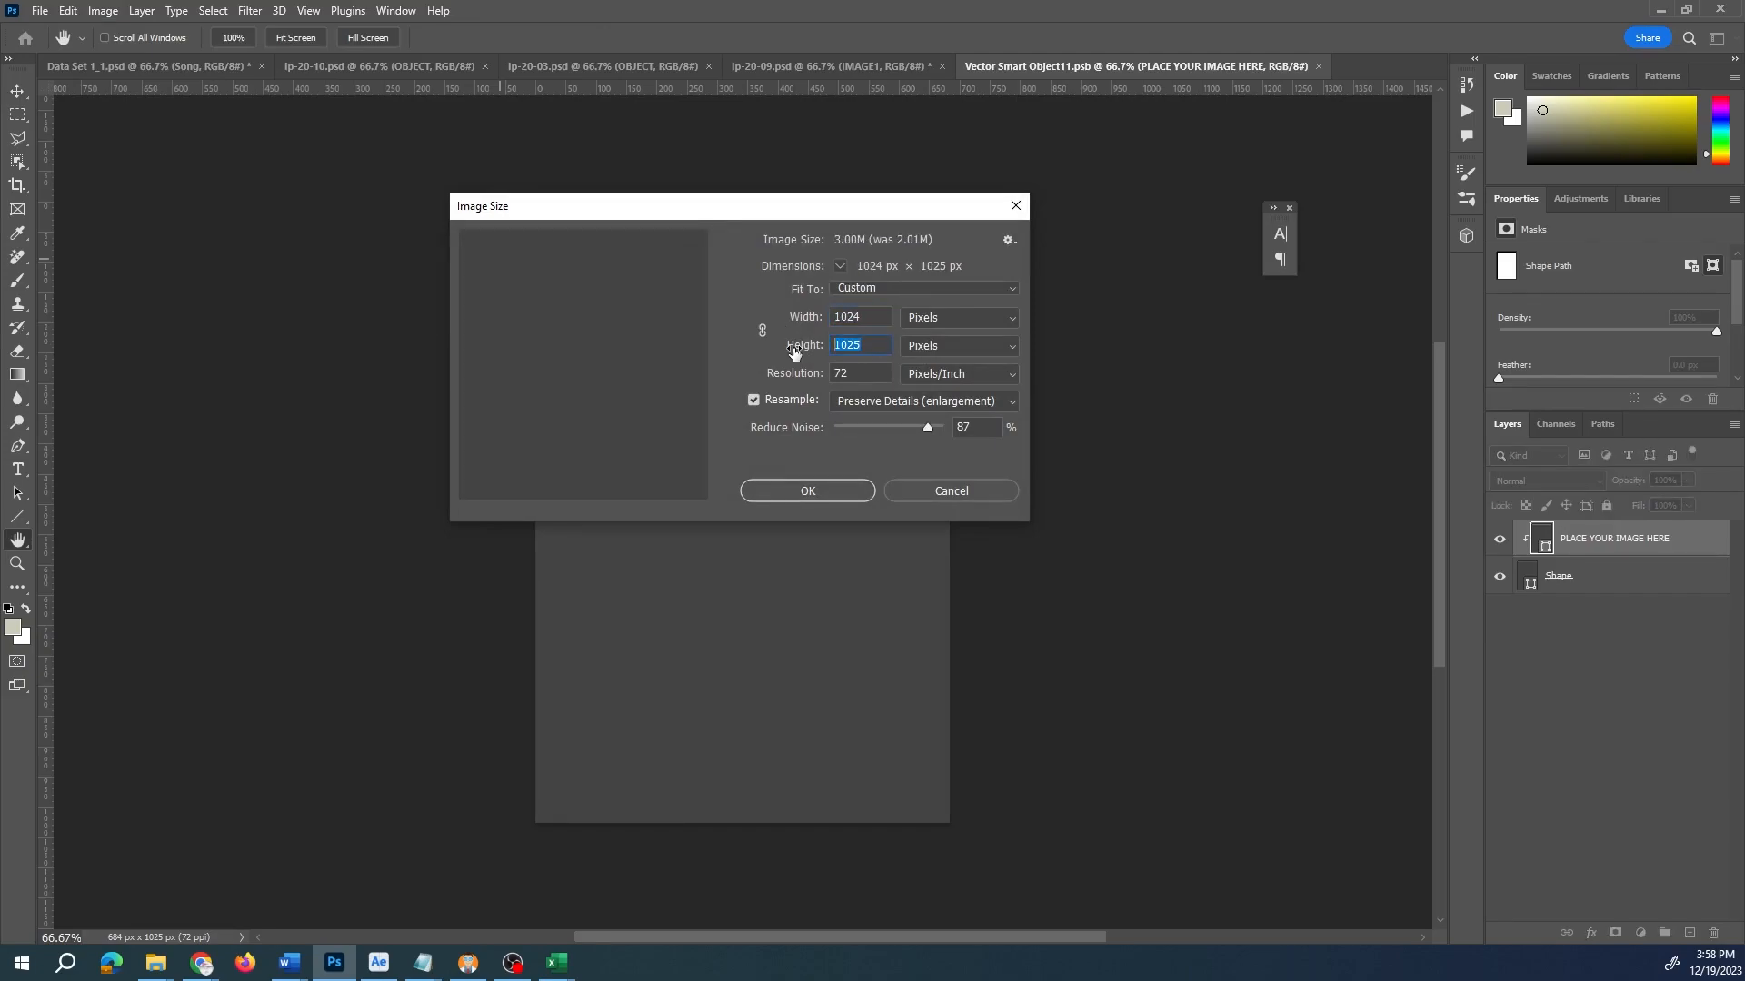
key(Return)
key(v)
click(1326, 66)
click(663, 328)
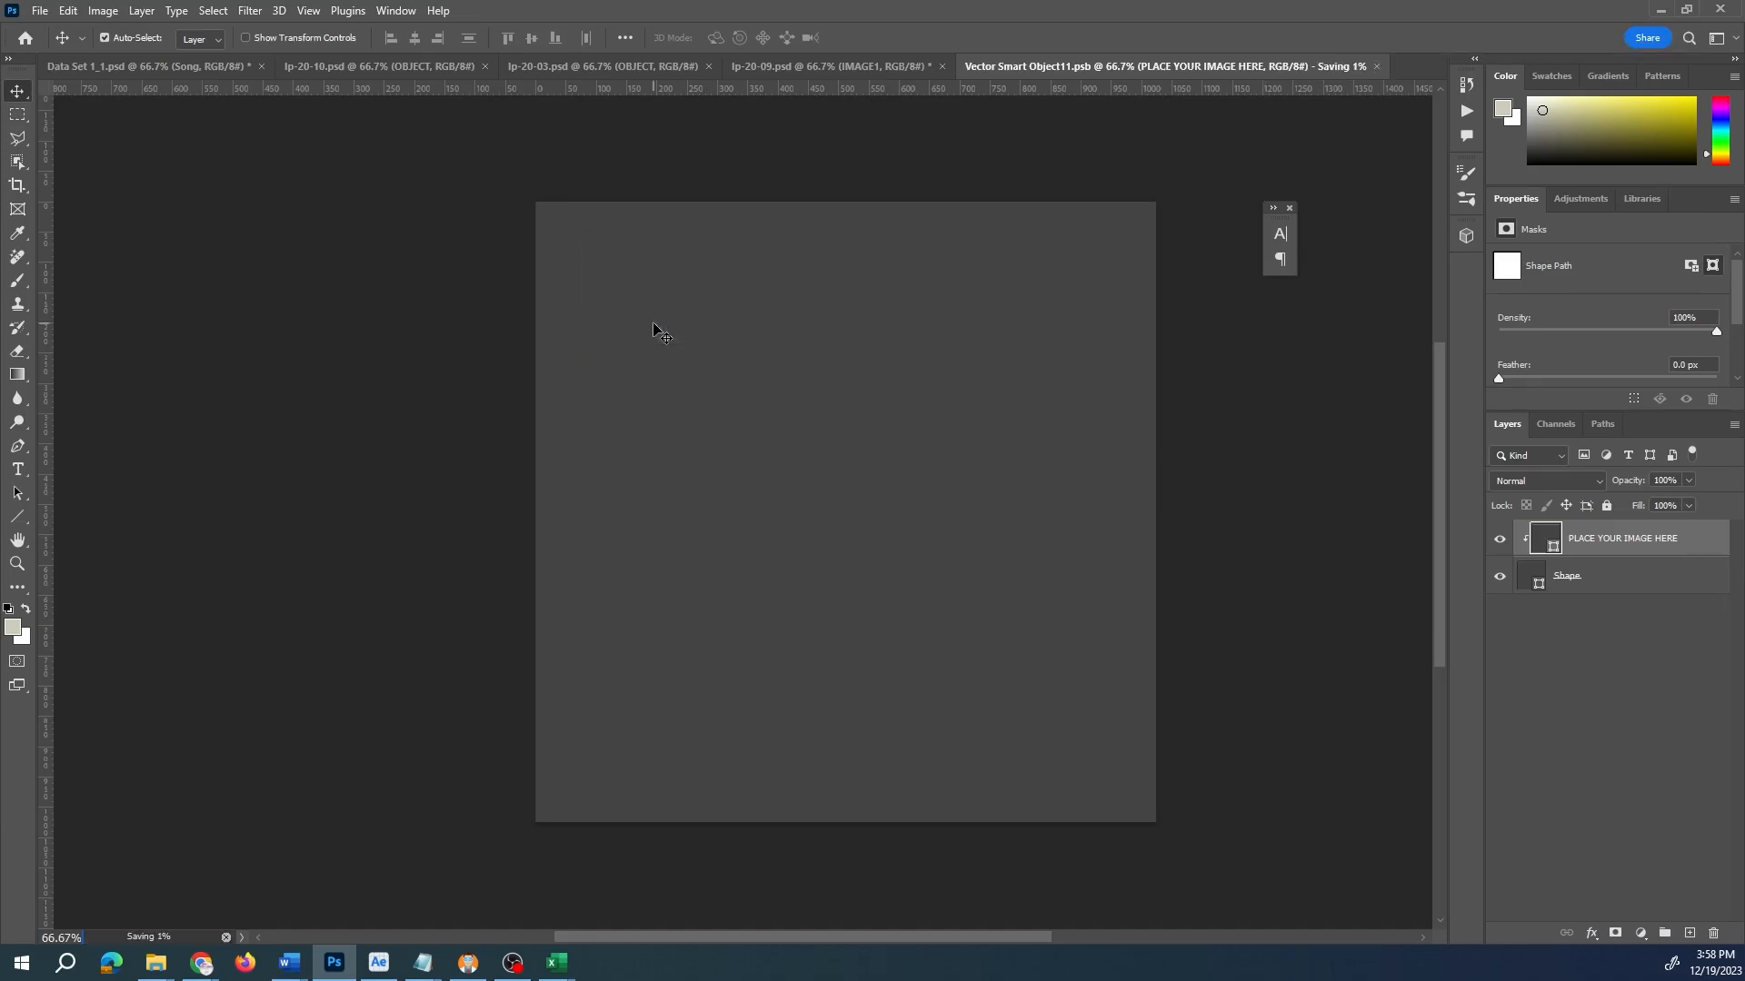
- Scale the IMAGE1 placeholder down to about 953 × 953 px and position it at about X 234, Y 141 px
mouse_move(923, 482)
mouse_down()
mouse_move(710, 486)
mouse_move(903, 491)
mouse_move(885, 483)
mouse_move(904, 499)
mouse_move(897, 471)
mouse_up()
key(ctrl+t)
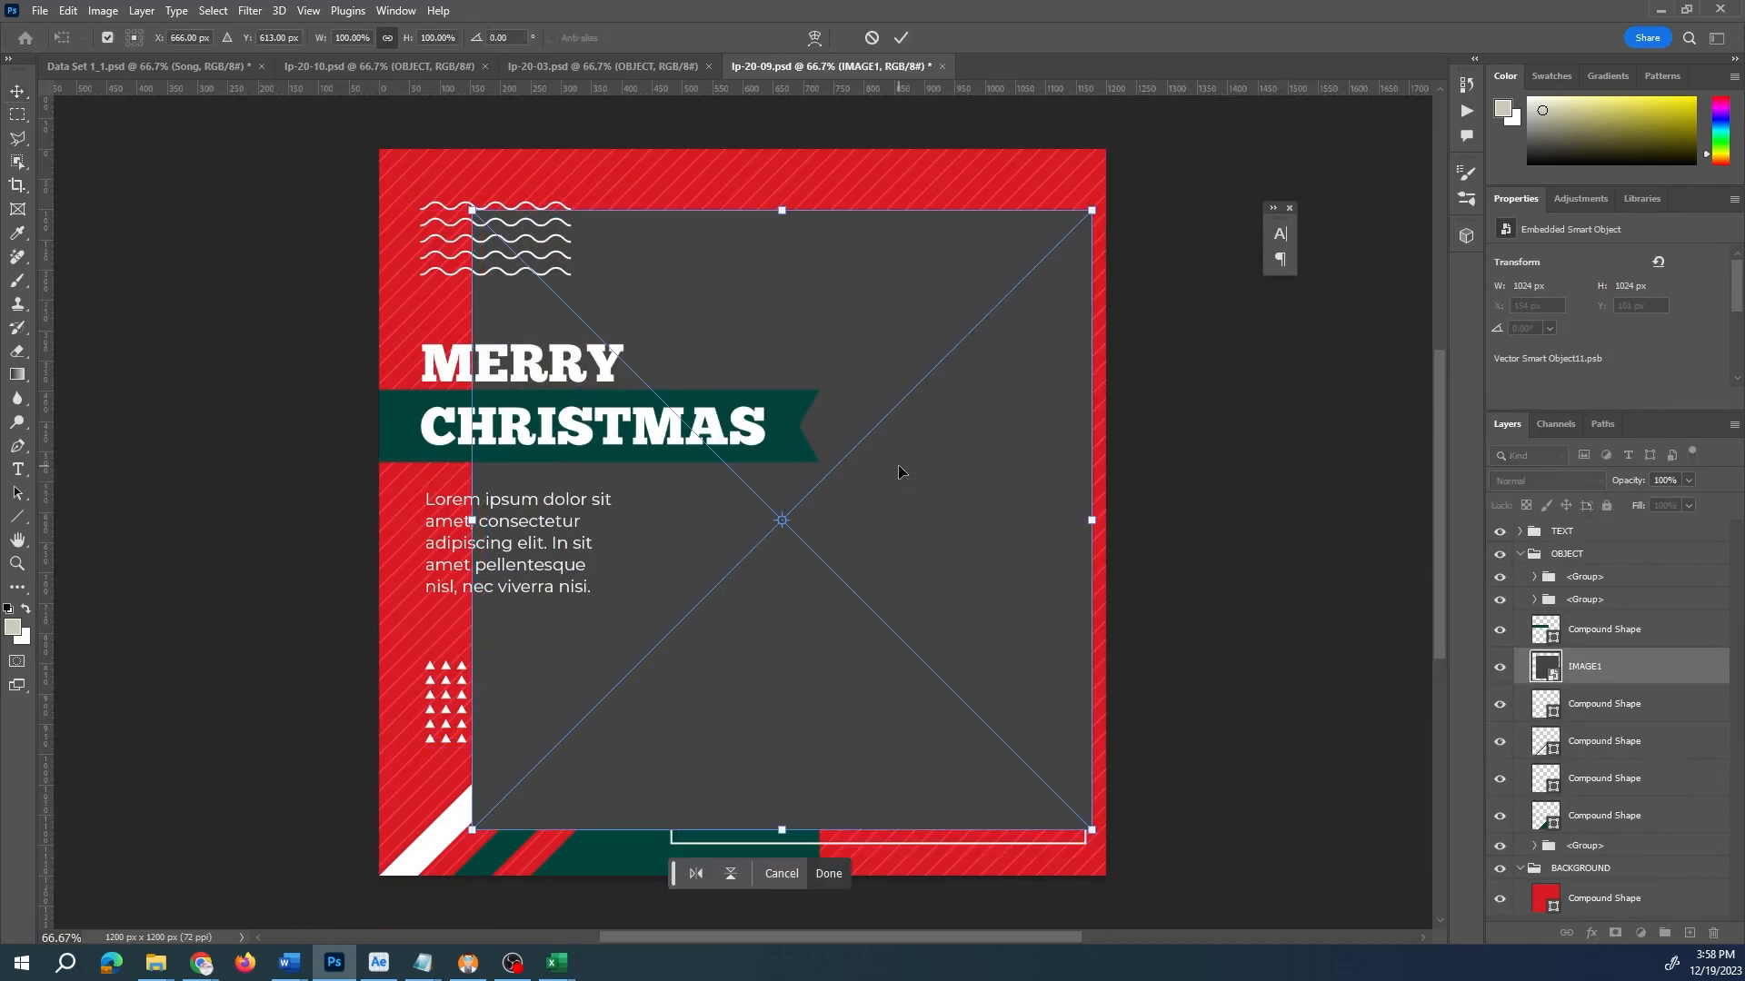
mouse_move(473, 831)
mouse_down()
mouse_move(529, 806)
mouse_move(492, 807)
mouse_up()
drag(798, 753, 814, 758)
key(Return)
drag(894, 518, 907, 519)
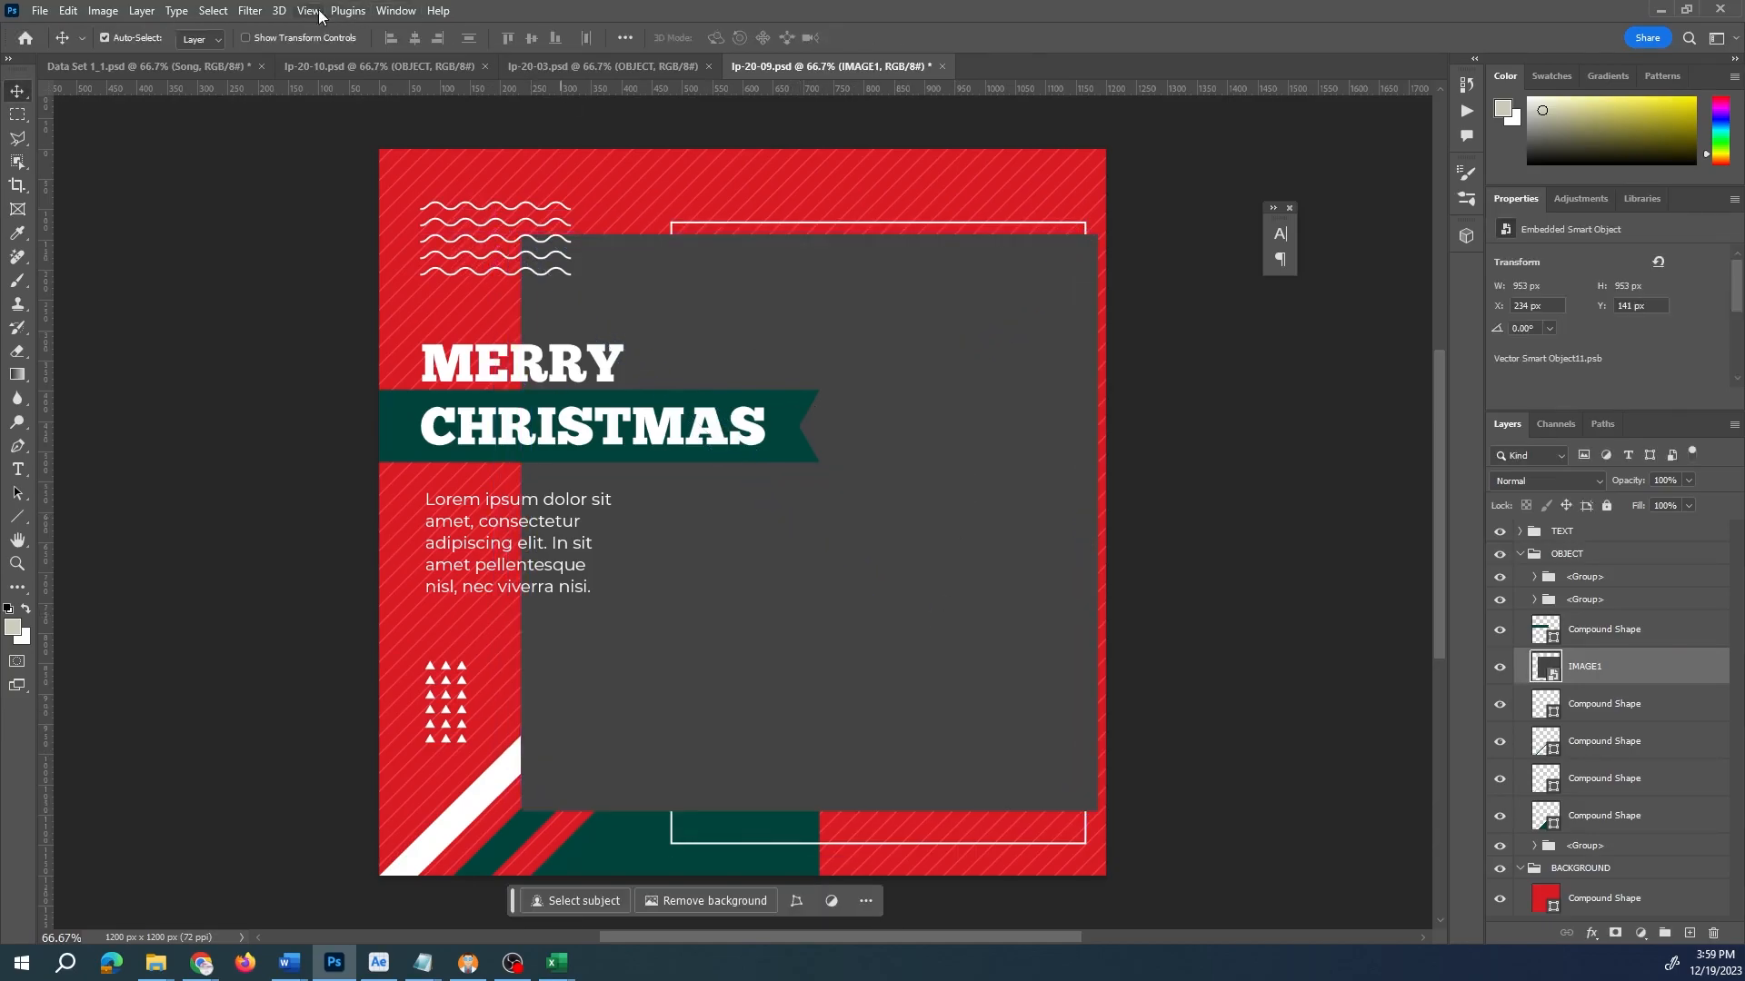
- Compare with the finished layout in Data Set 1_1.psd and move the IMAGE1 placeholder in lp-20-09.psd to about Y 148 px
click(195, 61)
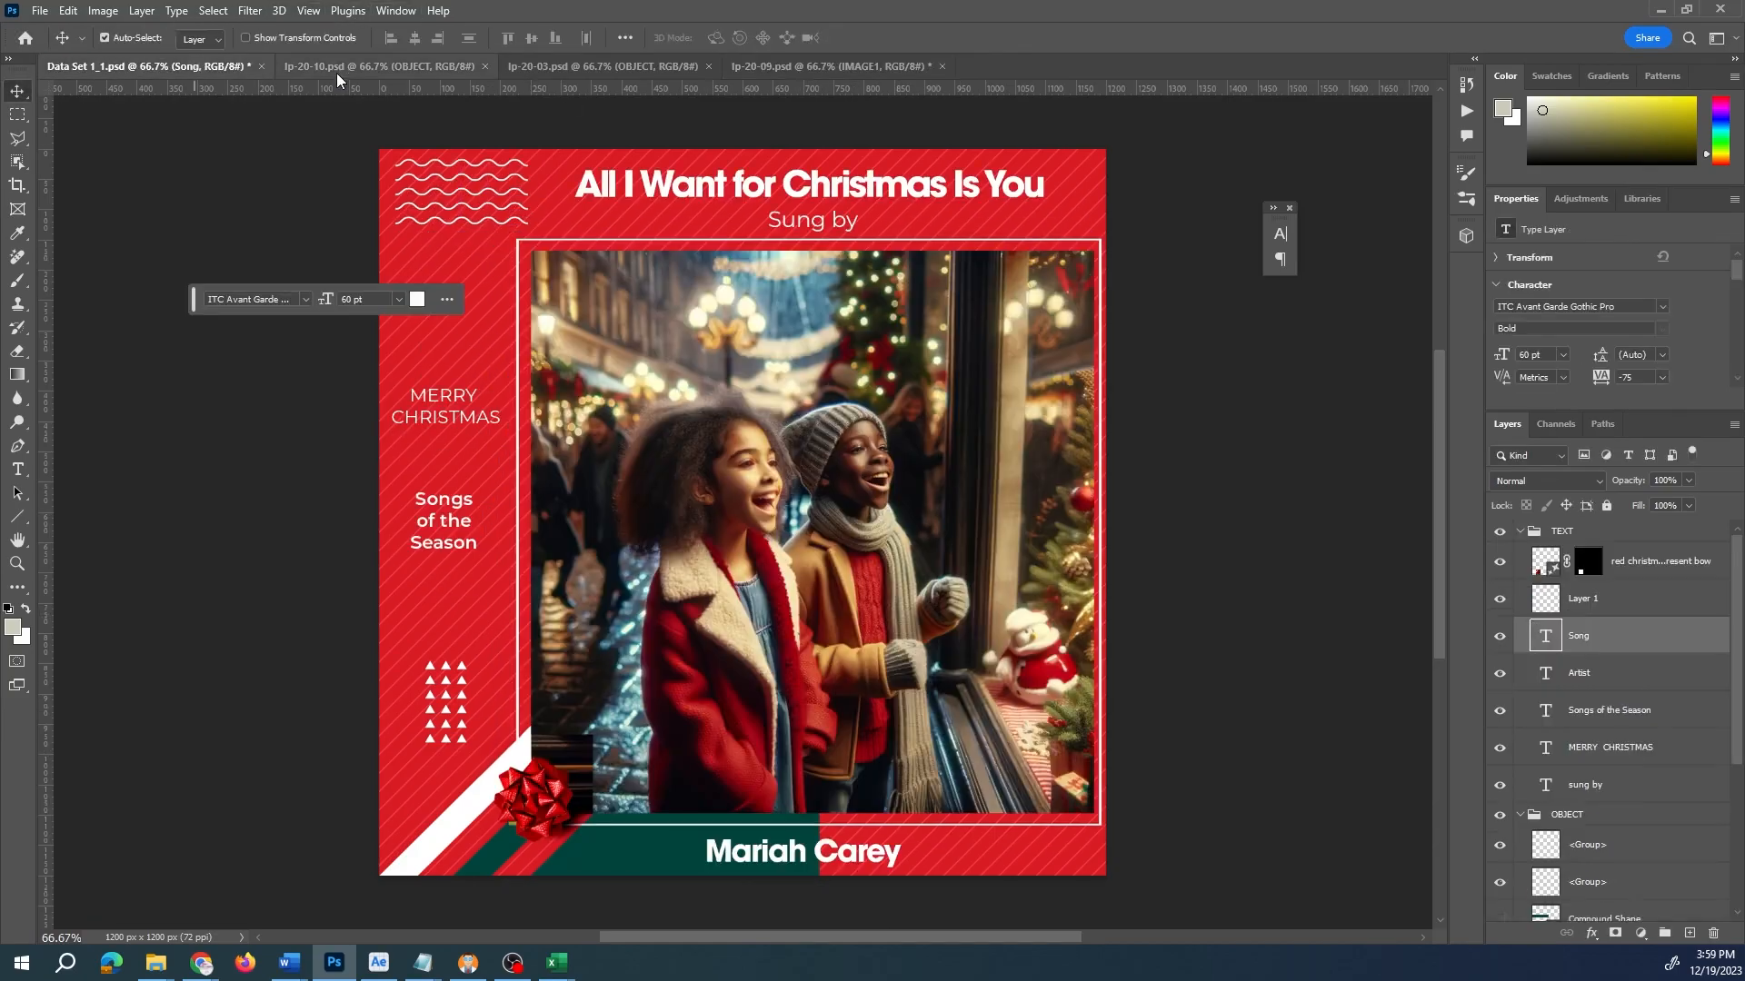
click(765, 62)
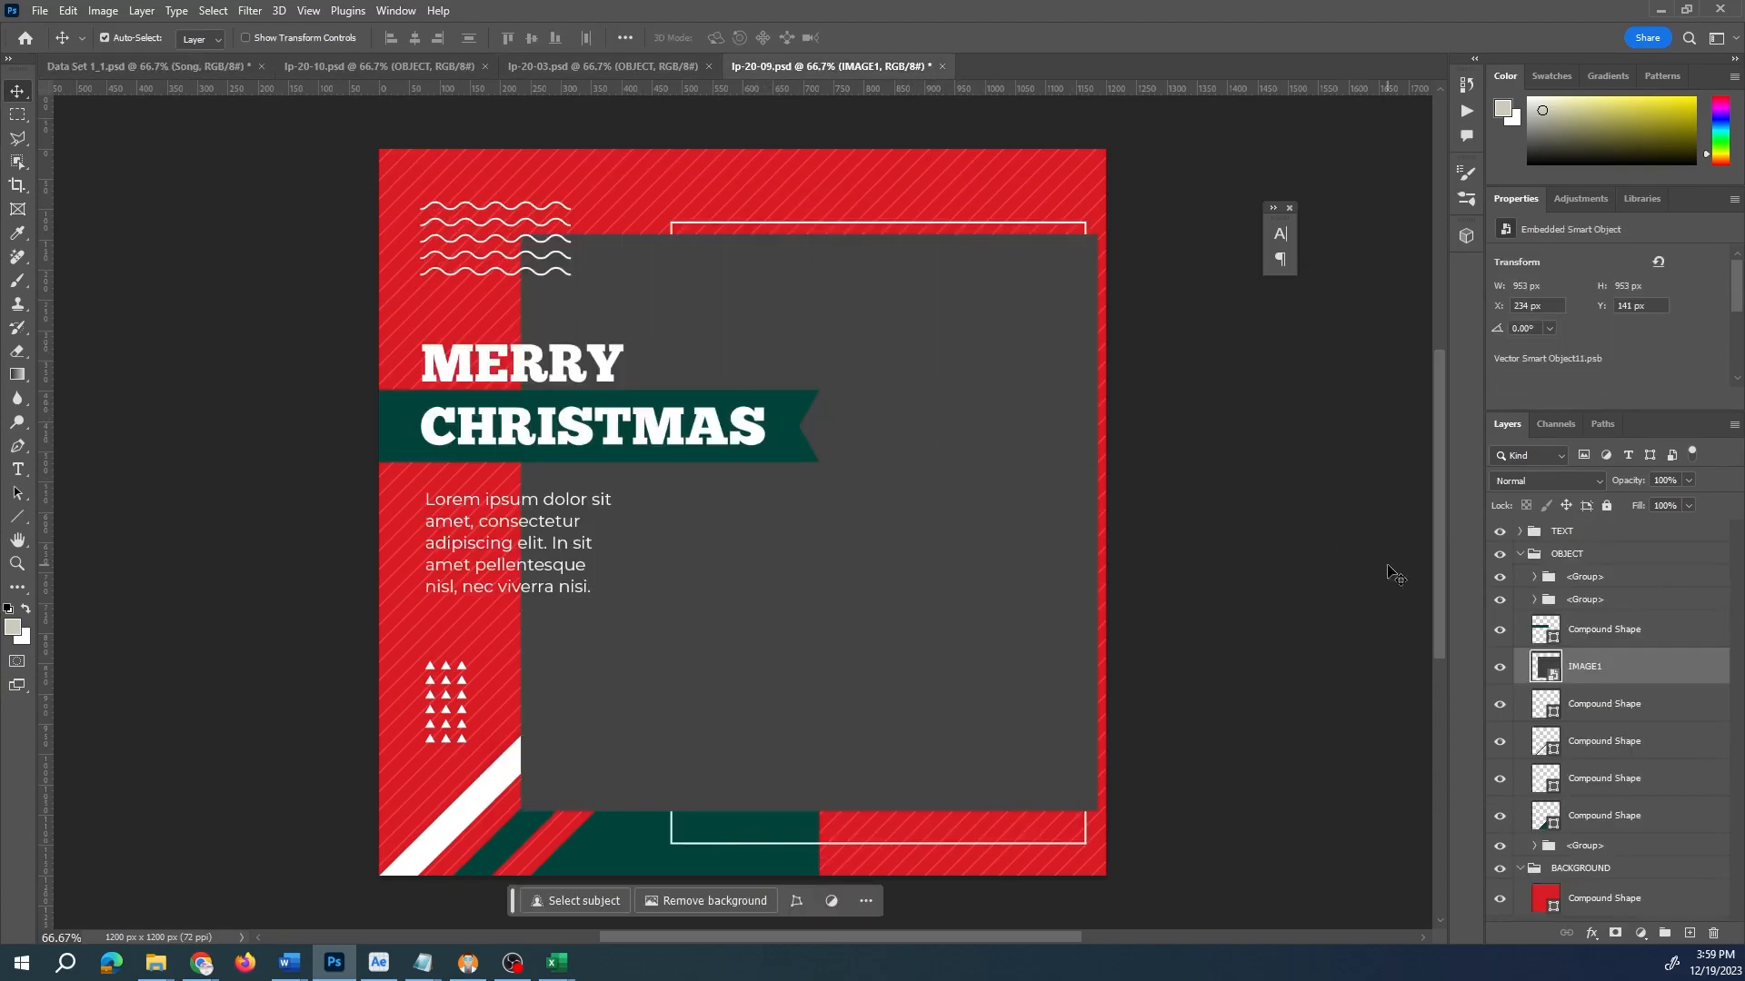
mouse_move(955, 487)
mouse_down()
mouse_move(950, 454)
mouse_move(936, 515)
mouse_move(941, 467)
mouse_up()
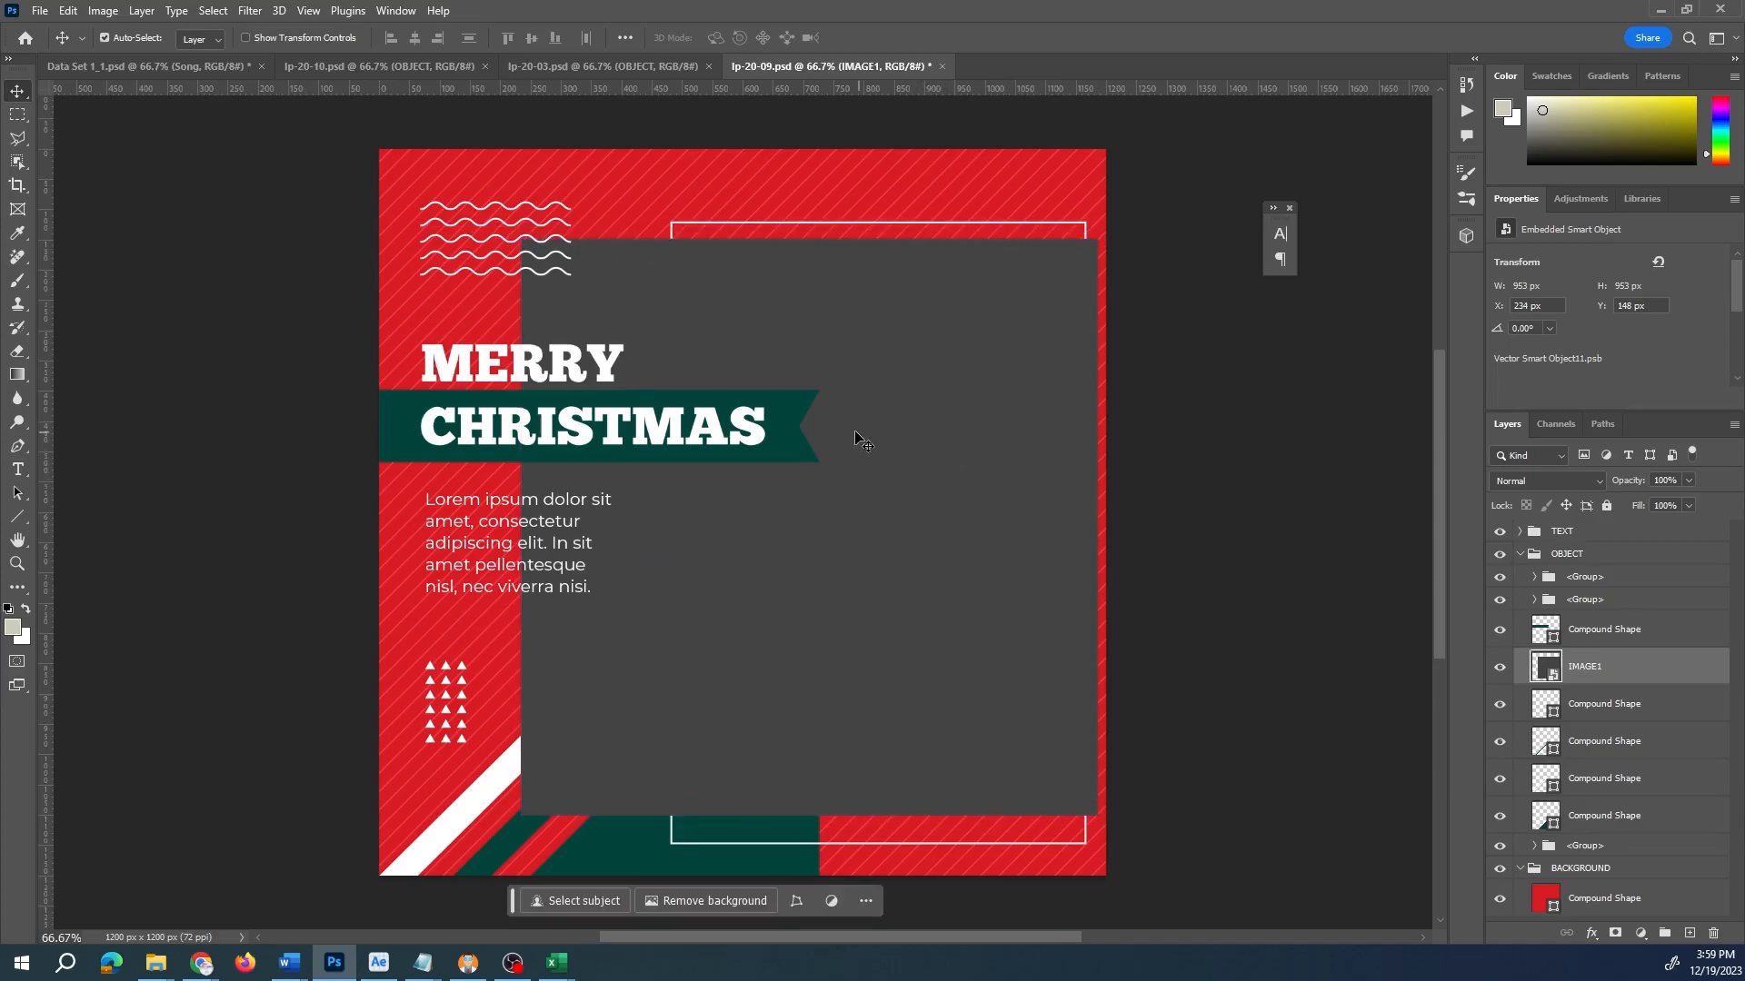
- Select the wavy-line group, scale it down slightly and move it up into the upper-left corner of the red background
click(453, 255)
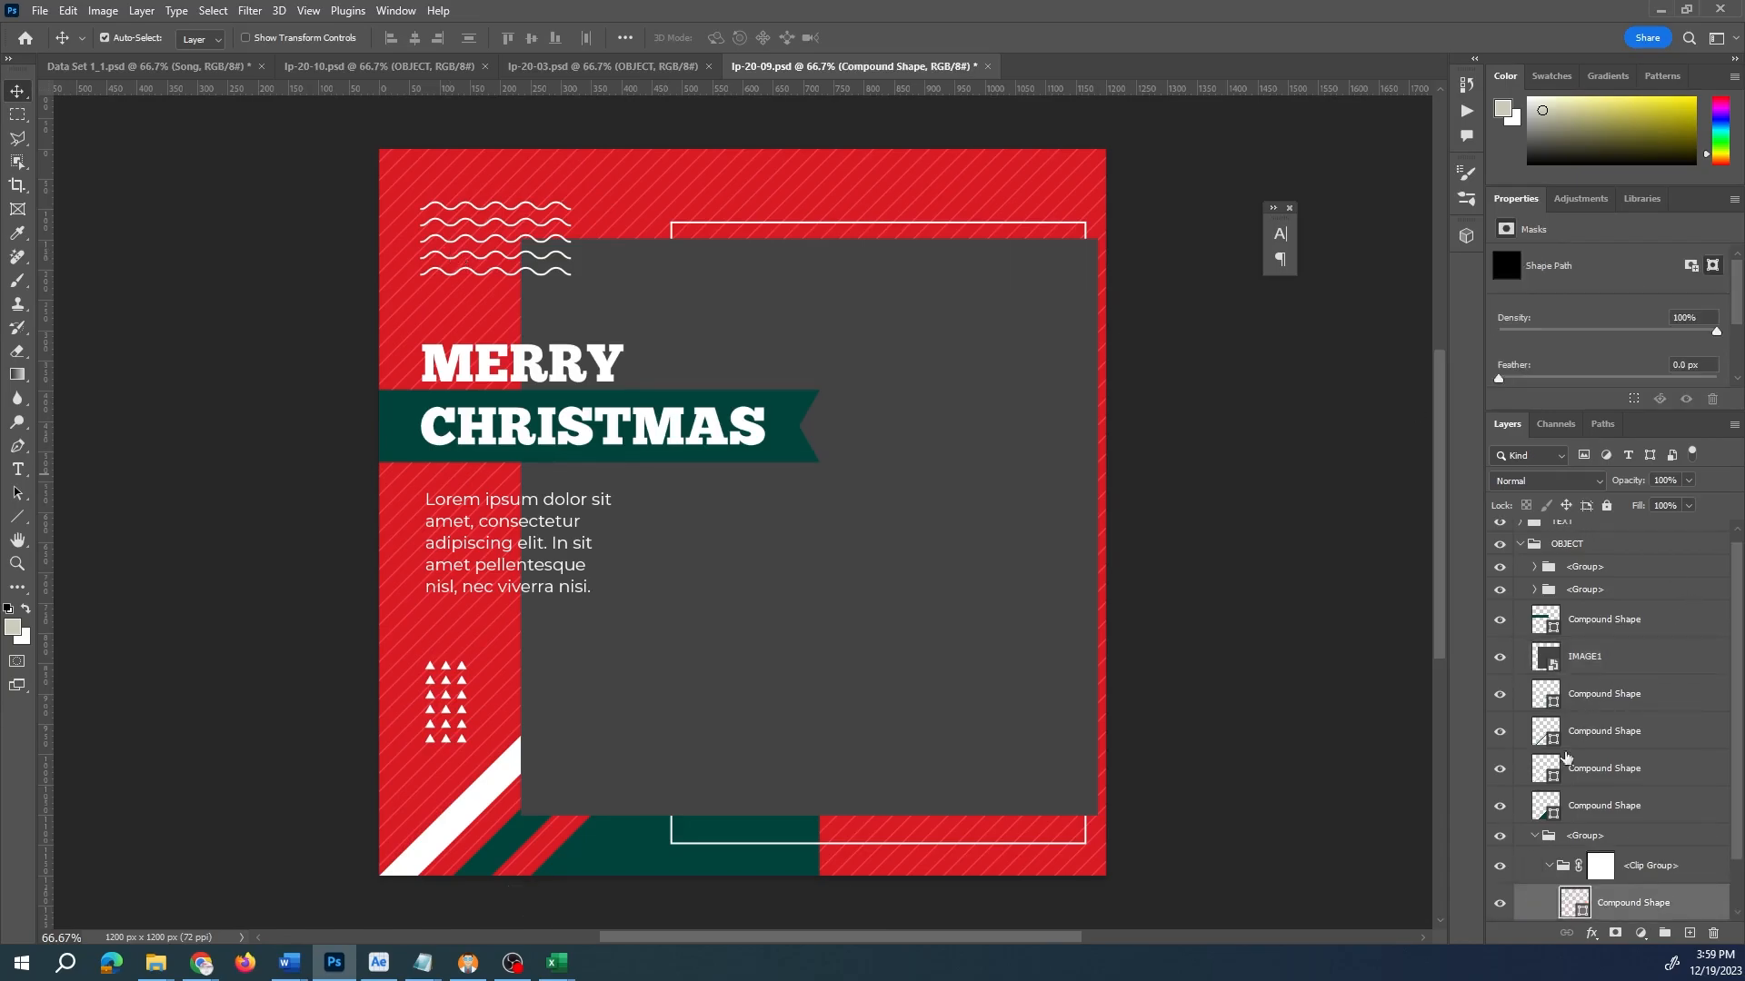
click(487, 242)
drag(485, 235, 496, 289)
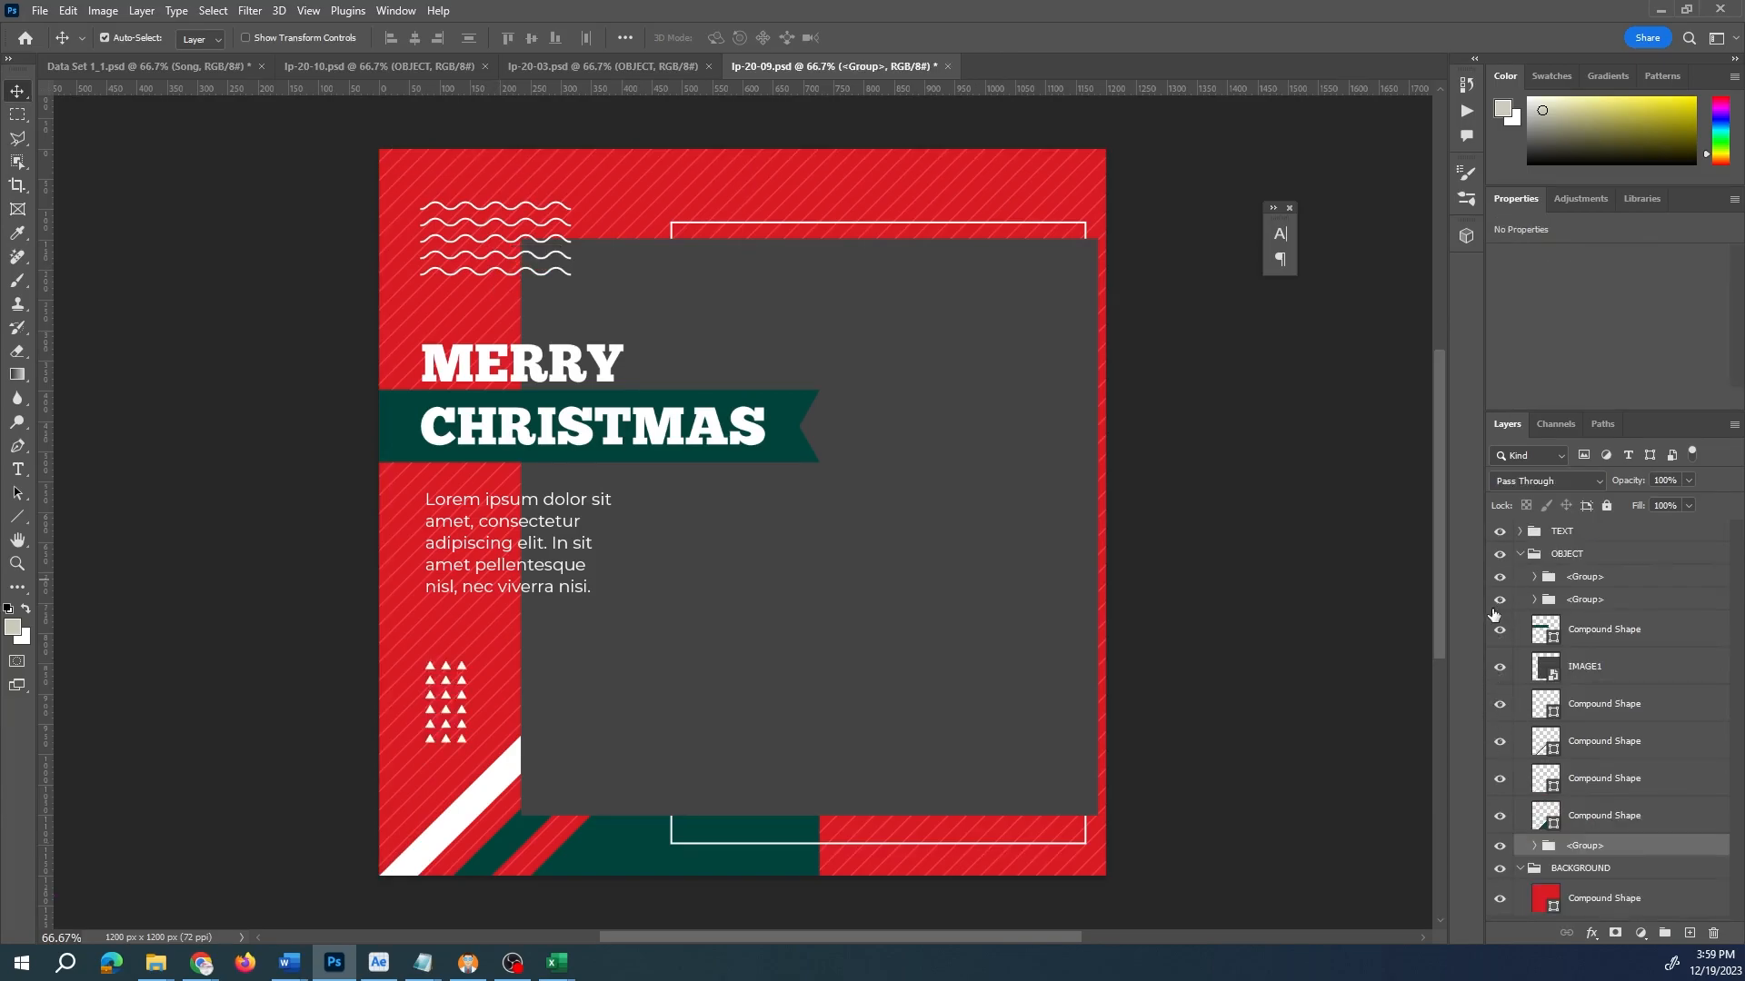
click(1499, 601)
click(1499, 602)
click(1567, 605)
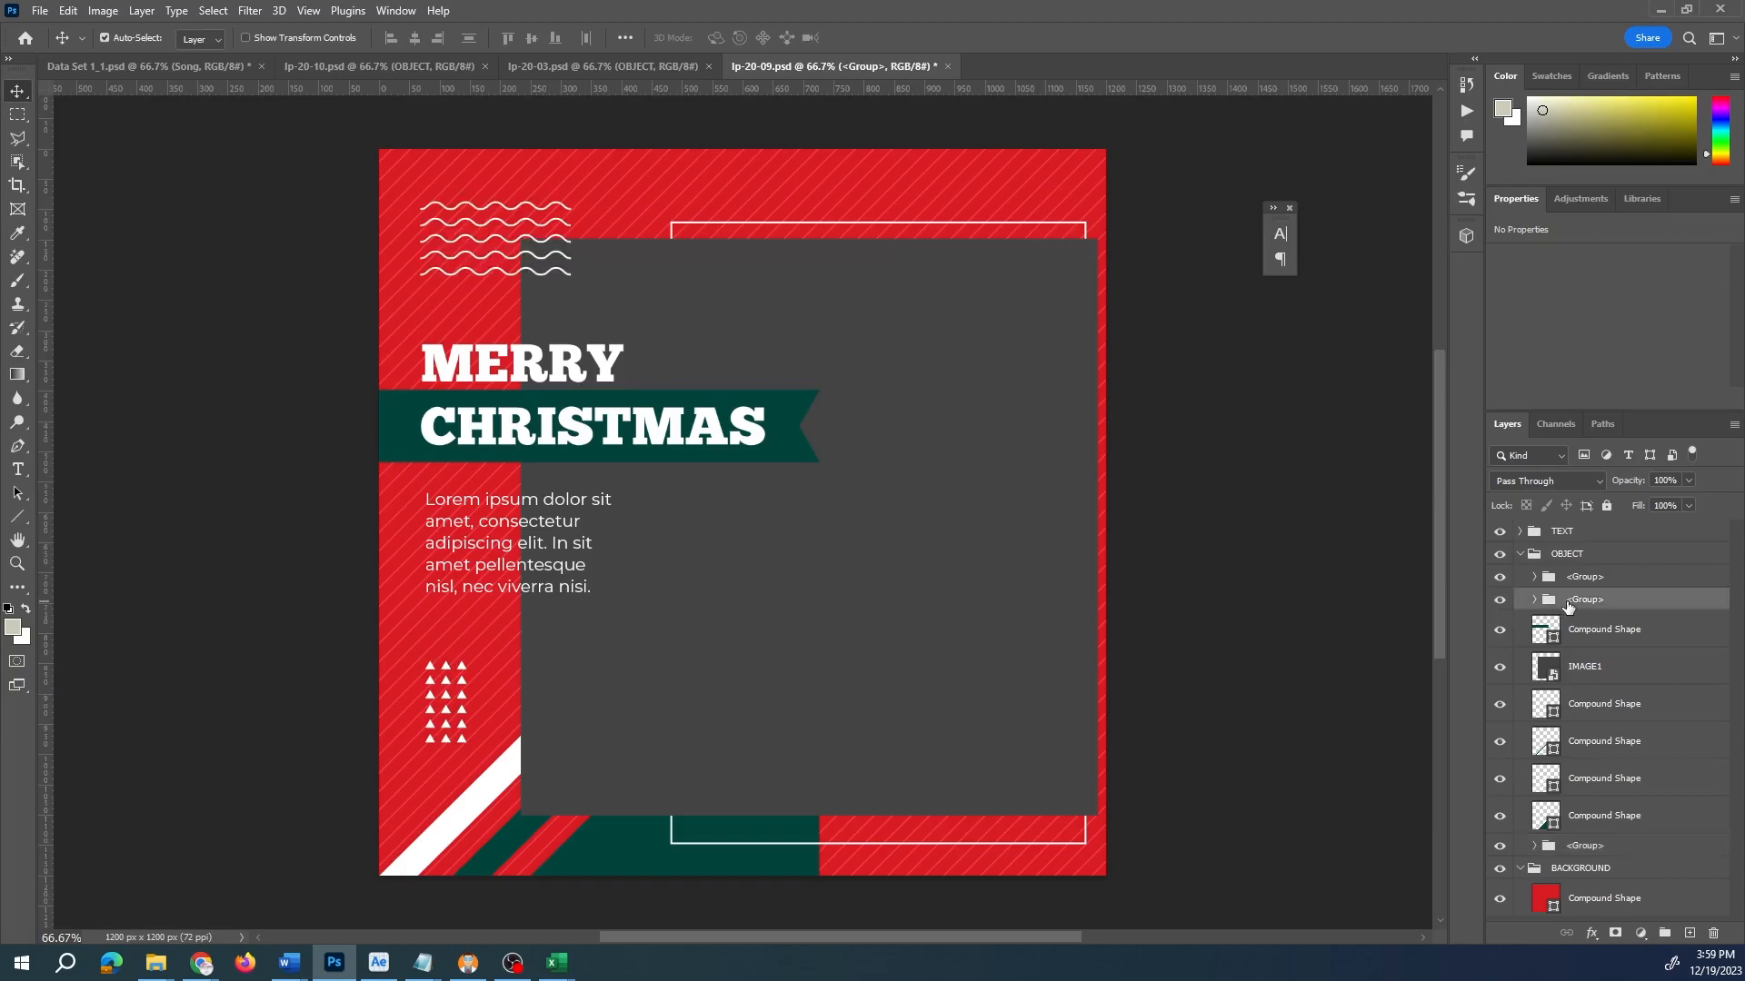
key(ctrl+t)
mouse_move(527, 243)
mouse_down()
mouse_move(509, 208)
mouse_move(554, 237)
mouse_move(528, 221)
mouse_up()
key(Return)
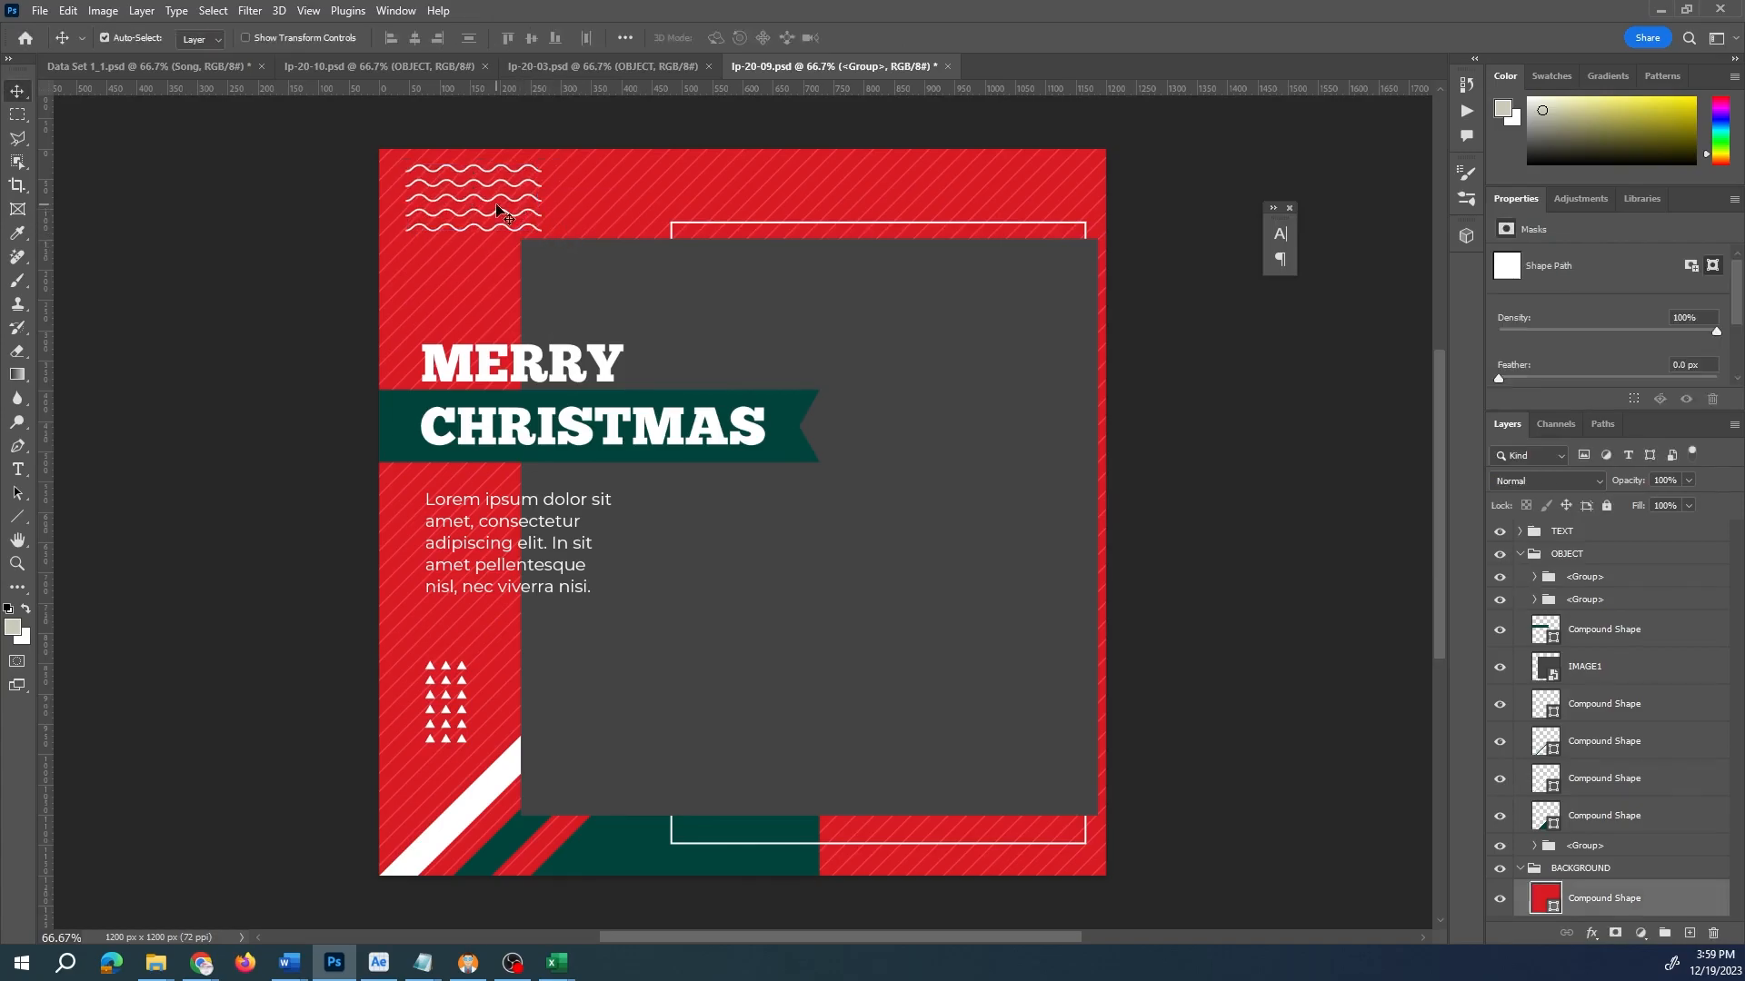
- Move the IMAGE1 placeholder up to the bottom of the wavy lines and hide the green ribbon shape behind the CHRISTMAS title
drag(774, 585, 776, 578)
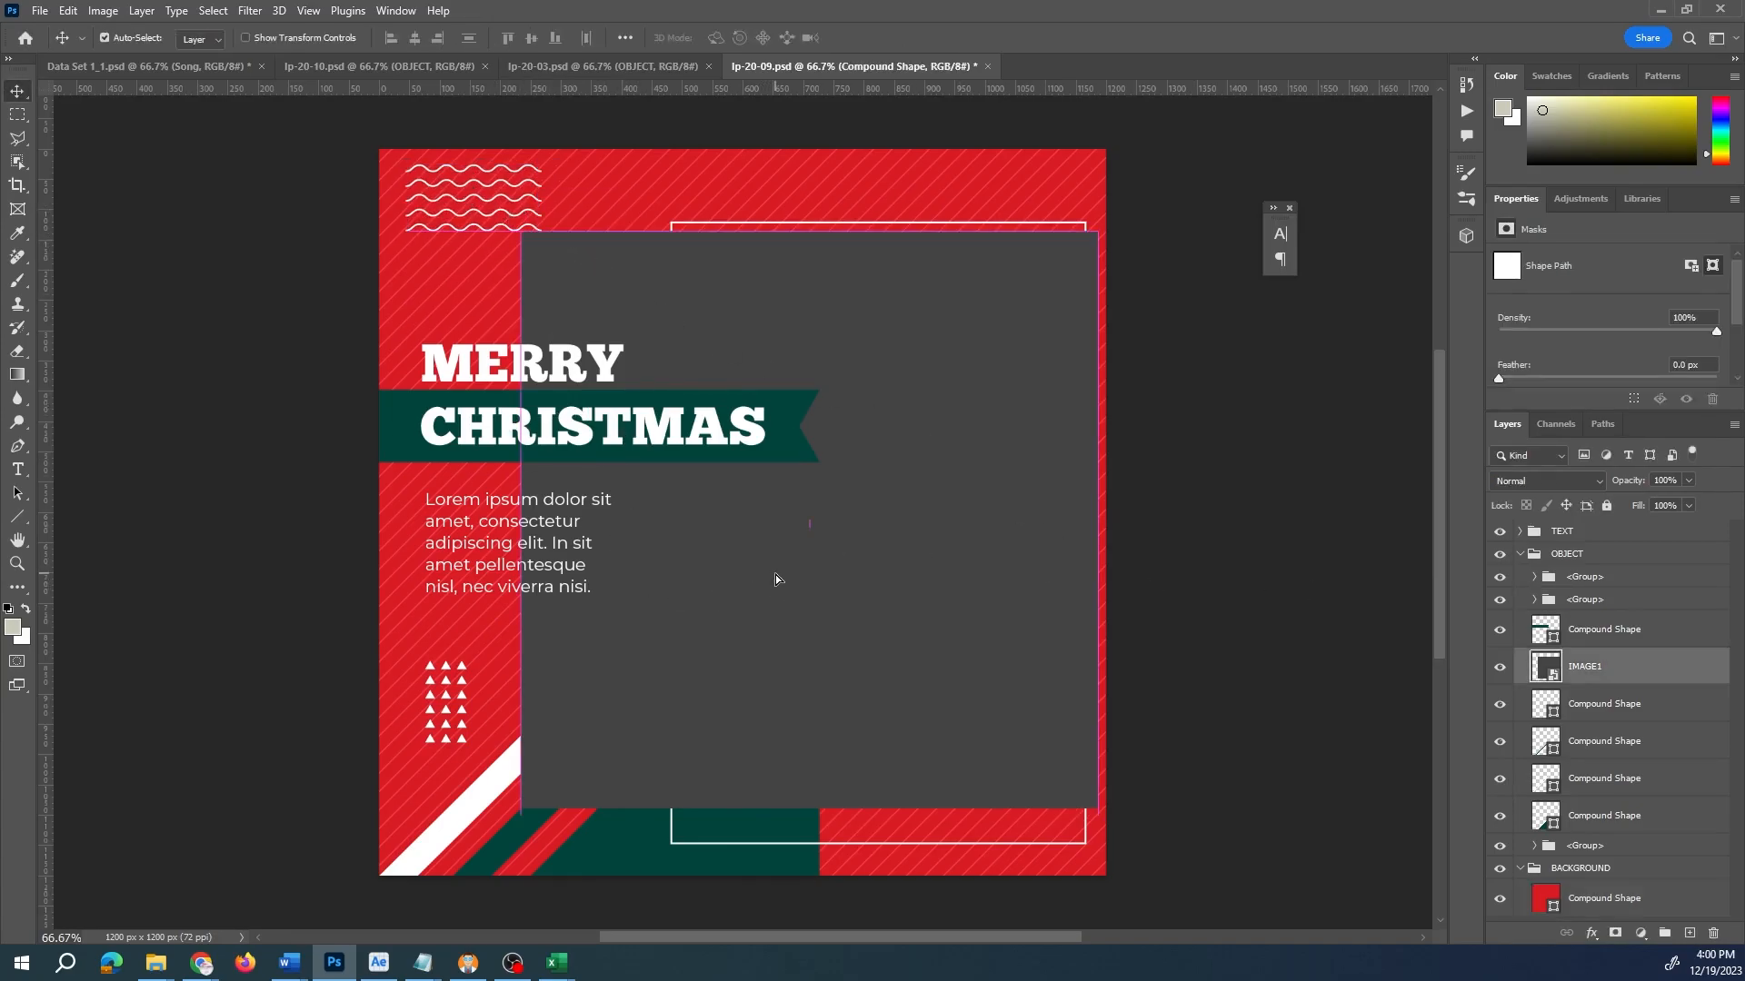
drag(778, 457, 778, 502)
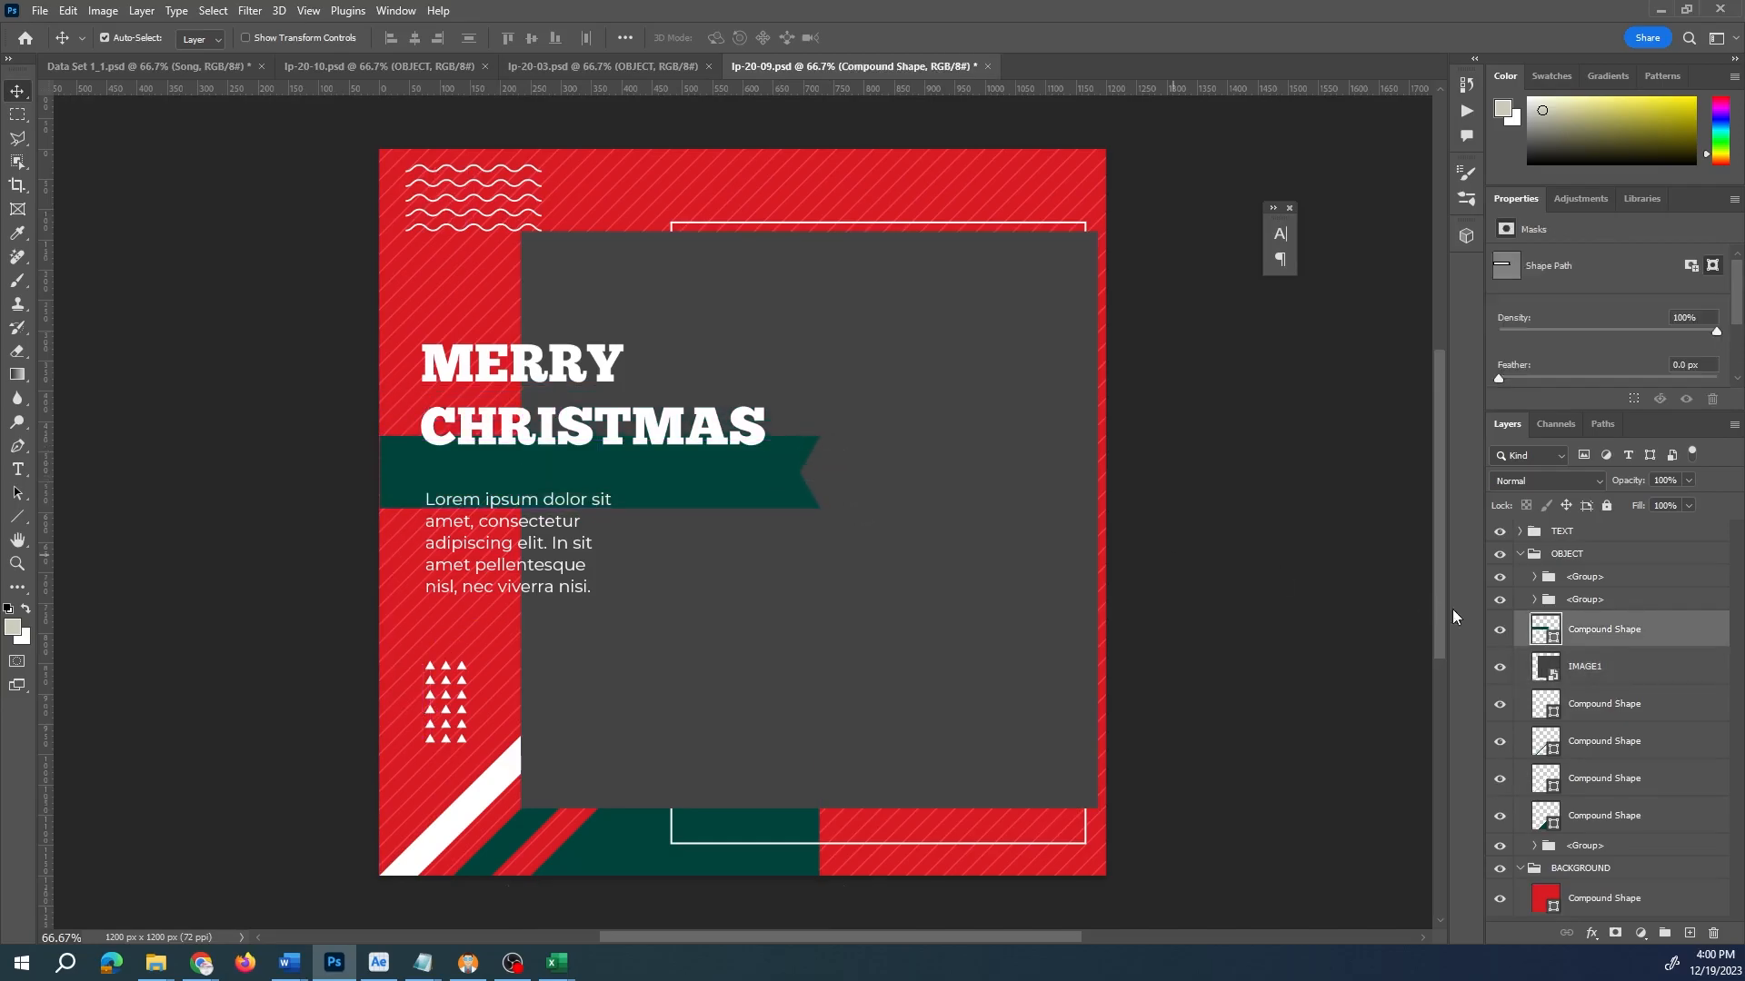
click(1499, 628)
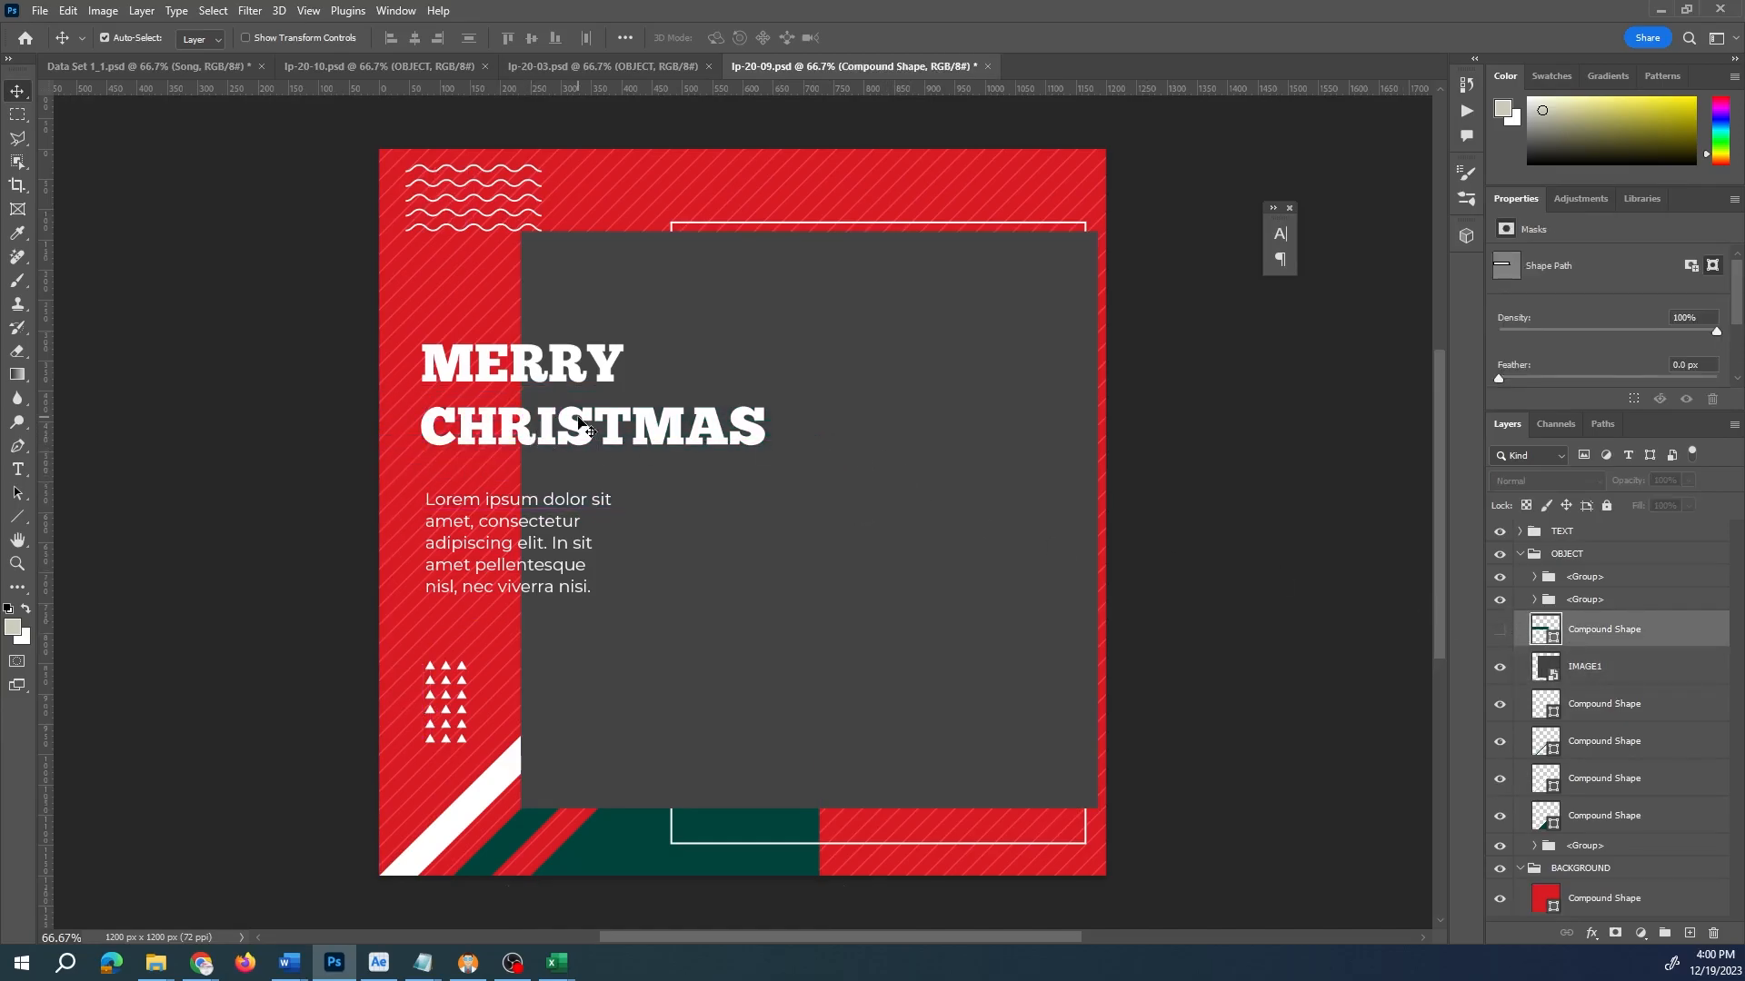
- Move the MERRY title above the image placeholder and the CHRISTMAS title onto the background strip below it
drag(436, 377, 715, 211)
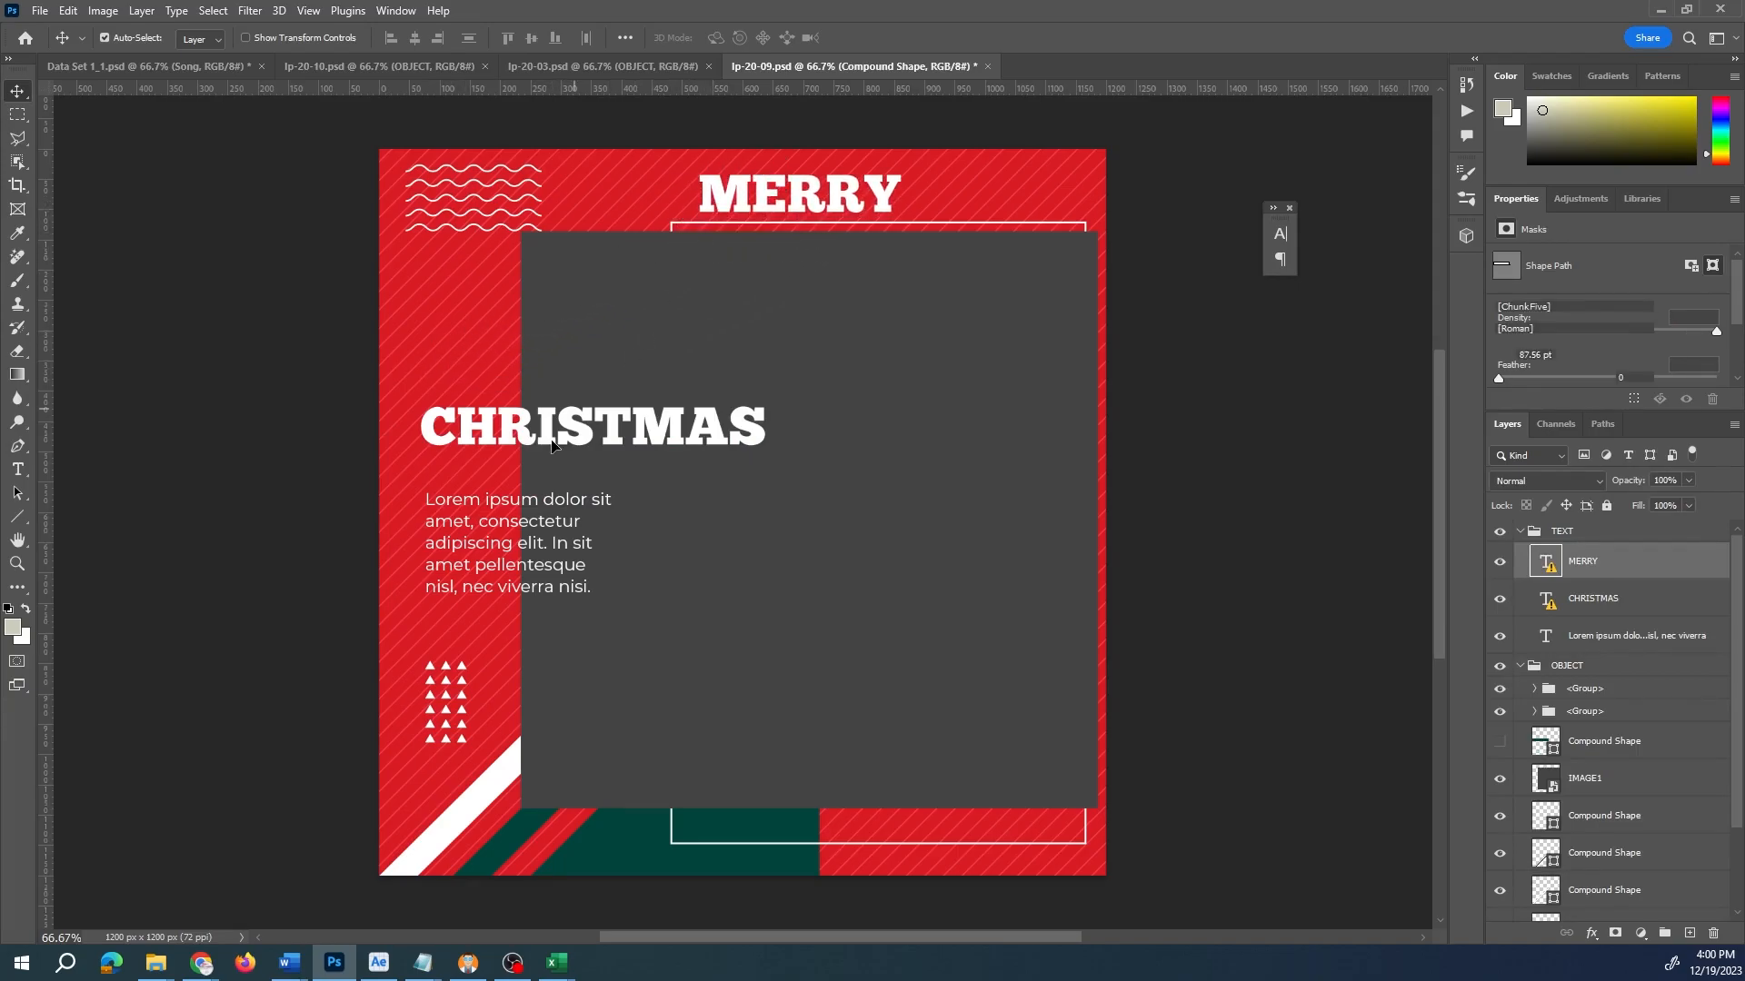
drag(537, 447, 756, 857)
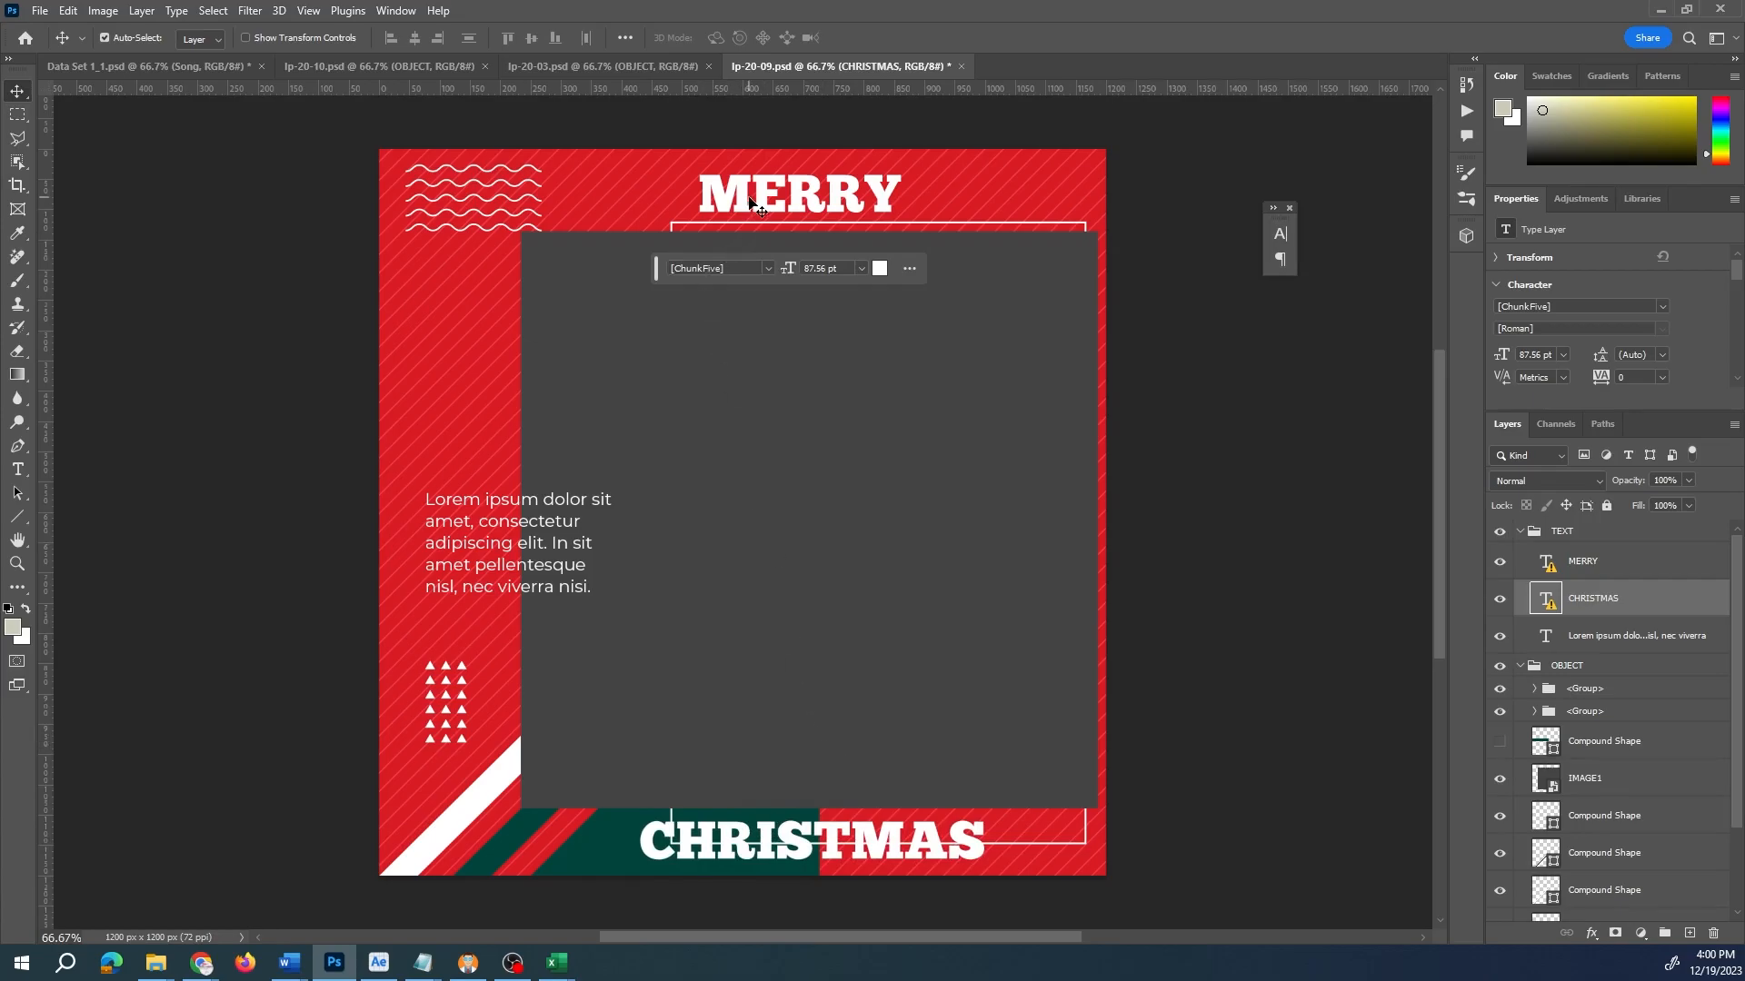
drag(743, 202, 711, 195)
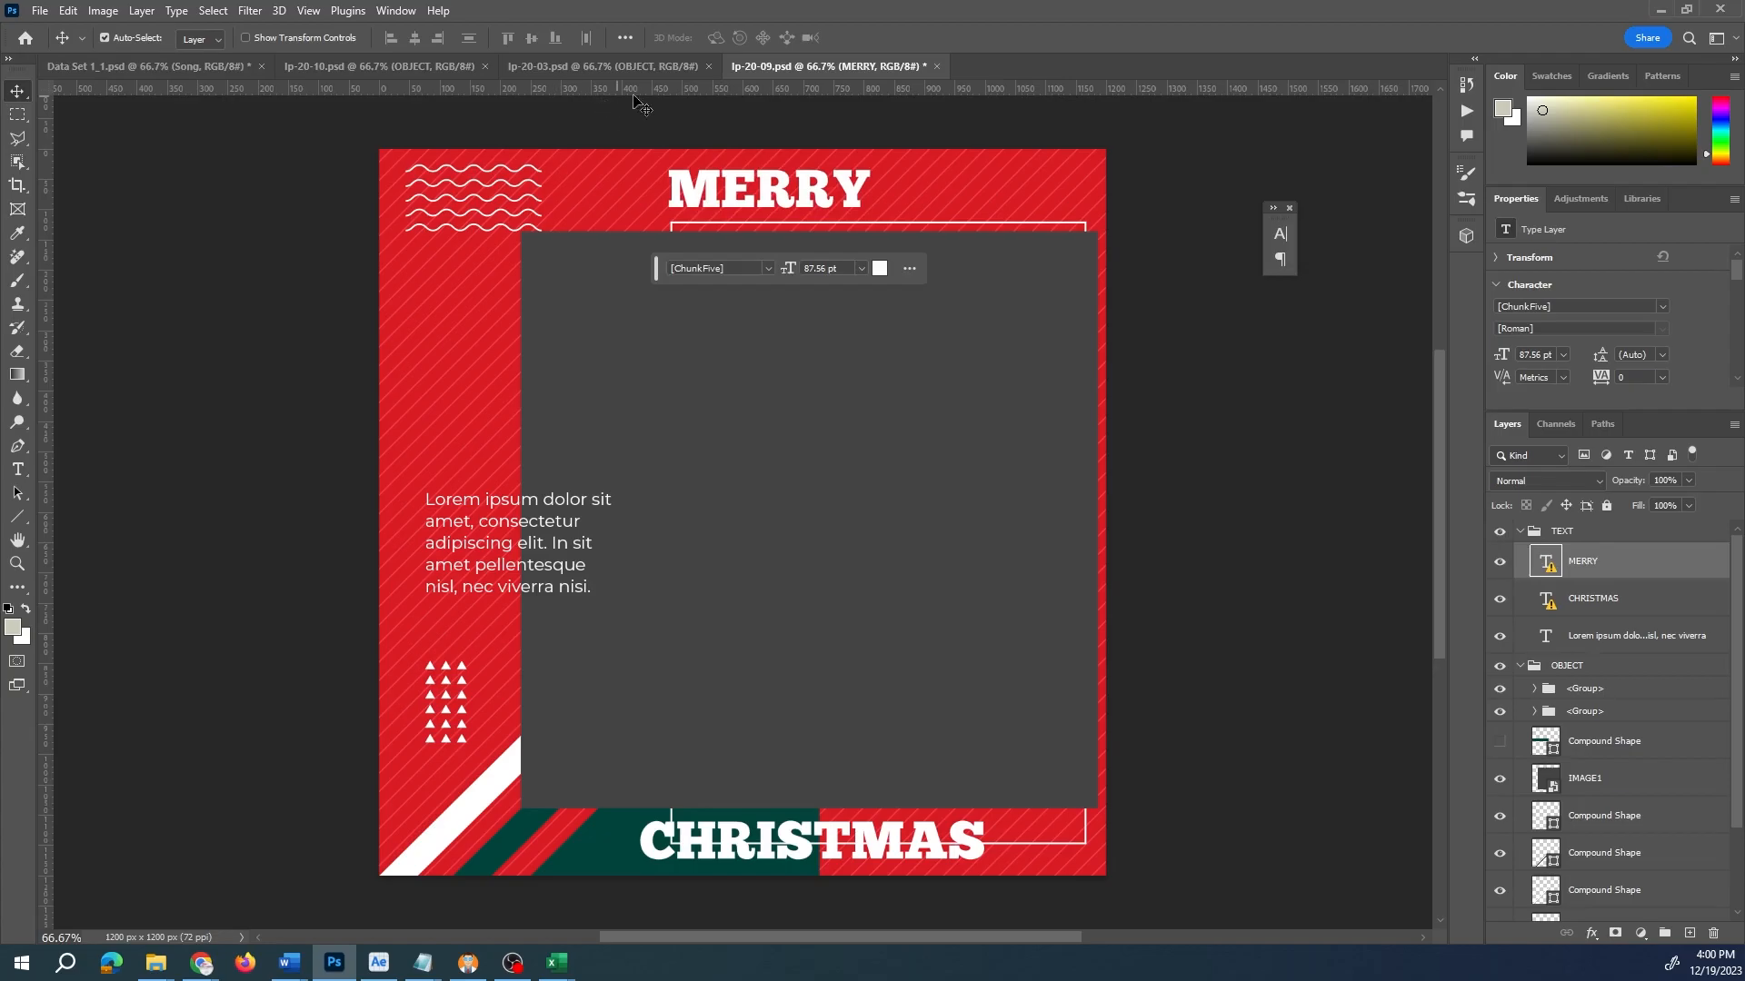
- Change the MERRY title's font to ITC Avant Garde Gothic Pro Bold
click(17, 470)
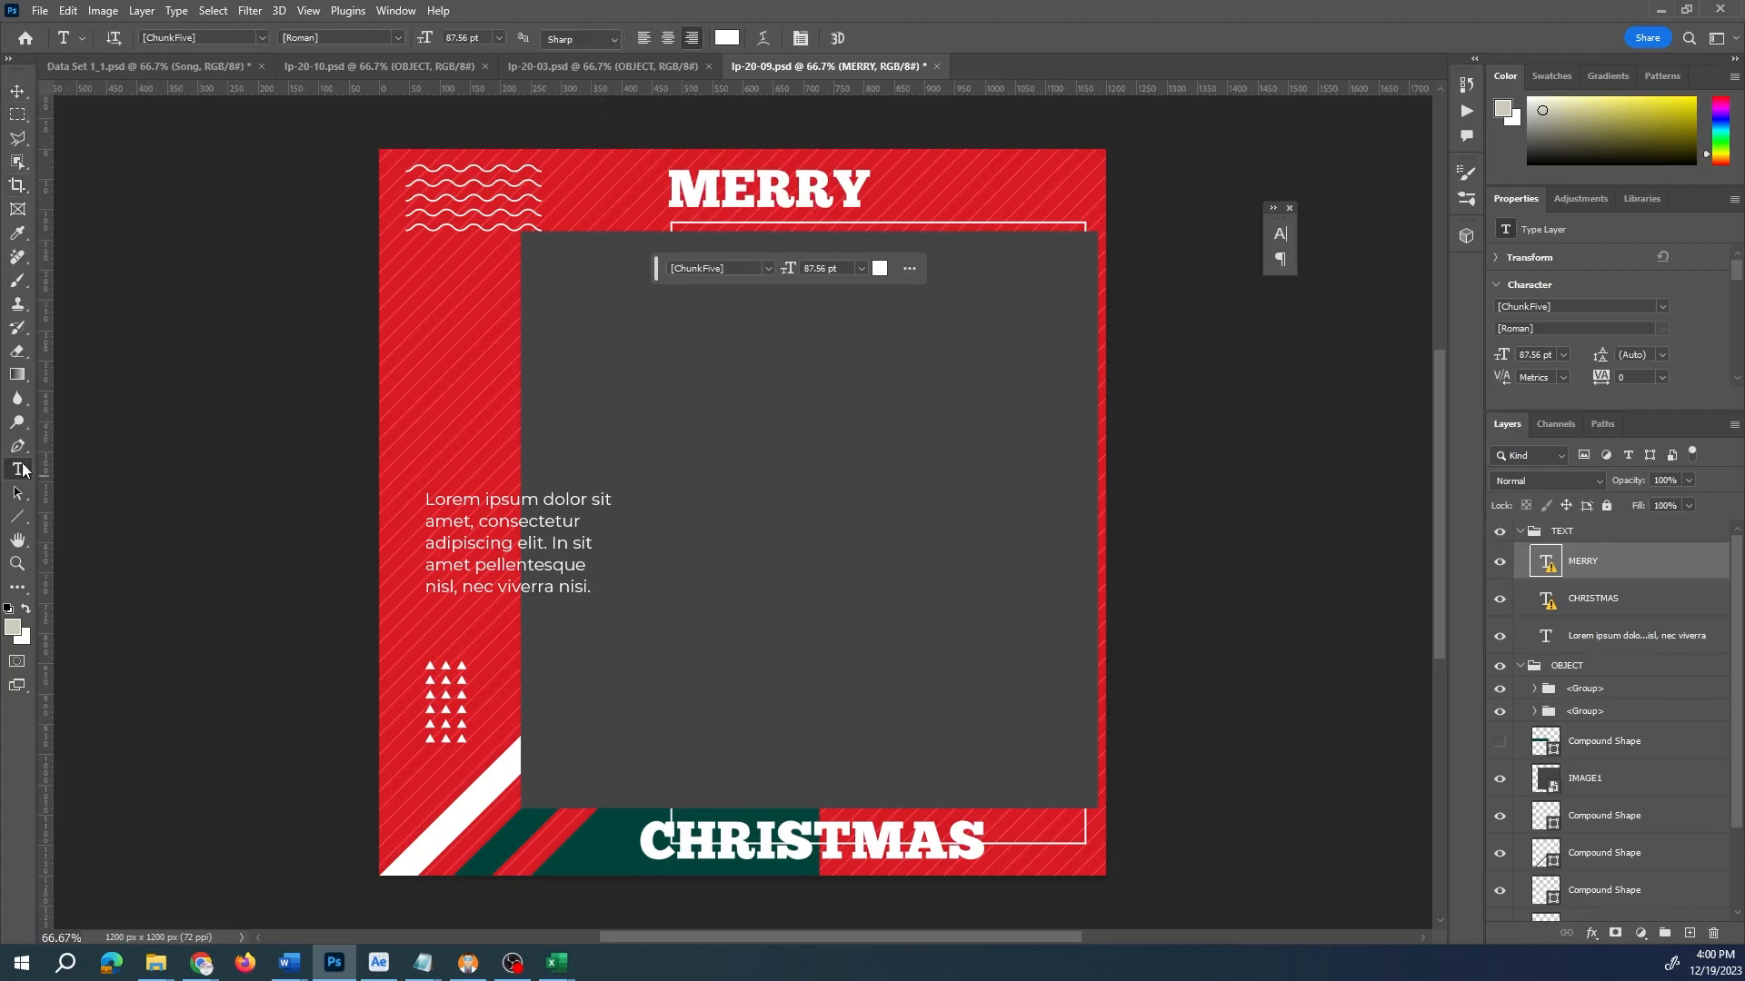
click(262, 38)
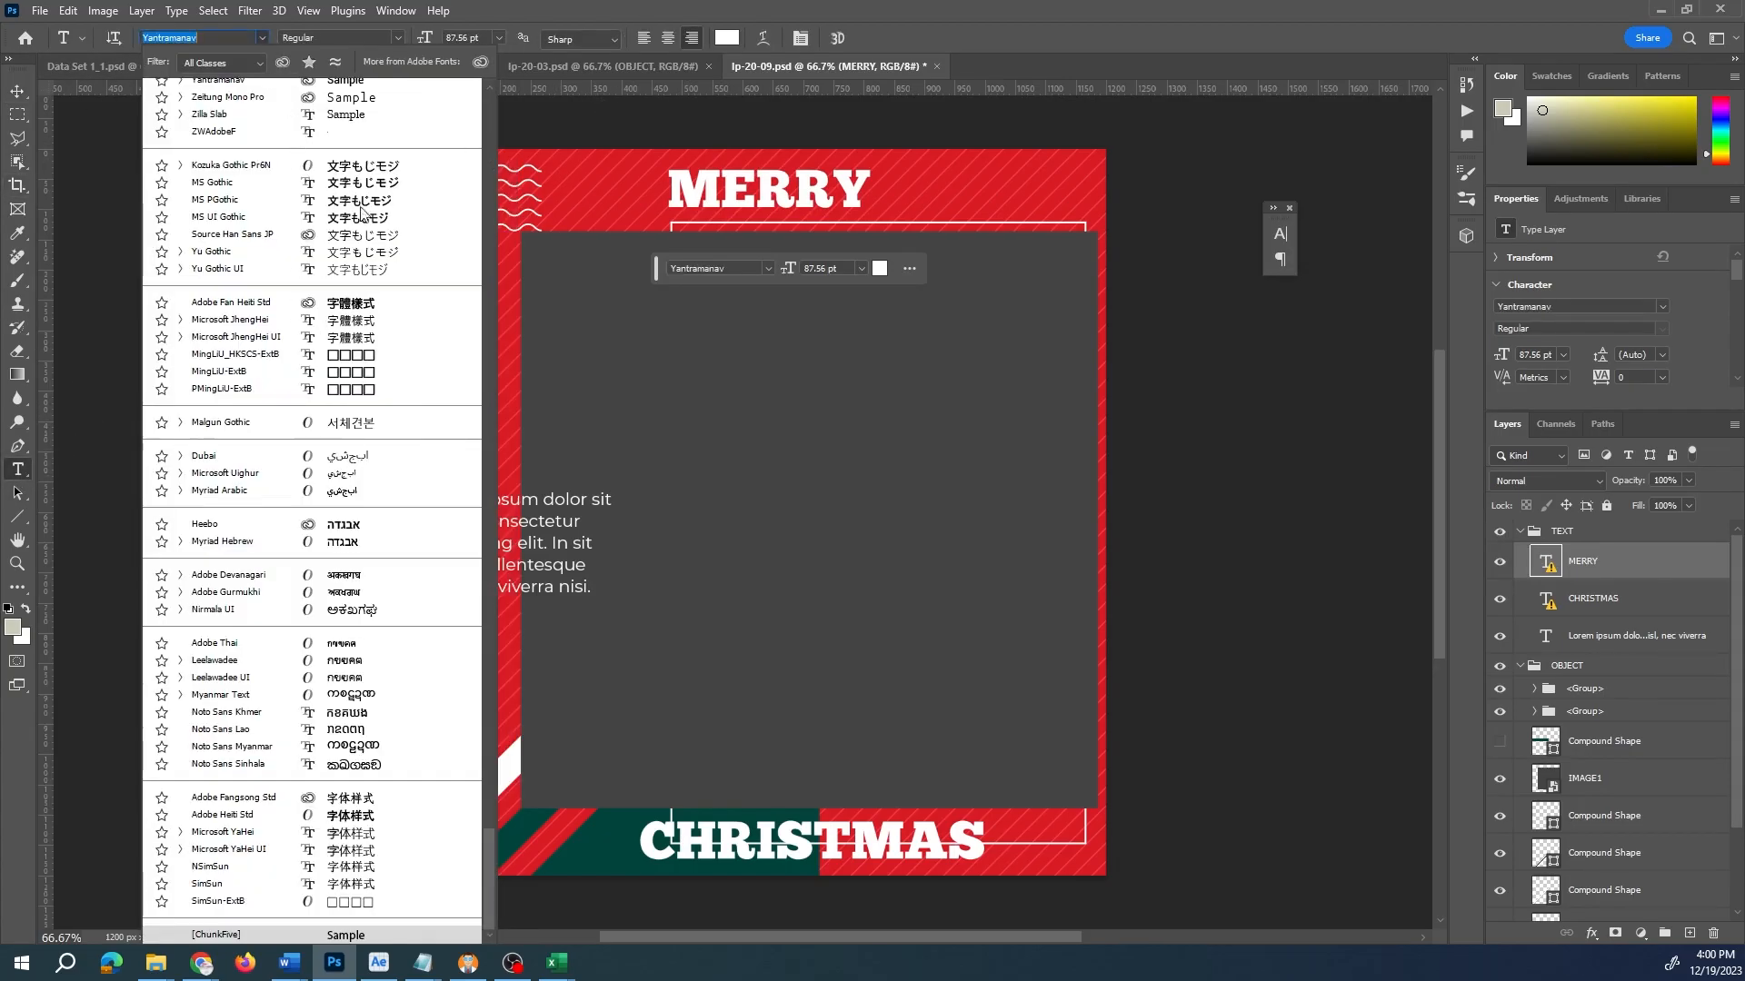
drag(488, 839, 486, 101)
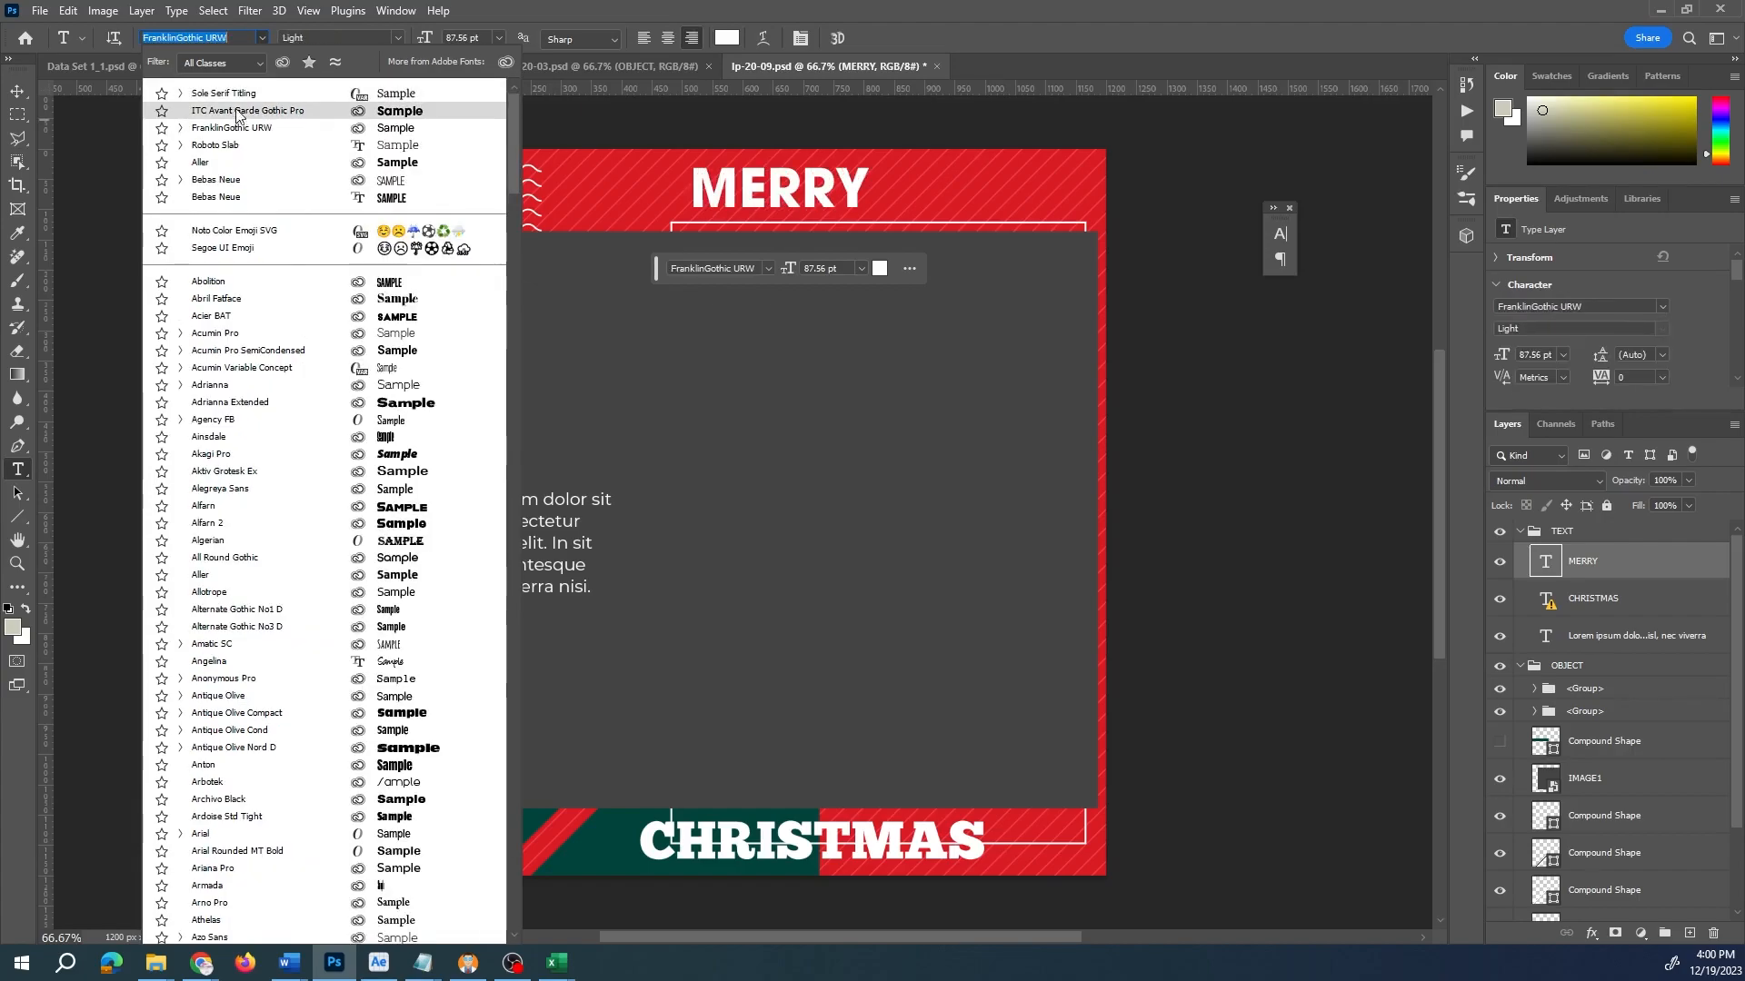
click(273, 113)
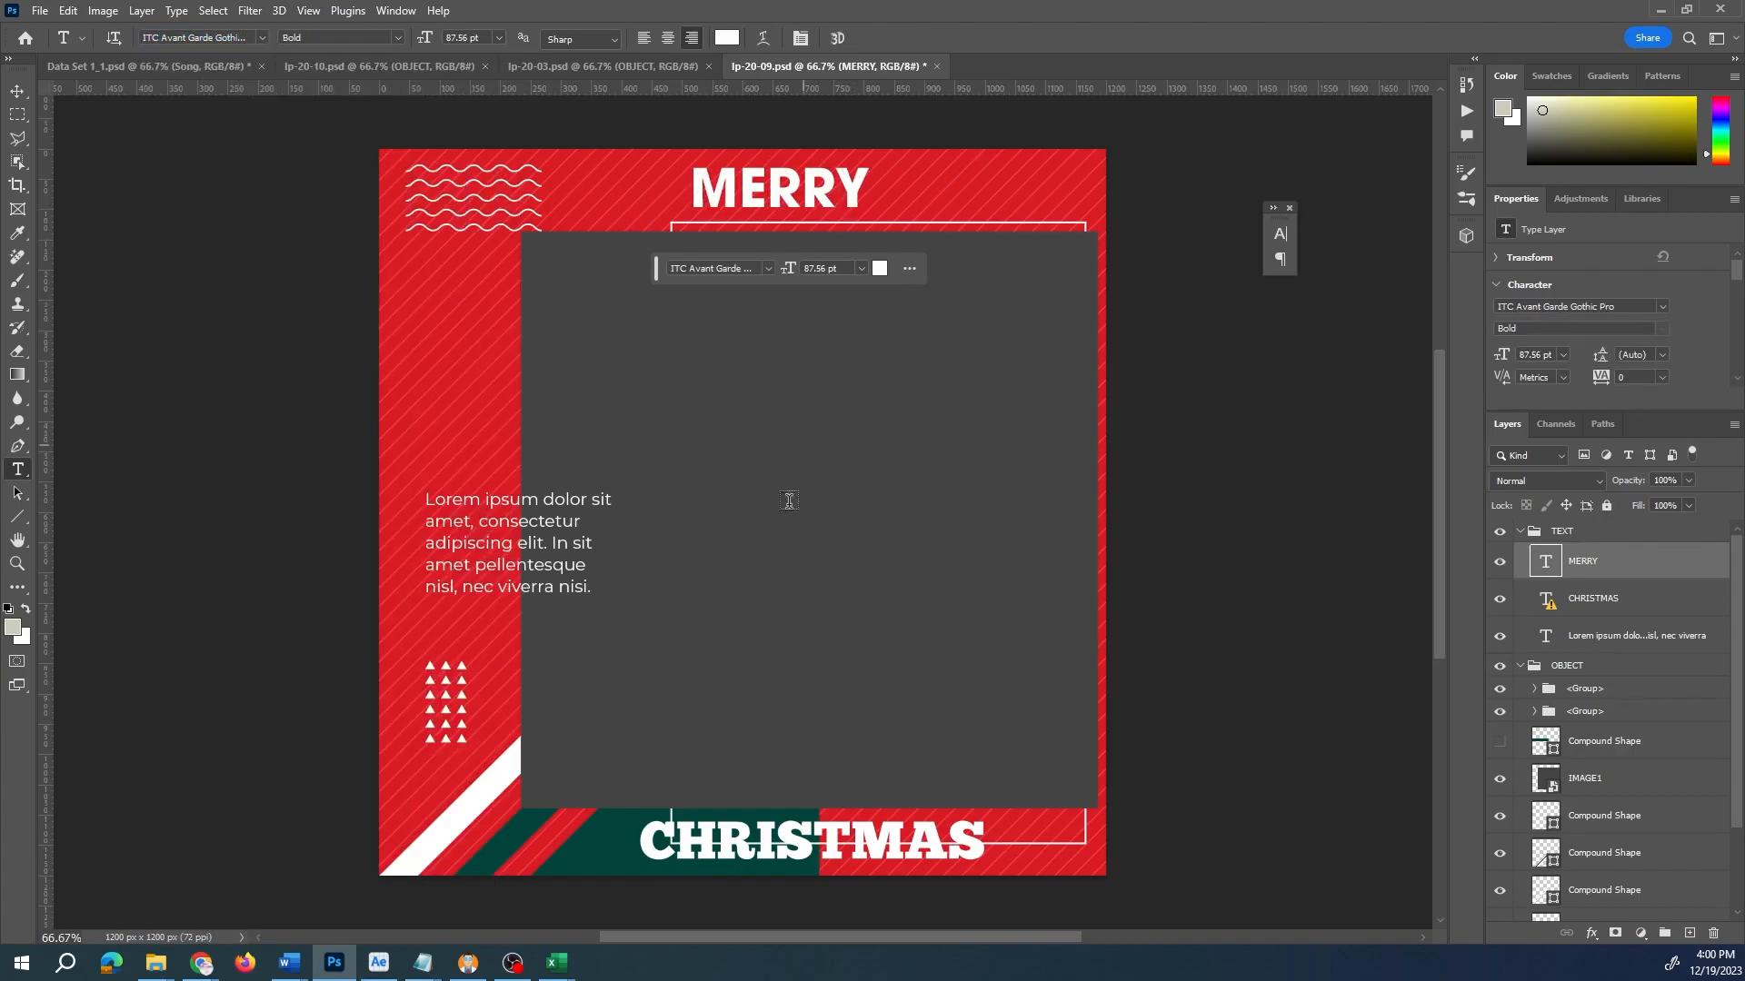
- Replace the missing font in the CHRISTMAS title and set it to ITC Avant Garde Gothic Pro Bold
click(780, 843)
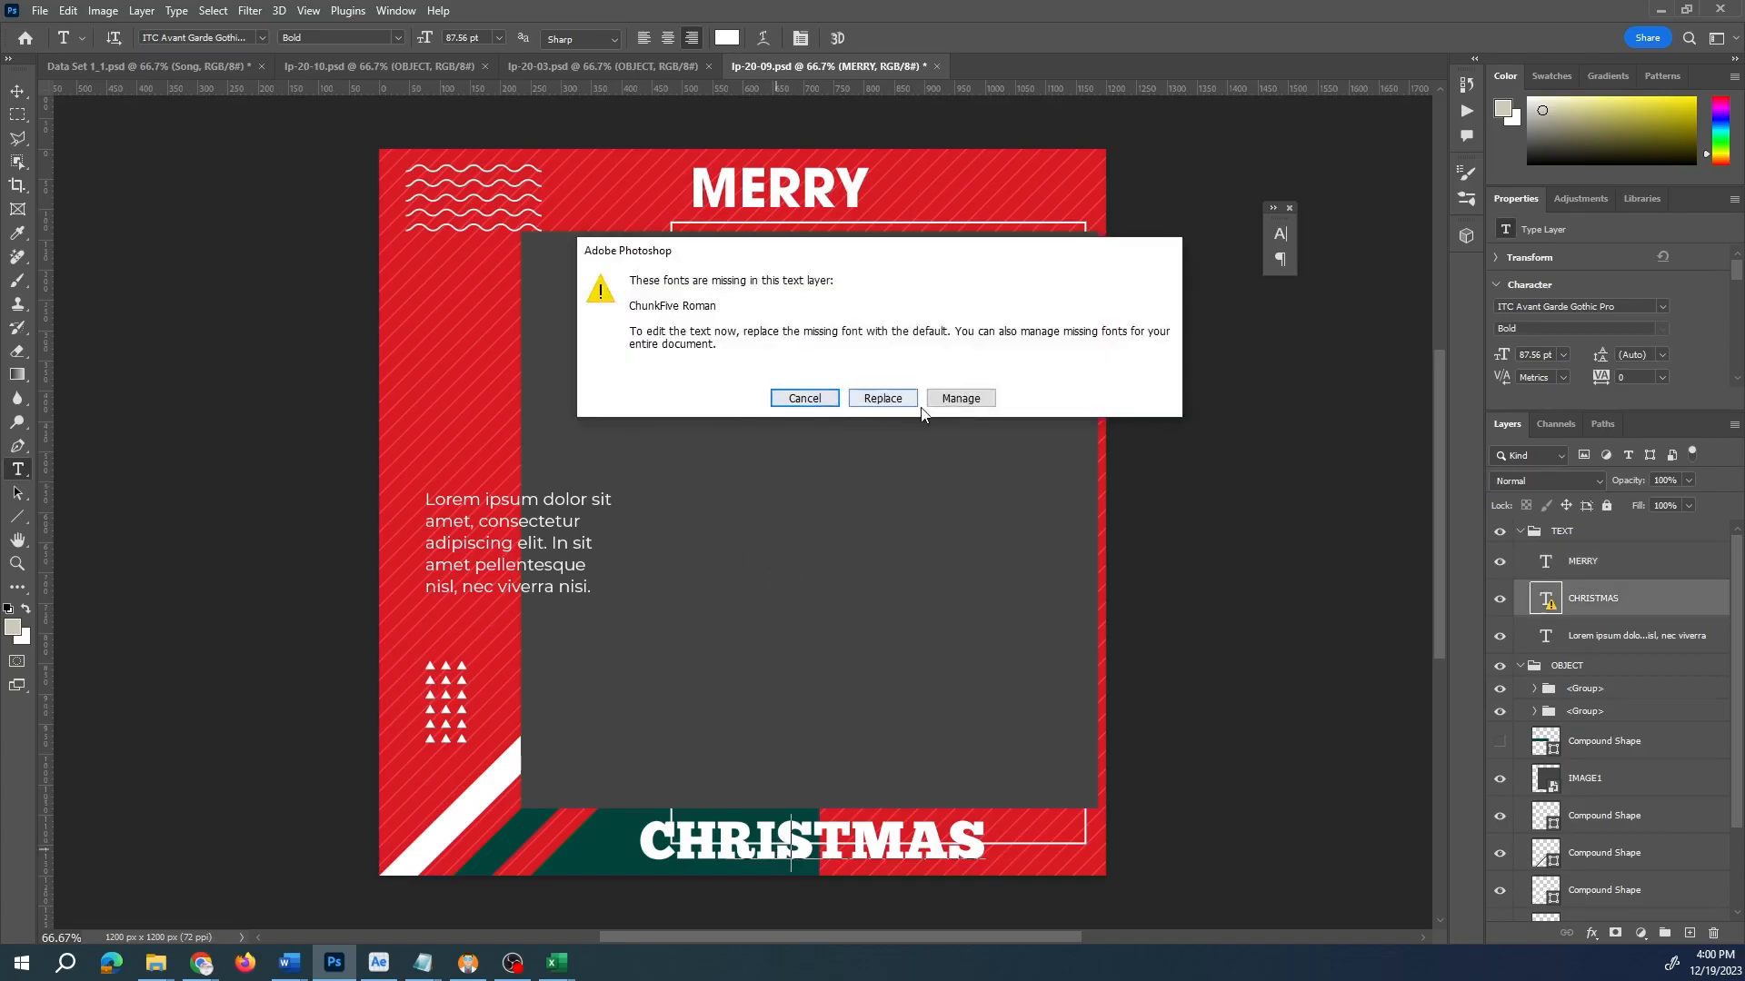
click(883, 398)
click(765, 270)
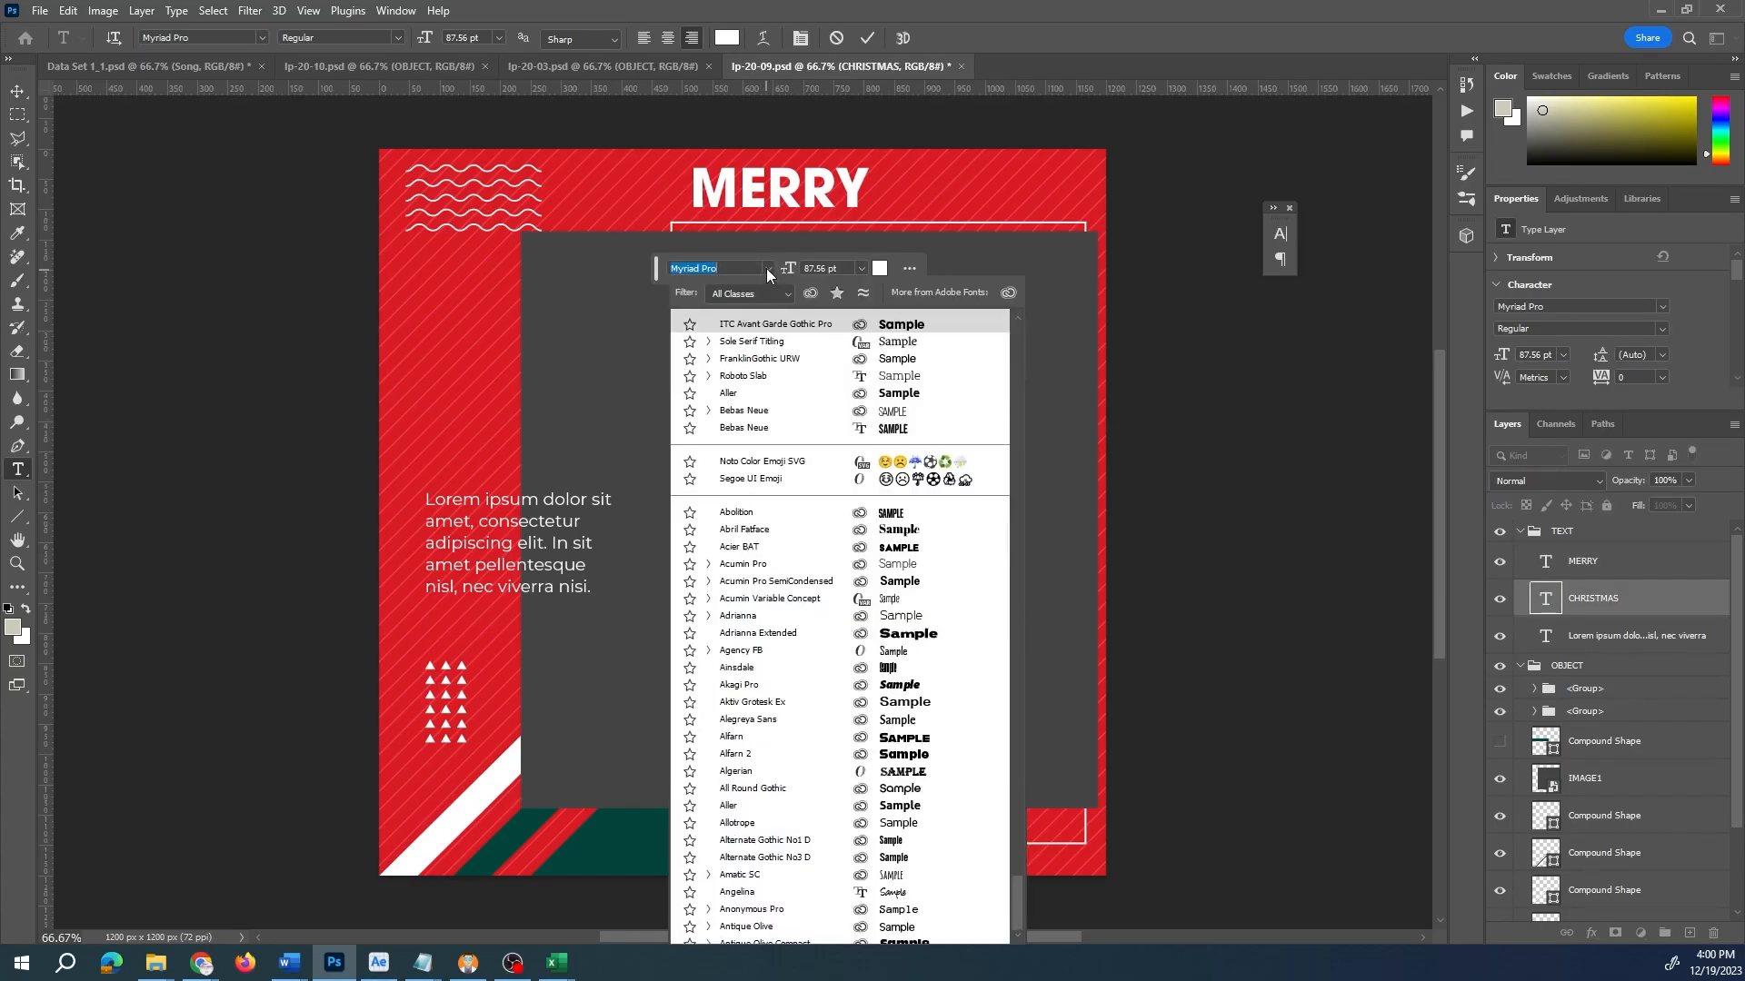
click(774, 324)
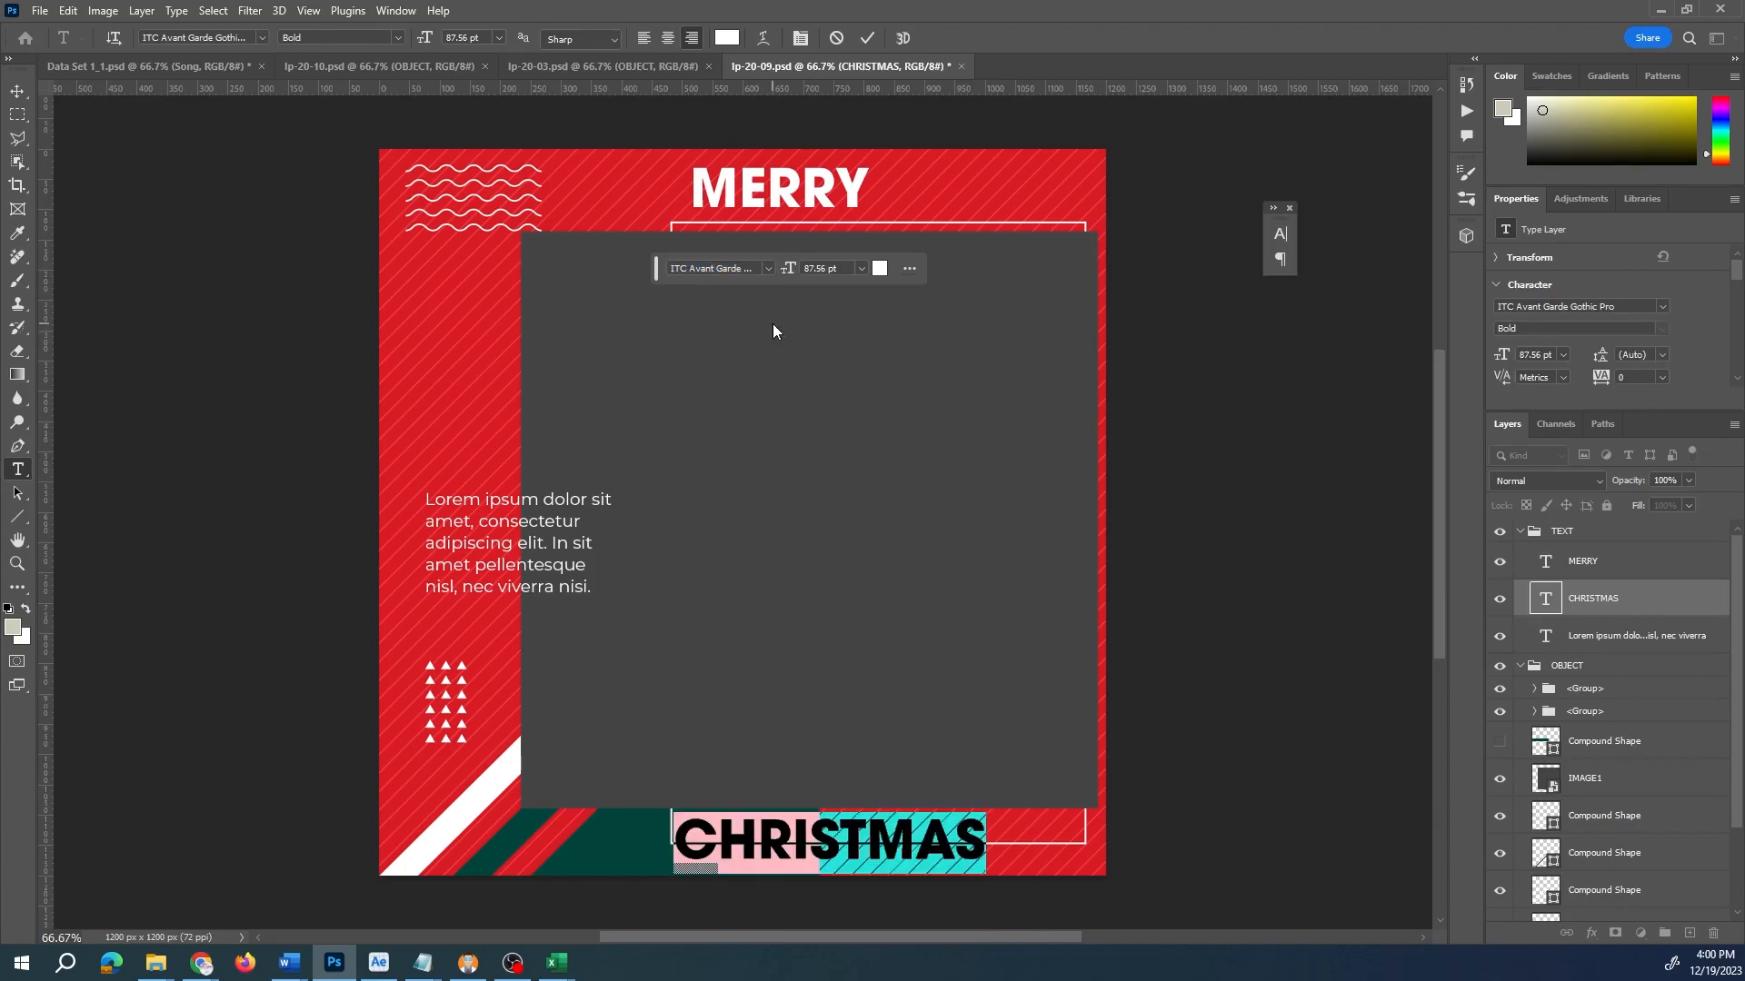
click(861, 853)
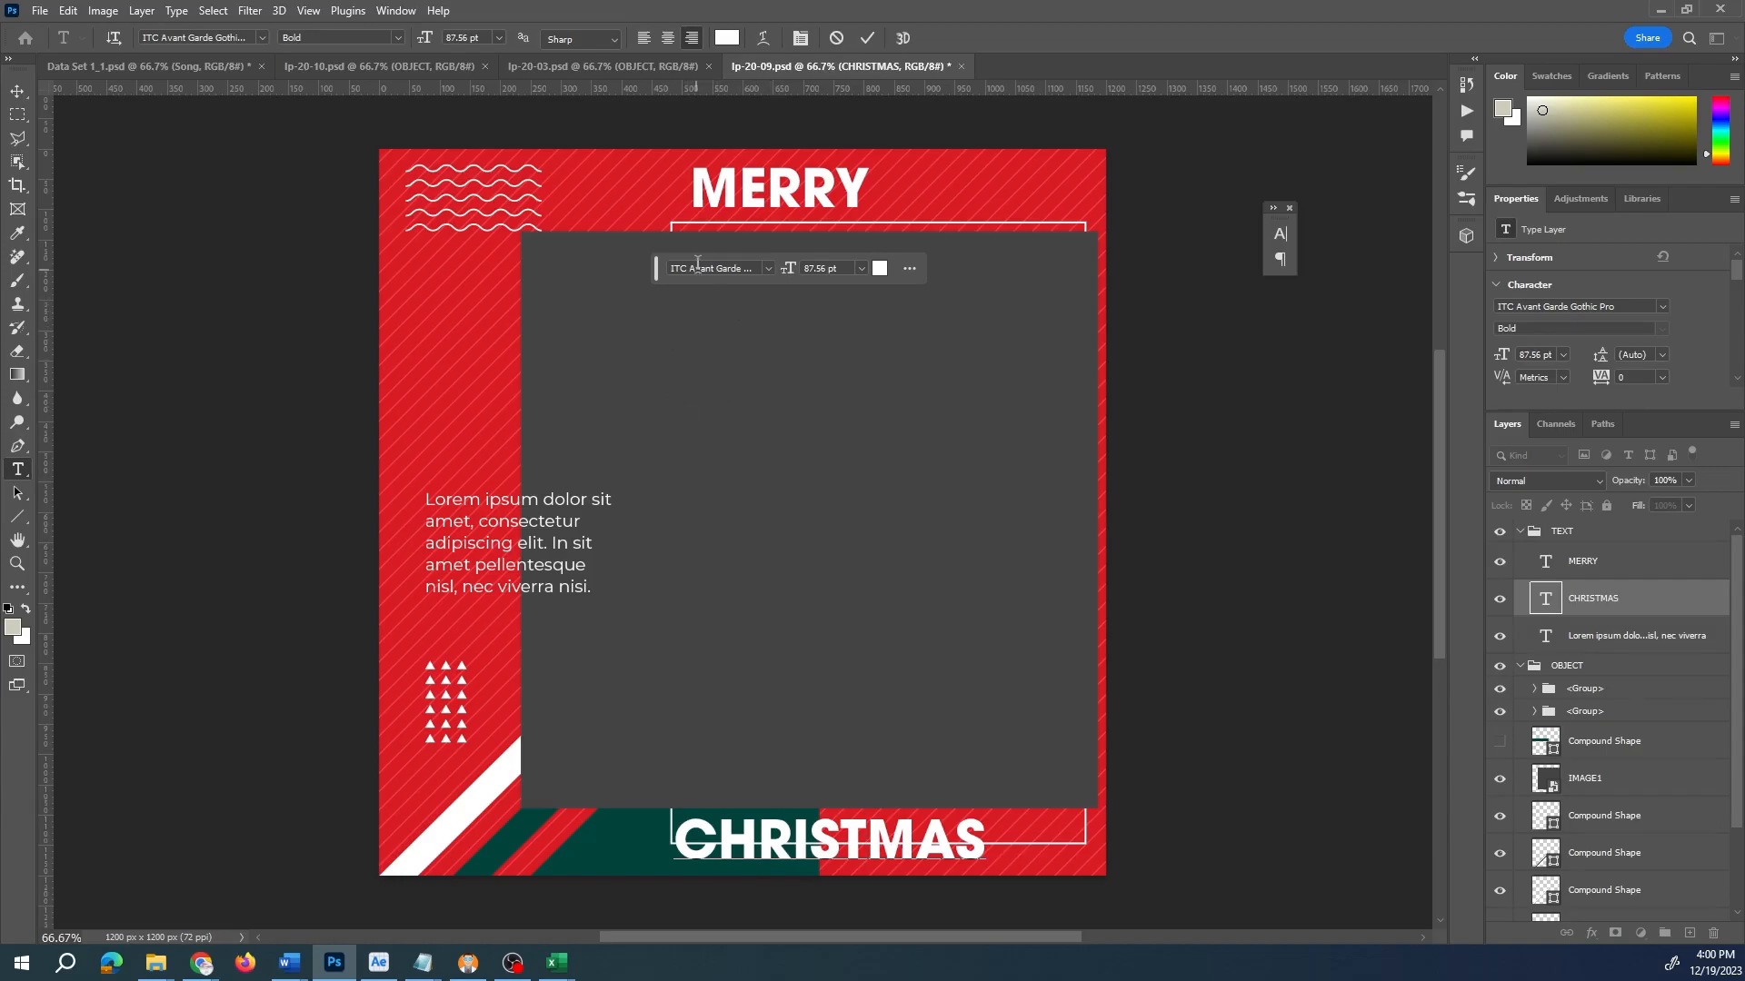
click(744, 200)
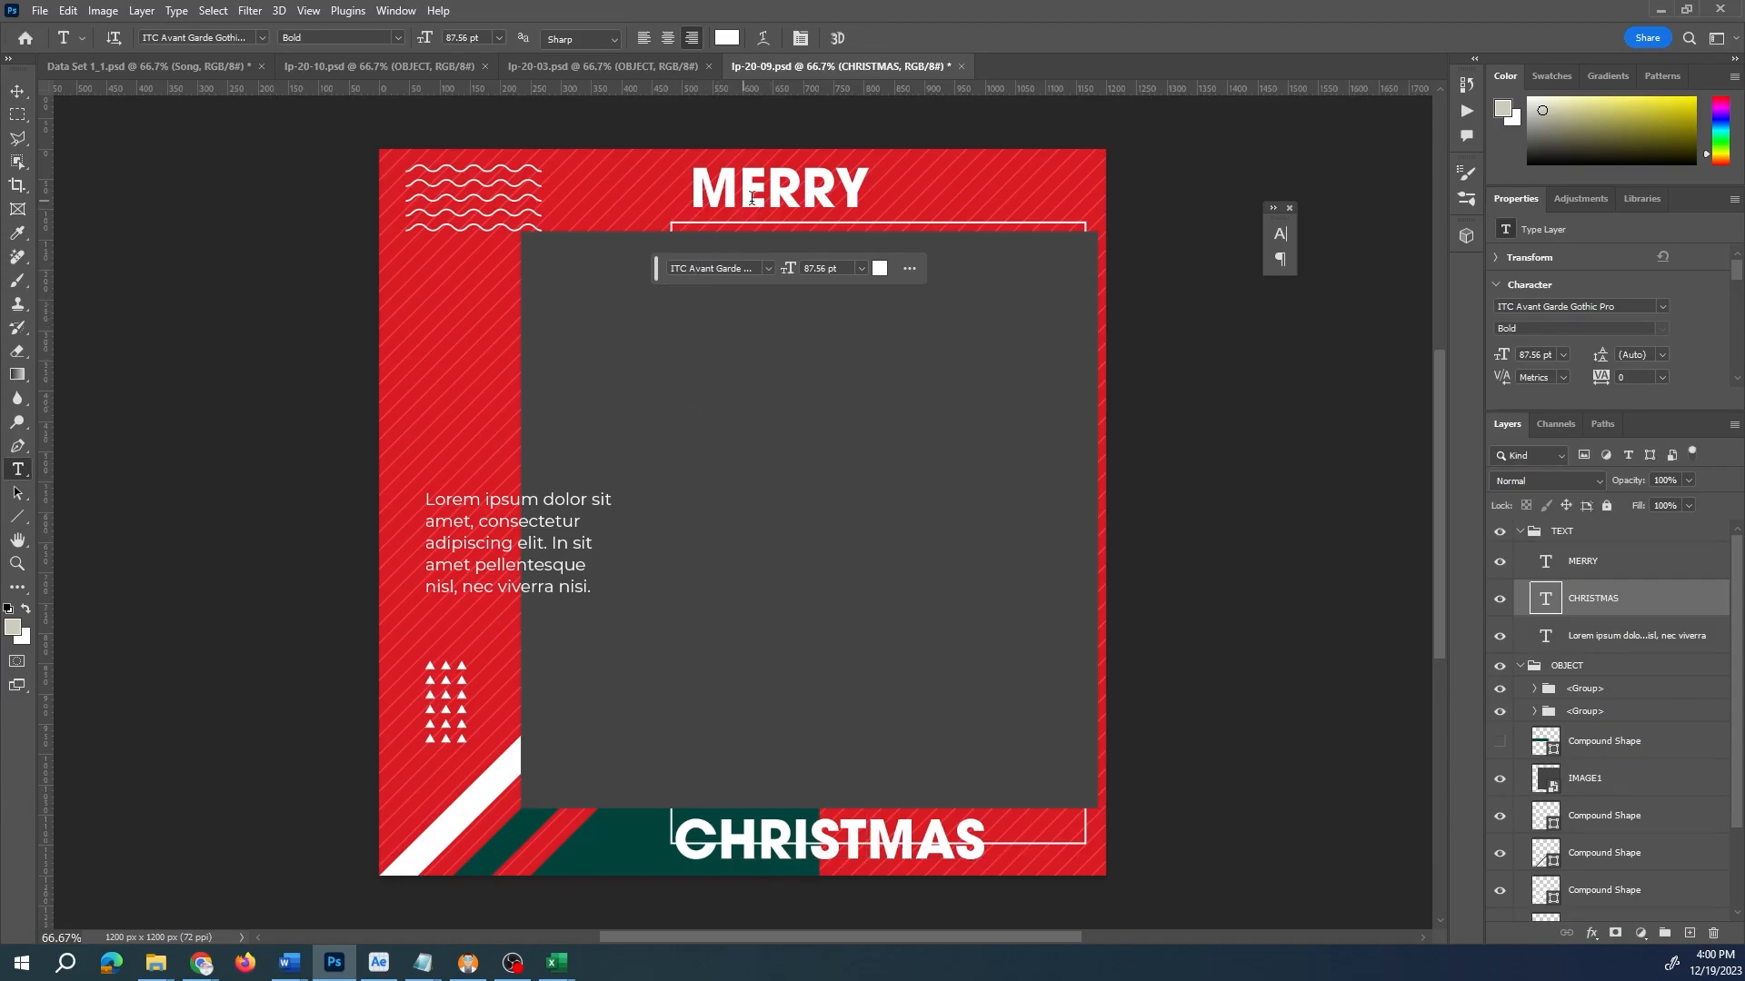
drag(862, 197, 603, 194)
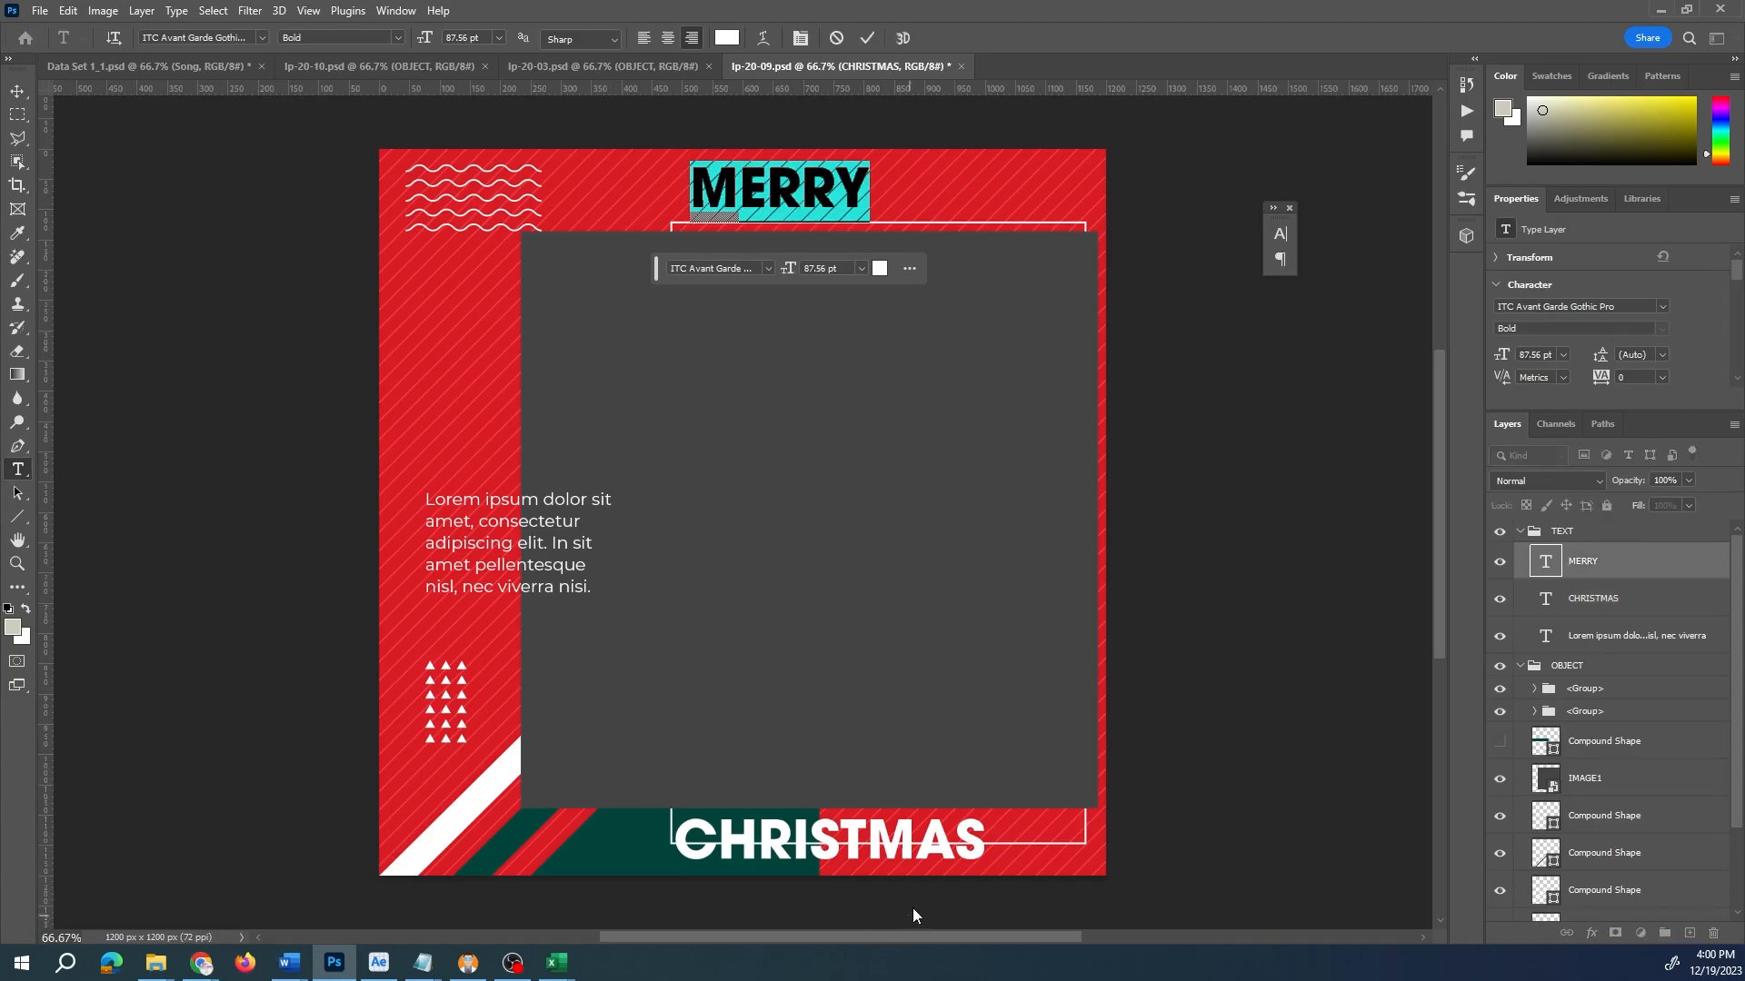
click(911, 854)
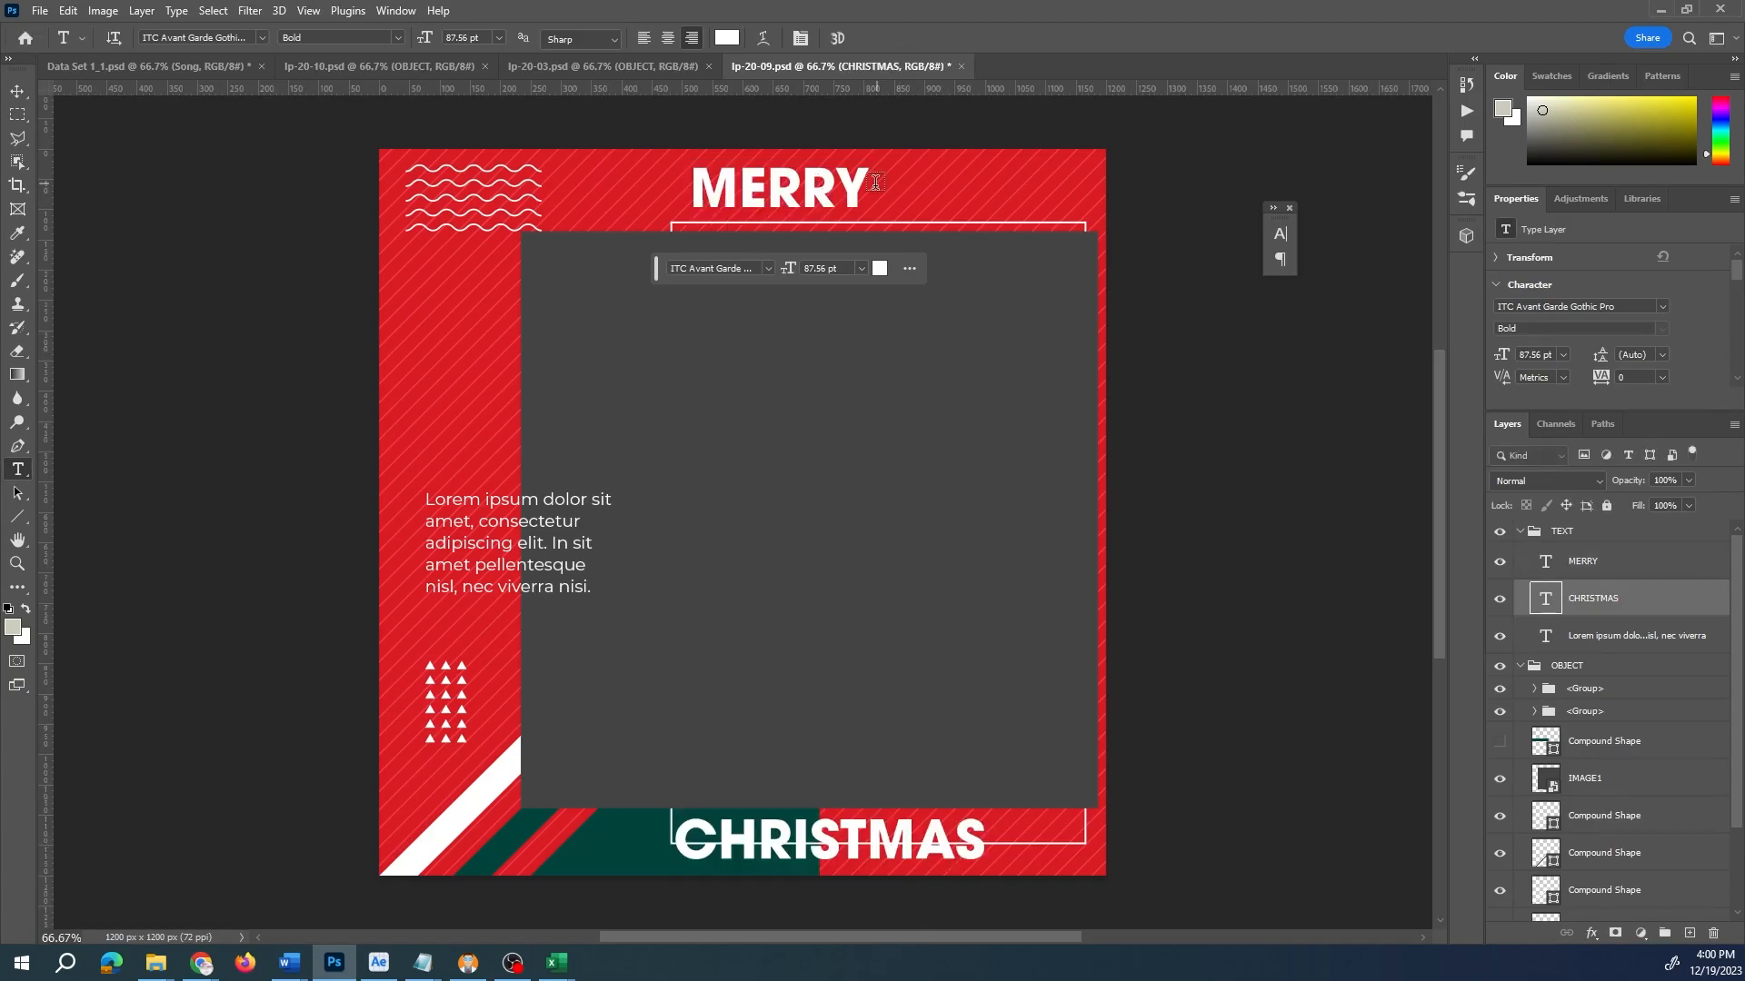
drag(865, 184, 604, 207)
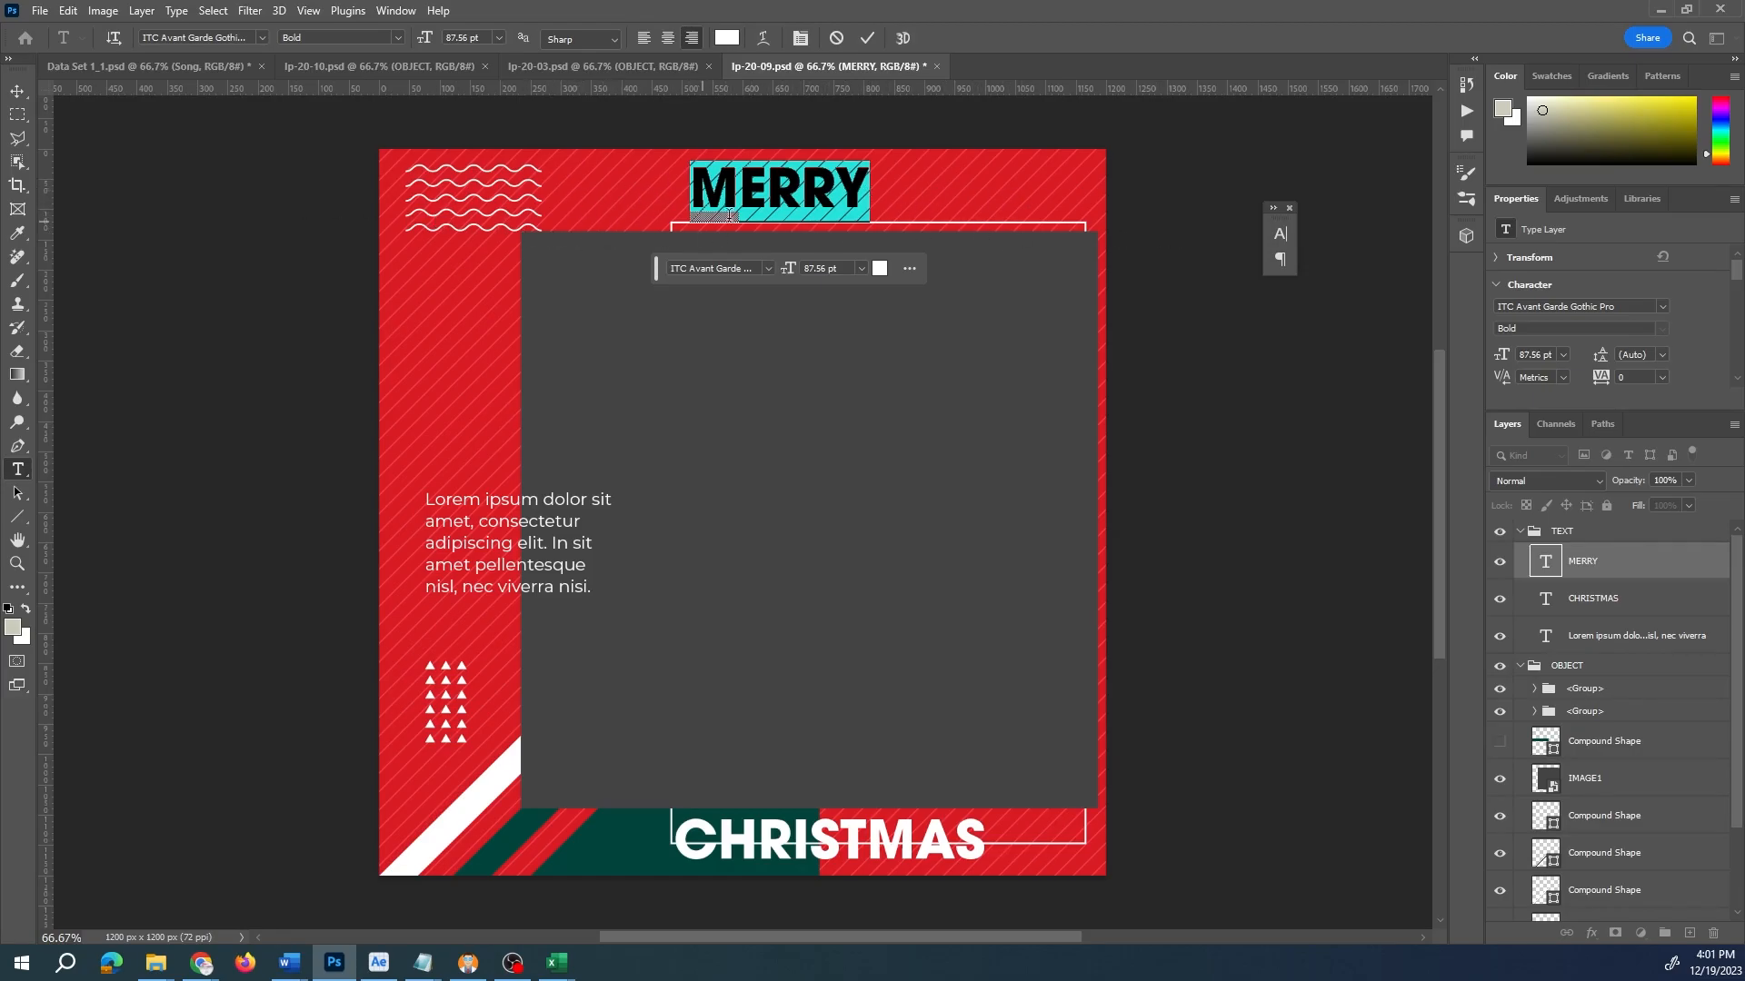
click(840, 633)
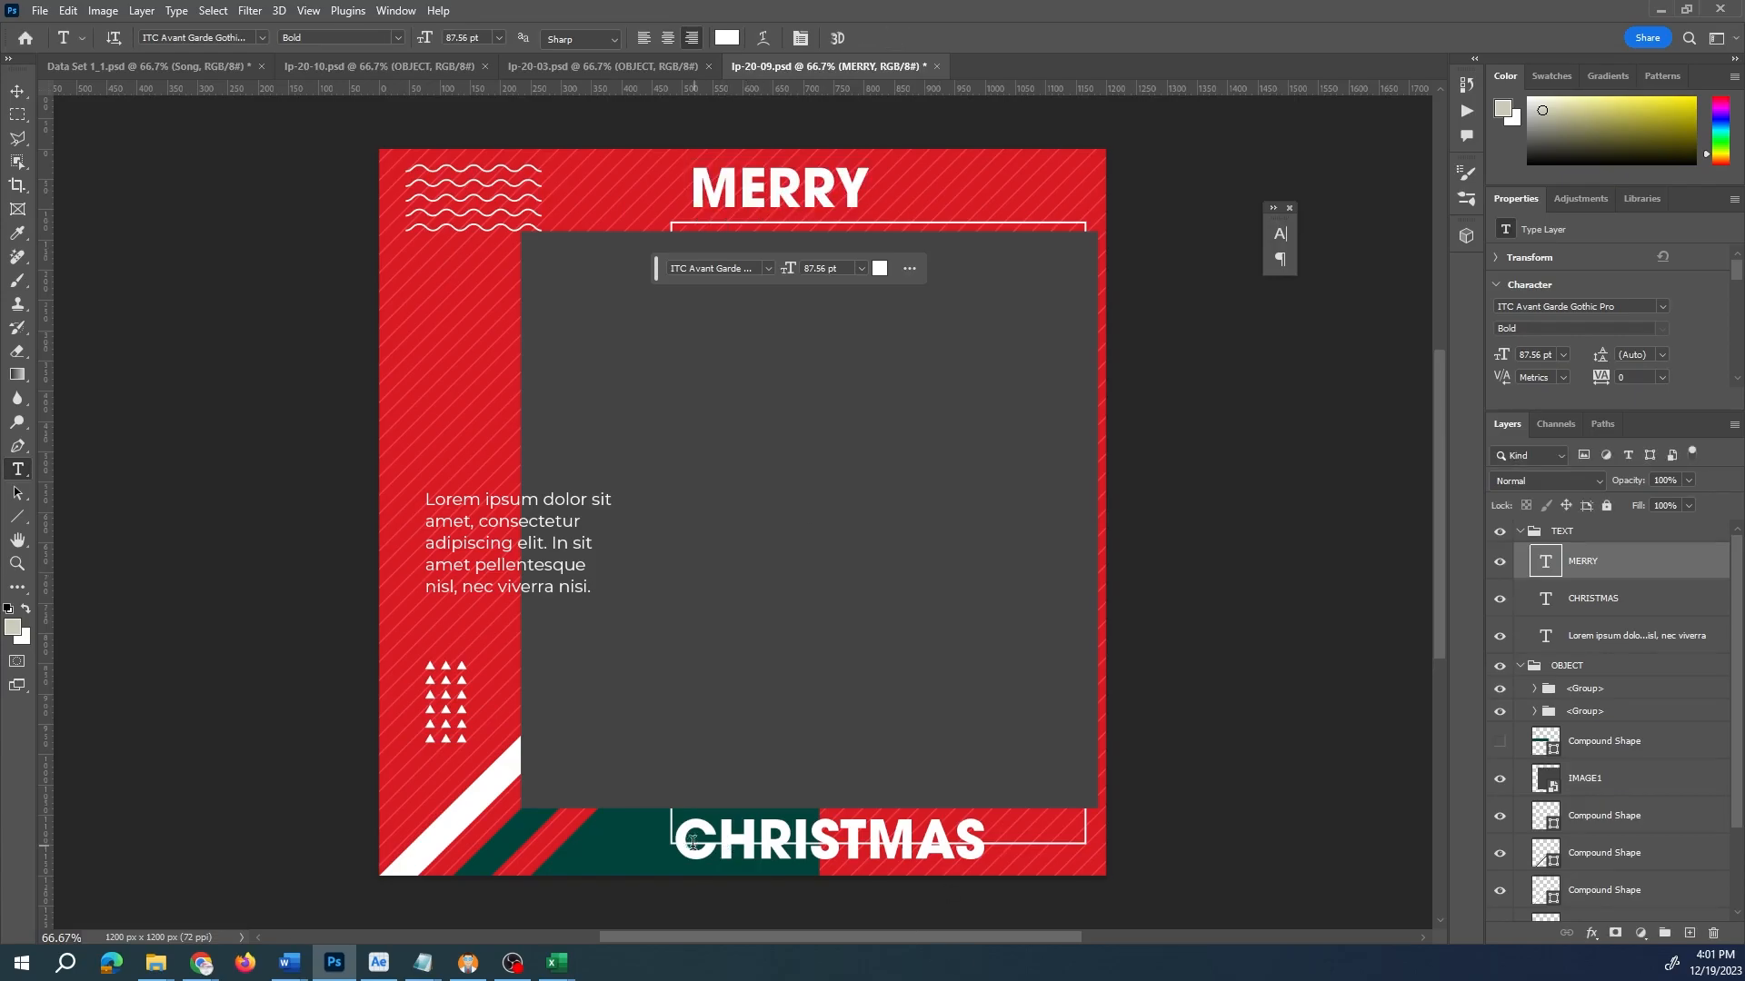
double_click(684, 843)
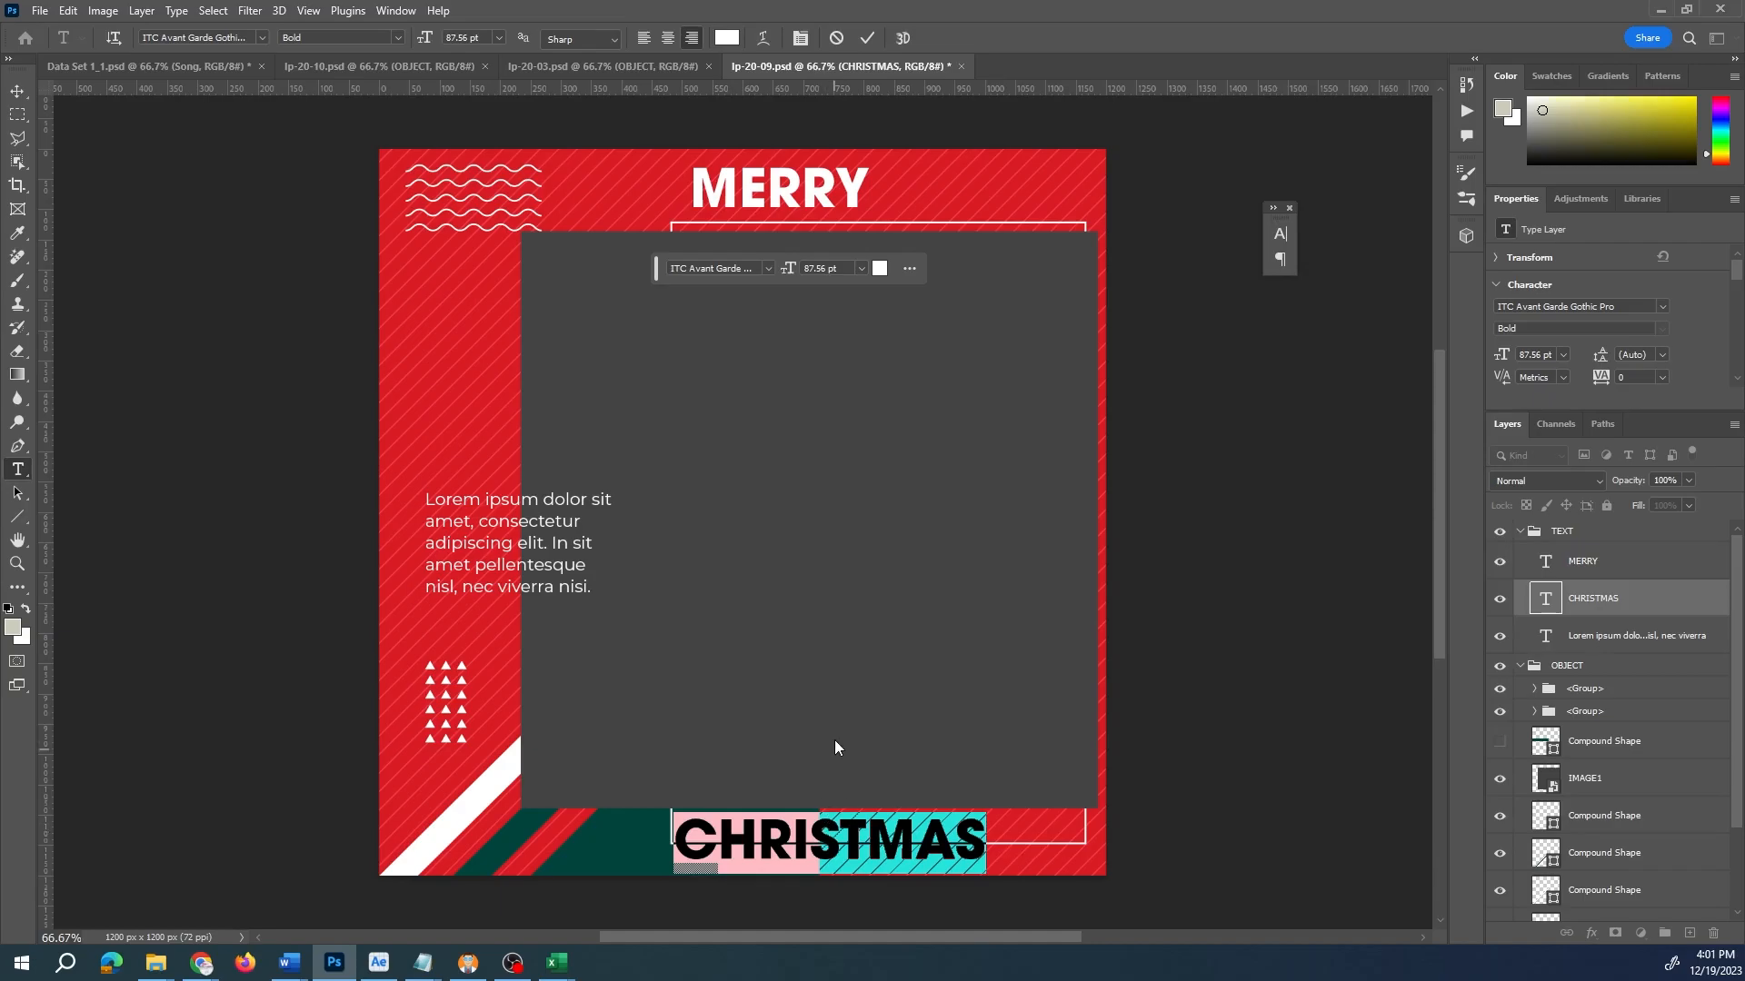
click(785, 838)
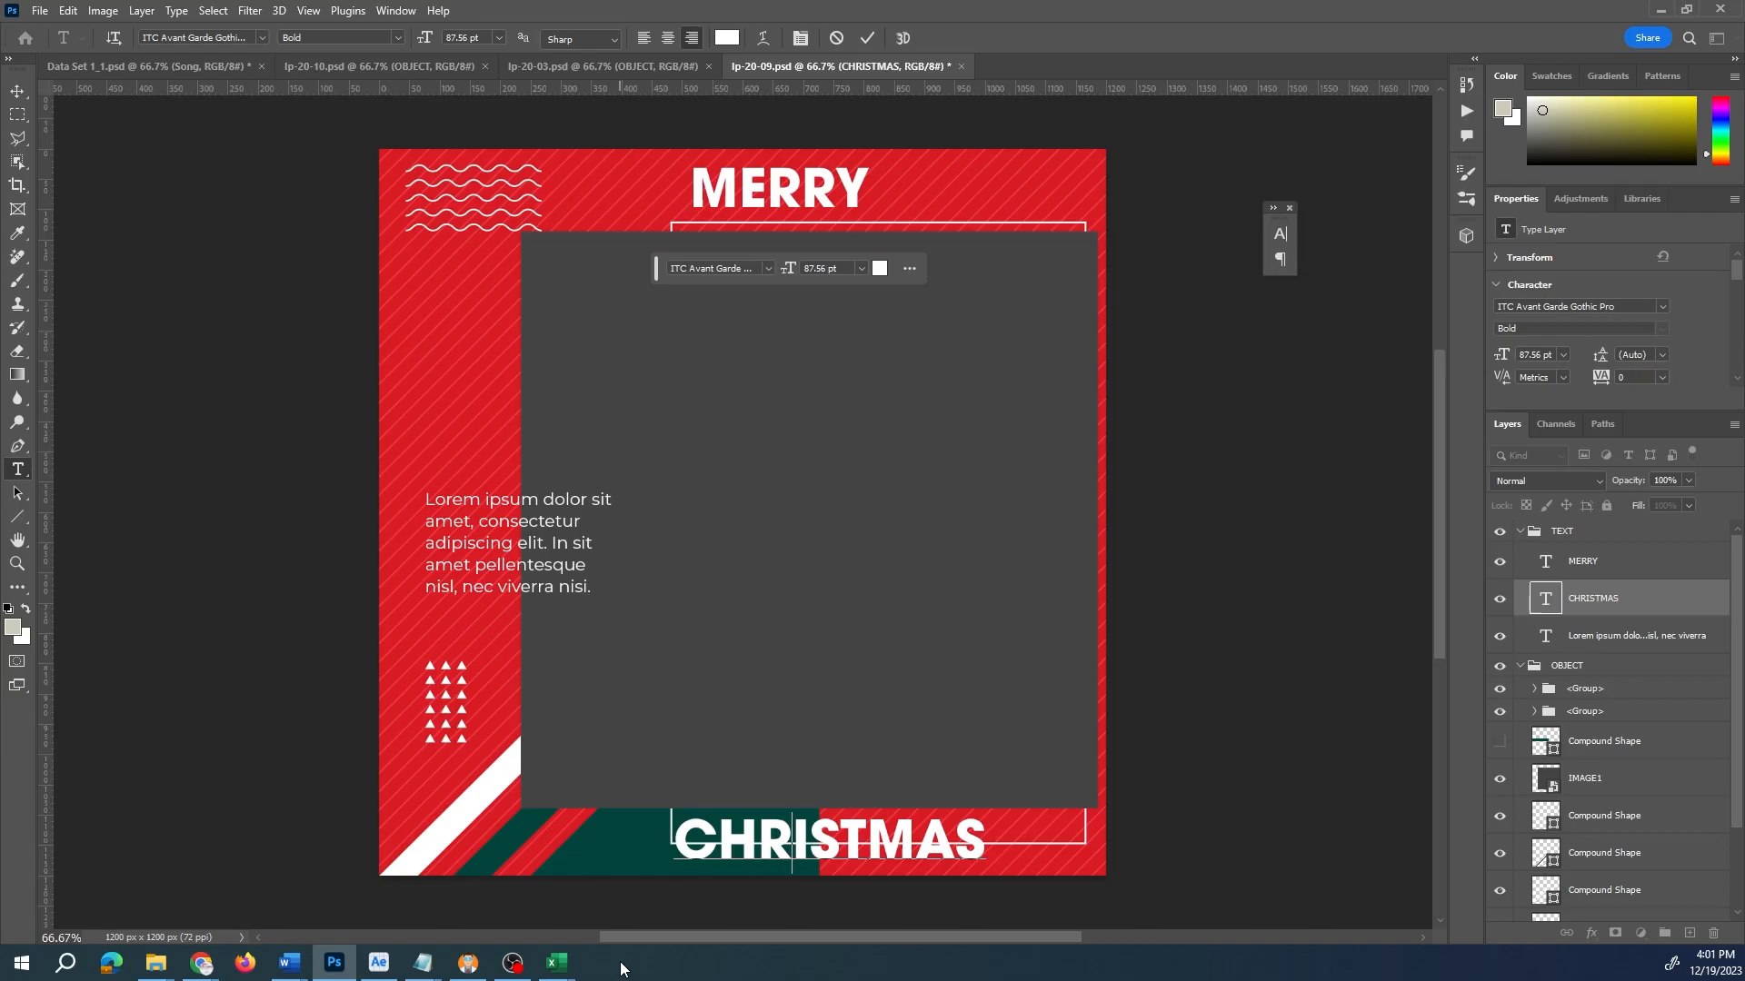
- Switch to xmas project - Sheet3.csv in Excel and fill D2:D19 with the LEN of each song title in column A
click(551, 969)
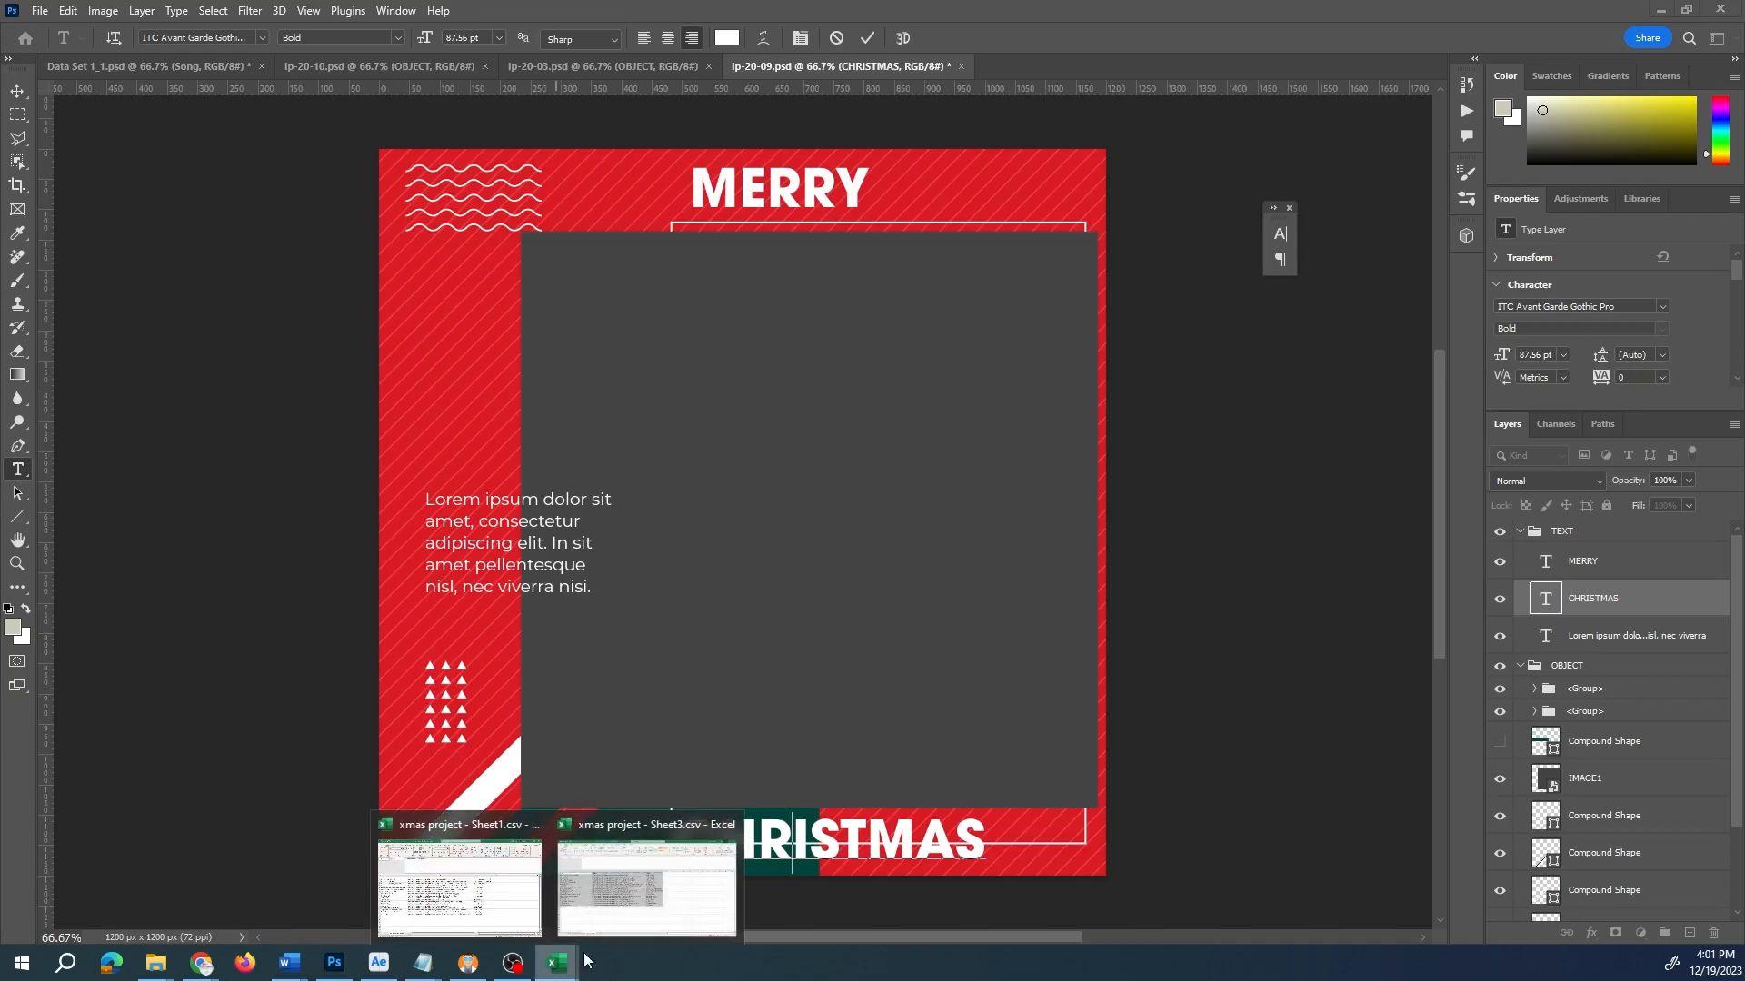
click(649, 895)
click(1057, 325)
key(Escape)
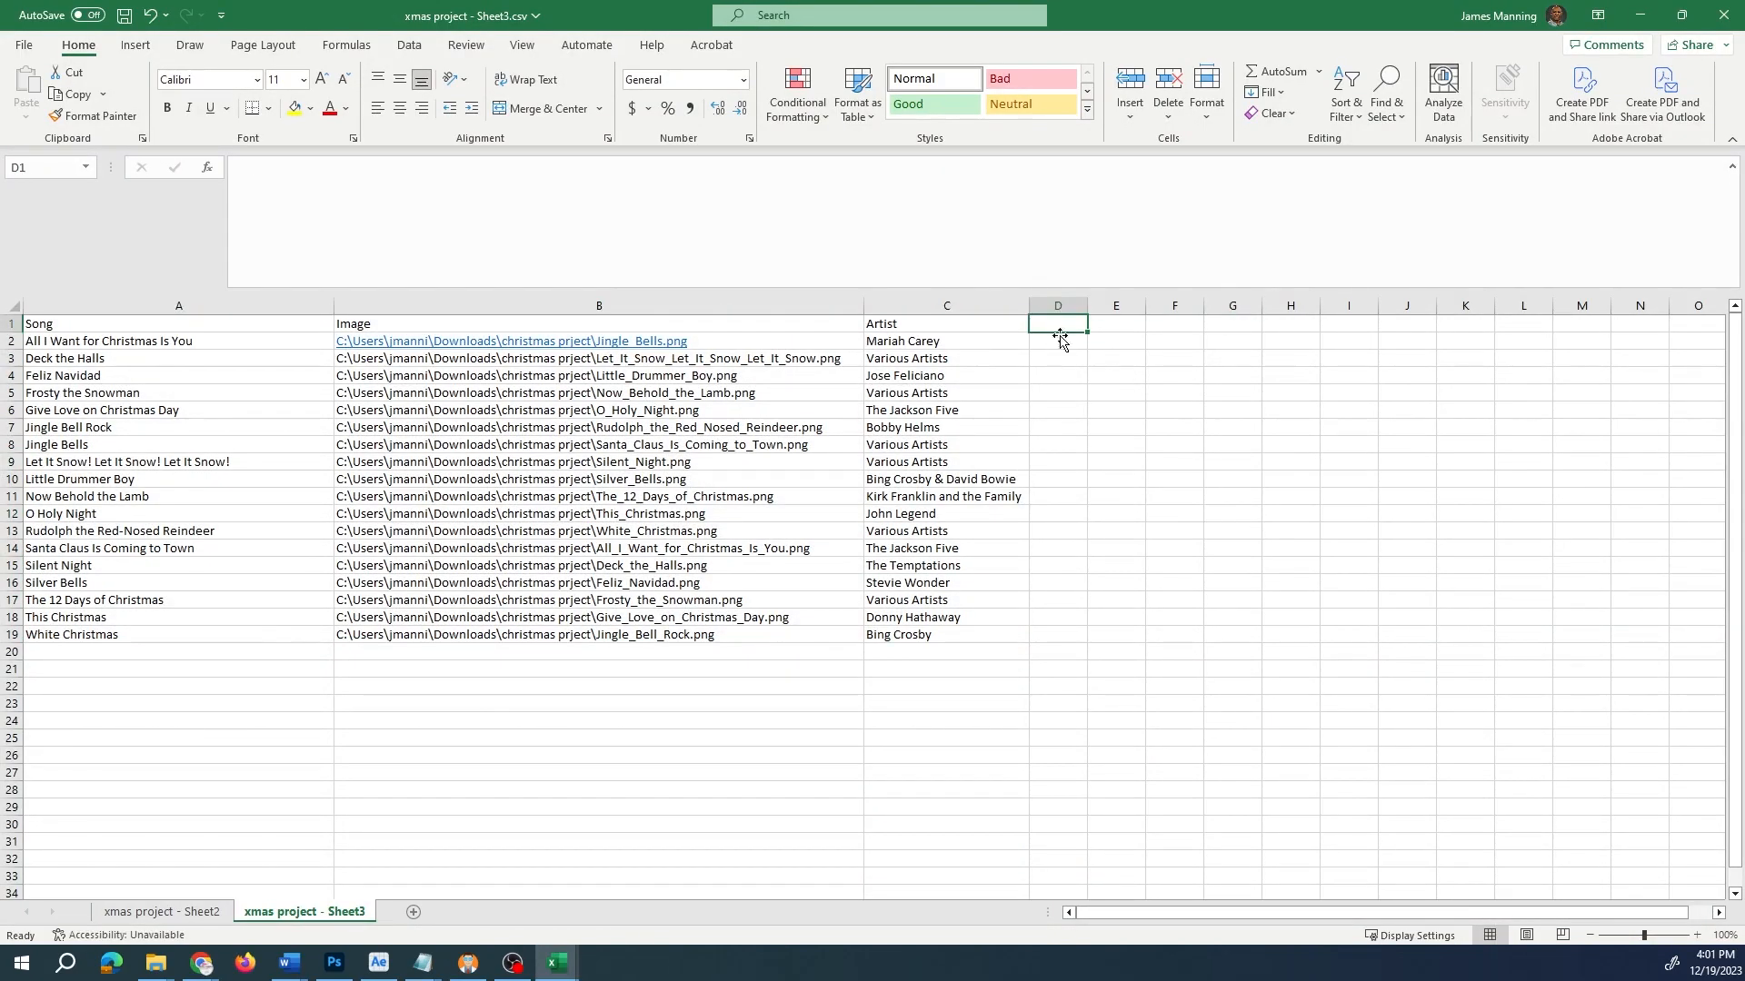
click(1069, 343)
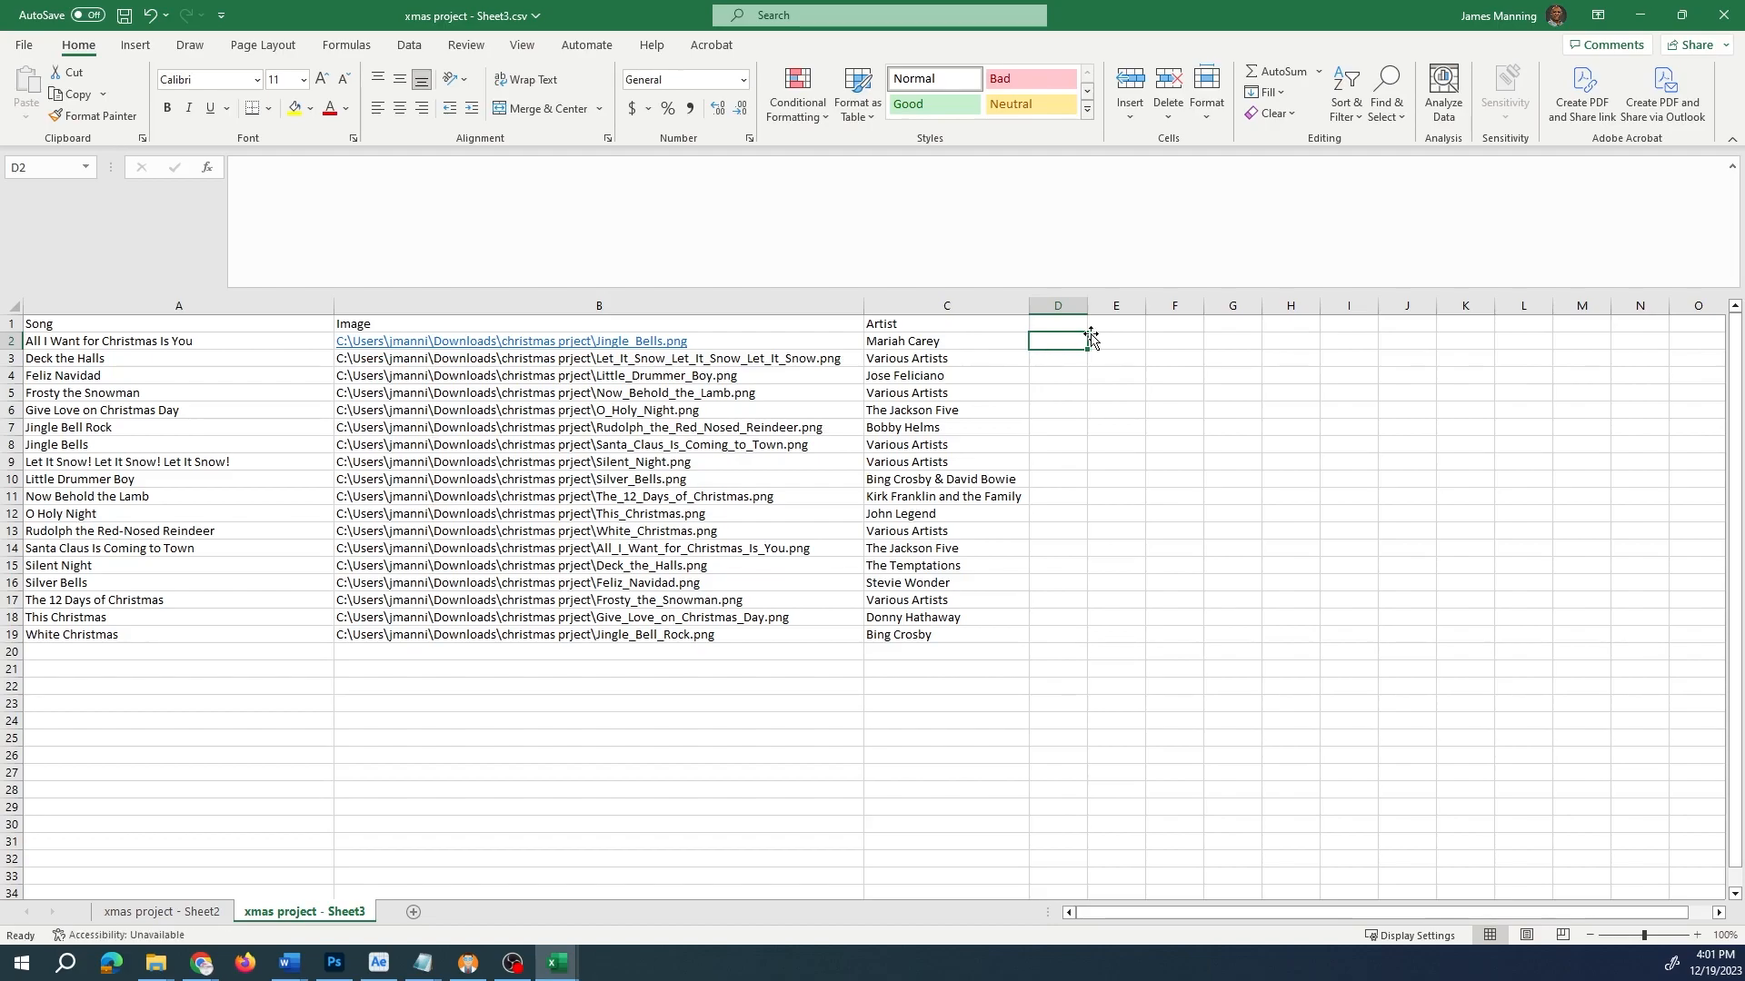
text(@len)
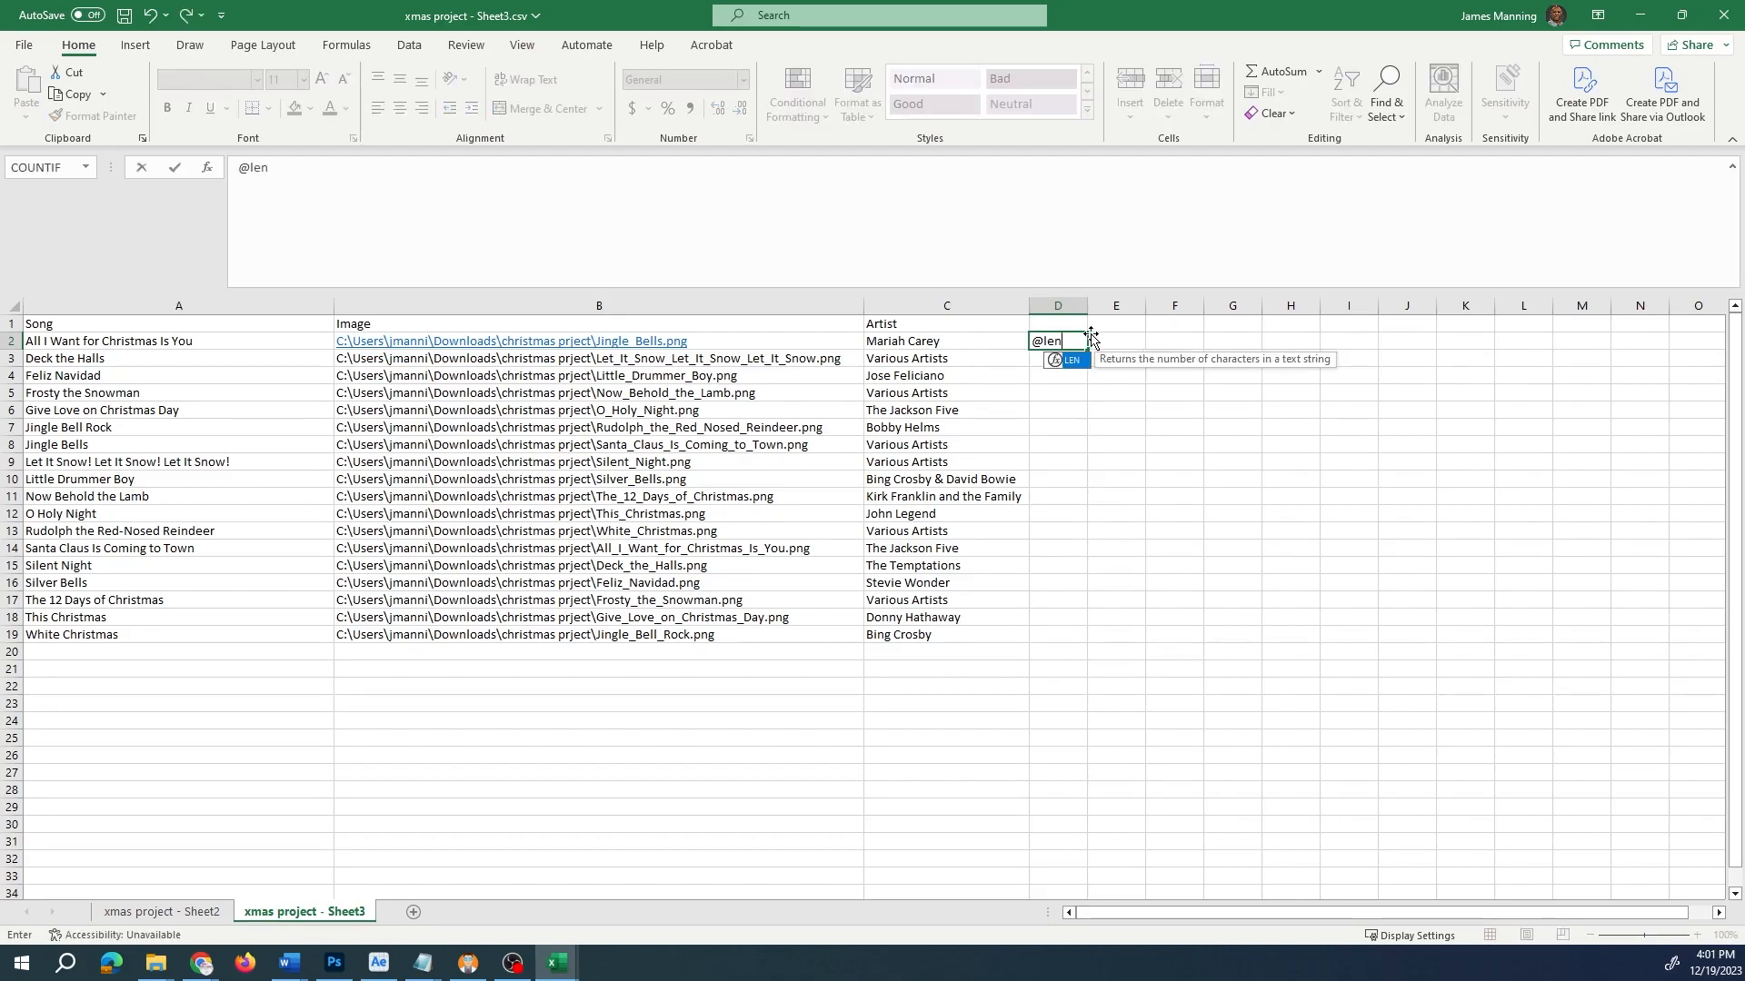
text(()
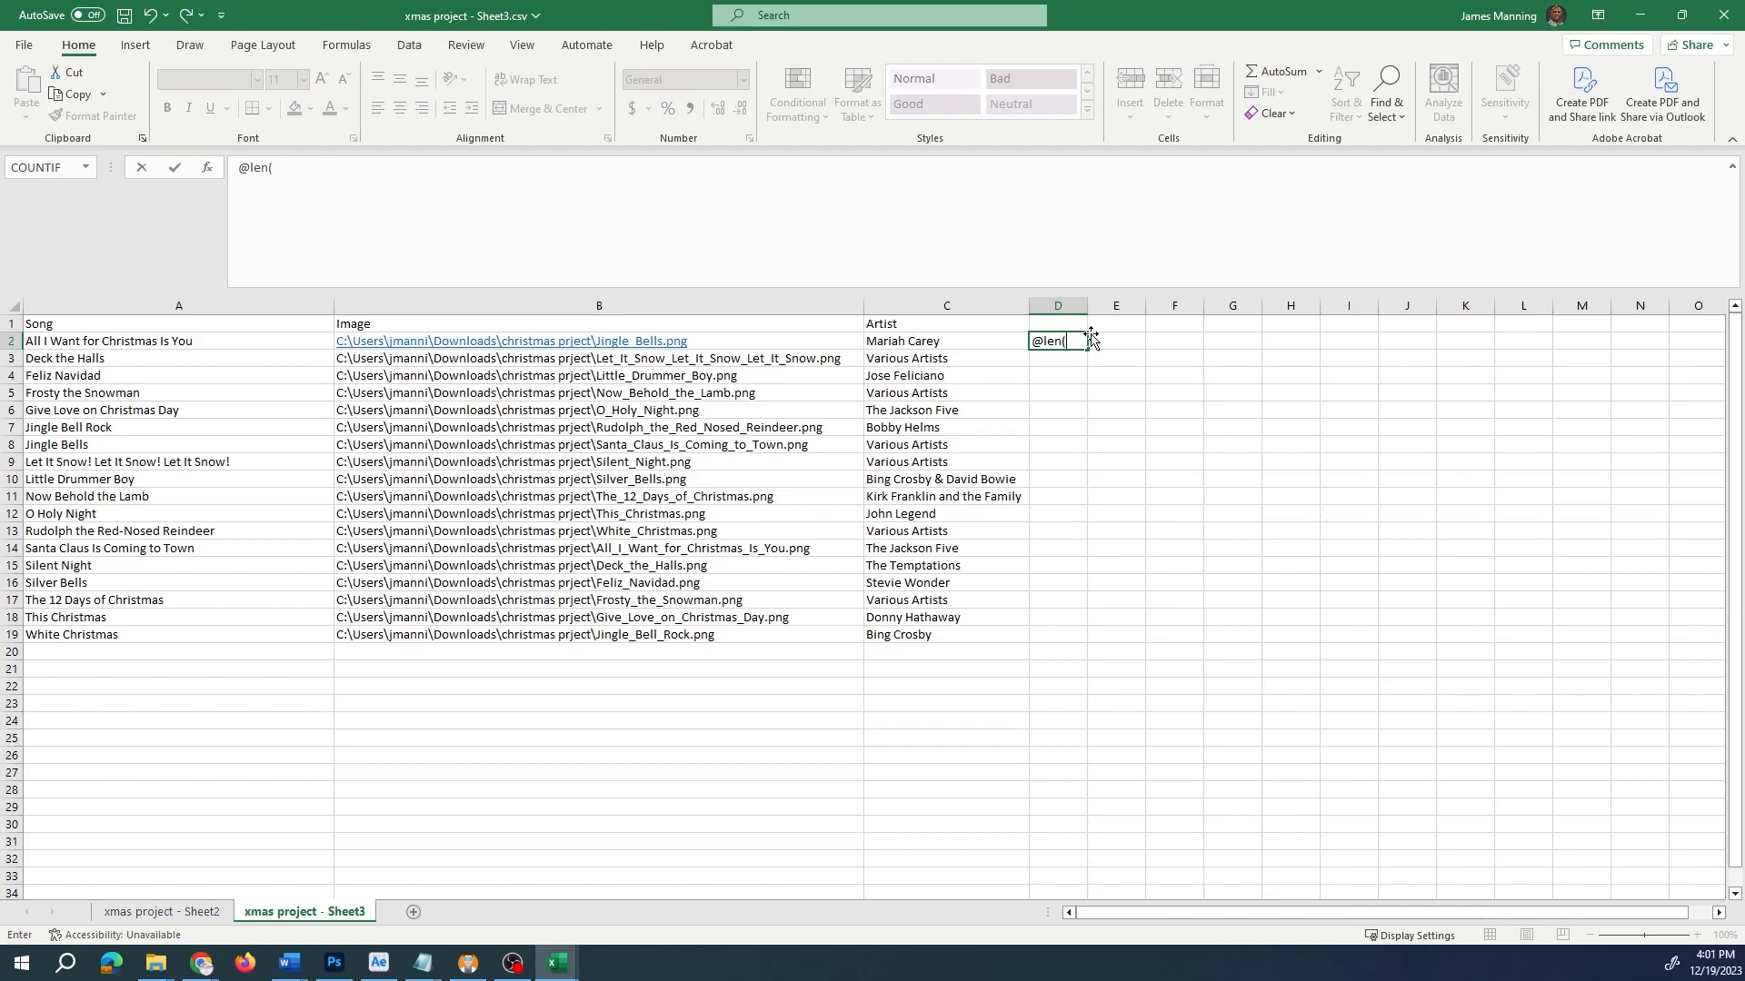
click(191, 341)
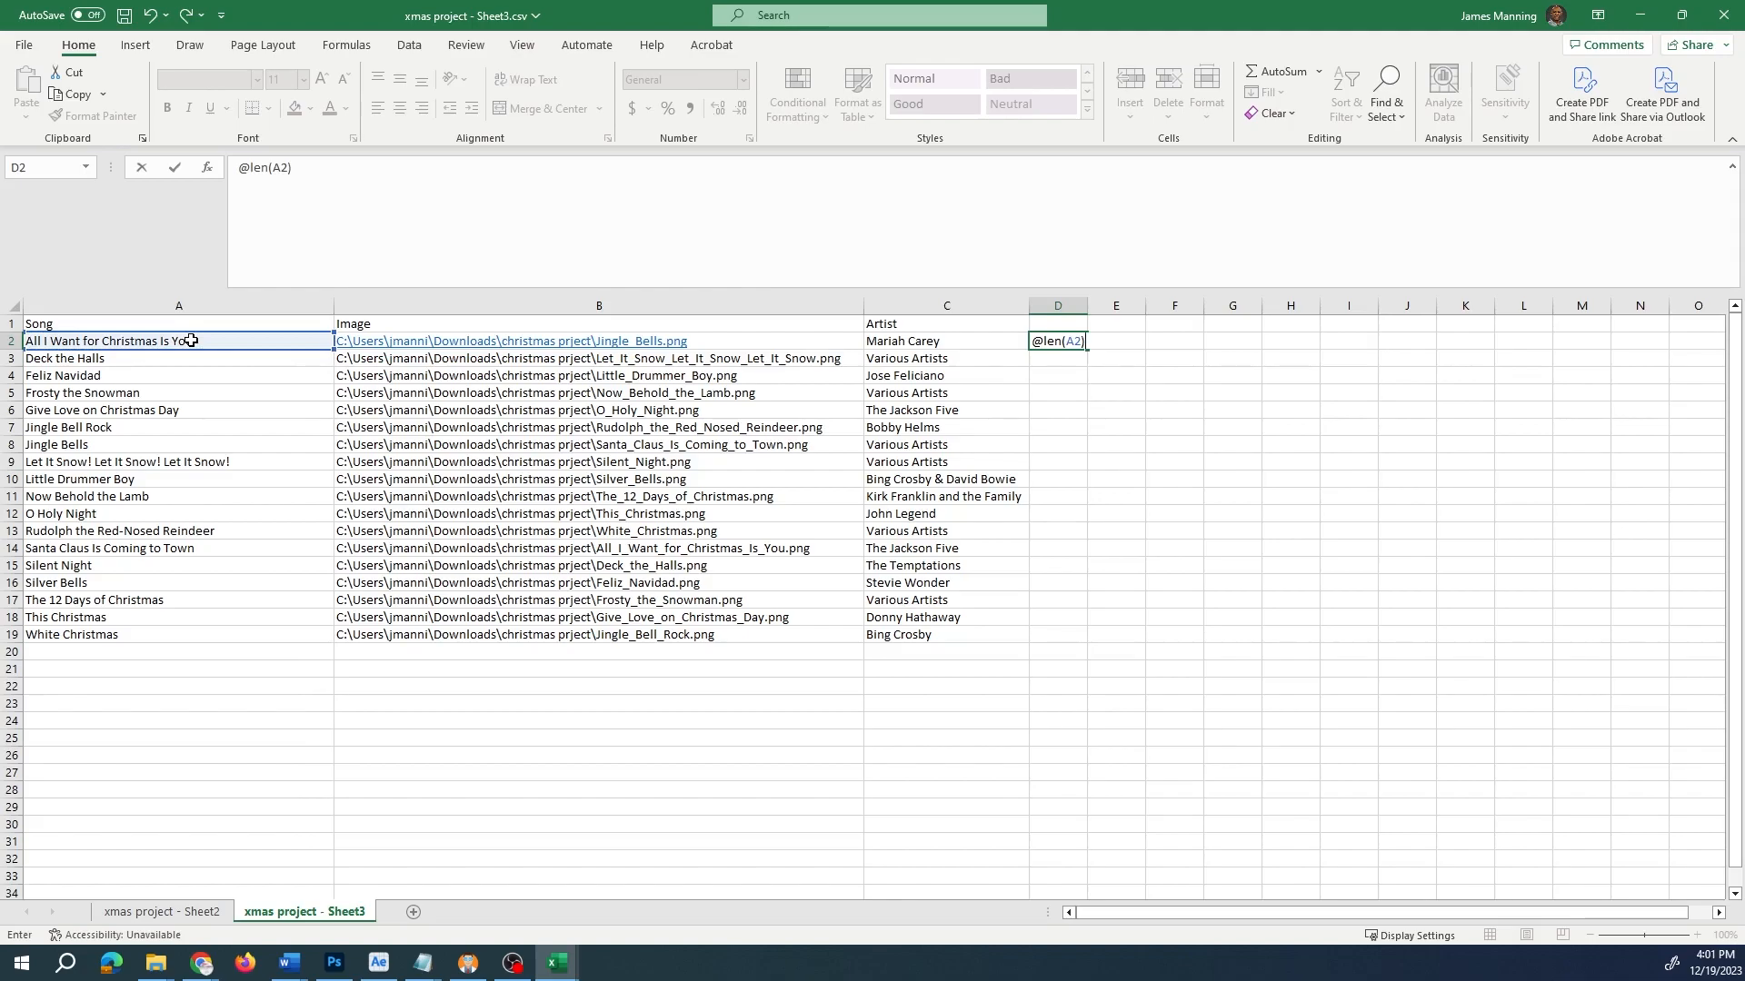
key(Return)
click(1073, 342)
drag(1087, 350, 1098, 646)
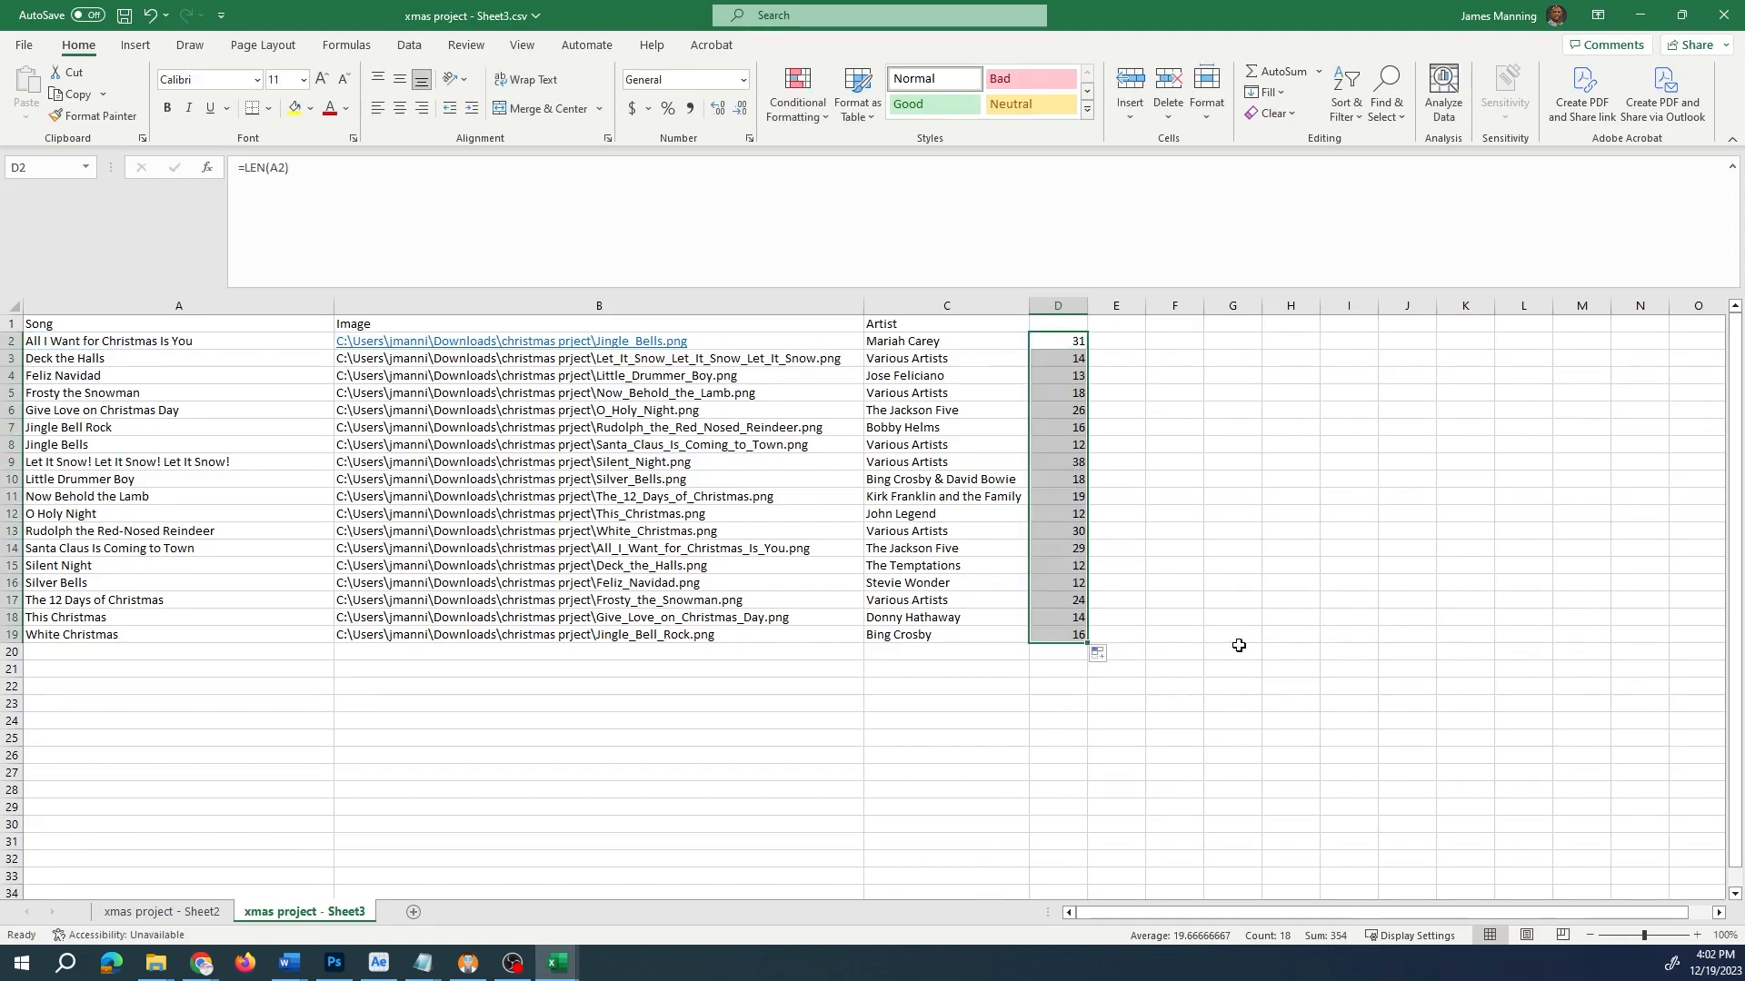
click(1258, 565)
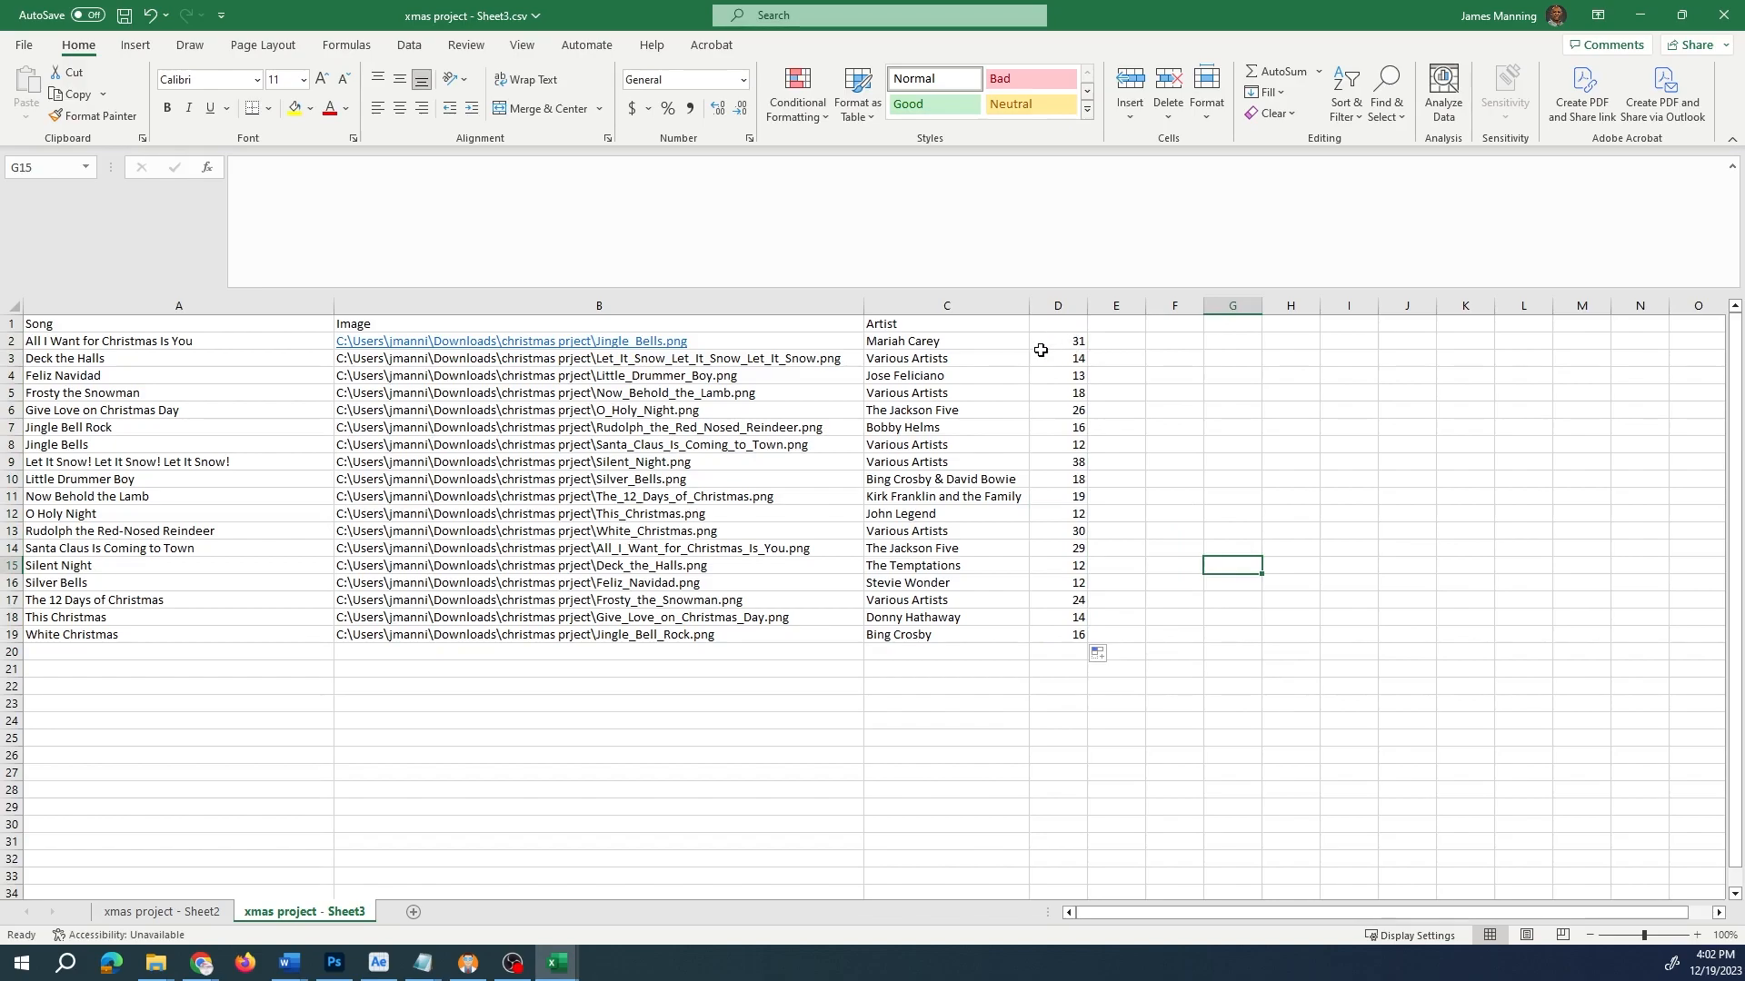
- Label D1 "song len" and E1 "artist len", and fill E2:E19 with the LEN of each artist in column C
click(1066, 319)
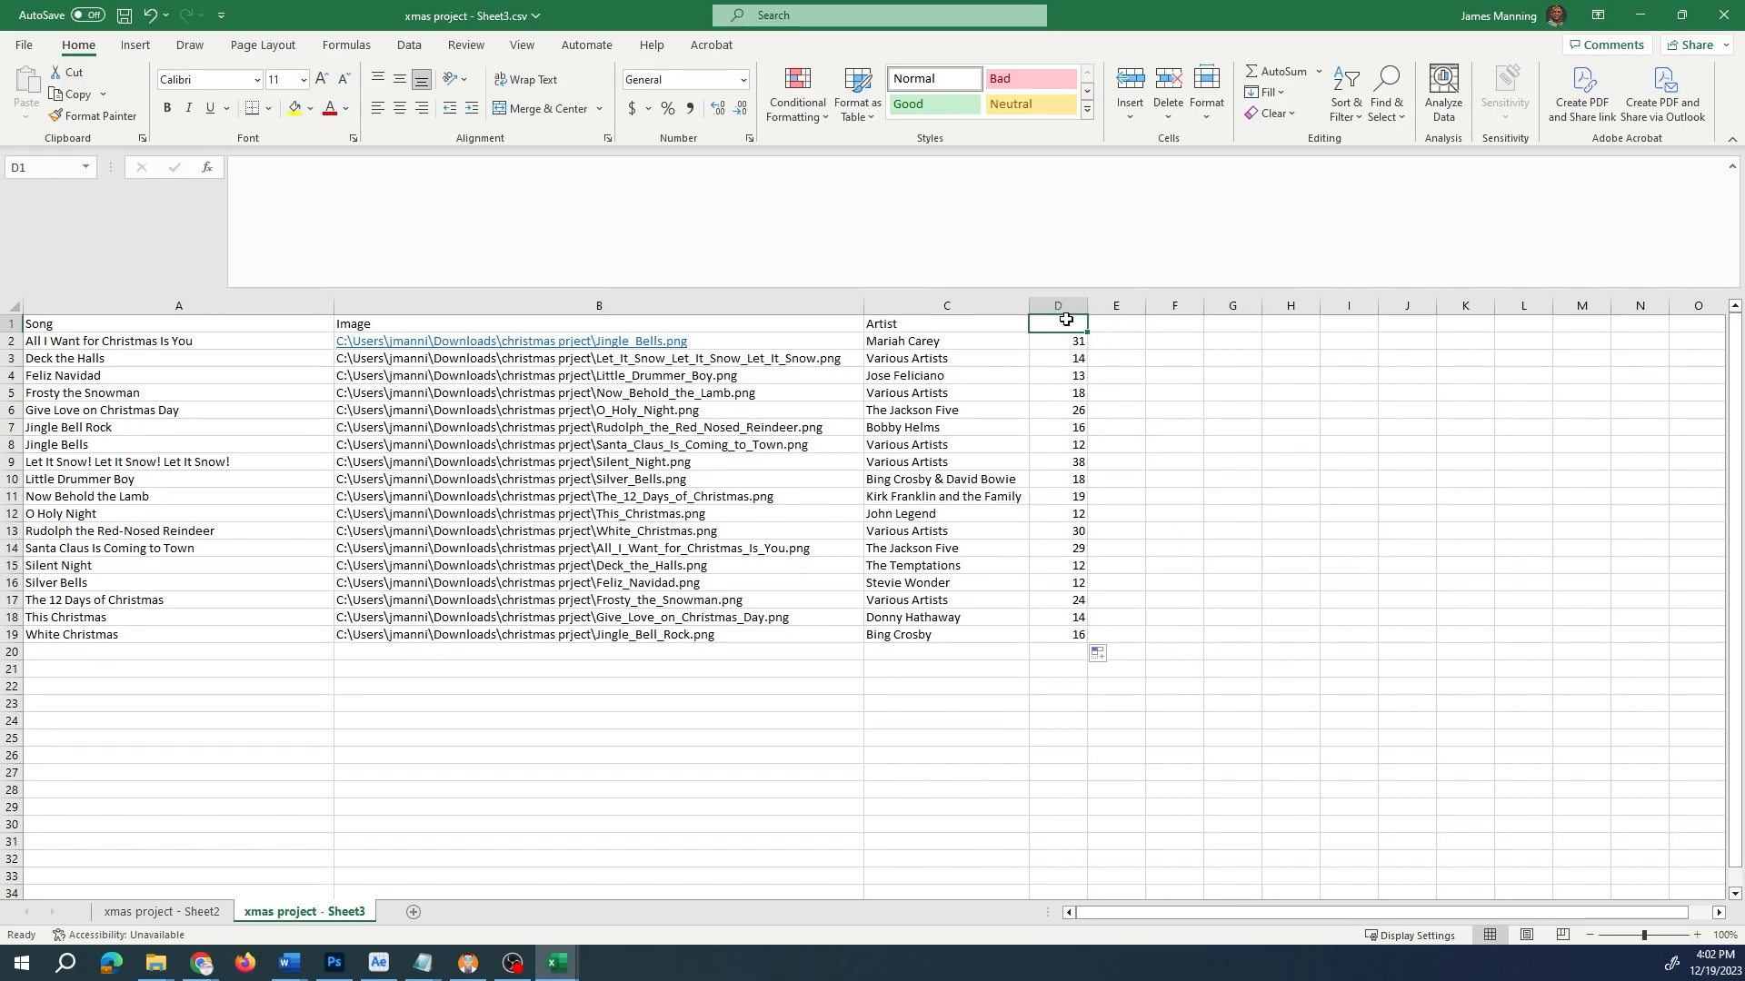
text(song len)
key(Tab)
text(artist len)
key(Return)
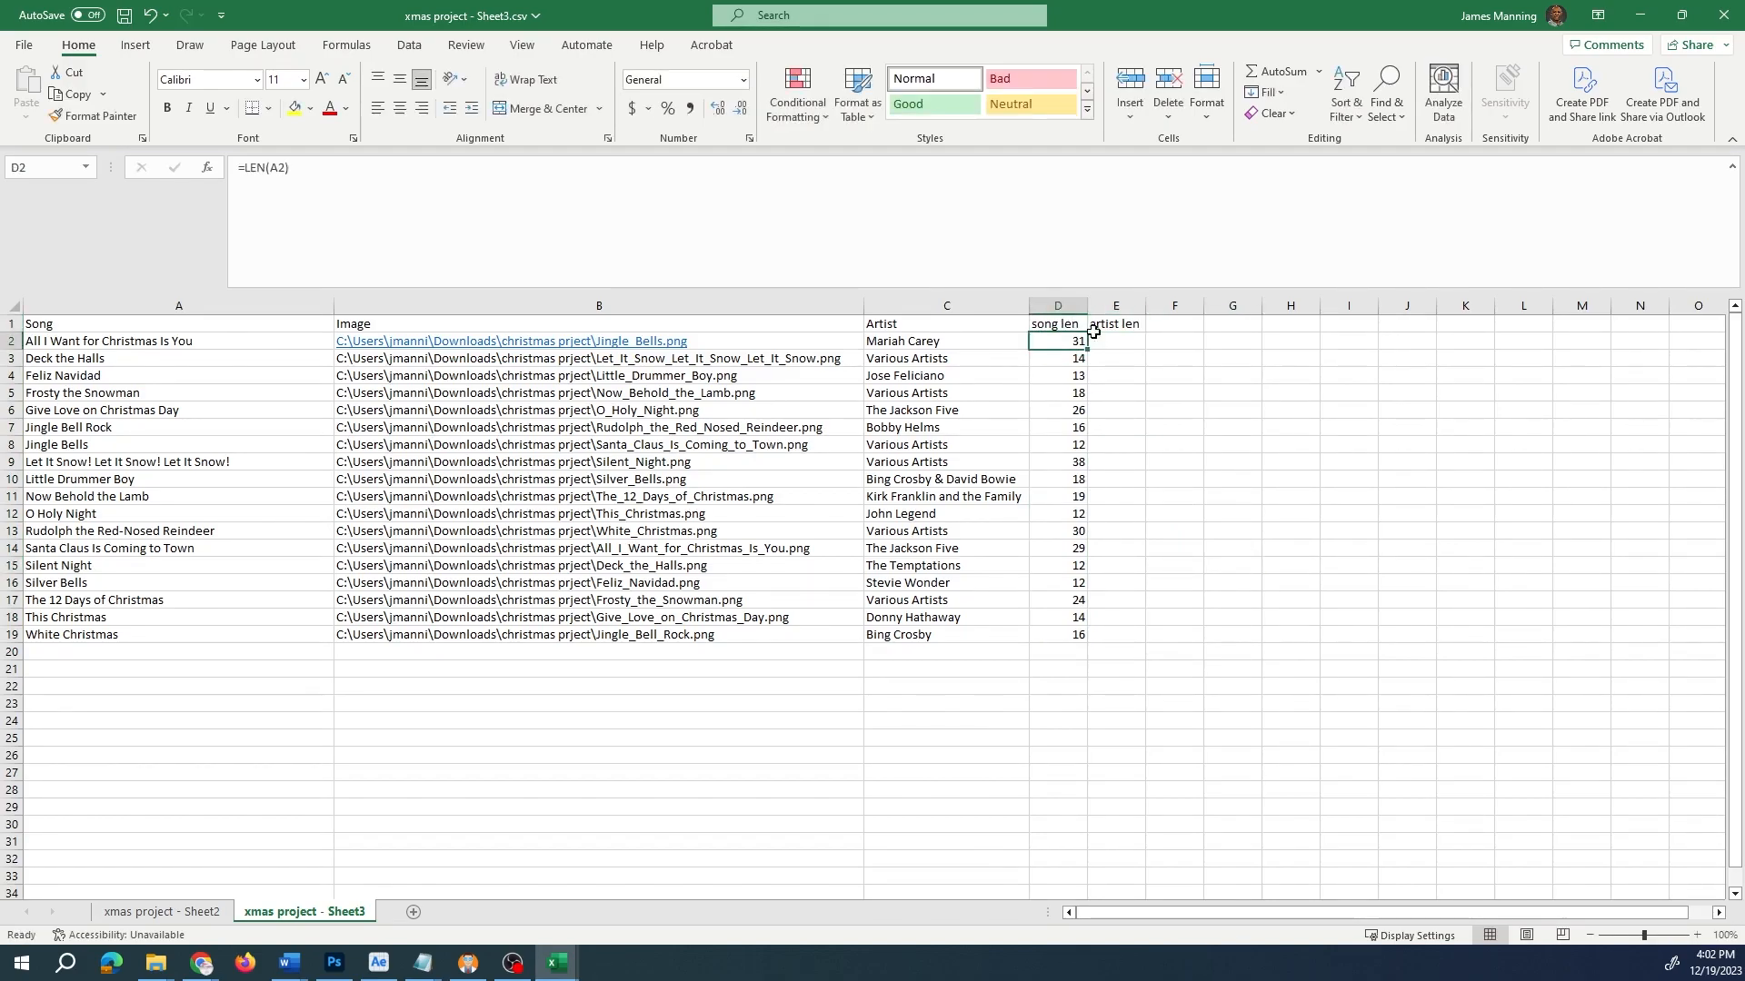
click(1104, 340)
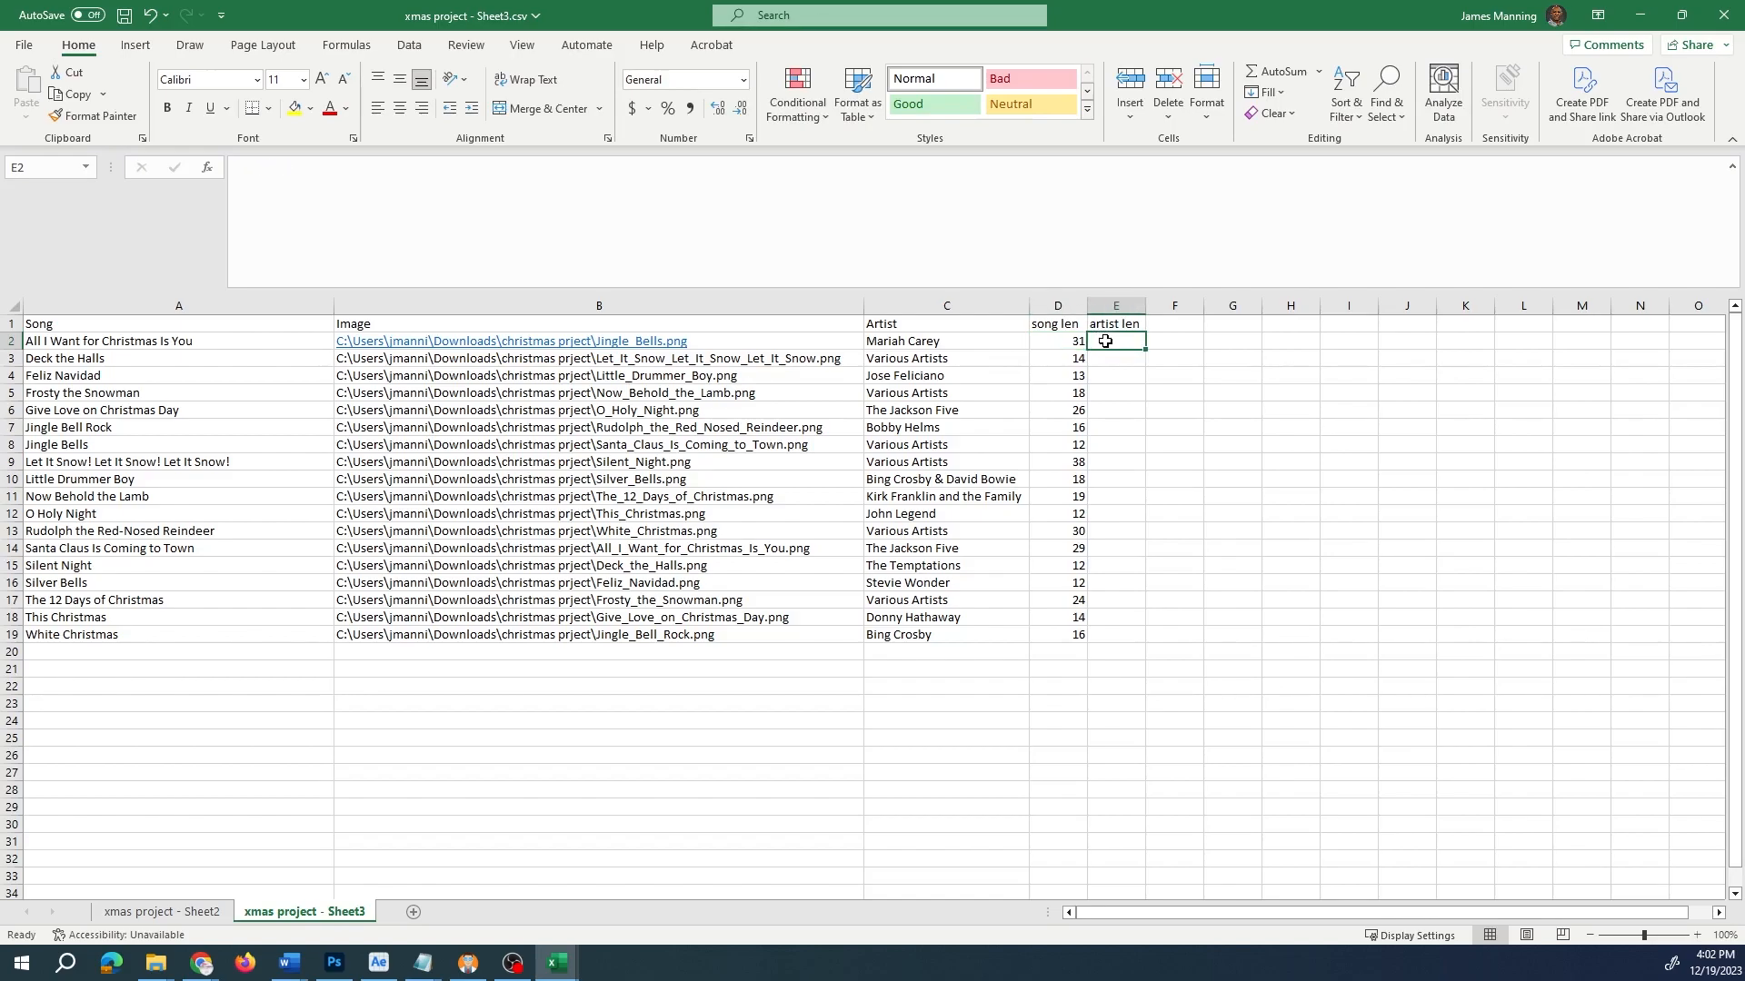
text(@)
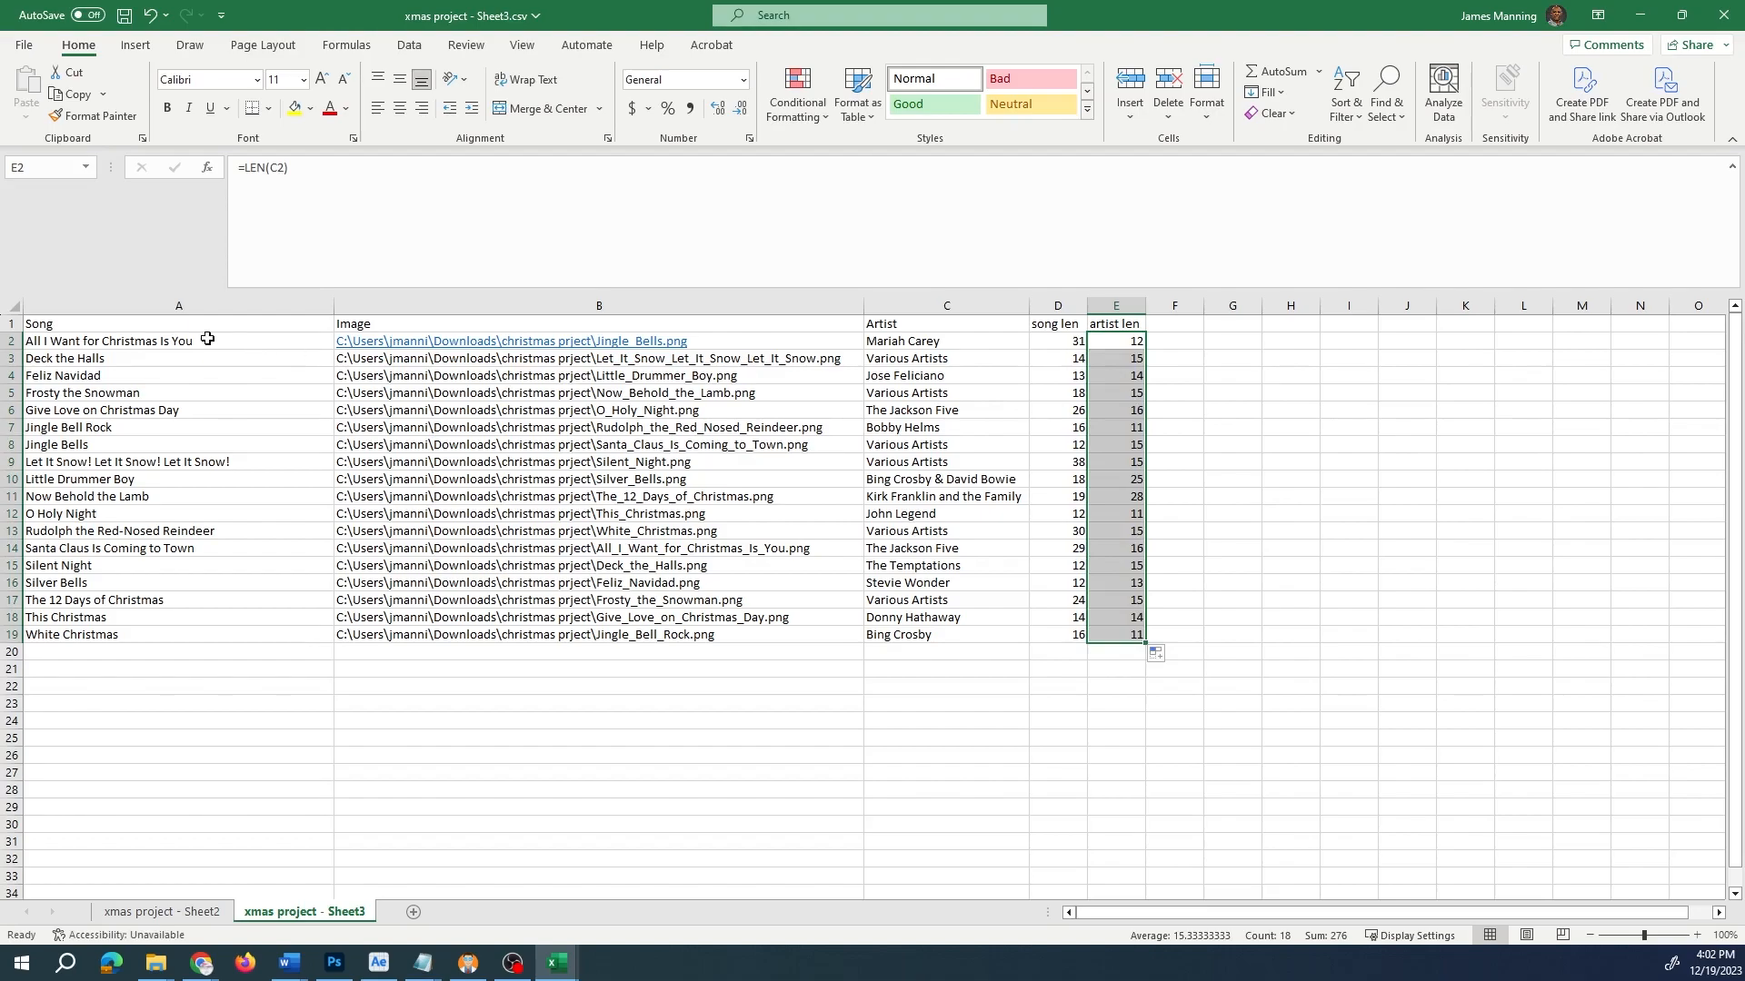
- Add filters to the header row, sort the table by song len from largest to smallest, and select the longest song title
click(106, 328)
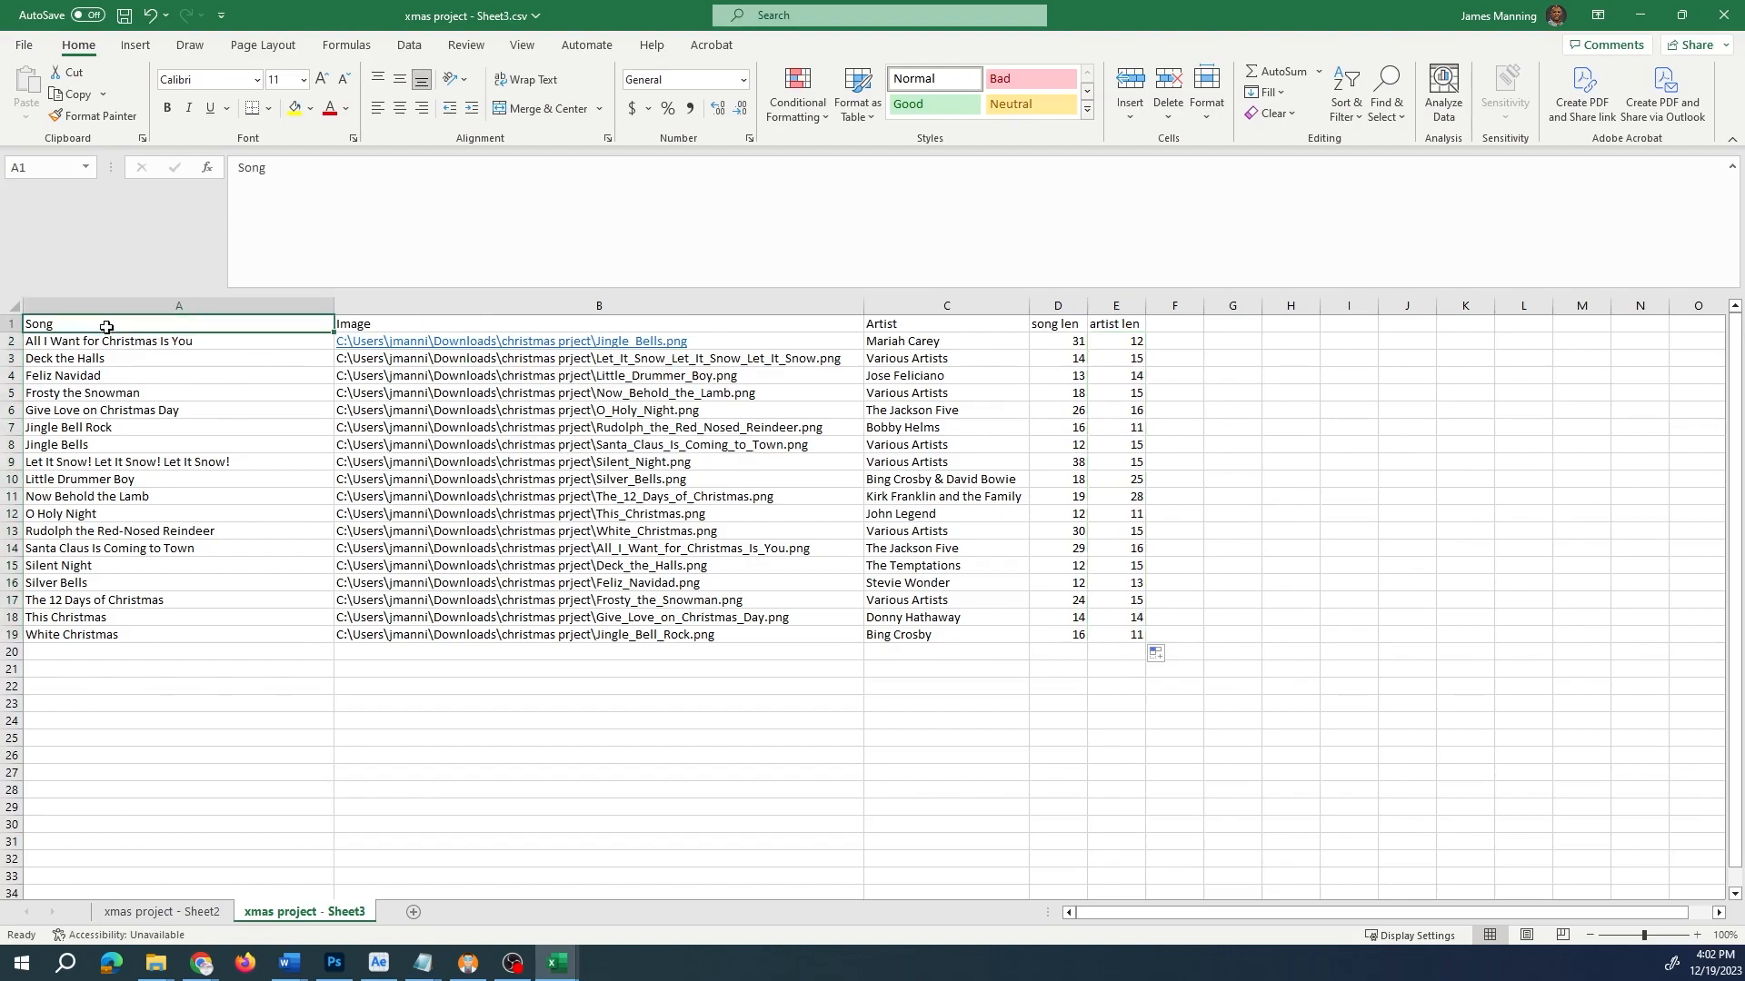
click(1346, 102)
click(1390, 221)
click(1078, 324)
click(916, 374)
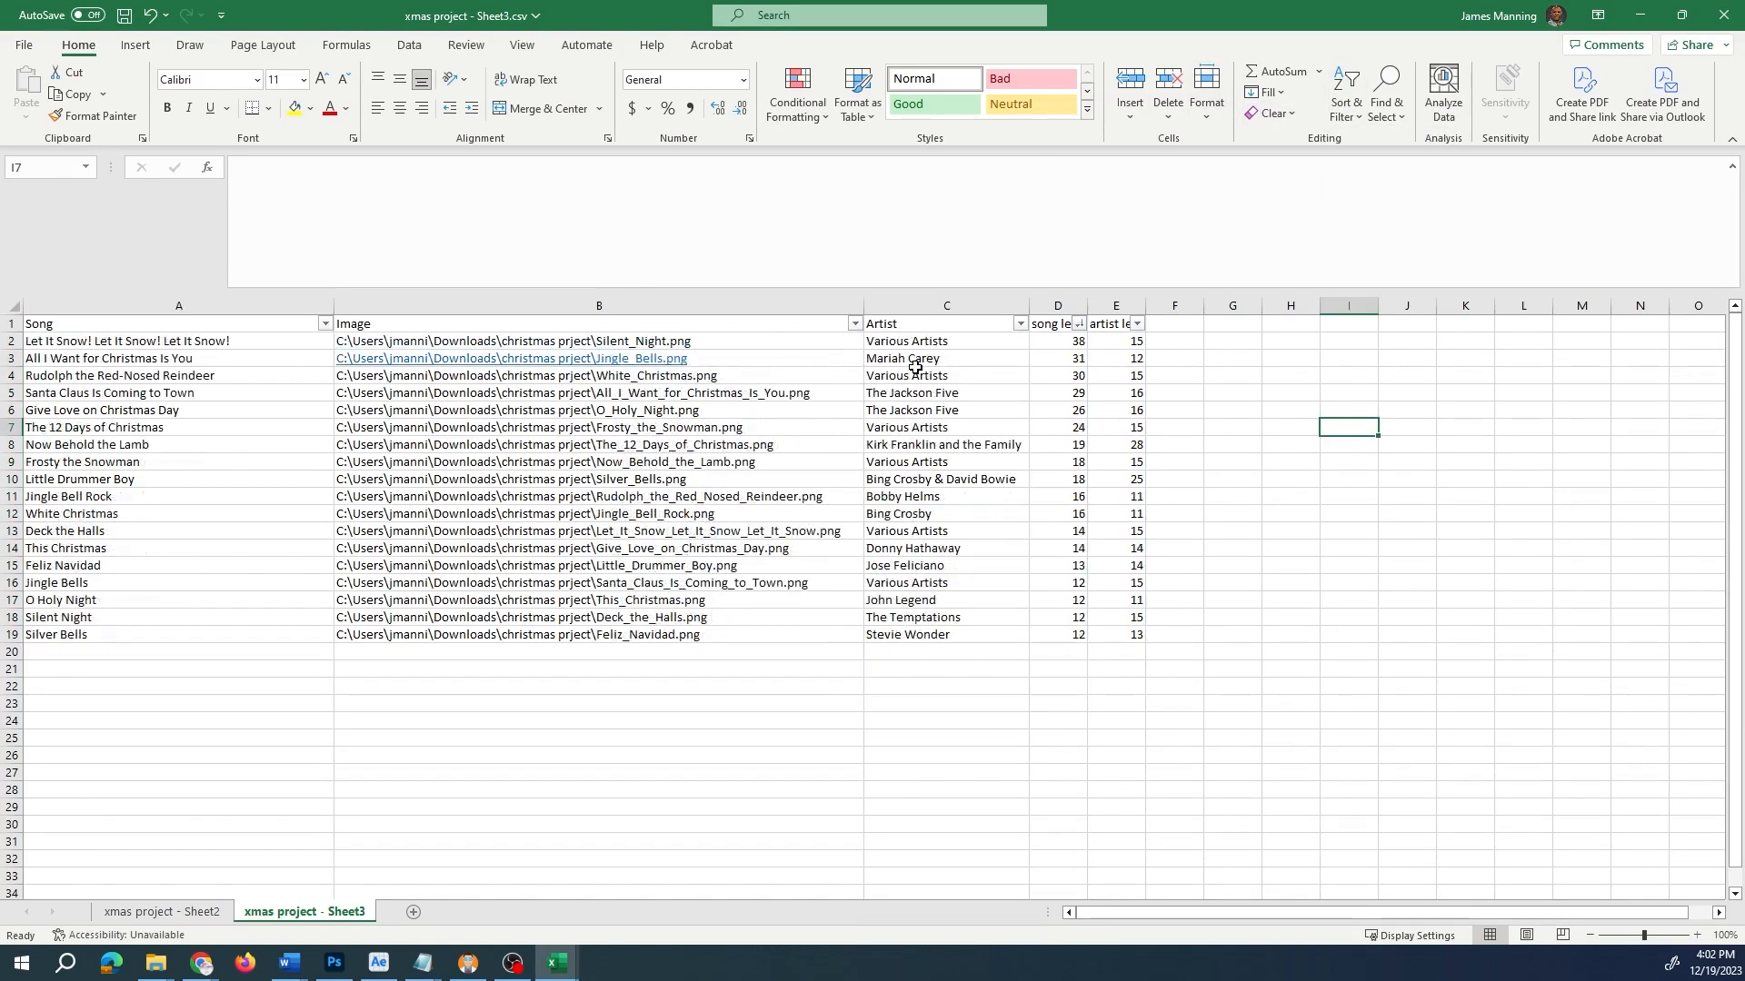
click(1027, 346)
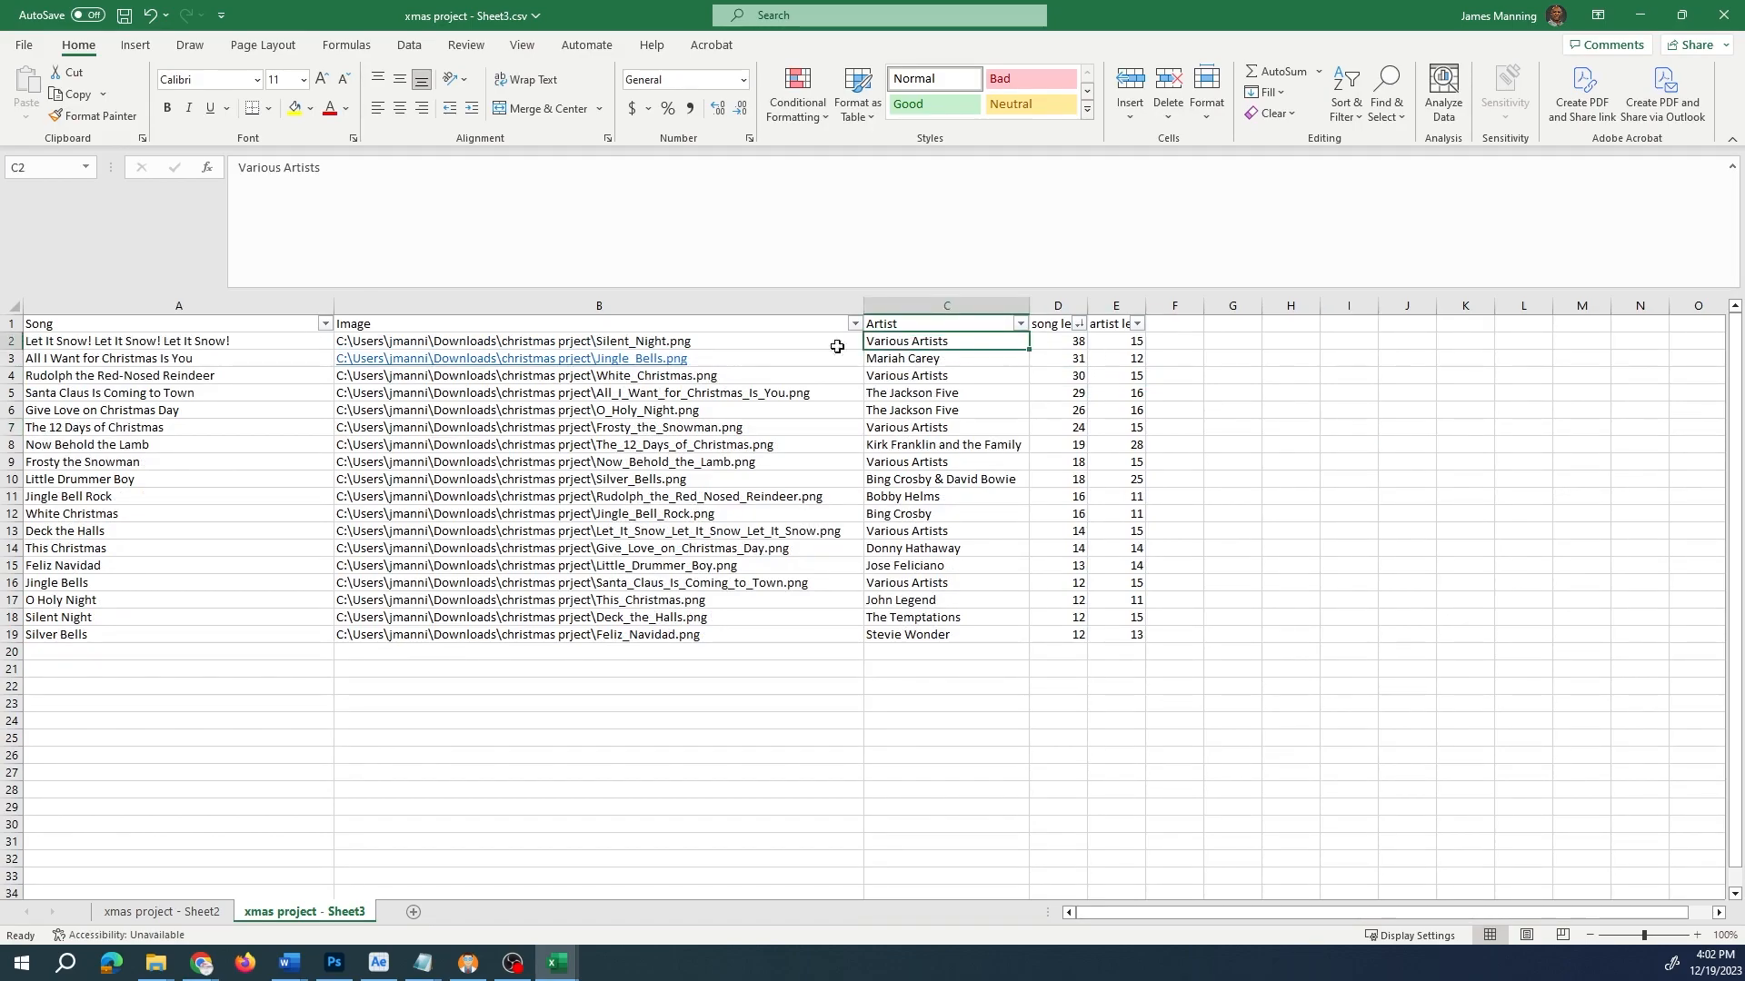
click(111, 341)
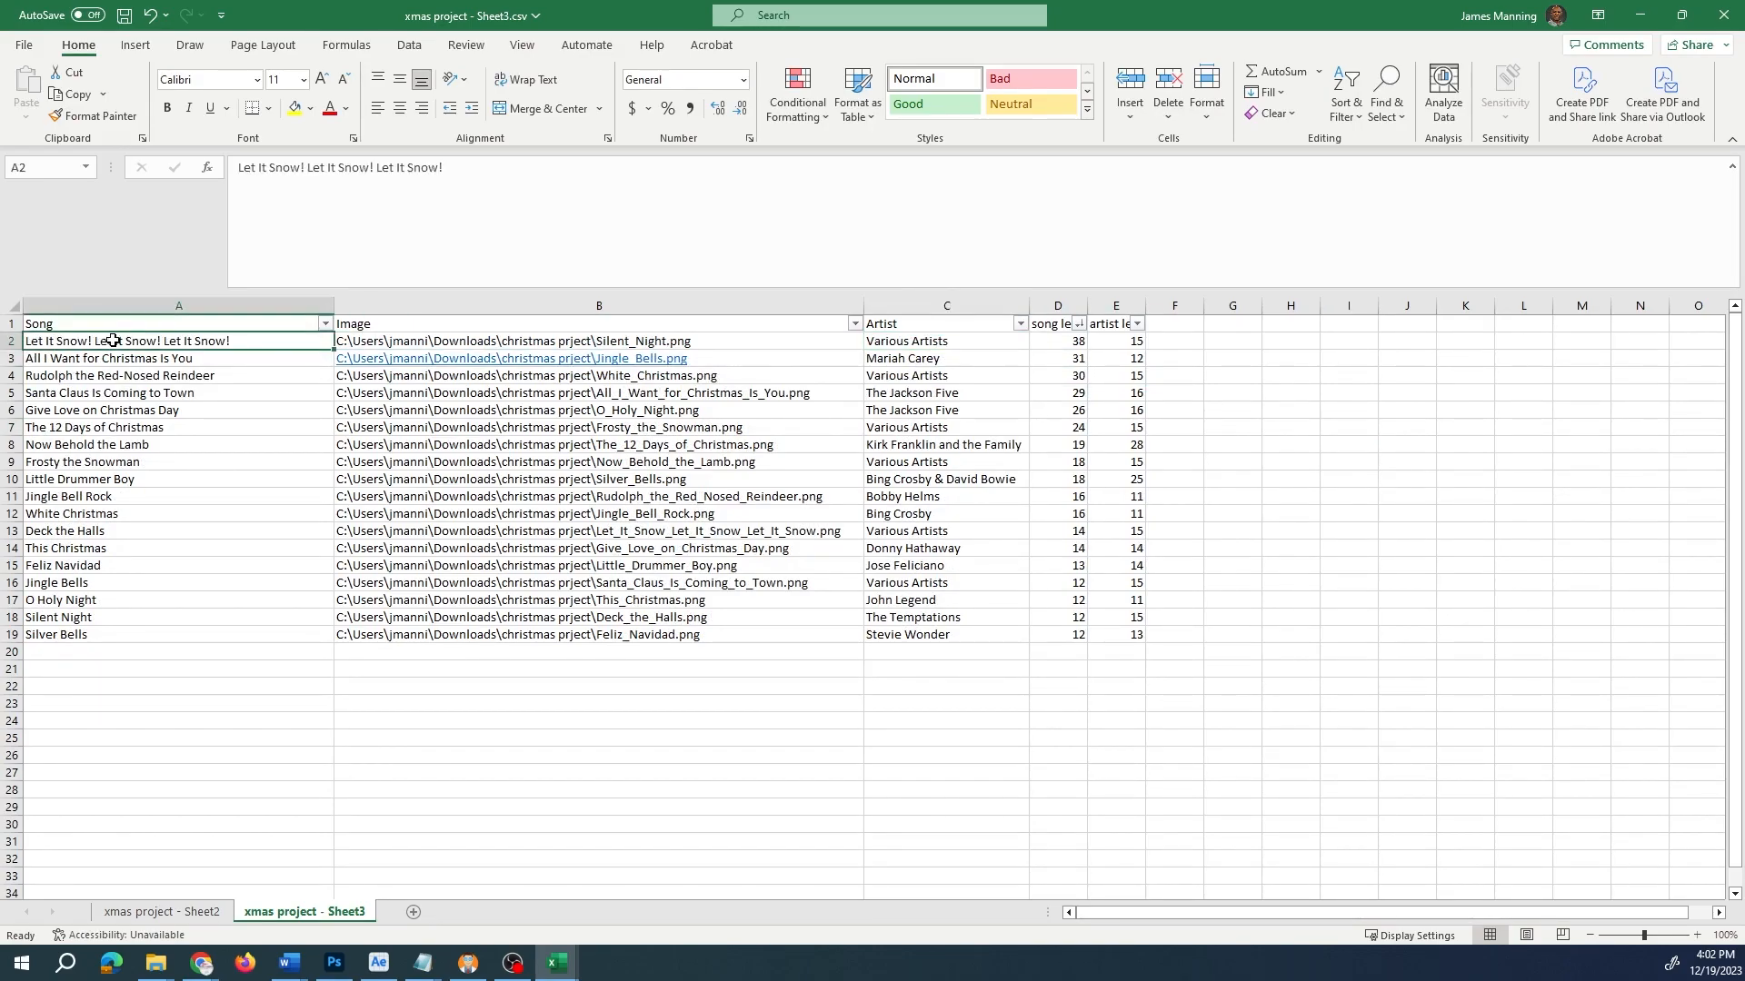
- Sort the table by artist len from largest to smallest
click(1137, 323)
click(1044, 372)
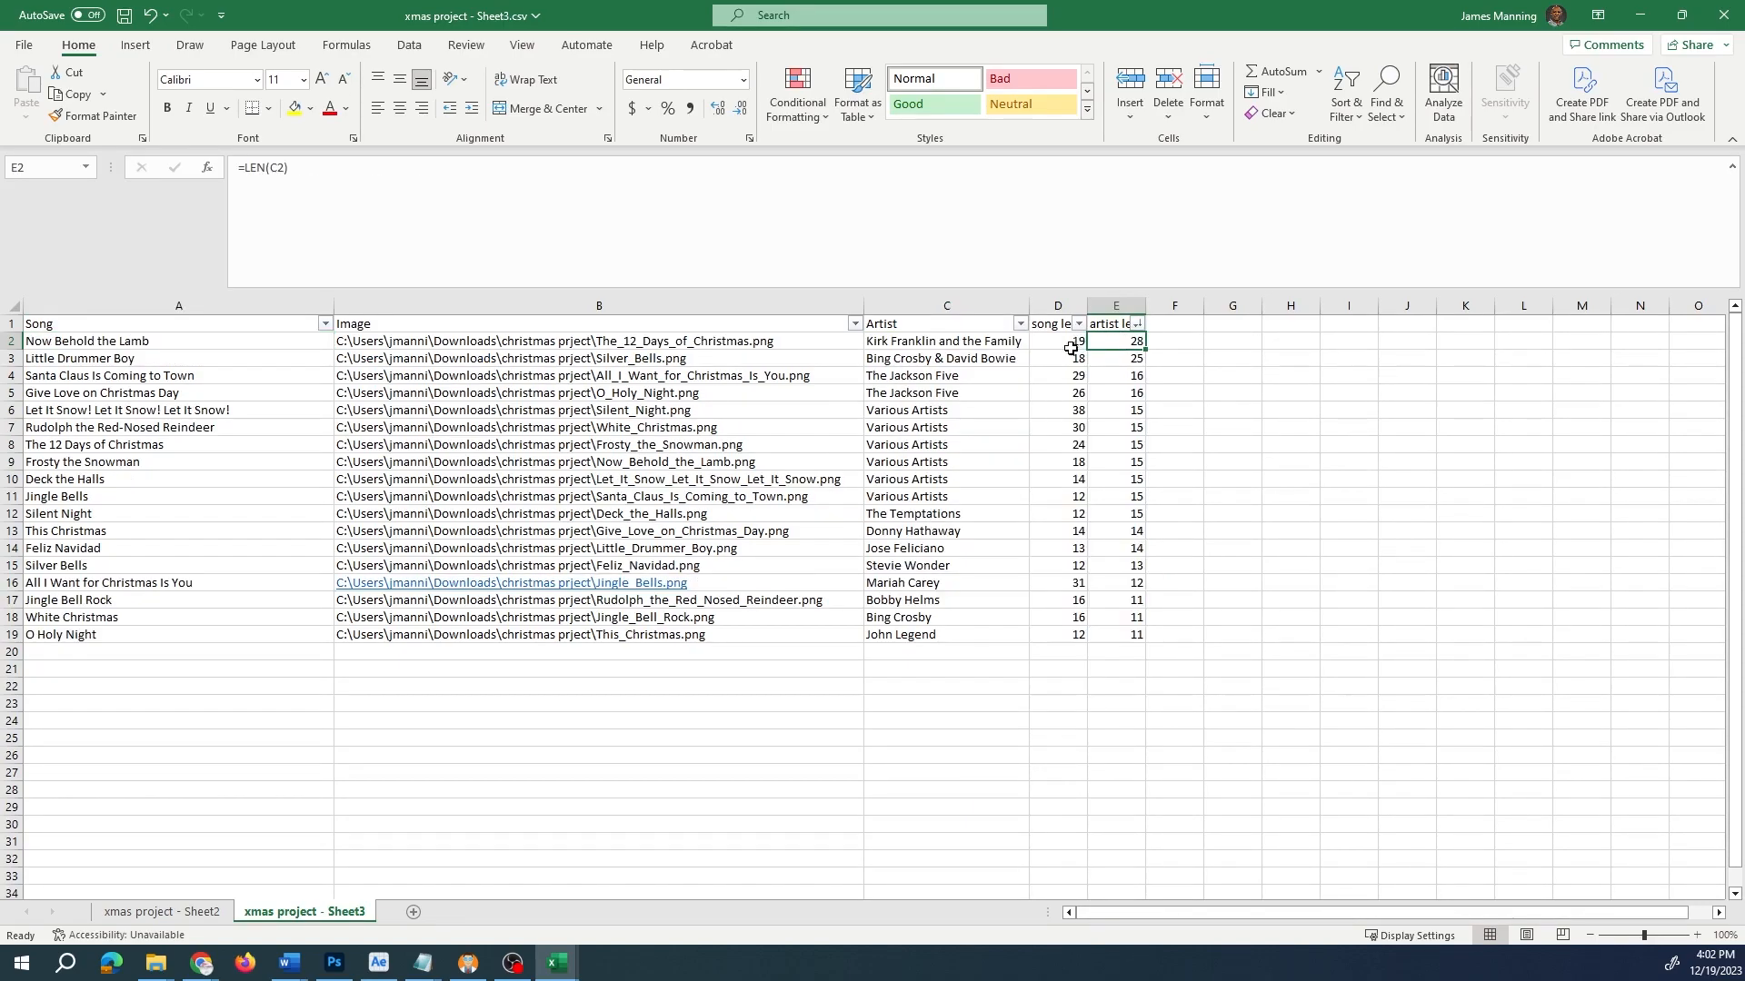
- Copy the longest artist name from cell C2, paste it into the lower CHRISTMAS text layer in Photoshop, and center-align it
click(982, 343)
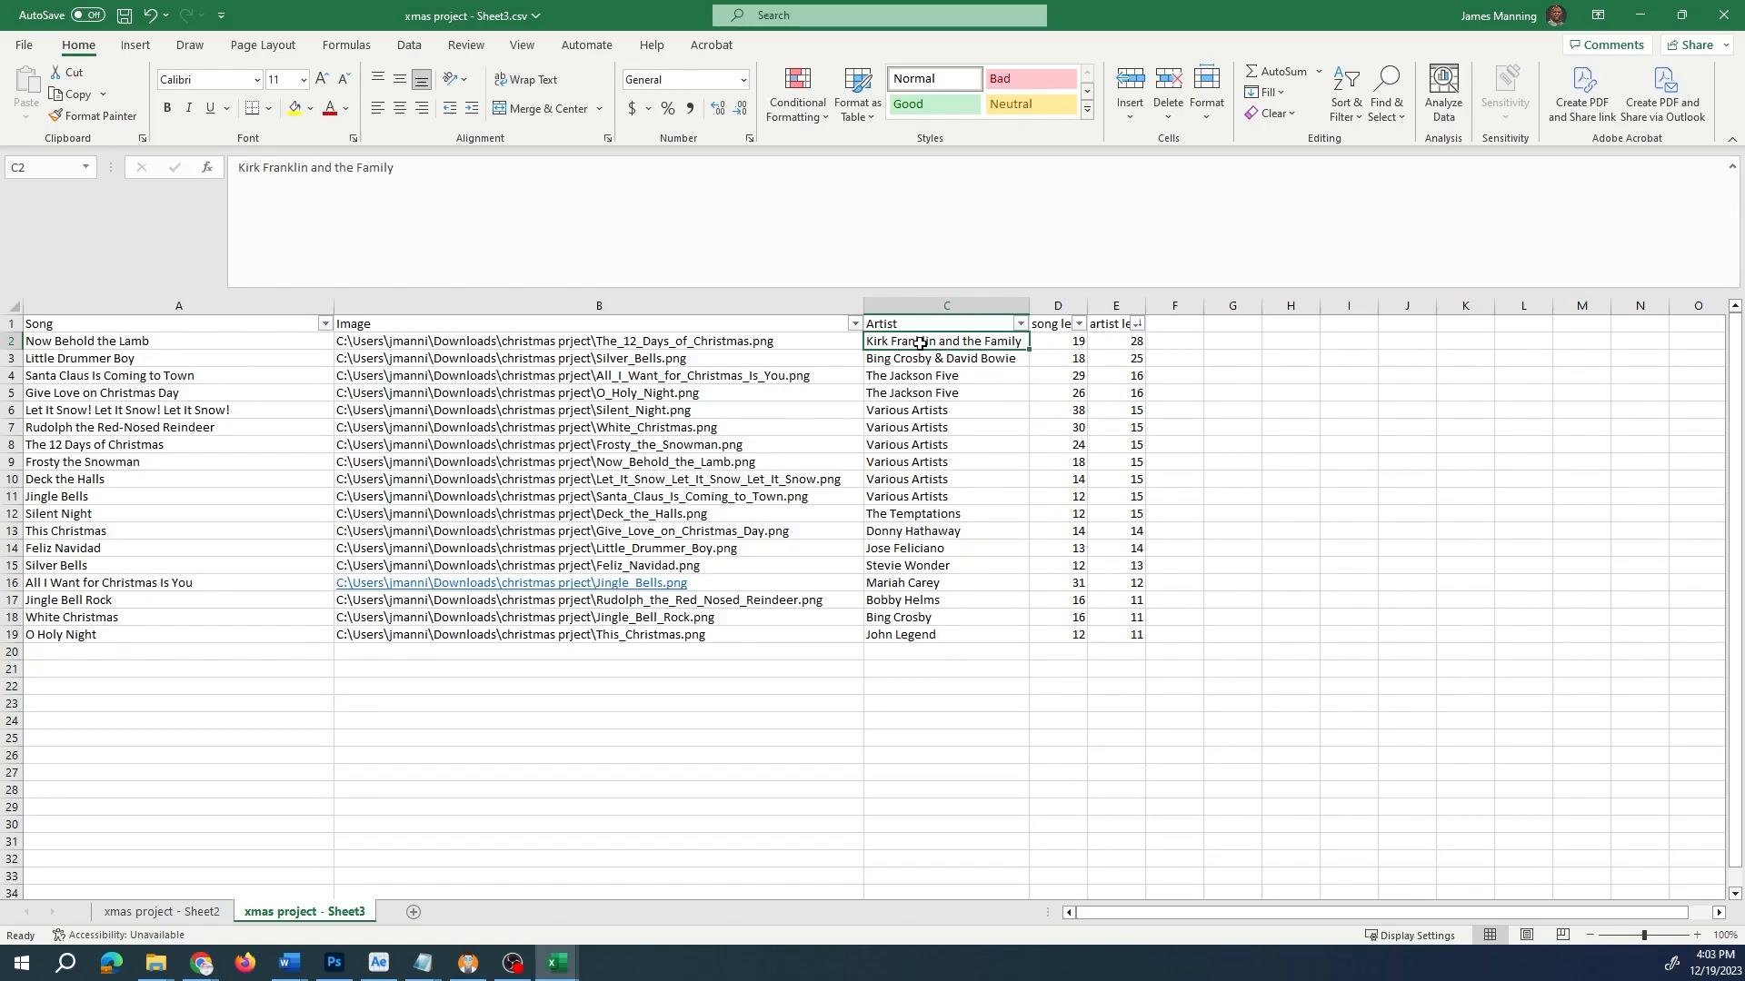
key(ctrl+c)
key(alt+Tab)
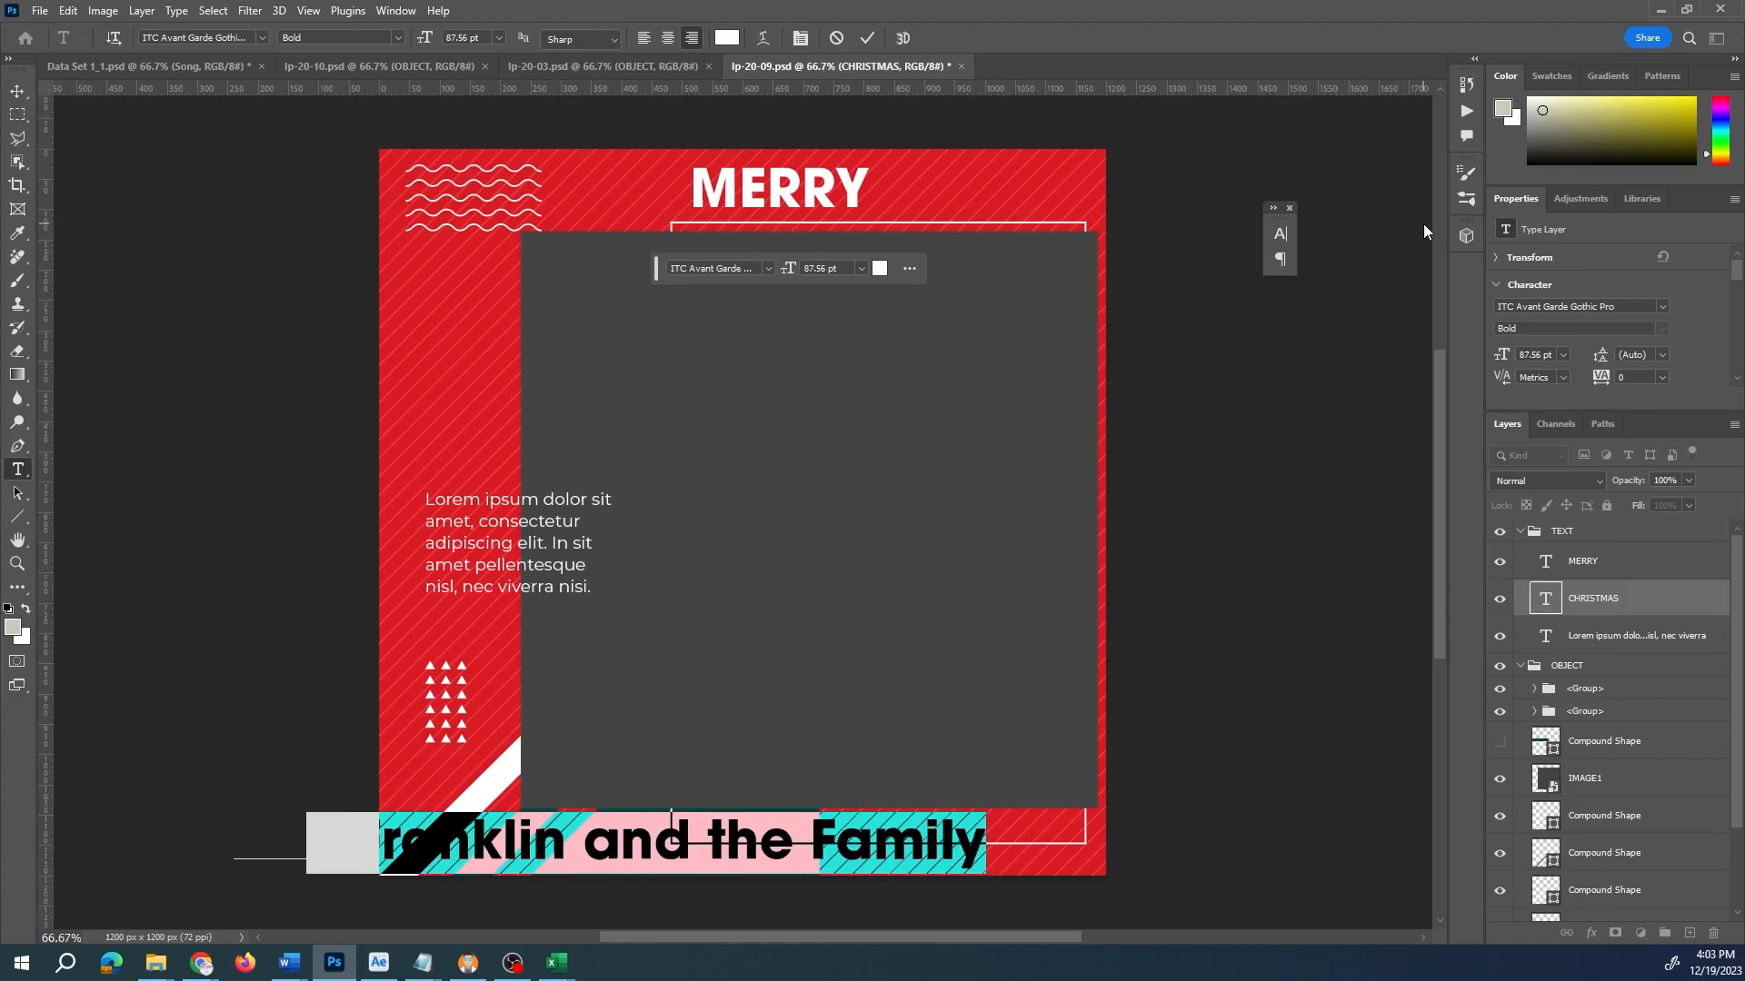
click(1280, 260)
click(1110, 260)
click(1094, 225)
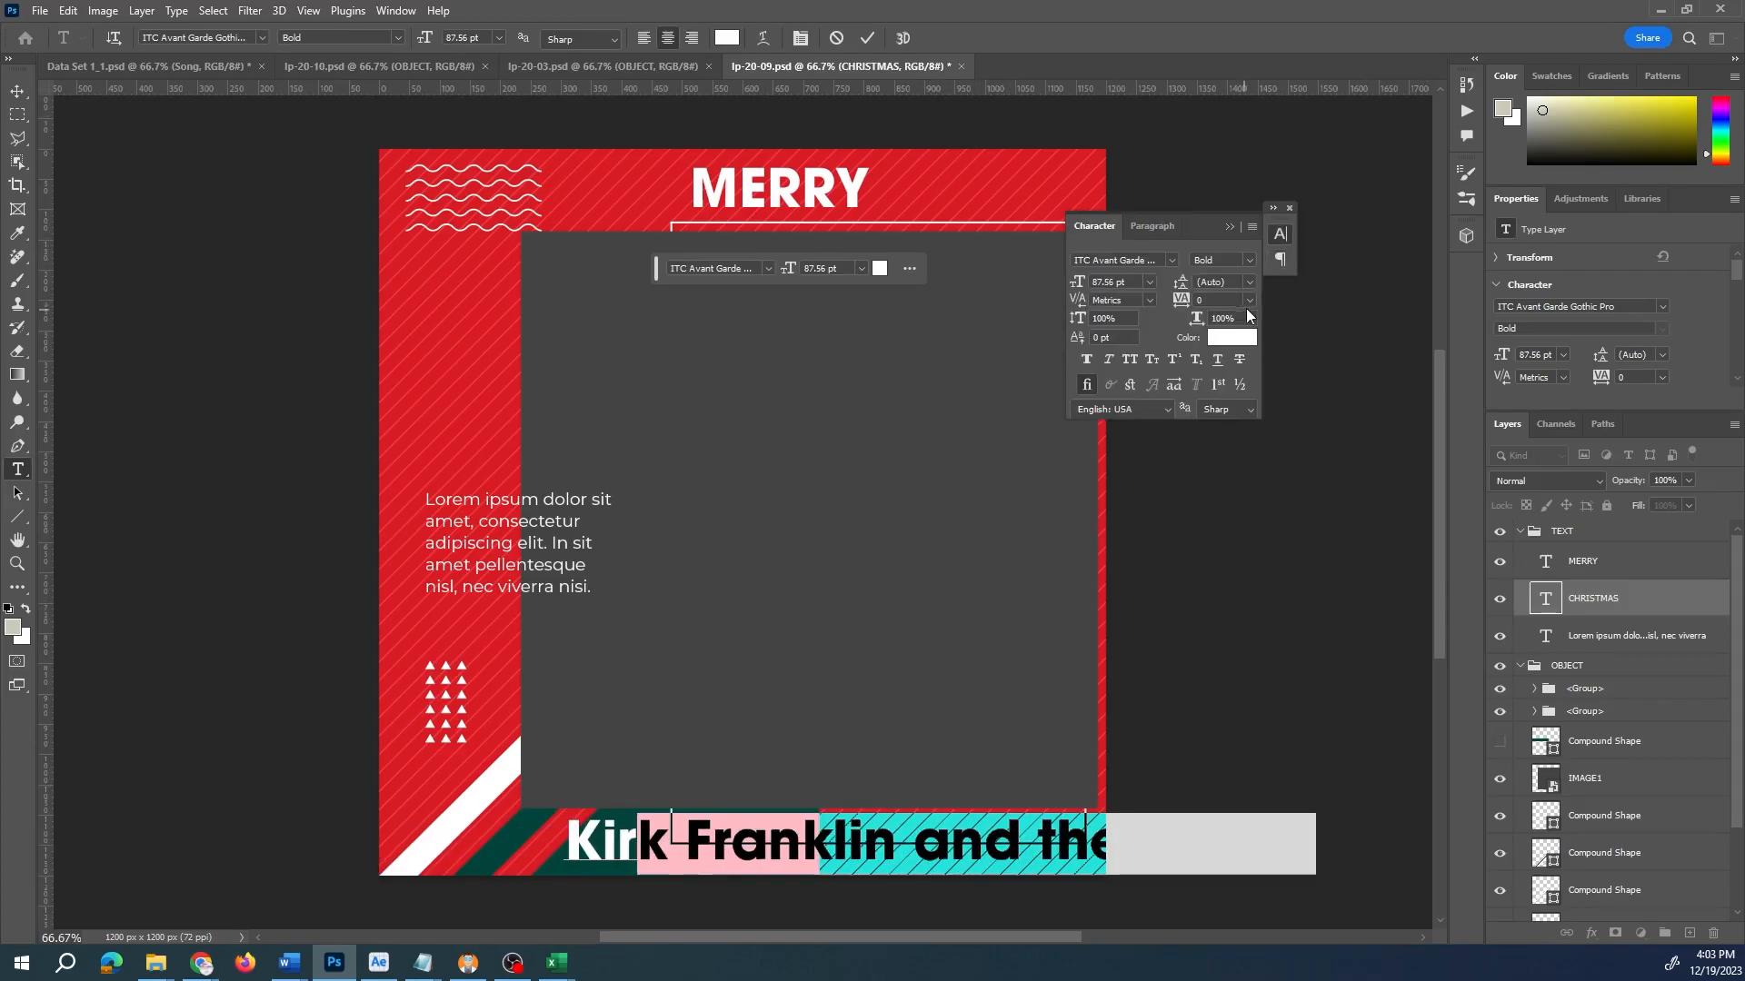
- Set the artist text's tracking to -50 and size to 60 pt, and position it inside the canvas's lower band
click(1249, 299)
click(1225, 350)
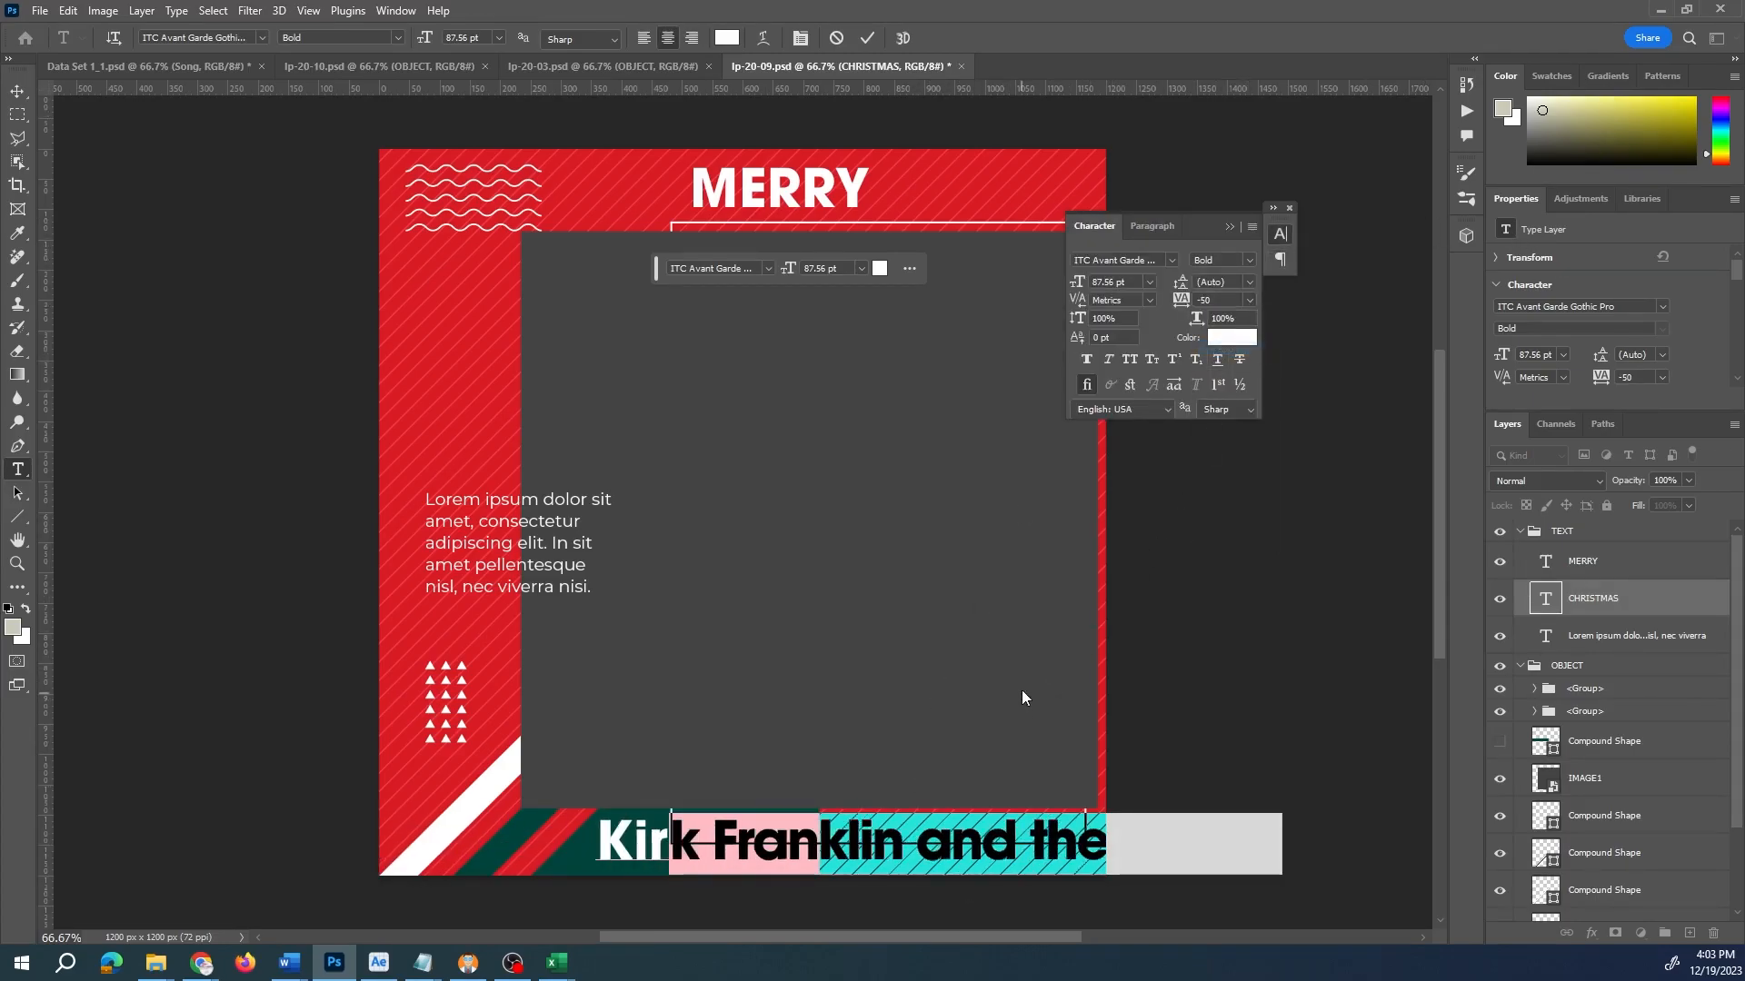
text(60)
key(Return)
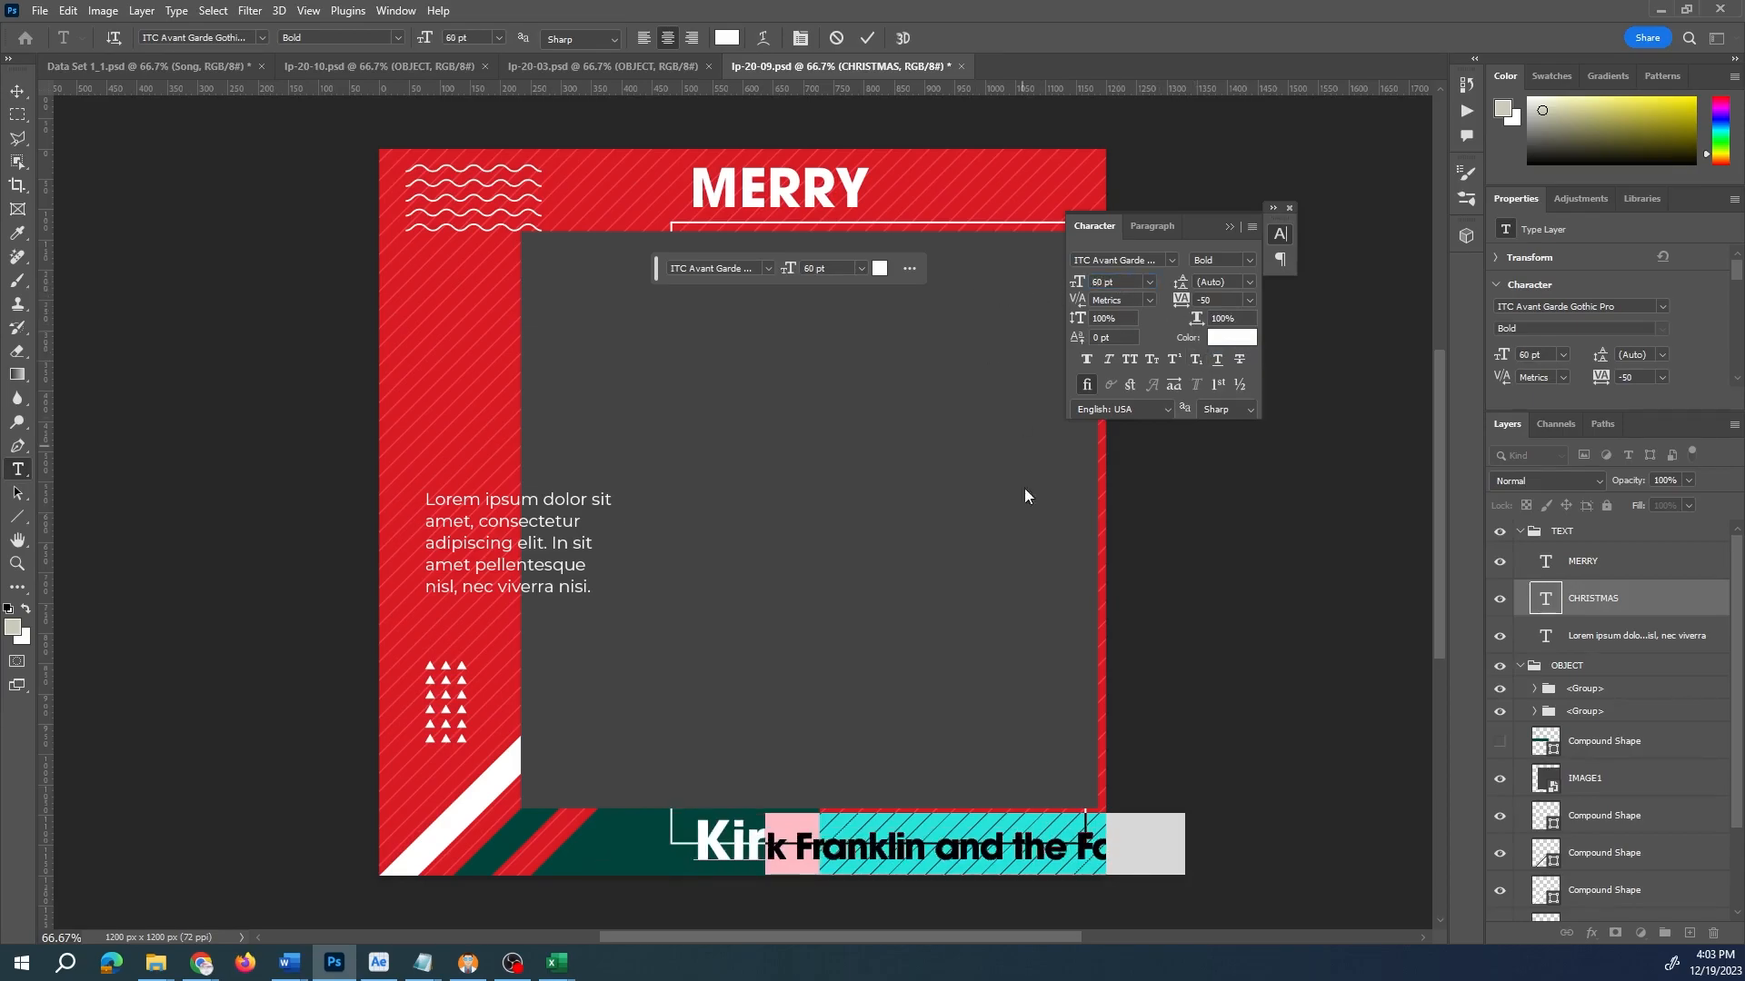
click(1076, 835)
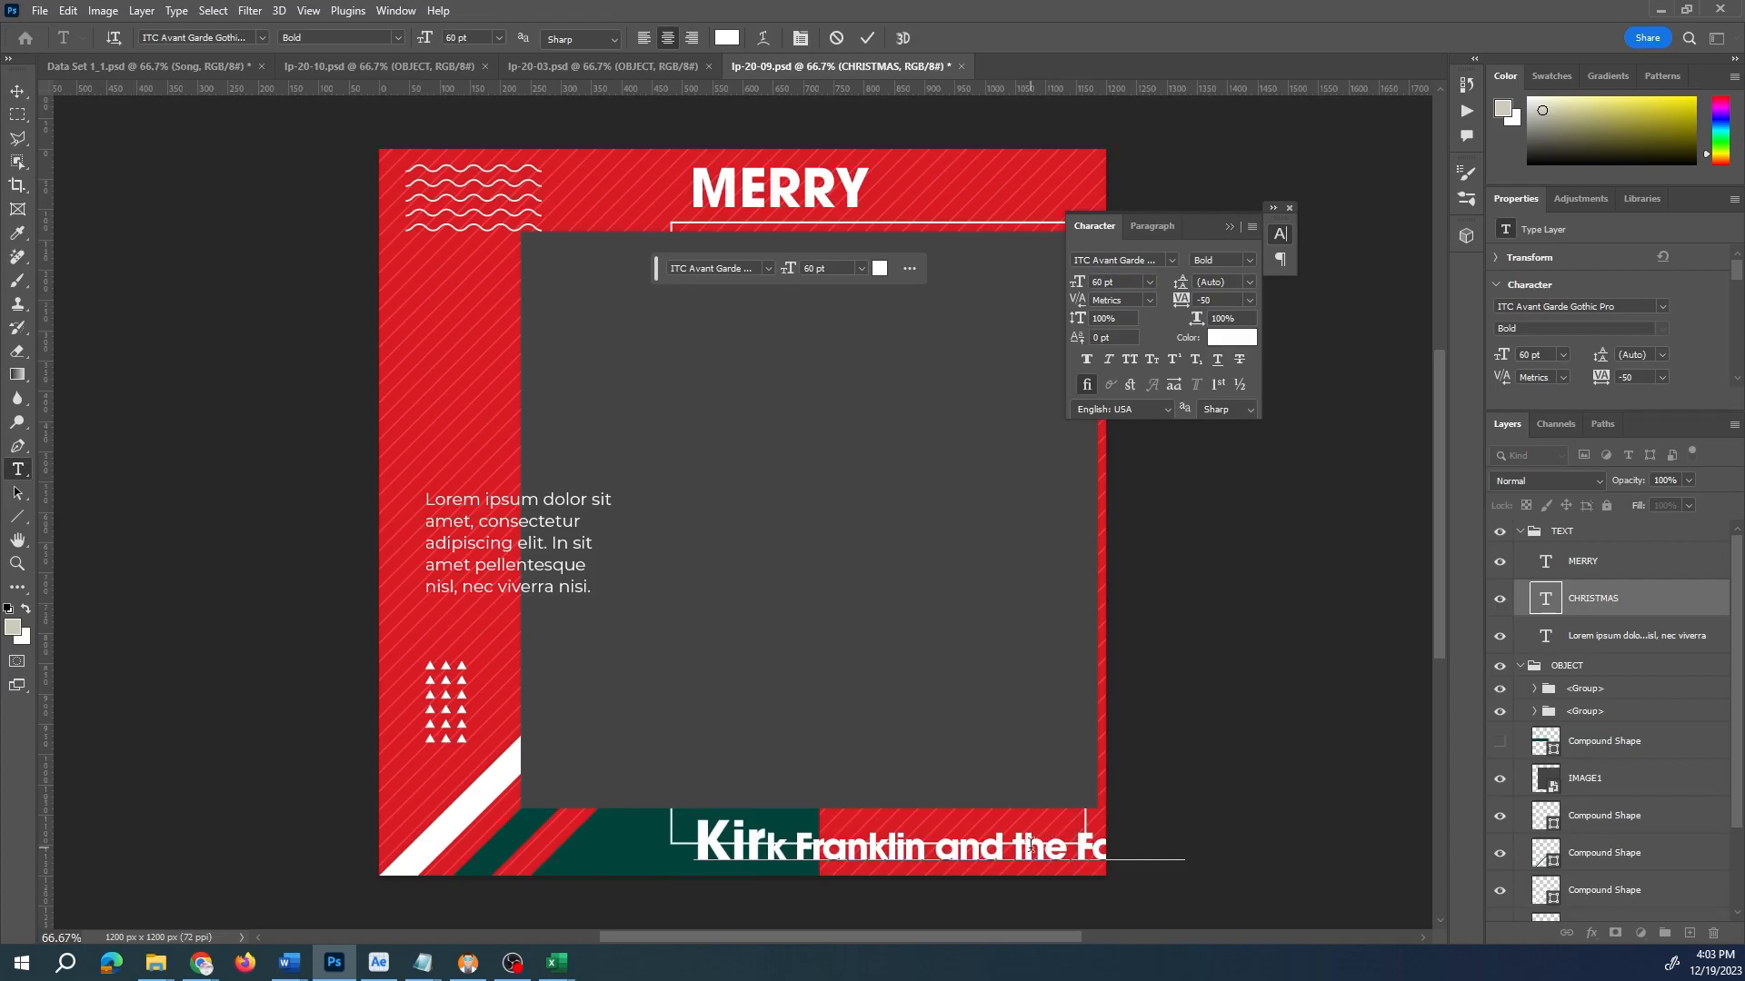
key(ctrl+a)
drag(1019, 892, 1020, 884)
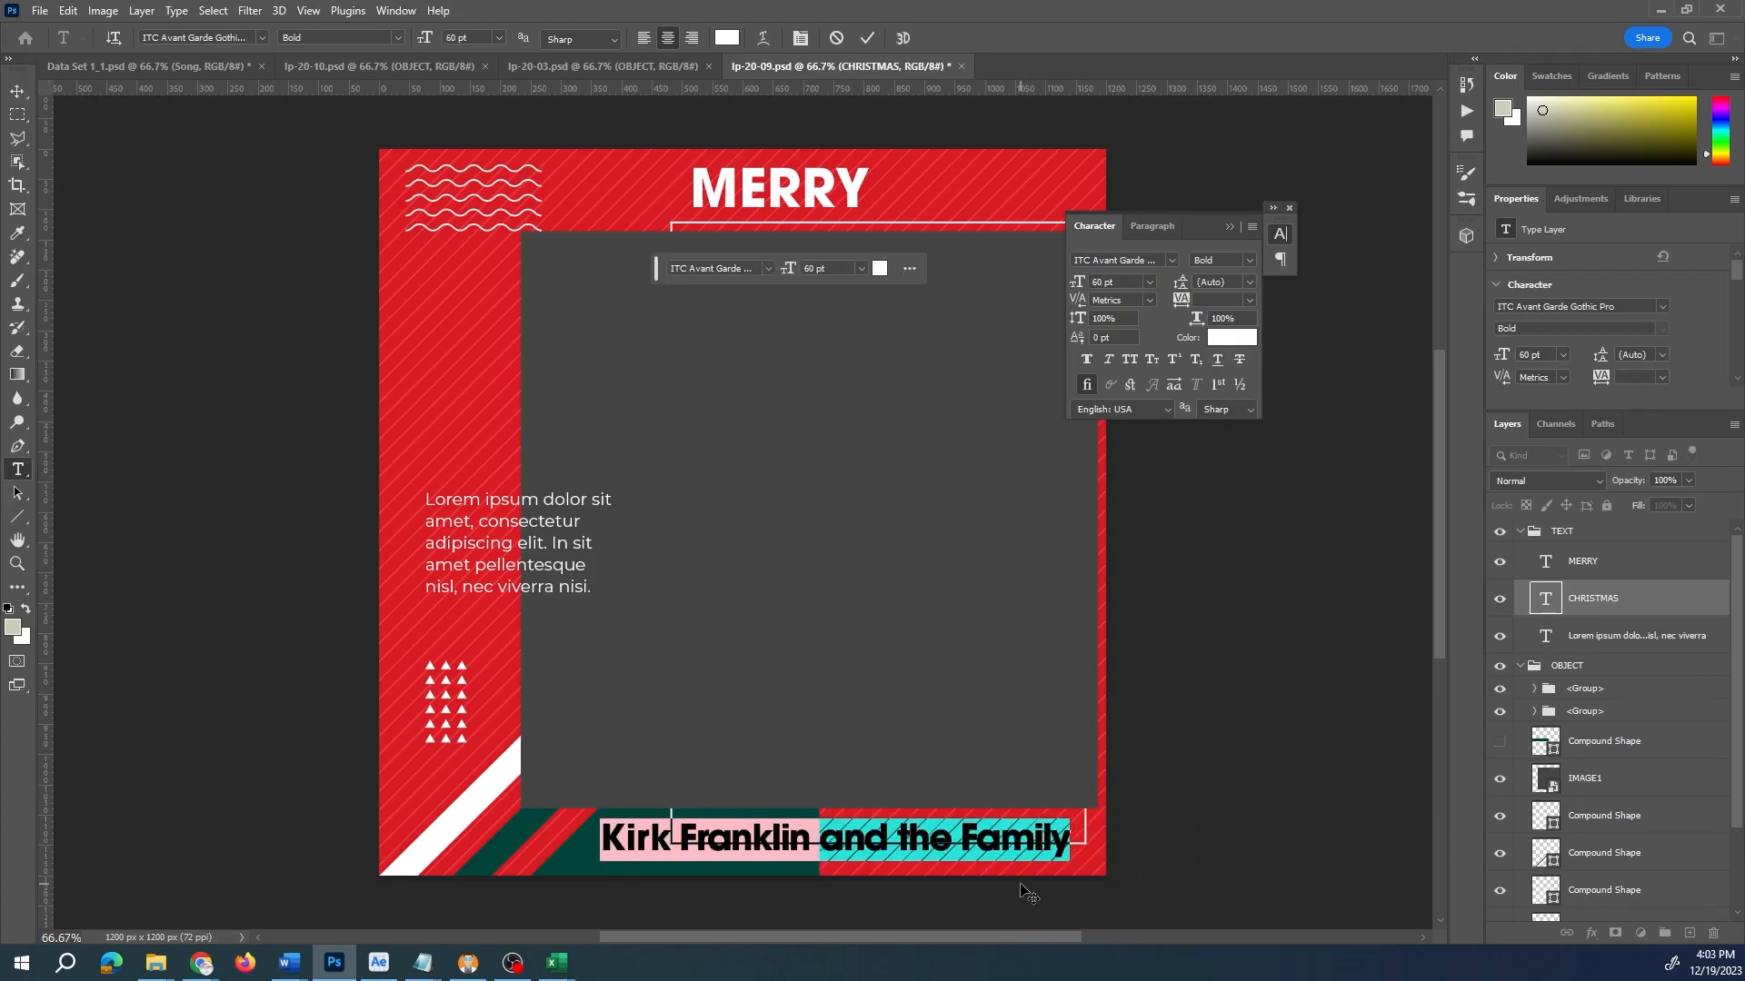
click(1176, 853)
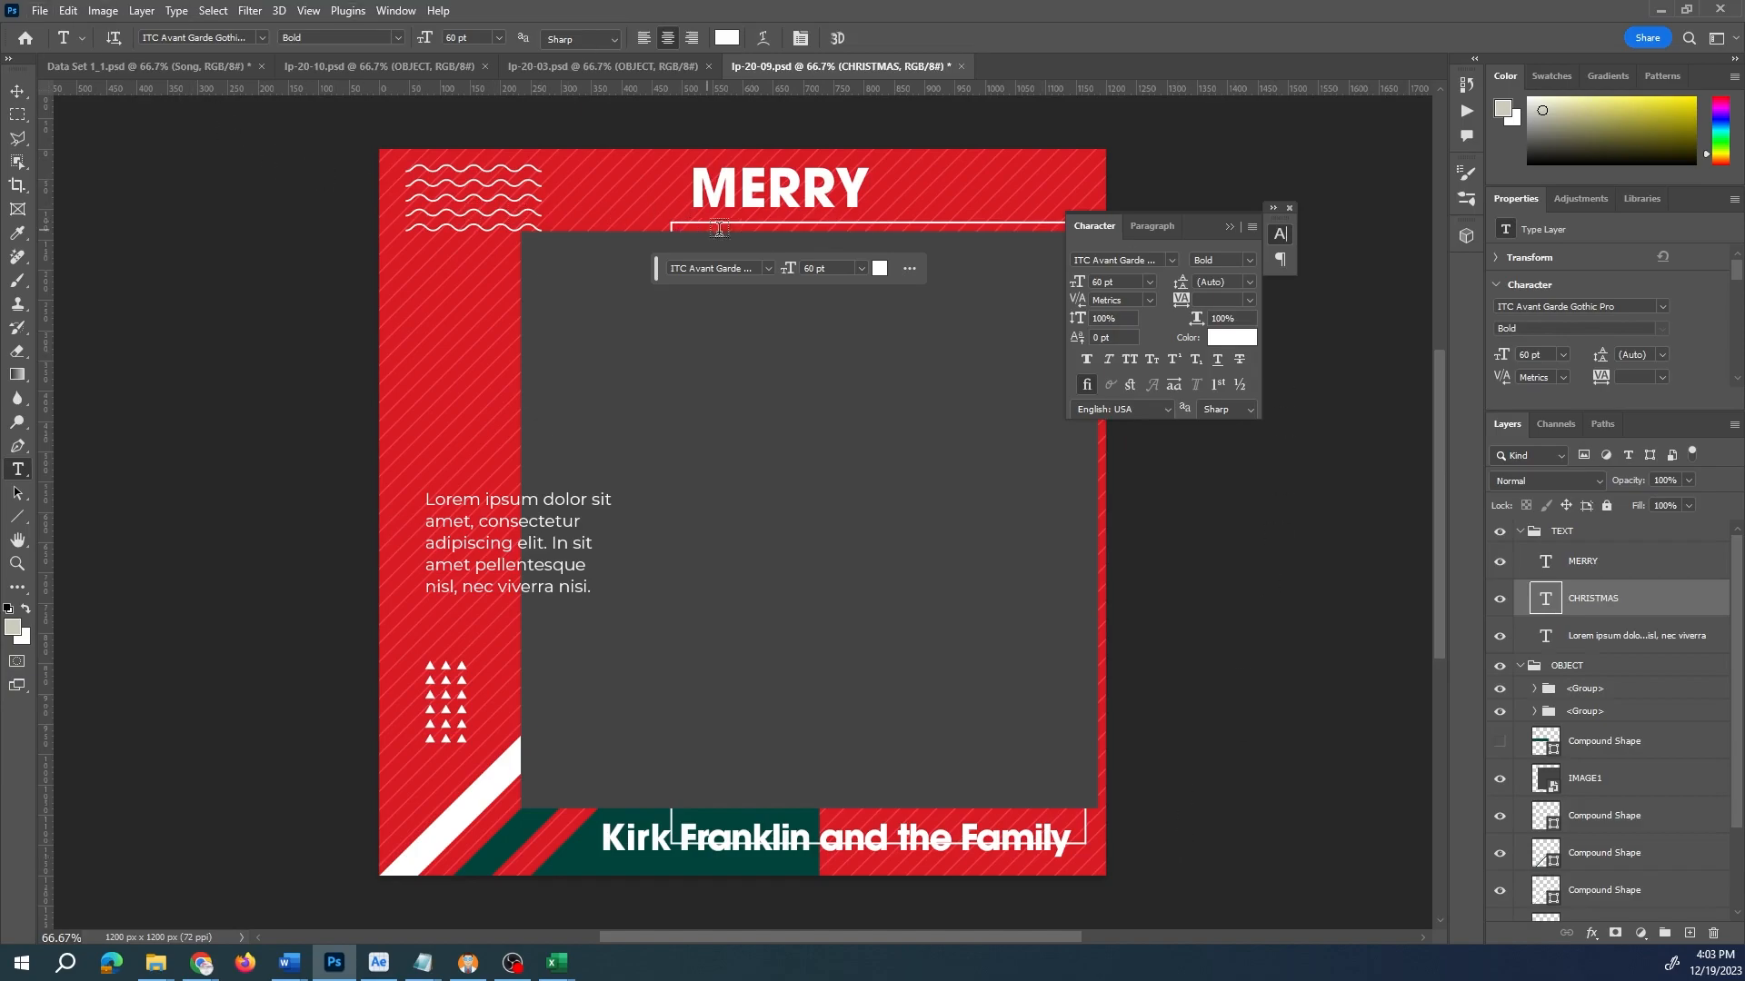
- Sort the Excel table by song len from largest to smallest and replace the MERRY text in Photoshop with the longest song title
click(751, 190)
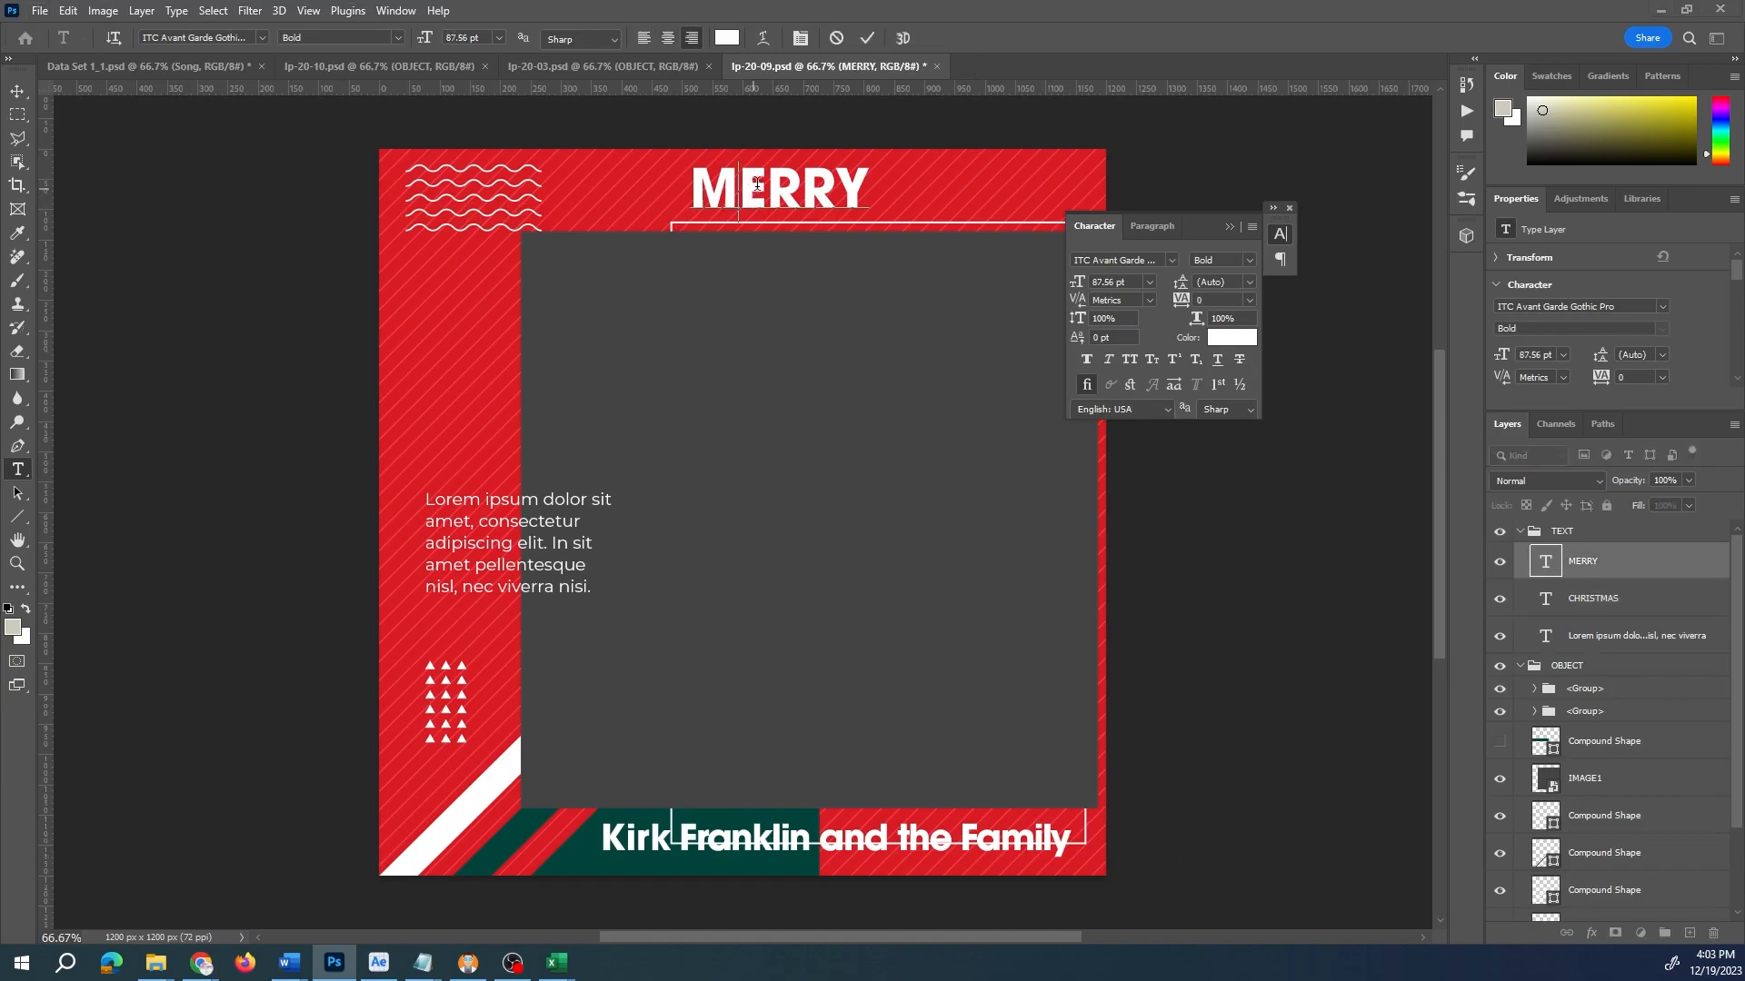
key(alt+Tab)
click(1079, 324)
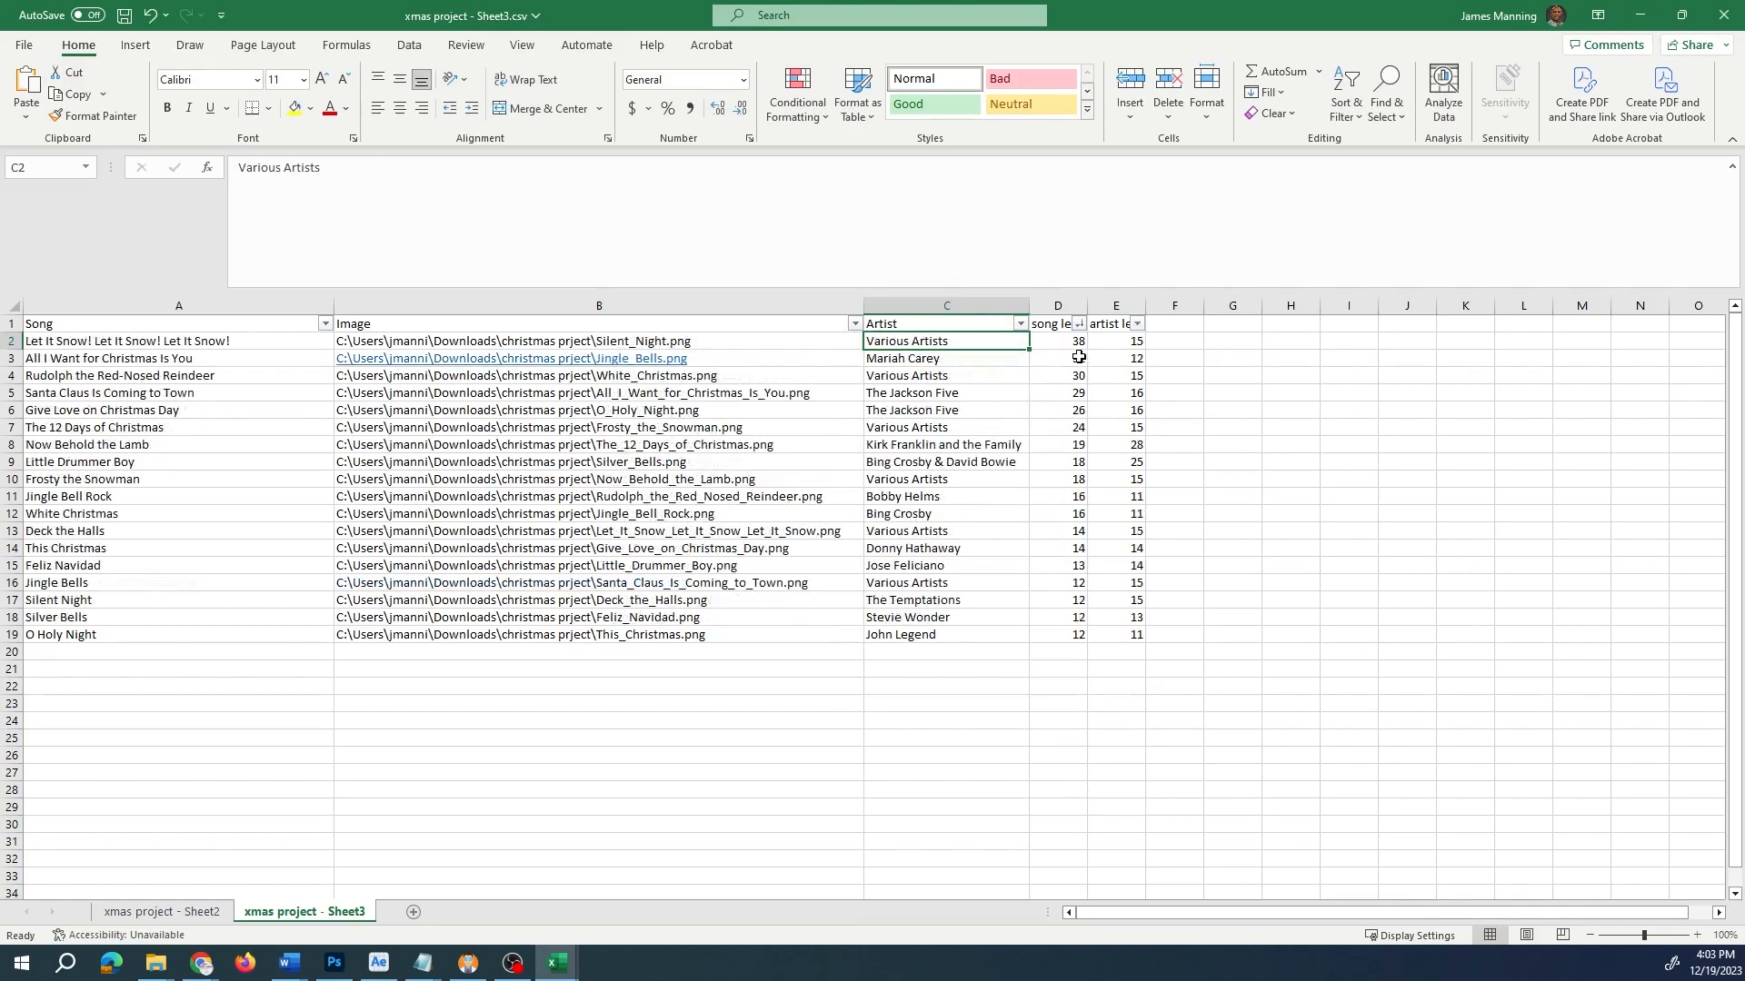
double_click(162, 343)
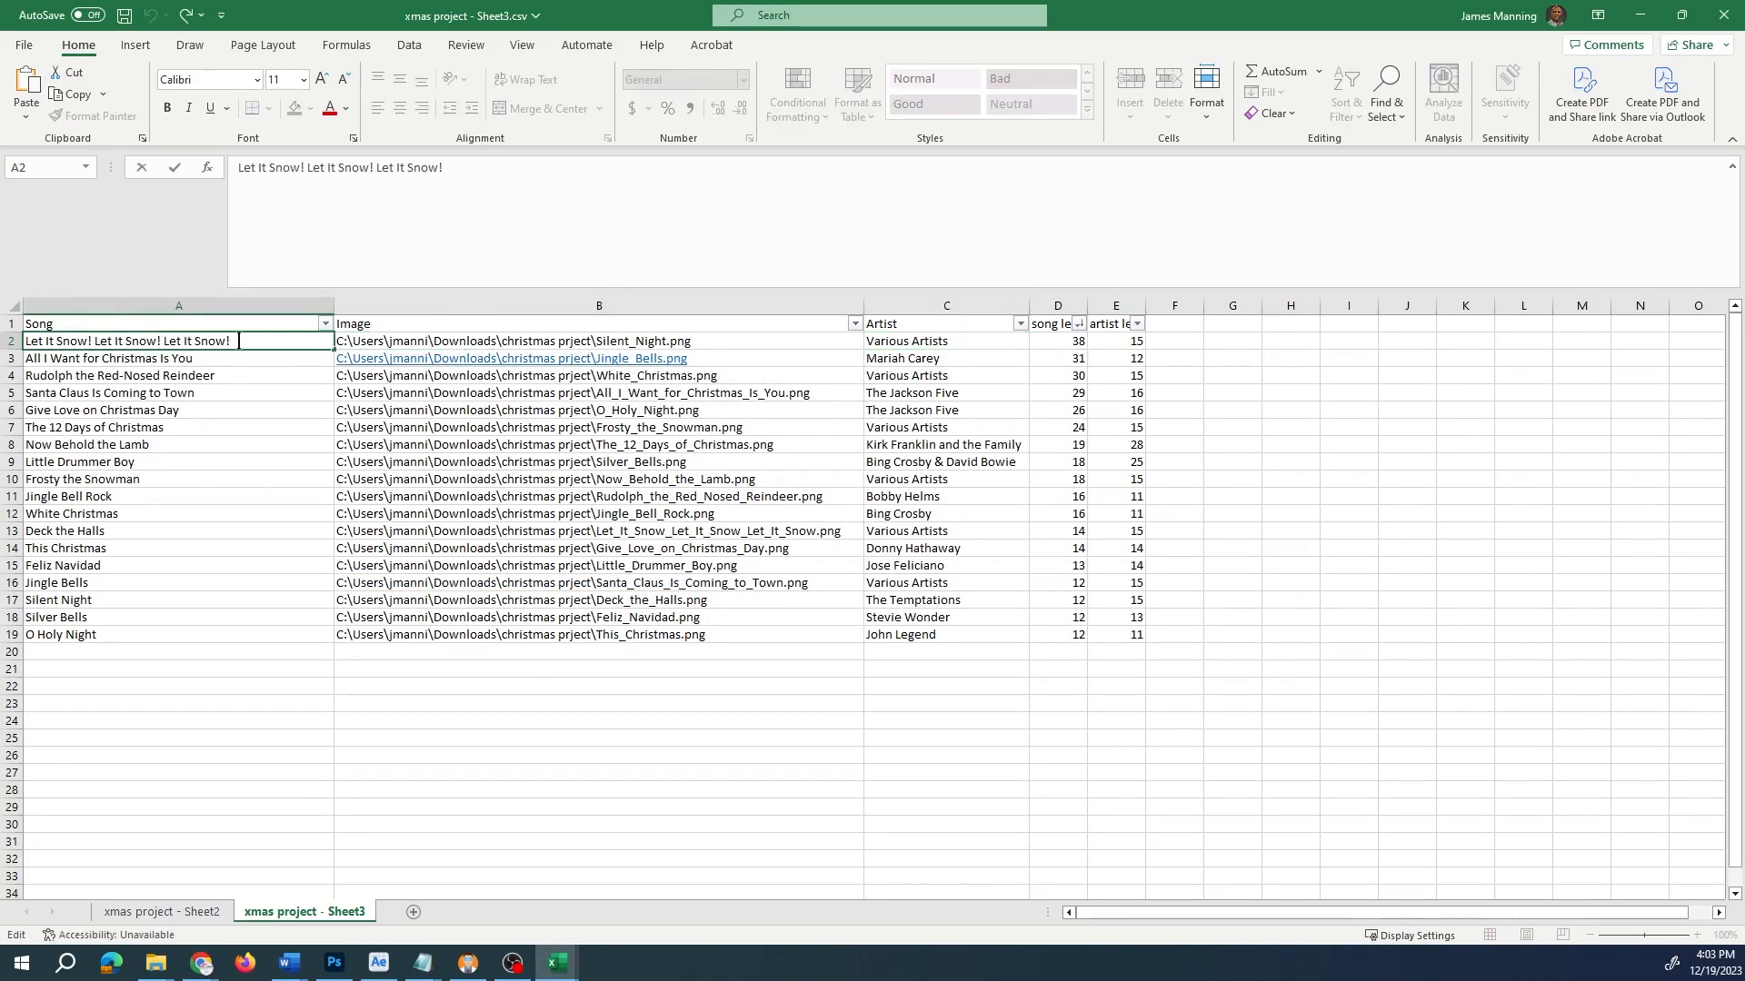
drag(234, 343, 13, 338)
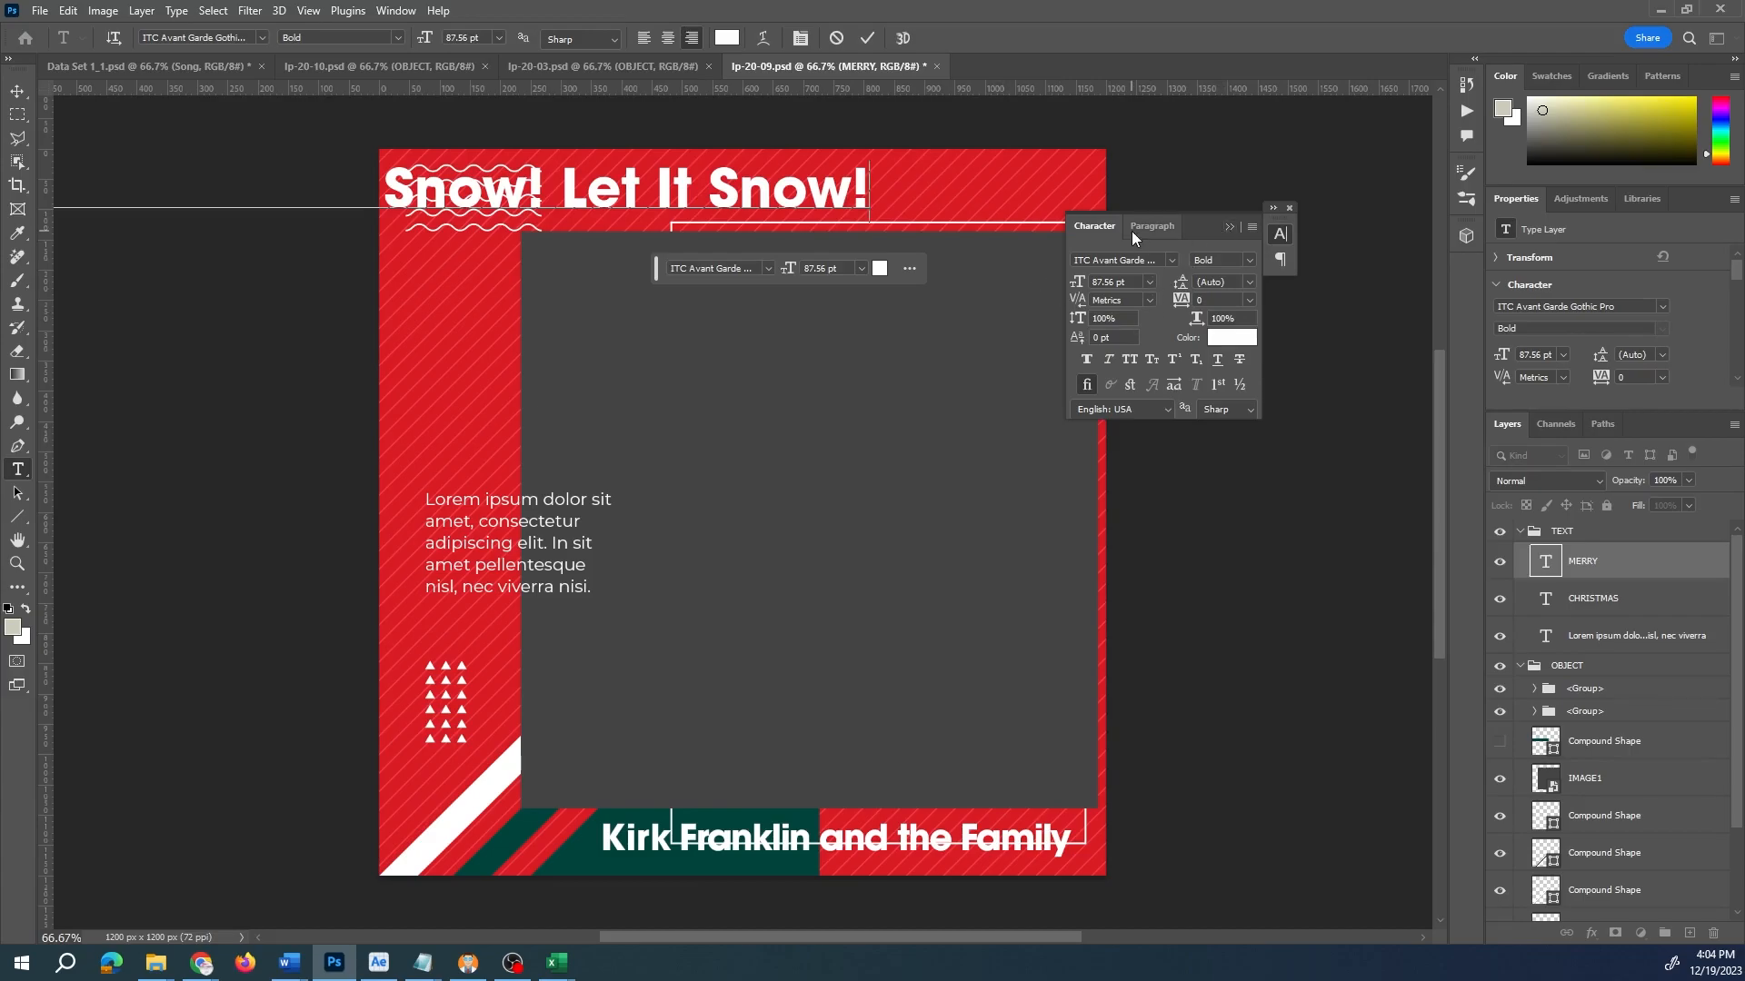
- Center-align the song title, set its tracking to -50 and size to 58 pt, and position it above the image area
click(1149, 226)
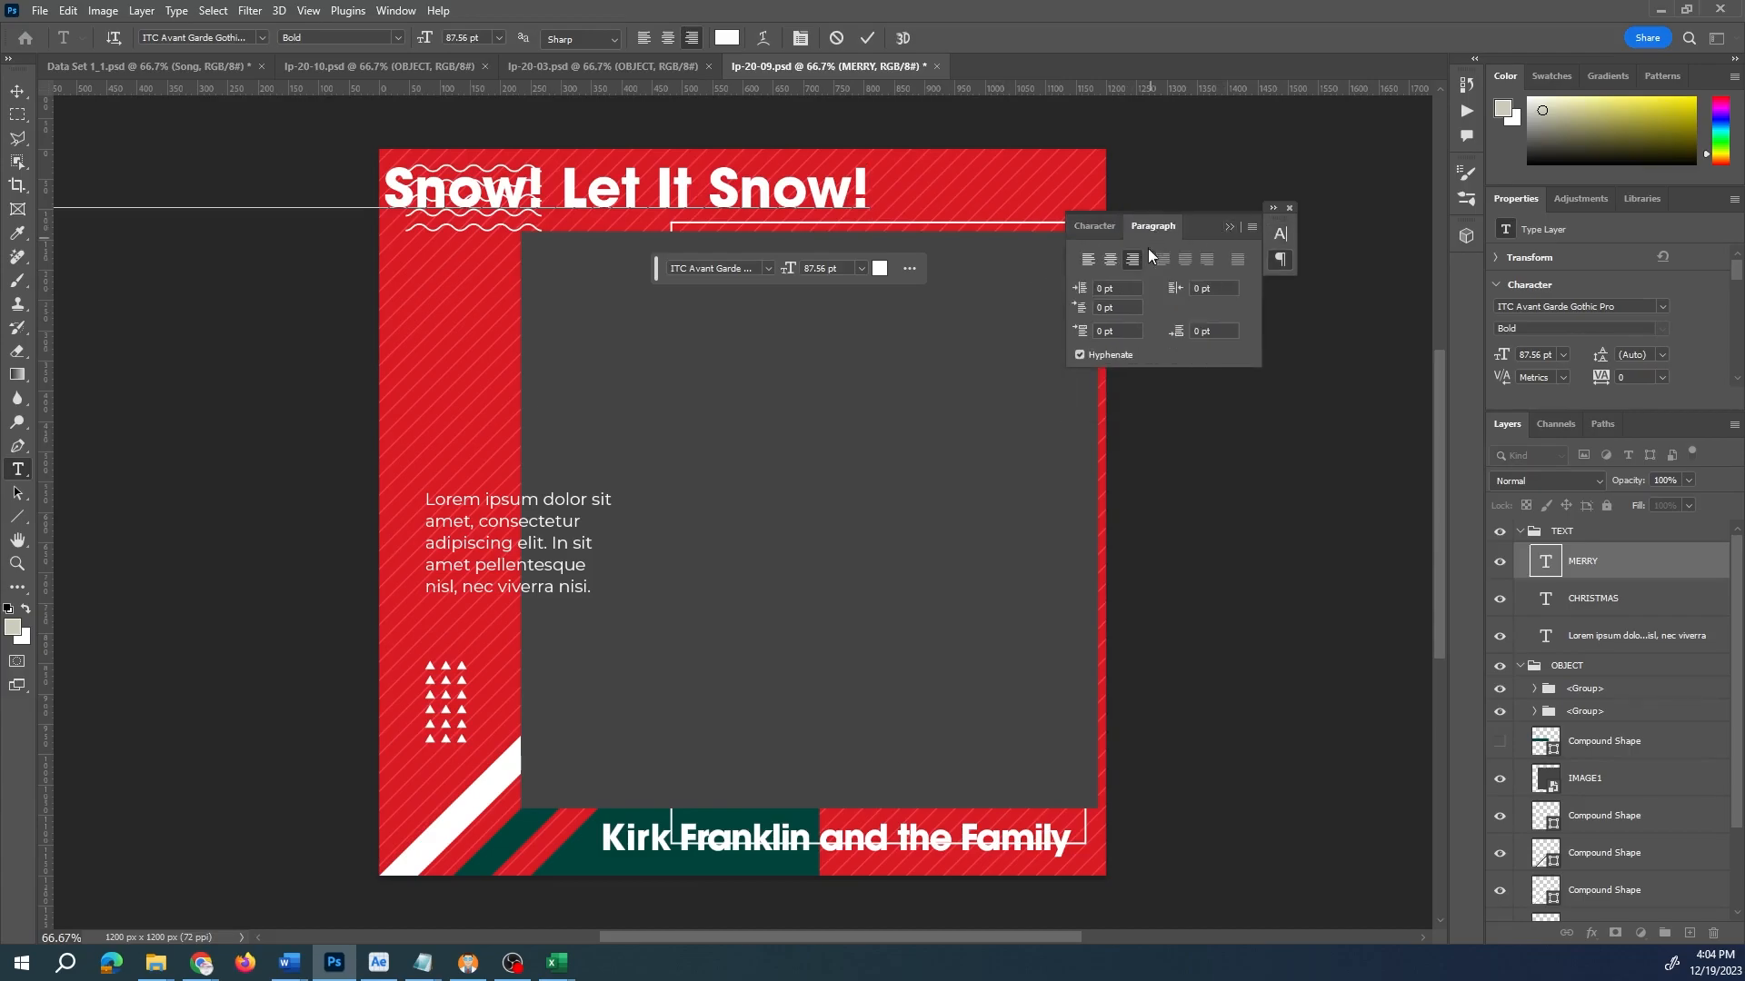
click(1112, 261)
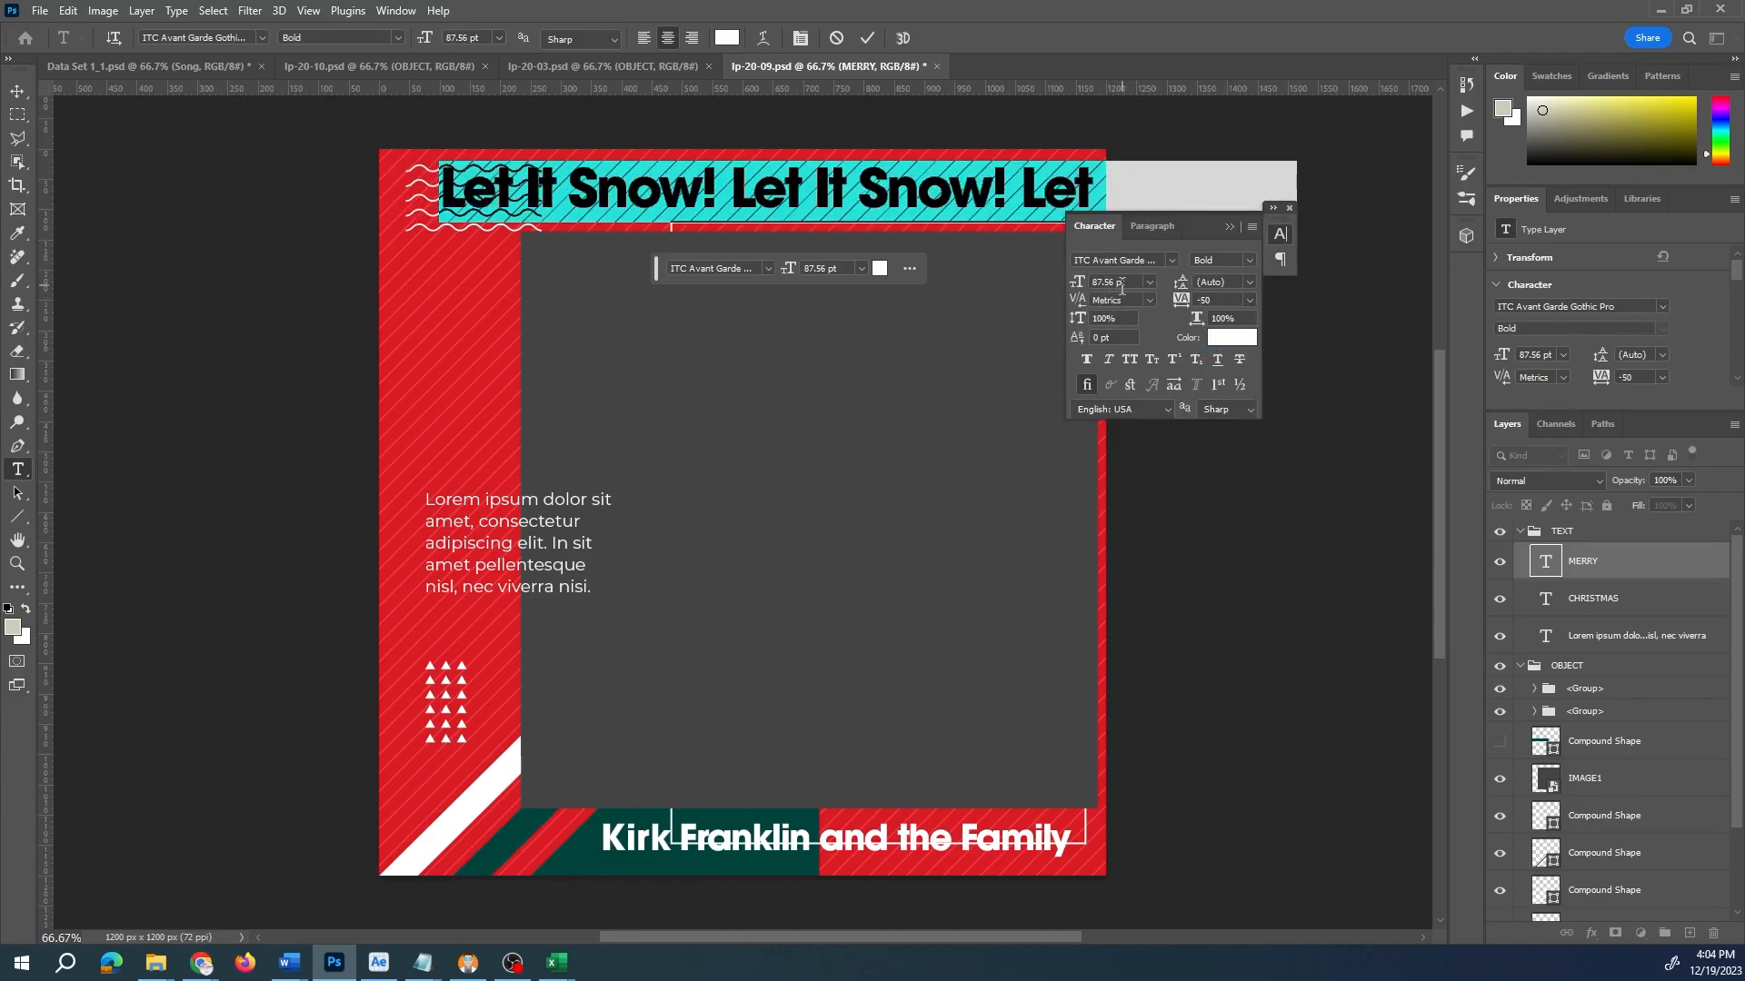
drag(1128, 286, 796, 245)
text(60)
key(Return)
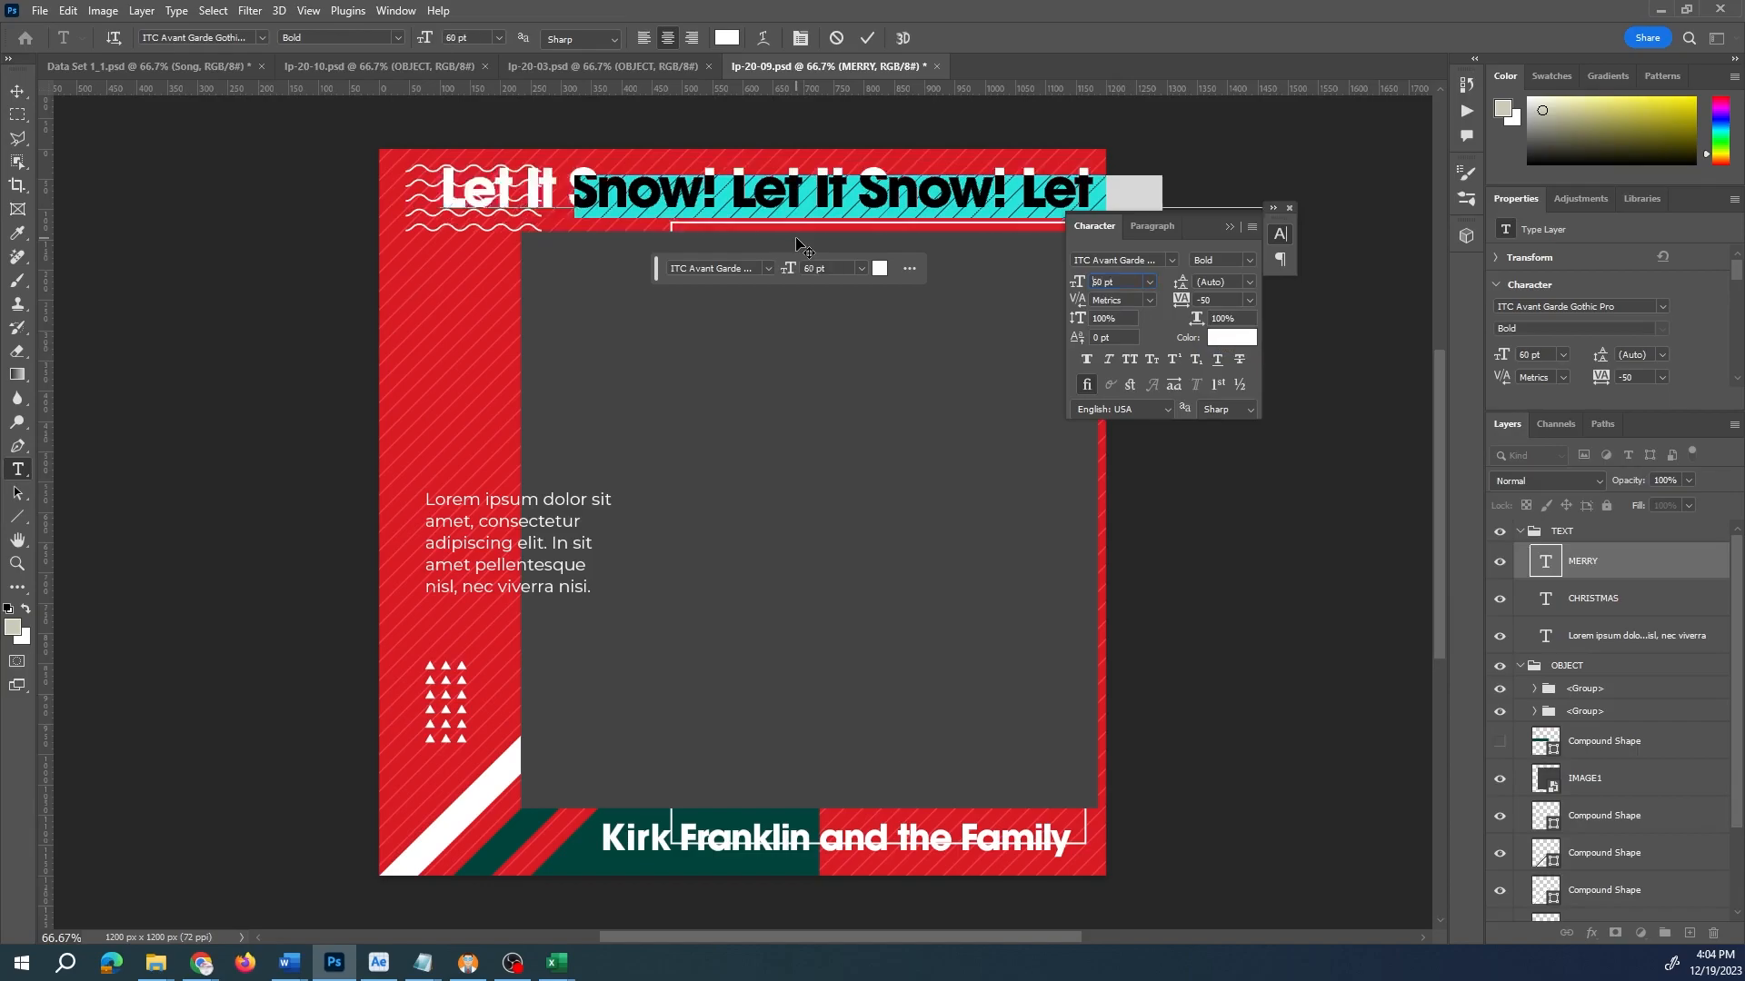
text(58)
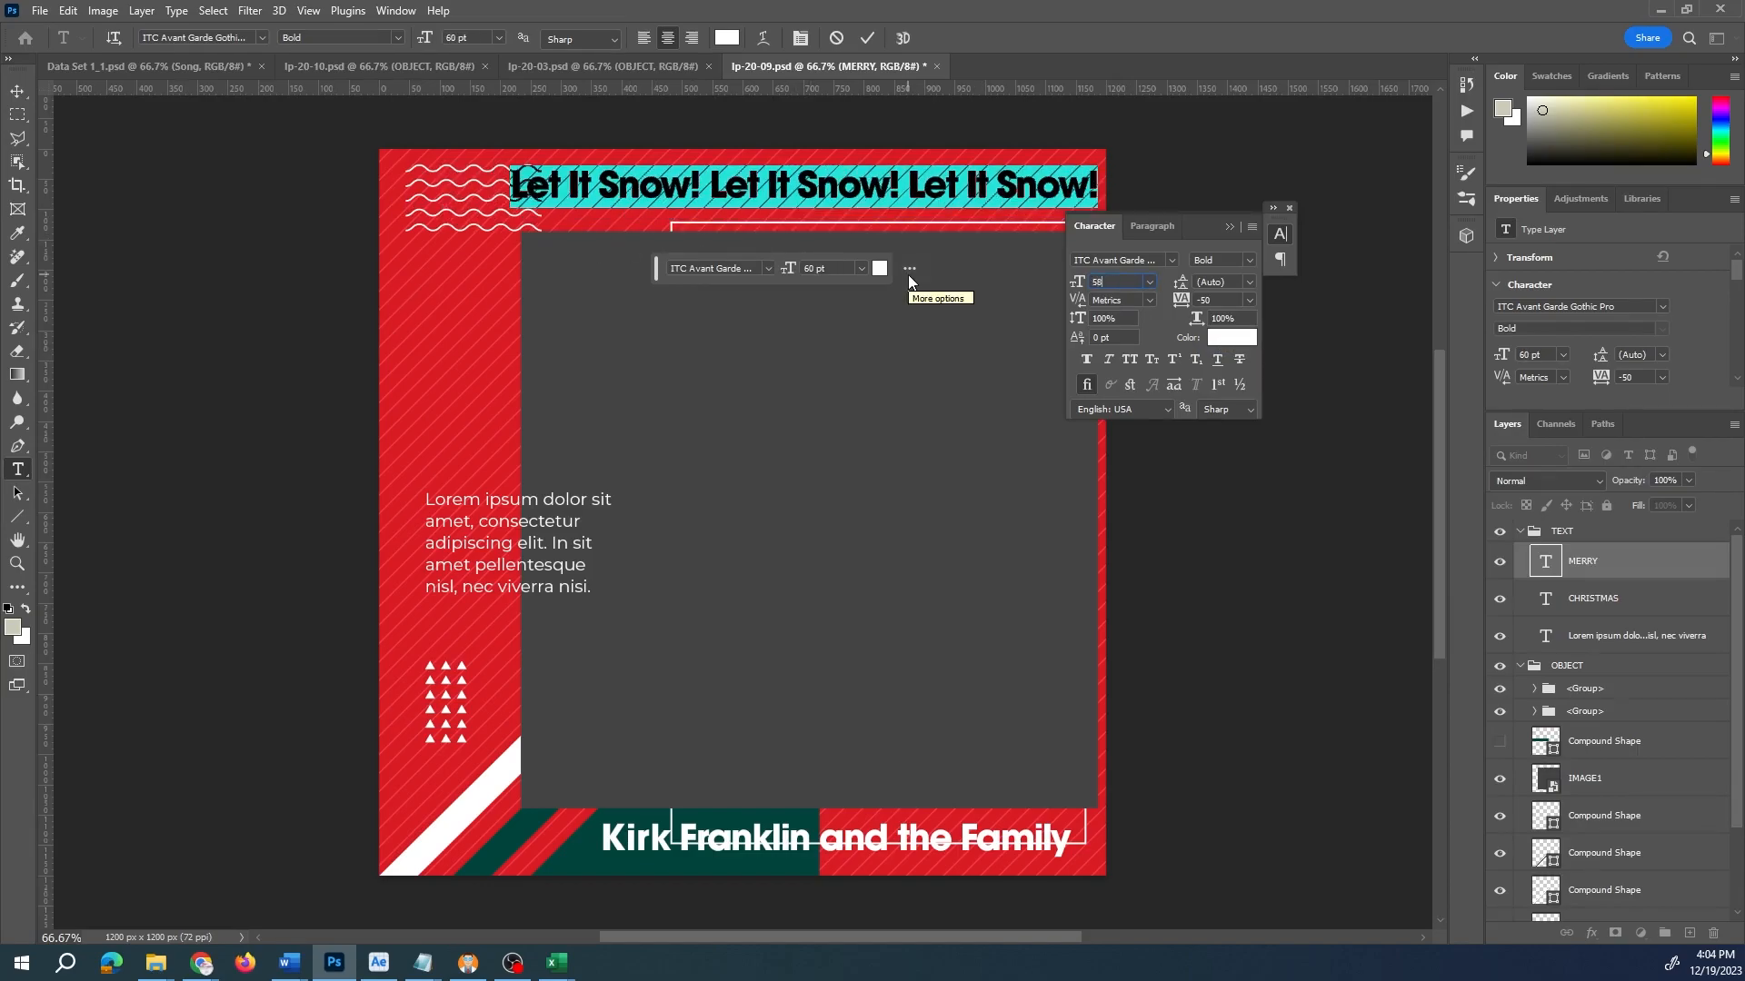
key(Return)
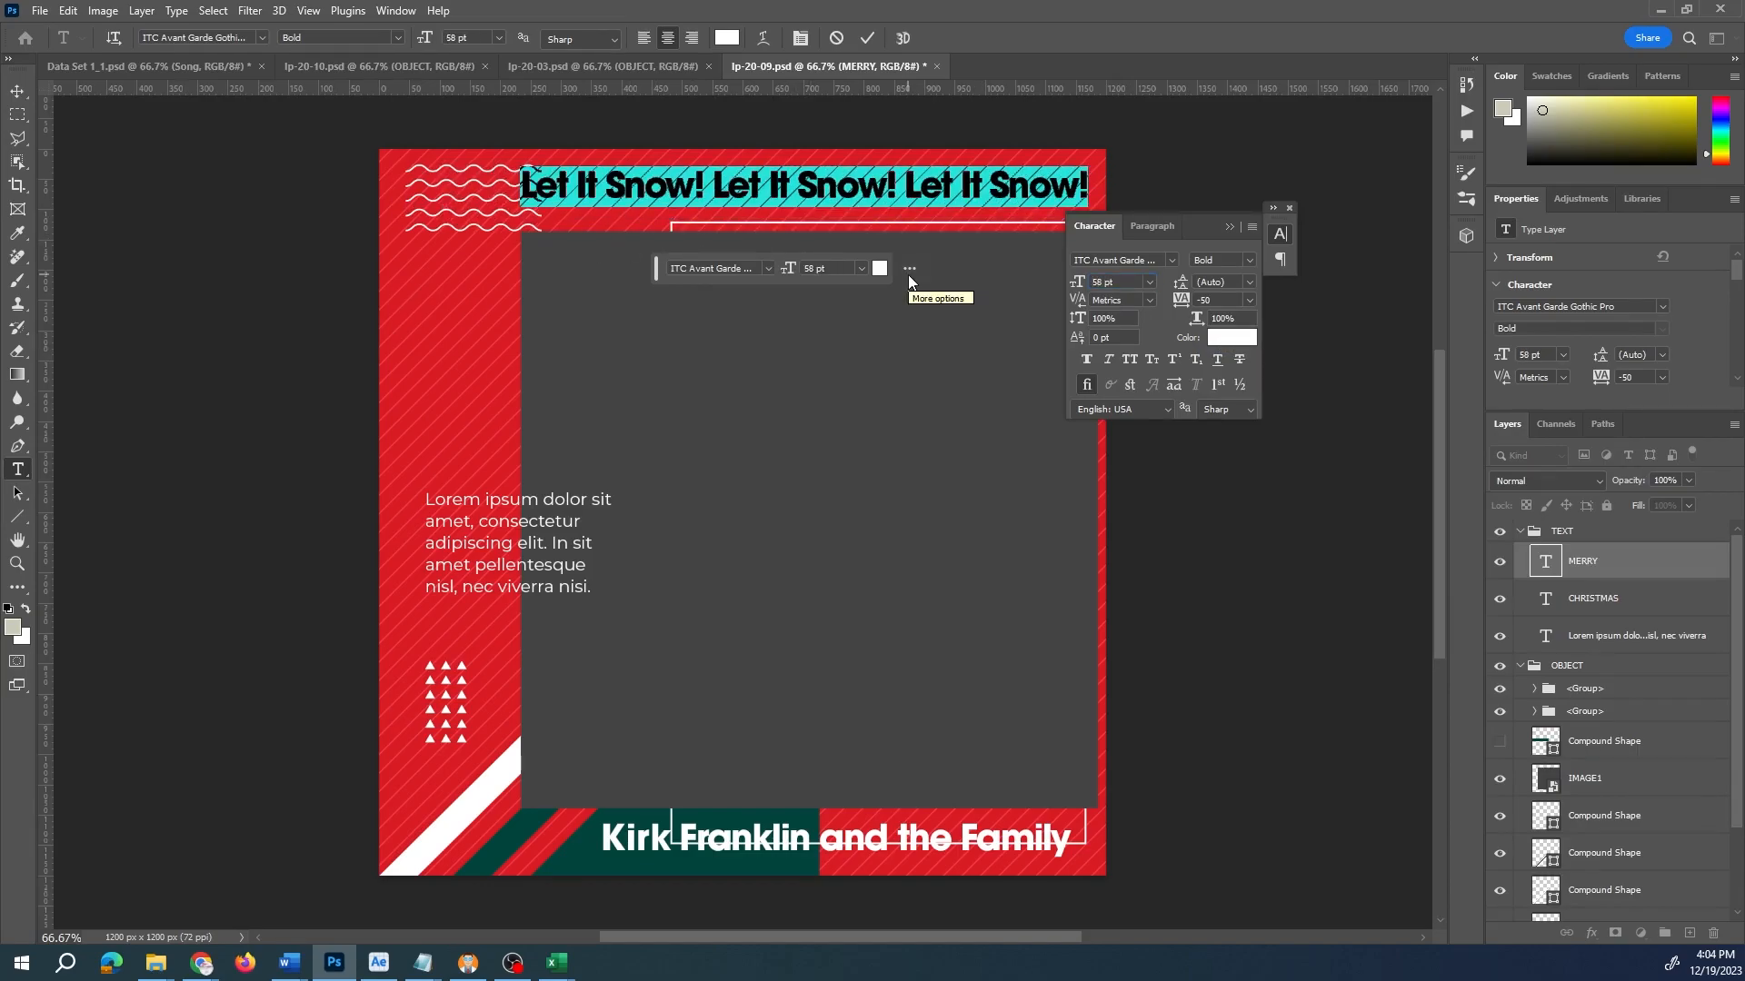
click(1229, 228)
click(801, 207)
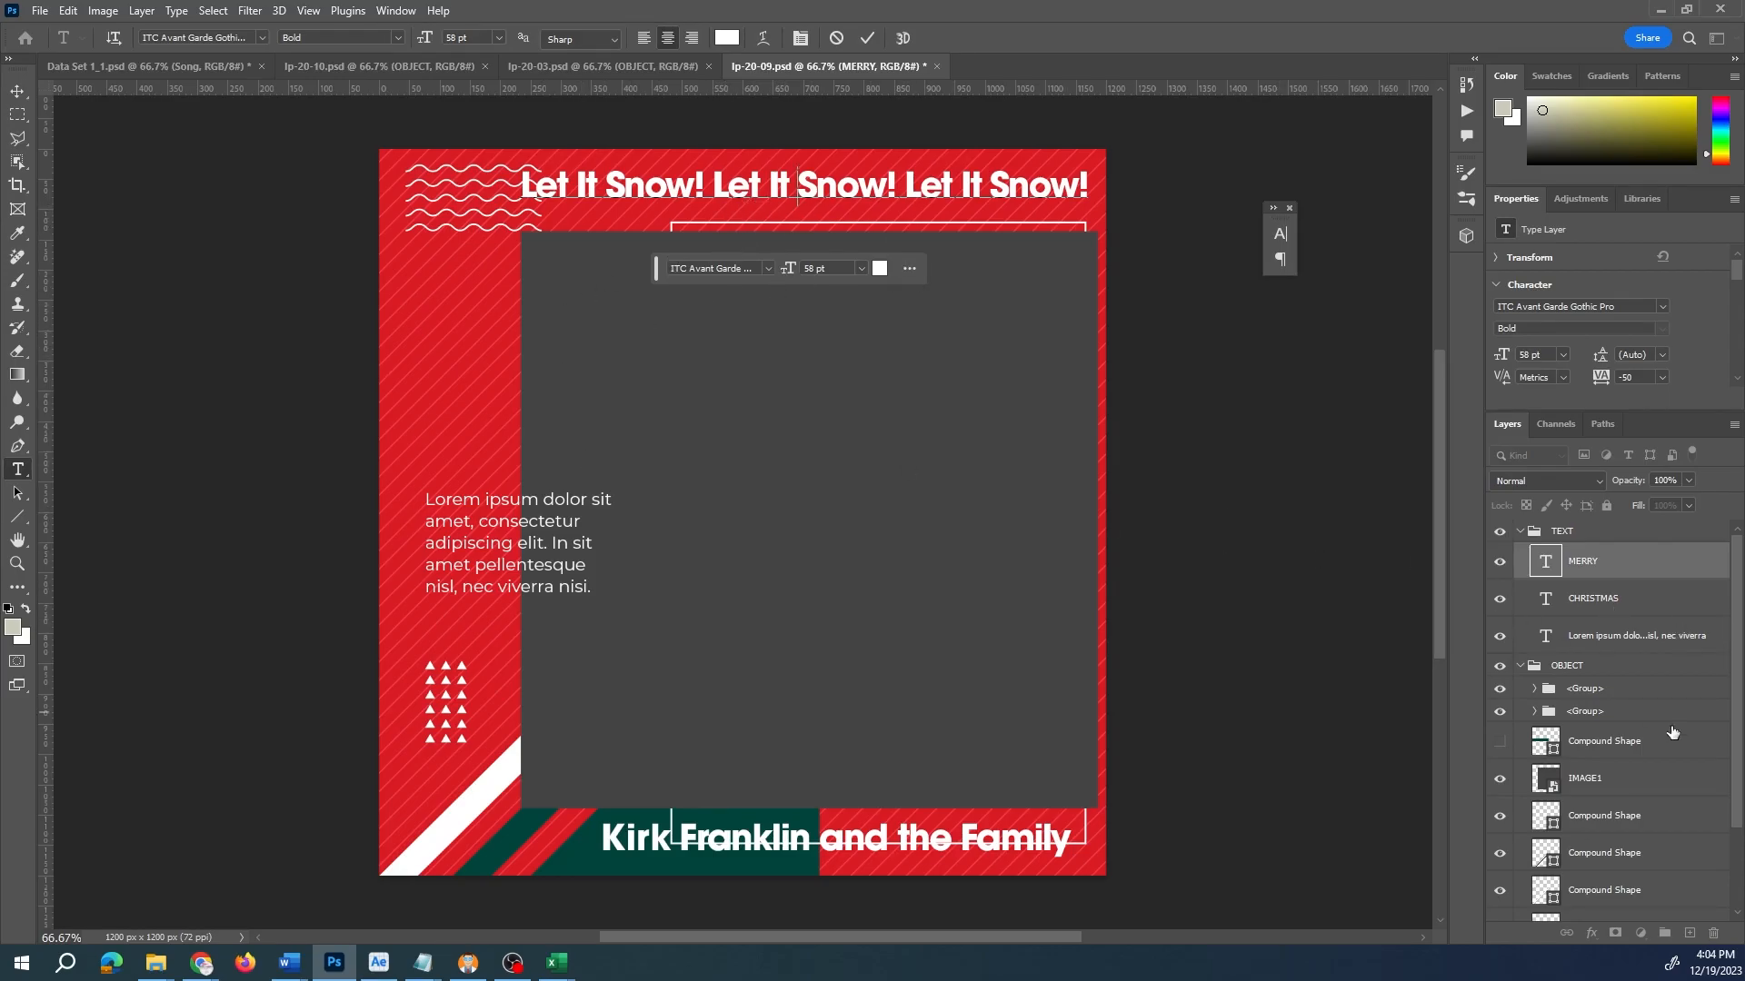
- Compare the MERRY and CHRISTMAS layer names with the Song, Image and Artist column headers in xmas project - Sheet3.csv
double_click(1595, 565)
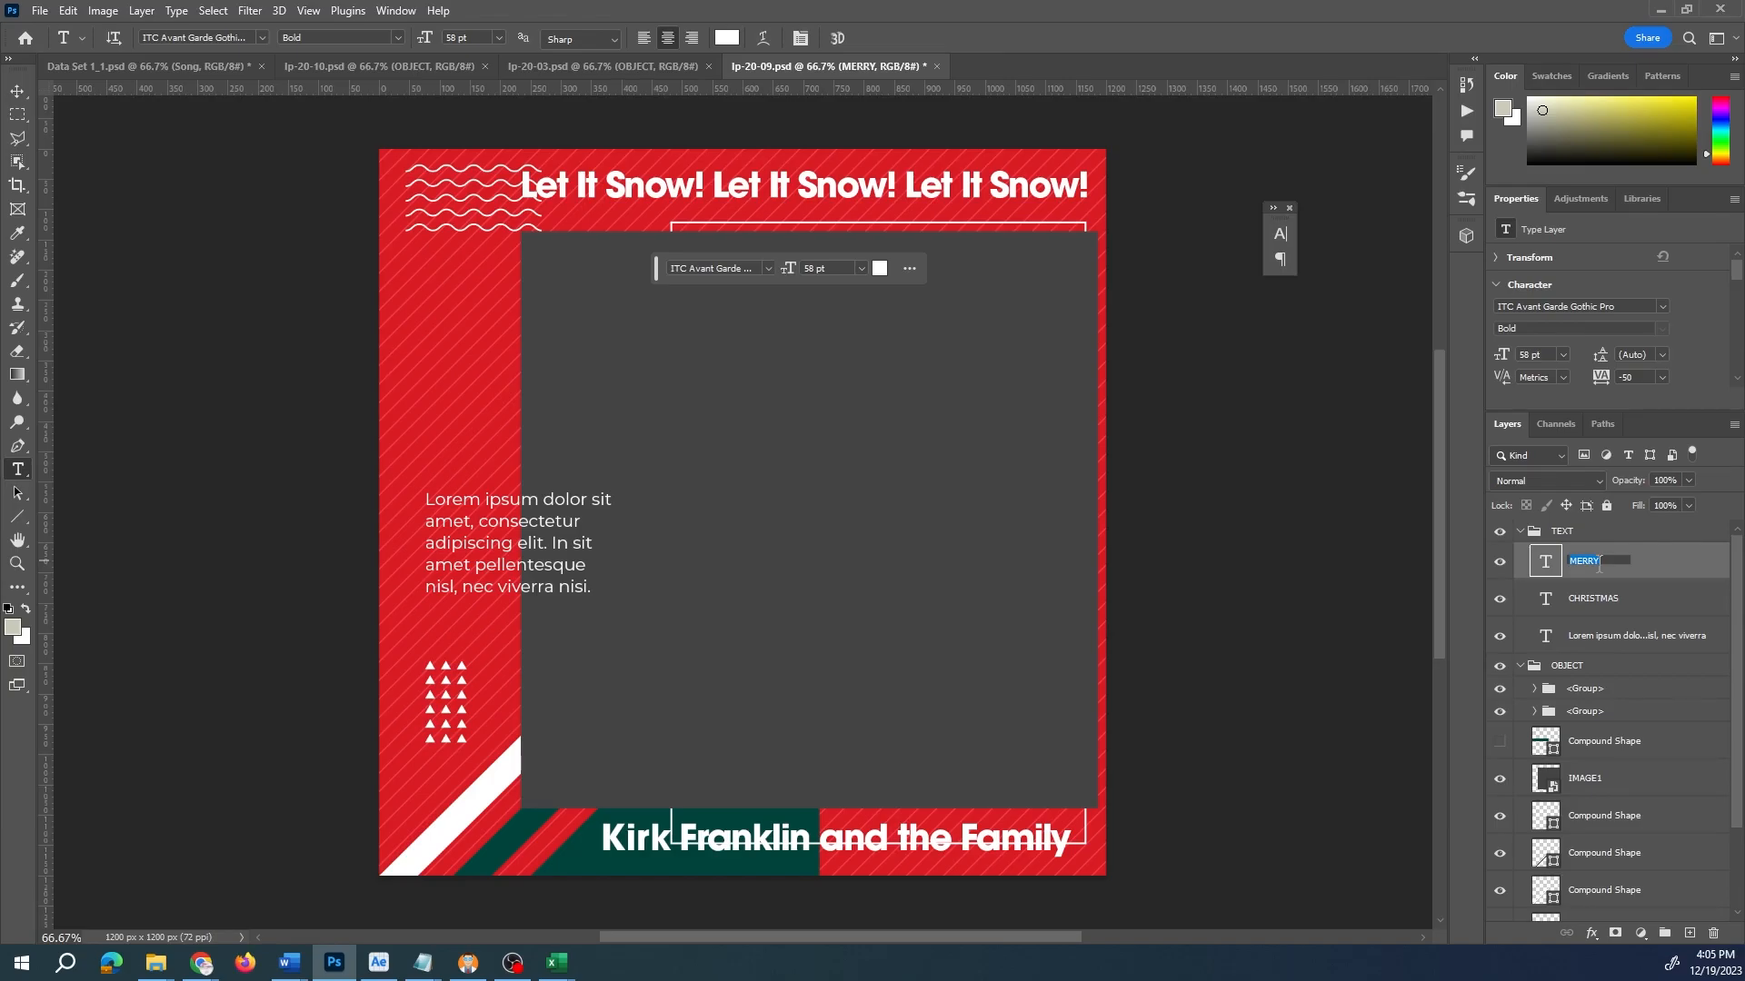
click(1662, 574)
double_click(1604, 568)
click(558, 965)
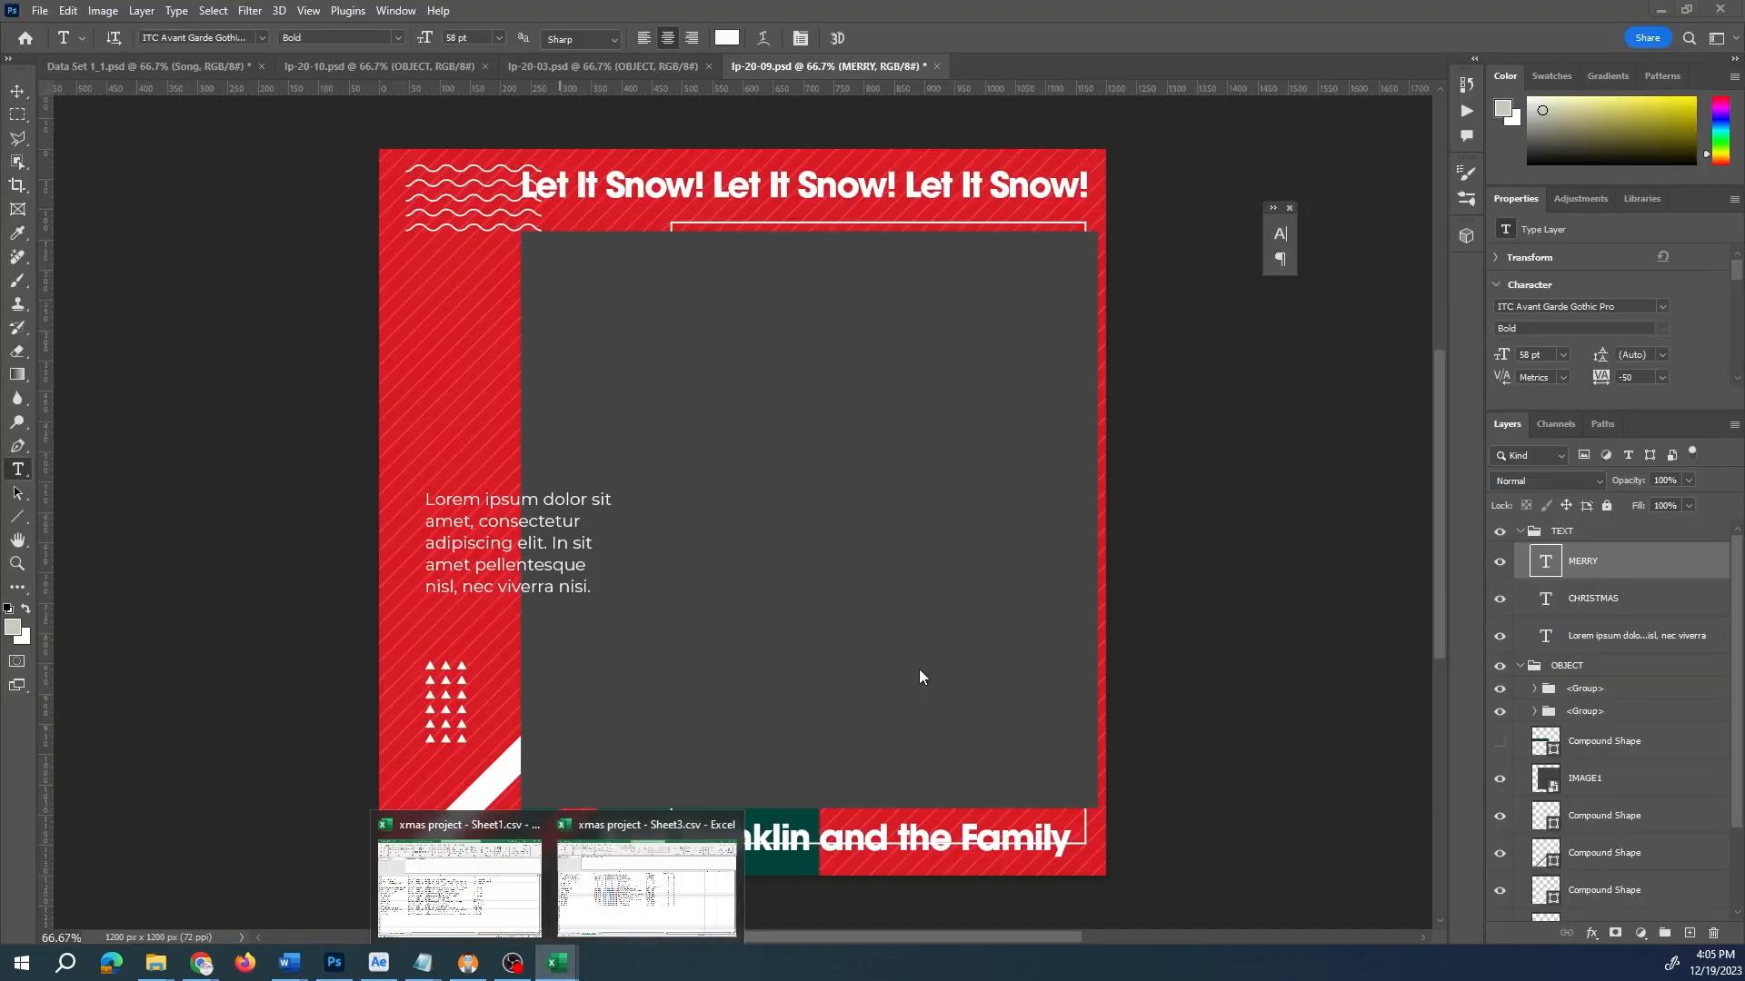
click(1590, 560)
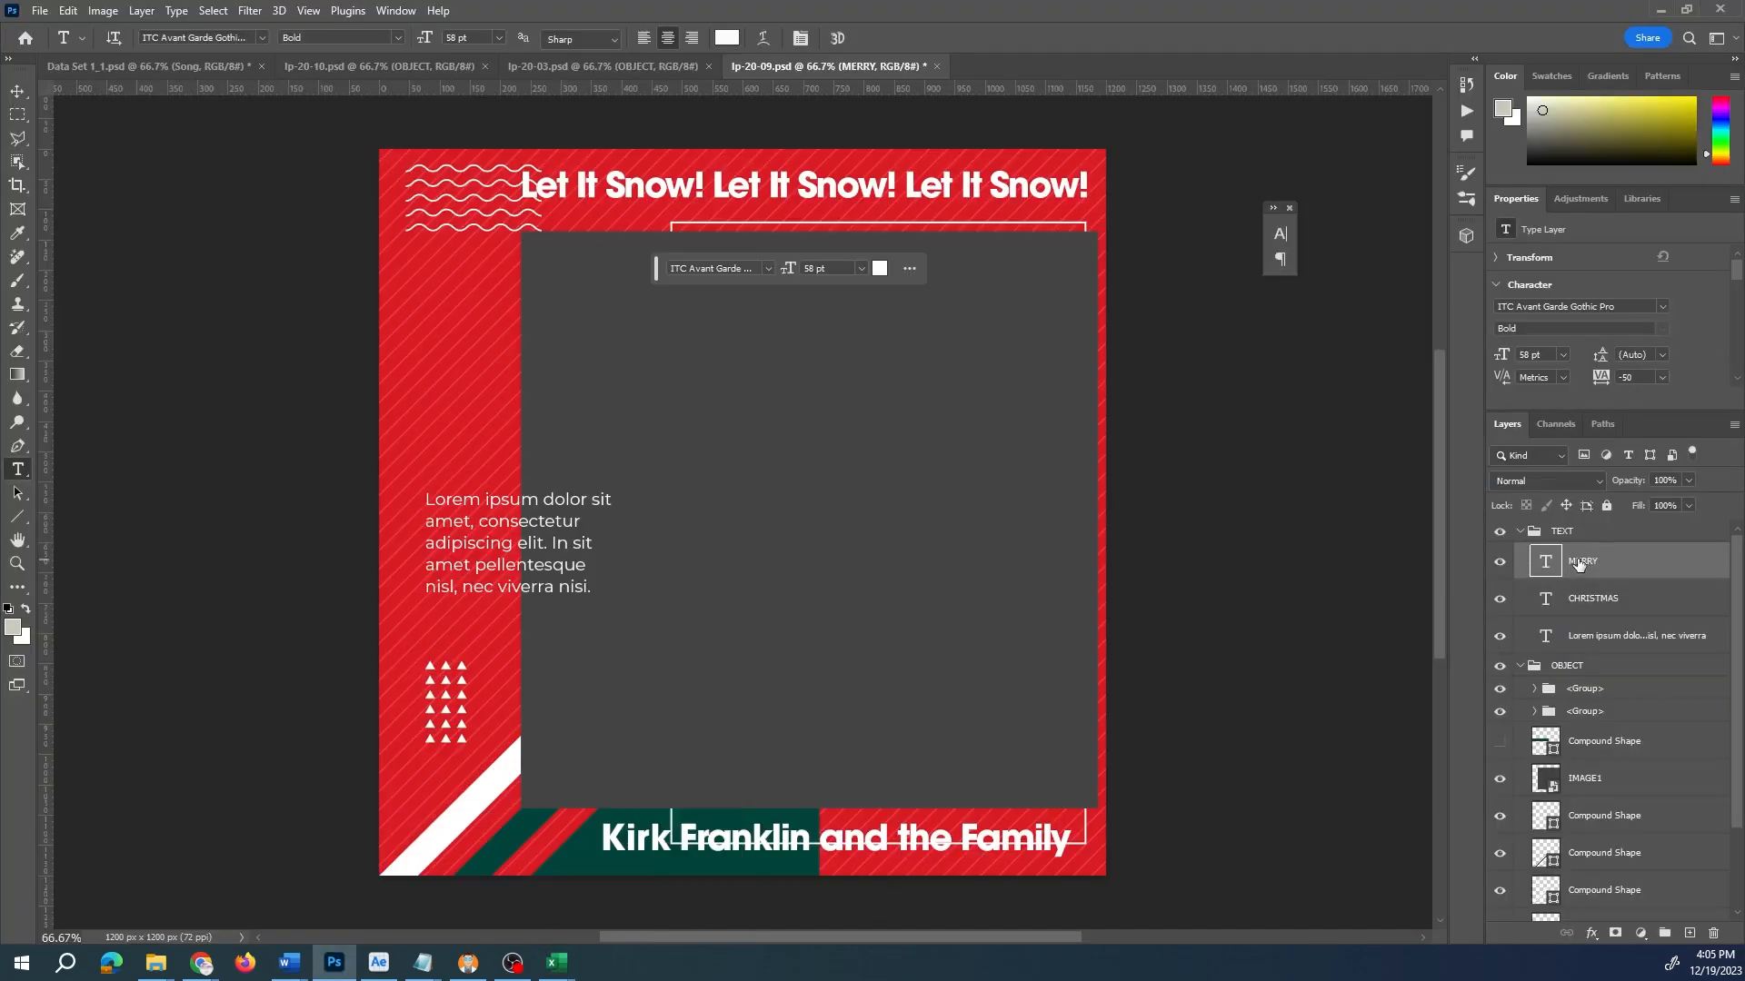
click(1592, 595)
click(1590, 575)
click(1592, 595)
key(alt+Tab)
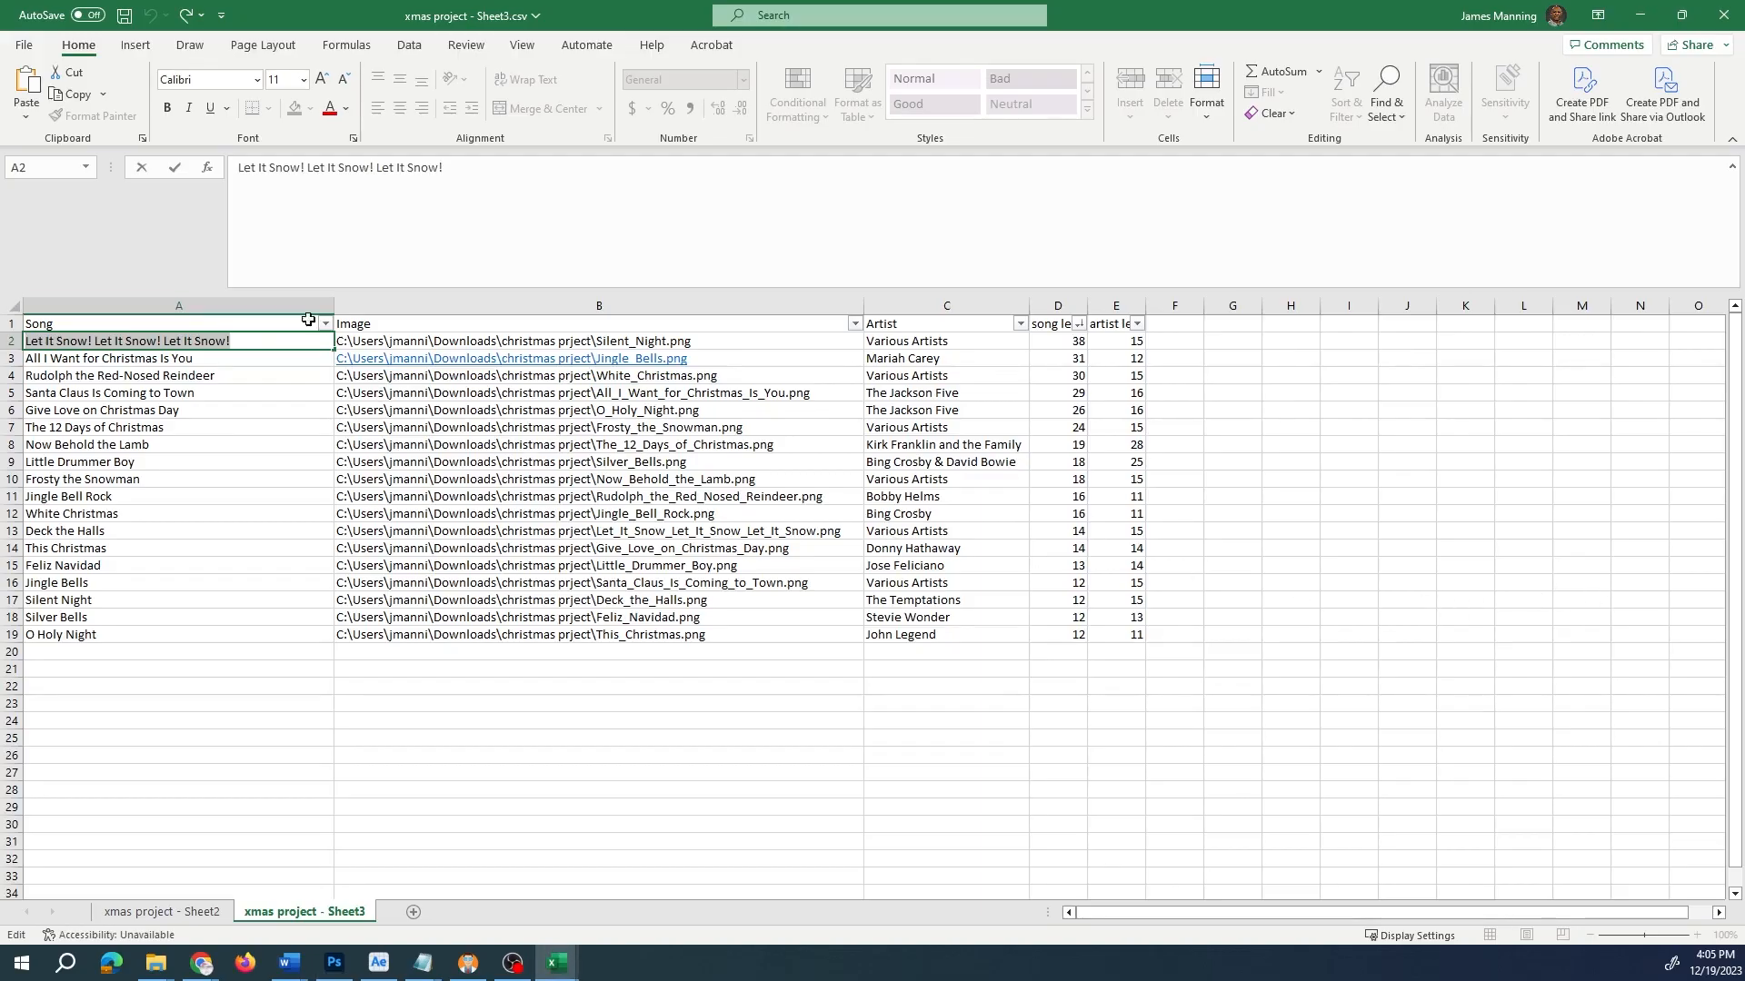
click(250, 321)
click(424, 322)
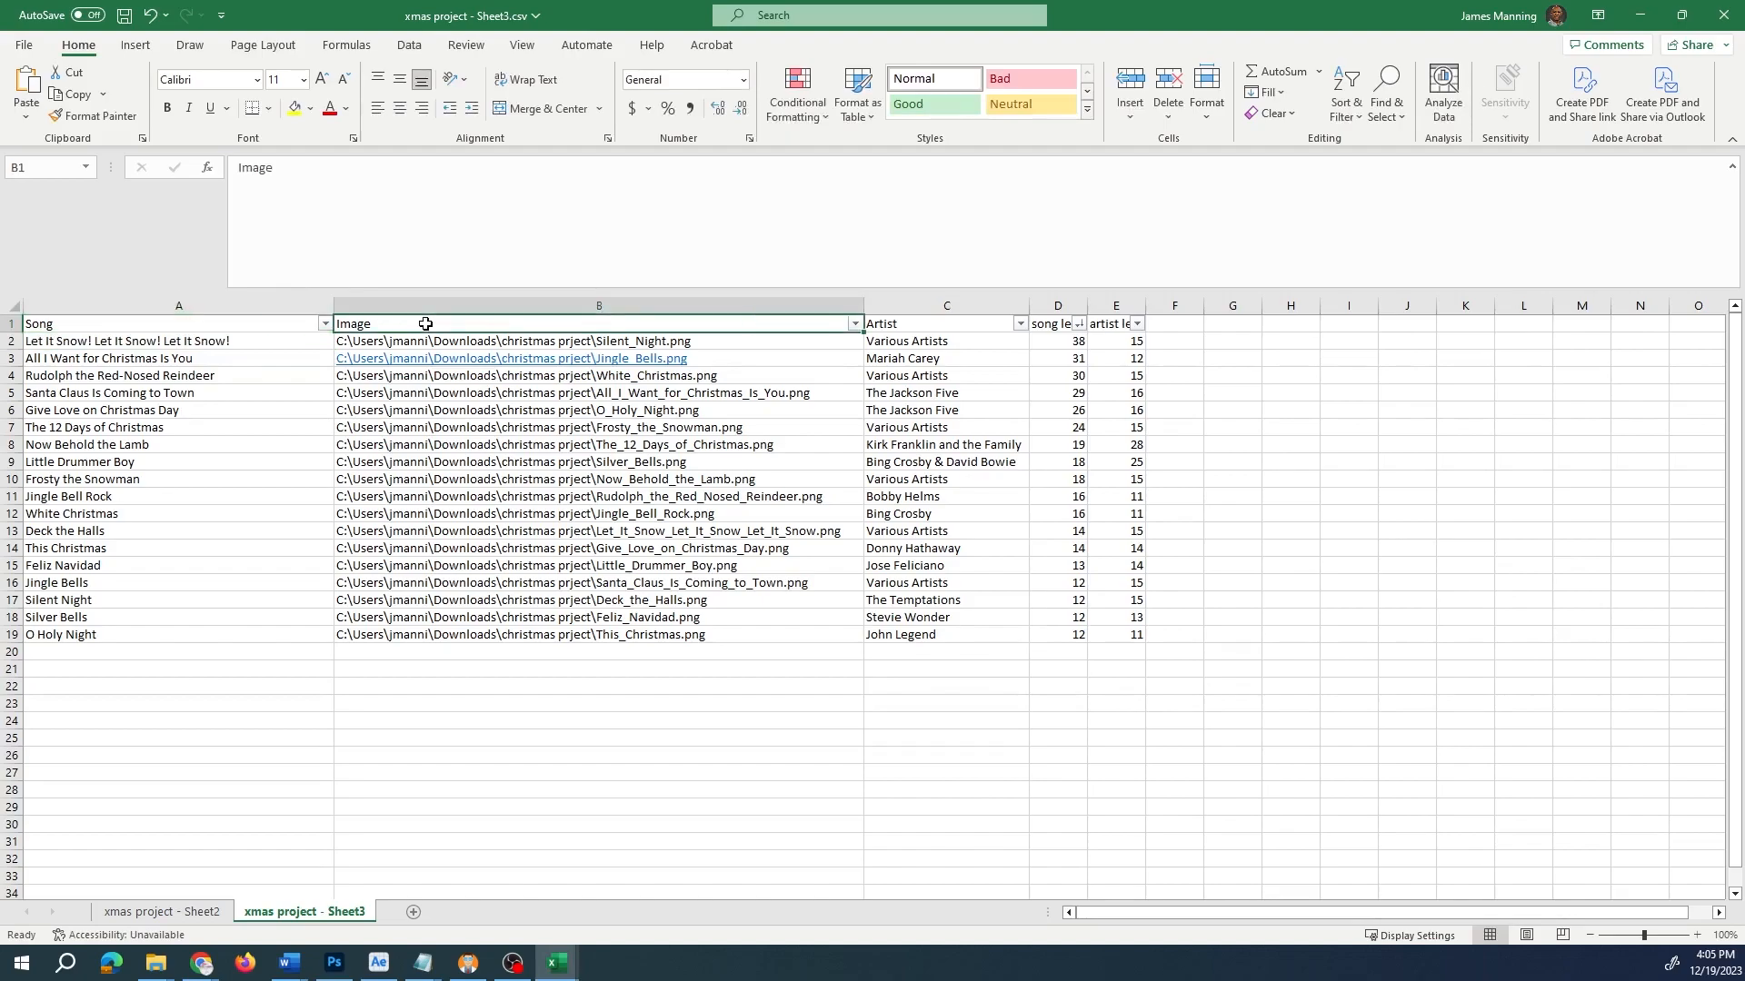
click(889, 337)
click(892, 306)
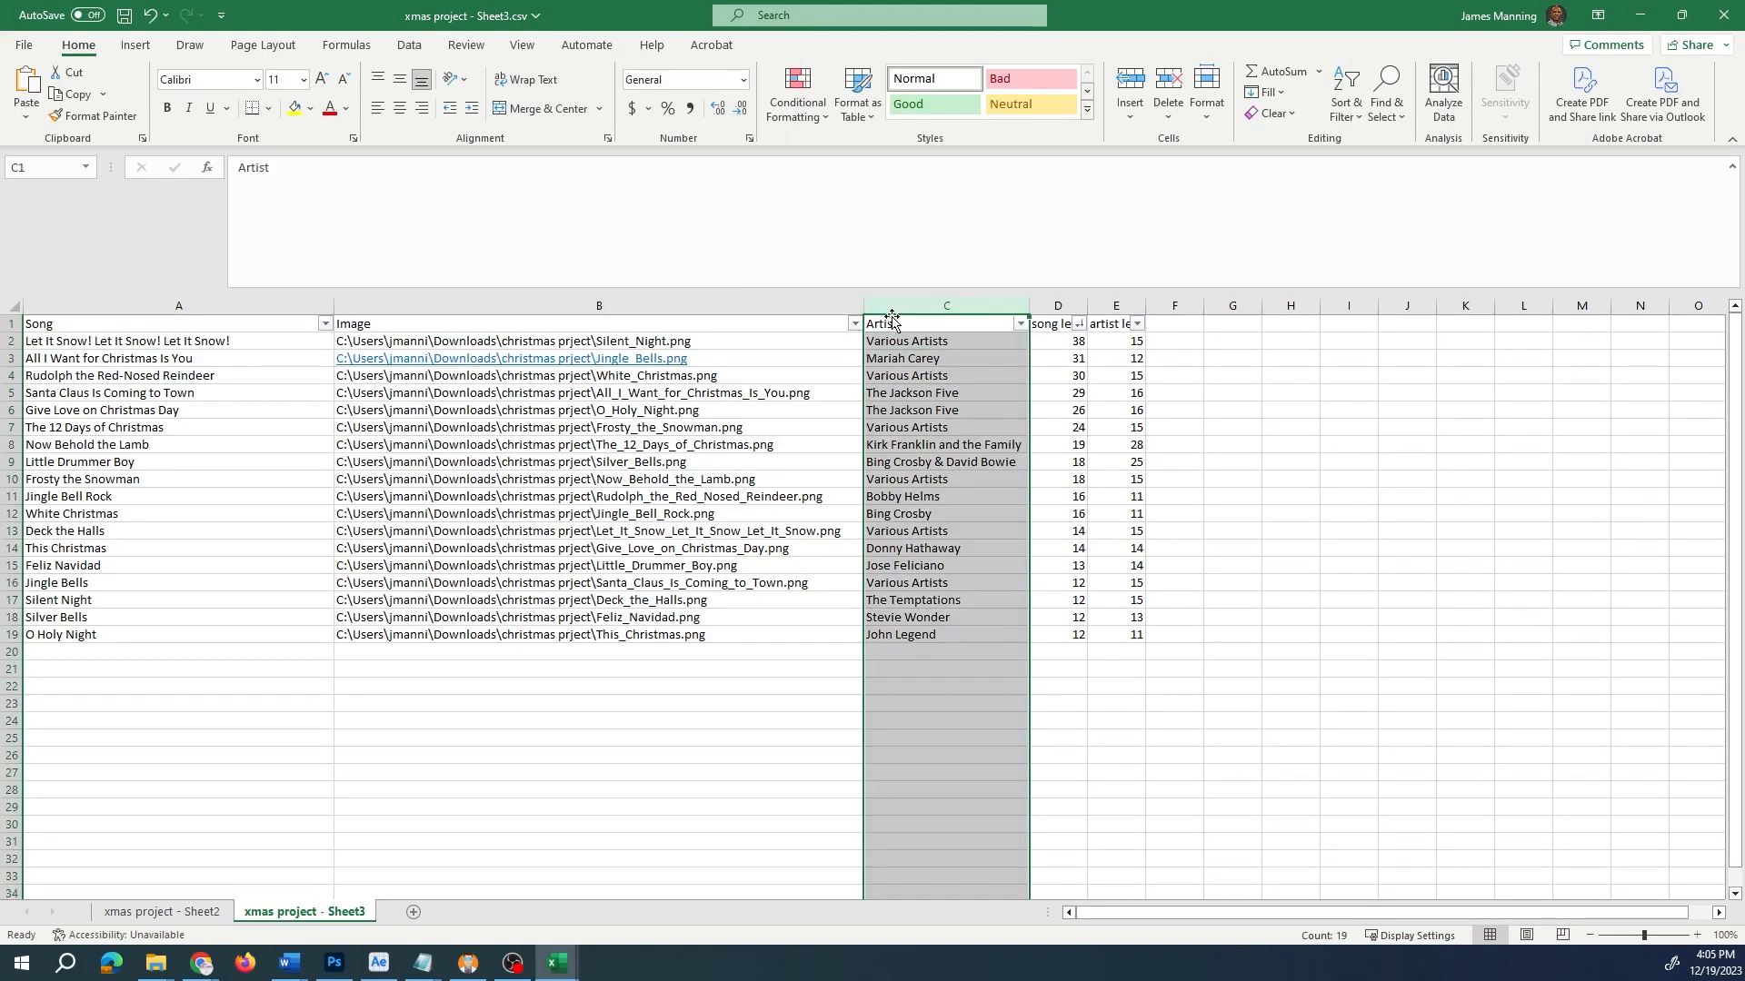
key(alt+Tab)
- Switch to Photoshop and rename the MERRY layer to Song, CHRISTMAS to Artist, and IMAGE1 to Image
double_click(1588, 561)
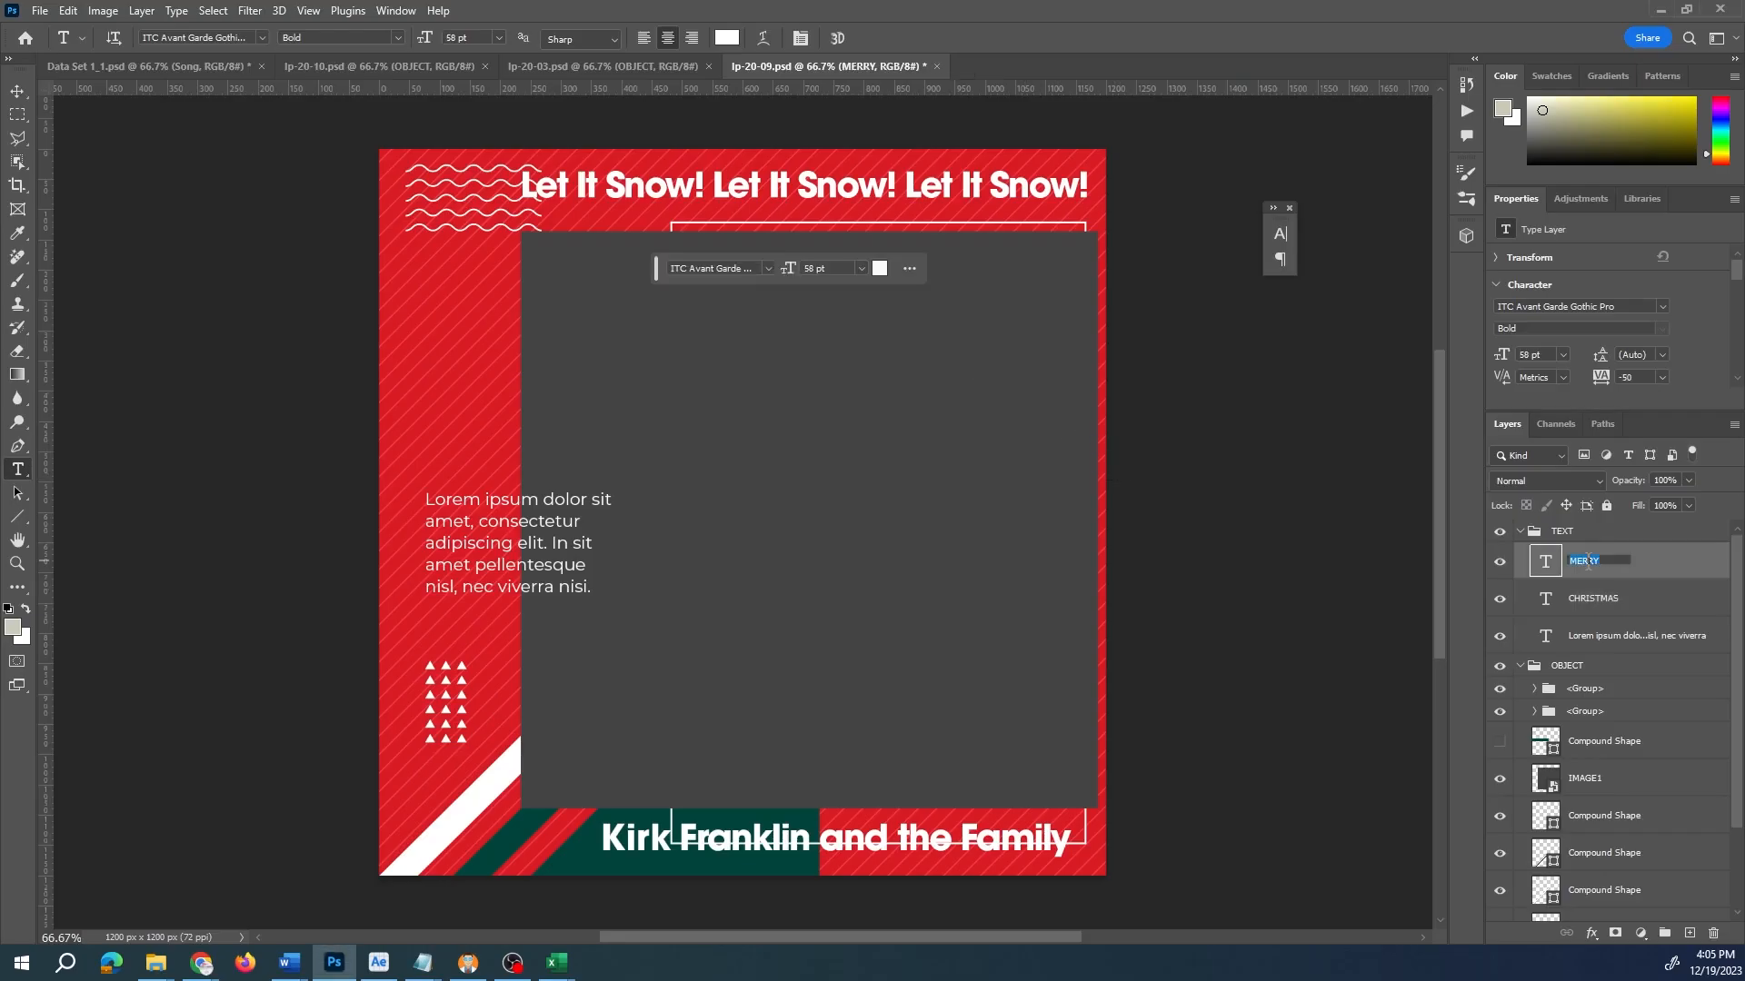
text(Song)
double_click(1596, 596)
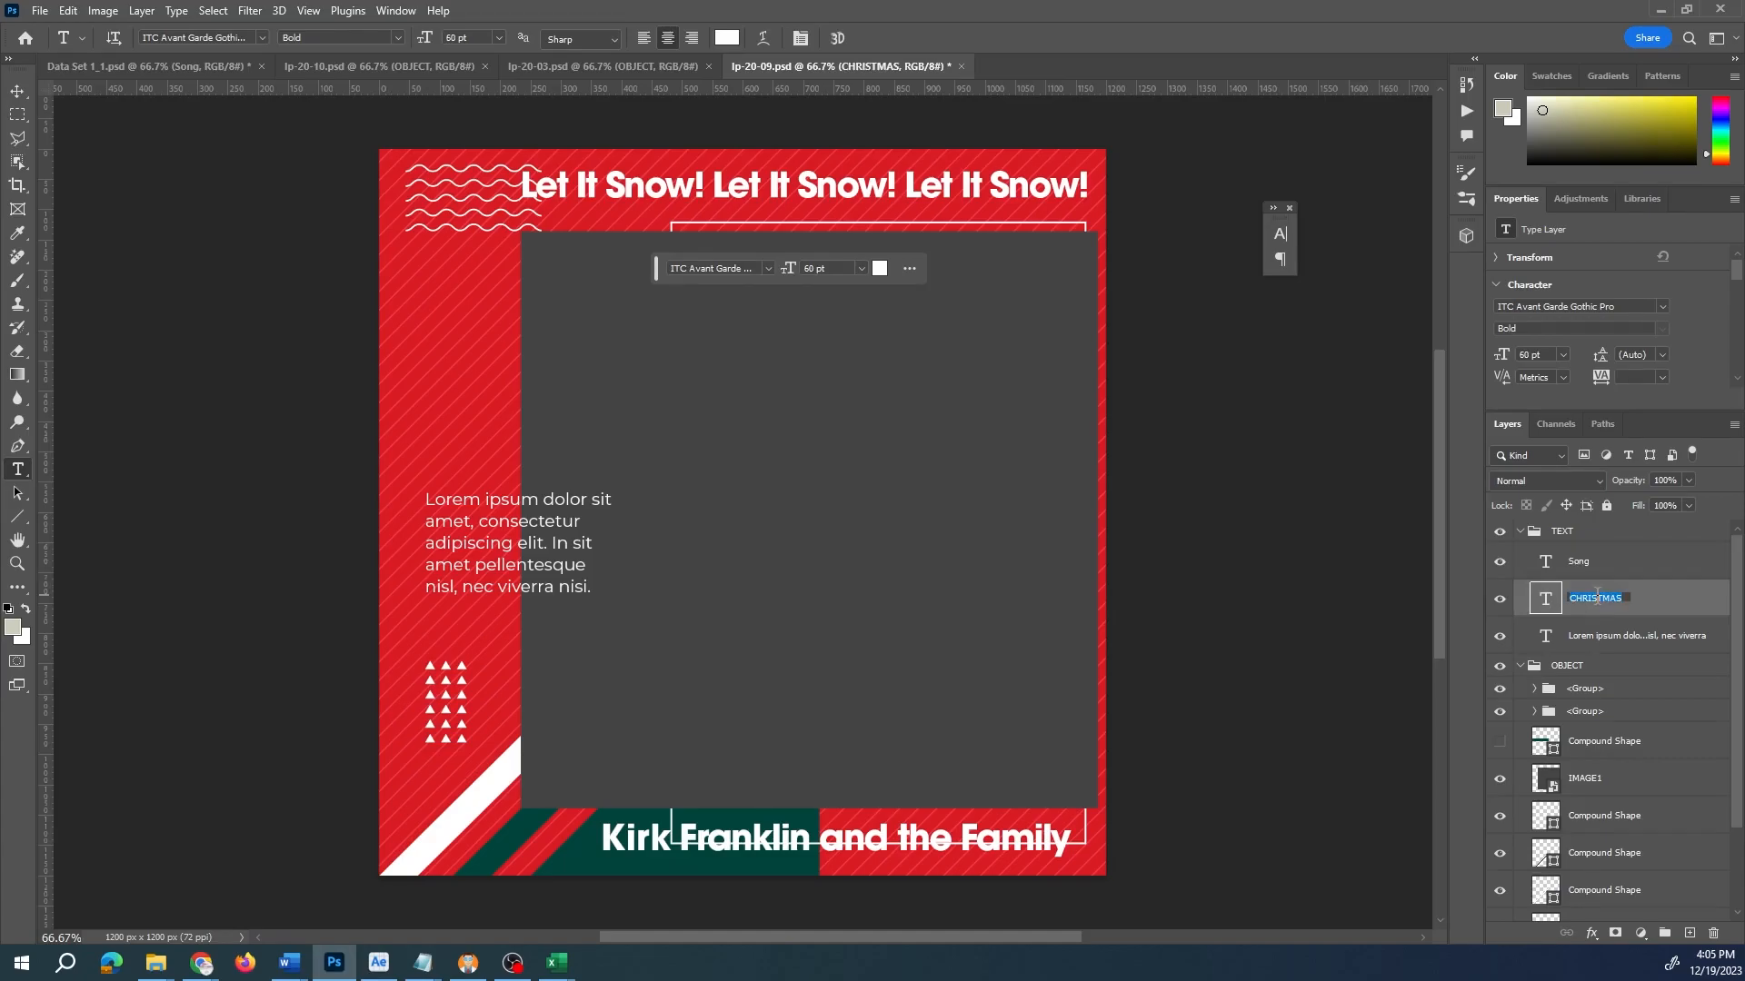
text(Artist)
double_click(1583, 778)
text(Image)
key(Return)
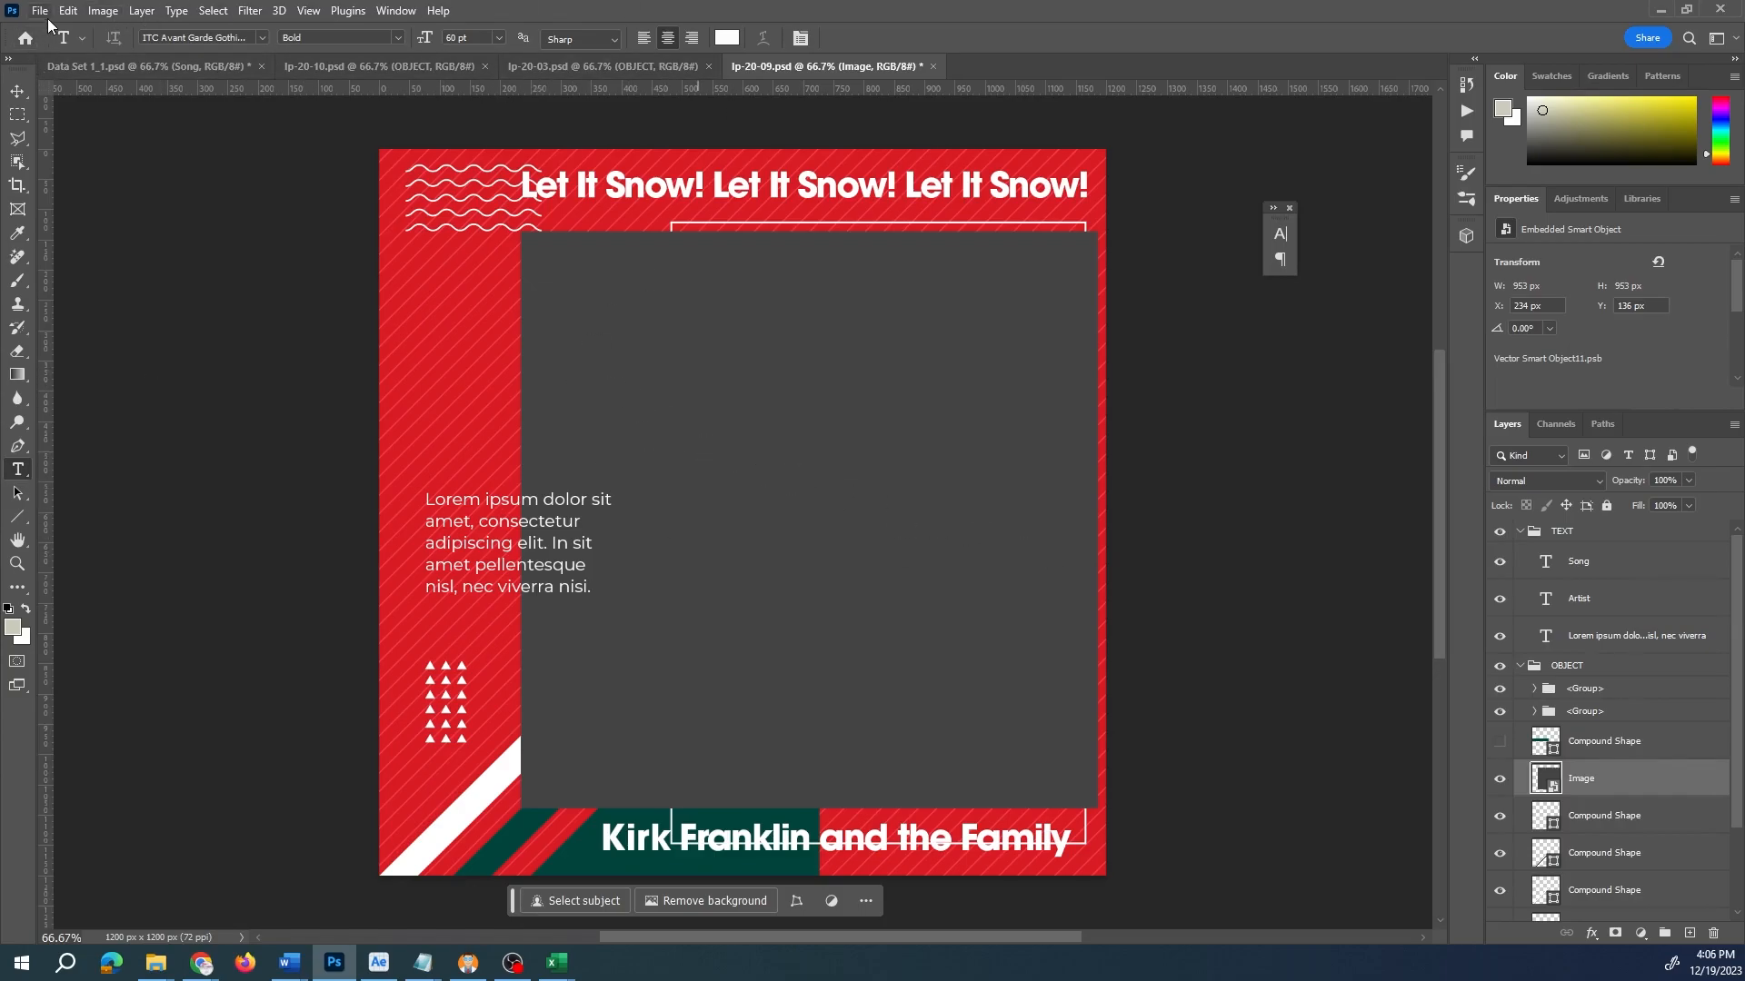
- Define a Text Replacement variable for the Song layer and name it after the matching CSV column
click(101, 11)
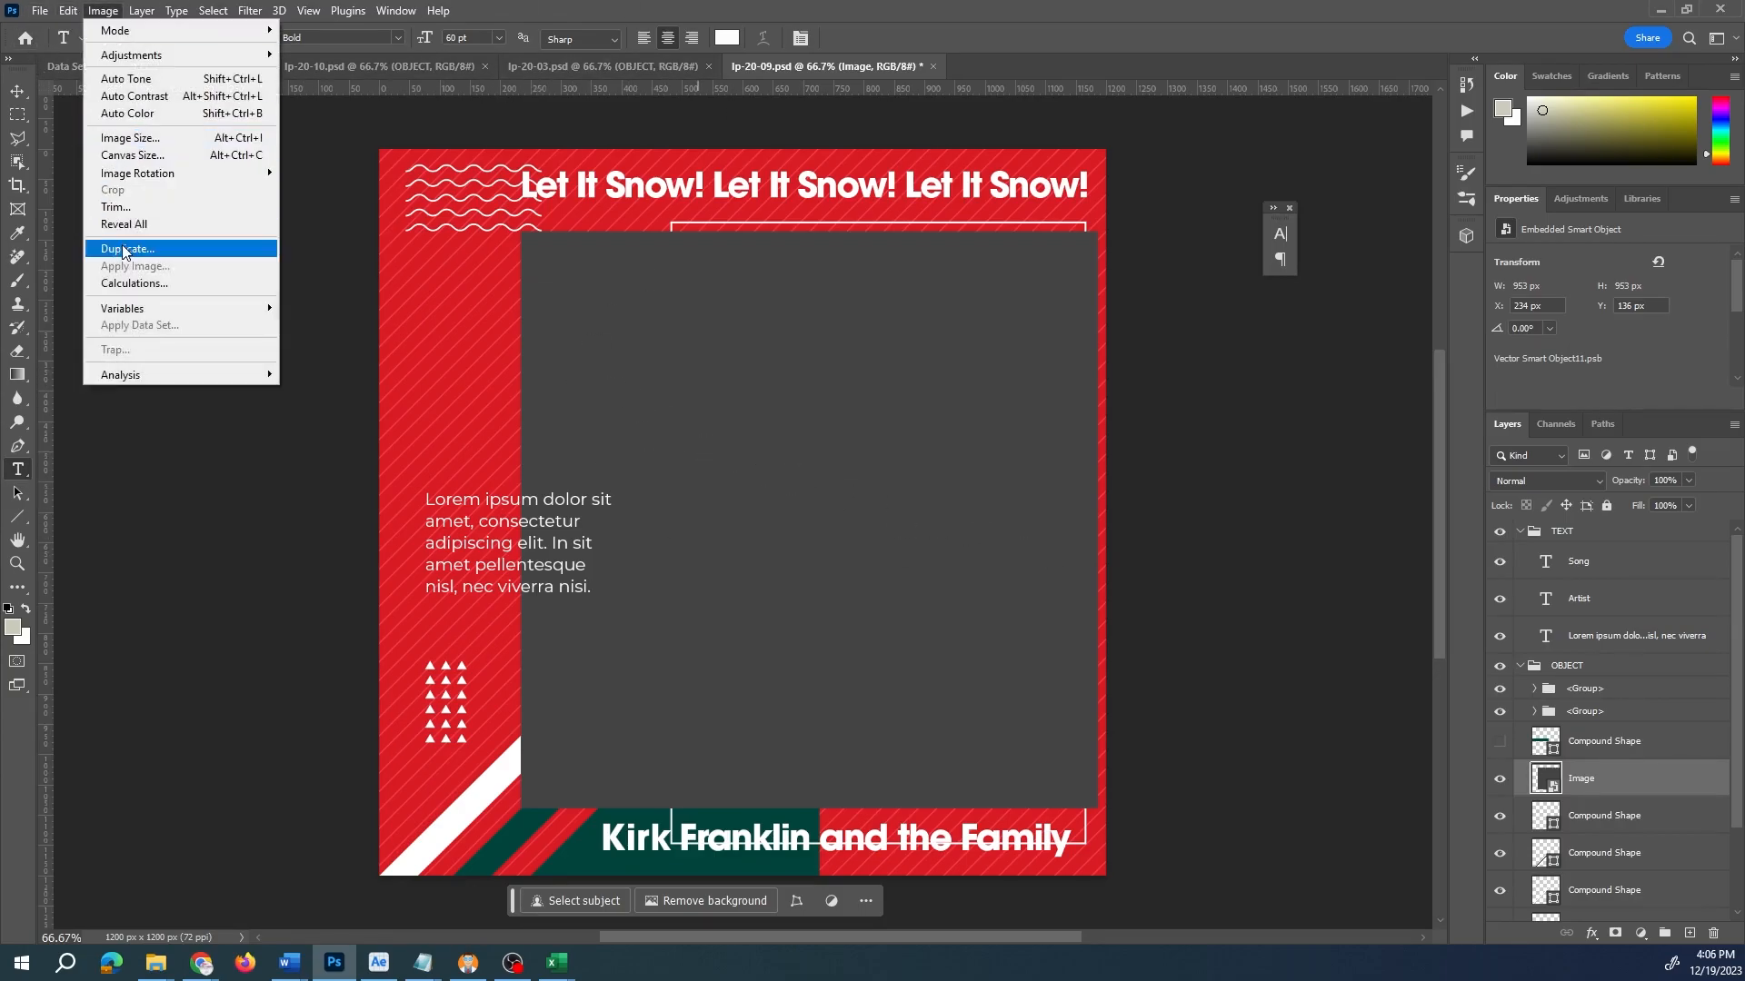
mouse_move(132, 311)
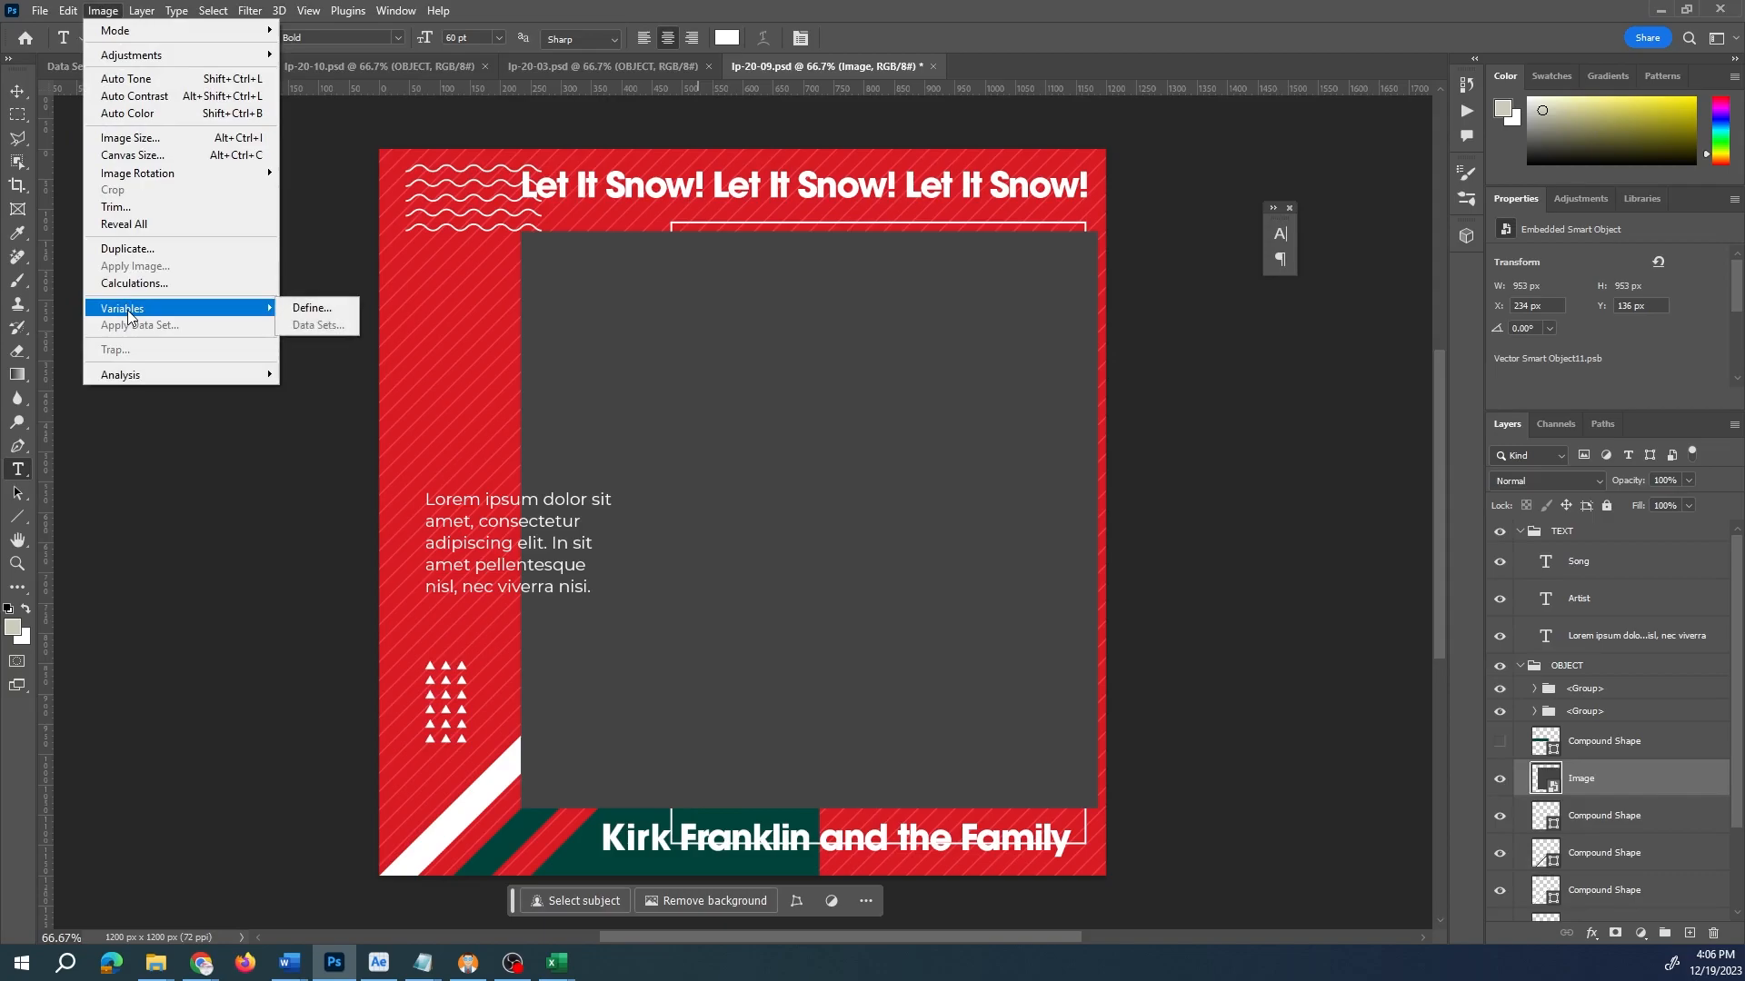
click(295, 311)
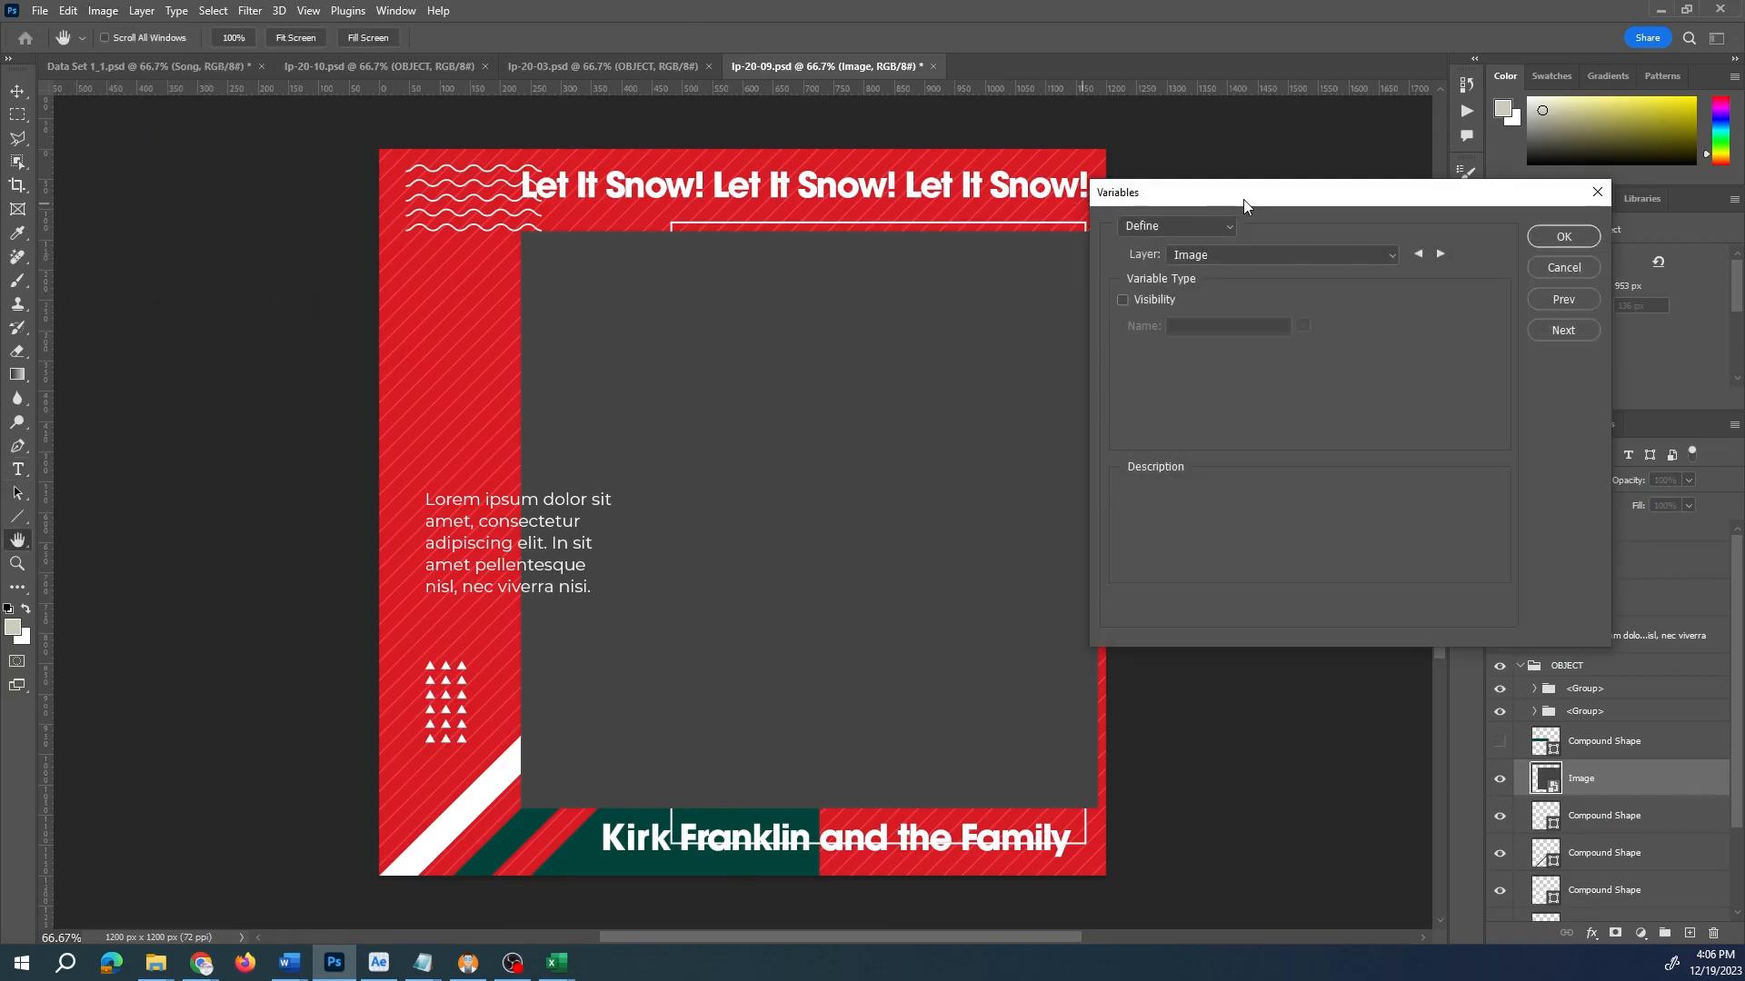
drag(1243, 199, 721, 204)
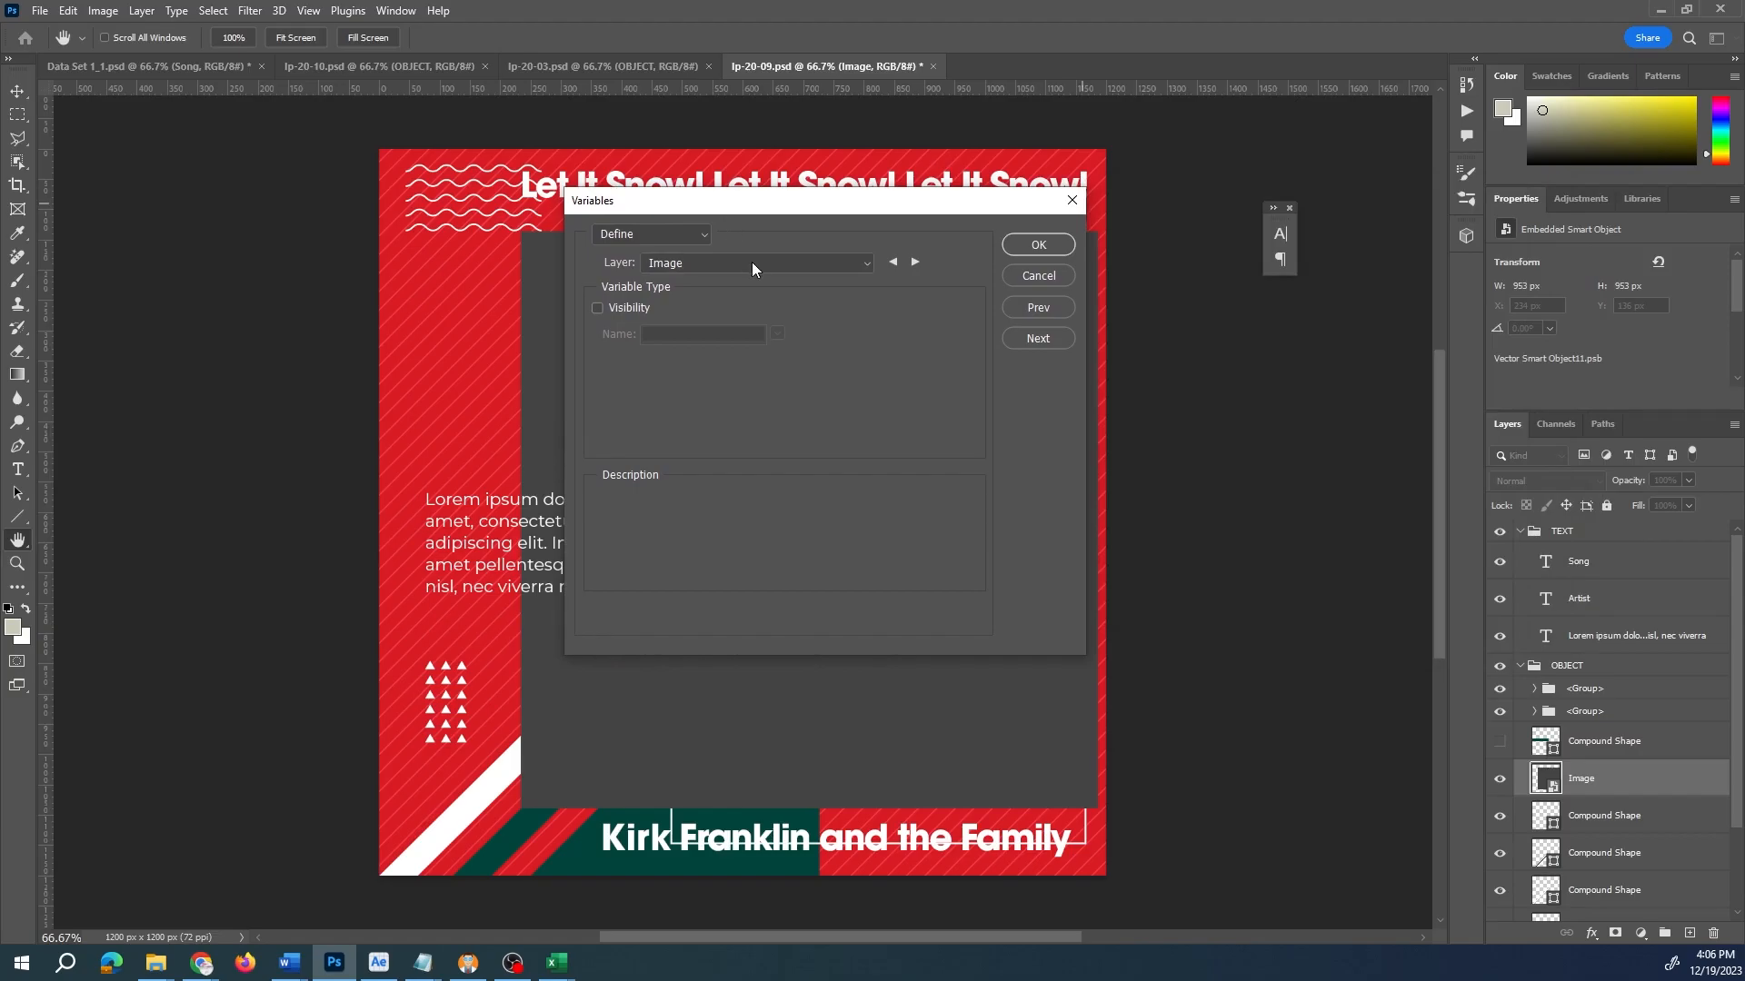
click(669, 262)
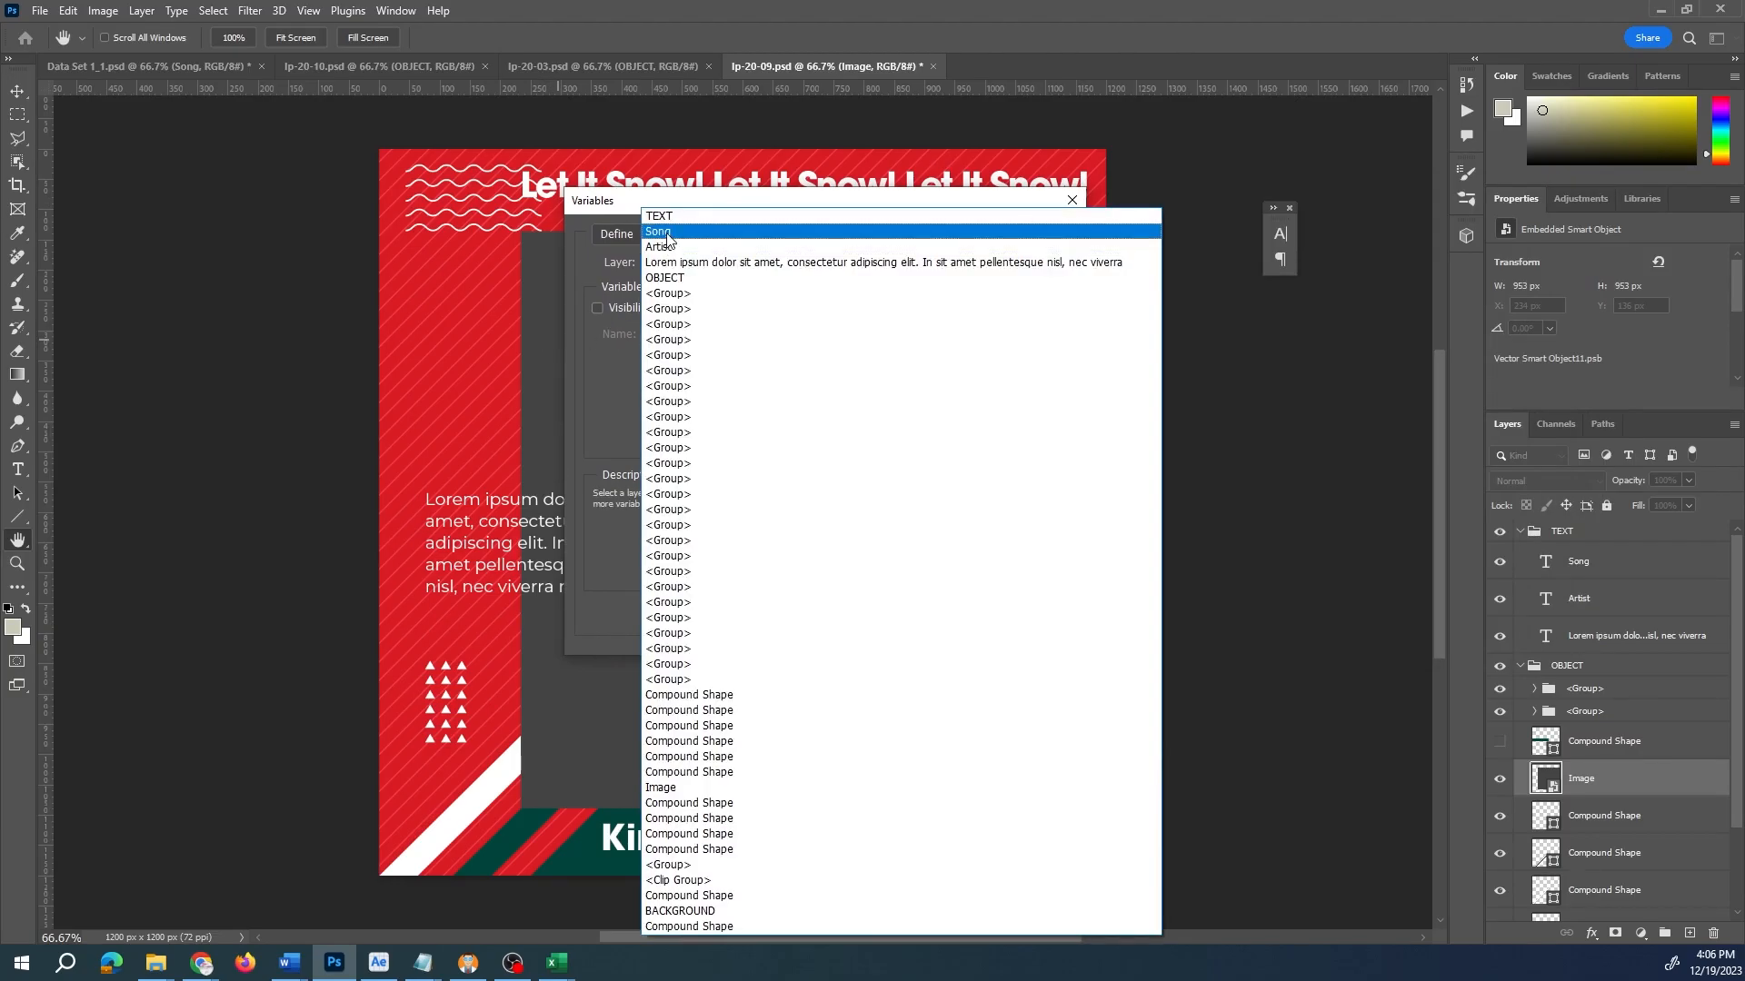
click(667, 234)
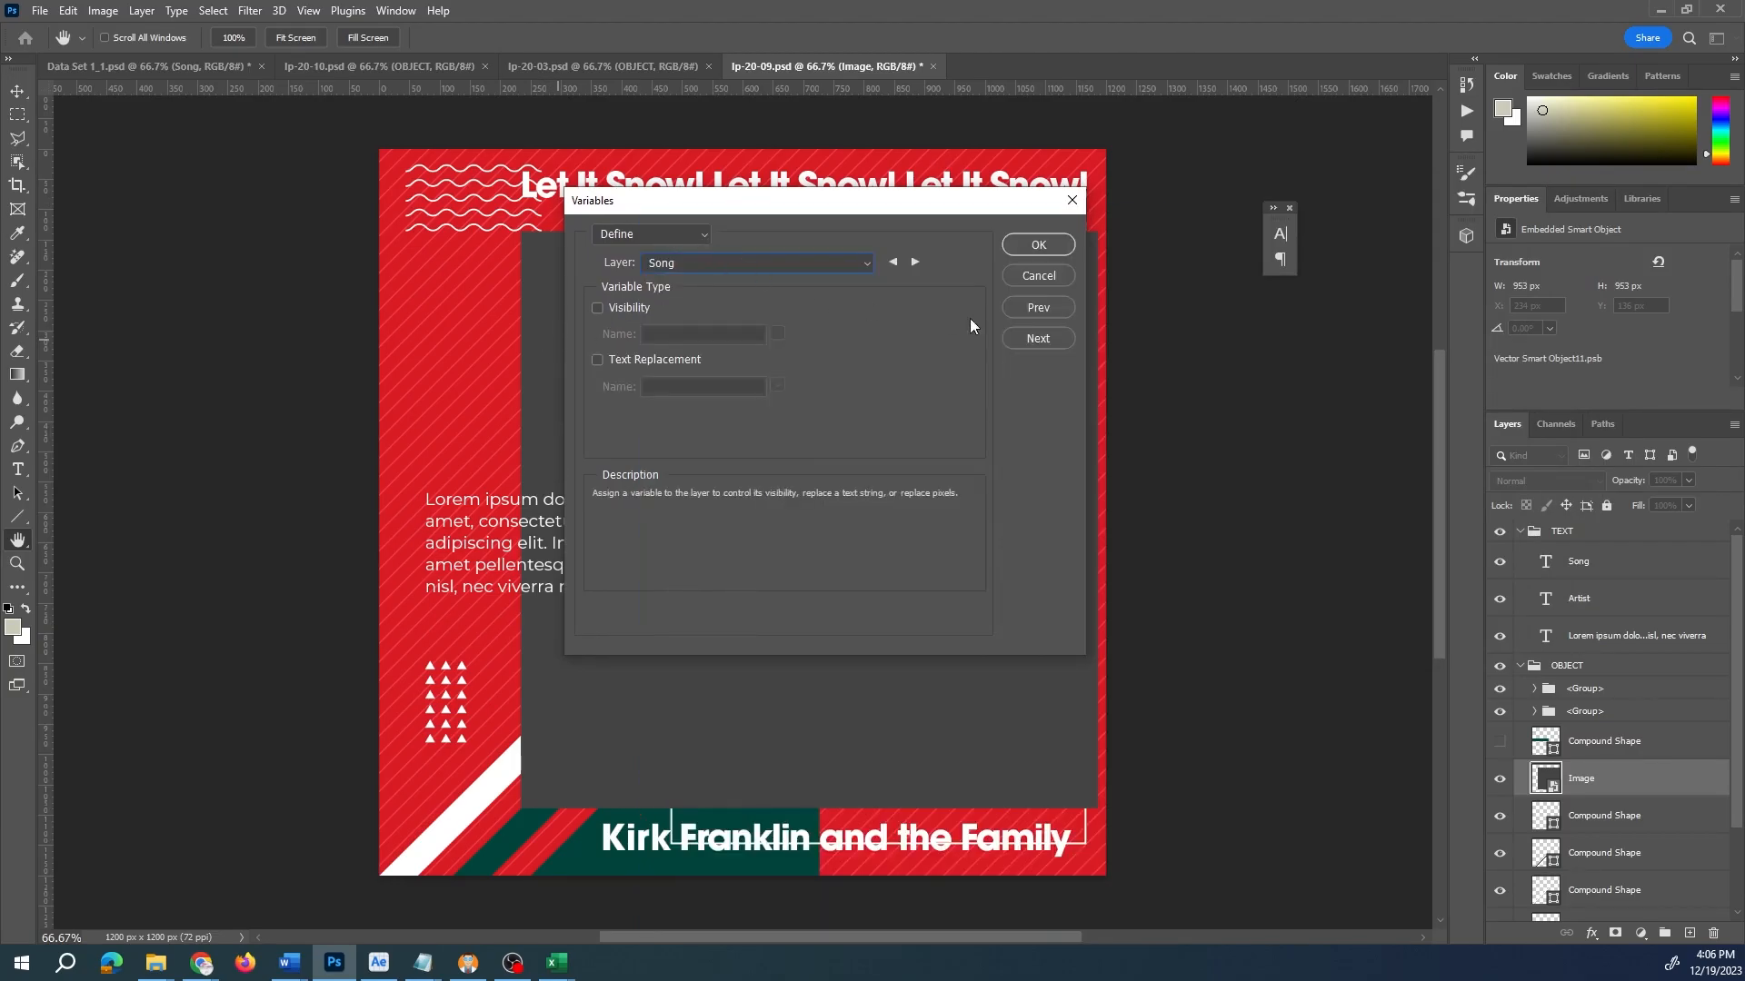
click(597, 360)
double_click(716, 386)
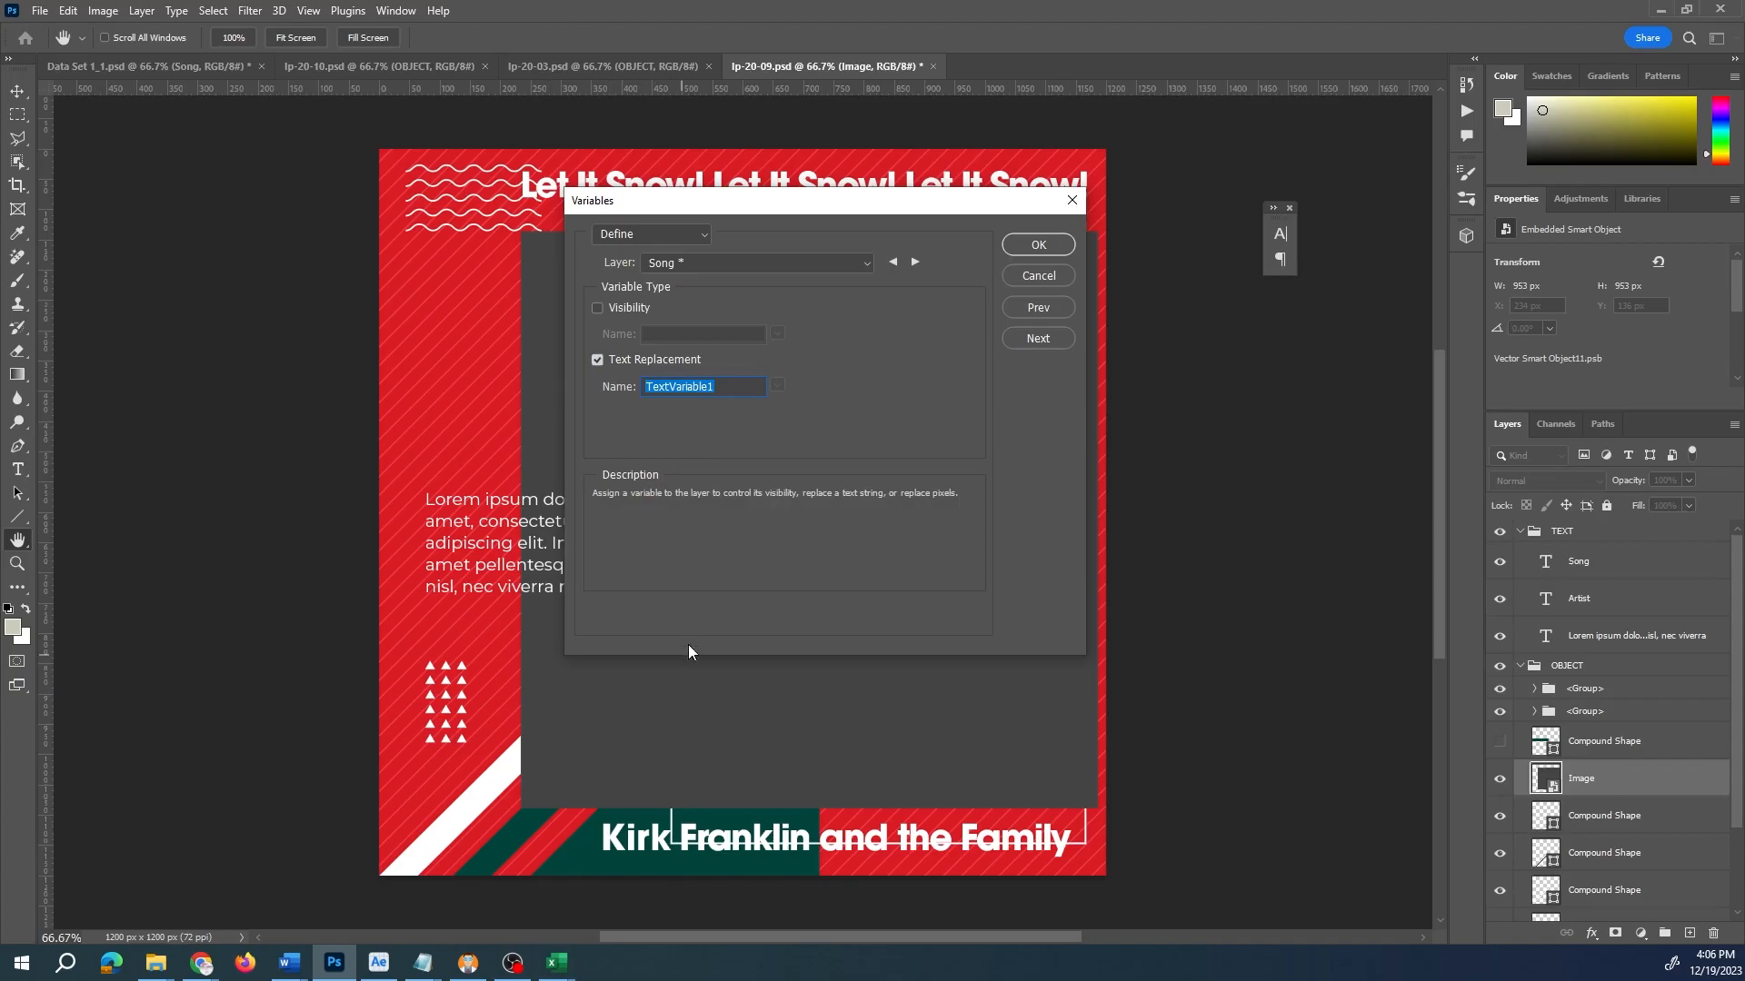
text(SO)
- Define a Text Replacement variable for the Artist layer and name it Artist
click(721, 262)
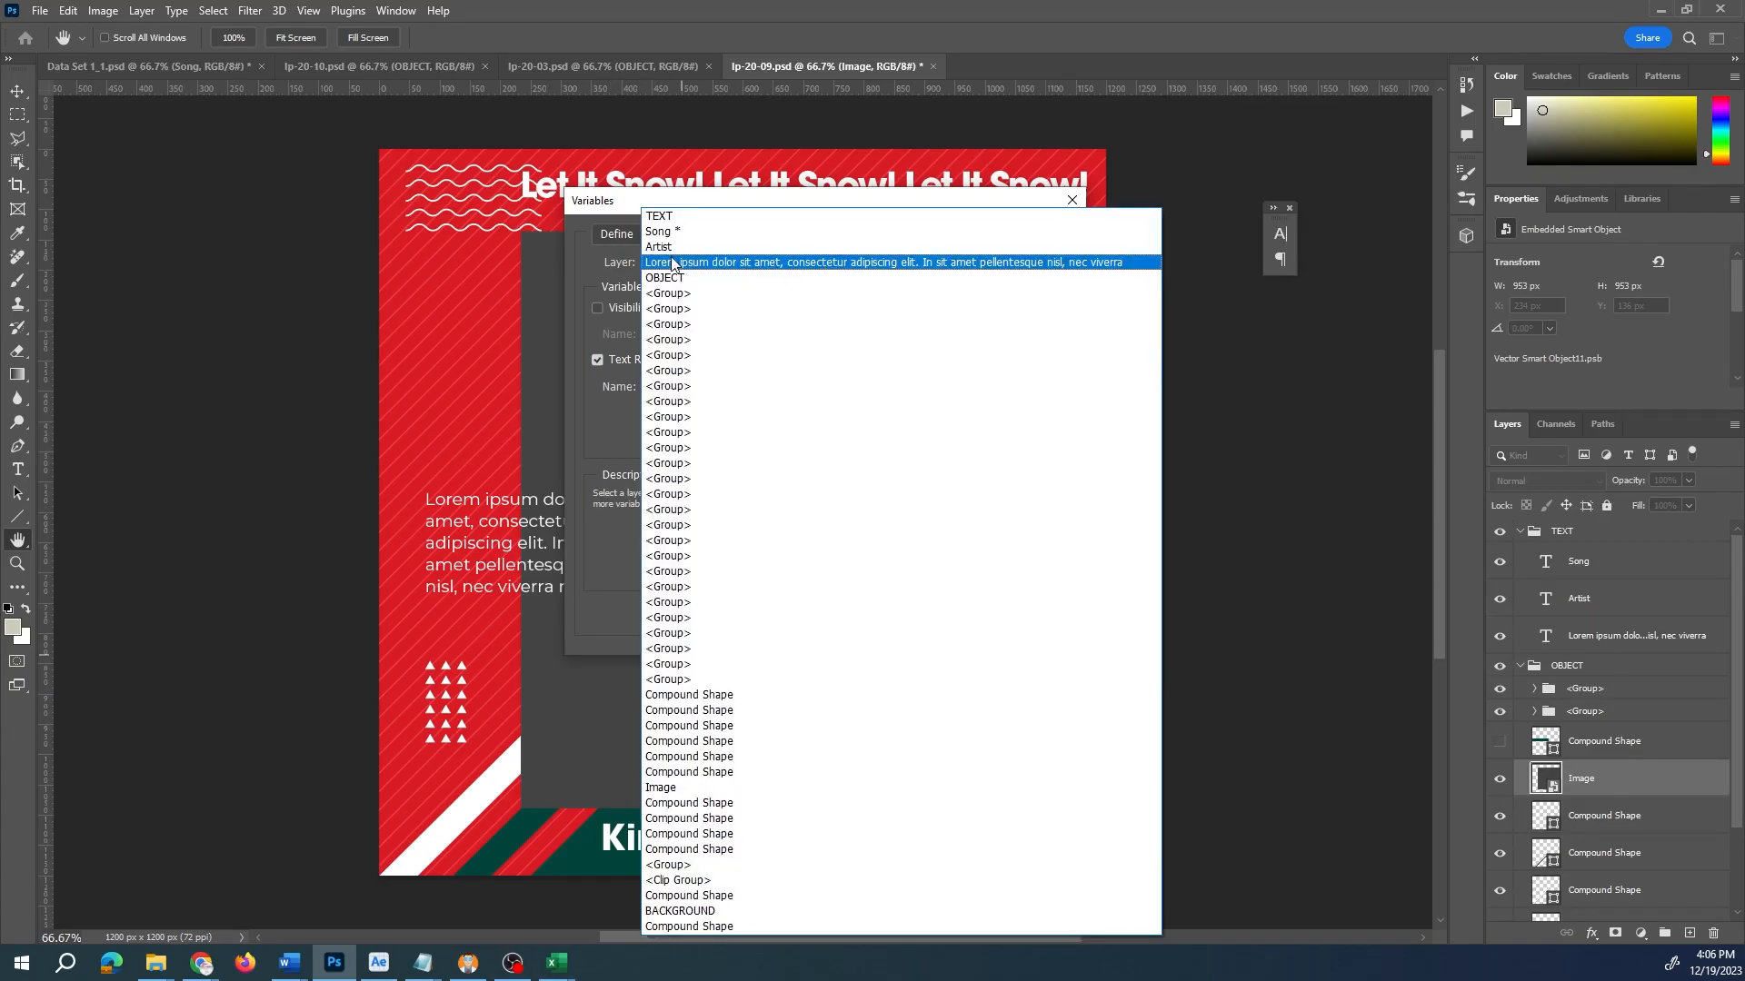
click(666, 249)
click(597, 360)
text(A)
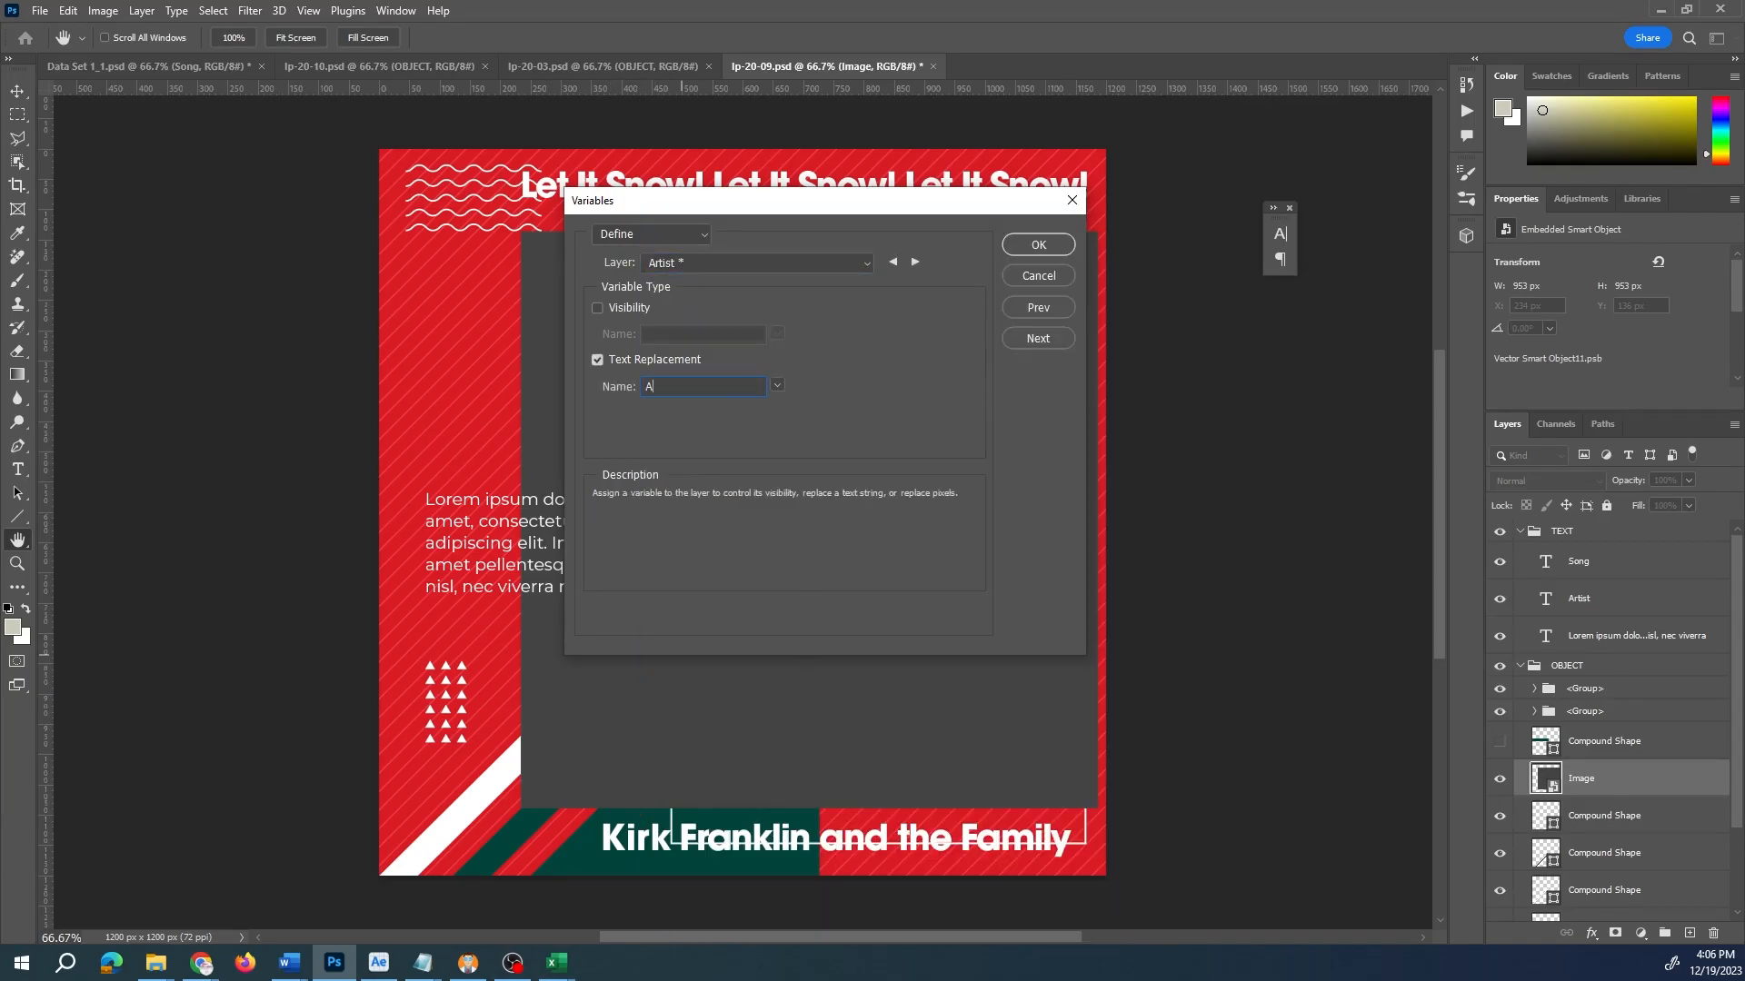
text(rtist)
- Check the variable types offered for the Image layer, confirm the text variables, and rasterize the Image smart object
click(756, 263)
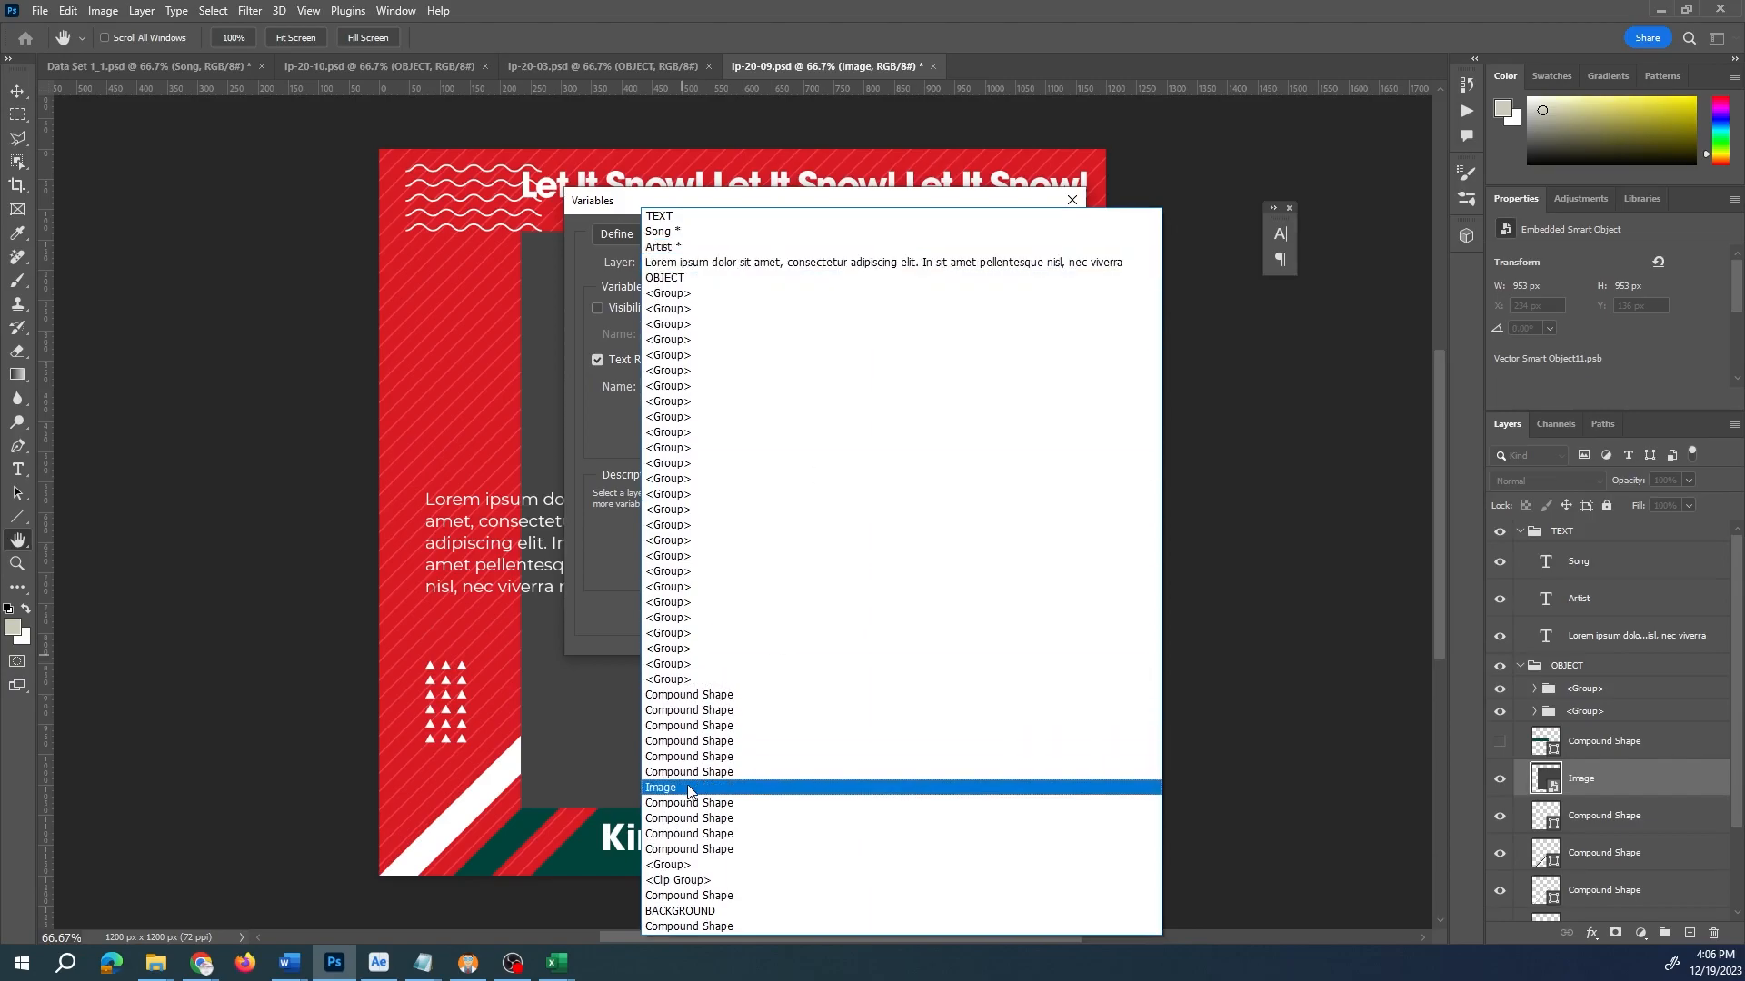
click(809, 787)
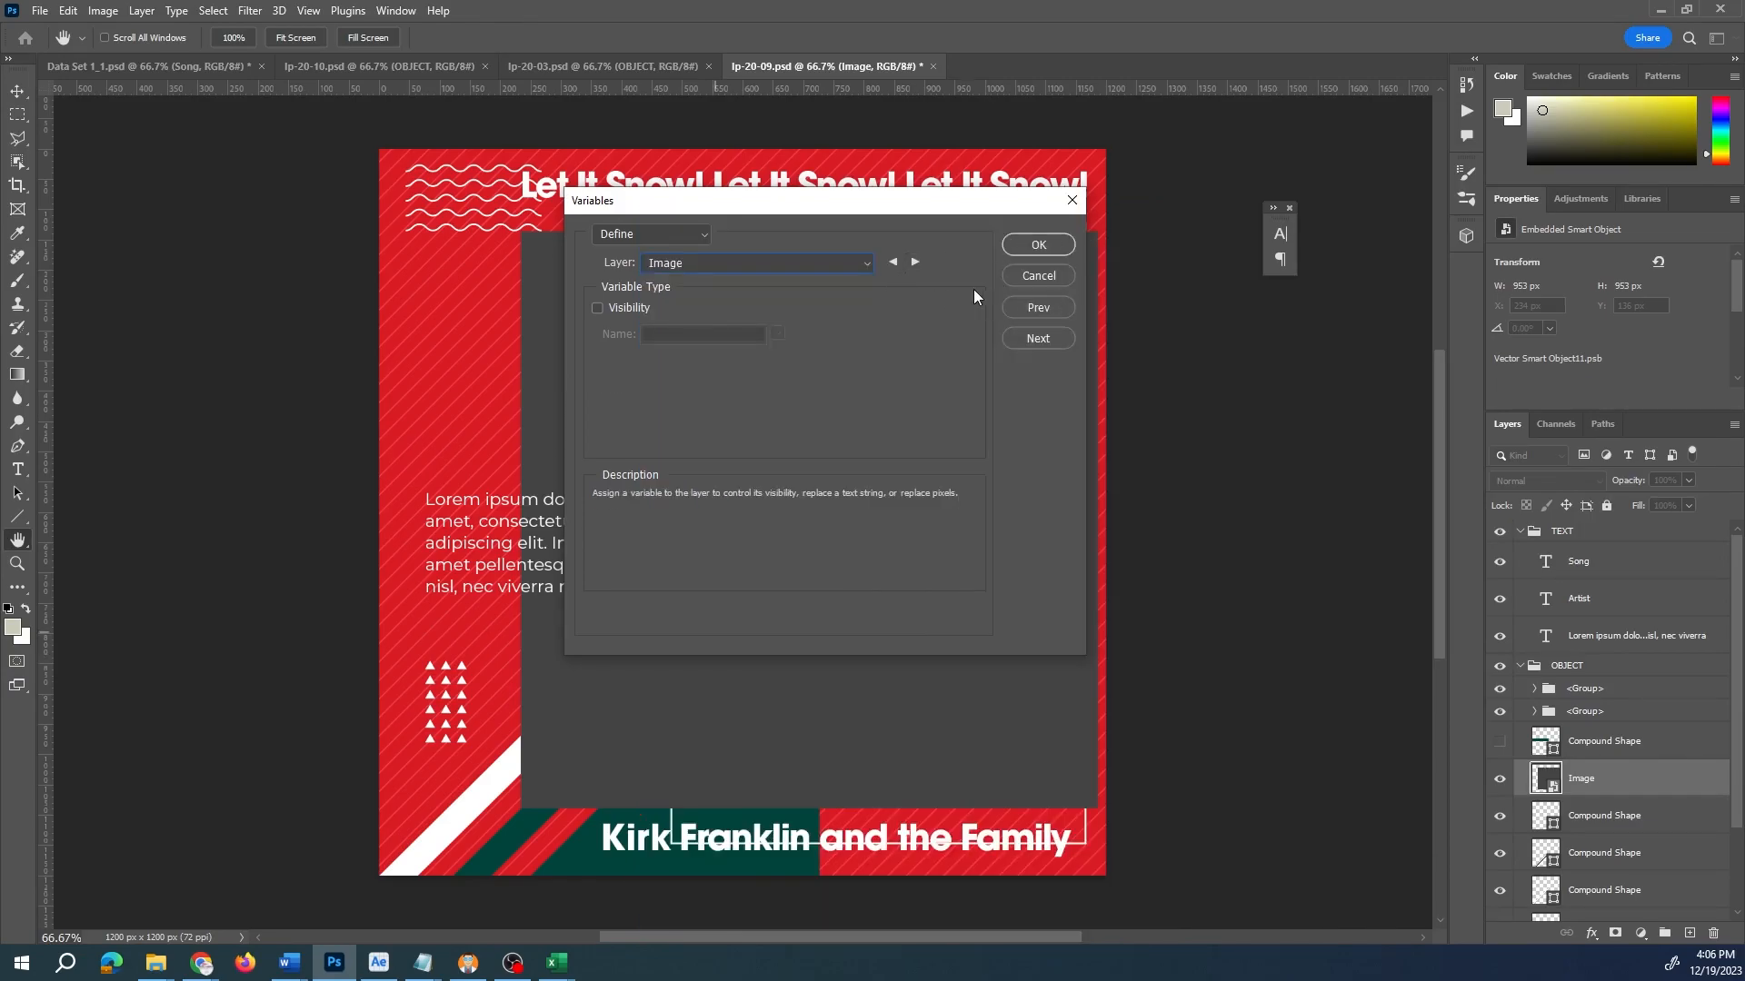
click(1038, 244)
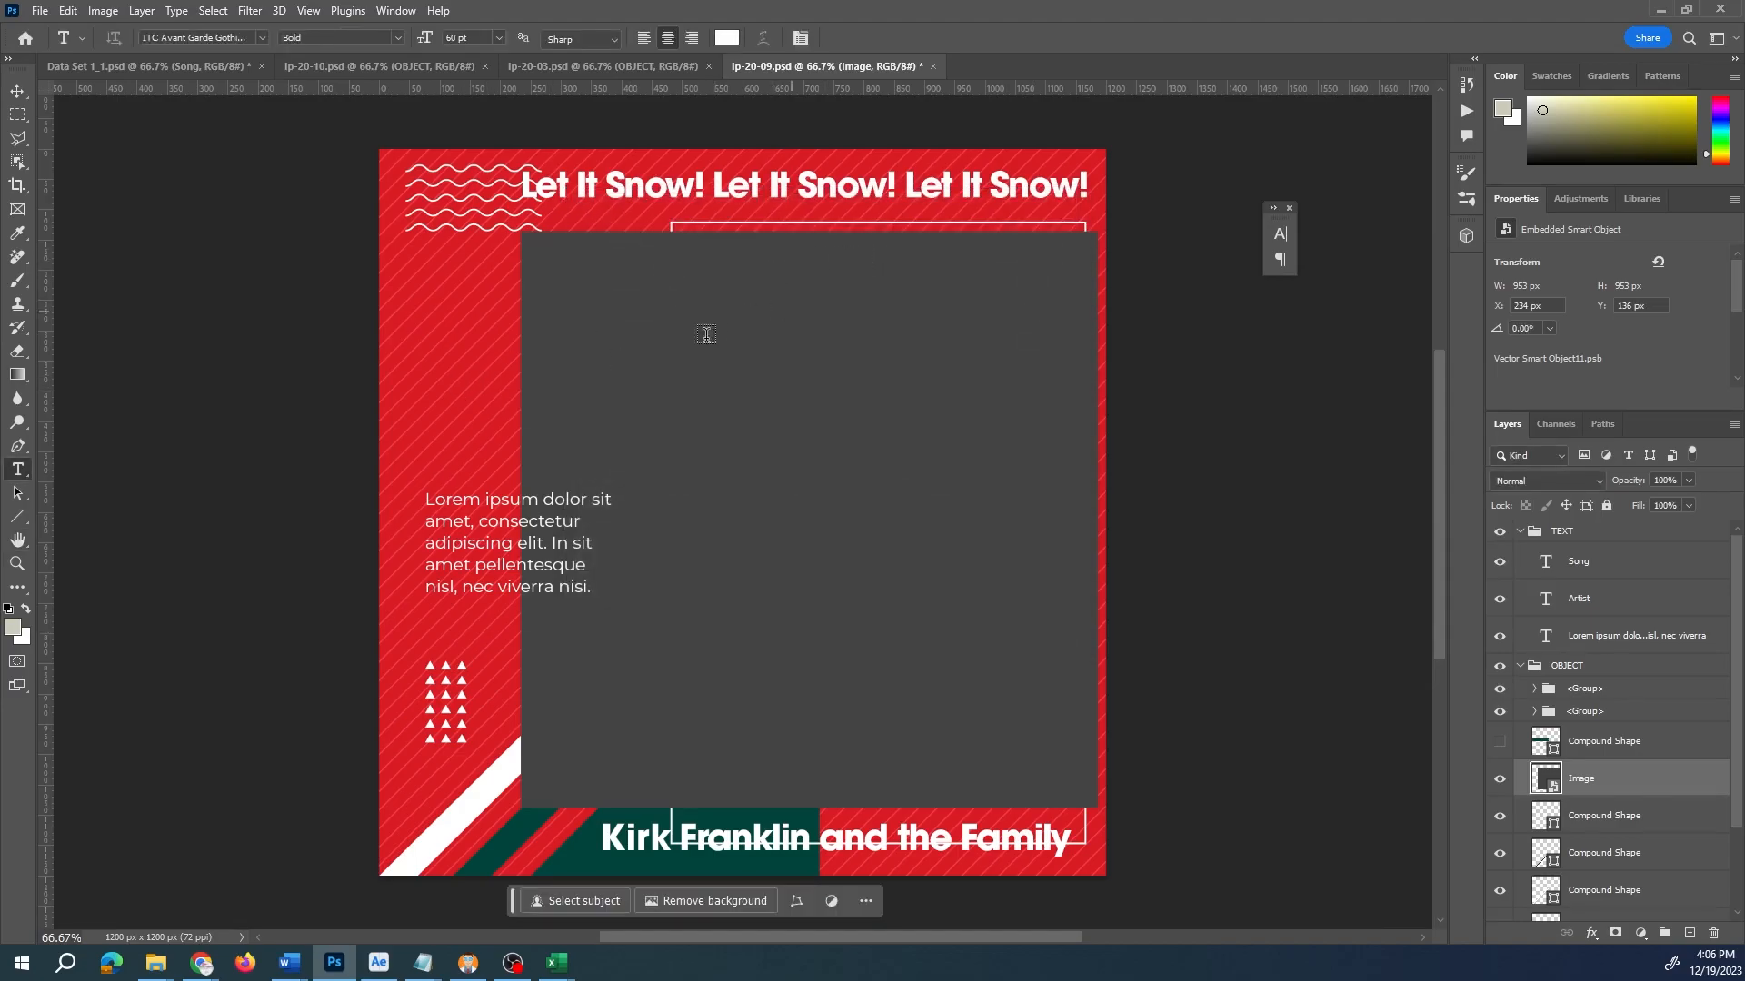
right_click(1582, 777)
click(1457, 559)
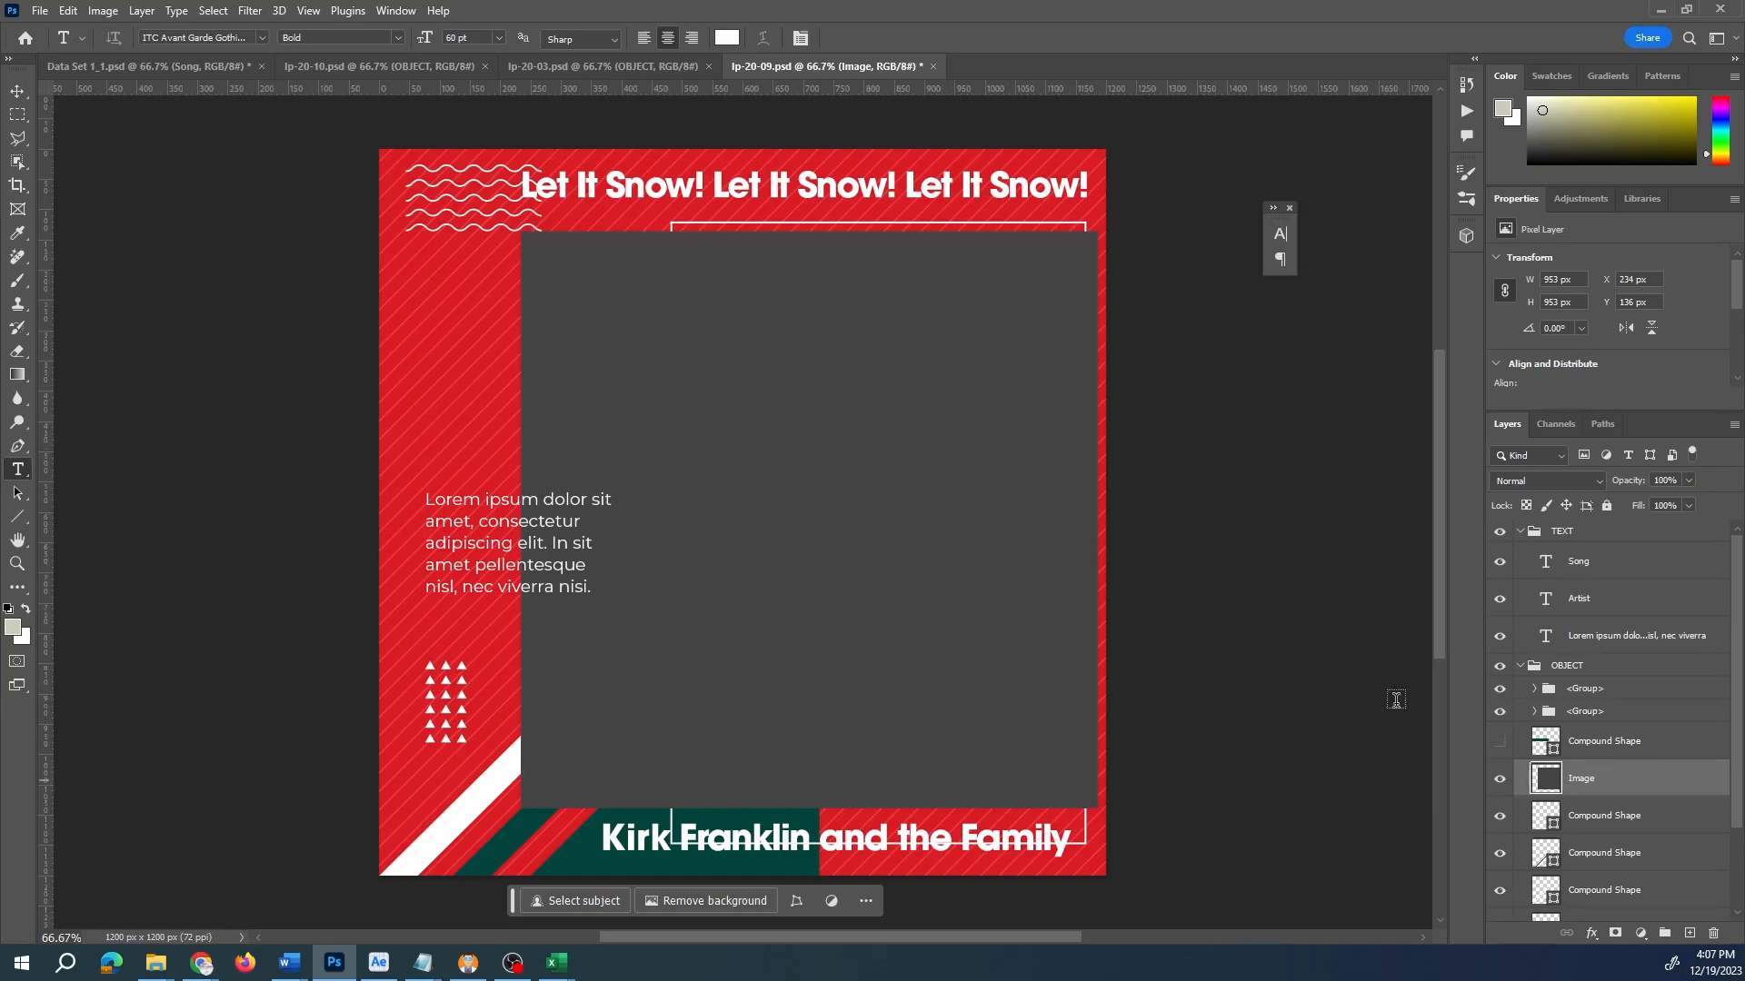
- Define a Pixel Replacement variable named Image for the Image layer, try the Fill method, and return to Fit
click(102, 10)
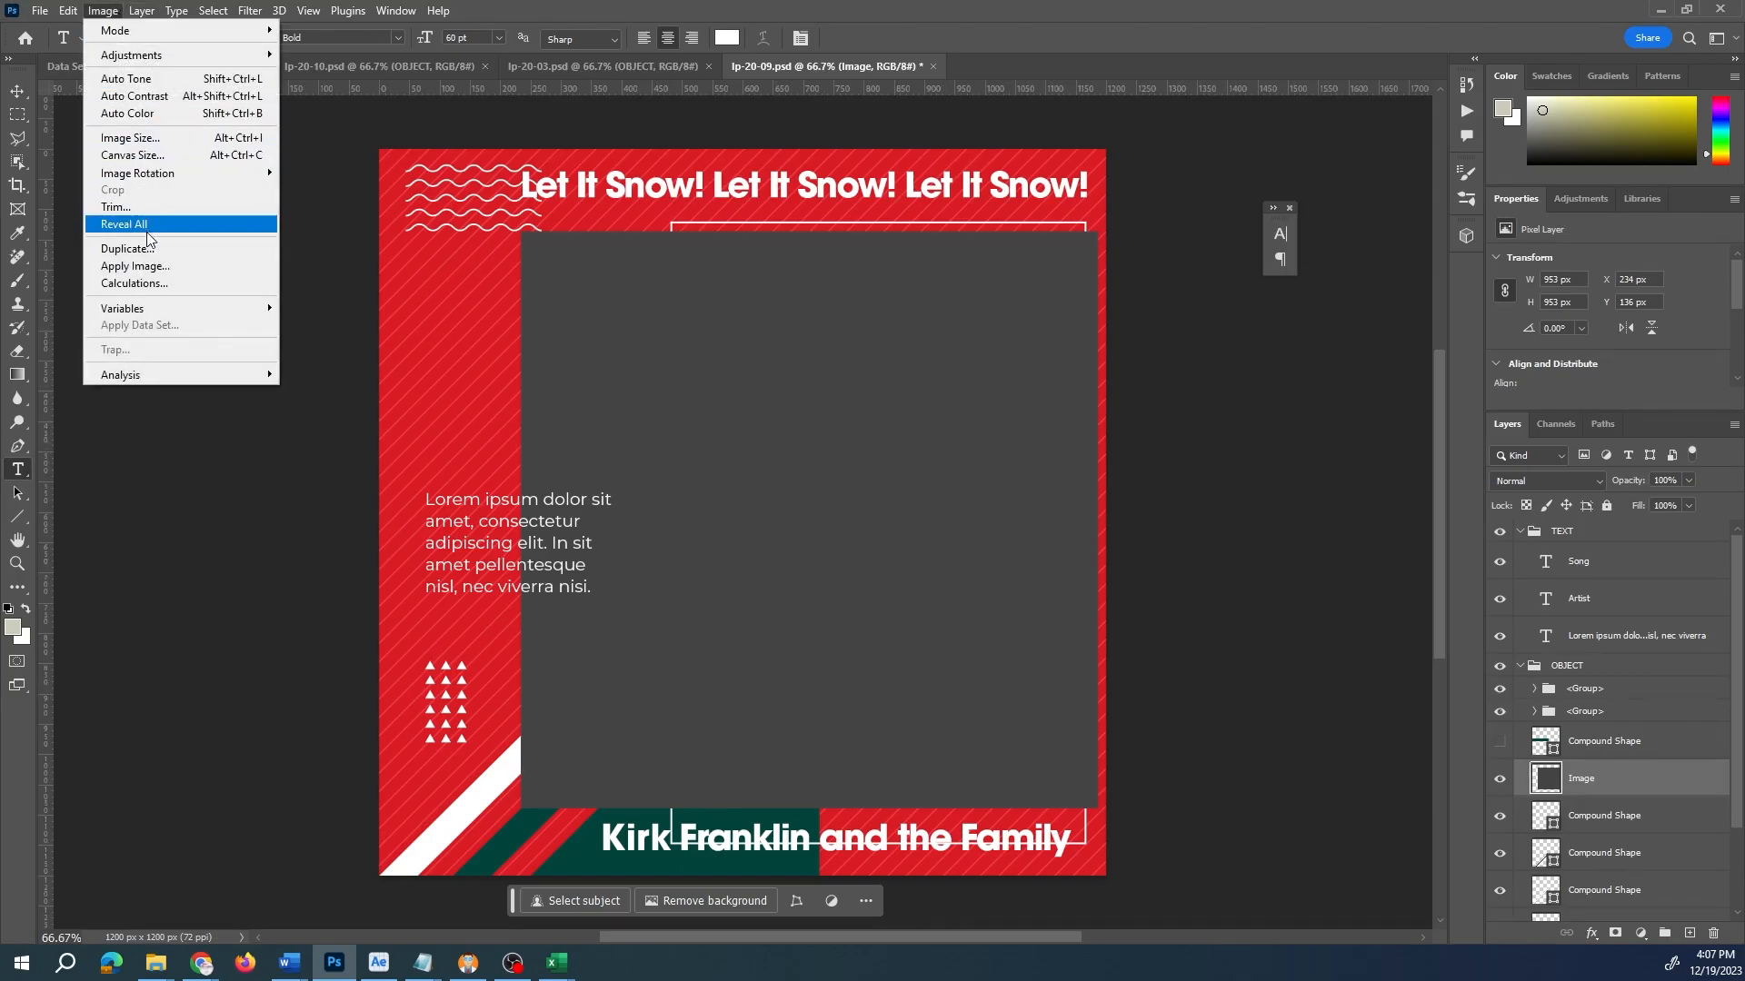
mouse_move(152, 309)
click(308, 307)
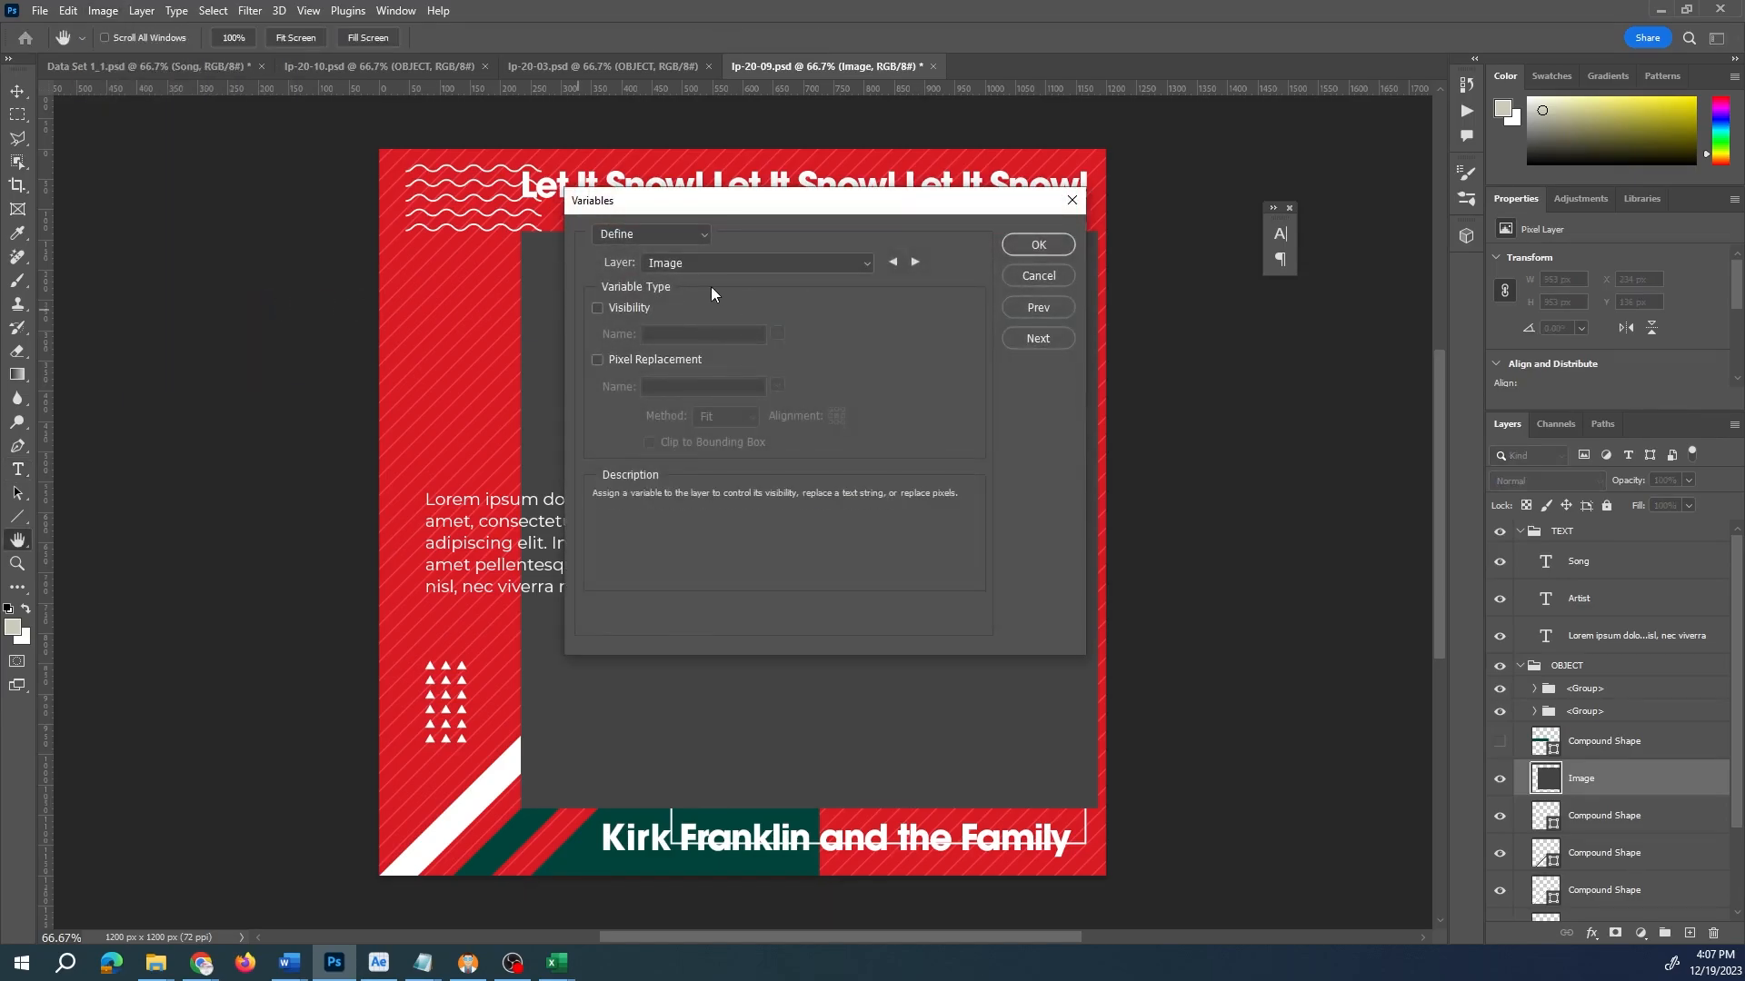
click(597, 360)
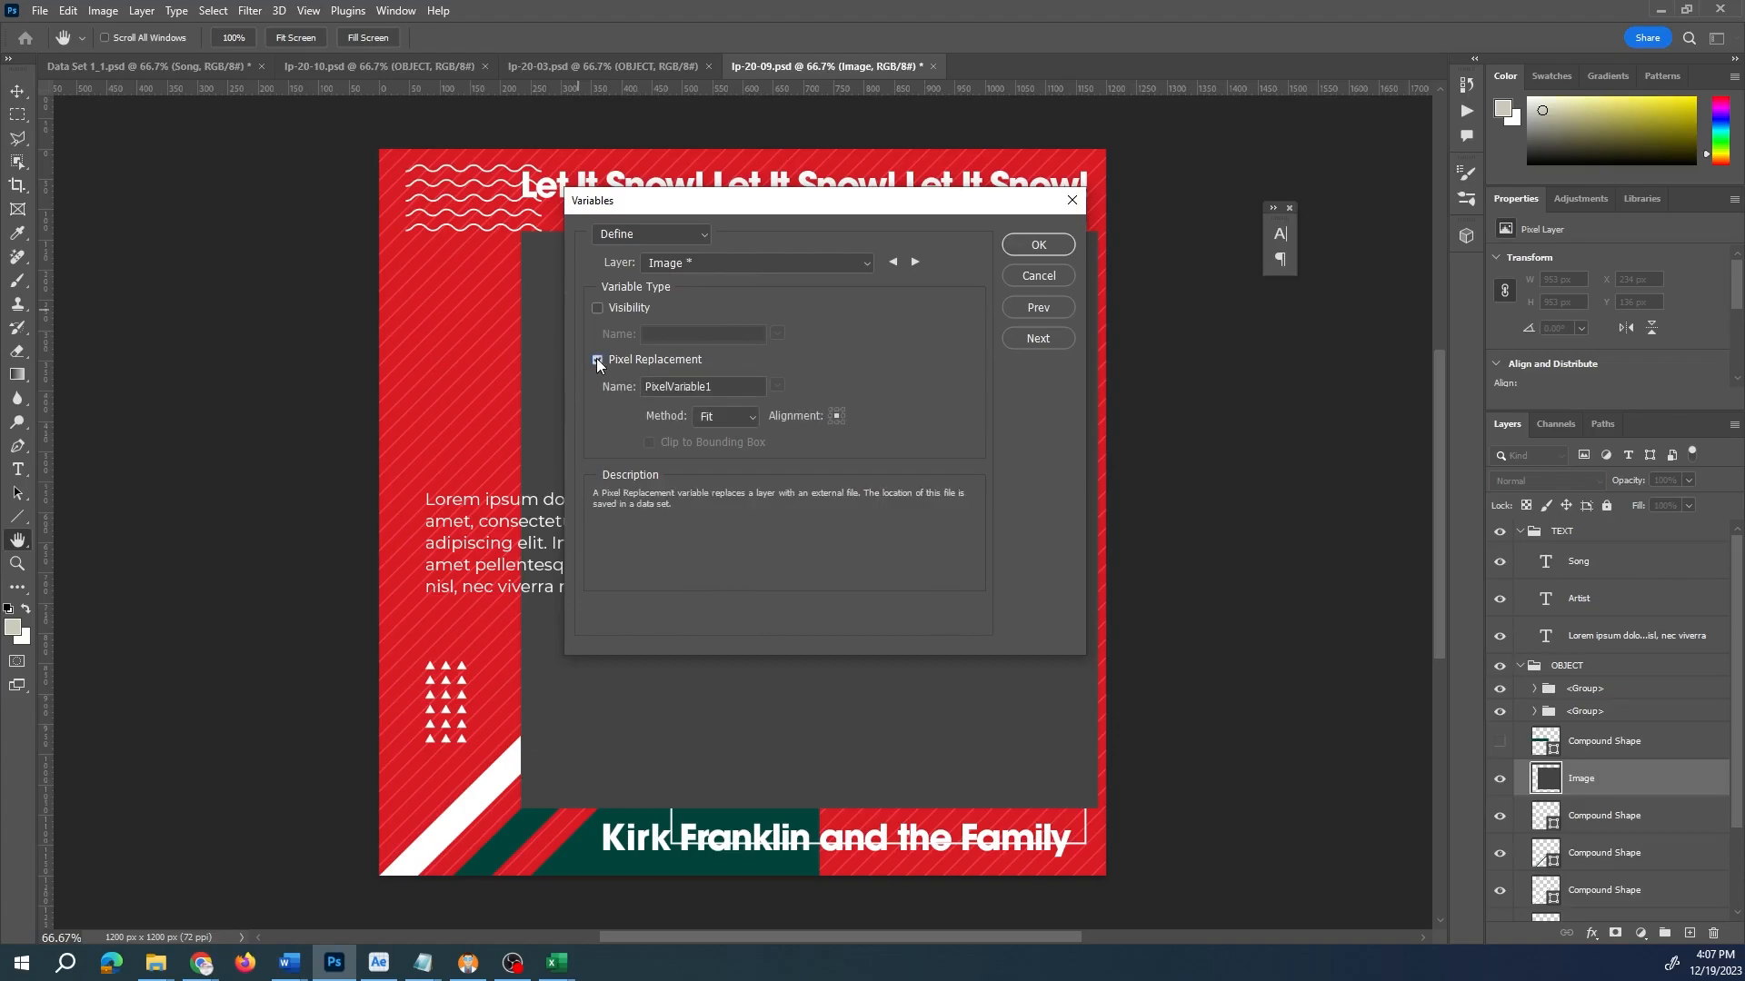
double_click(714, 393)
text(Image)
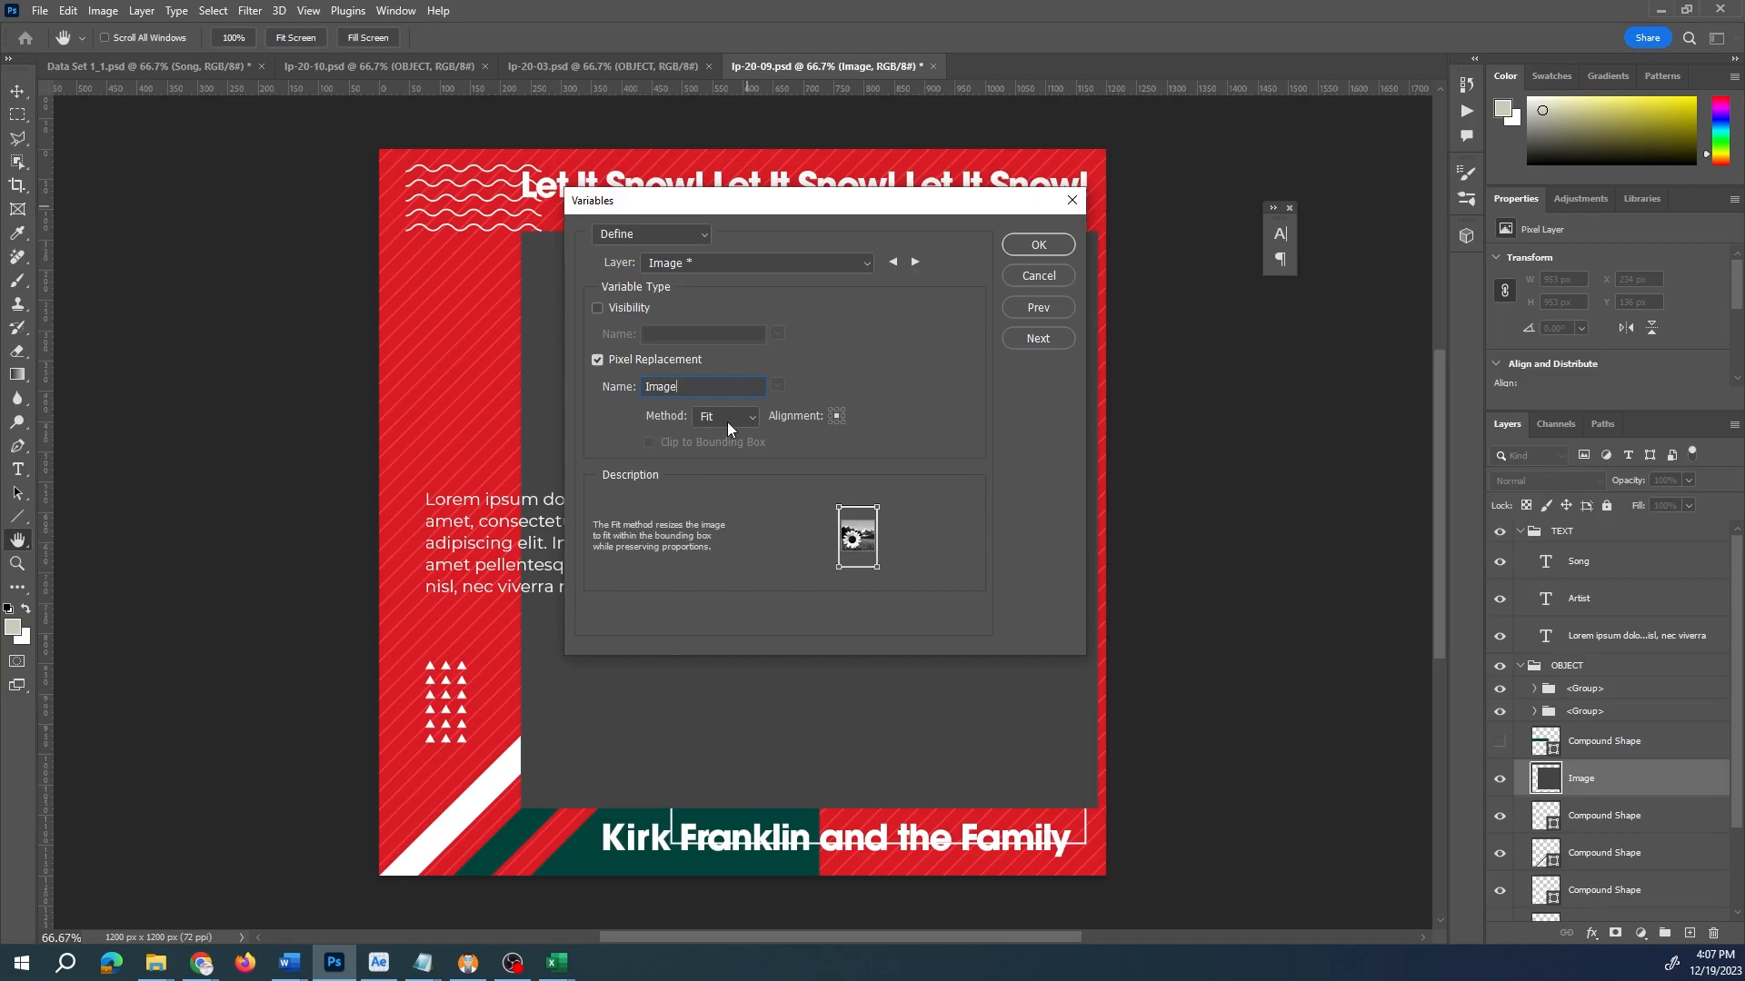
click(754, 418)
click(712, 452)
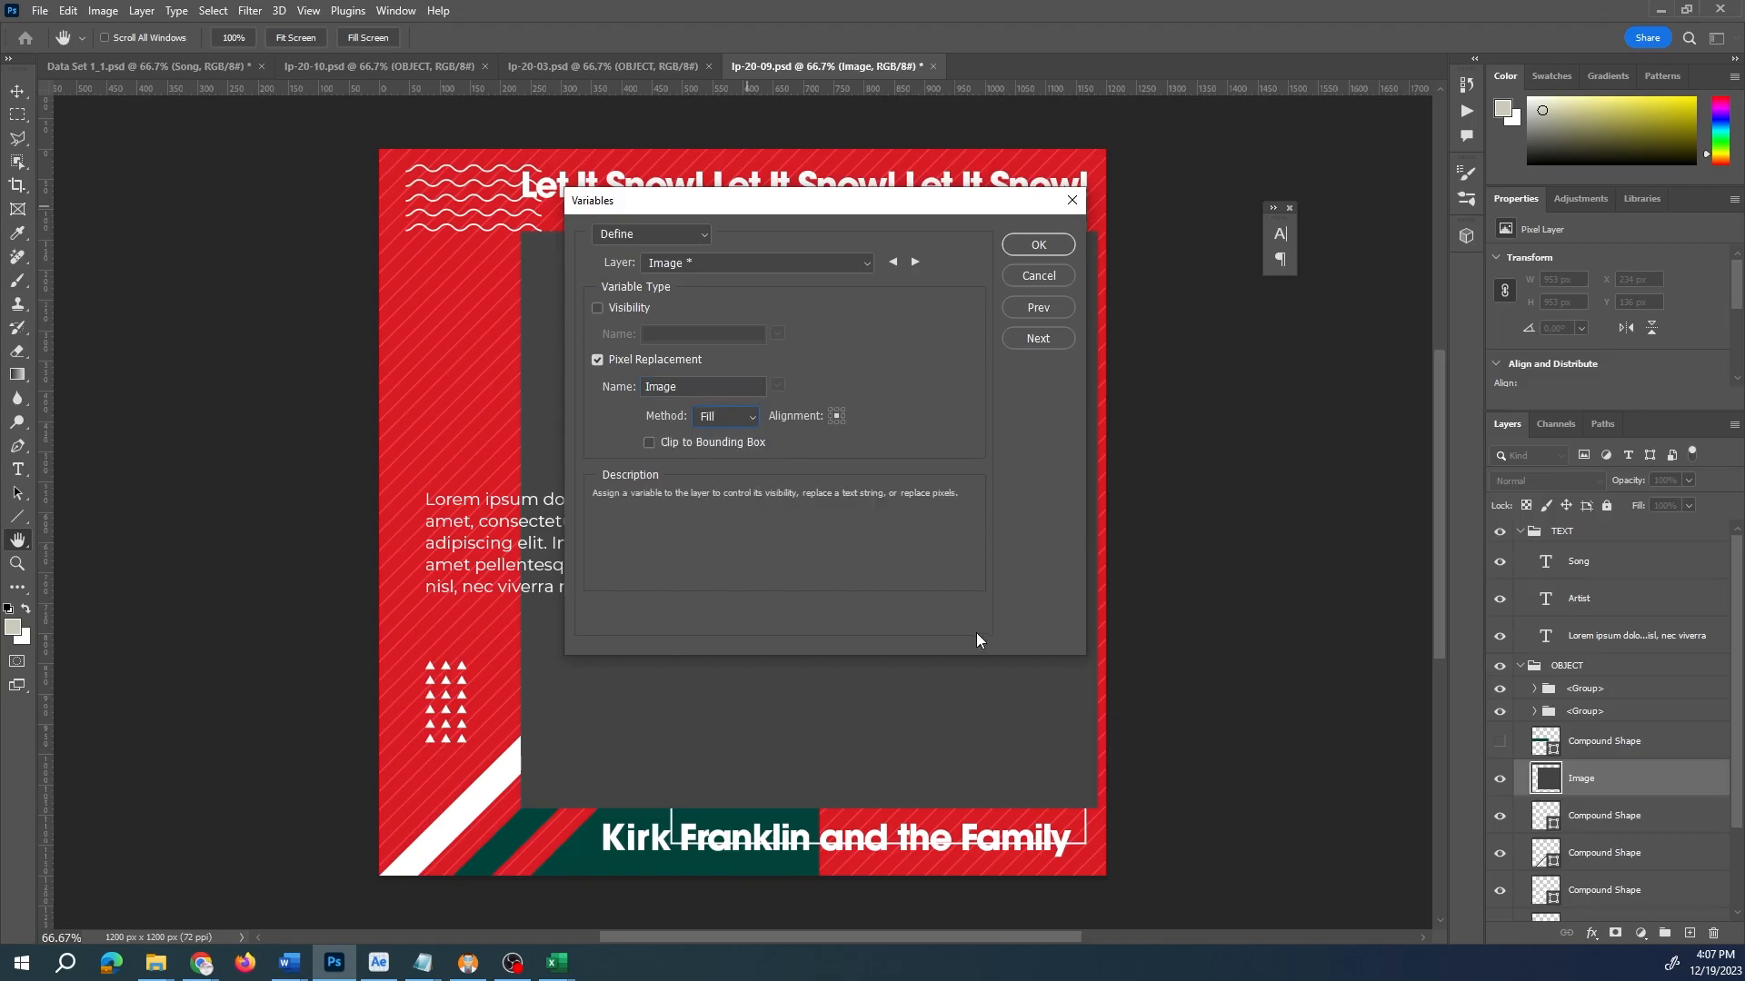
scroll(848, 441, up, 1)
click(1023, 242)
key(t)
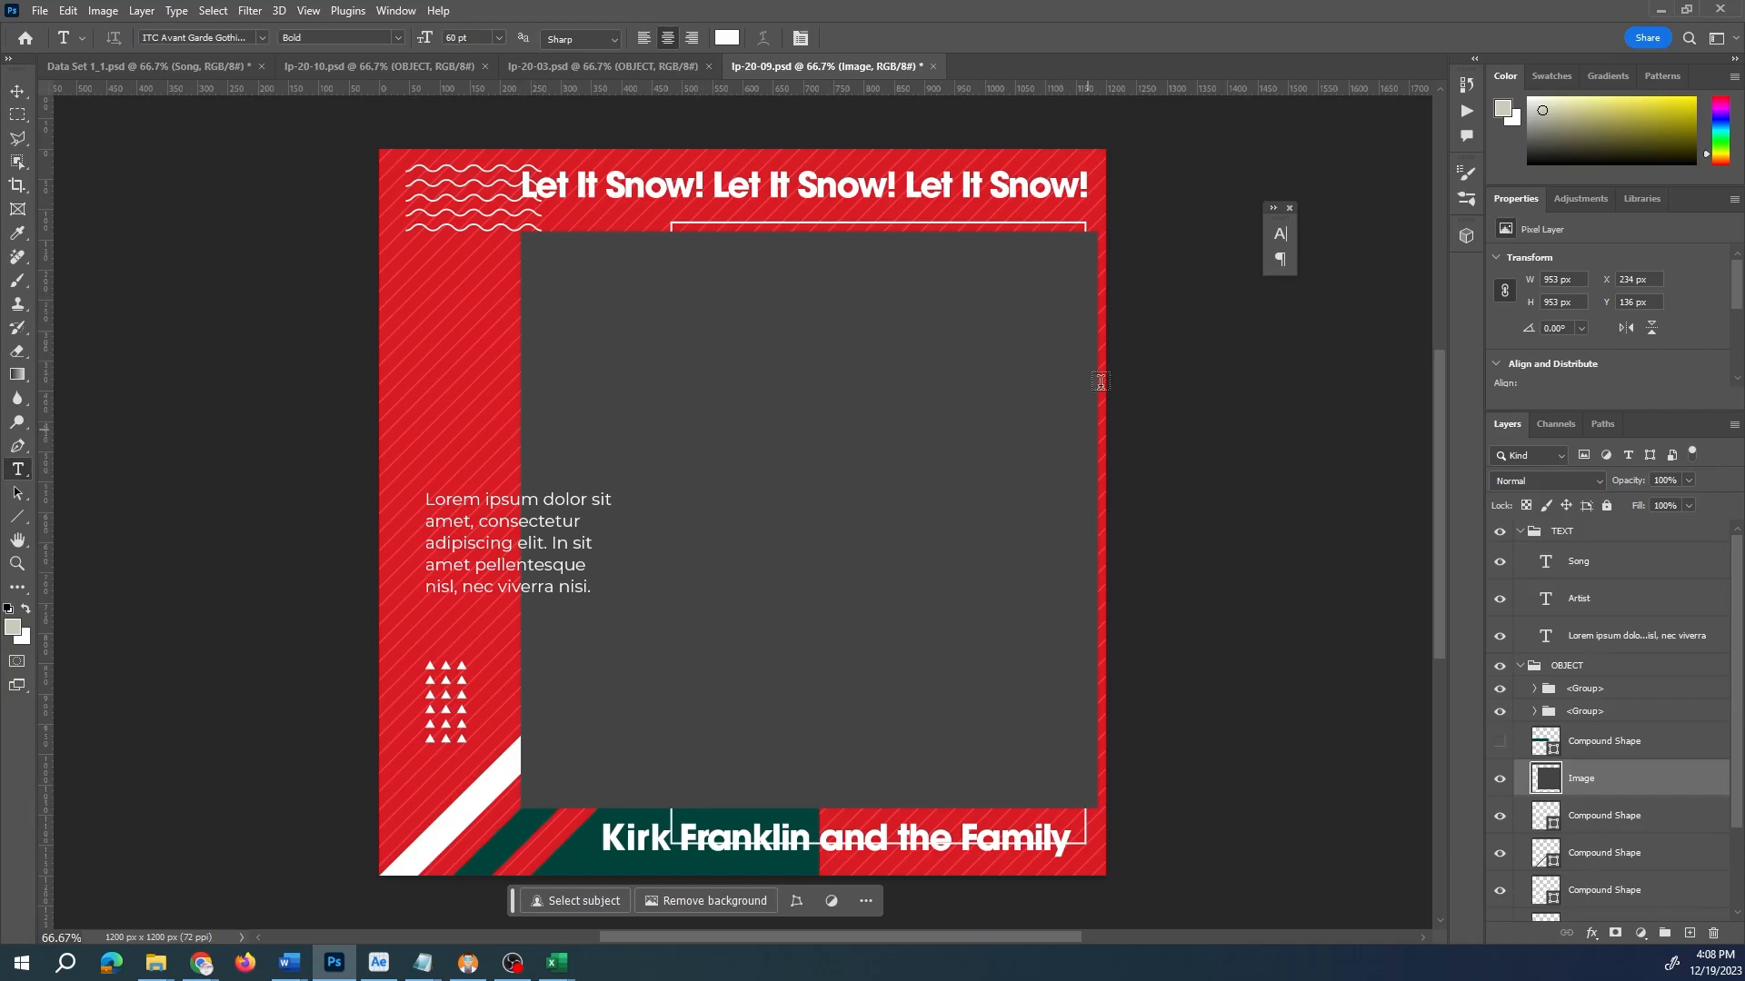
- Try to import the data sets from xmas project - Sheet2.csv
click(102, 11)
mouse_move(137, 305)
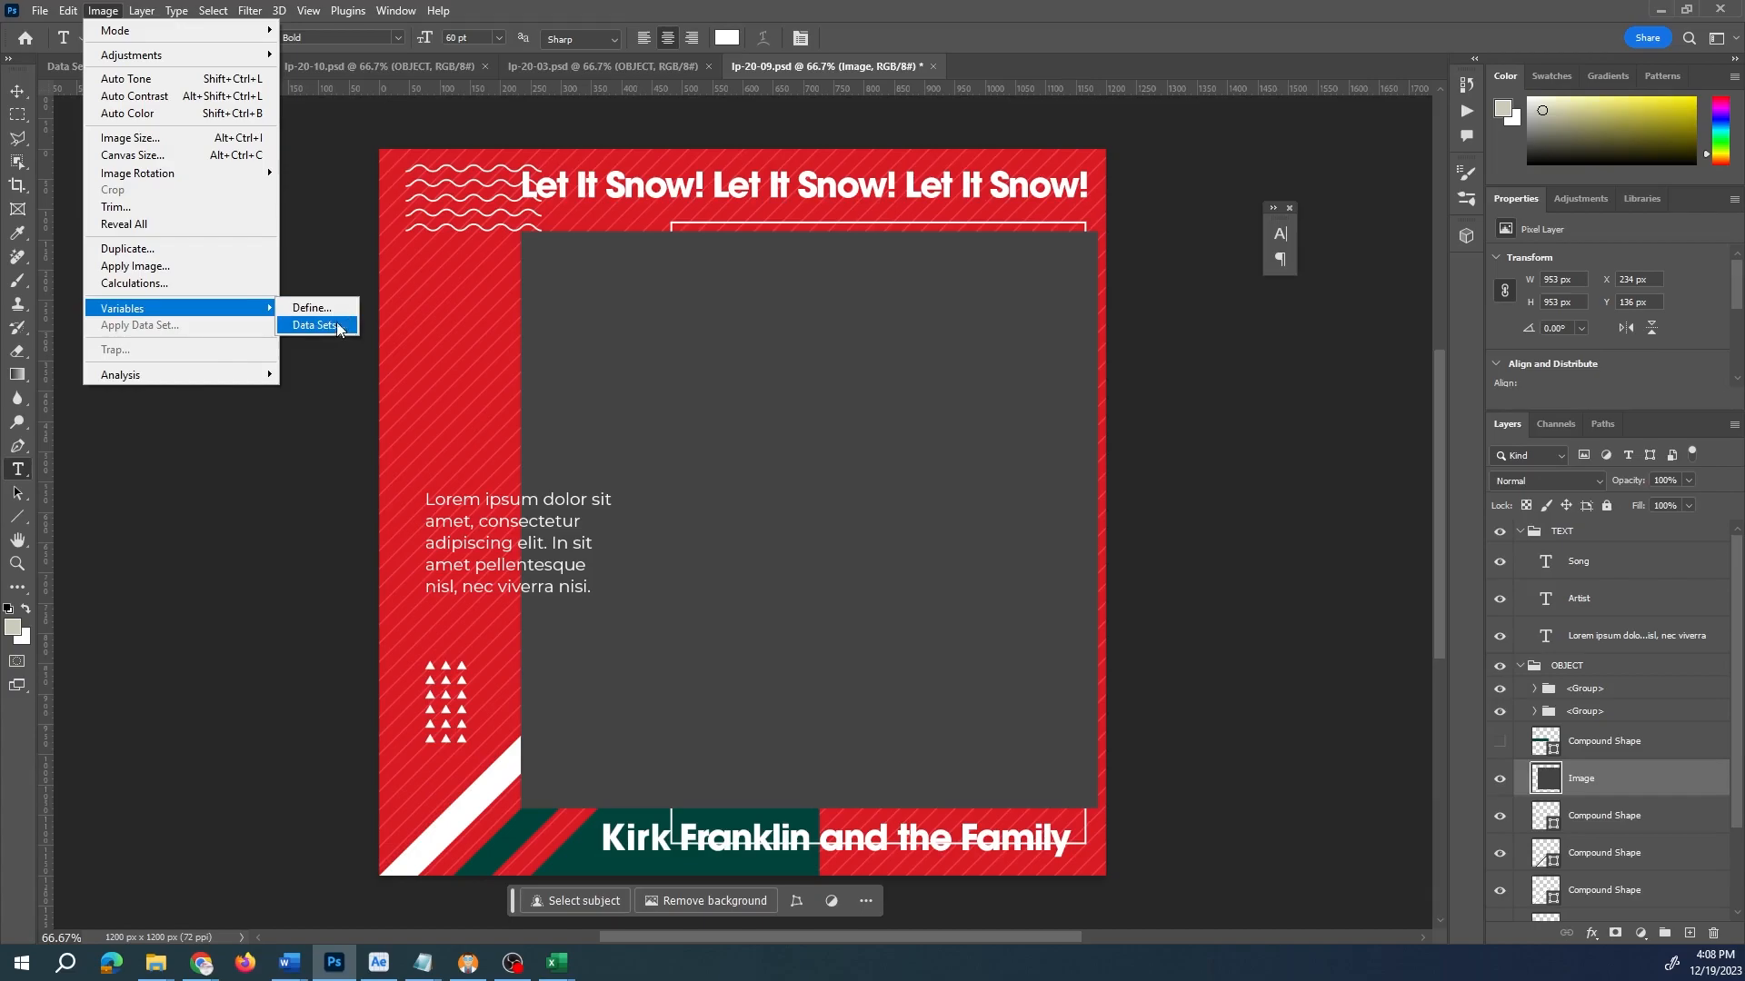
click(324, 324)
click(678, 235)
click(678, 241)
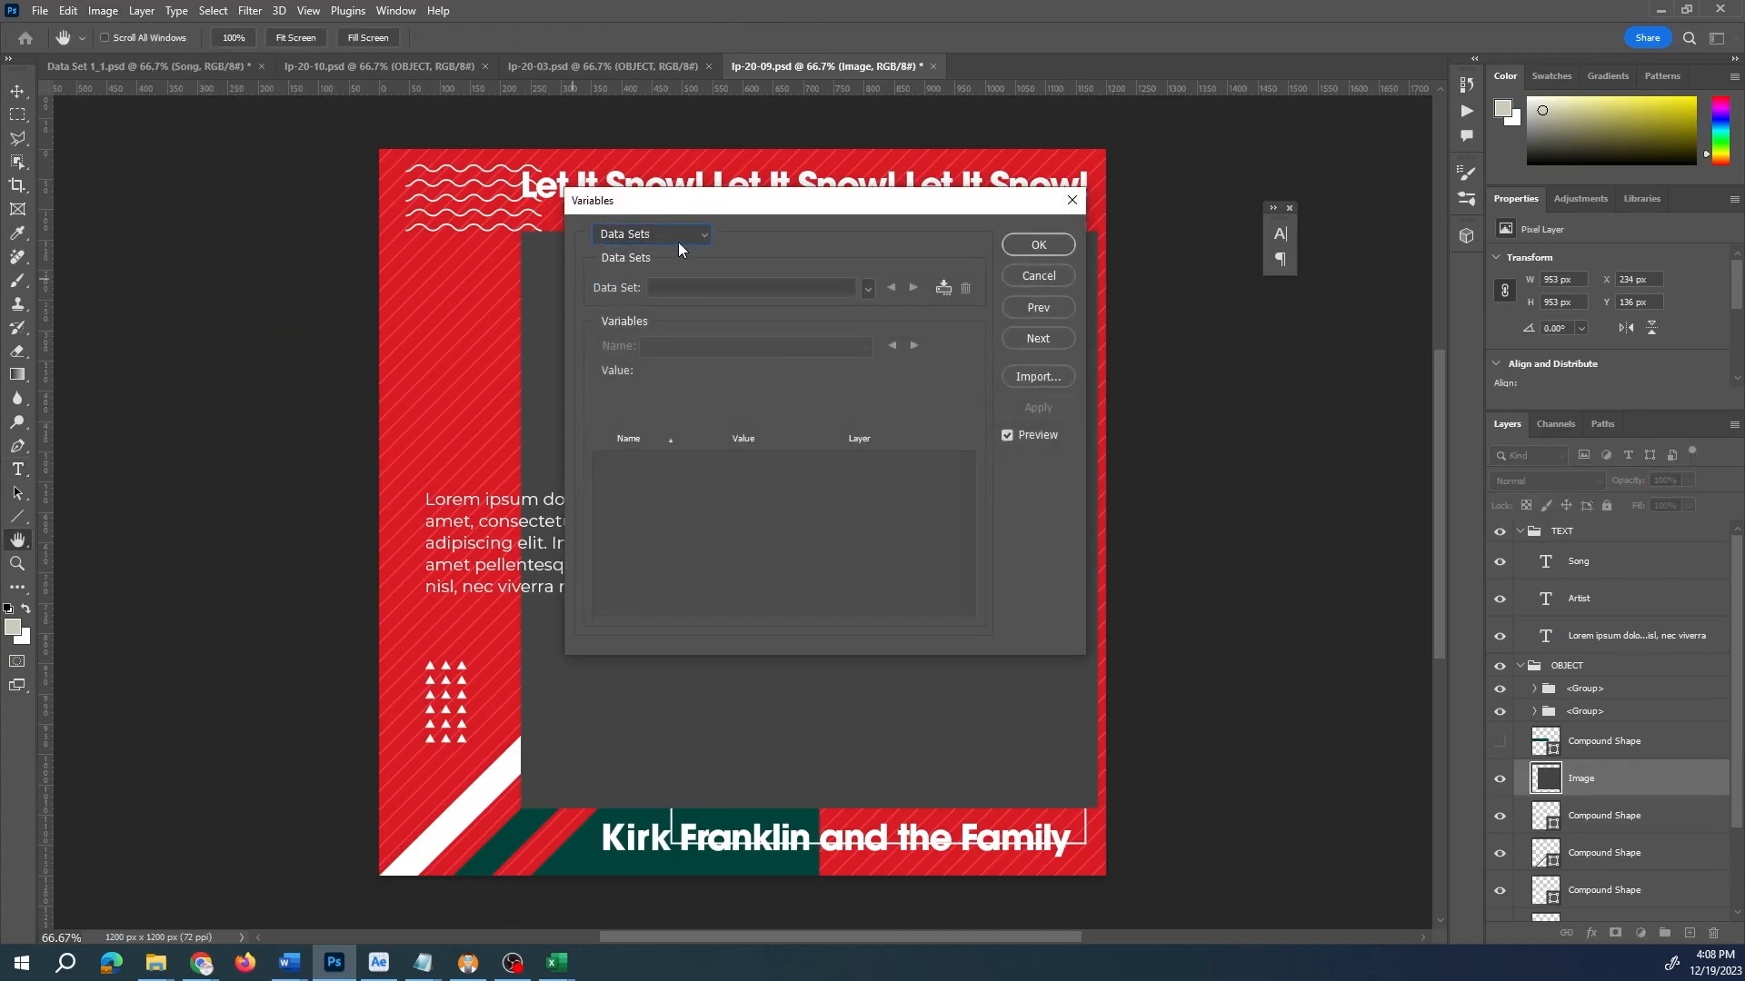
click(1033, 374)
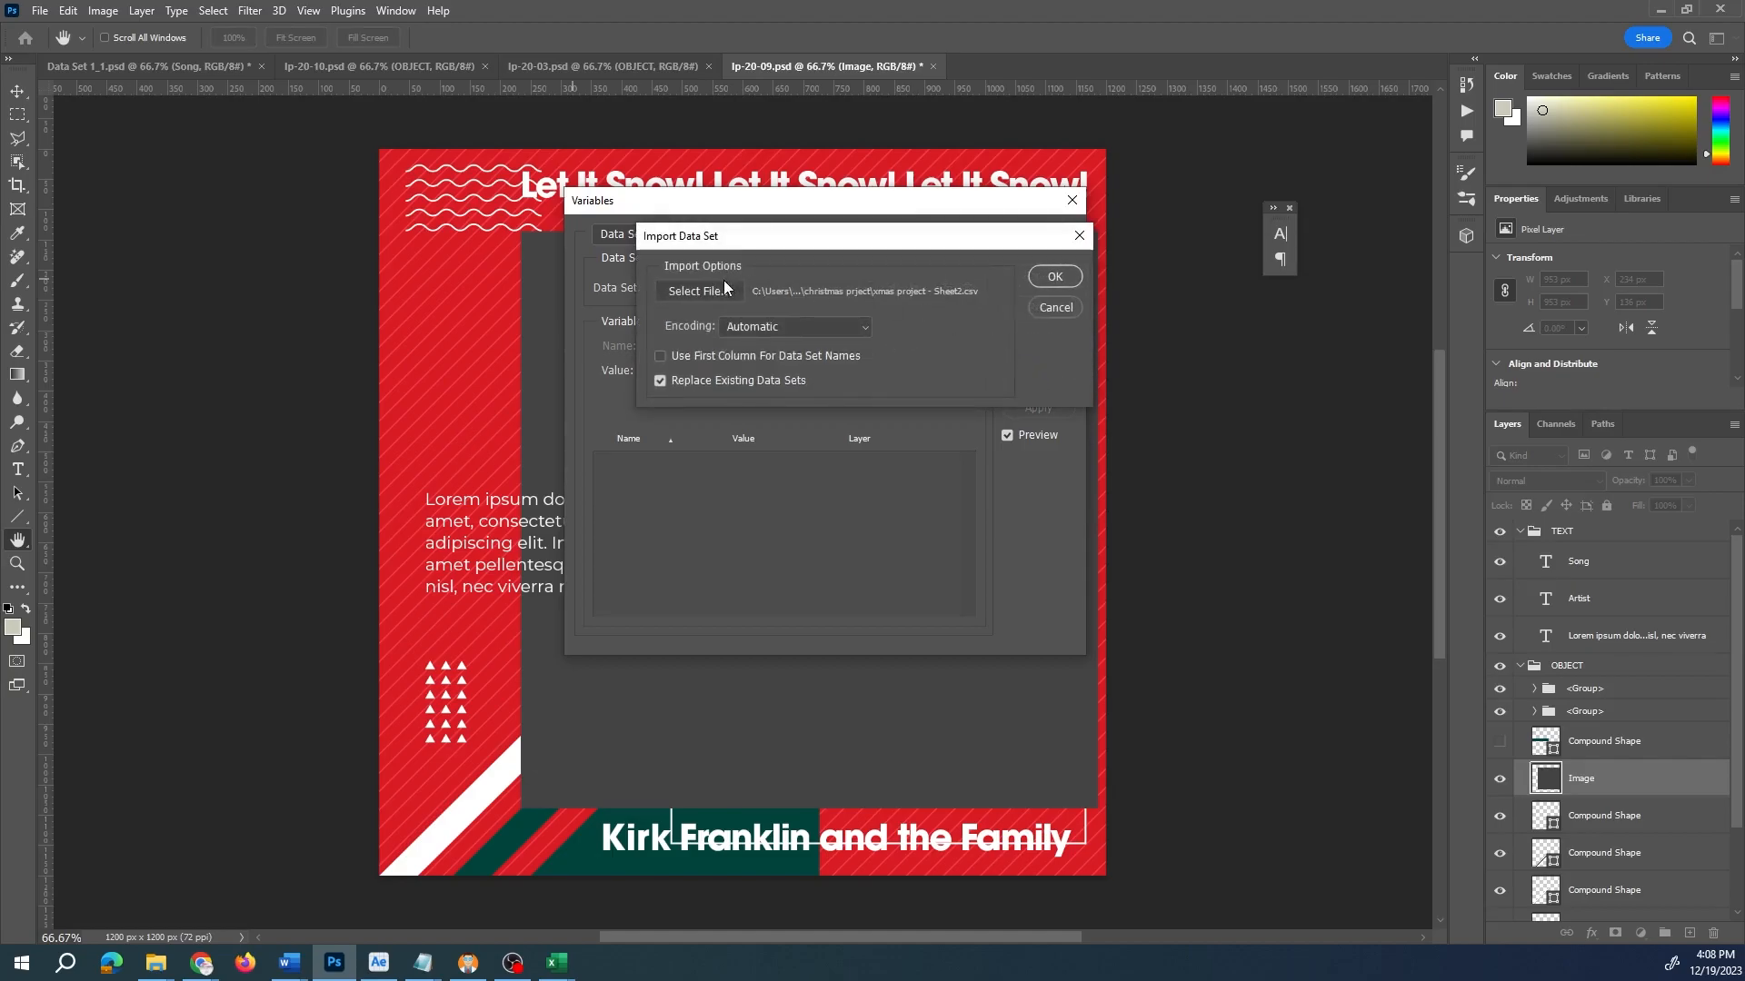
click(1061, 278)
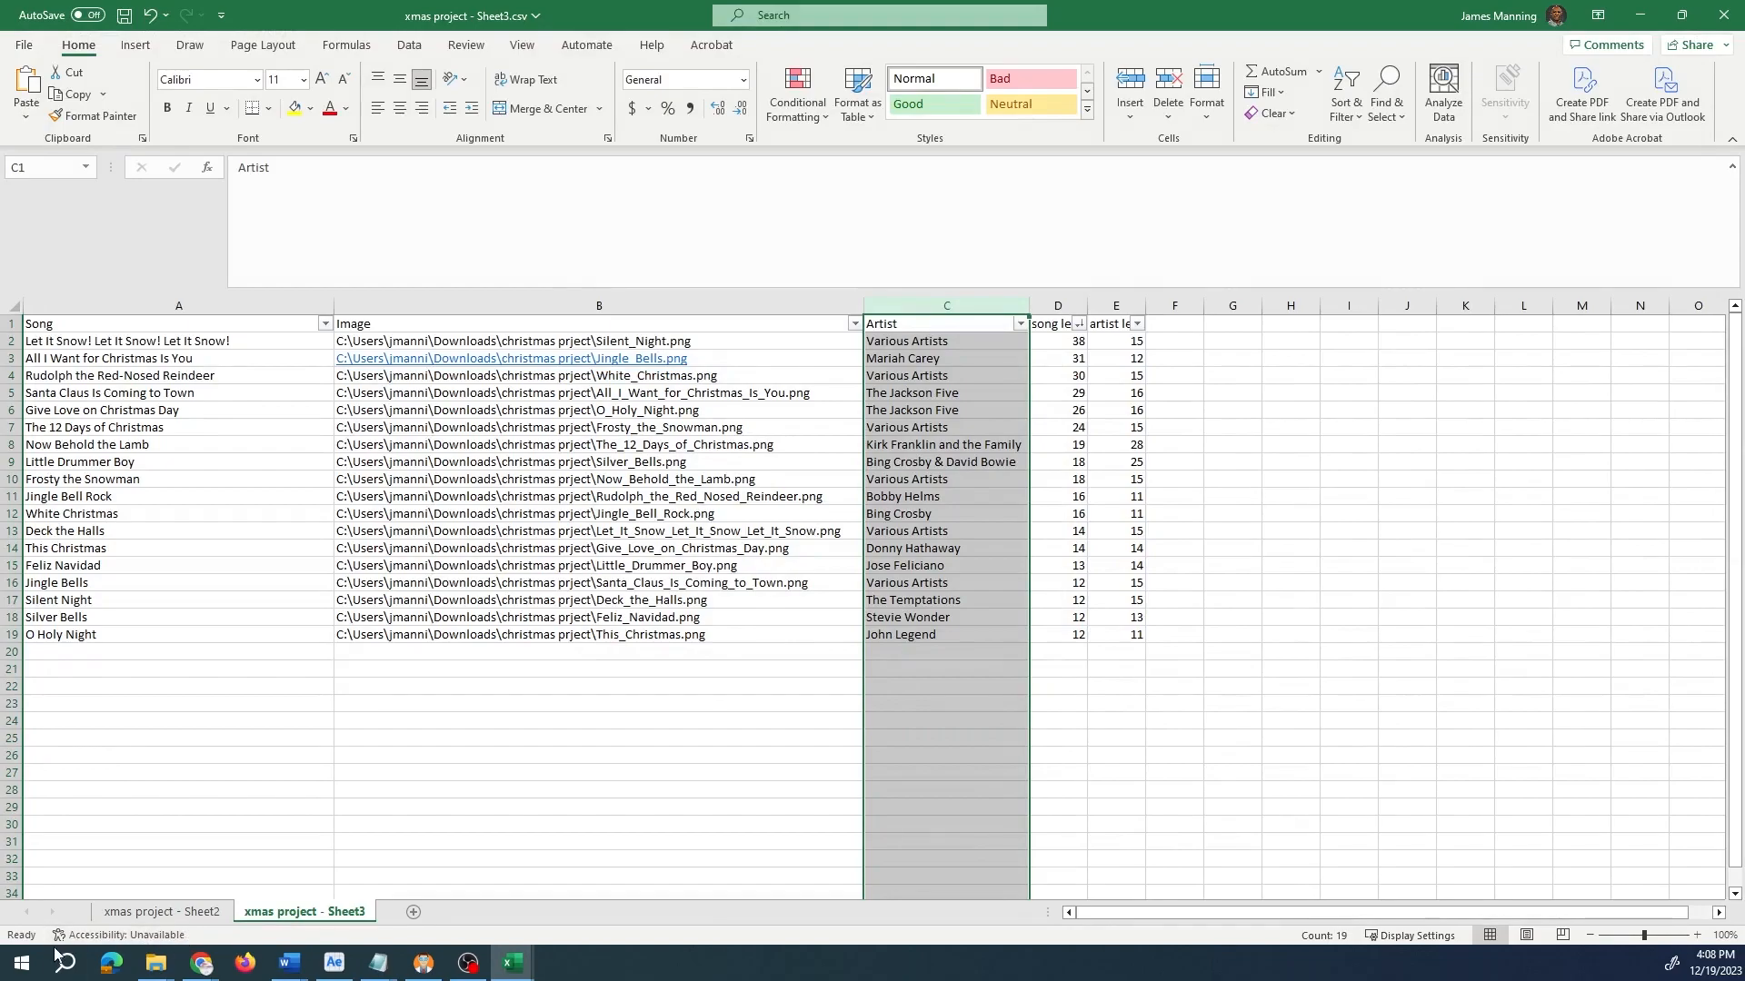
- Relaunch Photoshop, show the layer list, and check both recovered documents, ending on lp-20-09-Recovered.psd
click(18, 970)
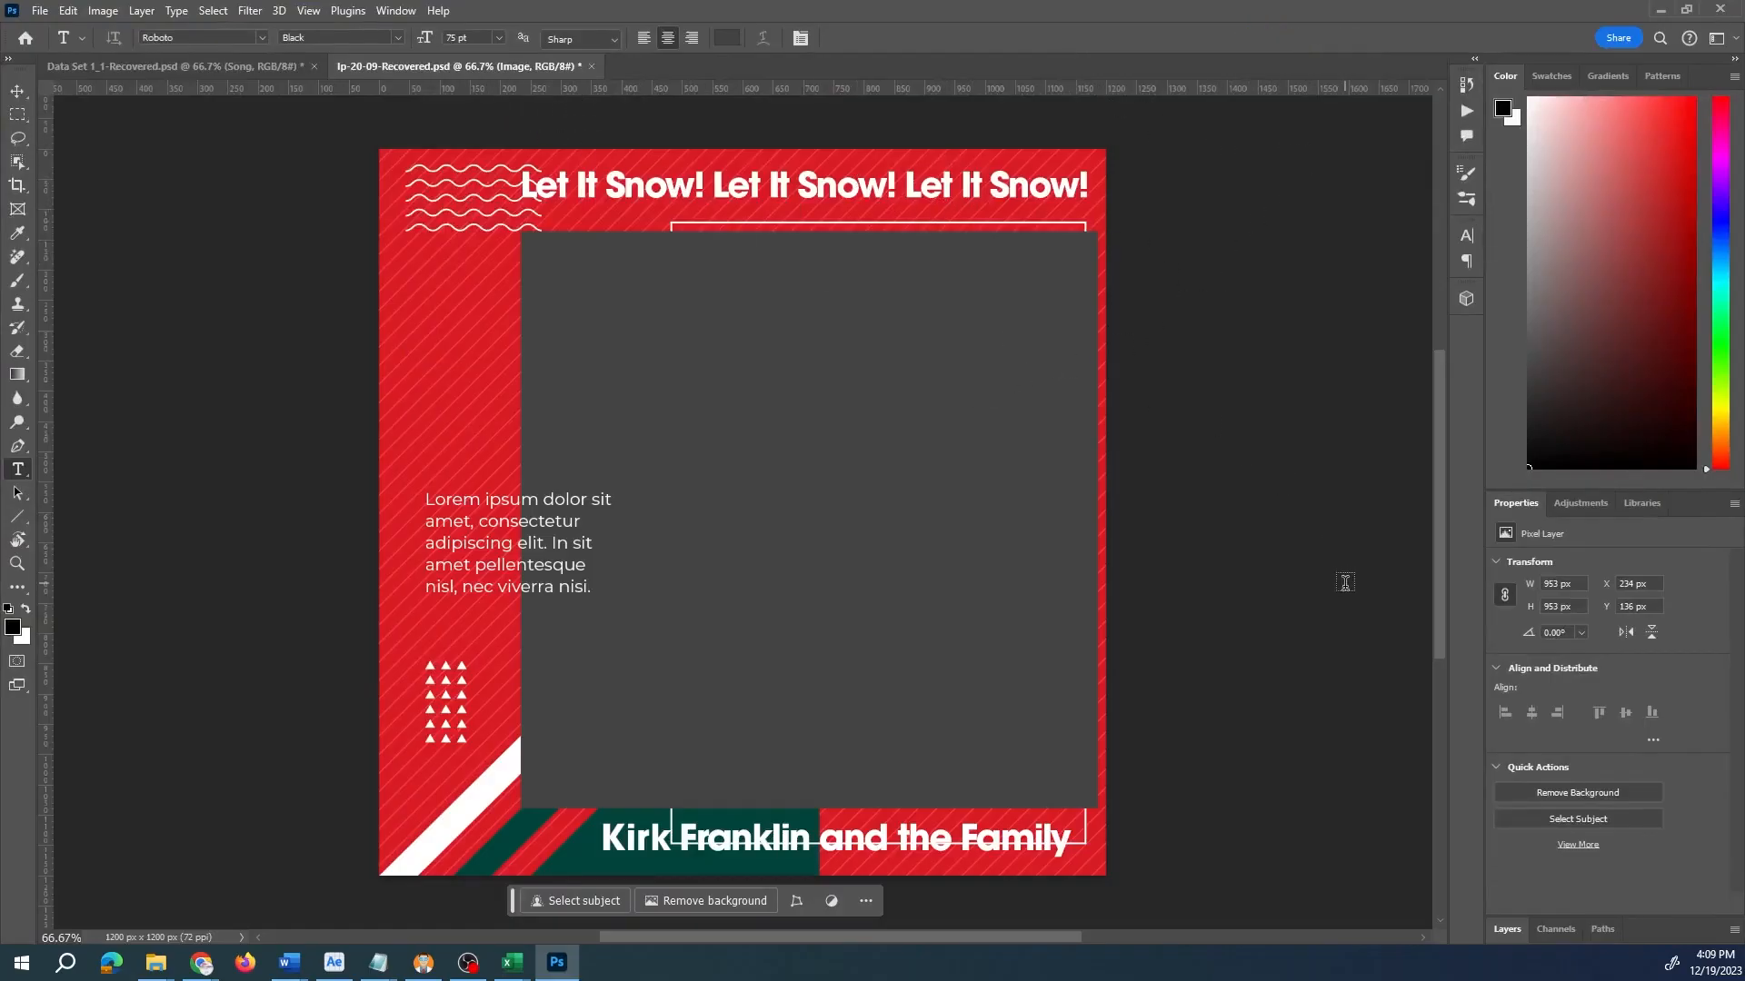
click(1511, 929)
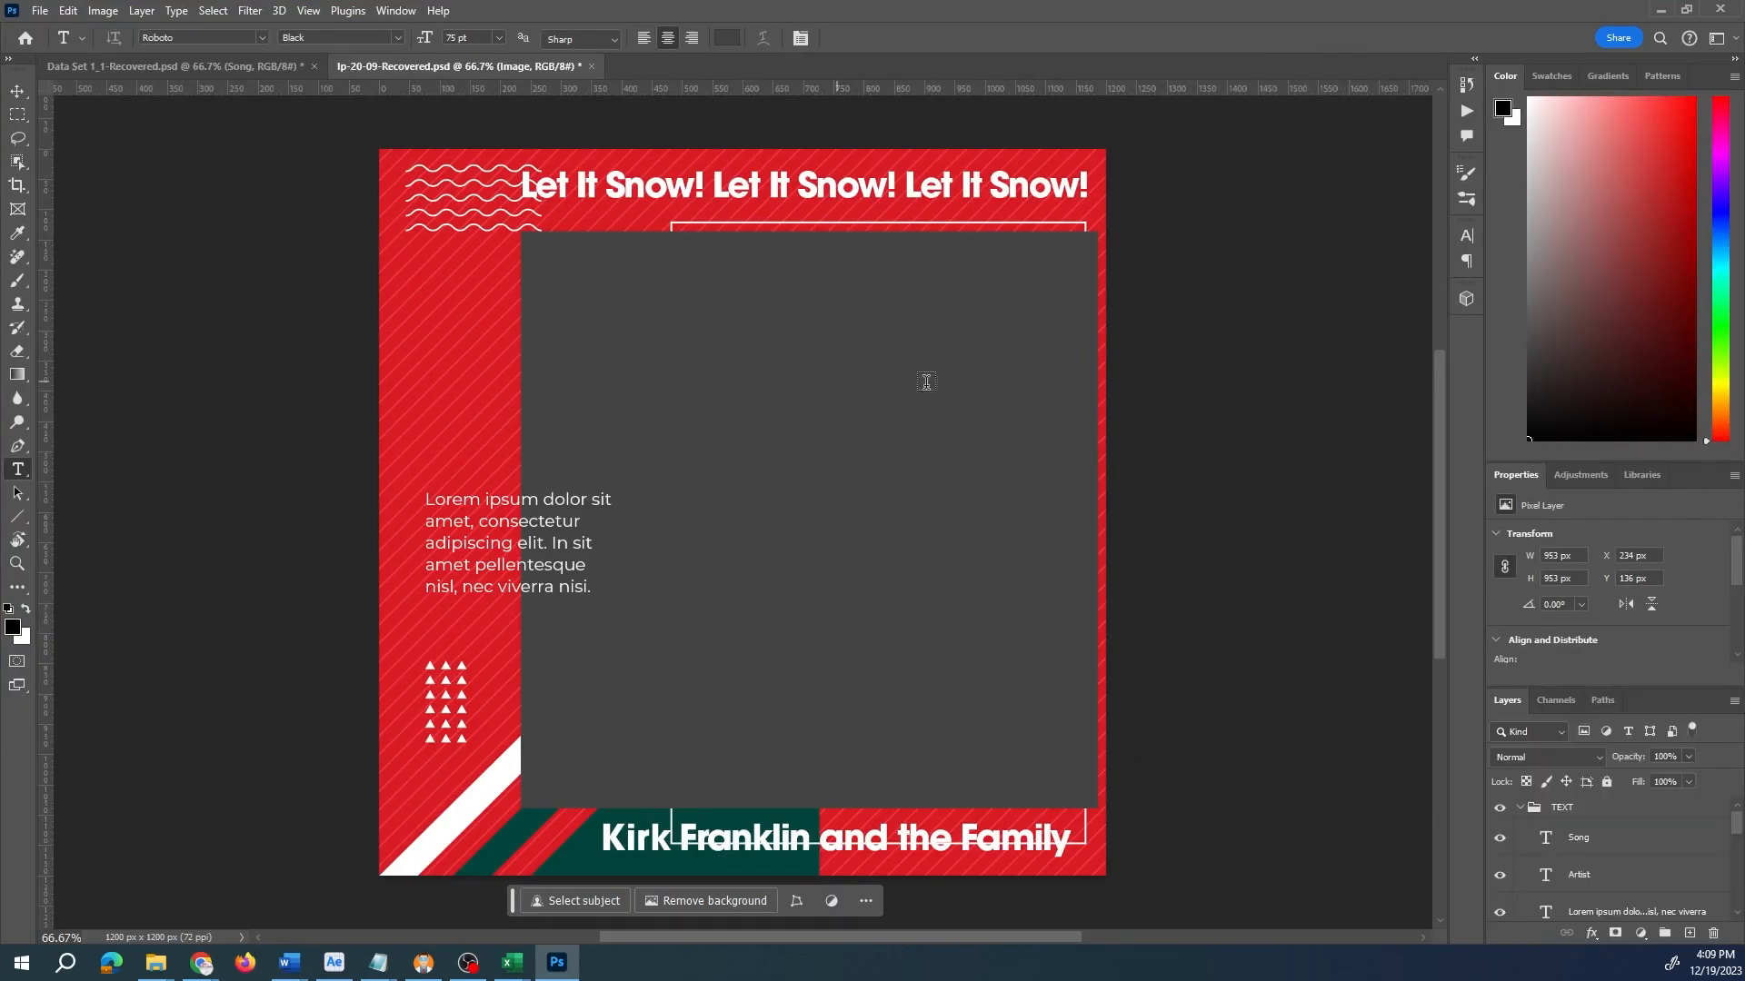
click(264, 67)
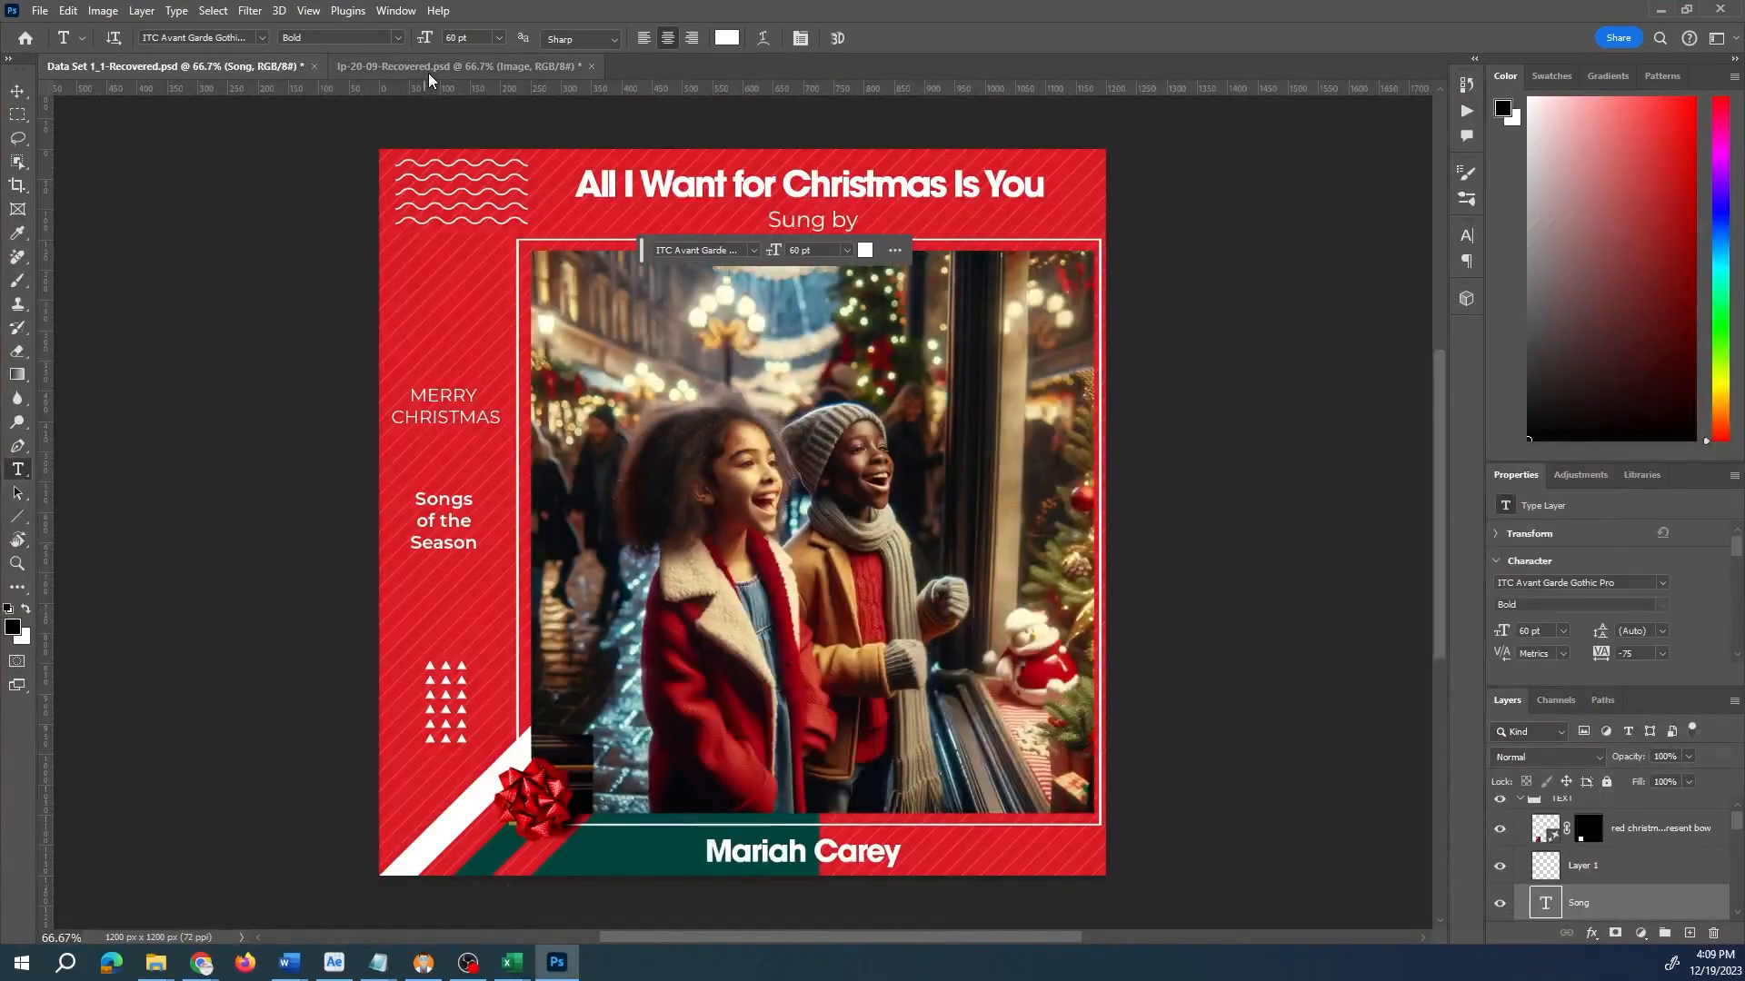
click(467, 68)
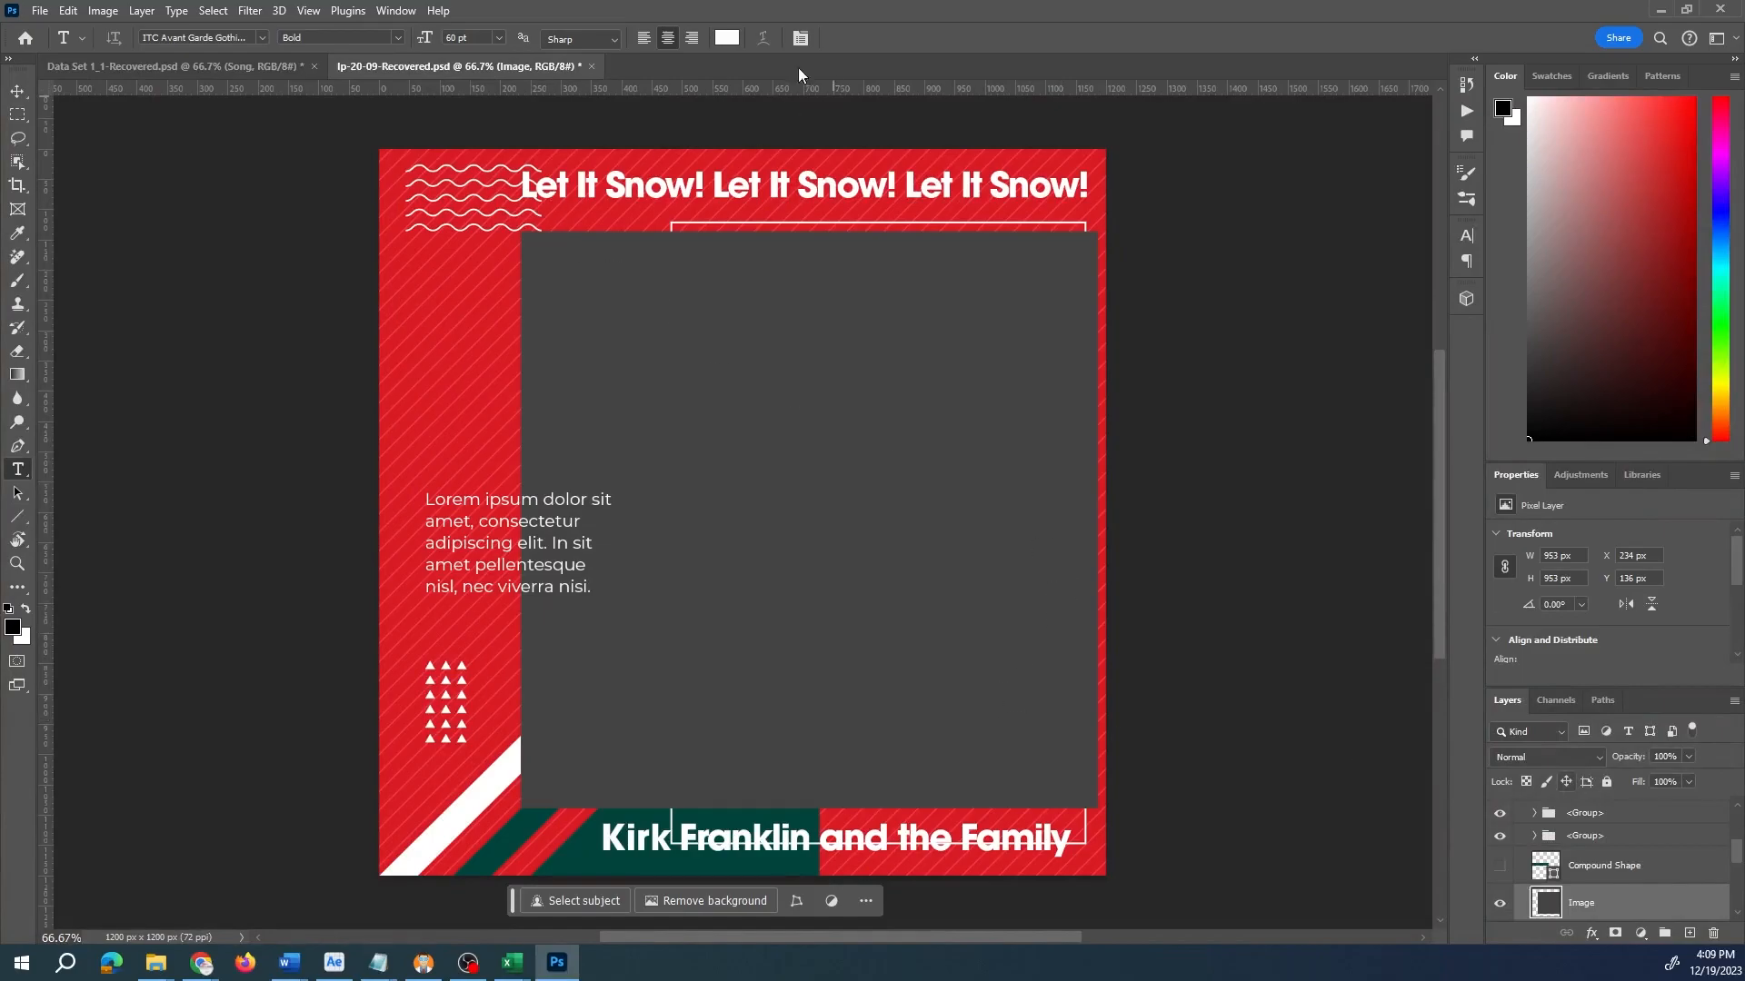
- Check the Image layer's variable definition in lp-20-09-Recovered.psd and start a data set import
click(102, 13)
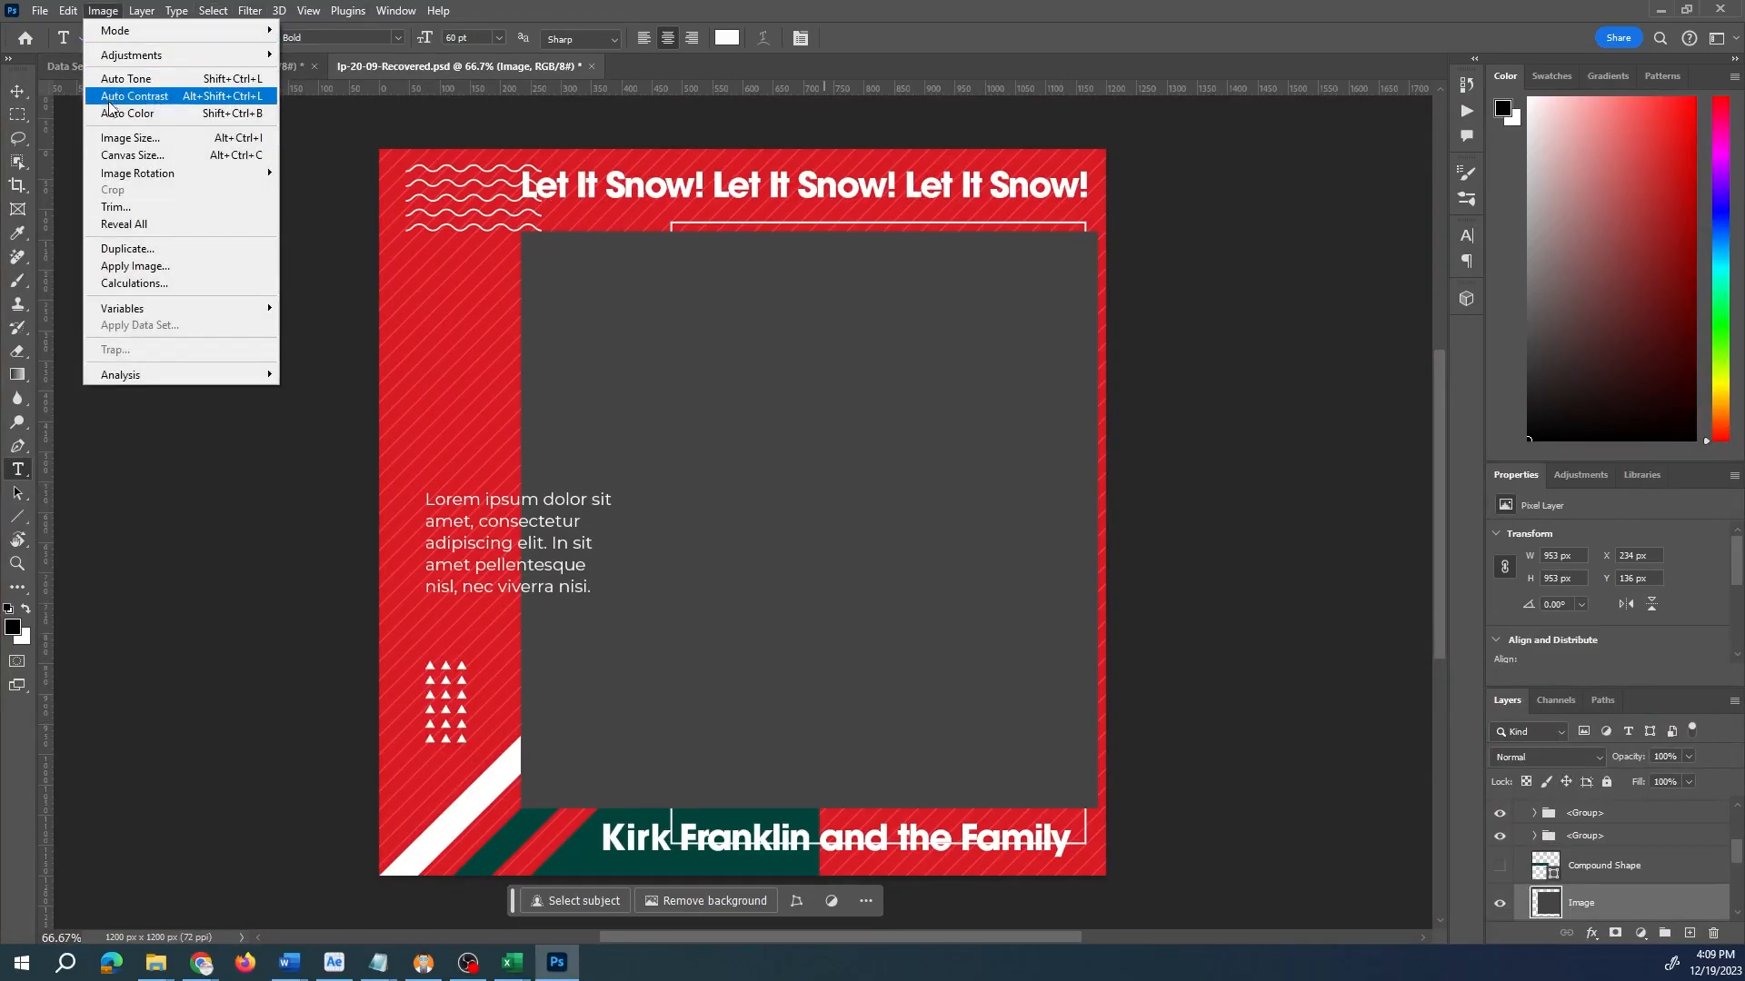
mouse_move(254, 309)
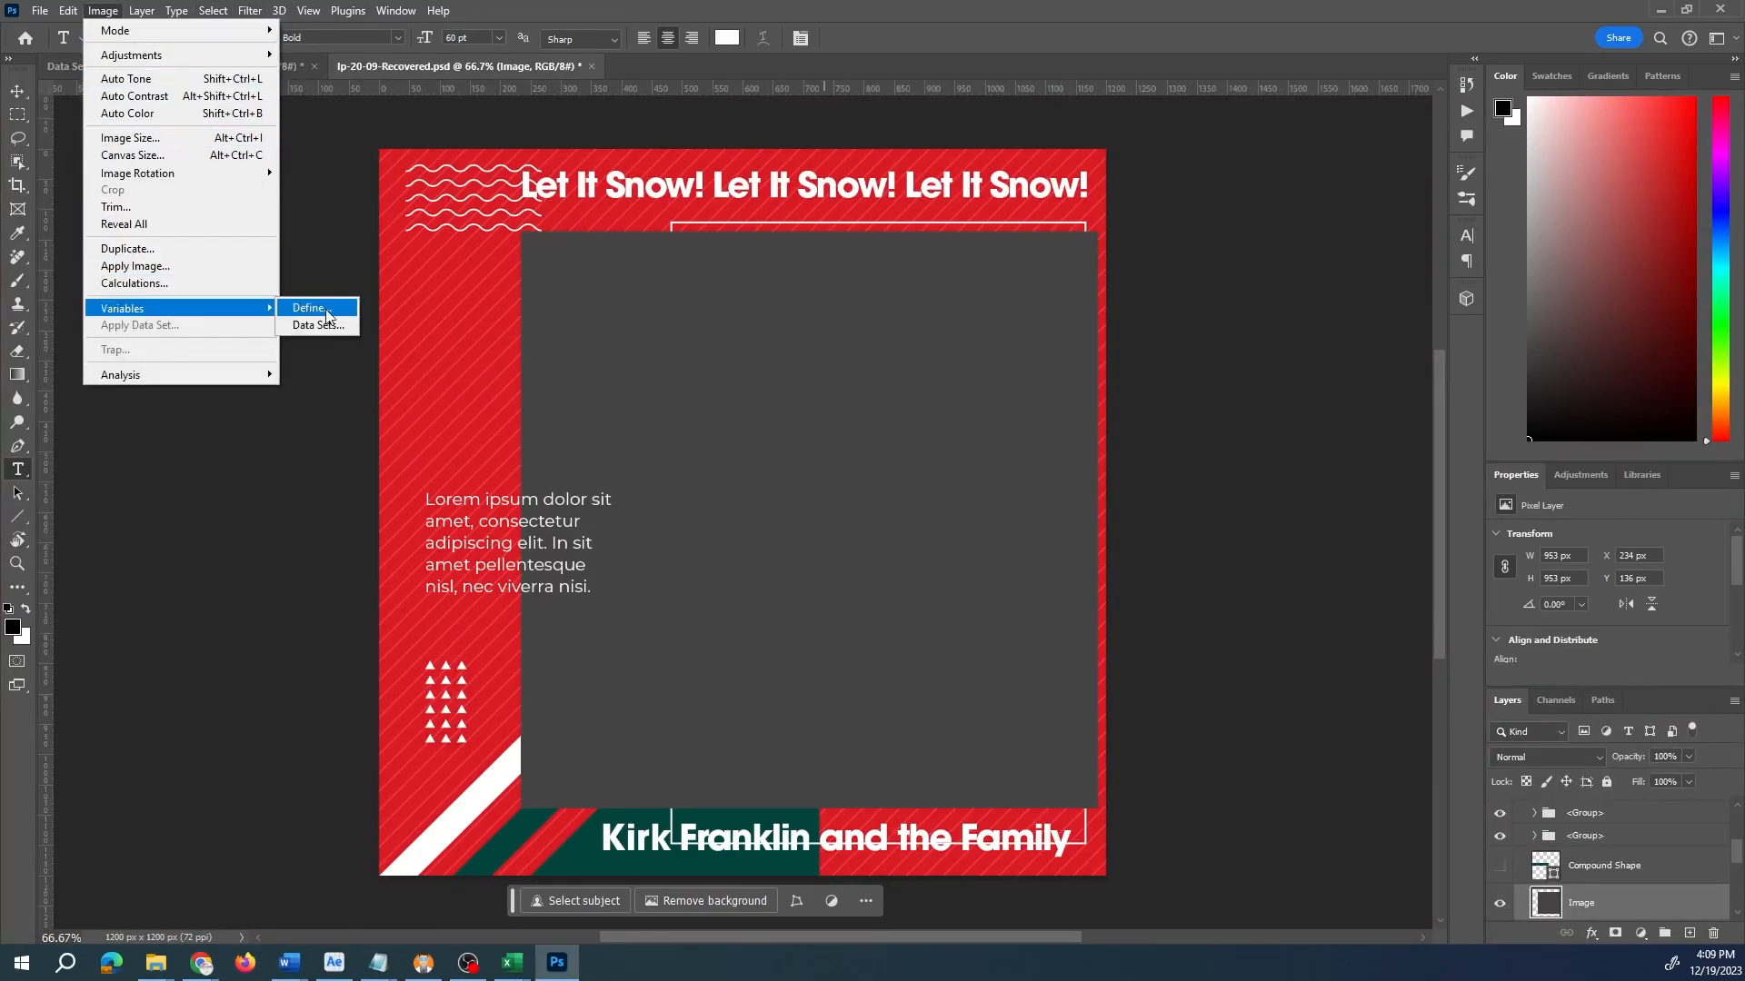
click(309, 309)
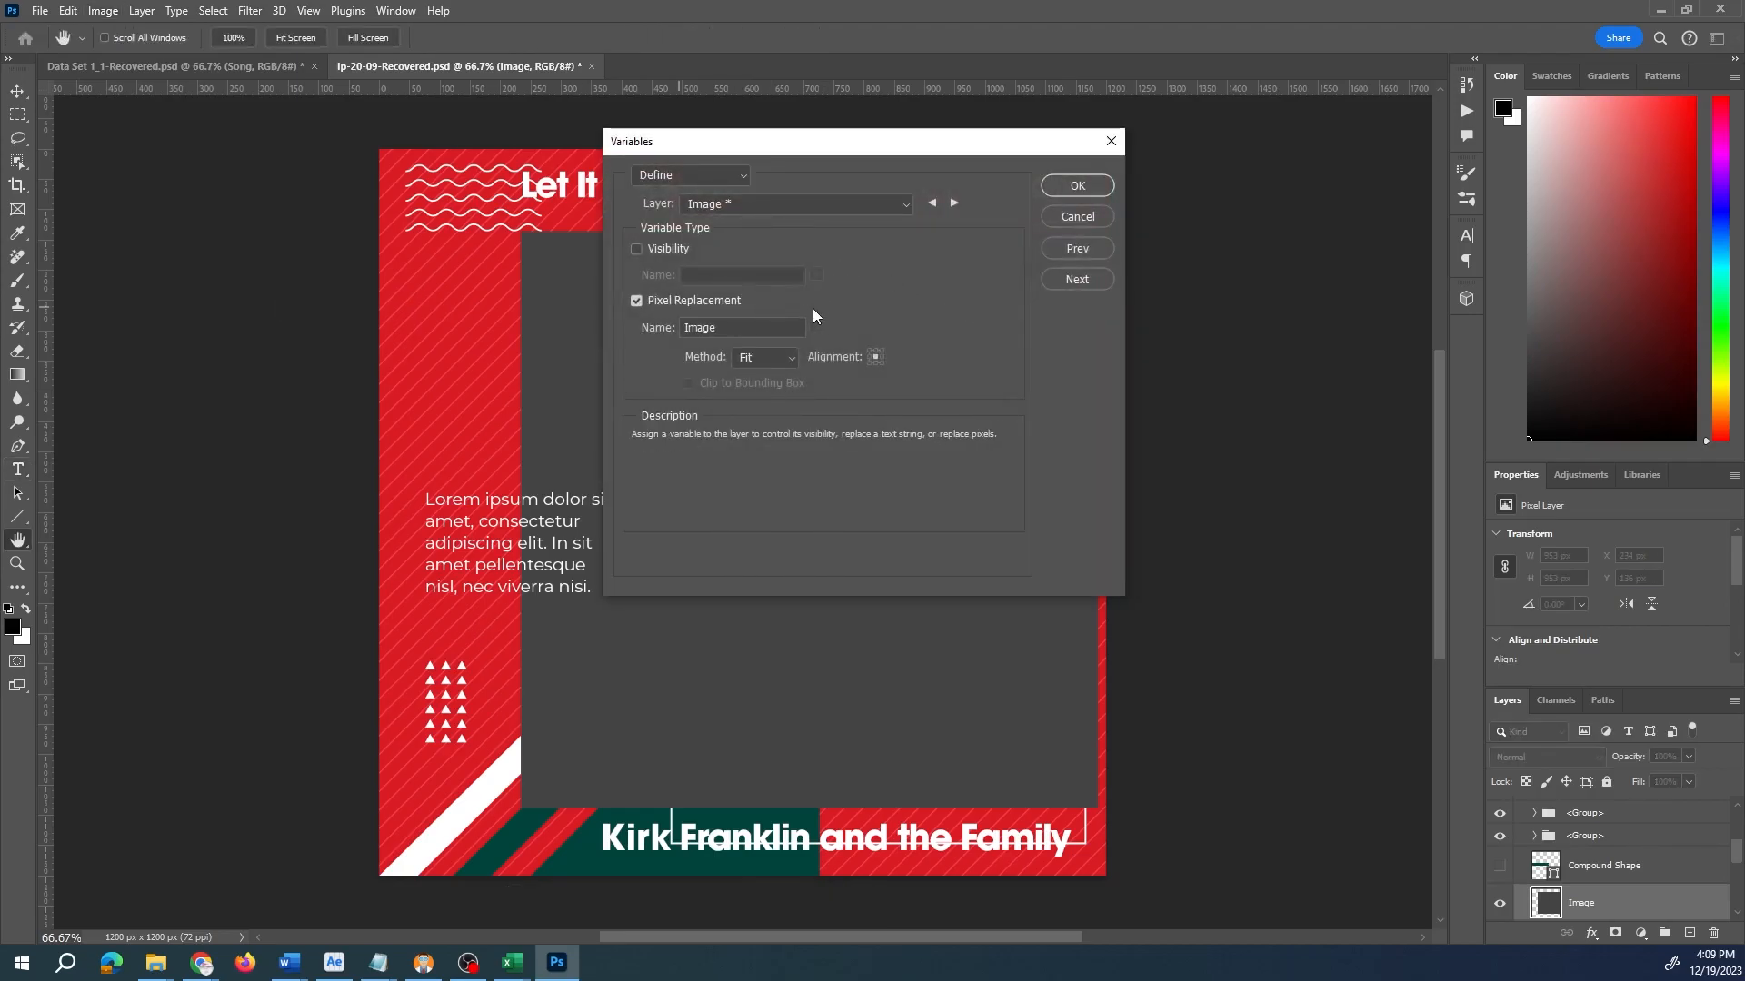
click(714, 173)
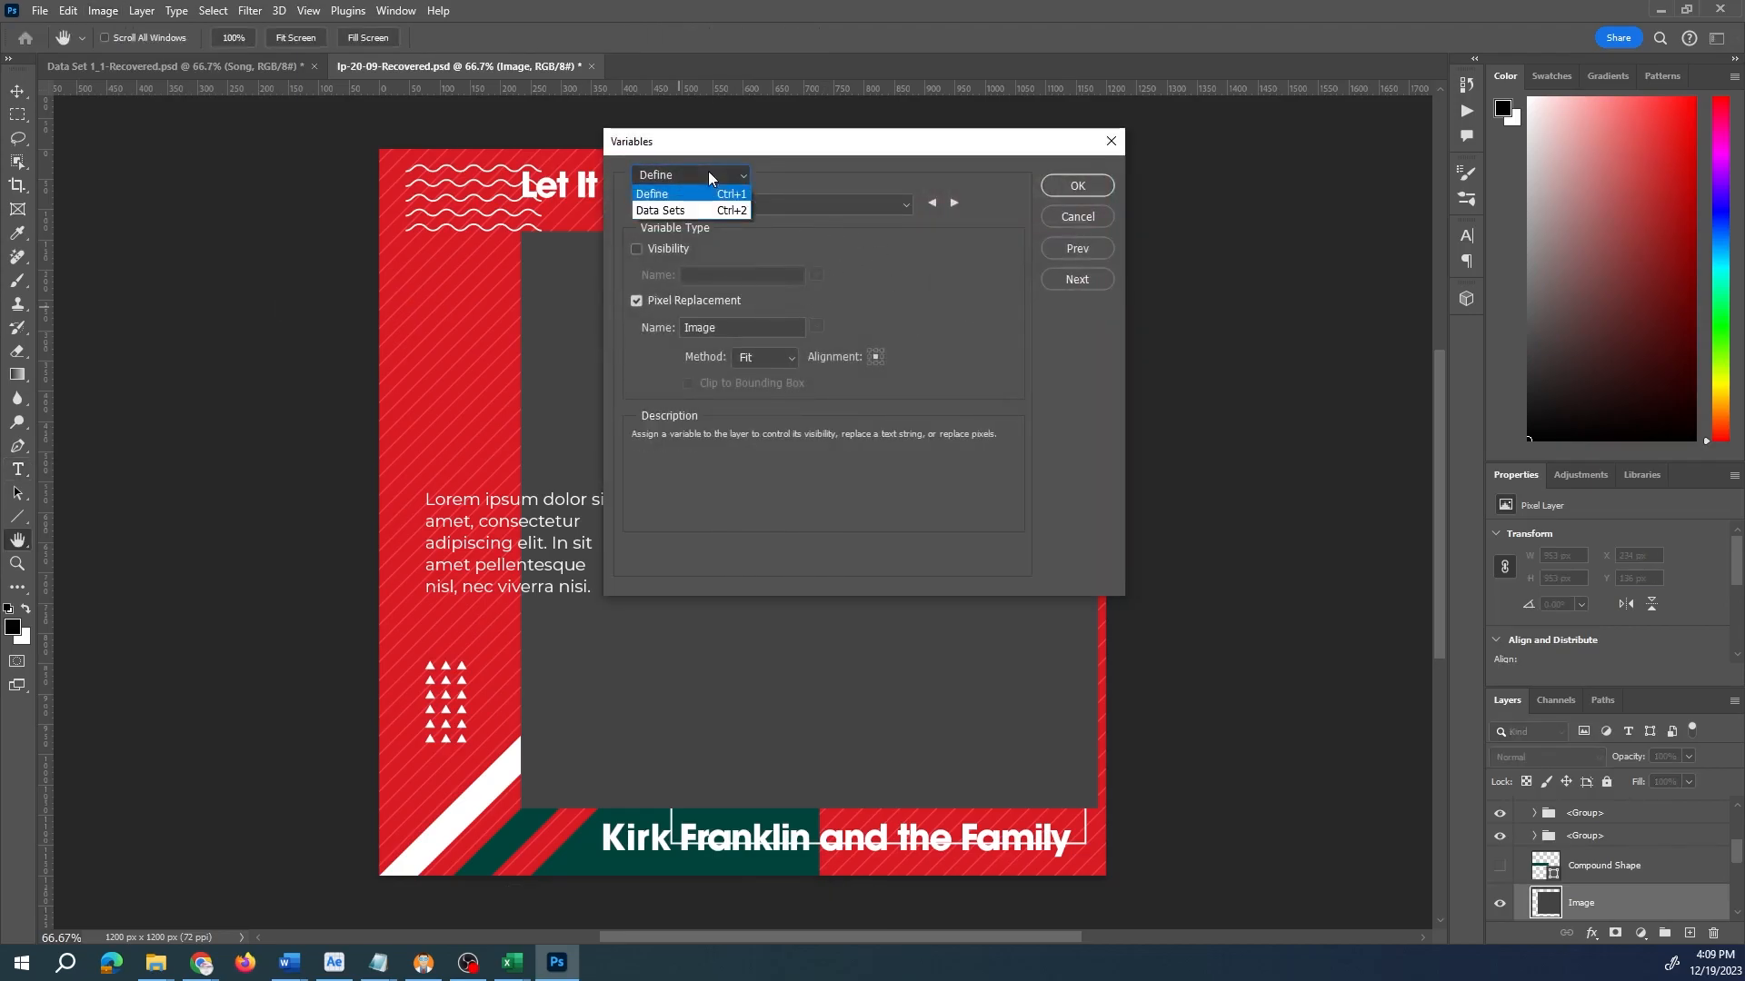
click(674, 214)
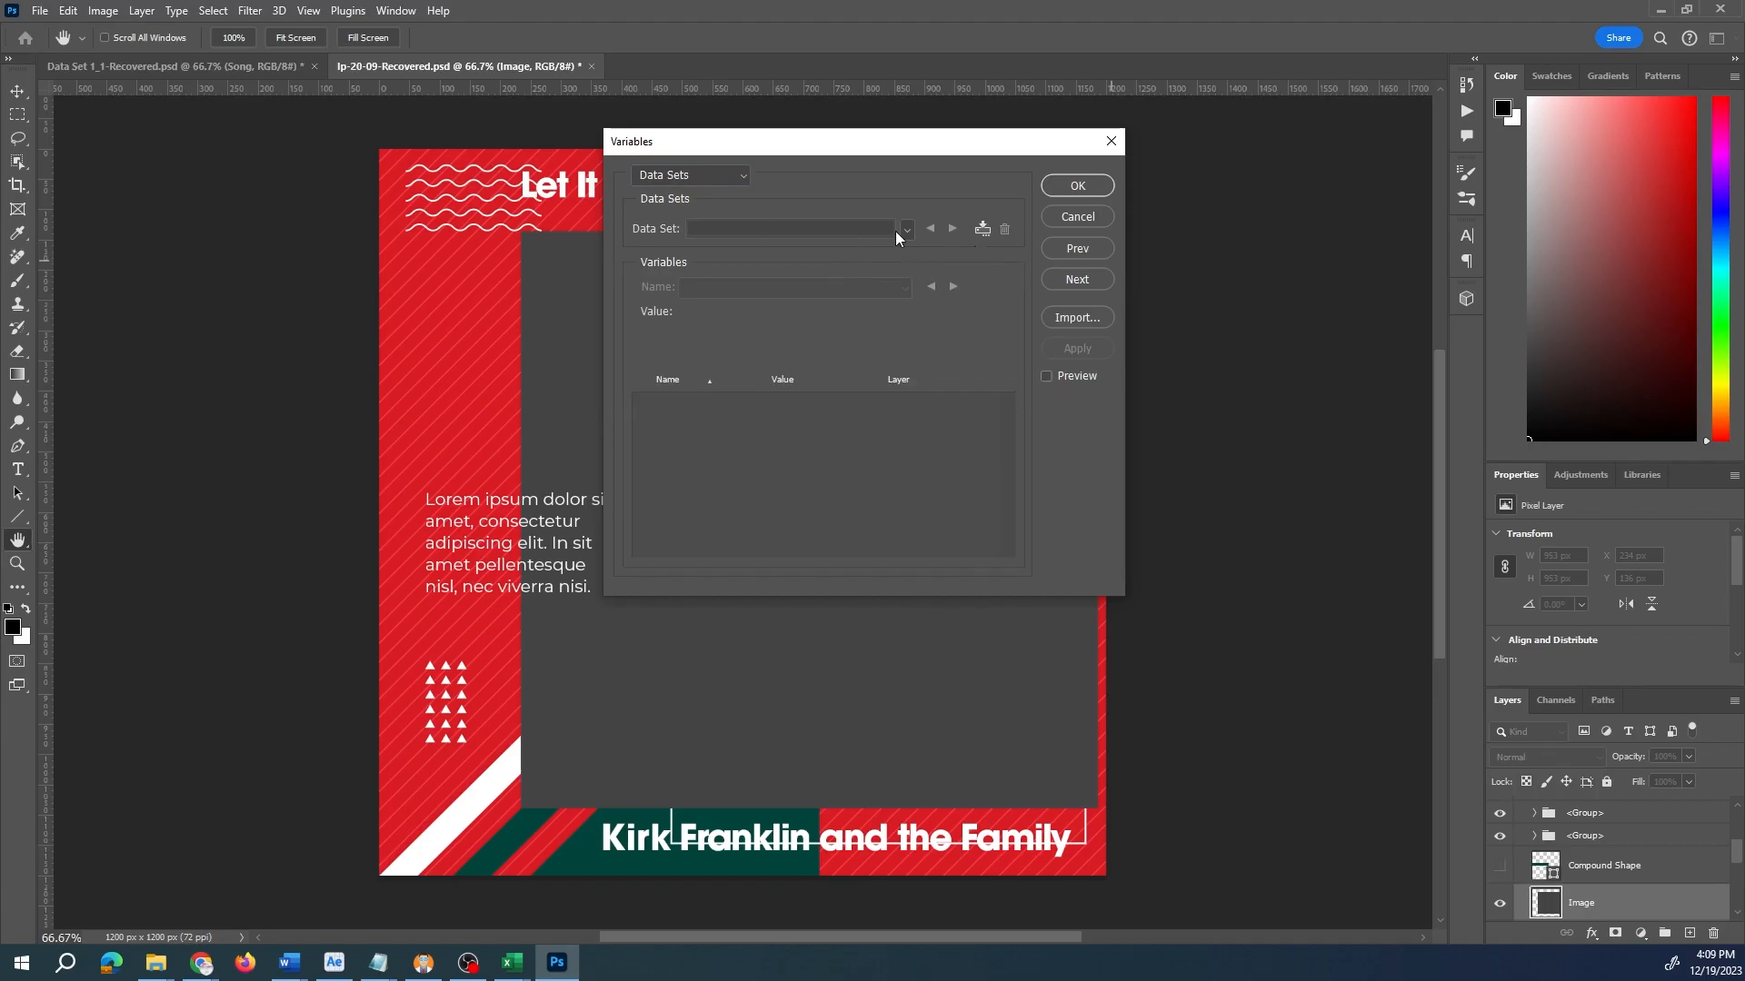
click(1080, 318)
- Import the data sets from the CSV file xmas project - Sheet2.csv in the christmas prject folder
click(694, 292)
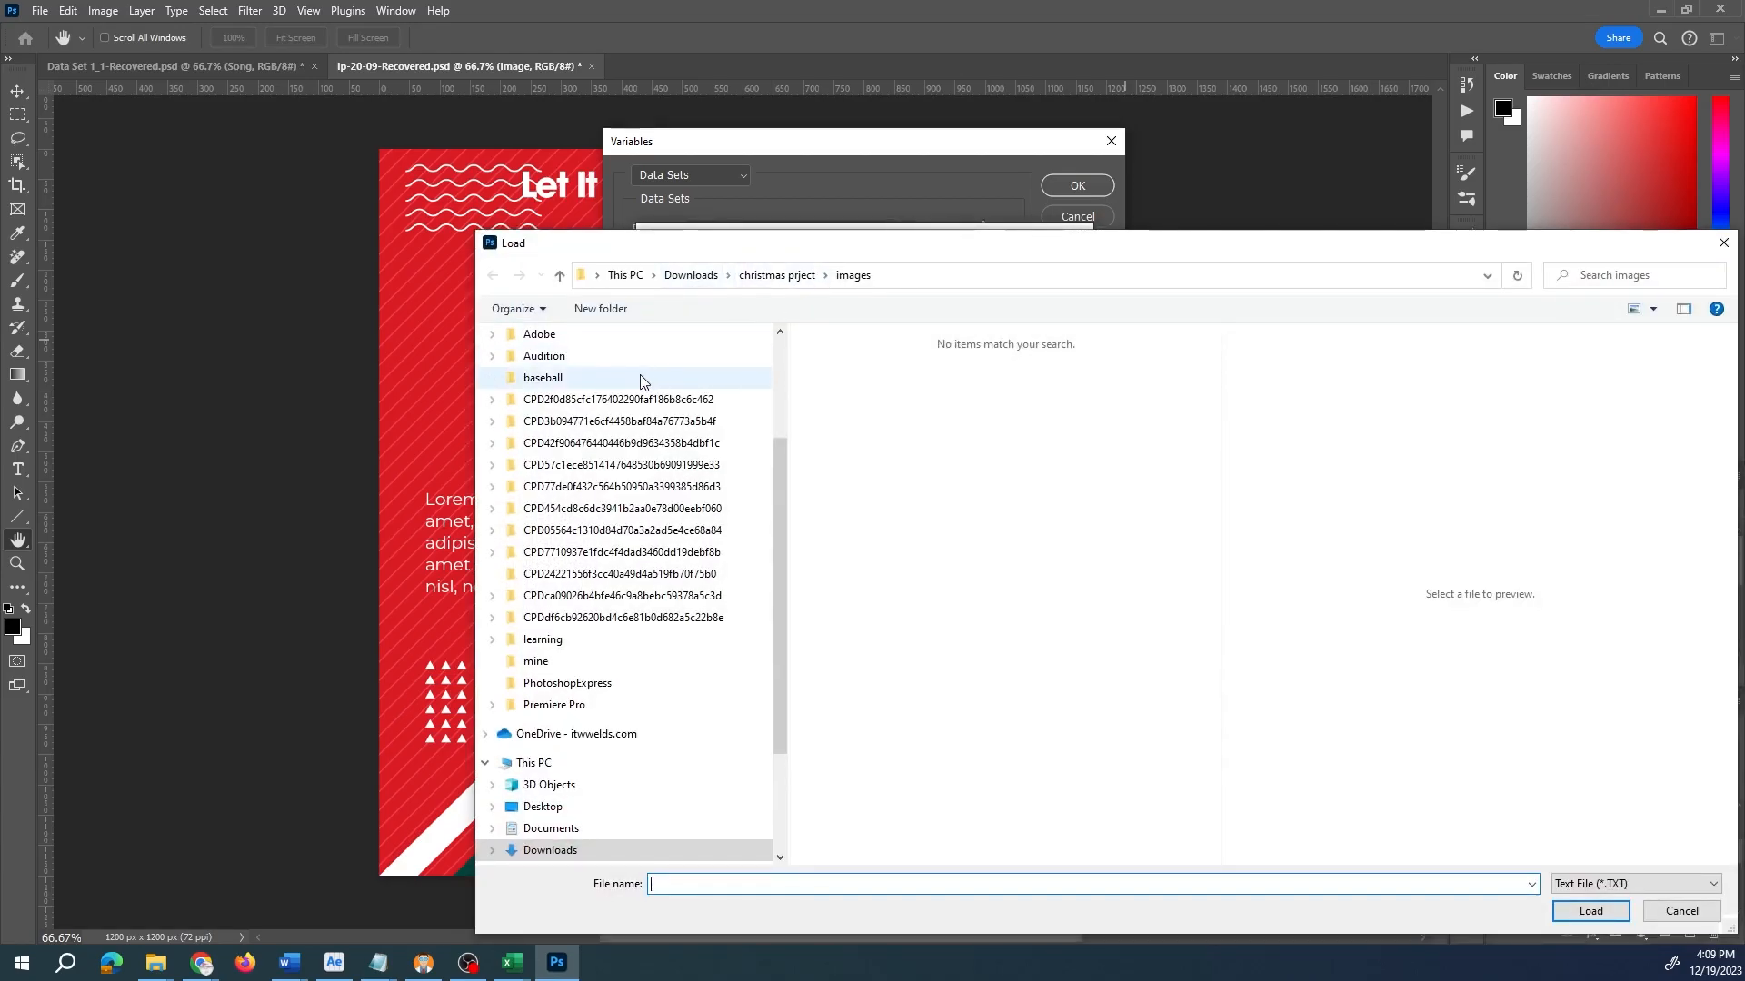
click(779, 276)
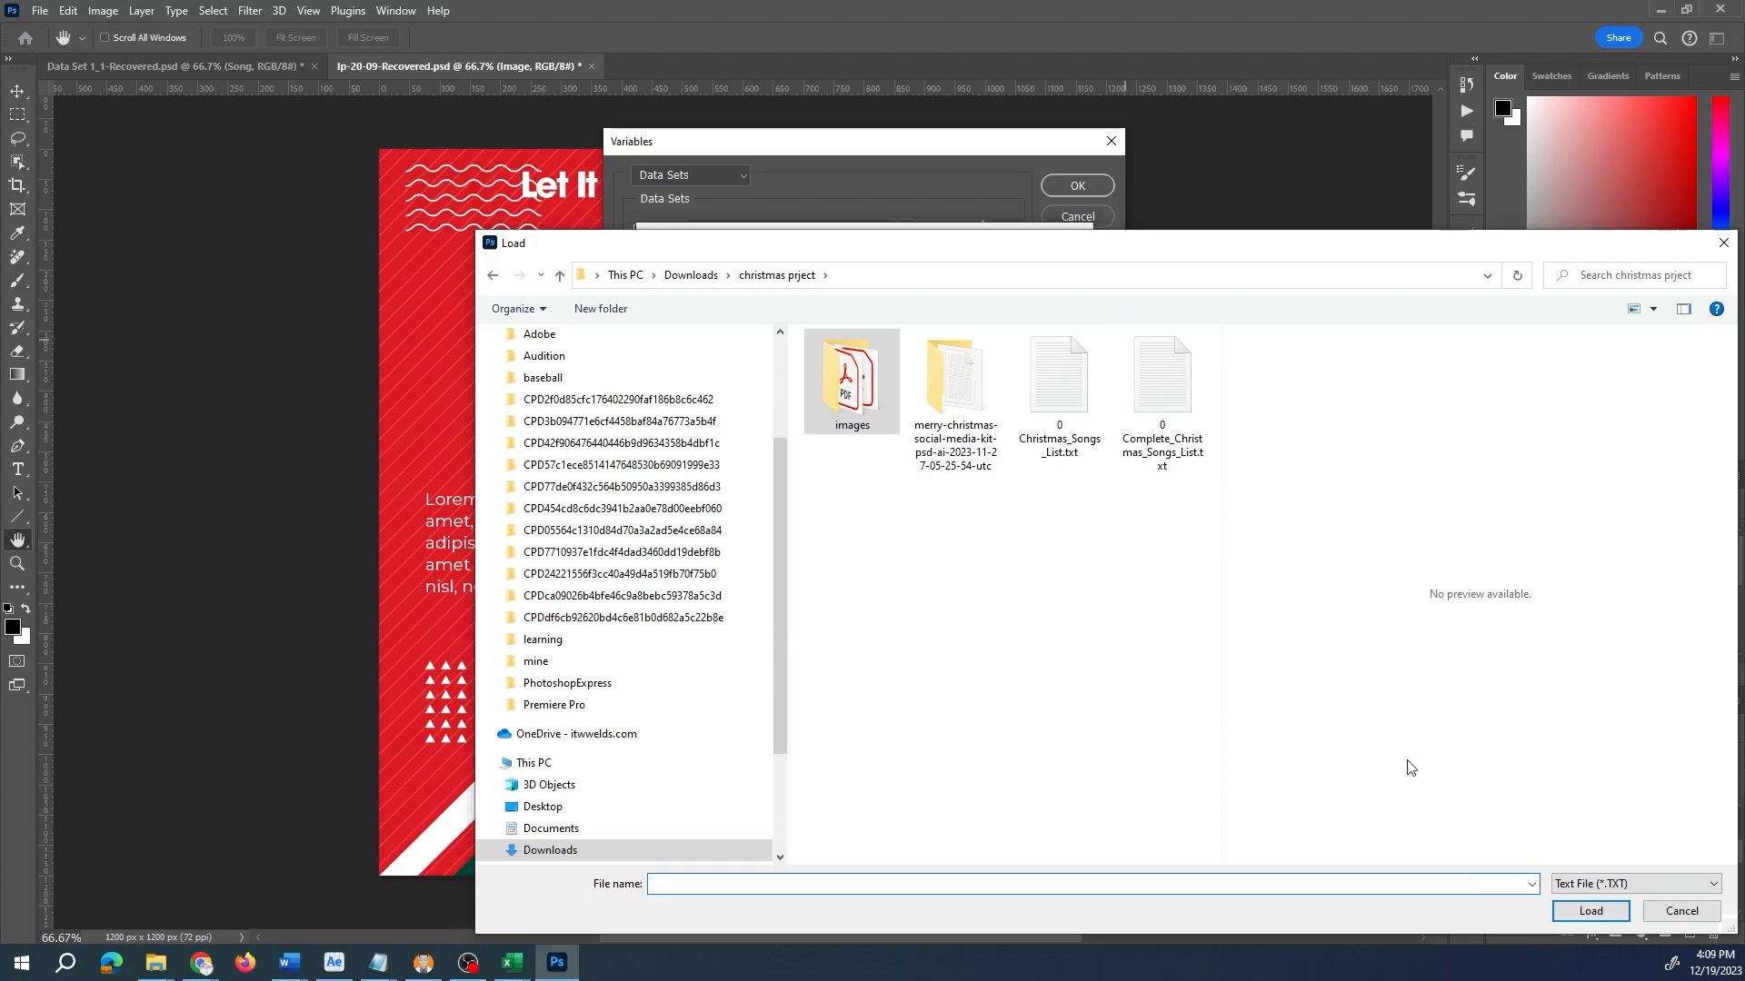
drag(1370, 244, 1078, 79)
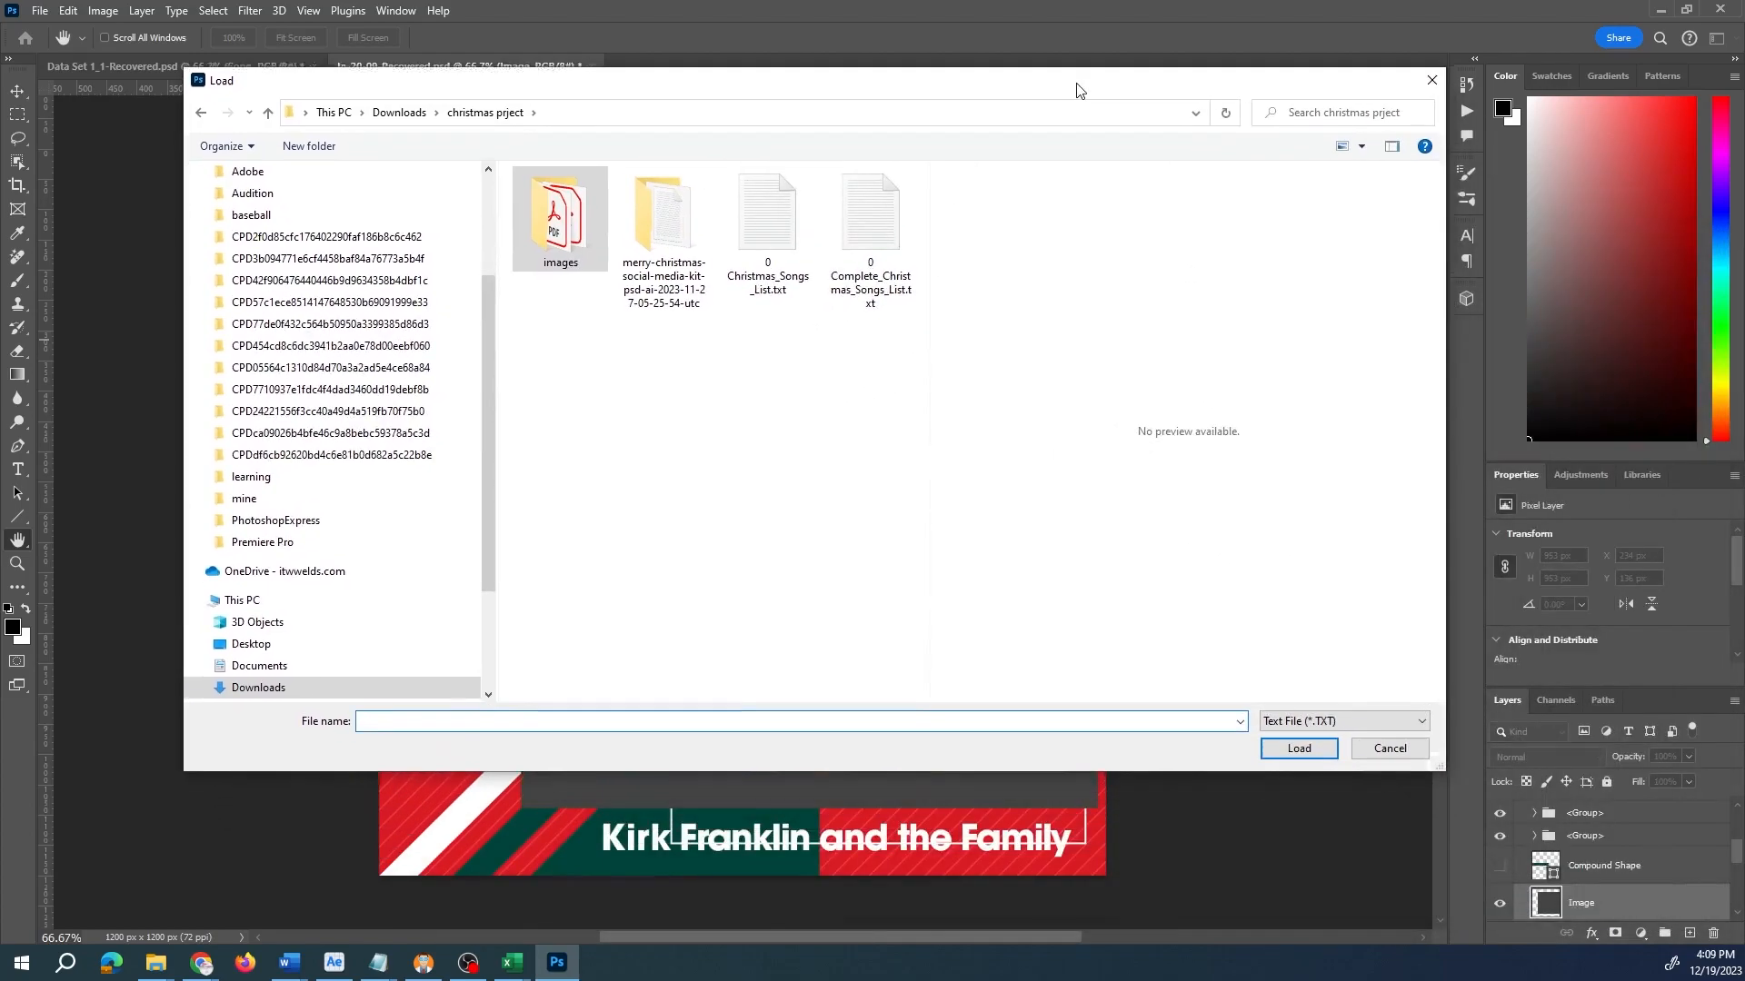
click(1308, 719)
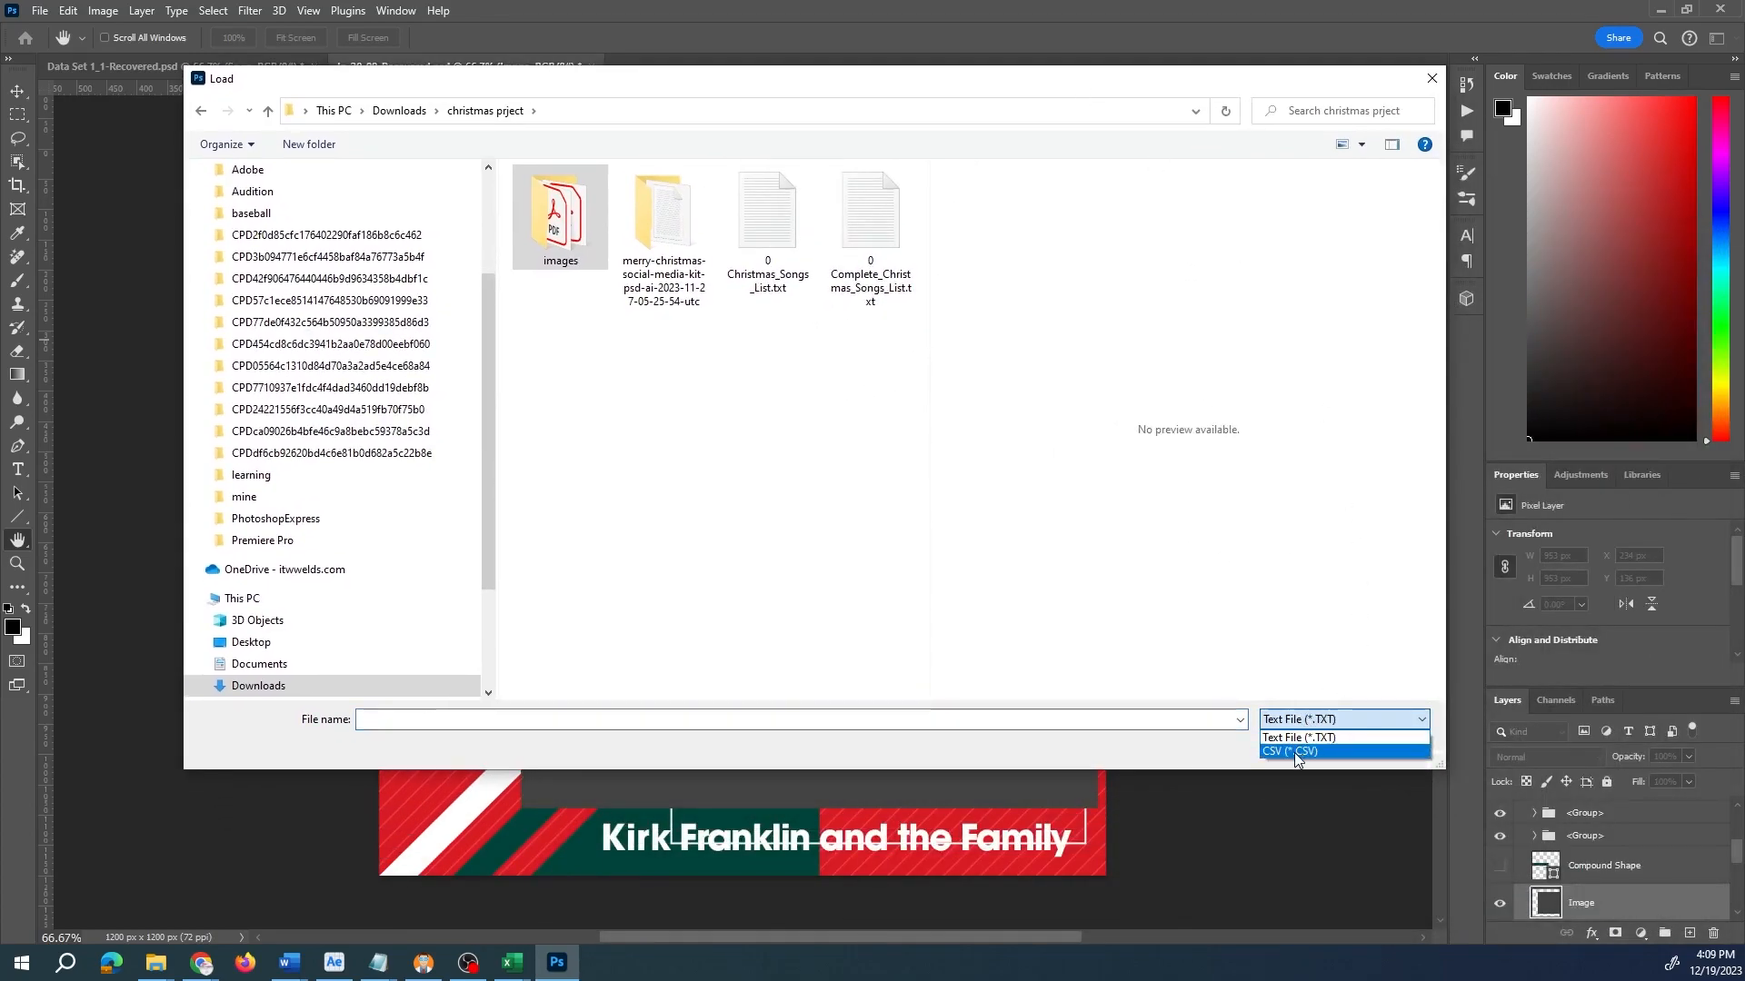
click(1294, 752)
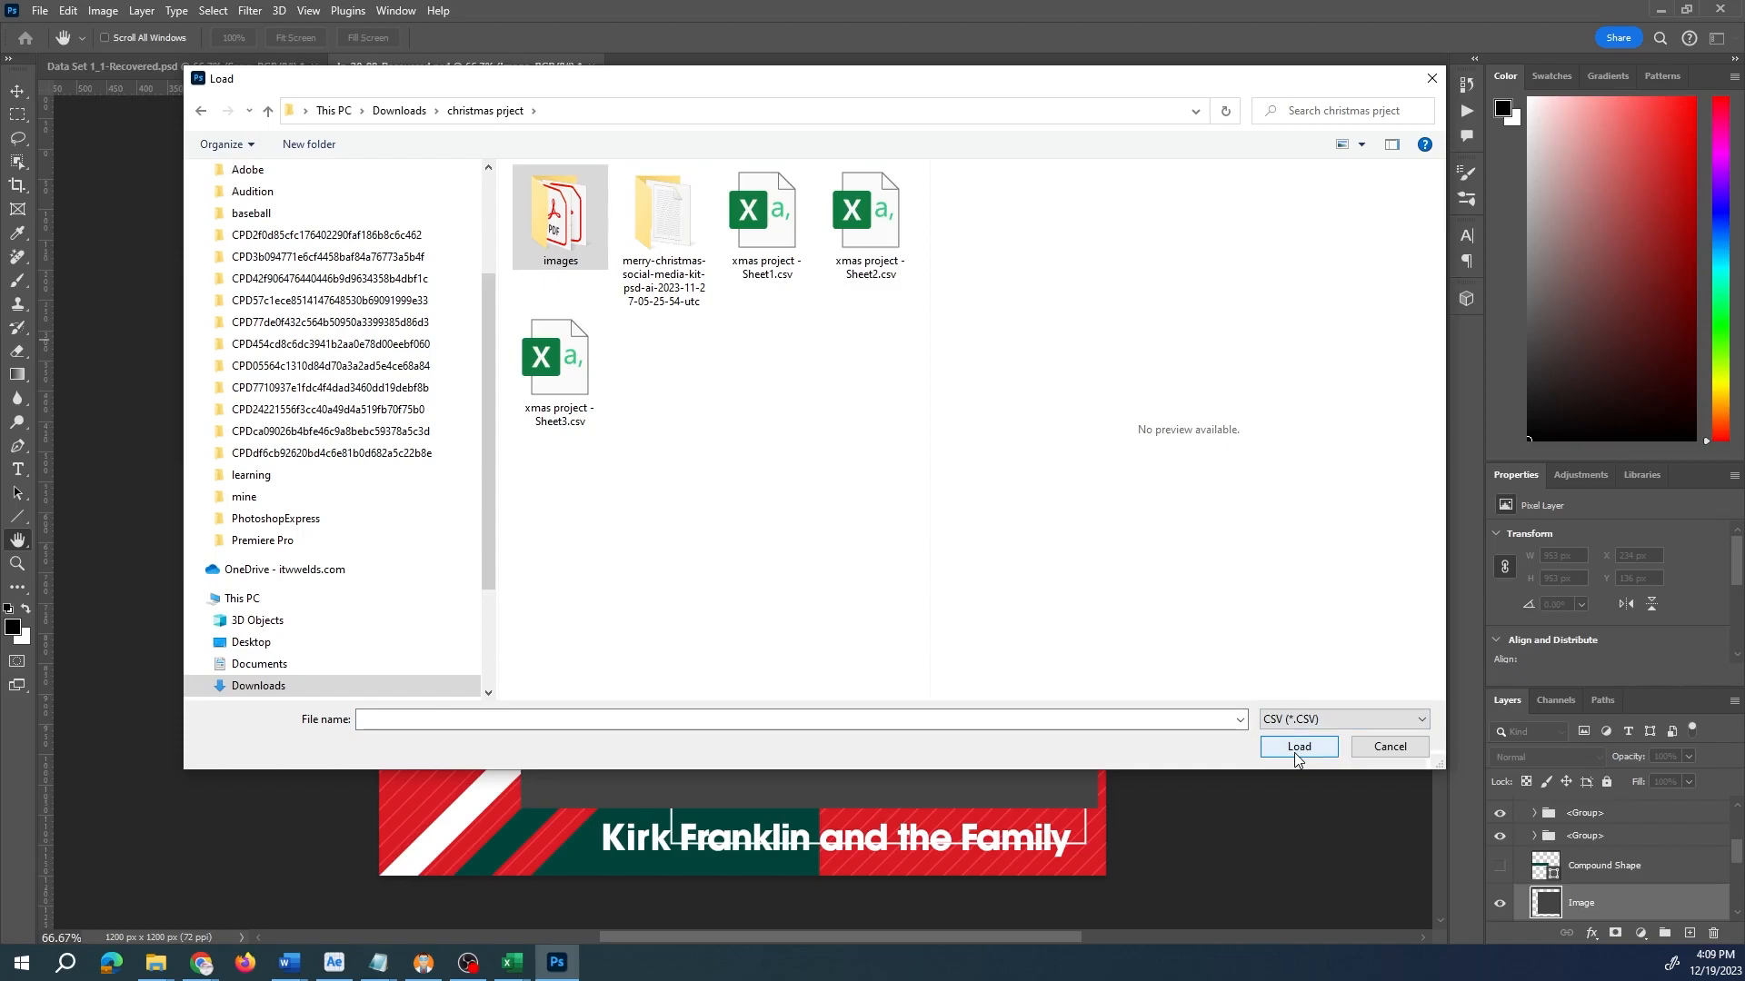
click(868, 223)
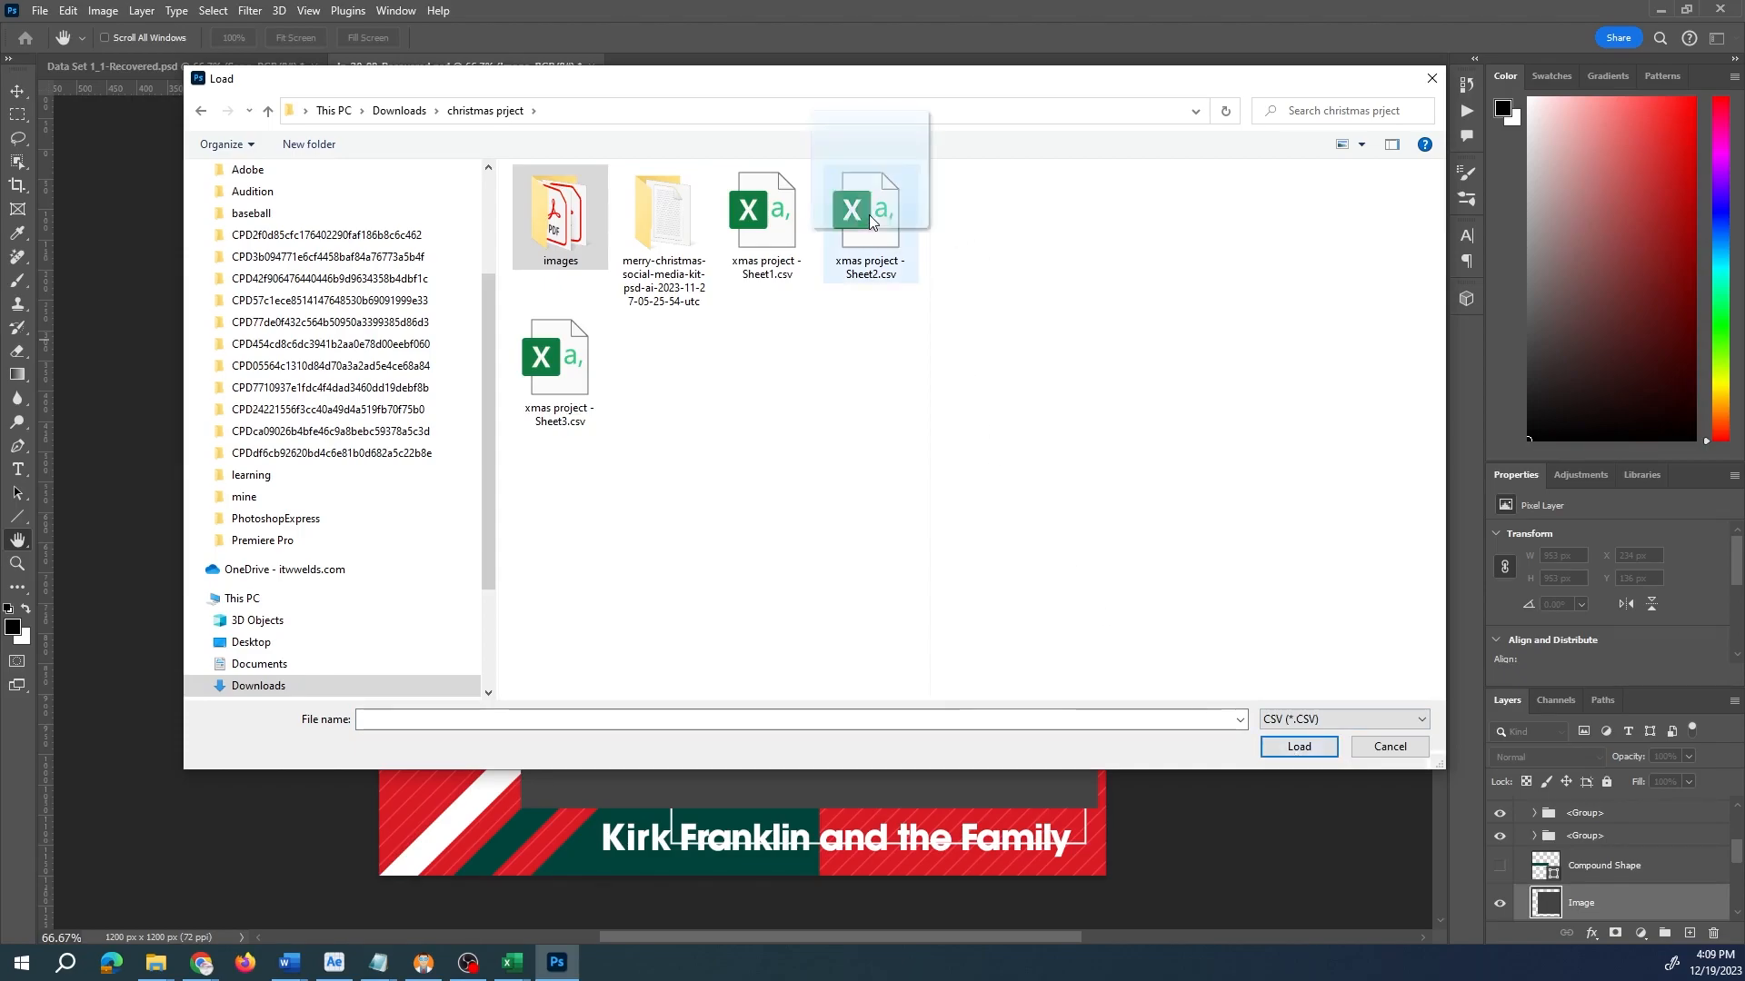
click(1296, 749)
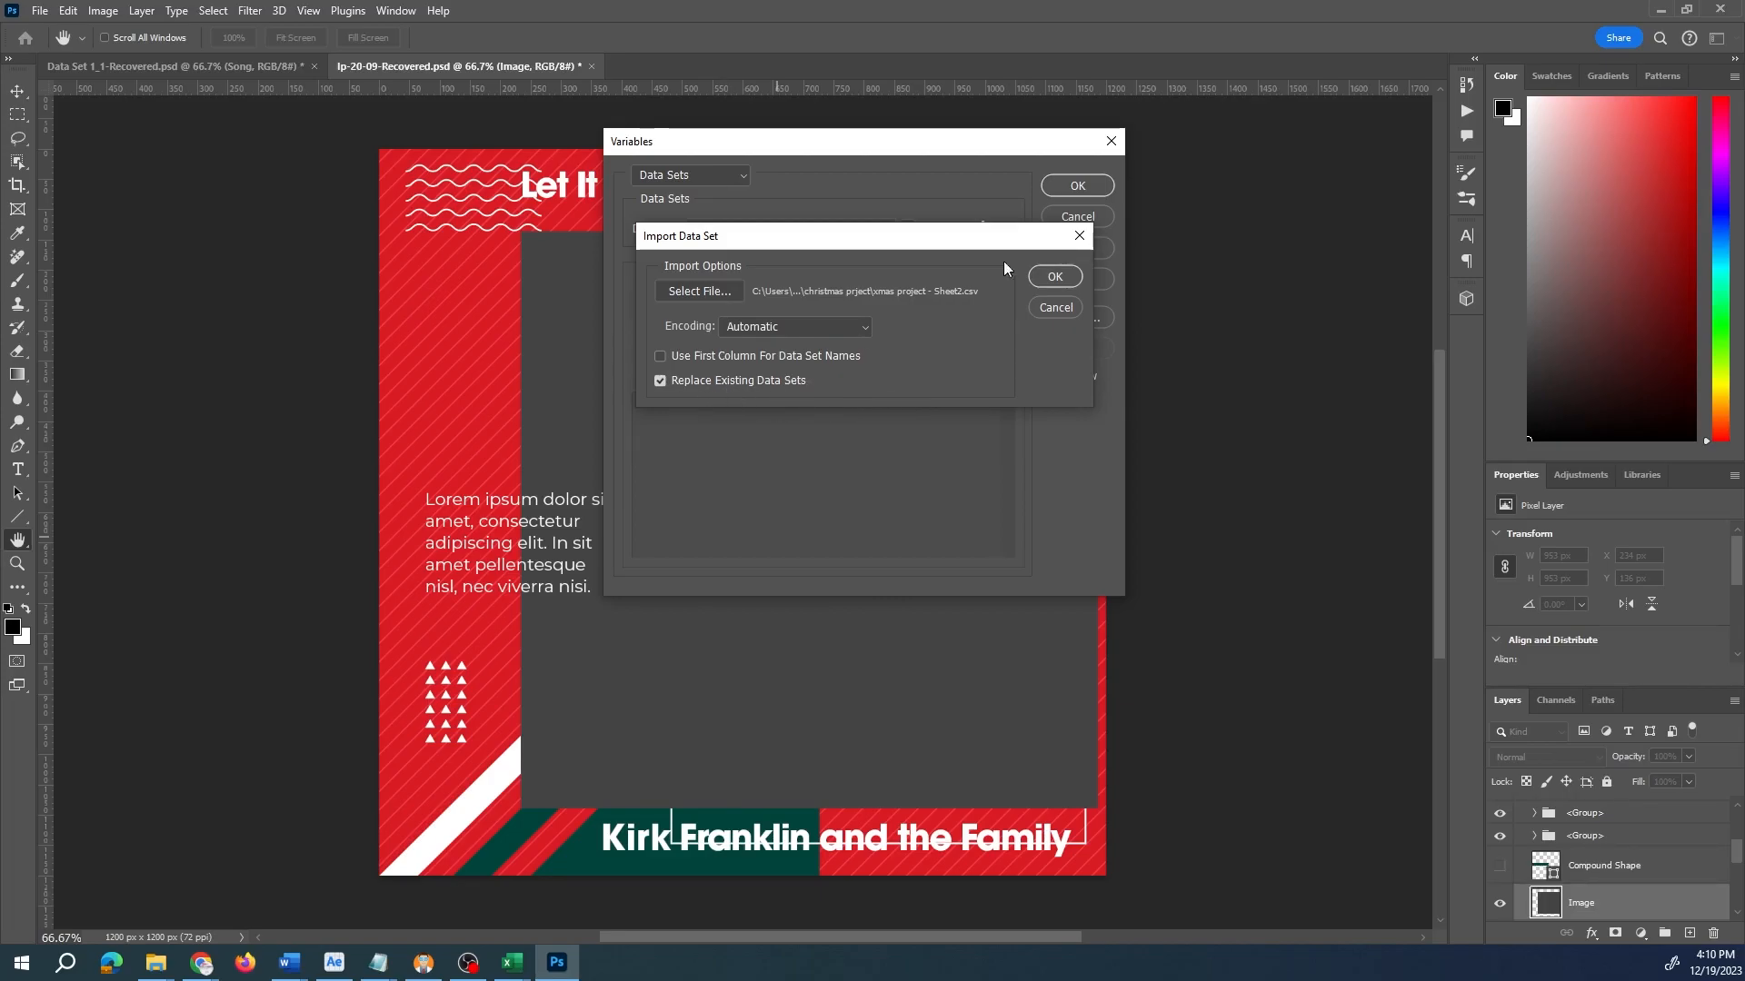
key(Return)
- Move the Variables dialog off the artwork, preview and apply Data Set 1, and advance to Data Set 2
drag(766, 145, 1291, 160)
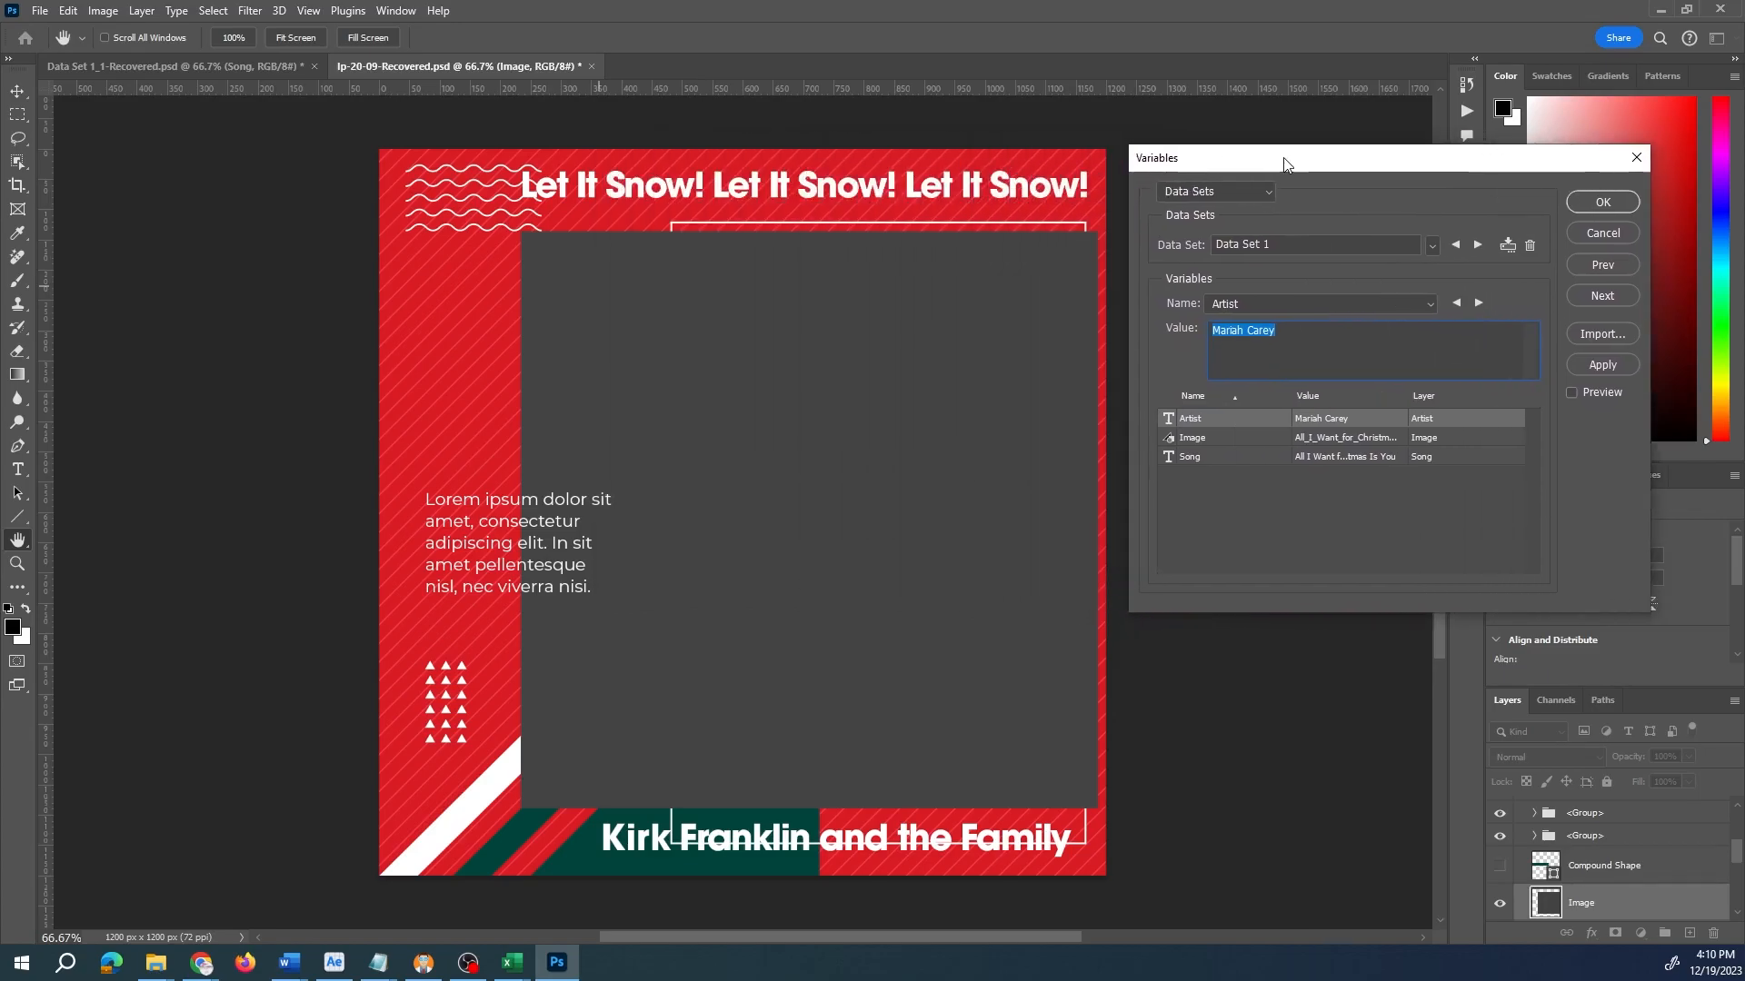
click(1572, 391)
click(1597, 364)
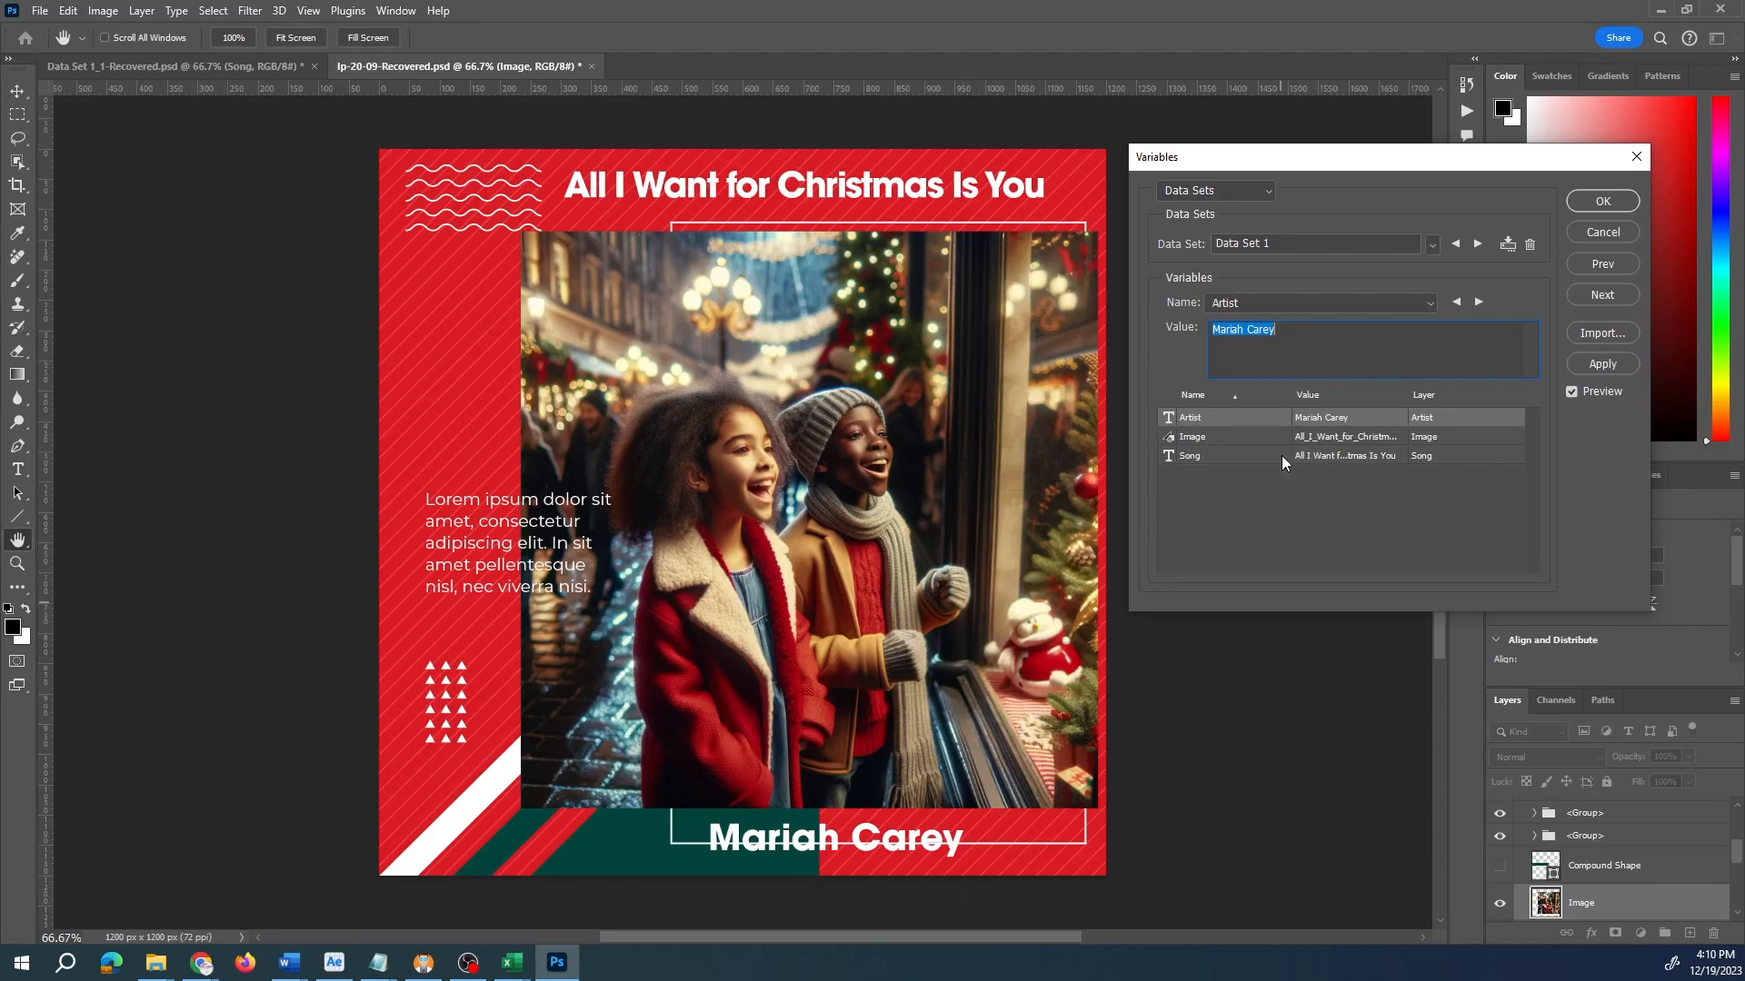
click(1477, 246)
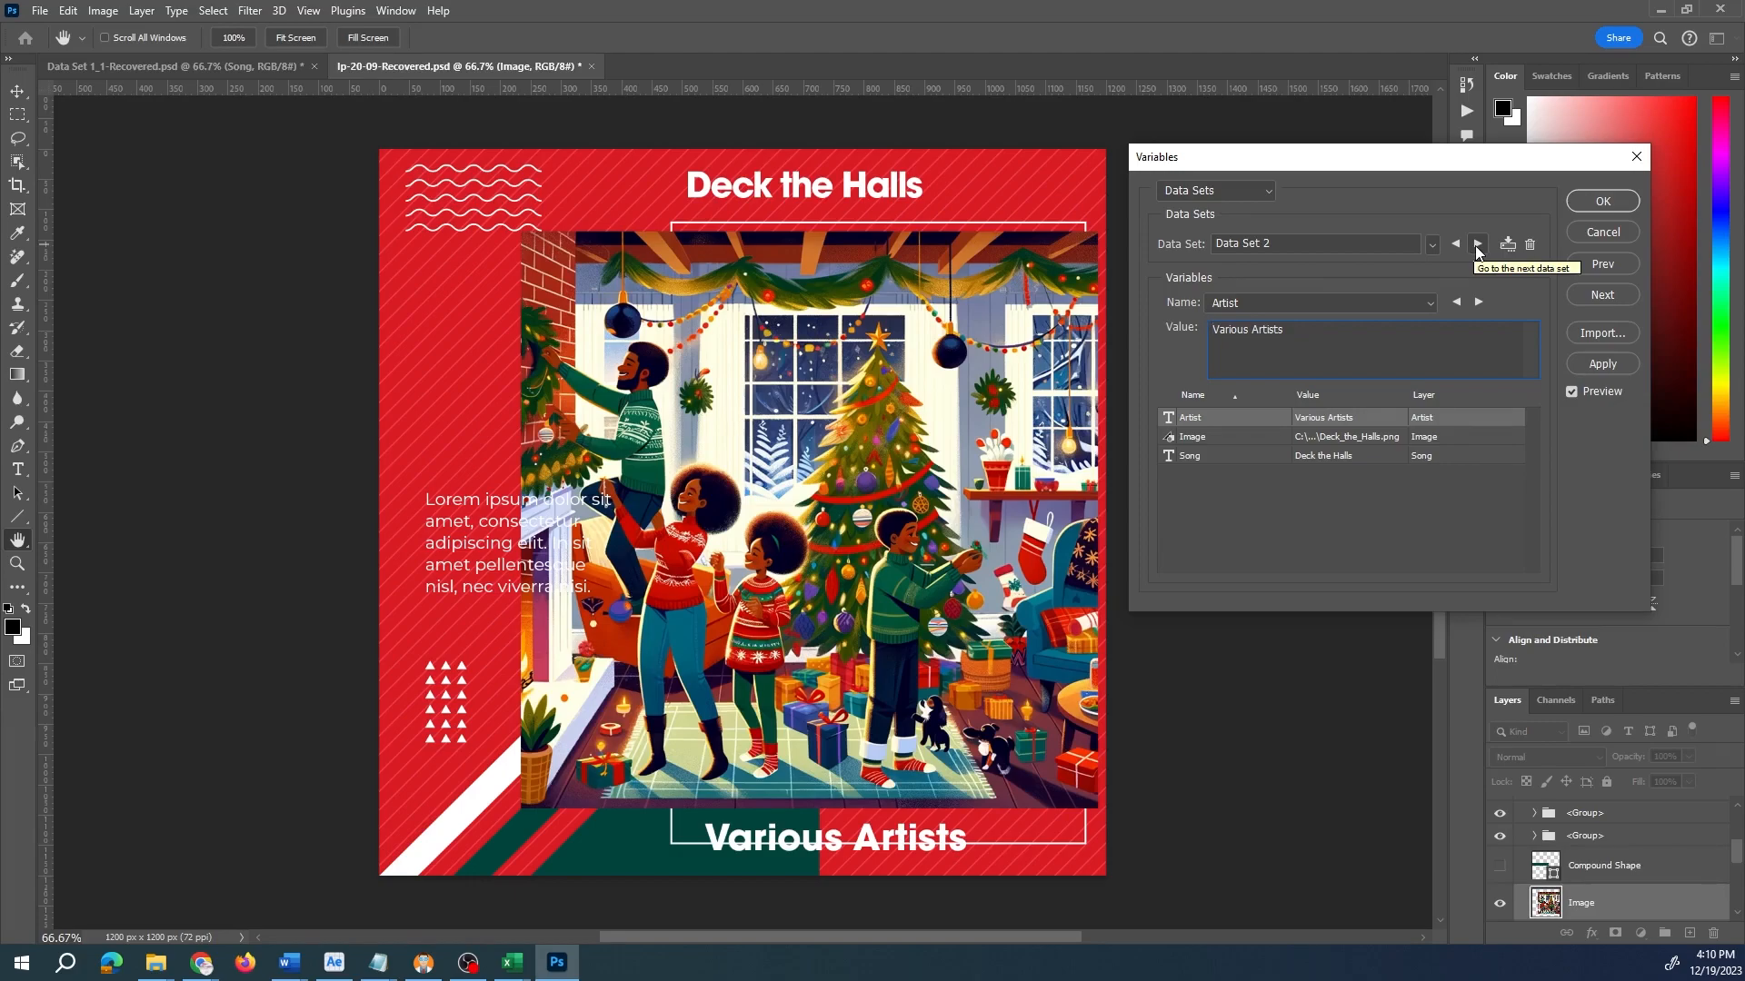
- Preview the remaining data sets through to the end, return to Data Set 1, and accept the variables
click(1477, 245)
click(1476, 245)
click(1476, 245)
click(1476, 245)
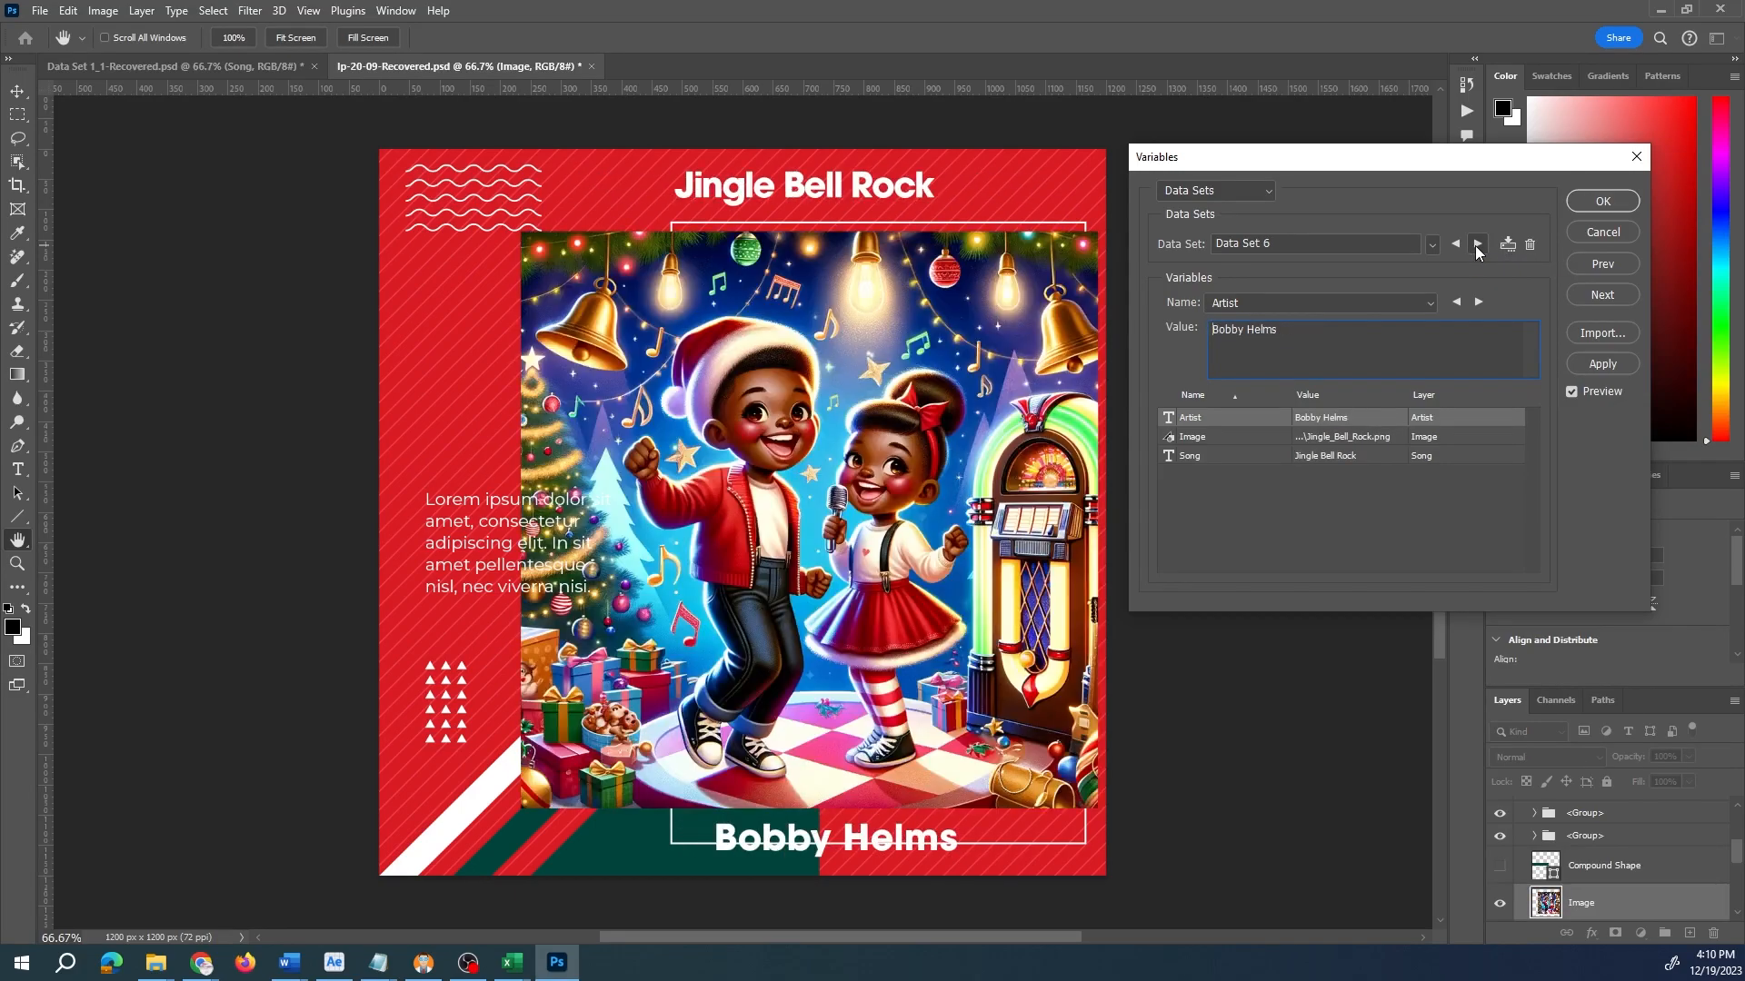
click(1477, 246)
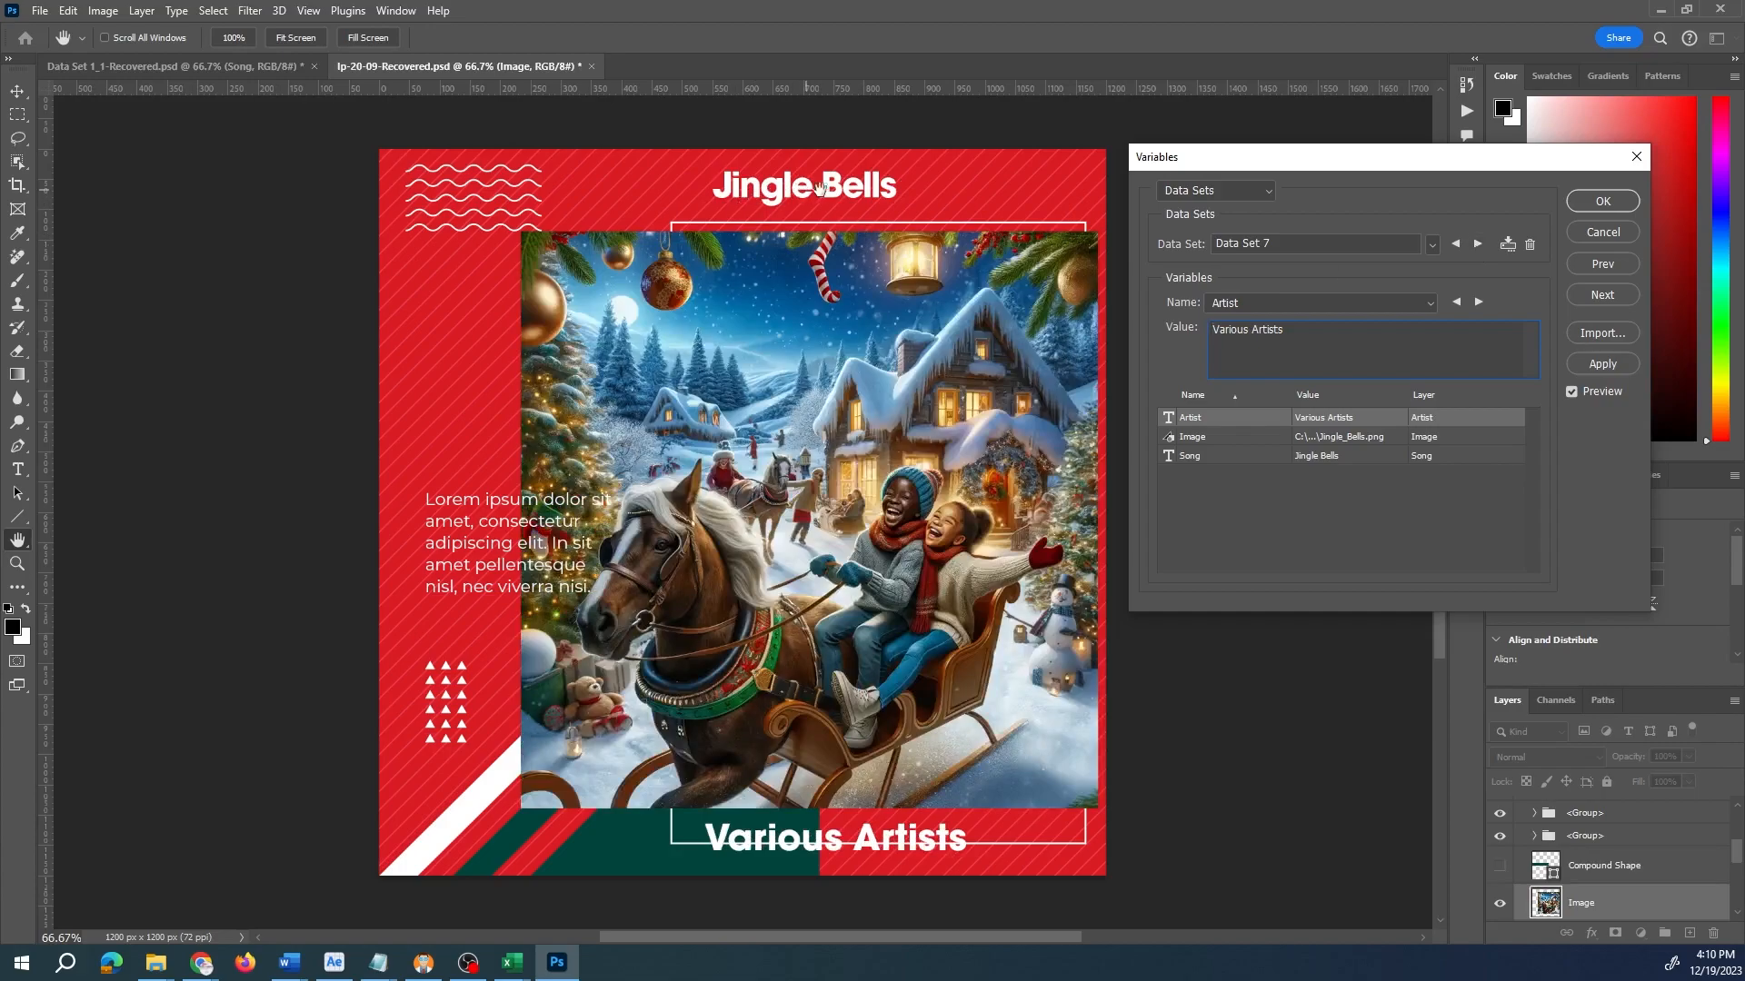
click(1476, 245)
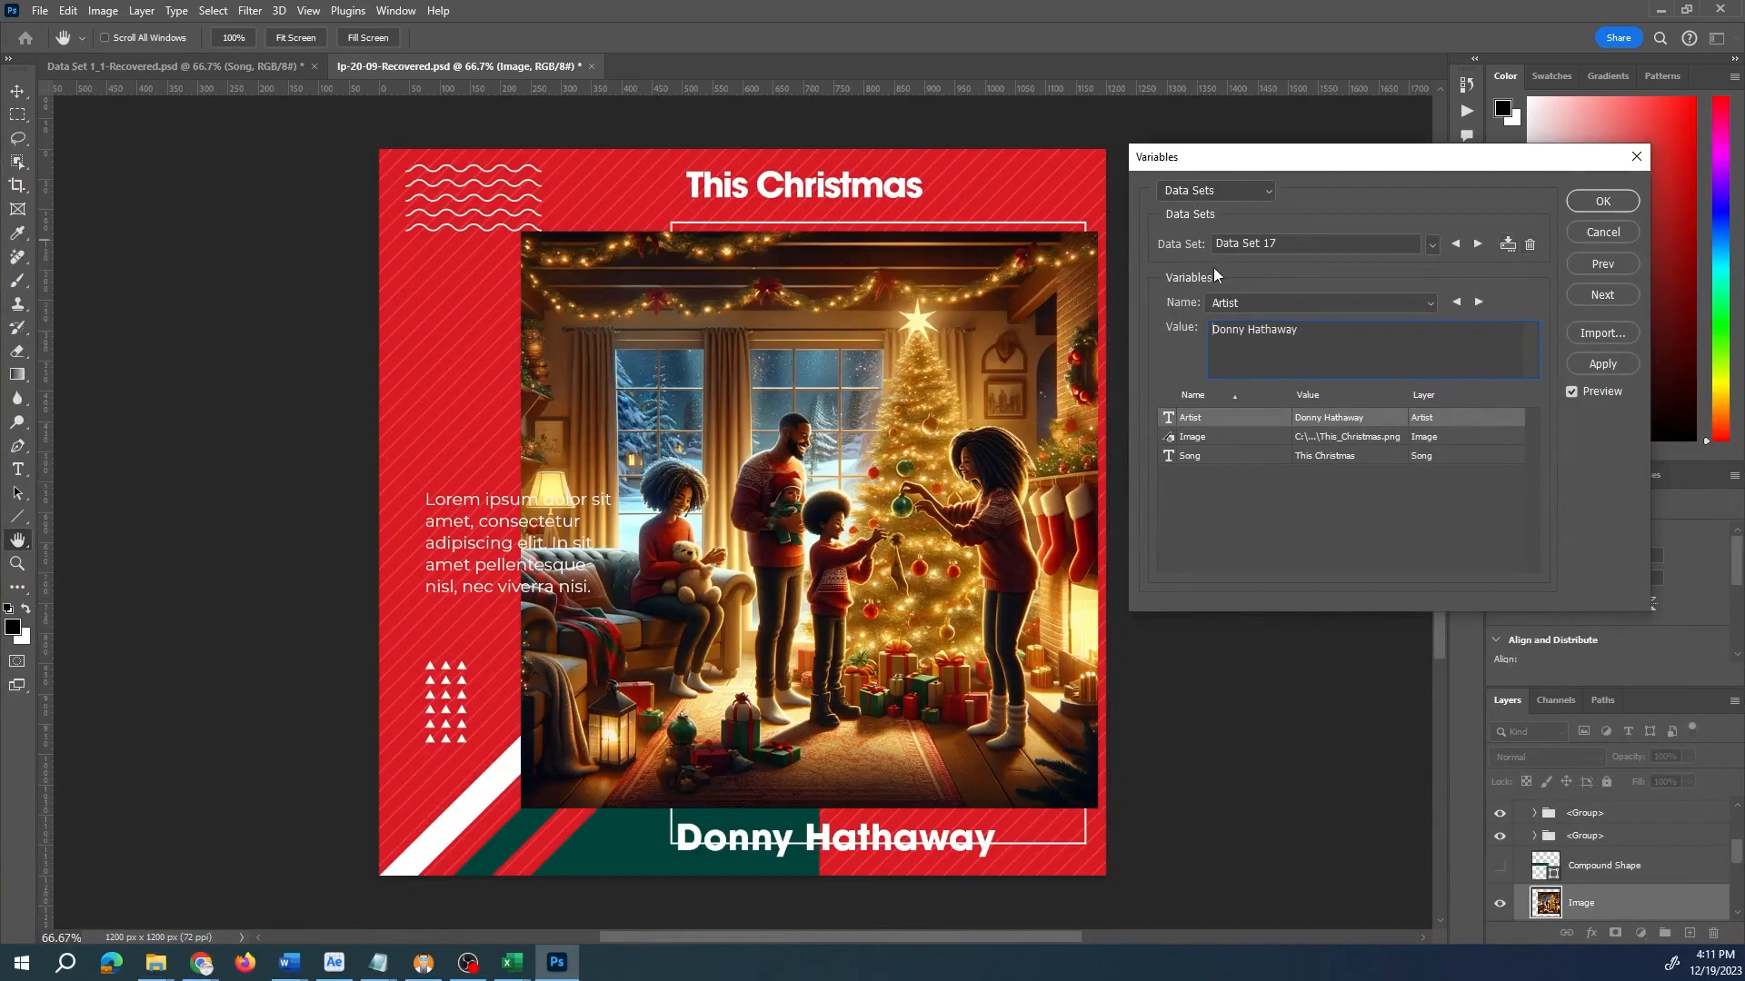
click(1472, 247)
click(1473, 247)
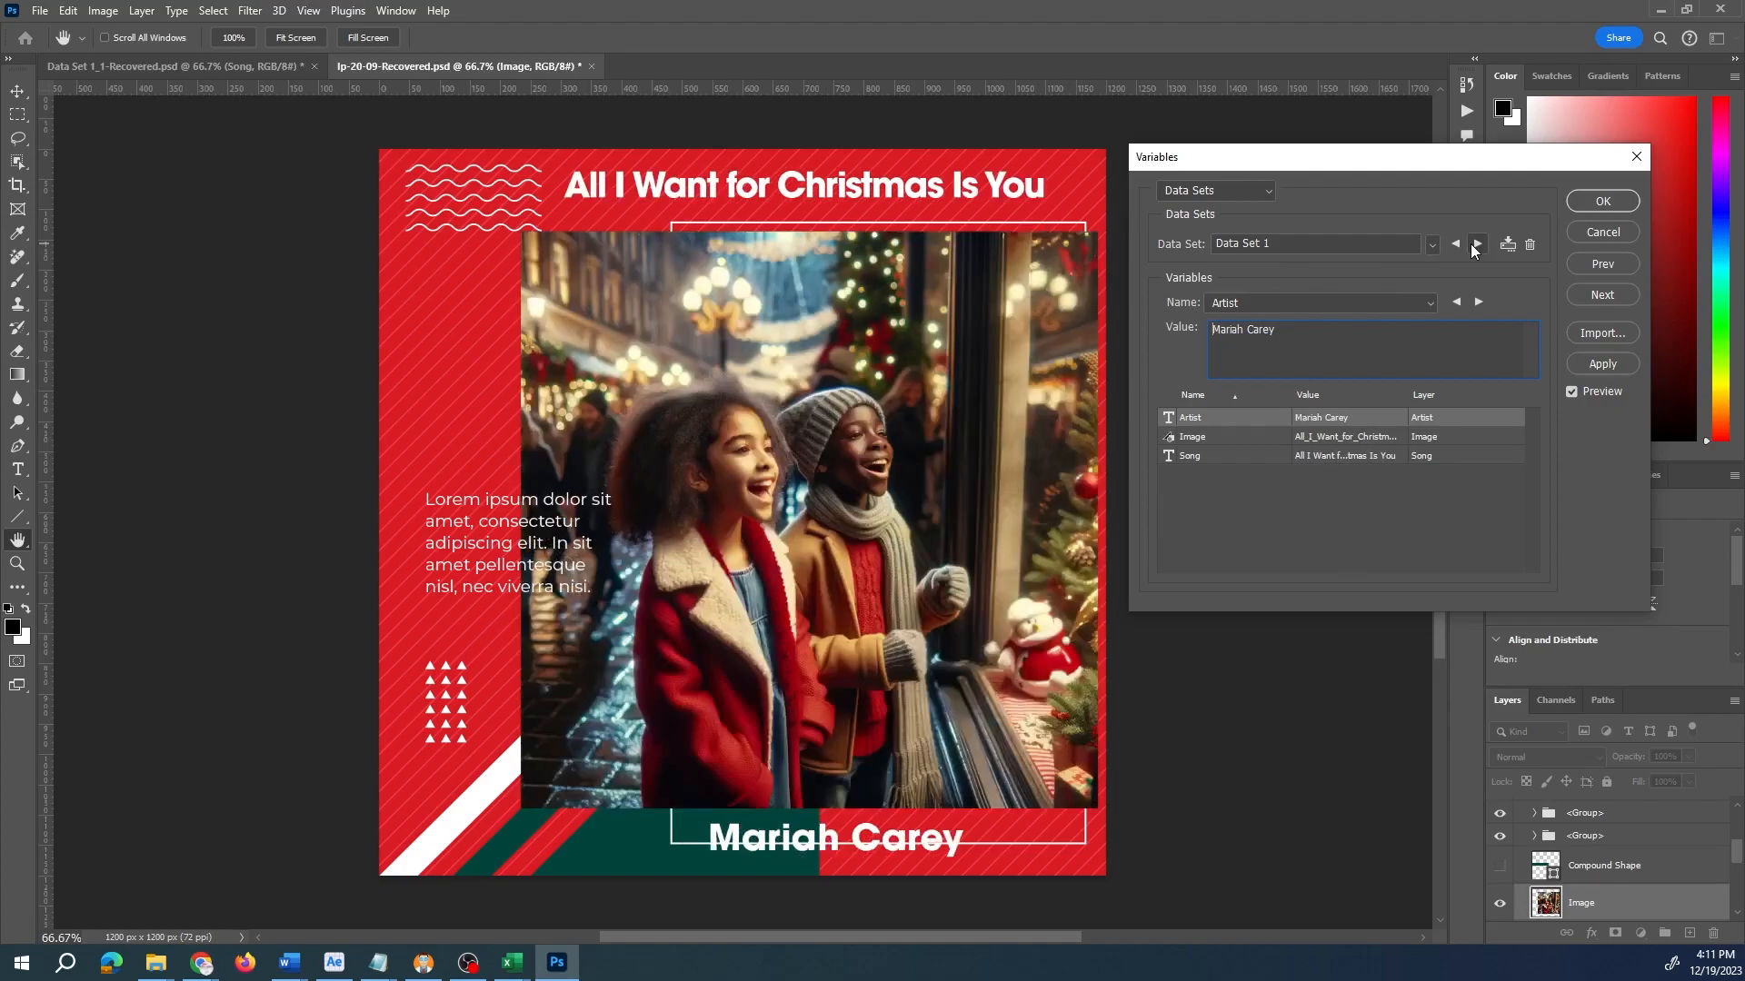
click(1605, 202)
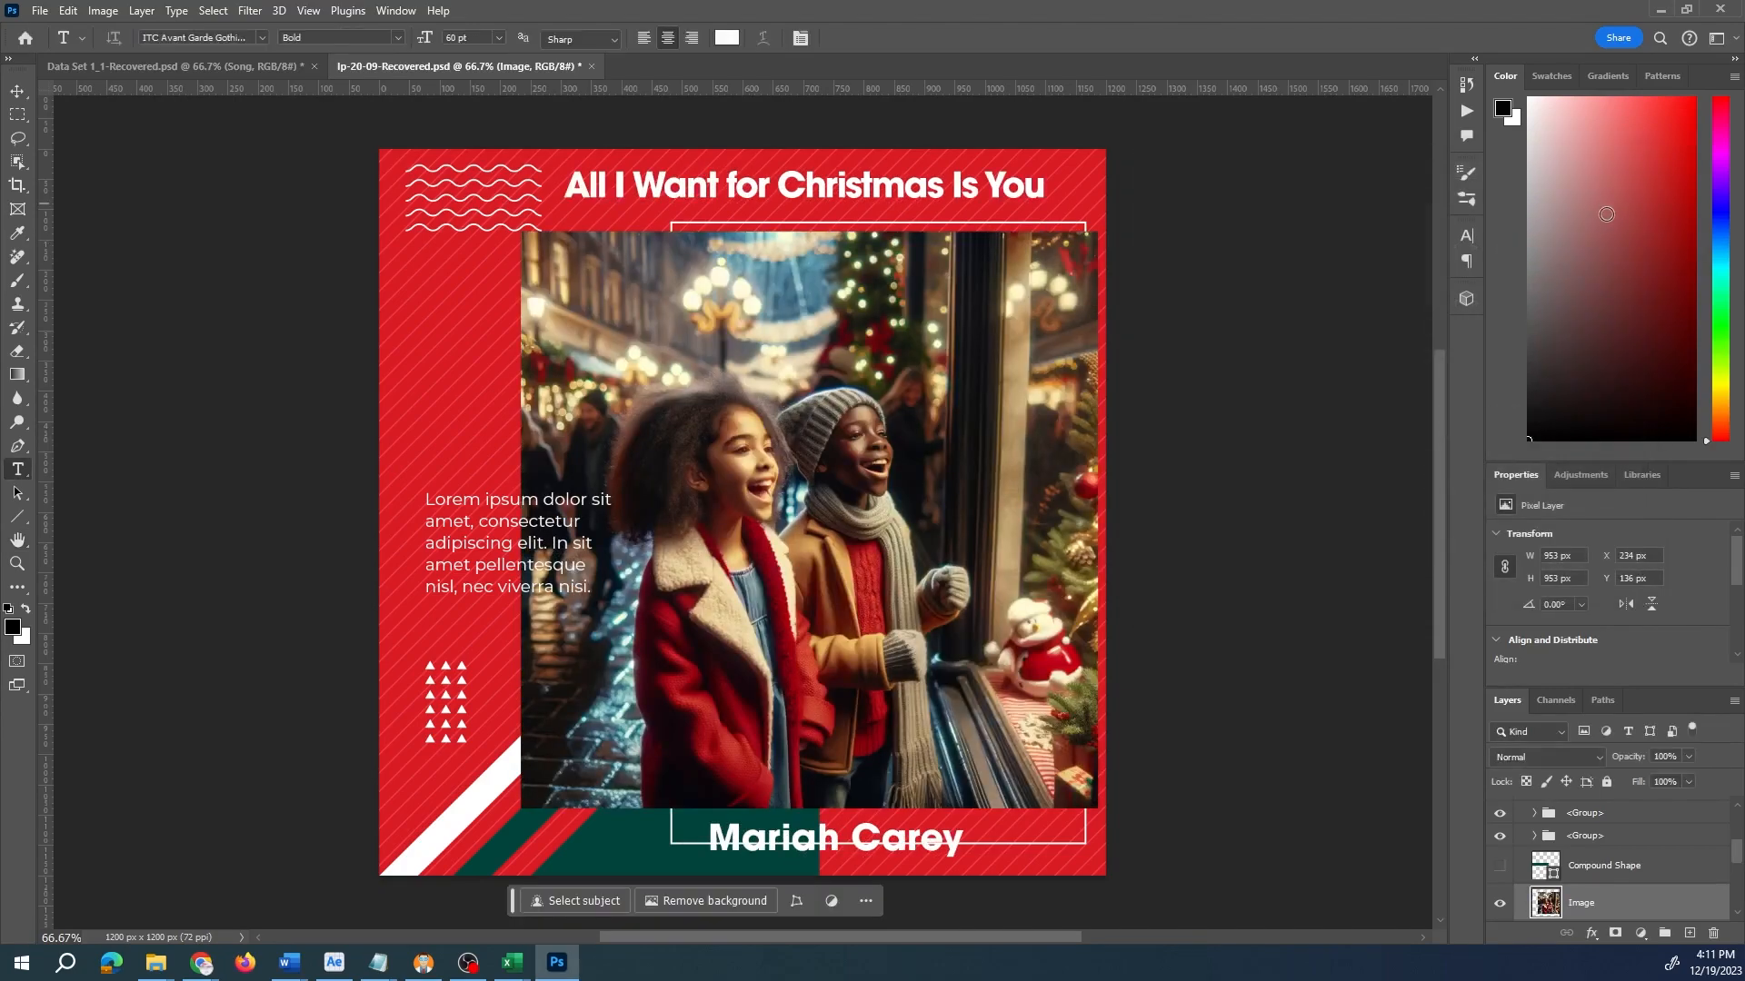
- Start exporting all data sets as files, with the images folder inside Downloads' christmas prject folder as the destination
click(38, 12)
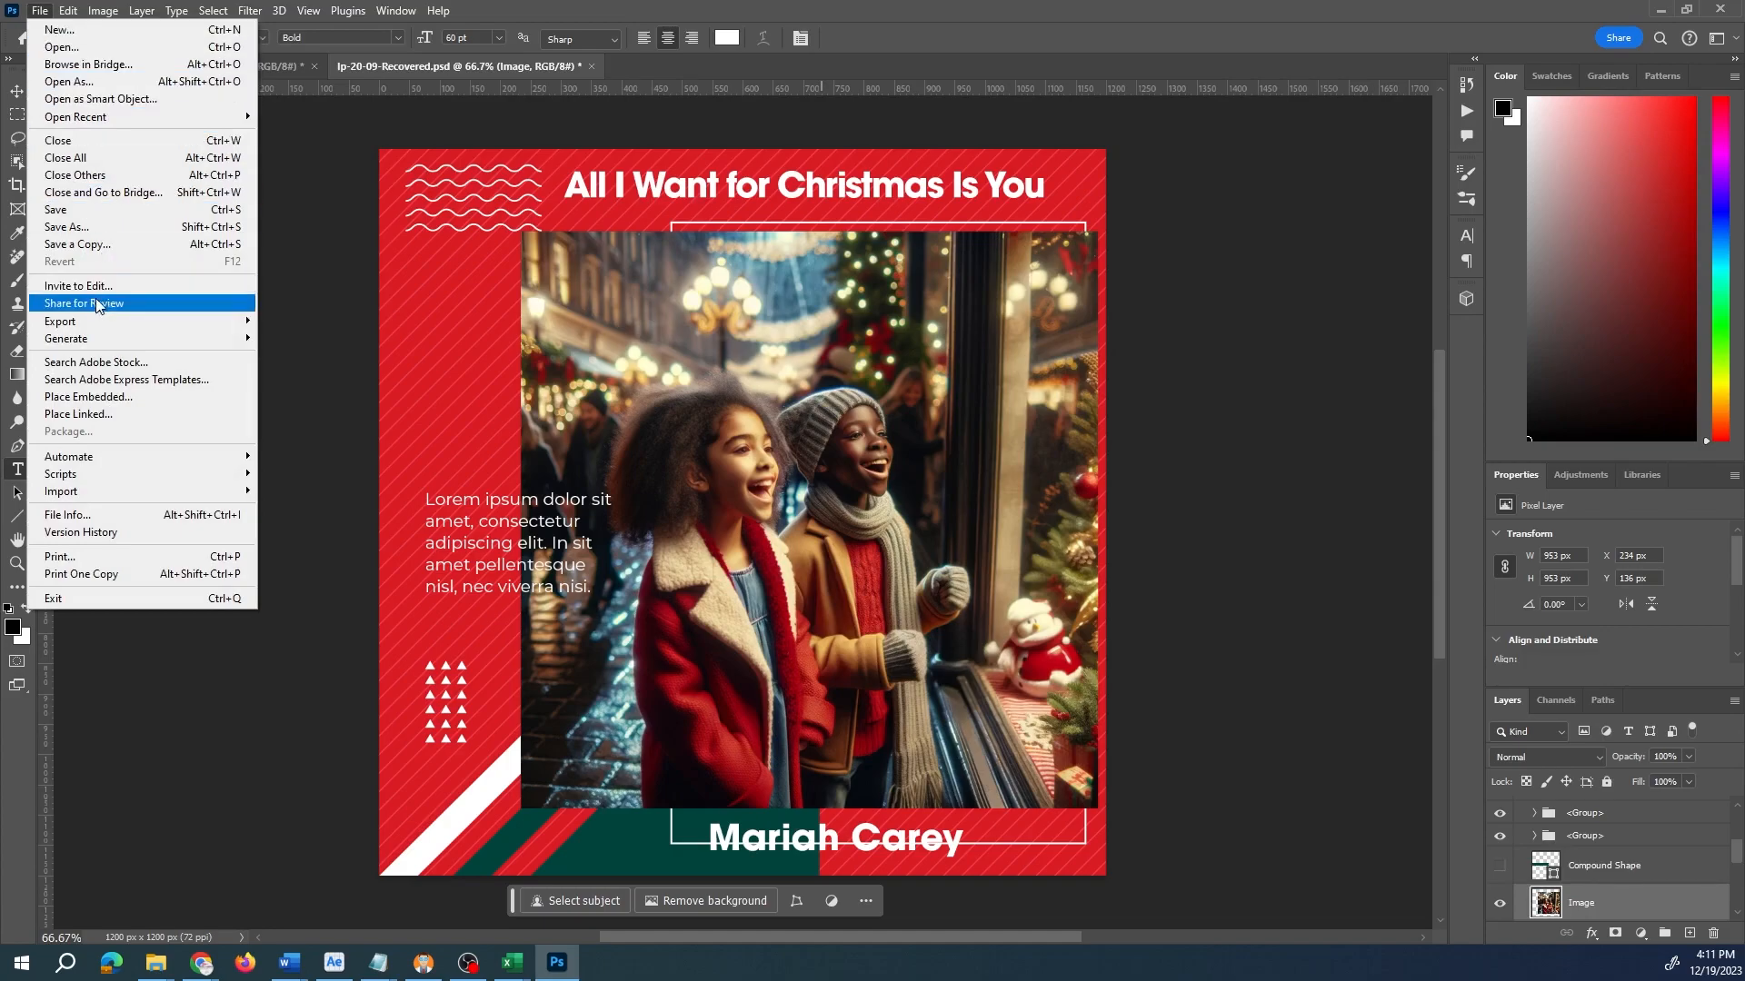
mouse_move(75, 319)
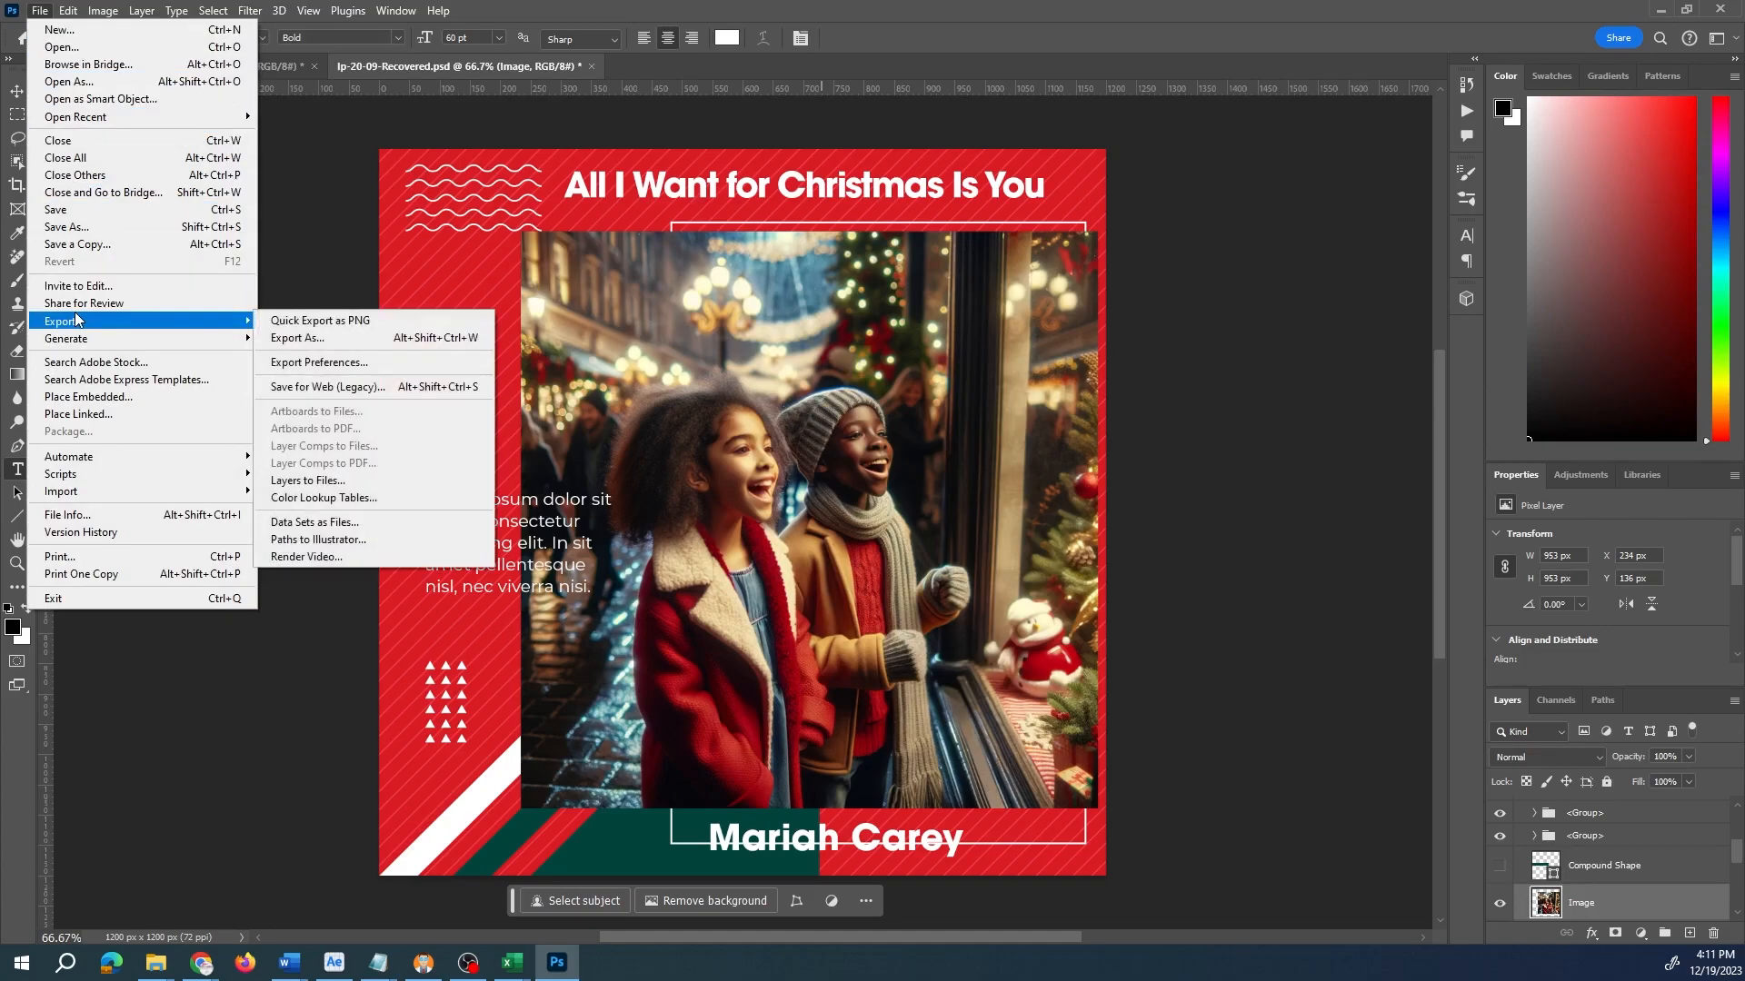
click(320, 524)
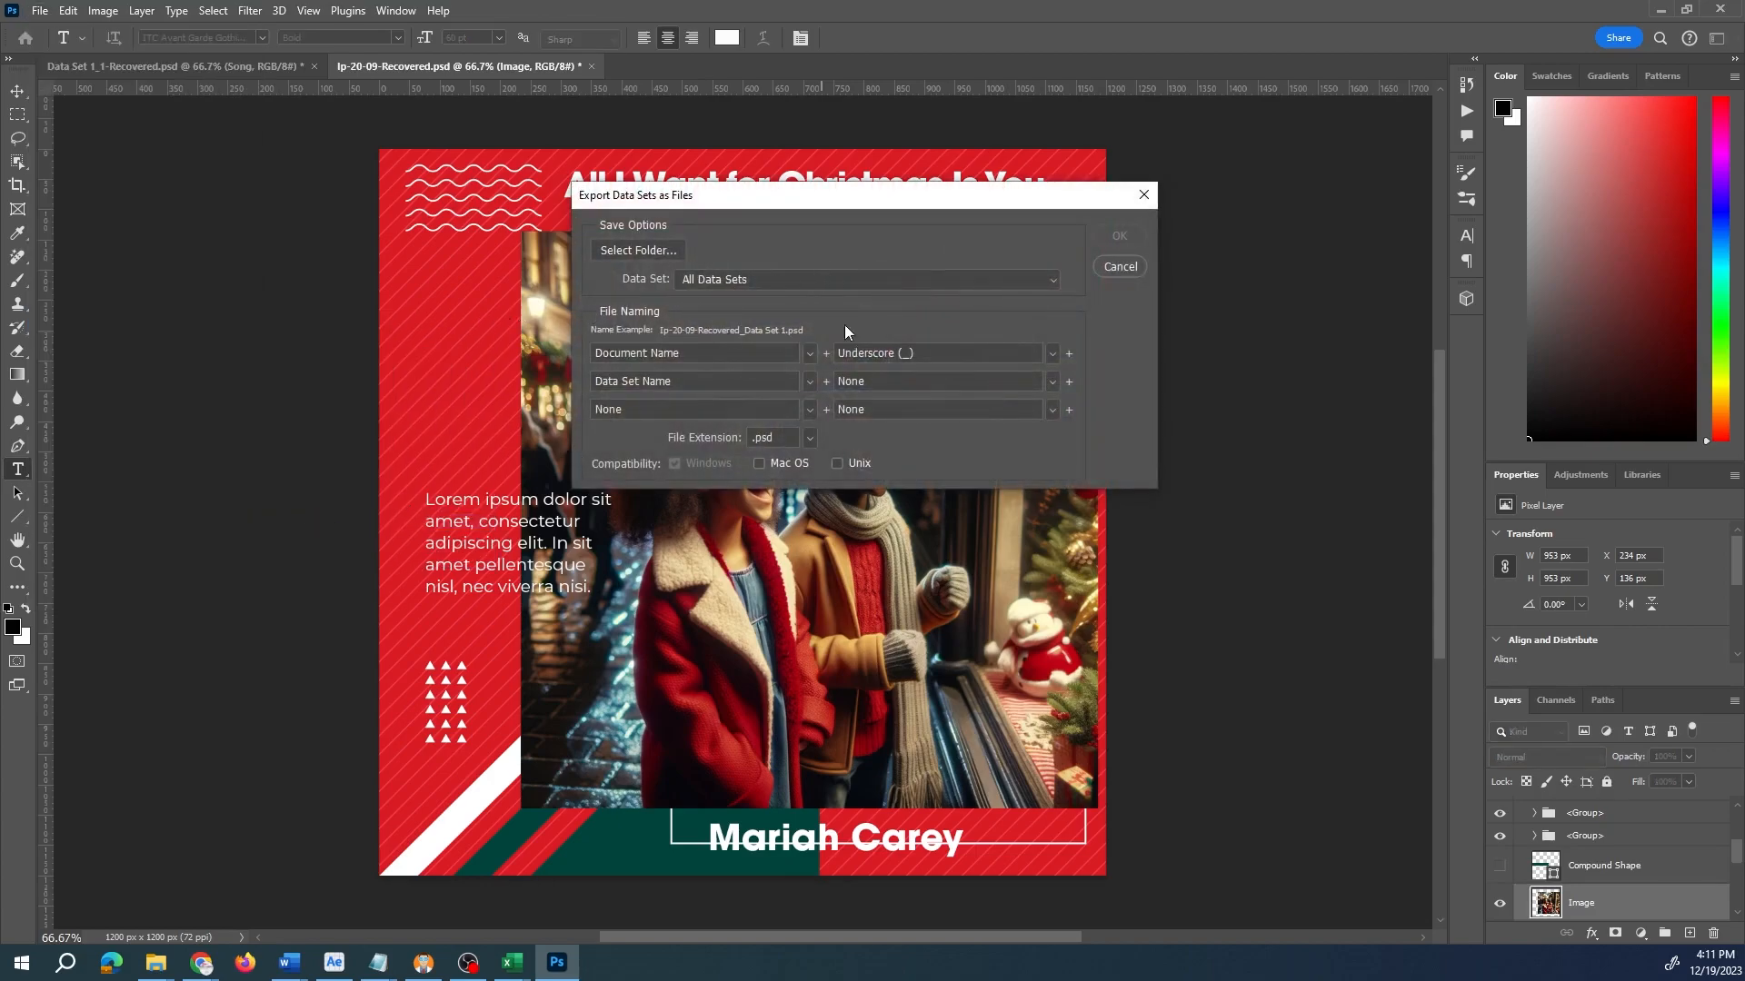
click(619, 253)
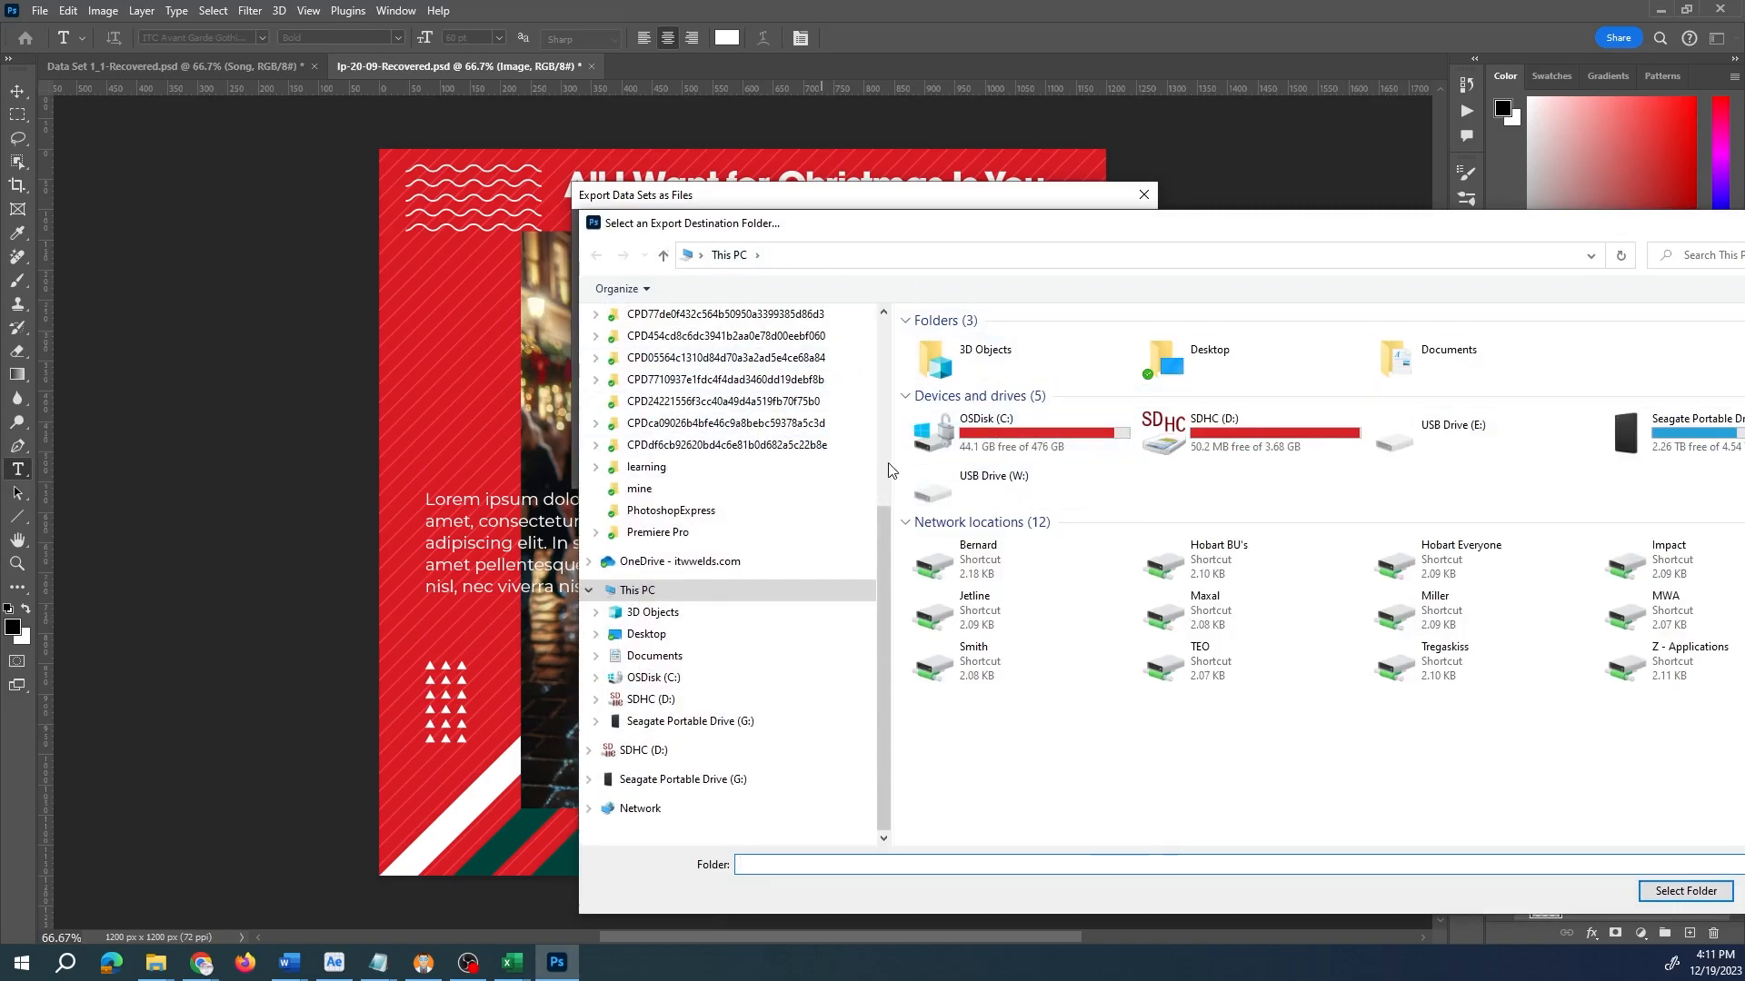
scroll(864, 439, up, 5)
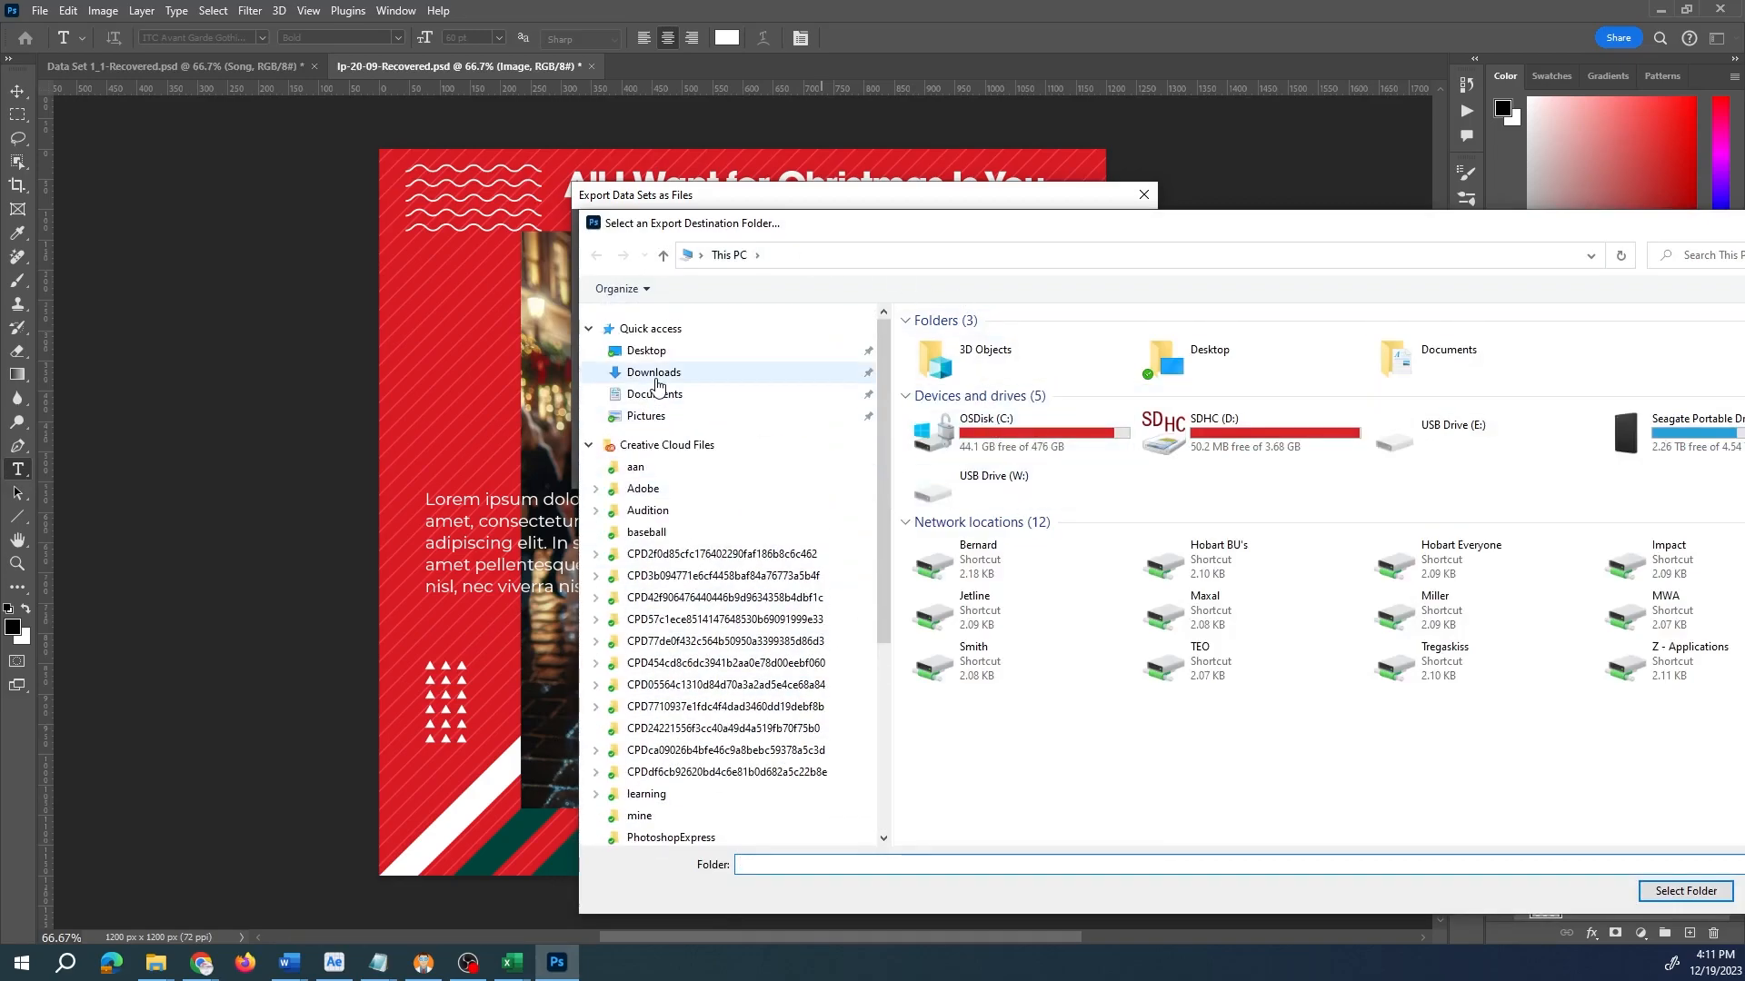
click(656, 374)
click(1029, 463)
double_click(1029, 464)
click(952, 352)
double_click(952, 353)
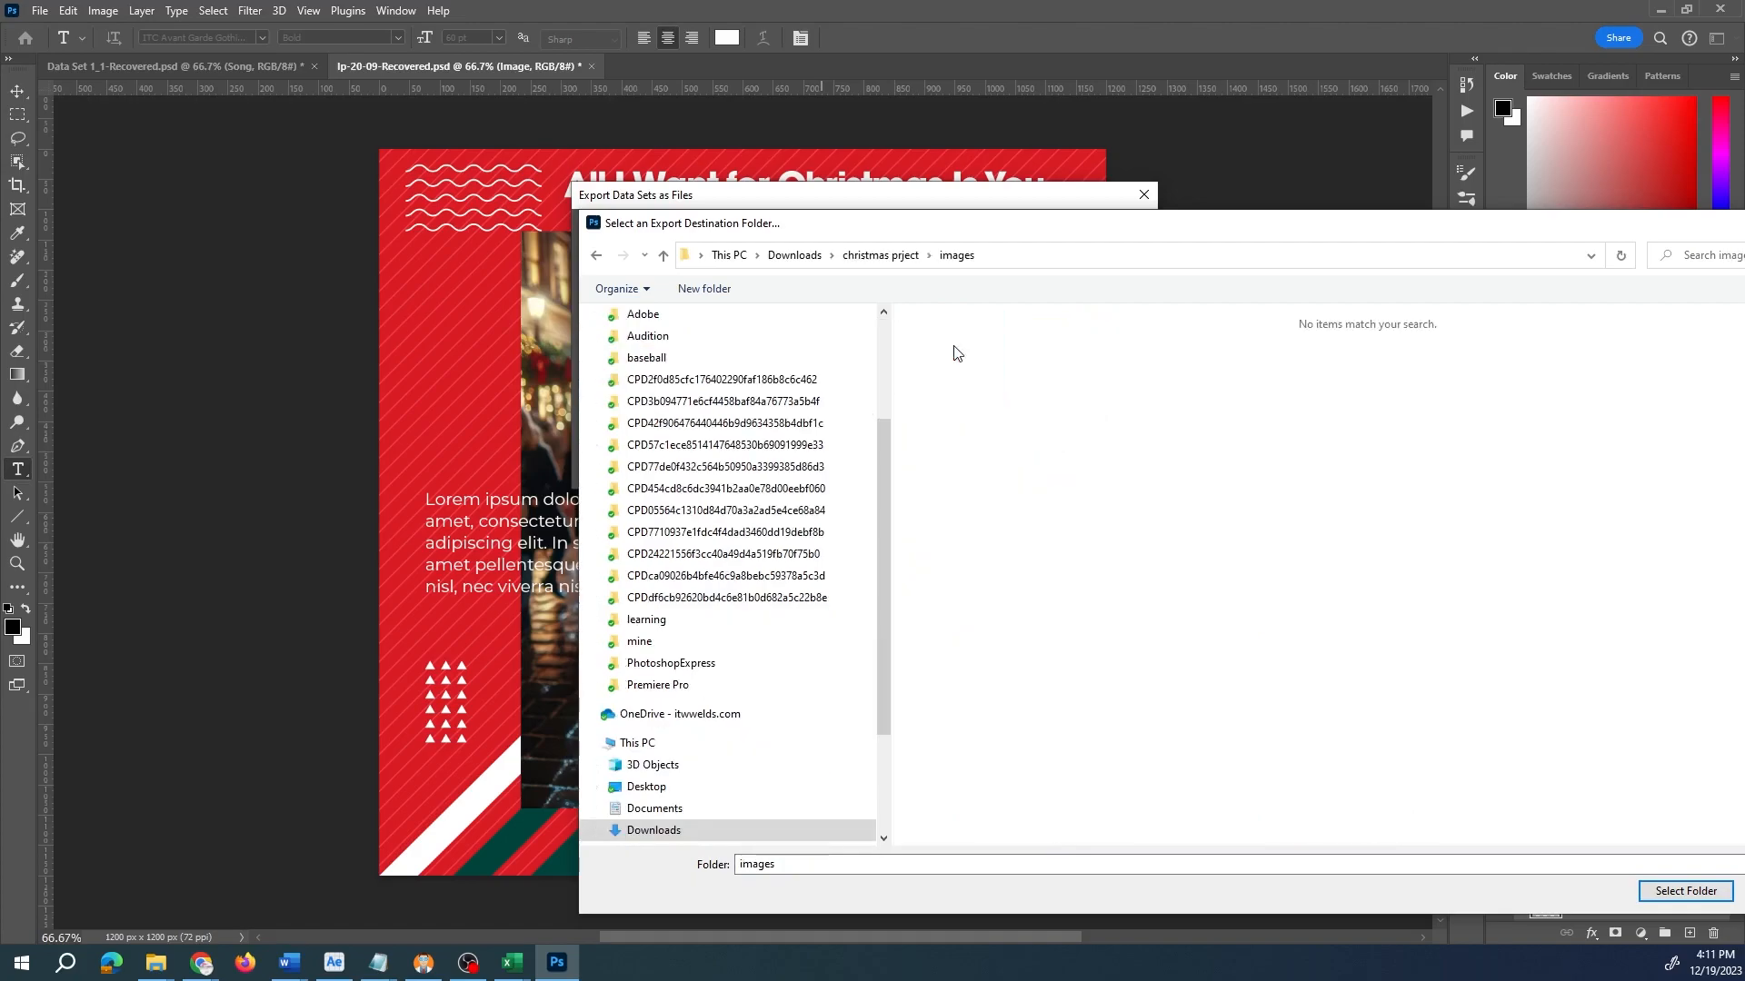
click(1654, 899)
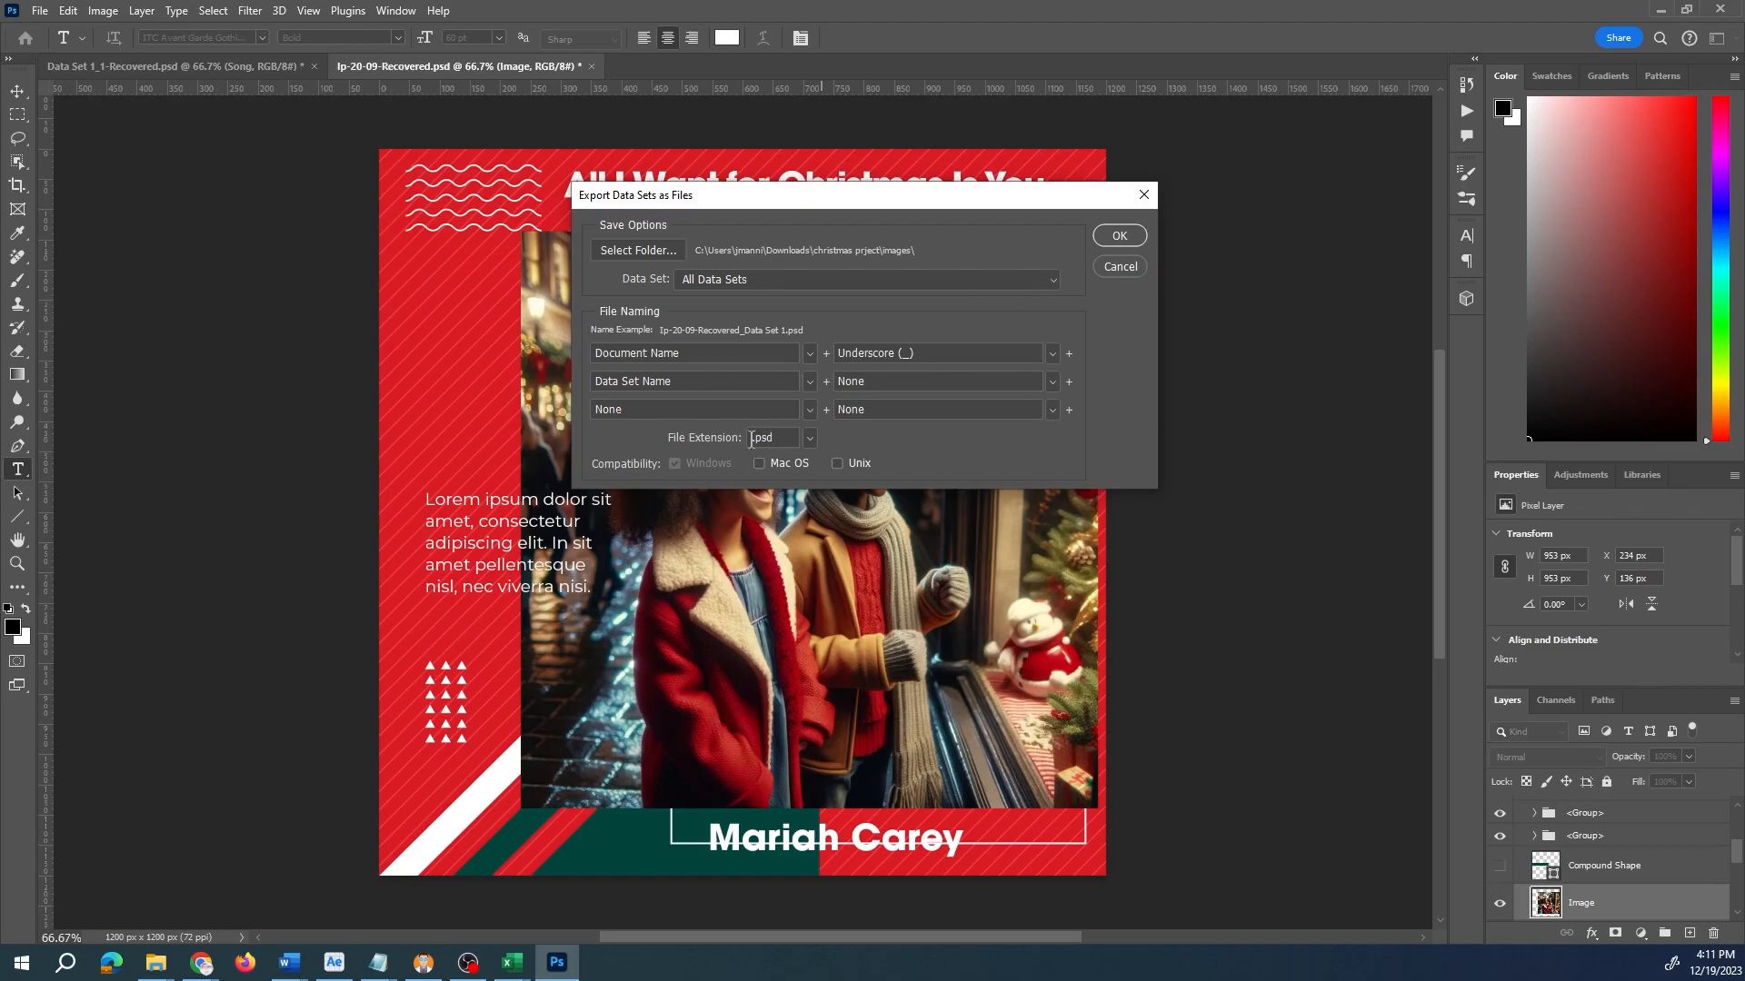
- Set the exported files' extension to .psd and run the export
click(810, 438)
click(815, 454)
click(1110, 237)
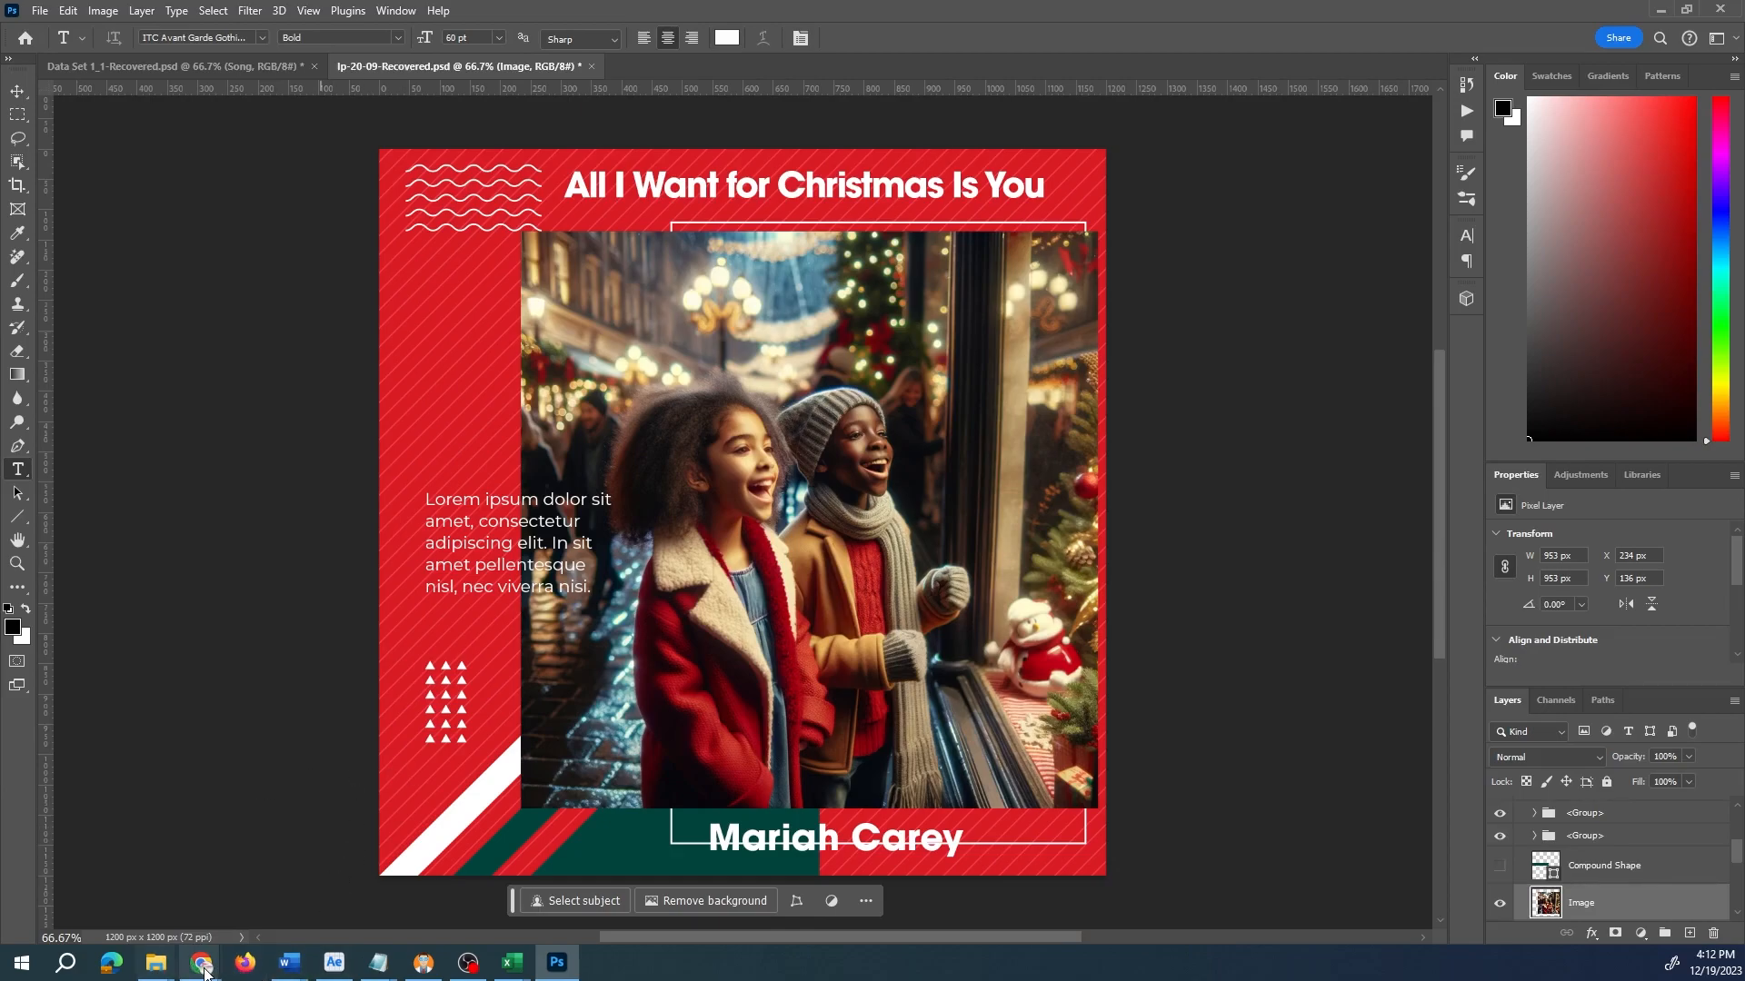
- Switch to File Explorer and compare the exported lp-20-09-Recovered files with the earlier Data Set files in the images folder
click(169, 964)
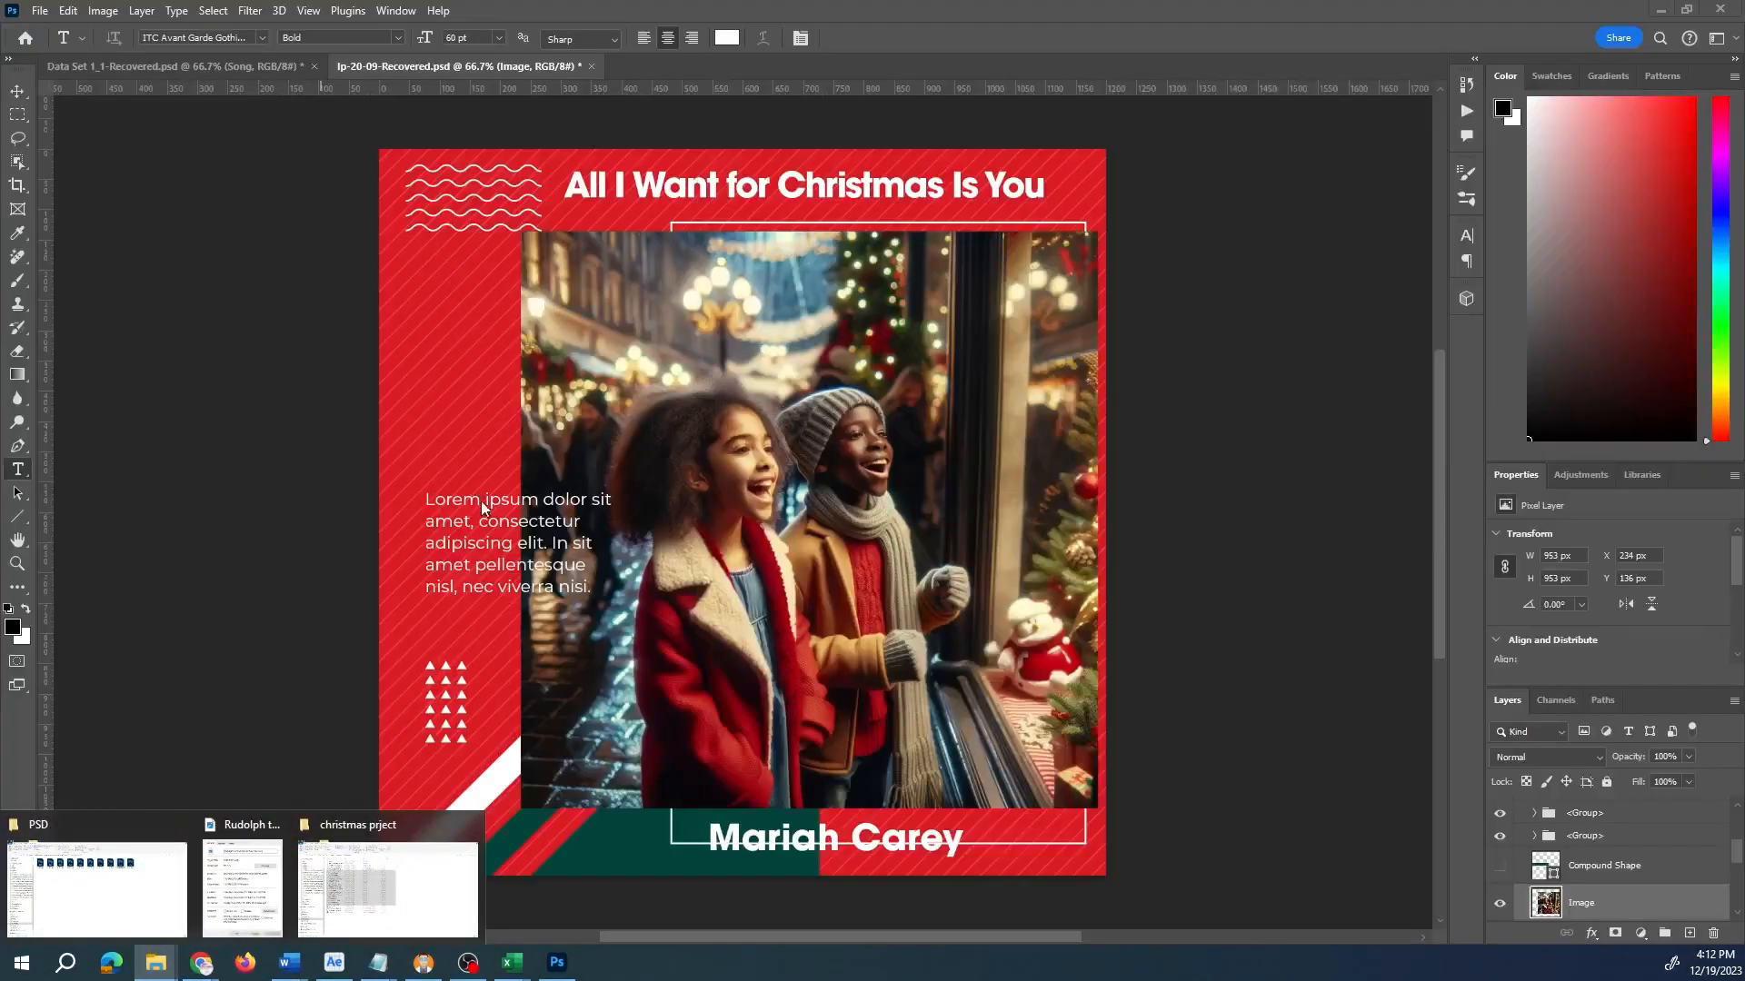
click(90, 913)
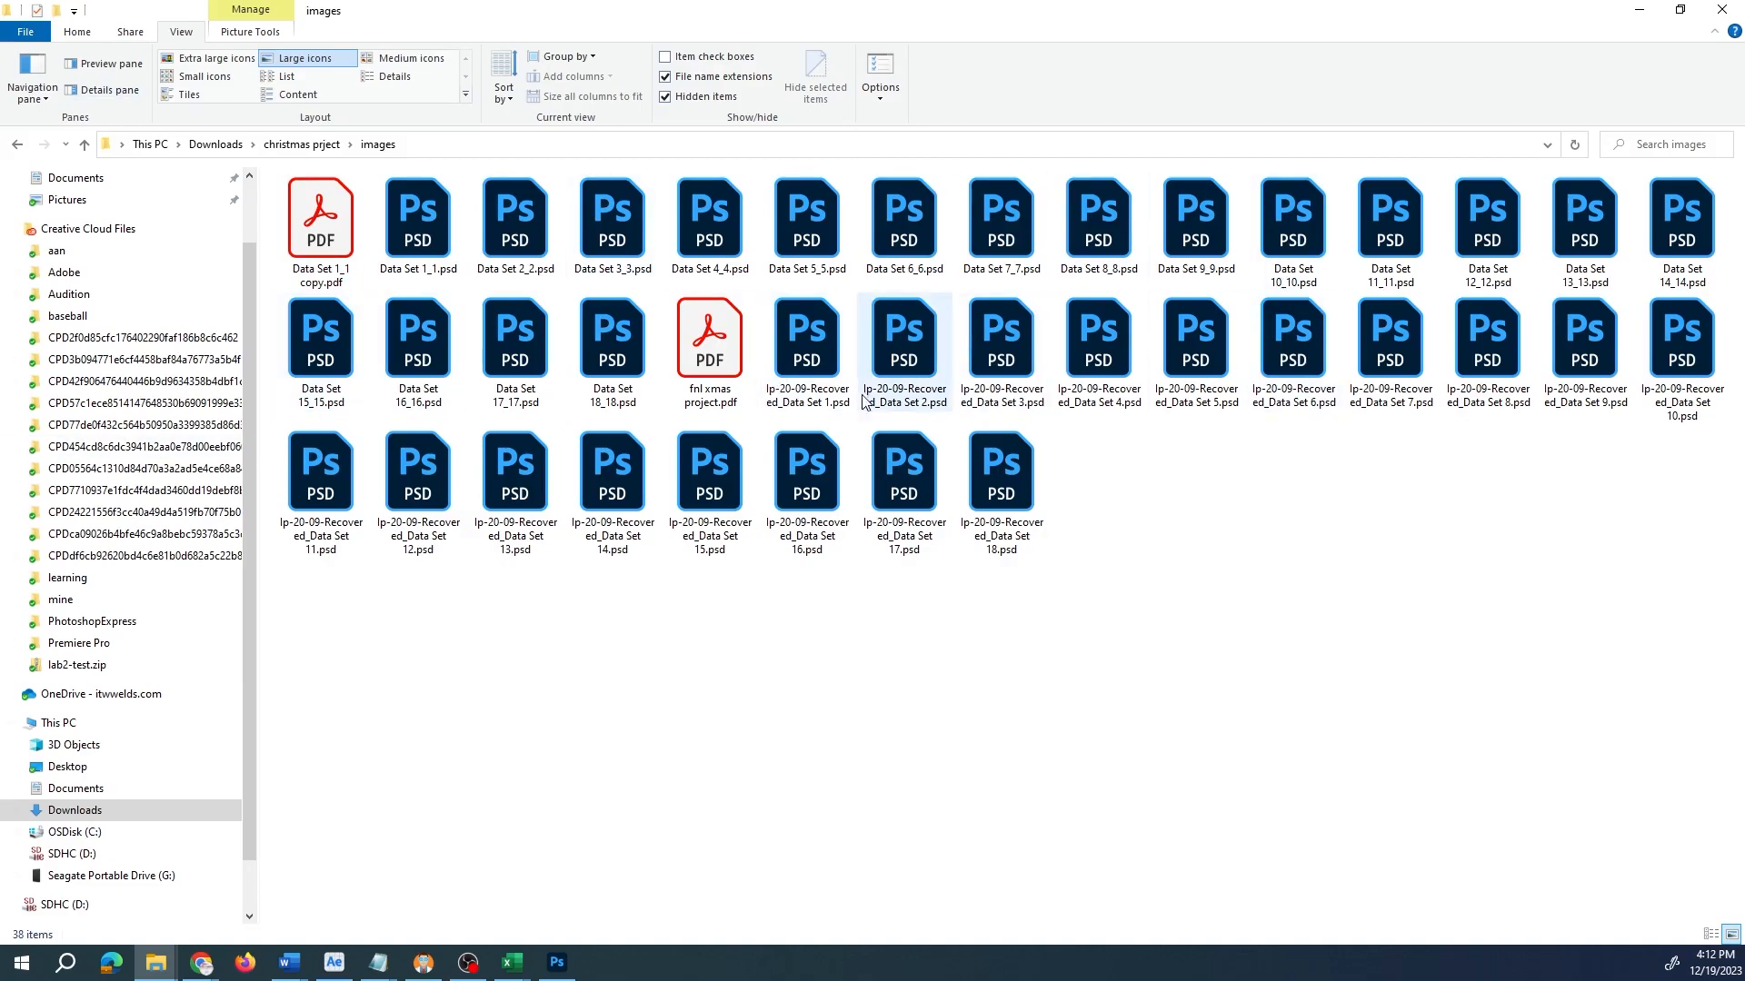
click(809, 336)
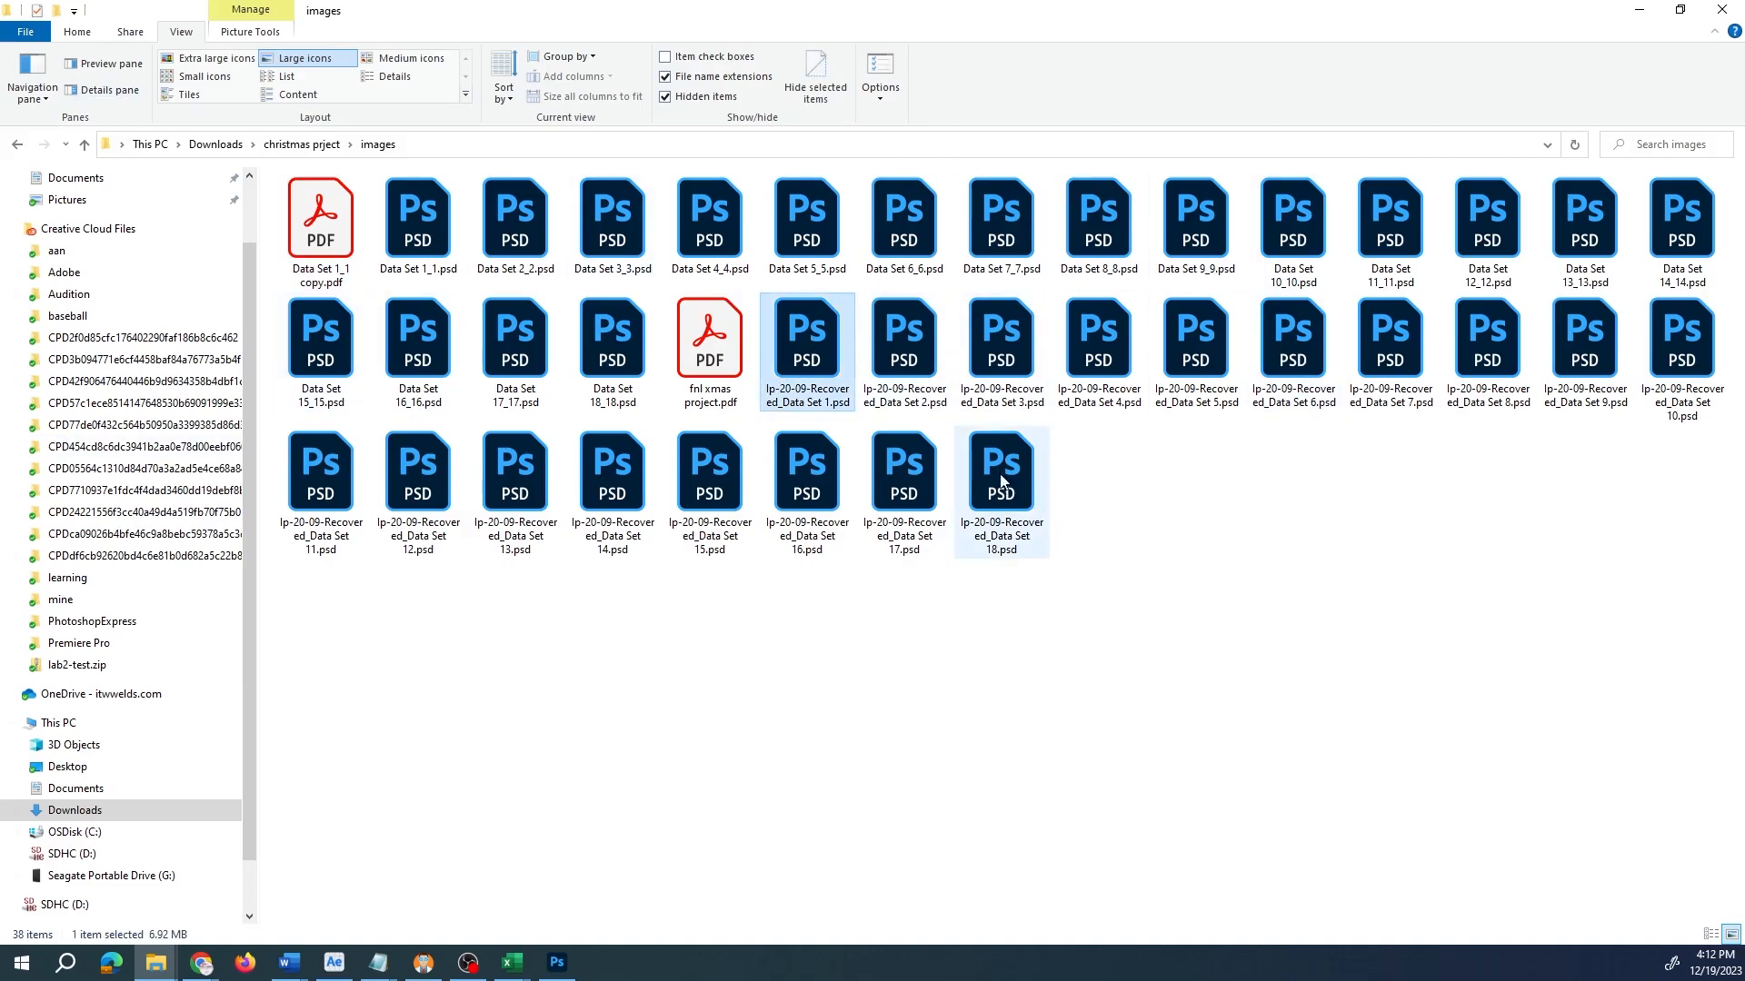
click(417, 226)
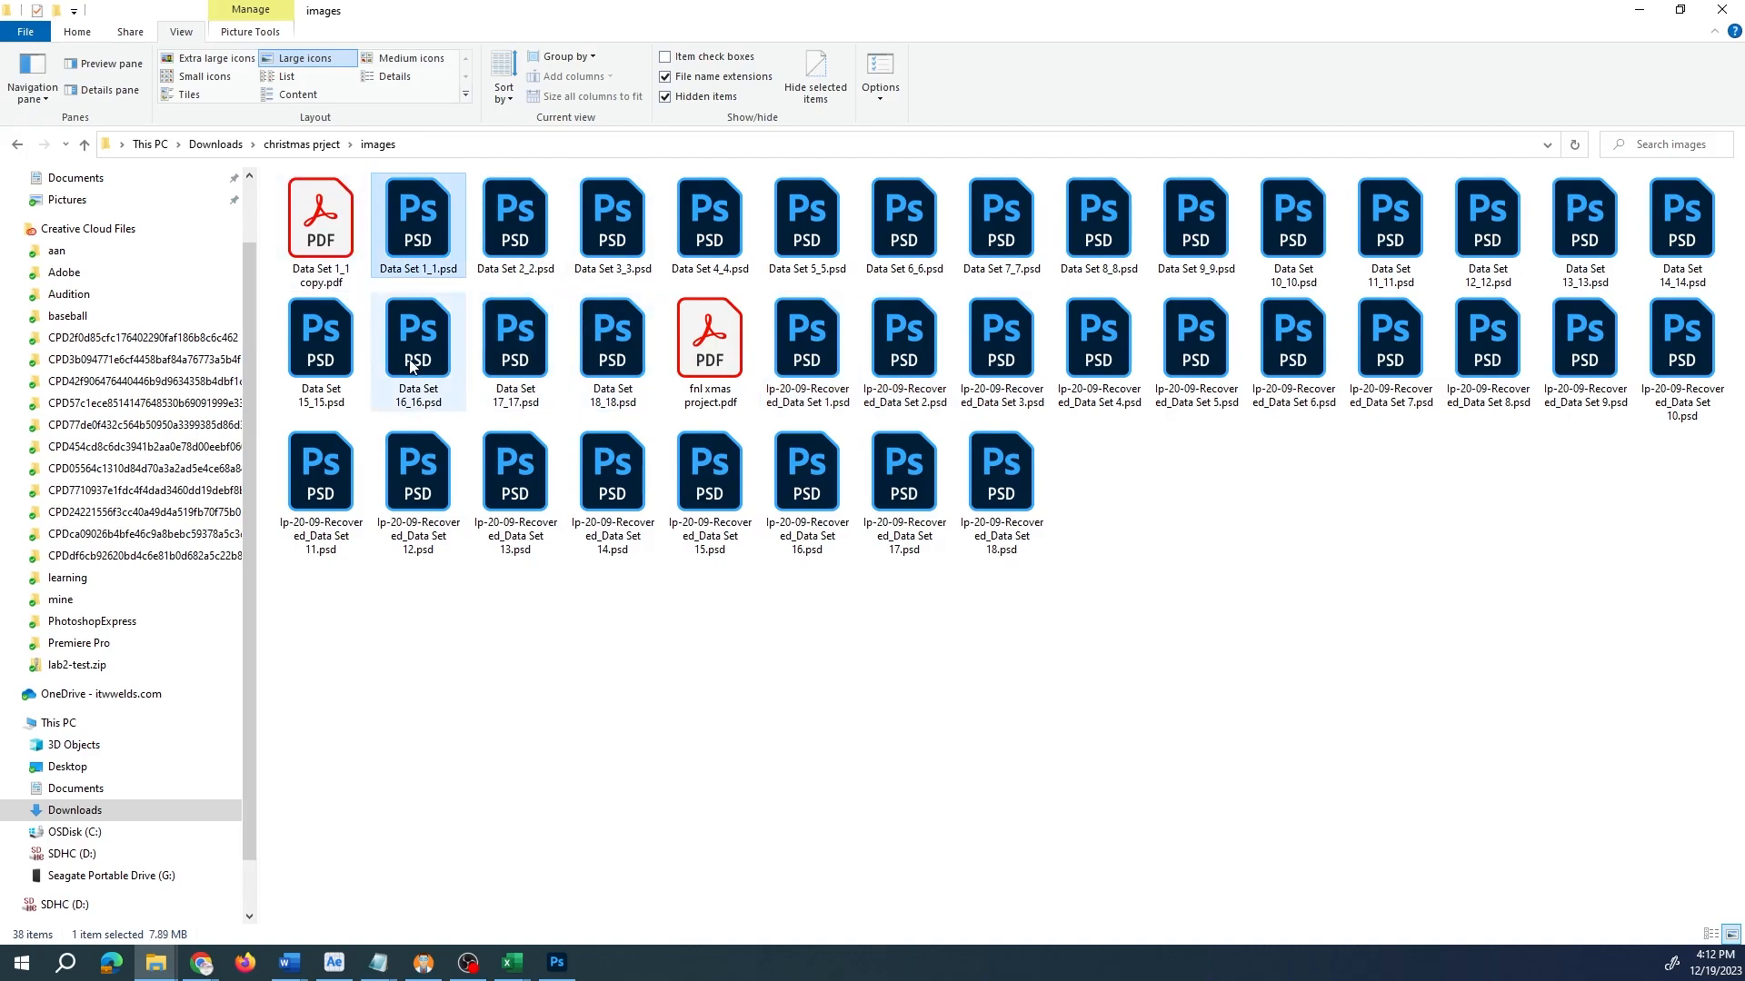
- Delete the exported files from lp-20-09-Recovered_Data Set 1.psd through lp-20-09-Recovered_Data Set 18.psd
click(806, 368)
shift+click(1001, 491)
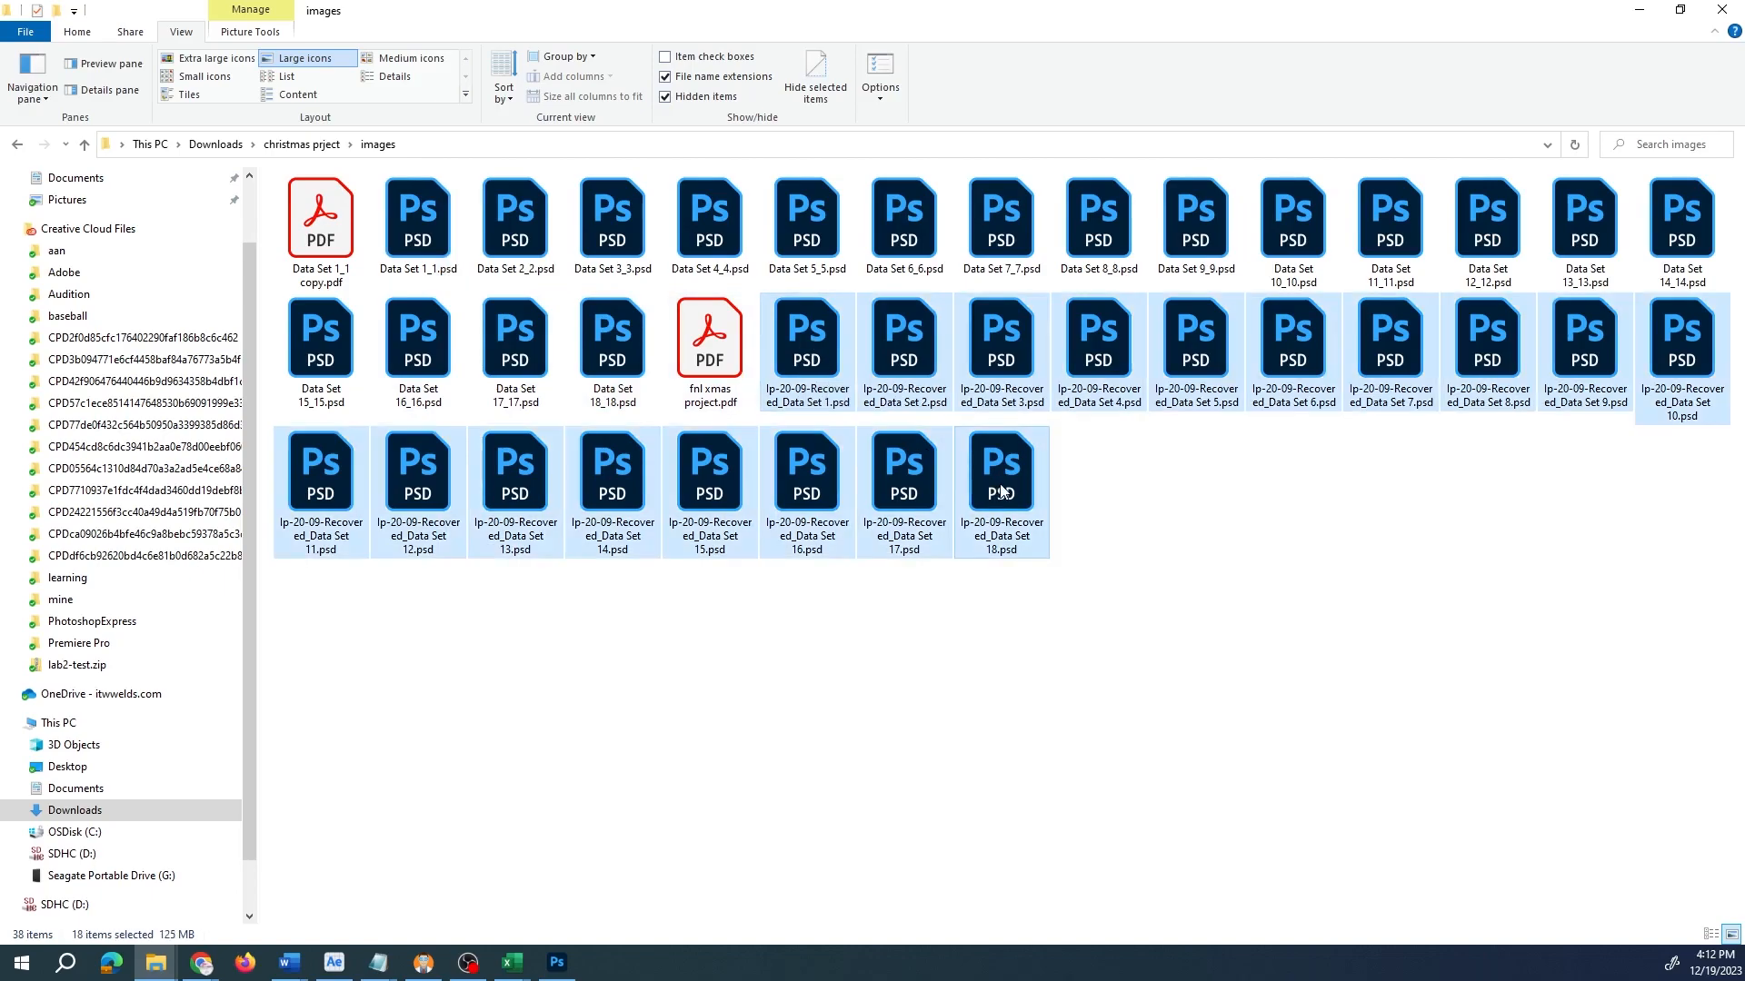
key(Delete)
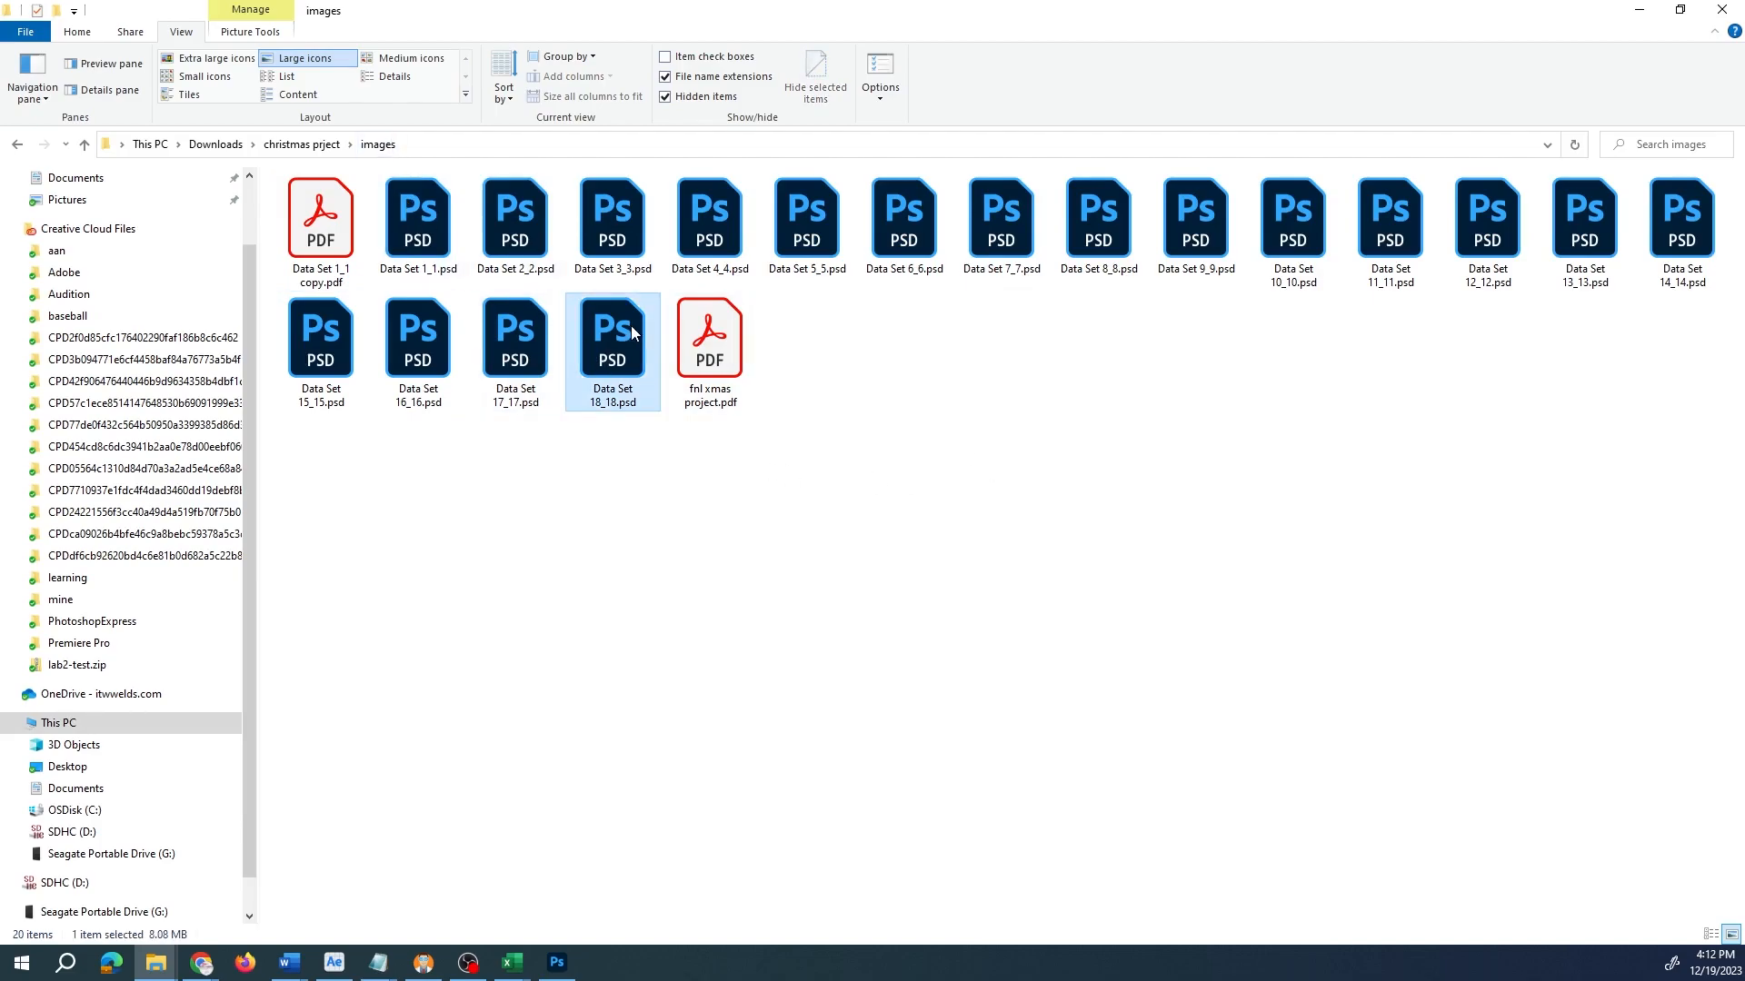
- Open fnl xmas project.pdf, look through its first few pages, and close it
double_click(710, 344)
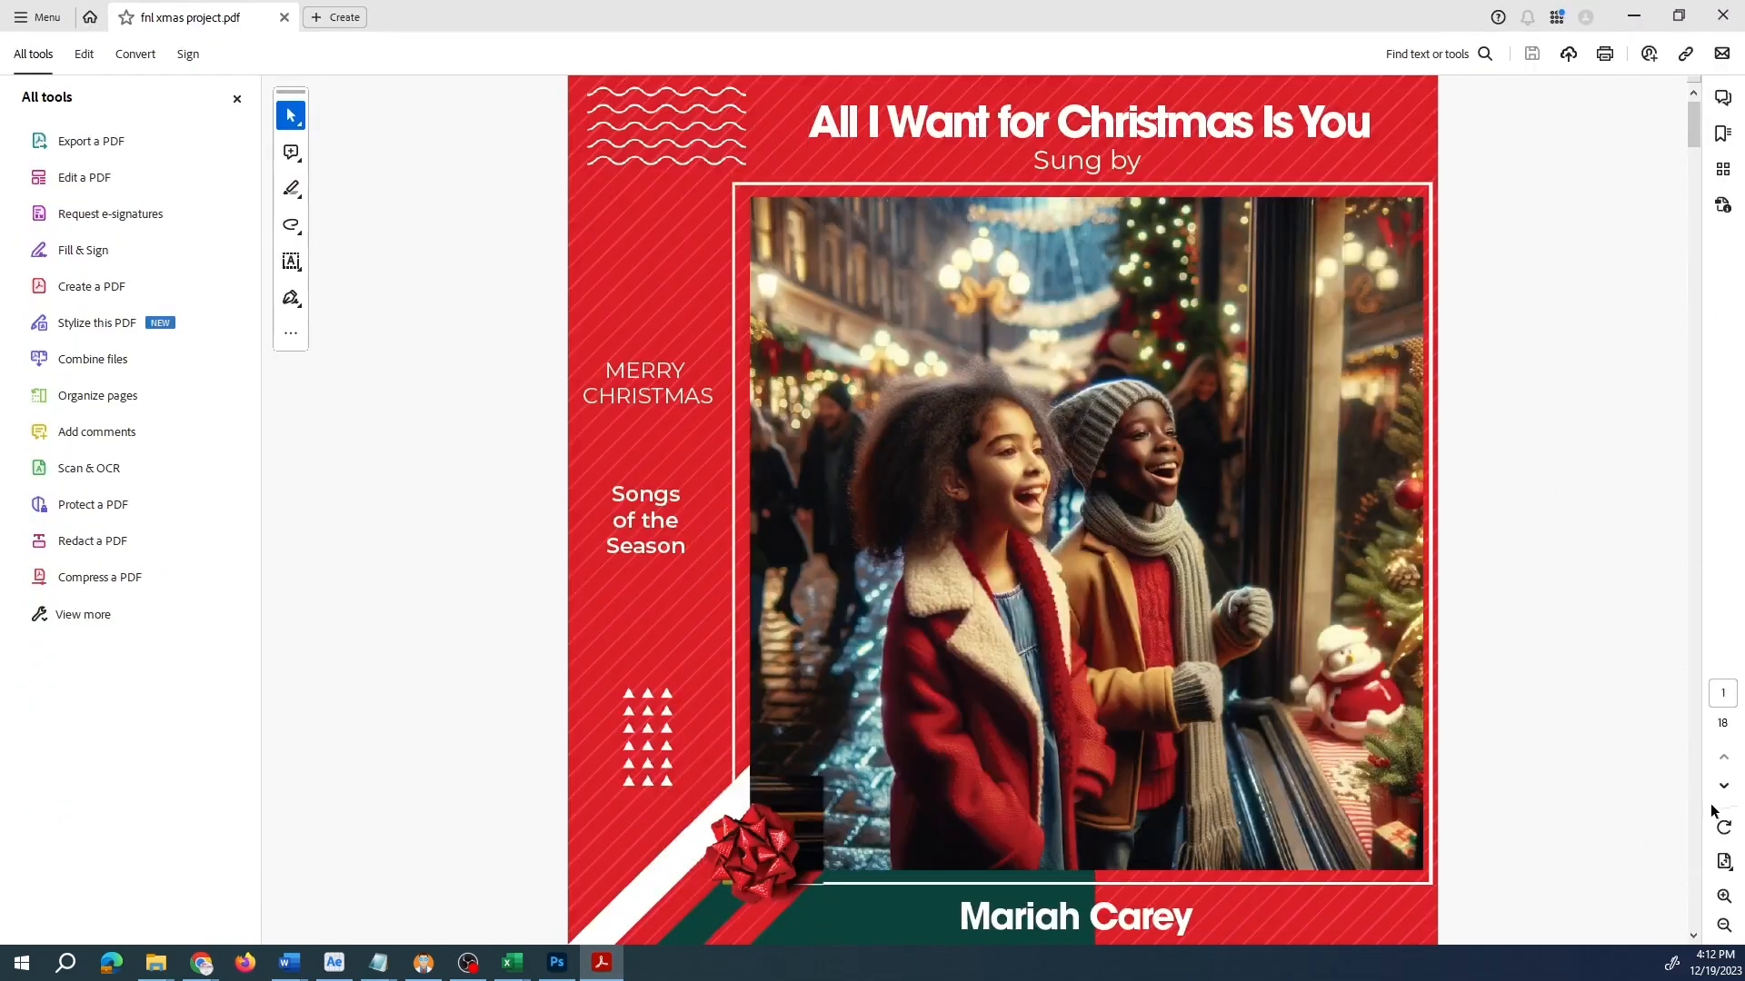
click(1723, 796)
click(1723, 796)
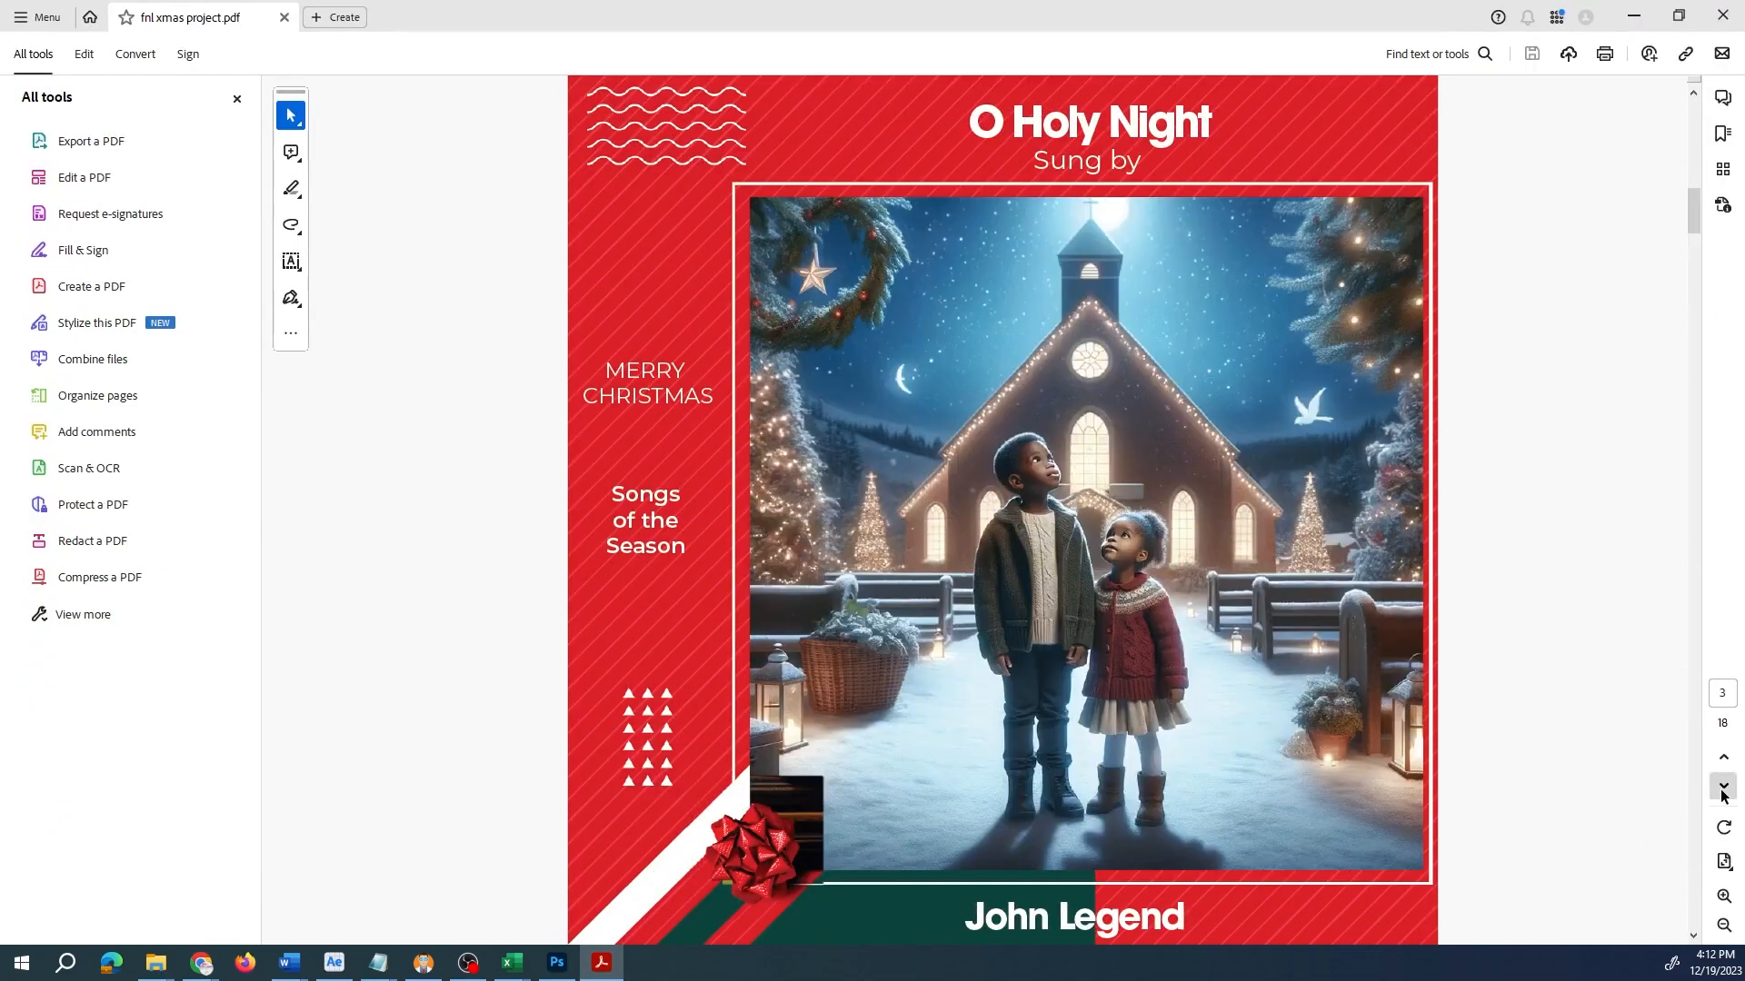
click(1723, 796)
click(1722, 15)
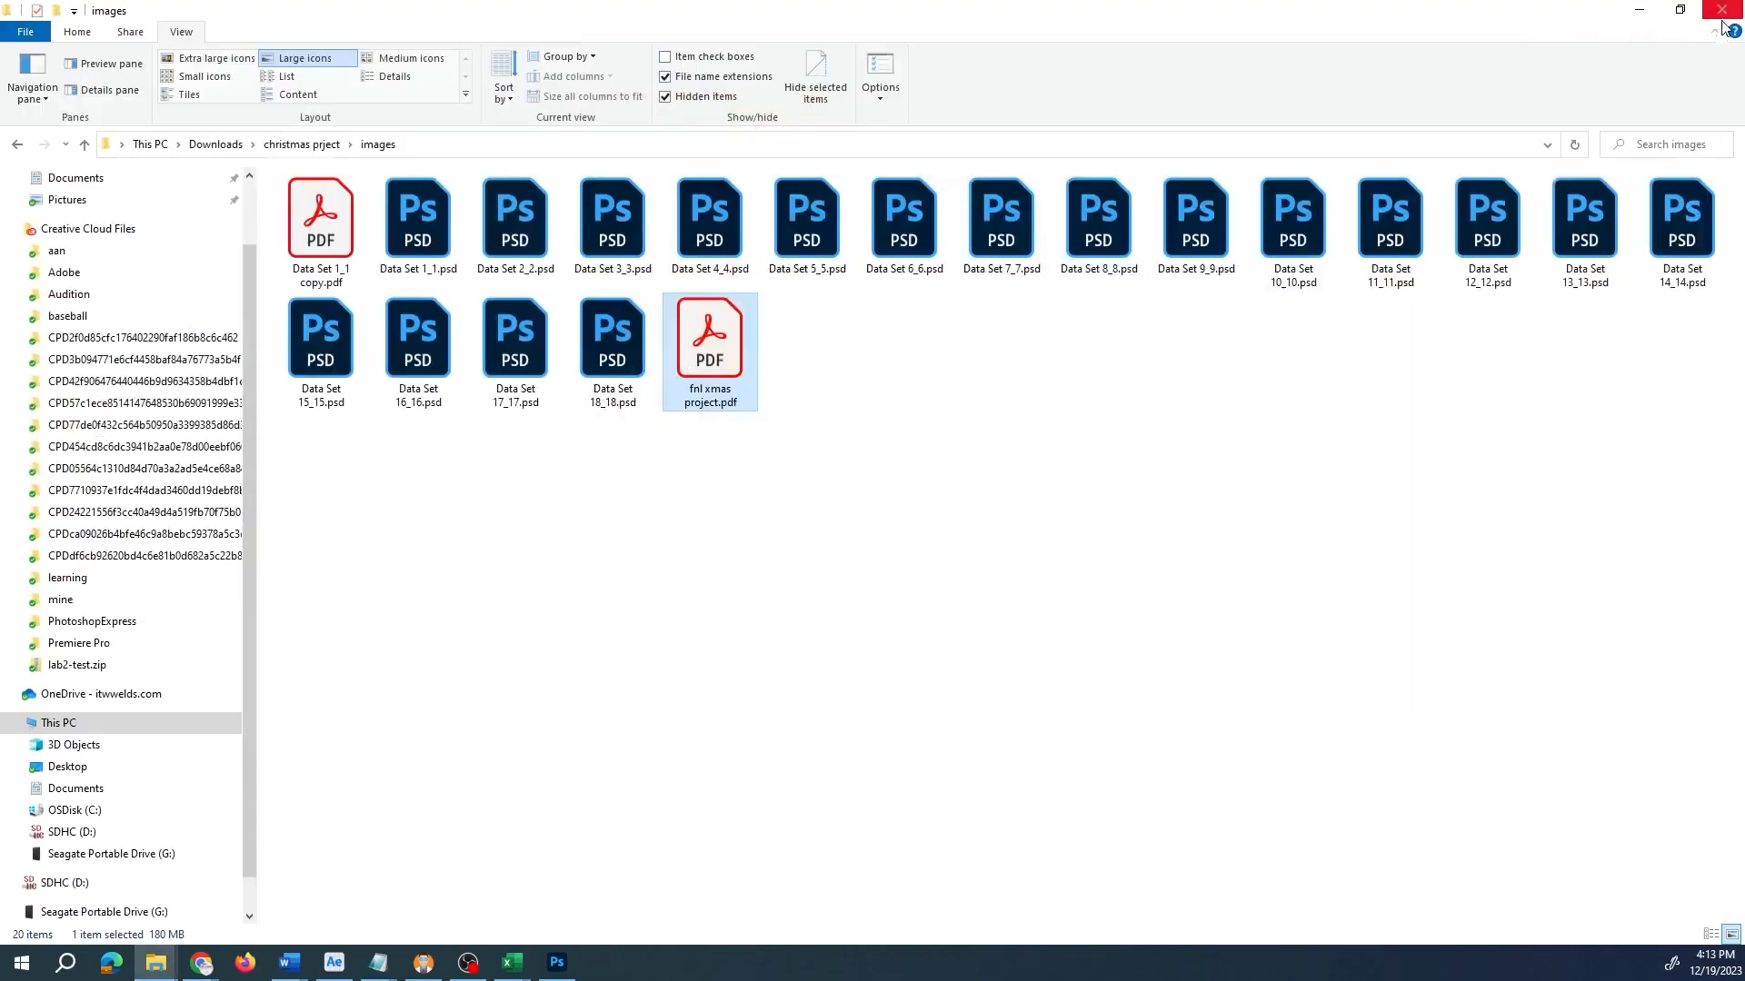
click(1087, 530)
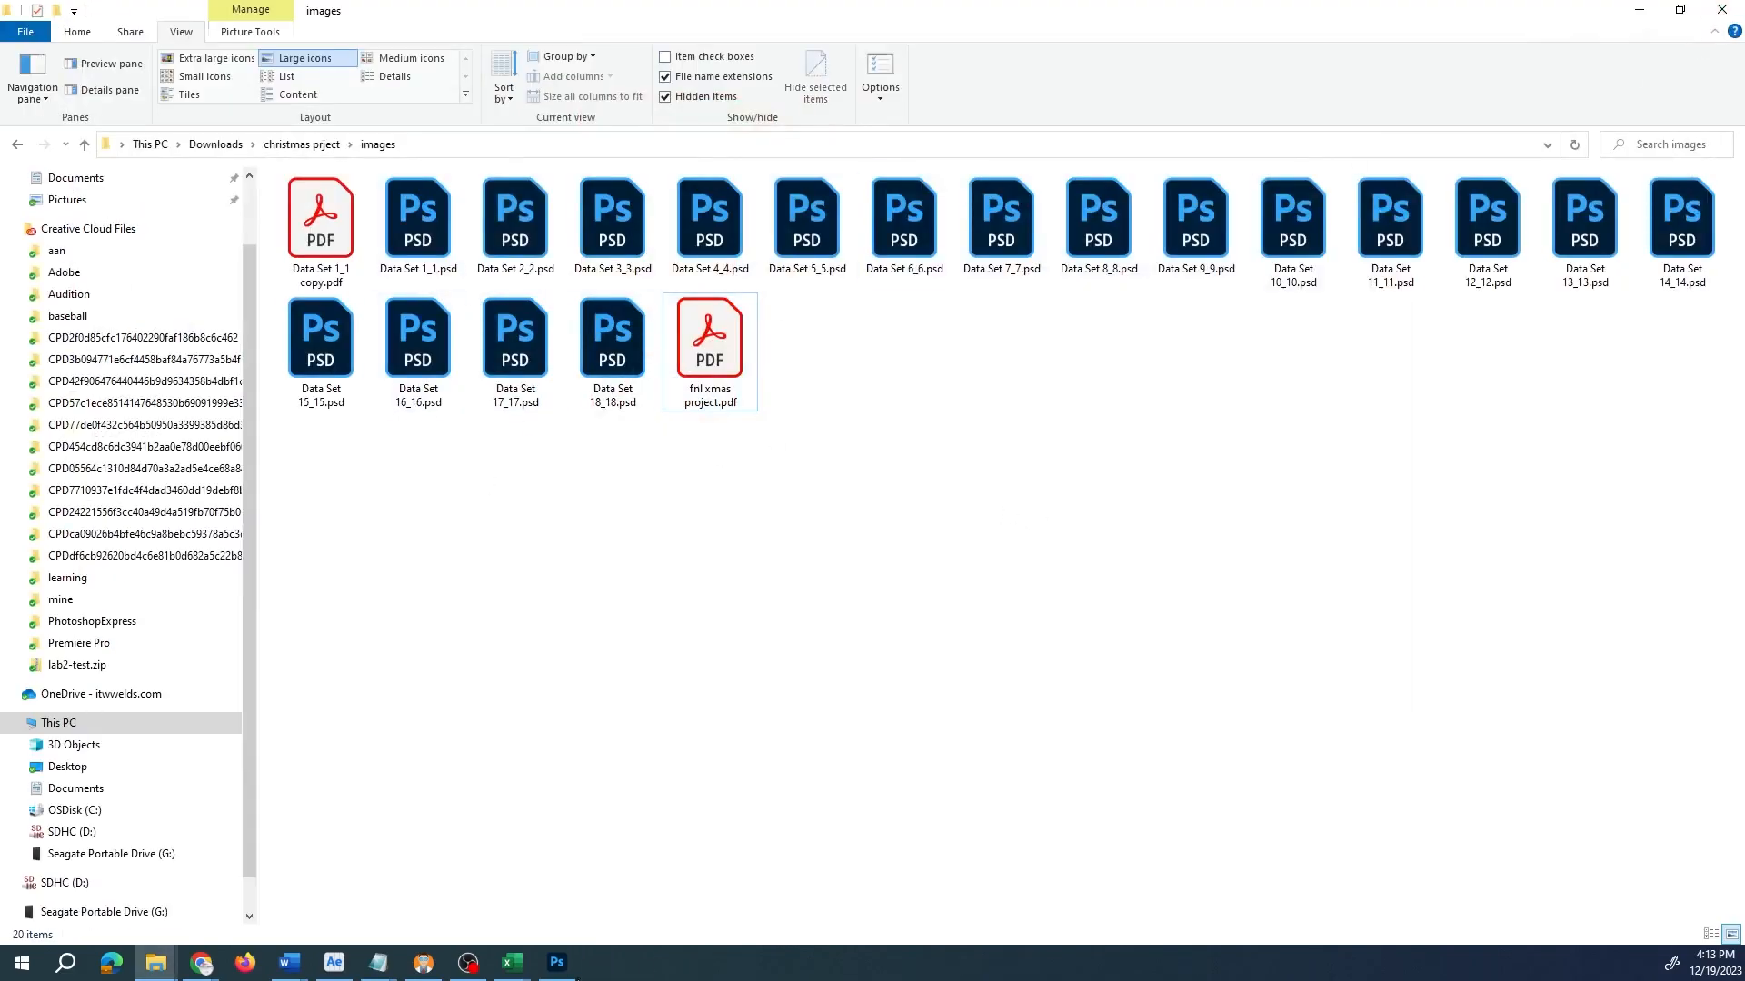
- In Photoshop, start a PDF Presentation and add Data Set 1_1.psd through Data Set 18_18.psd from the images folder as source files
click(554, 963)
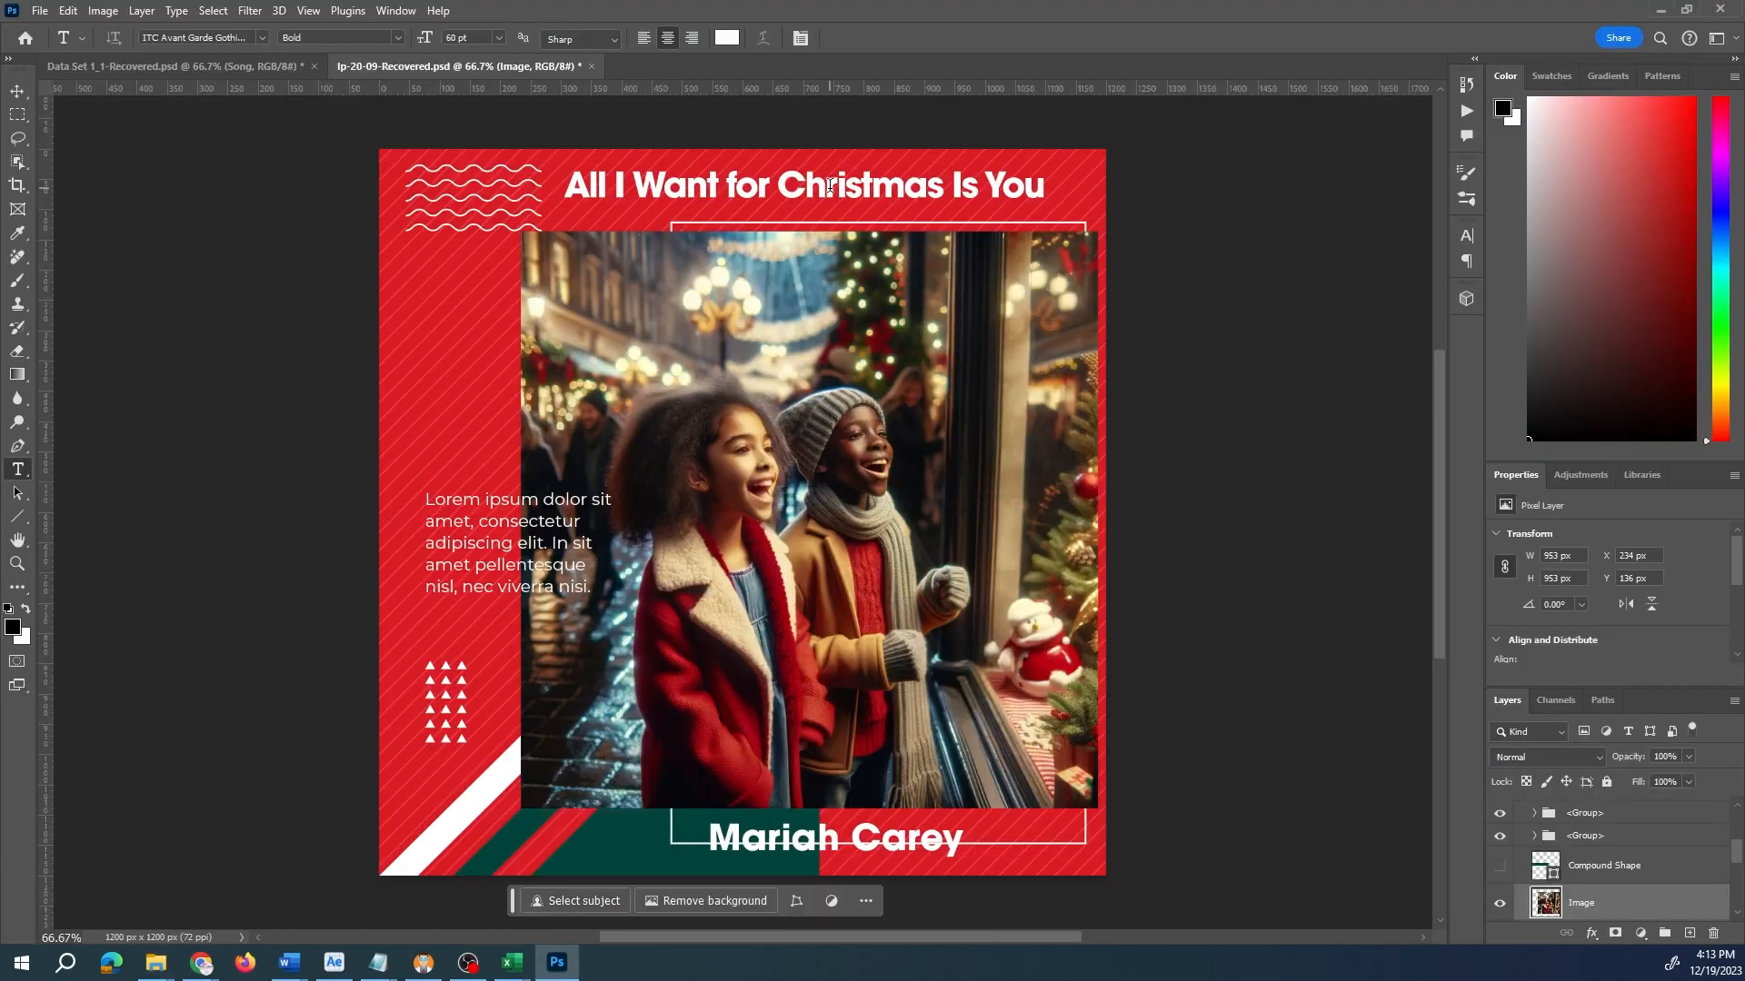
click(40, 11)
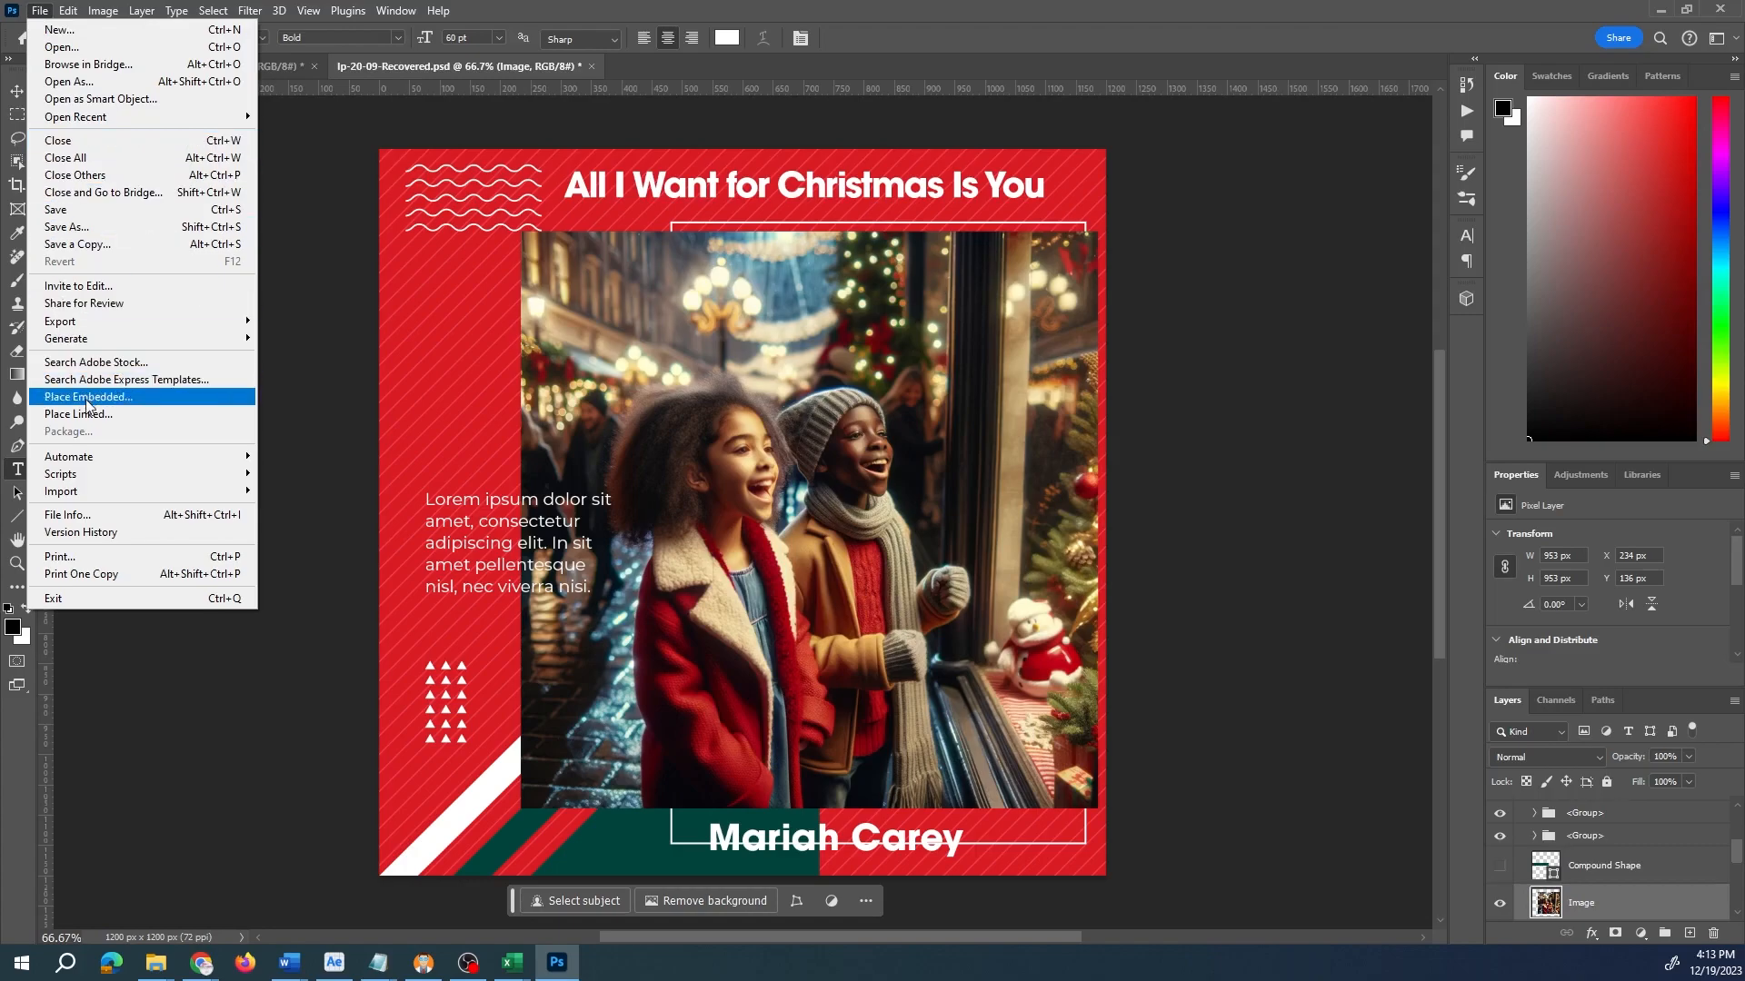
mouse_move(94, 462)
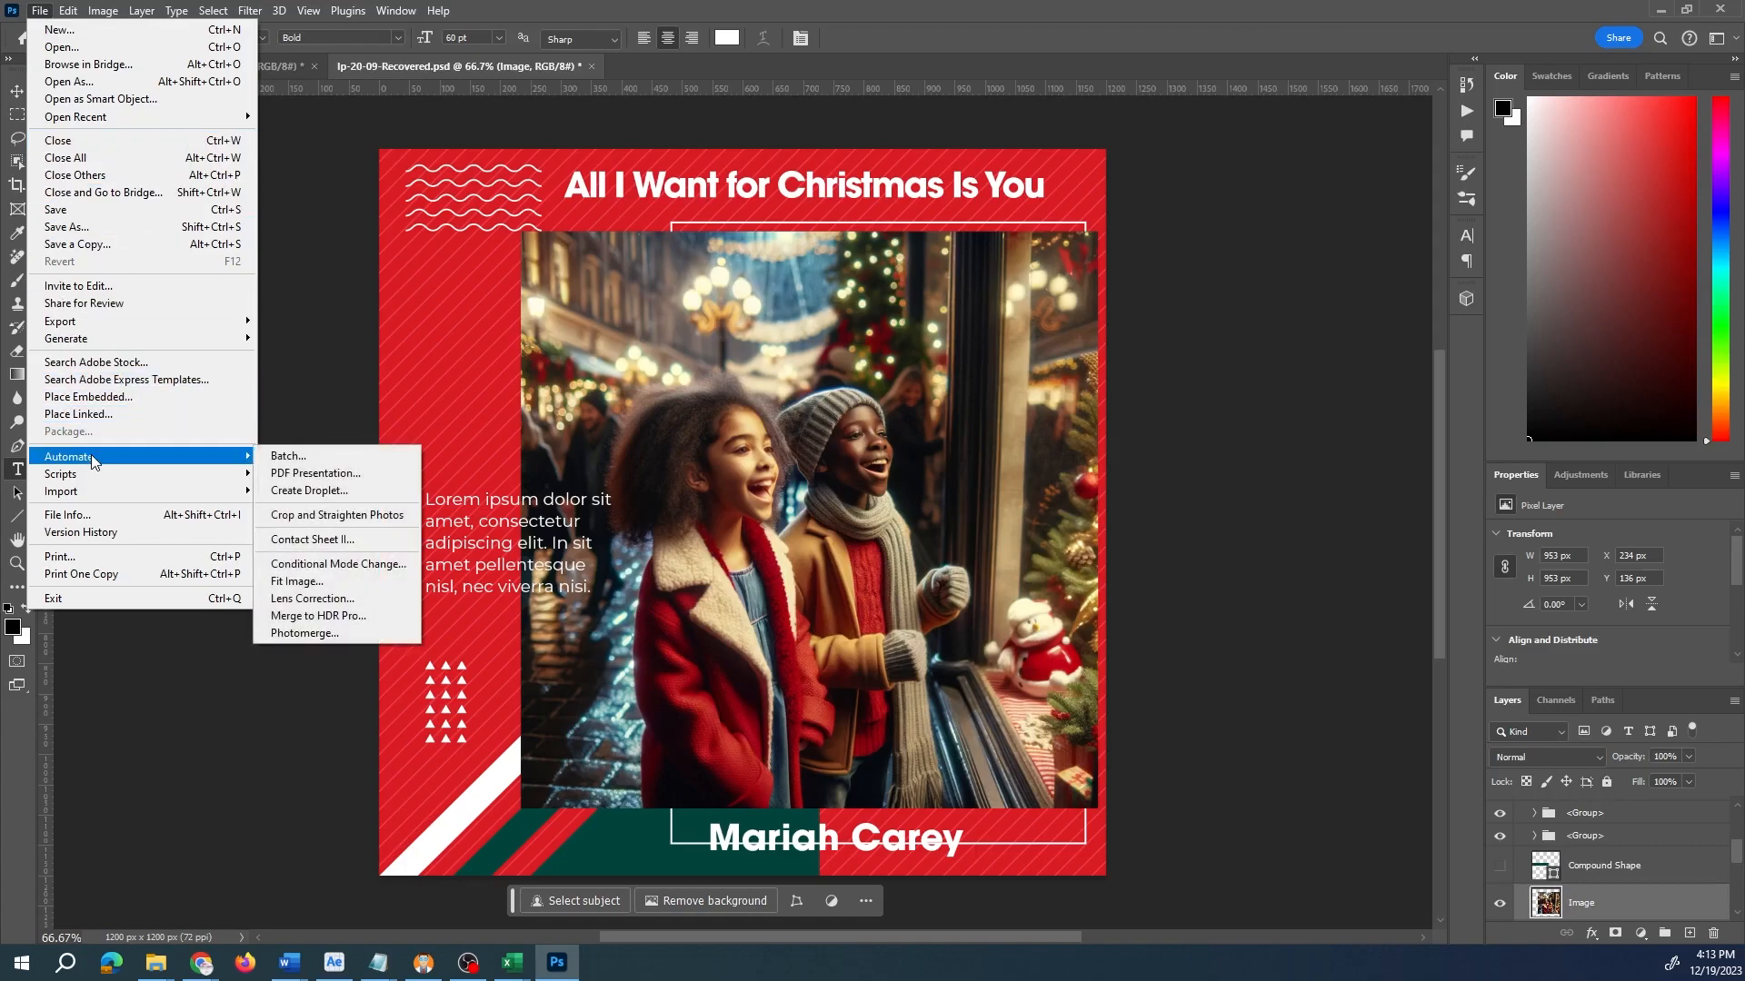
click(332, 476)
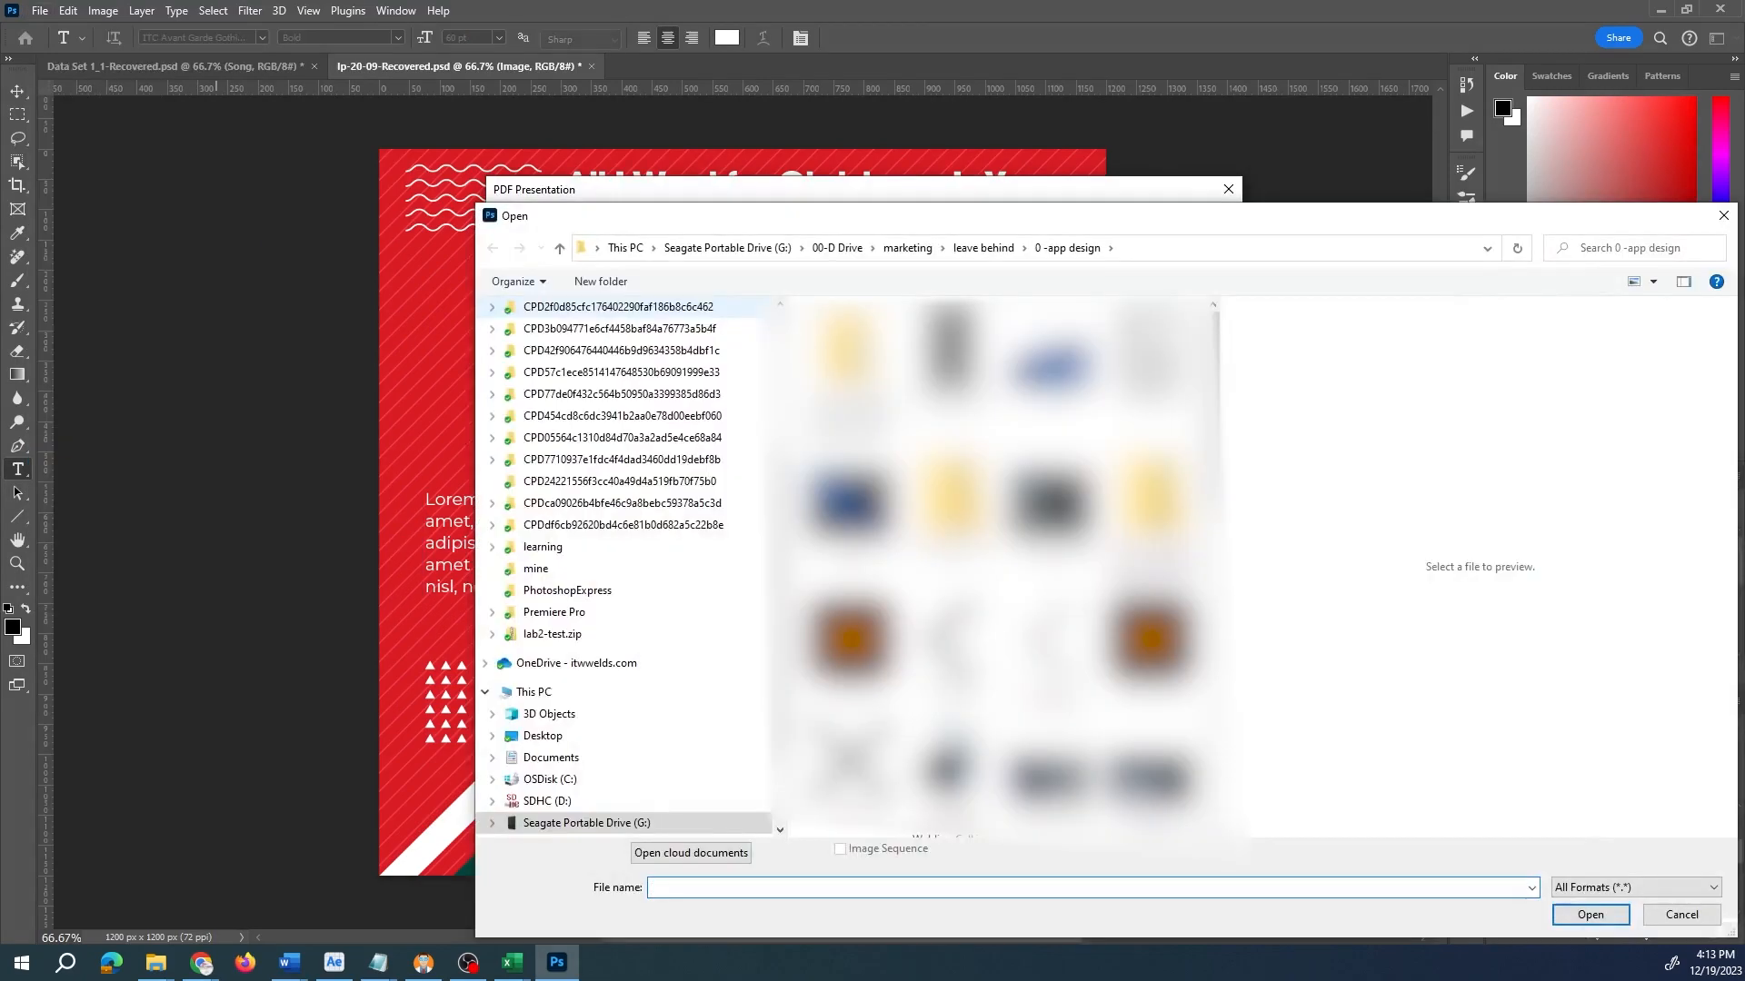
scroll(686, 391, up, 3)
scroll(684, 386, up, 2)
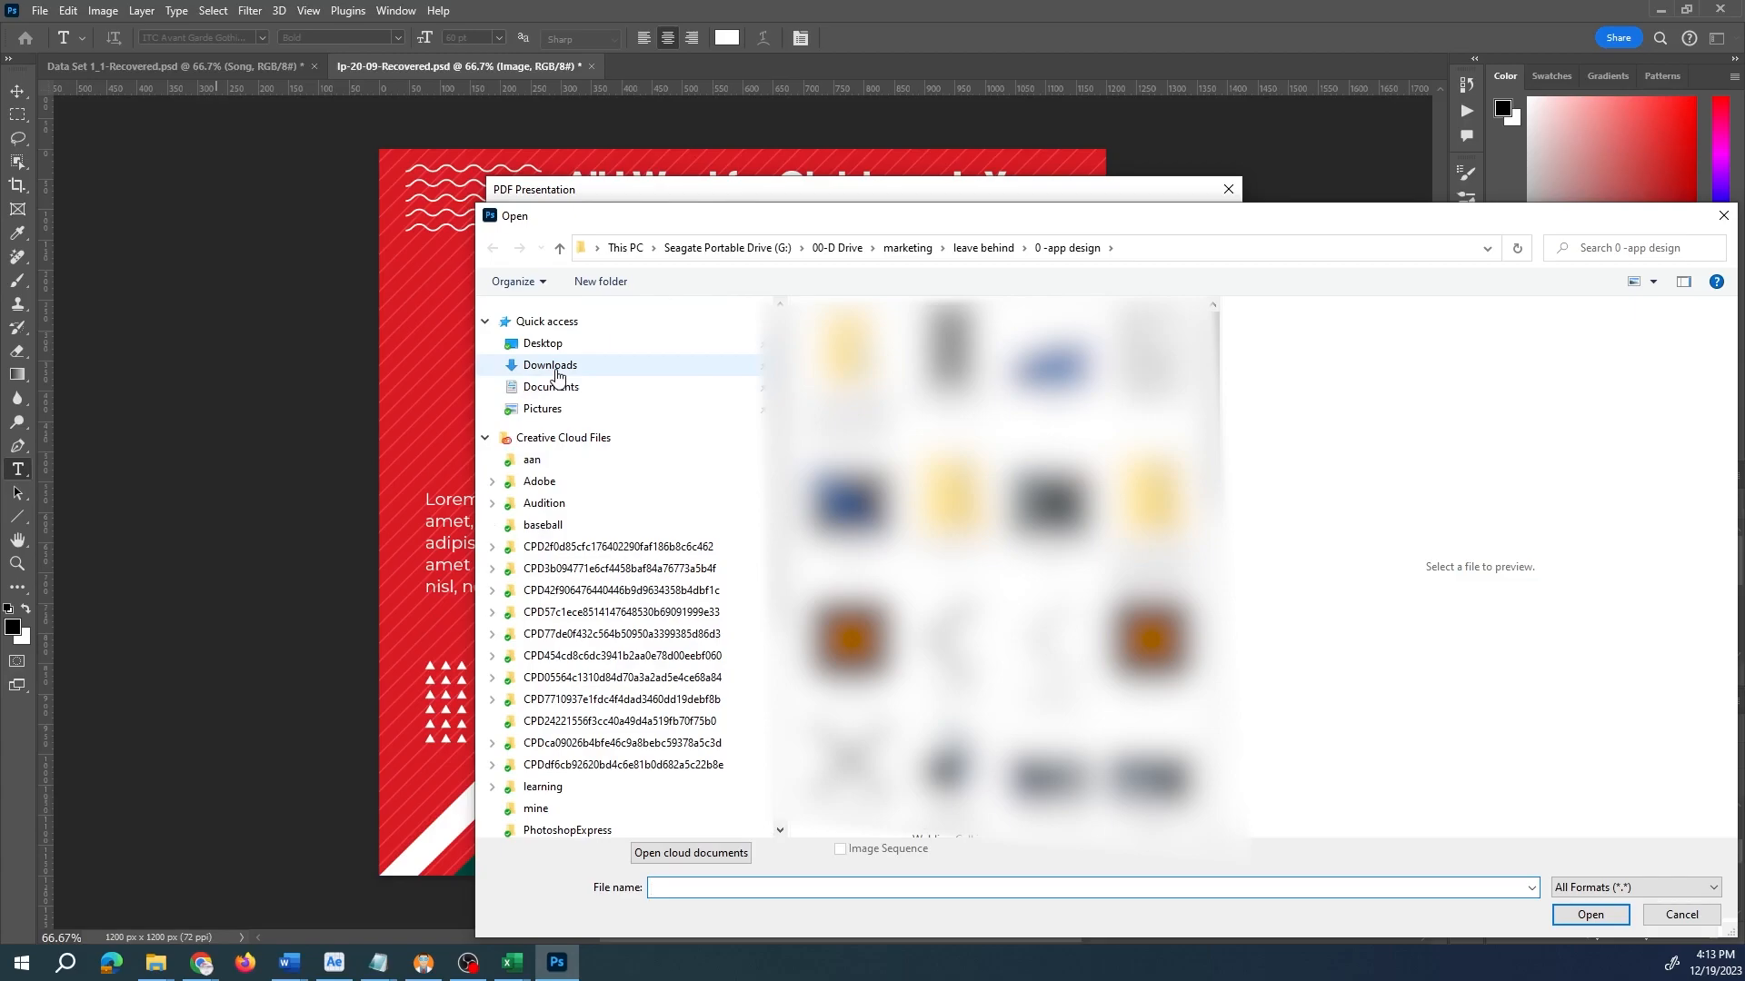
click(557, 373)
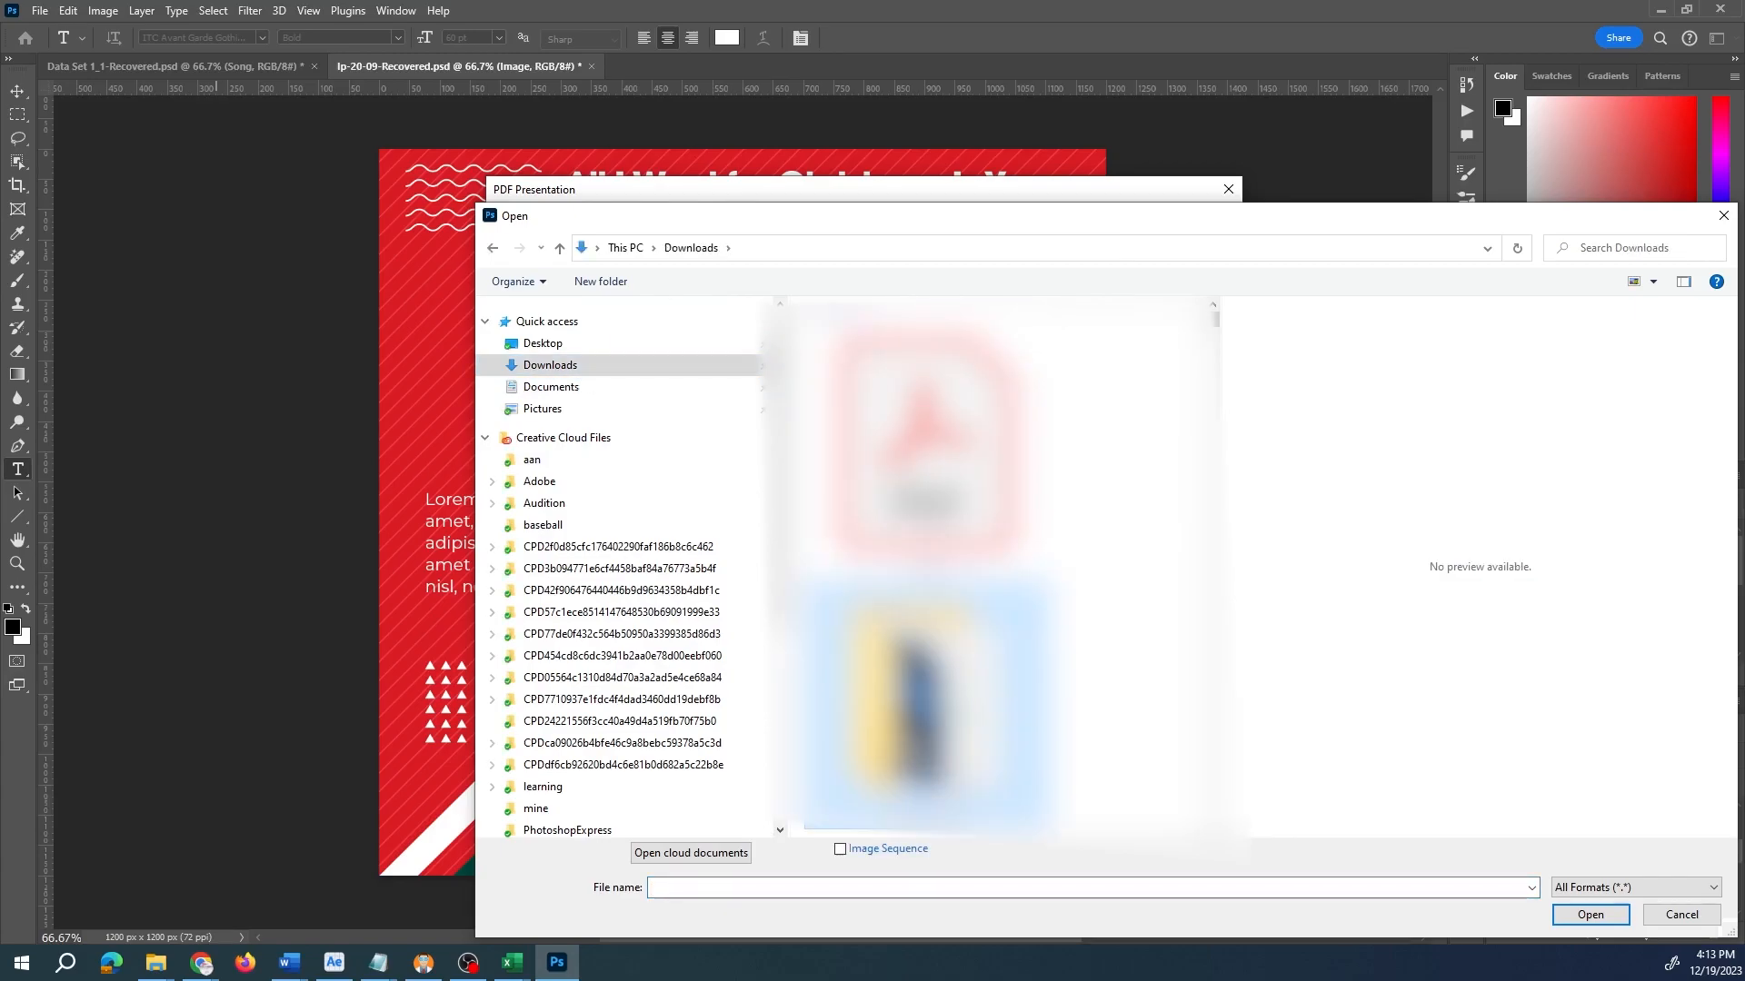
double_click(948, 699)
double_click(845, 364)
click(952, 356)
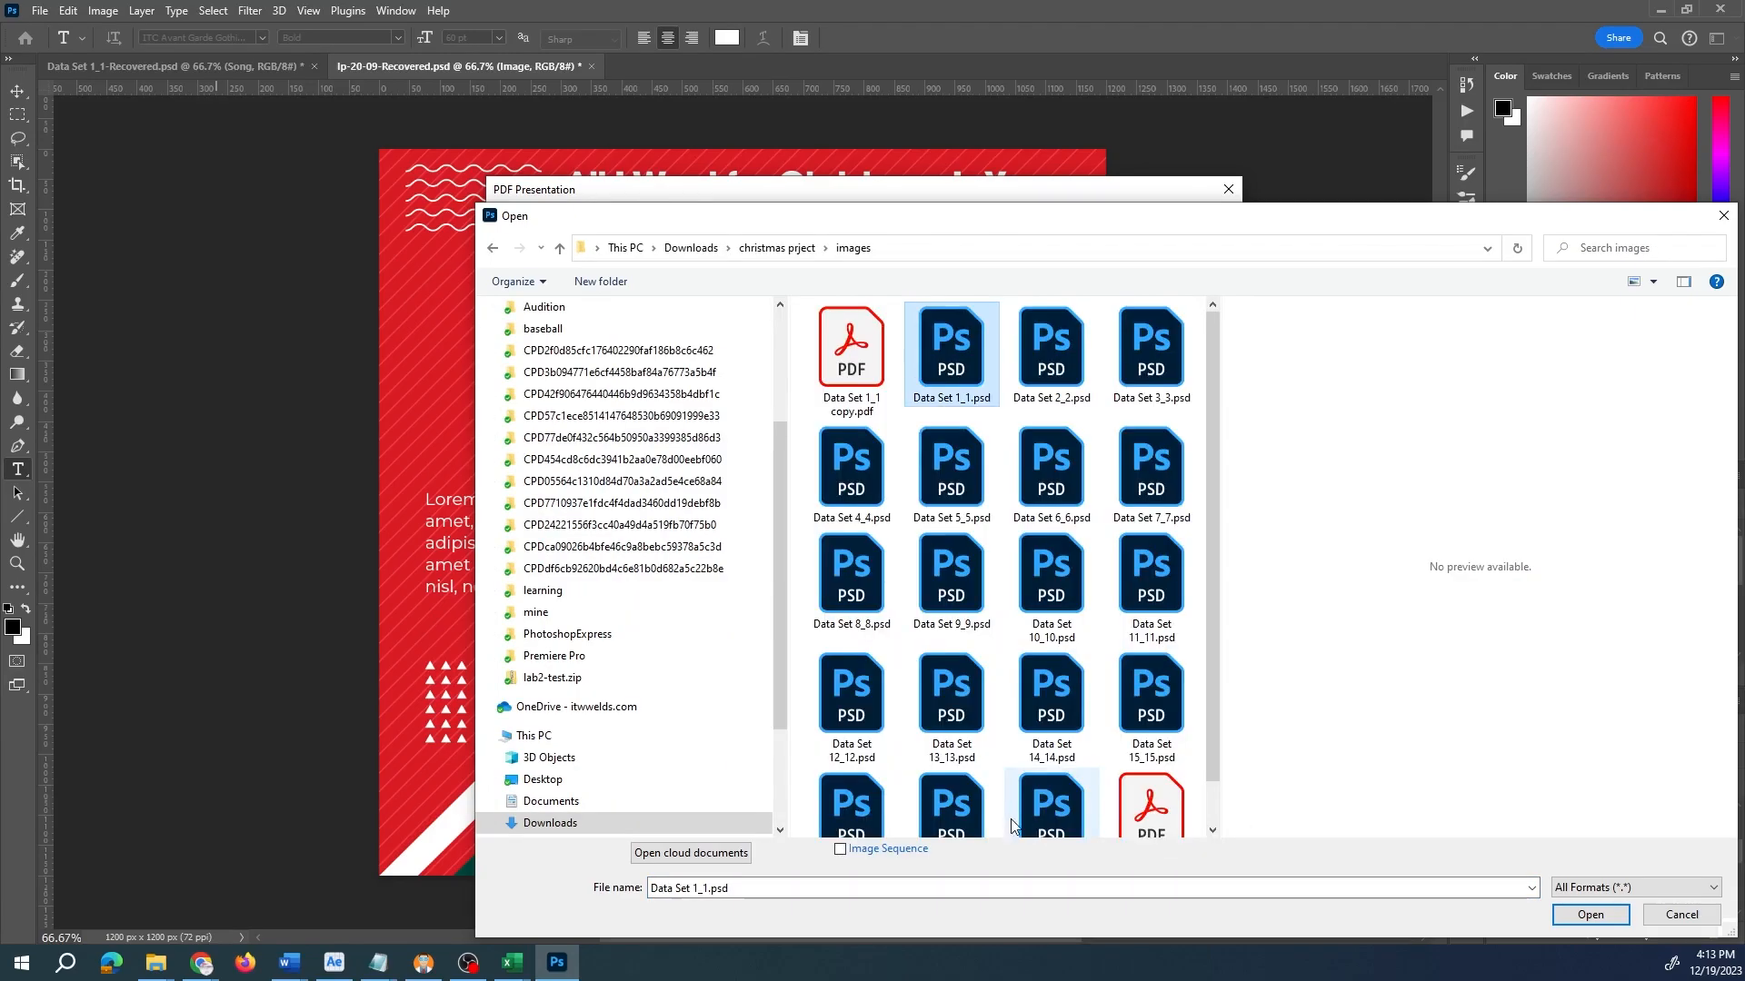
shift+click(1061, 823)
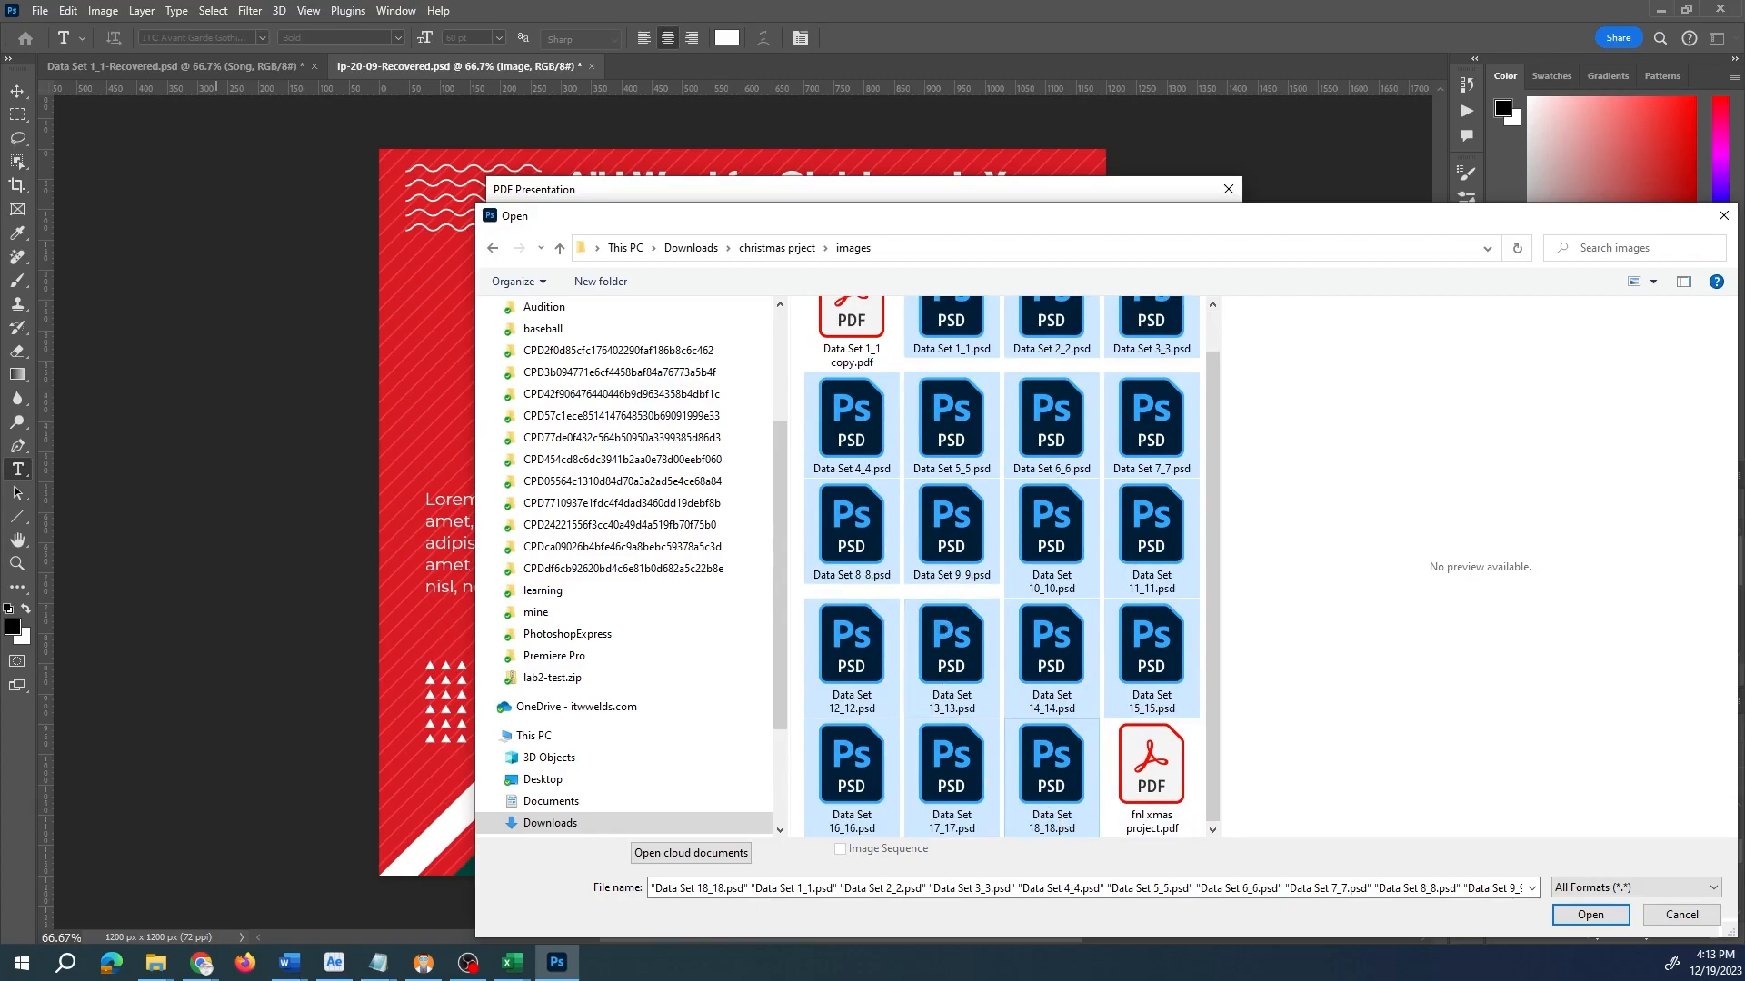
click(1588, 921)
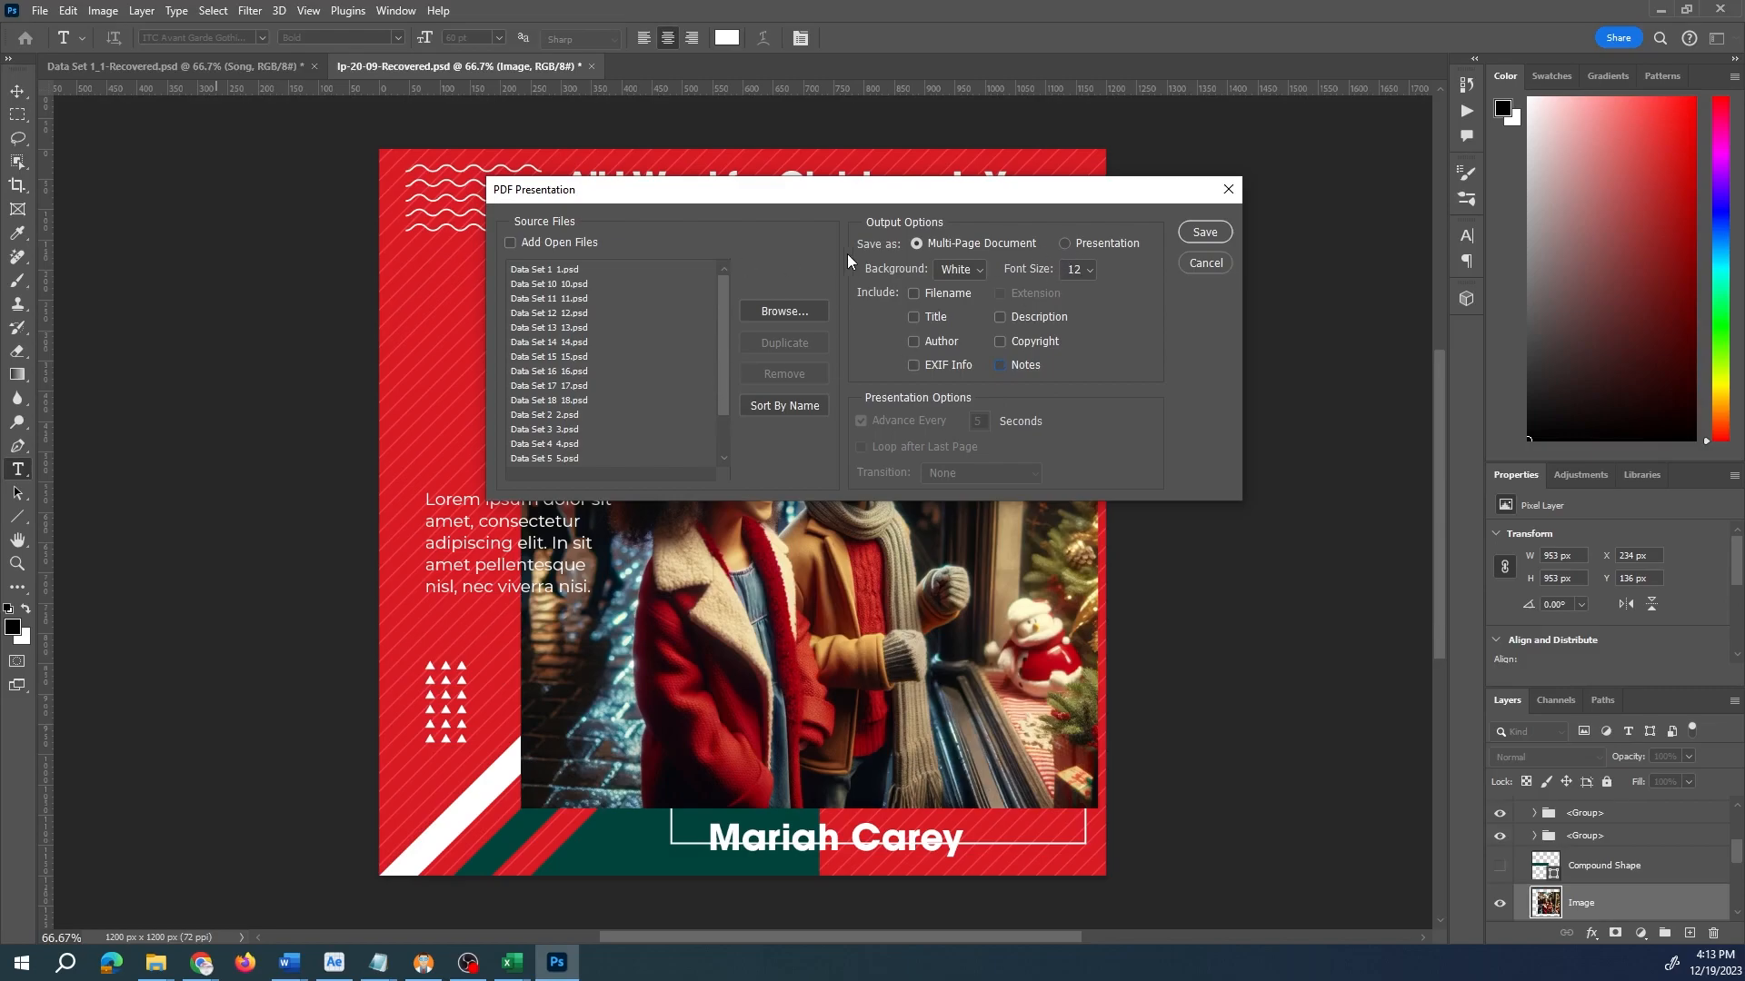
- Save the multi-page document as final2.pdf in the images folder with the PDF/X-1a:2001 standard
click(1194, 231)
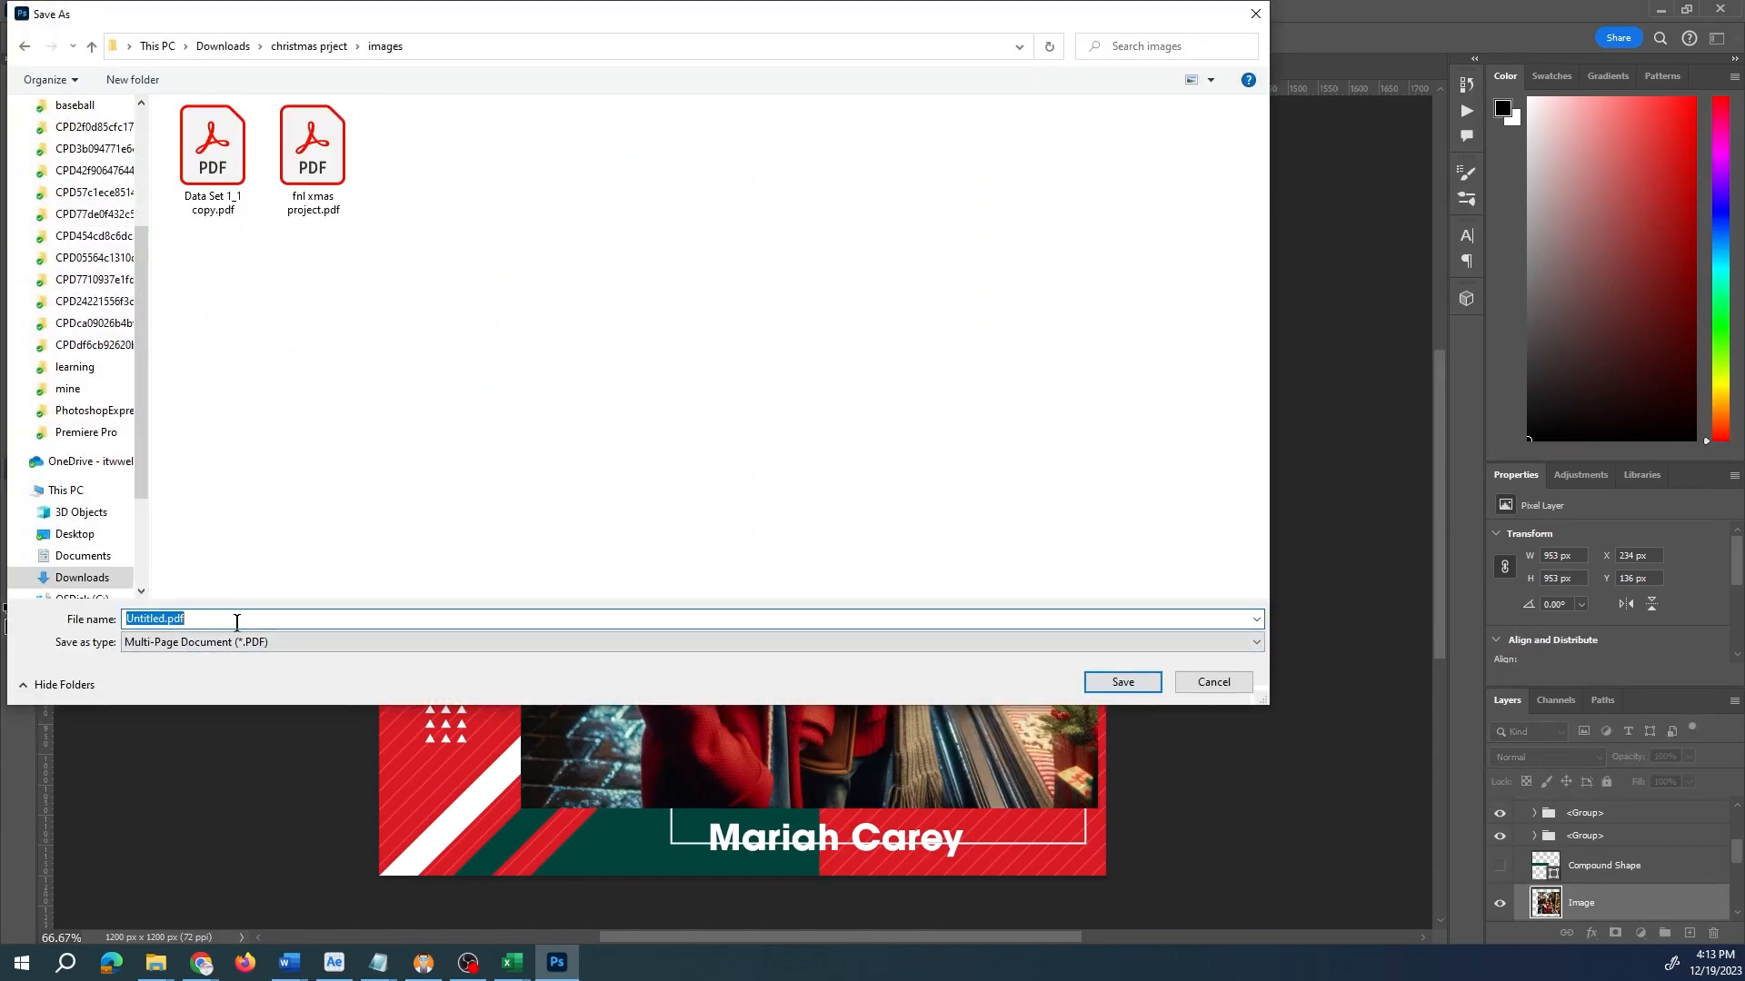
text(final)
key(Return)
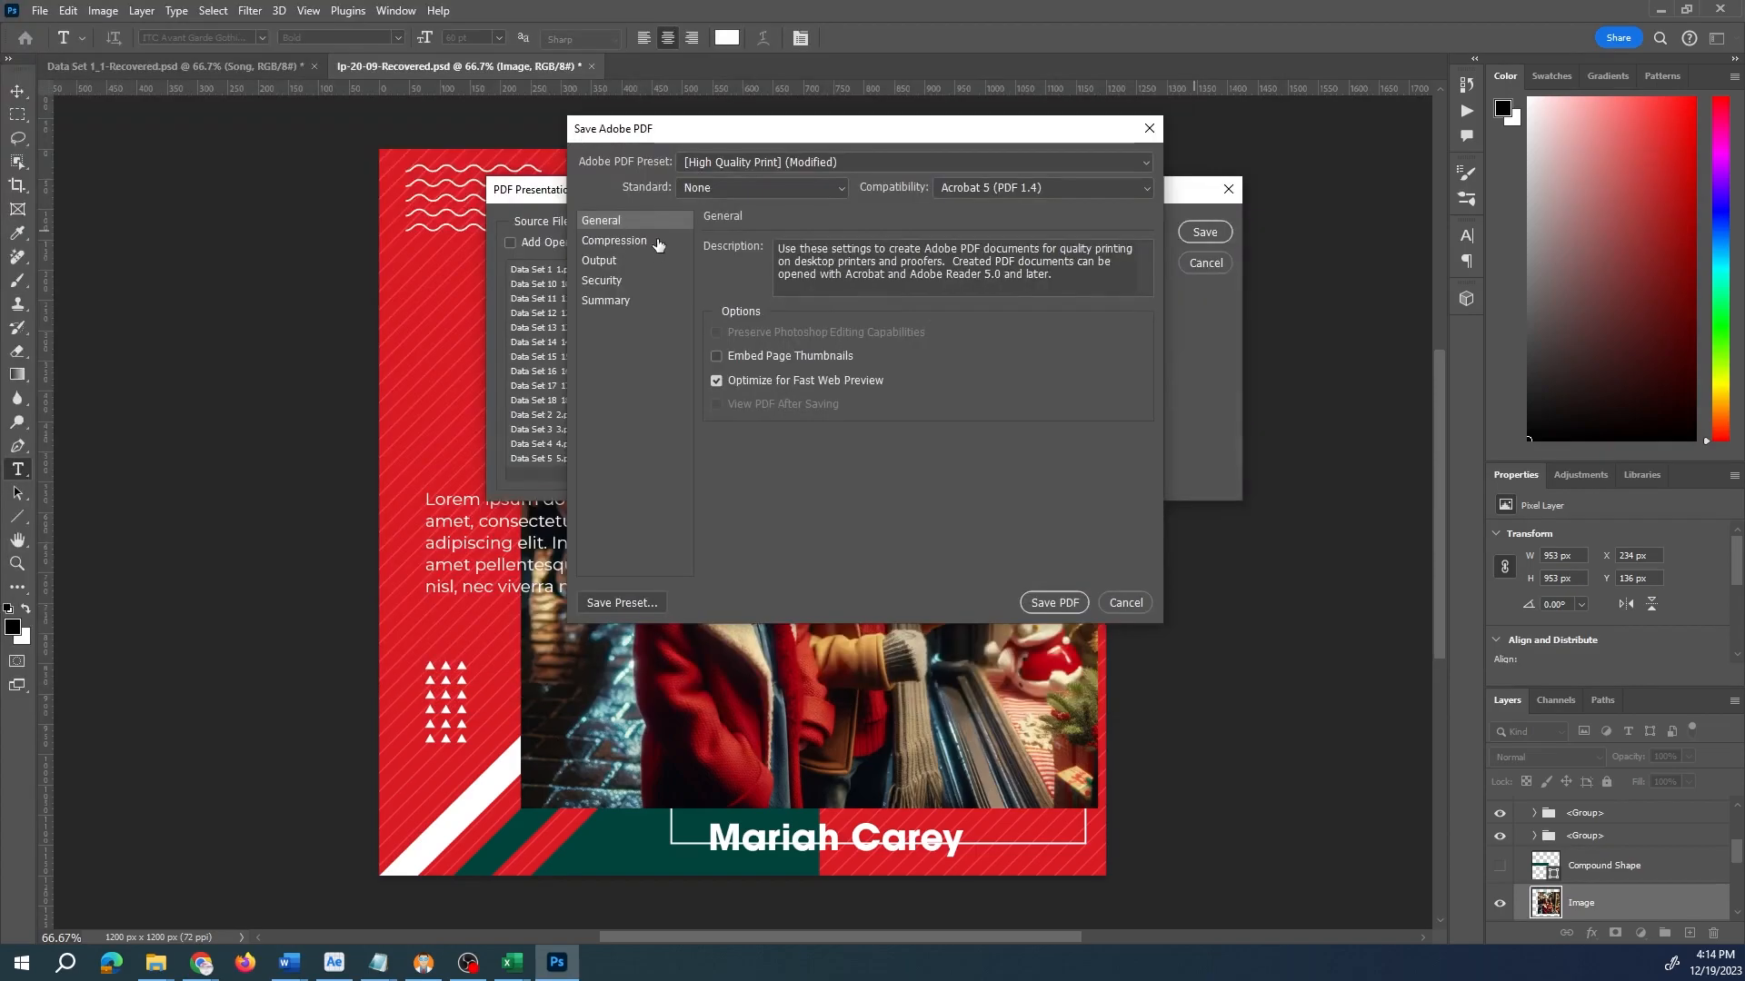
click(708, 188)
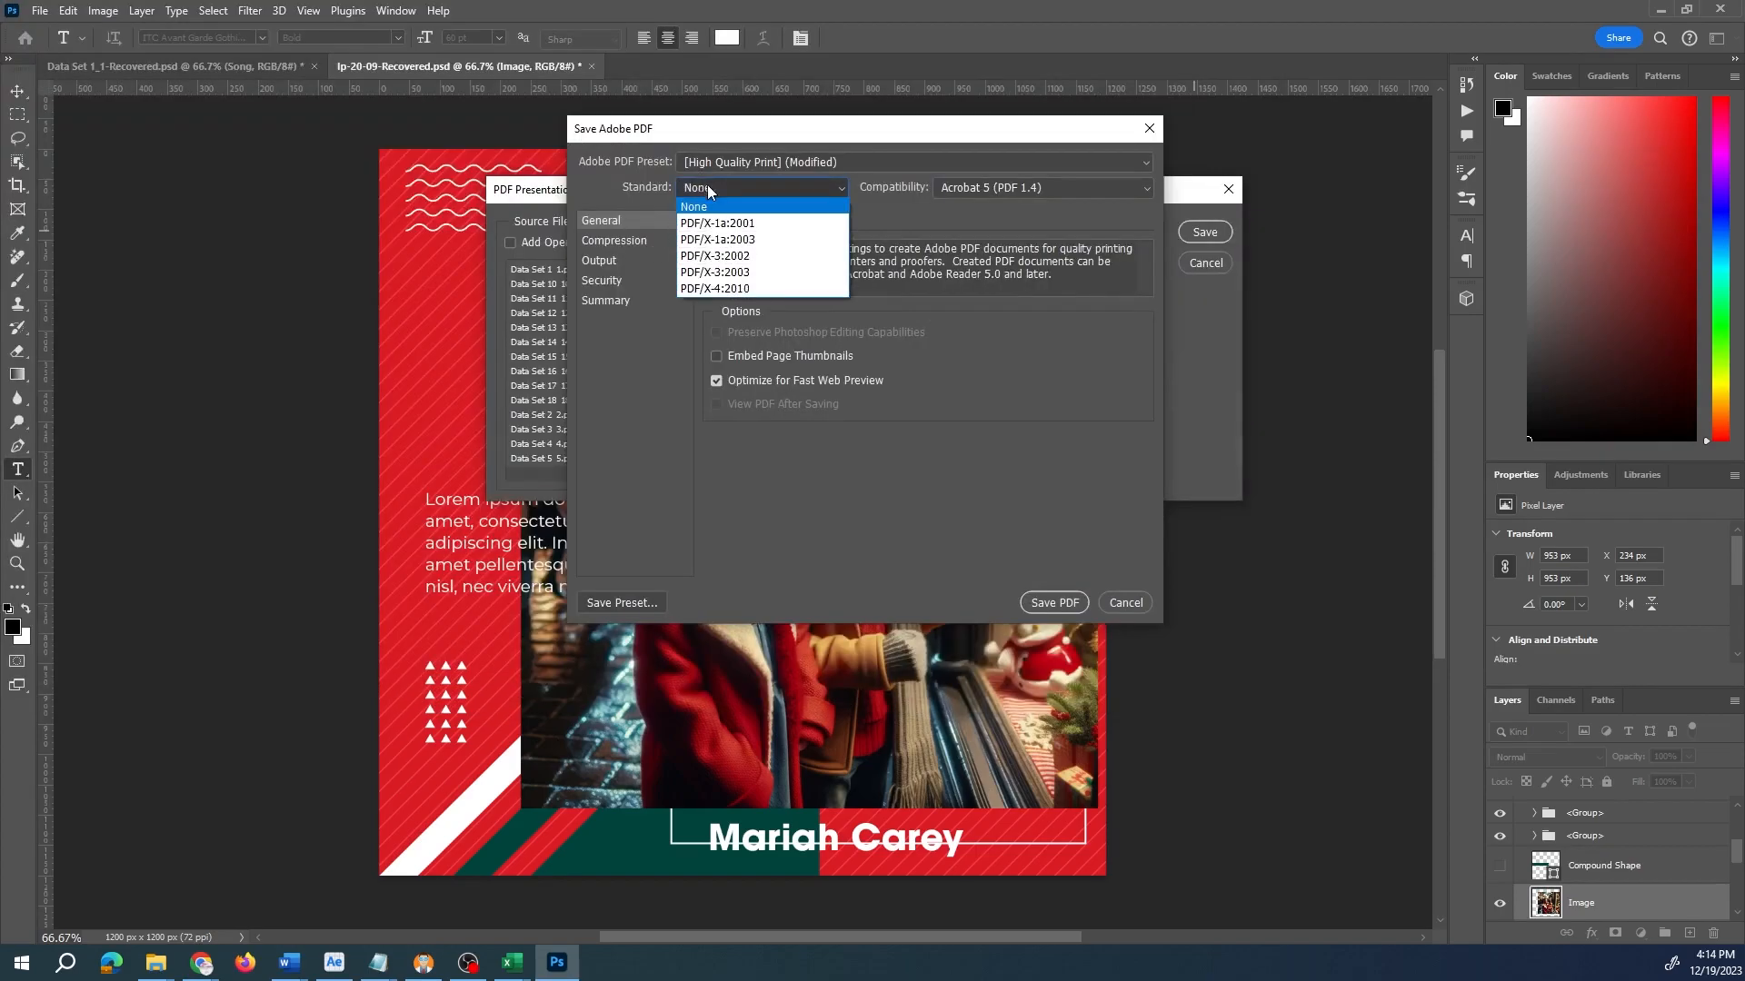
click(736, 223)
click(1054, 603)
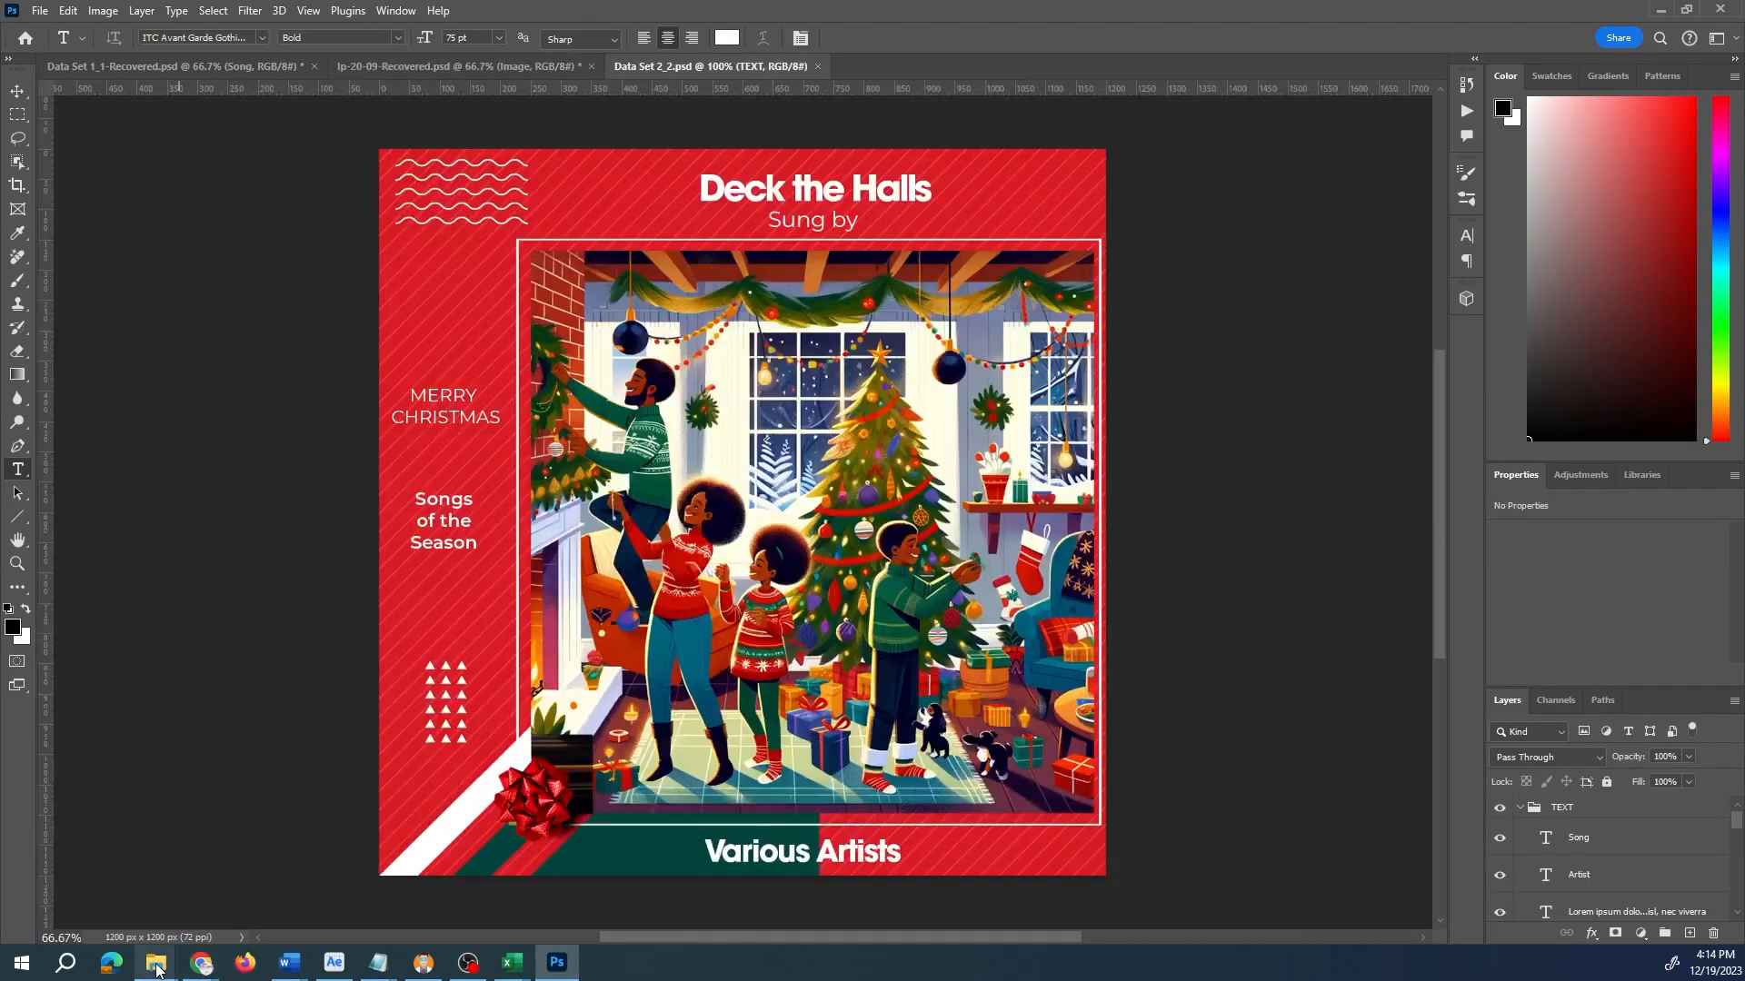
- Switch to File Explorer, open fnl xmas project.pdf, page through the song covers up to page 8, and close it
click(156, 963)
click(82, 884)
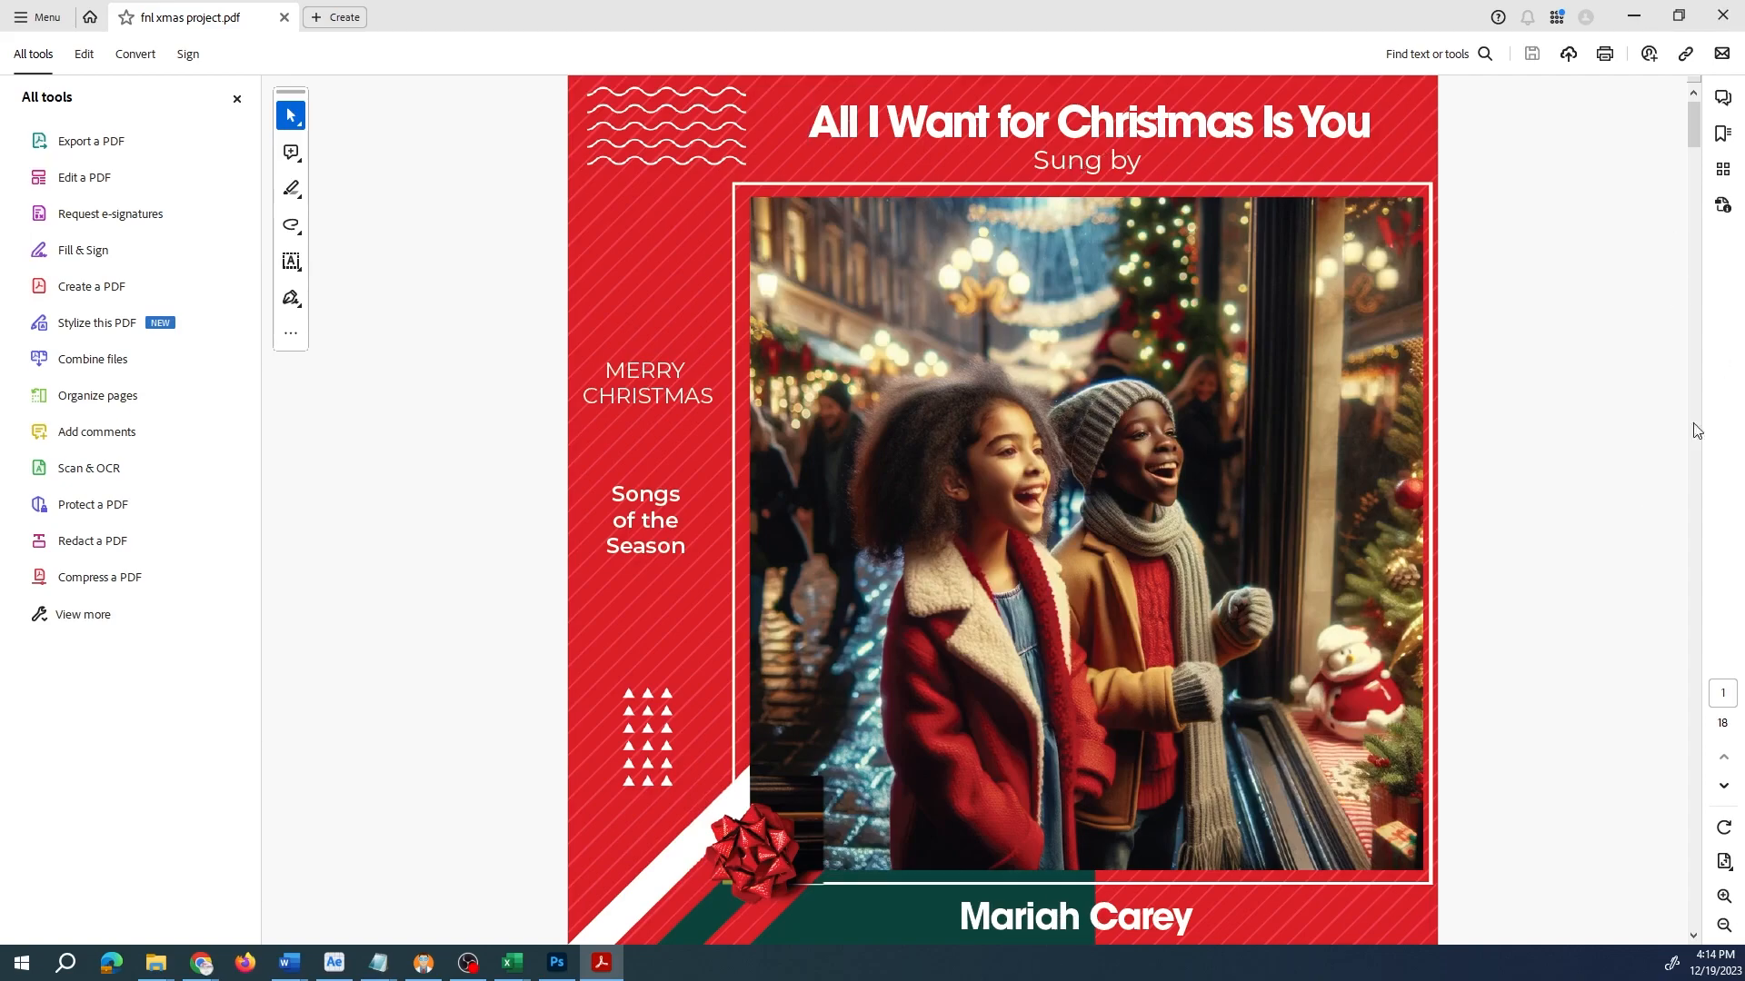
click(1728, 795)
click(1728, 795)
click(1728, 795)
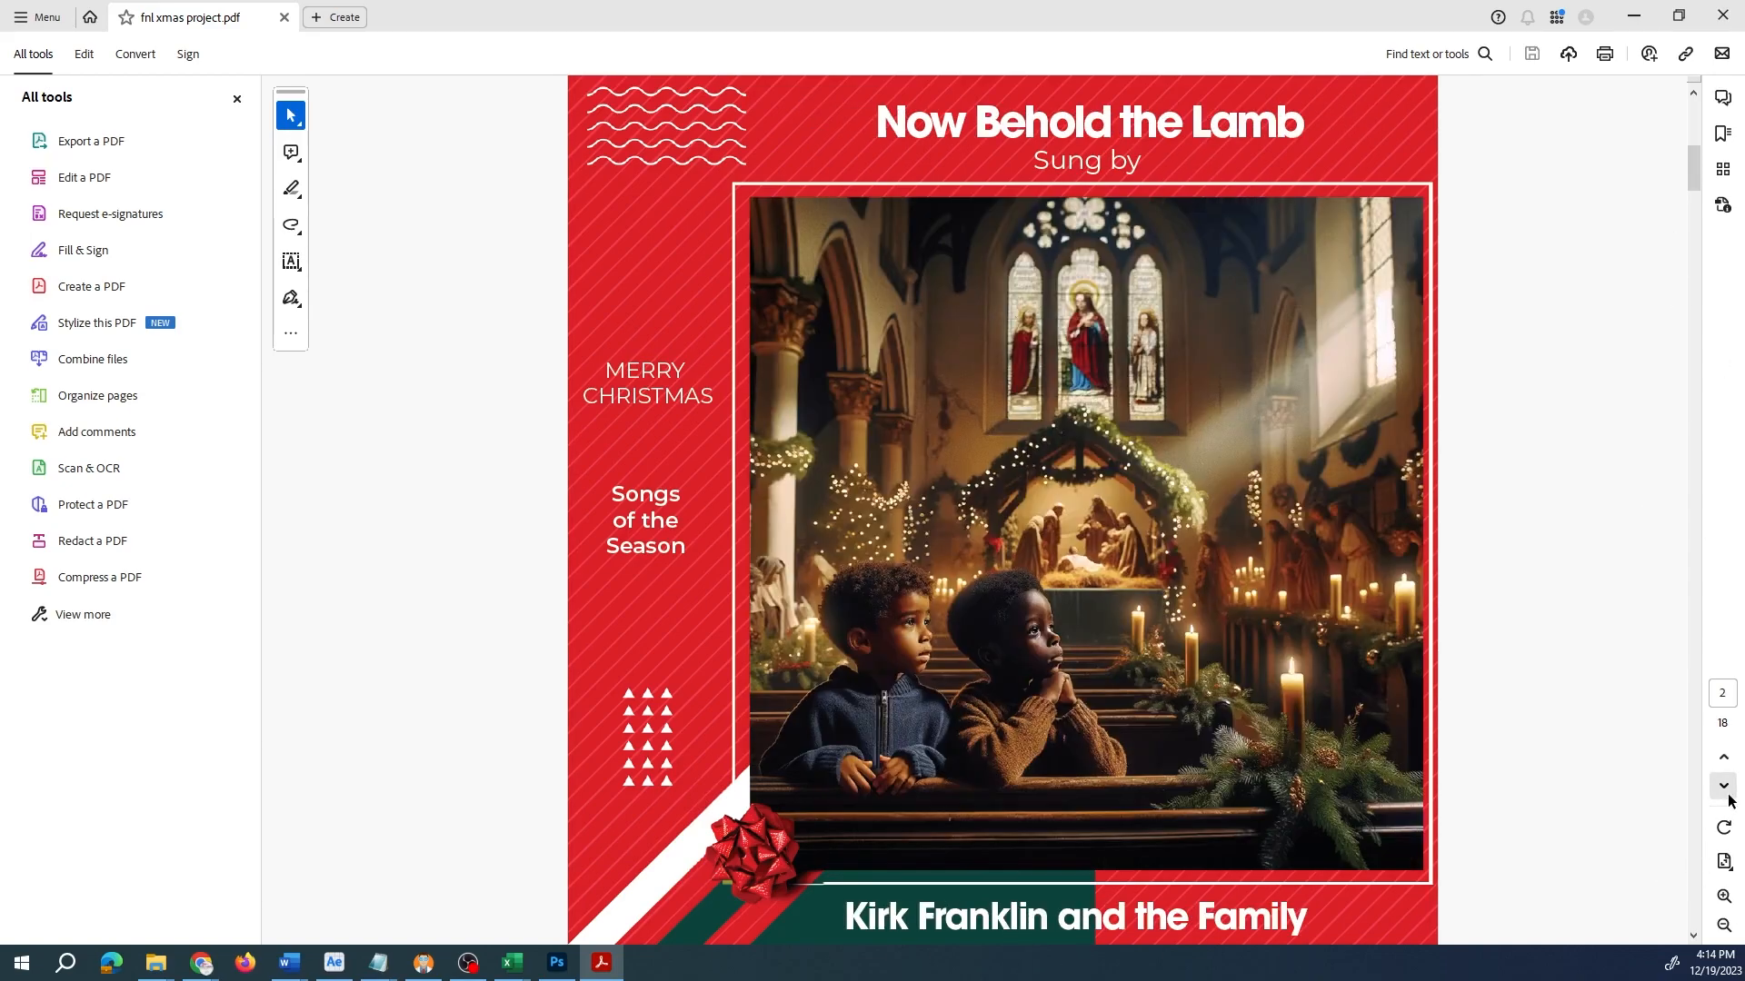
click(1729, 796)
click(1729, 795)
click(1728, 795)
click(1729, 796)
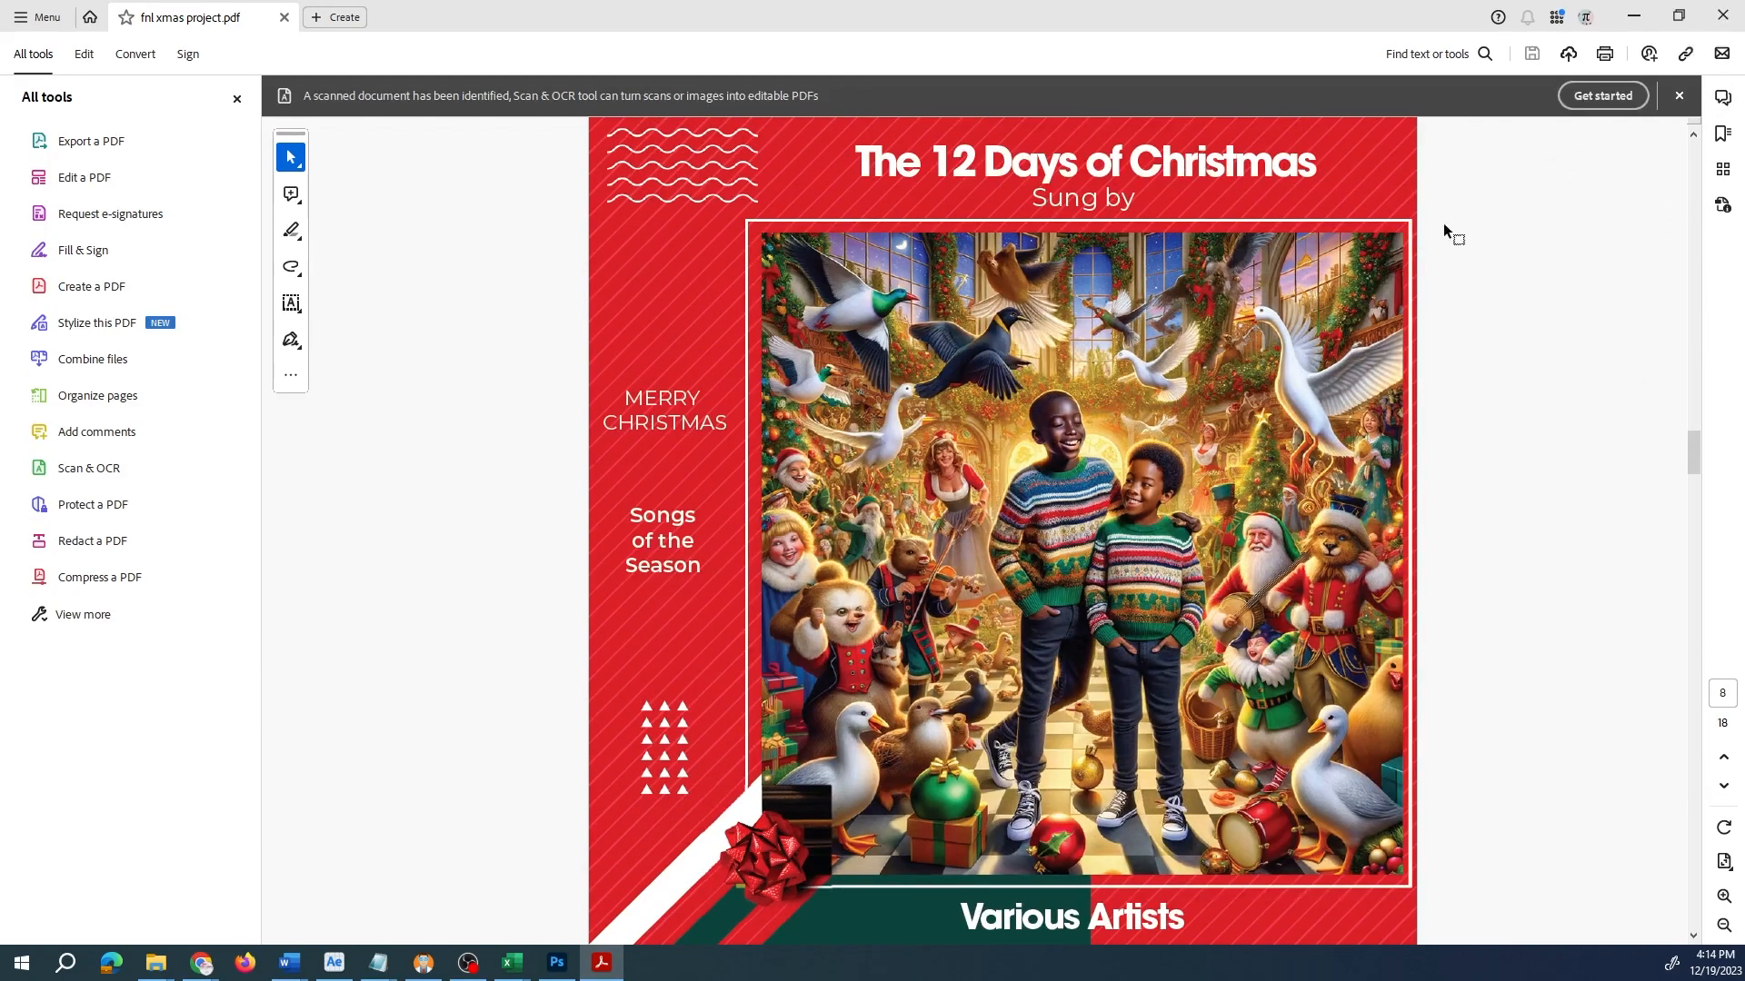
click(1720, 20)
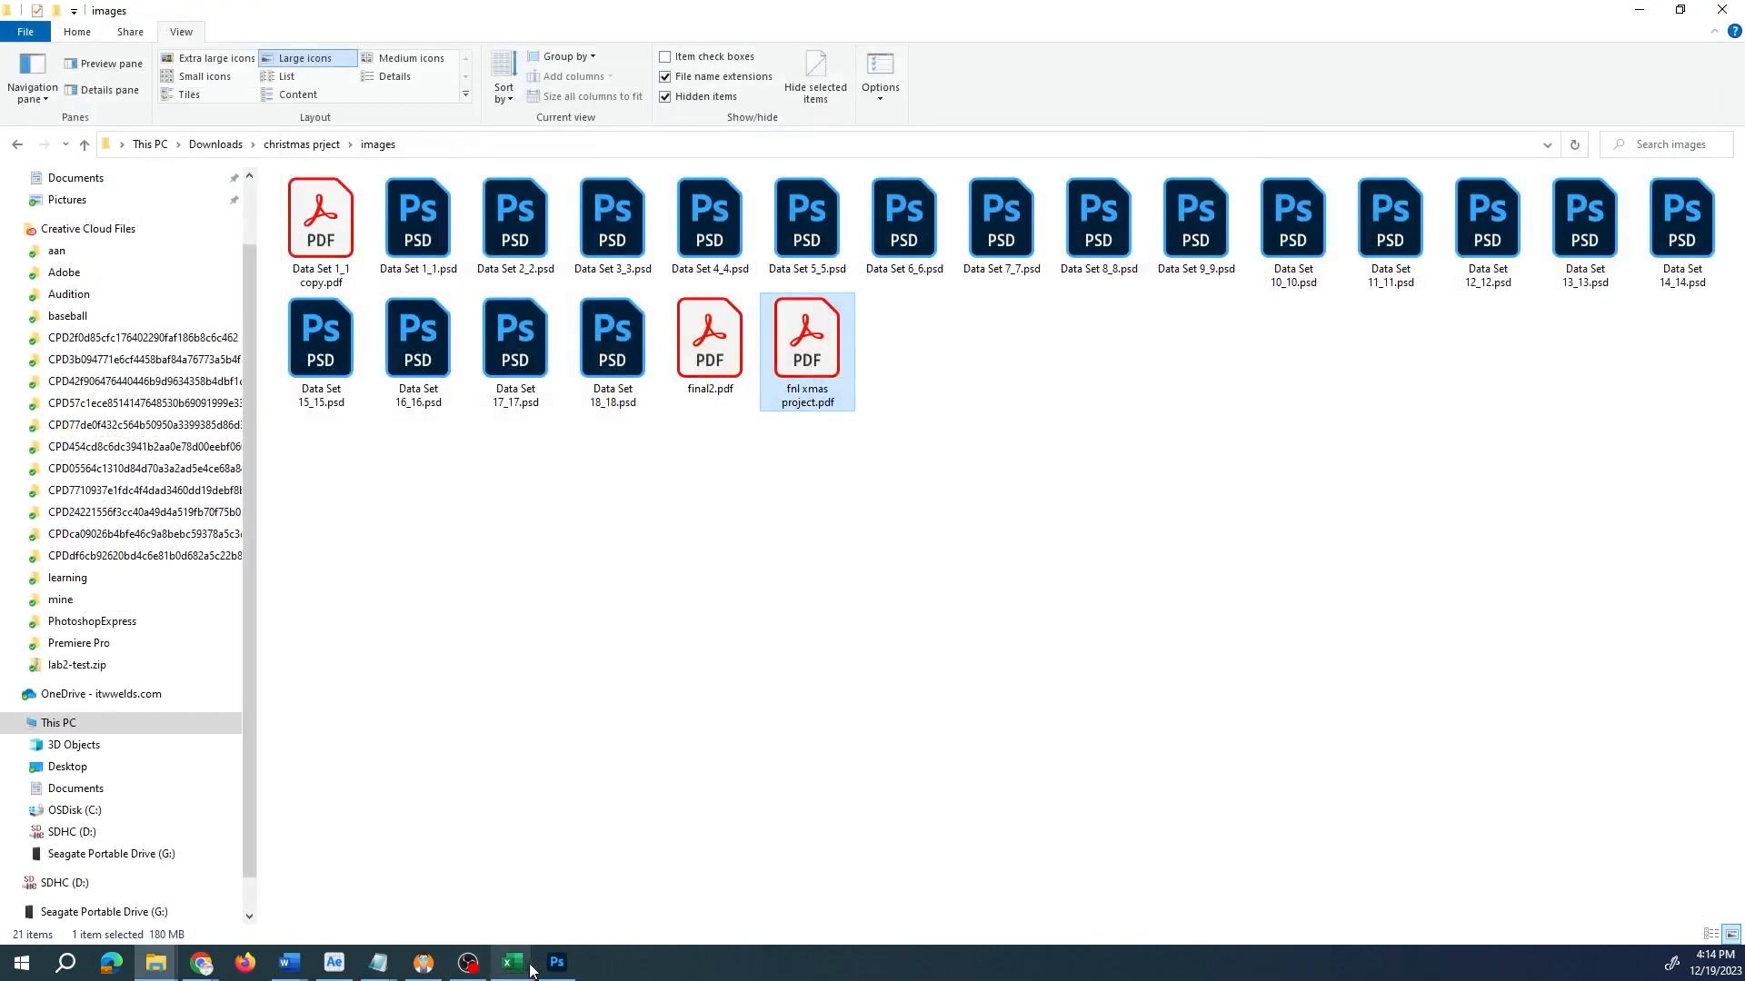
- Switch to Photoshop and open xmas project.psd
click(557, 963)
click(40, 10)
mouse_move(73, 120)
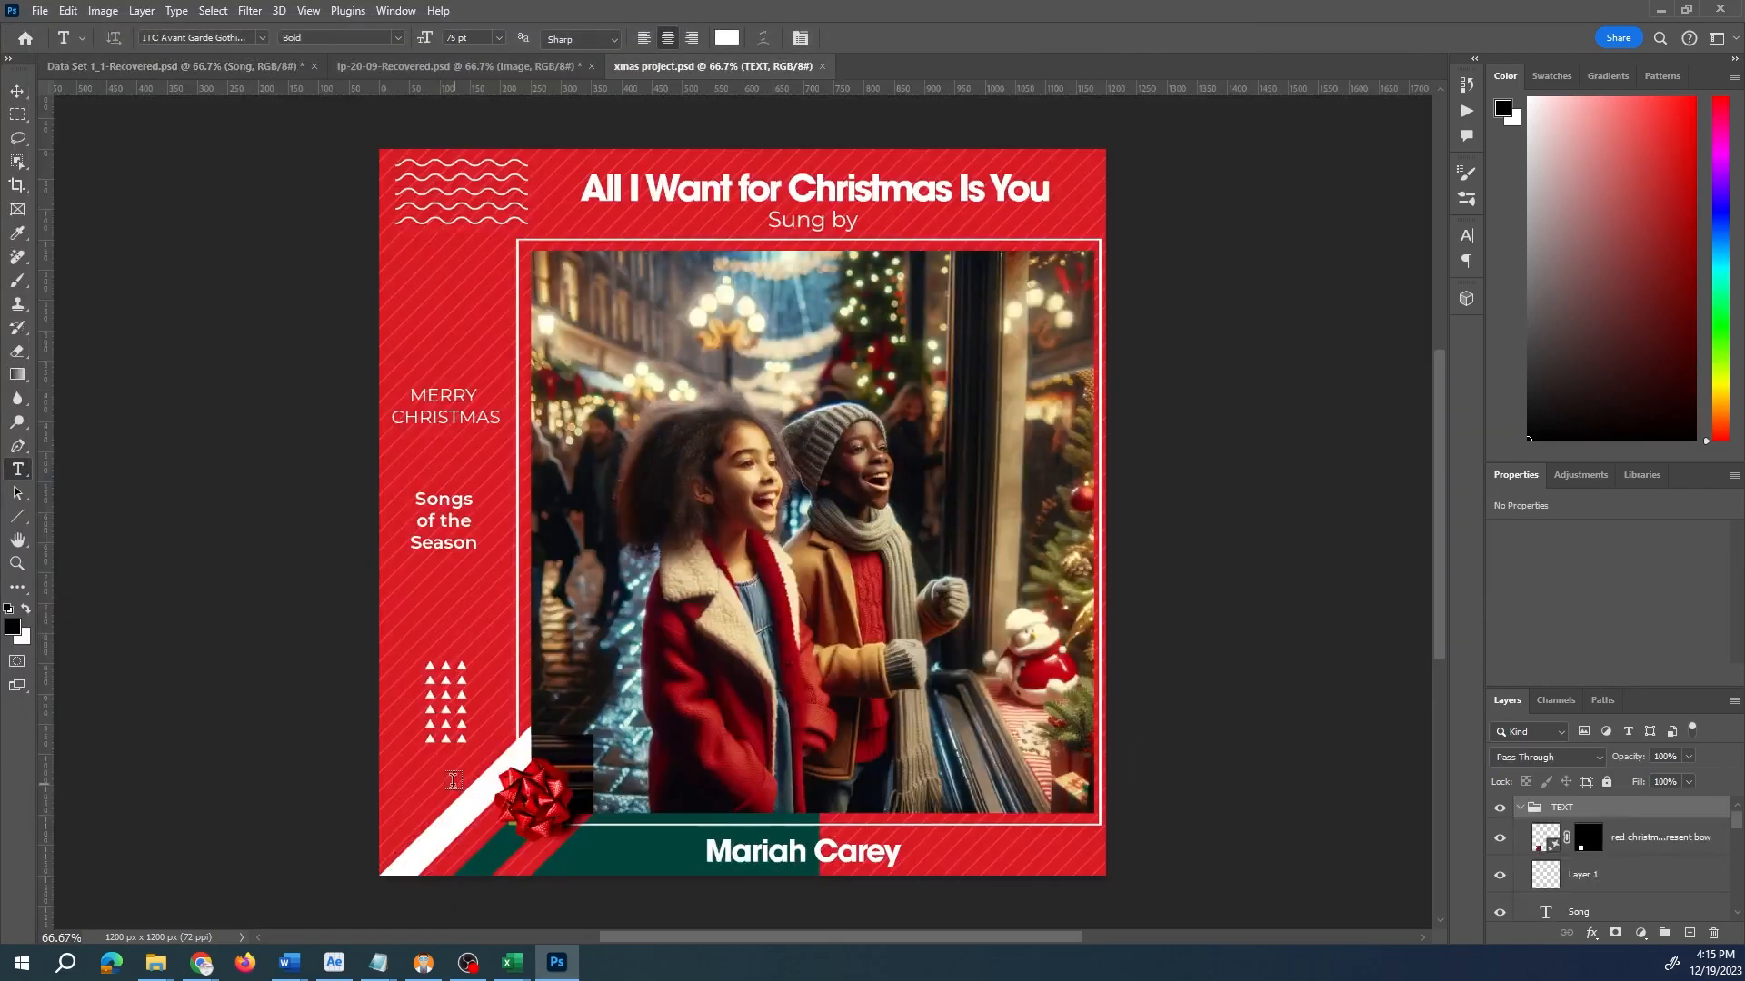
- Toggle the red christmas present bow layer's visibility to compare the cover with and without it, leaving it hidden and selected
click(1500, 845)
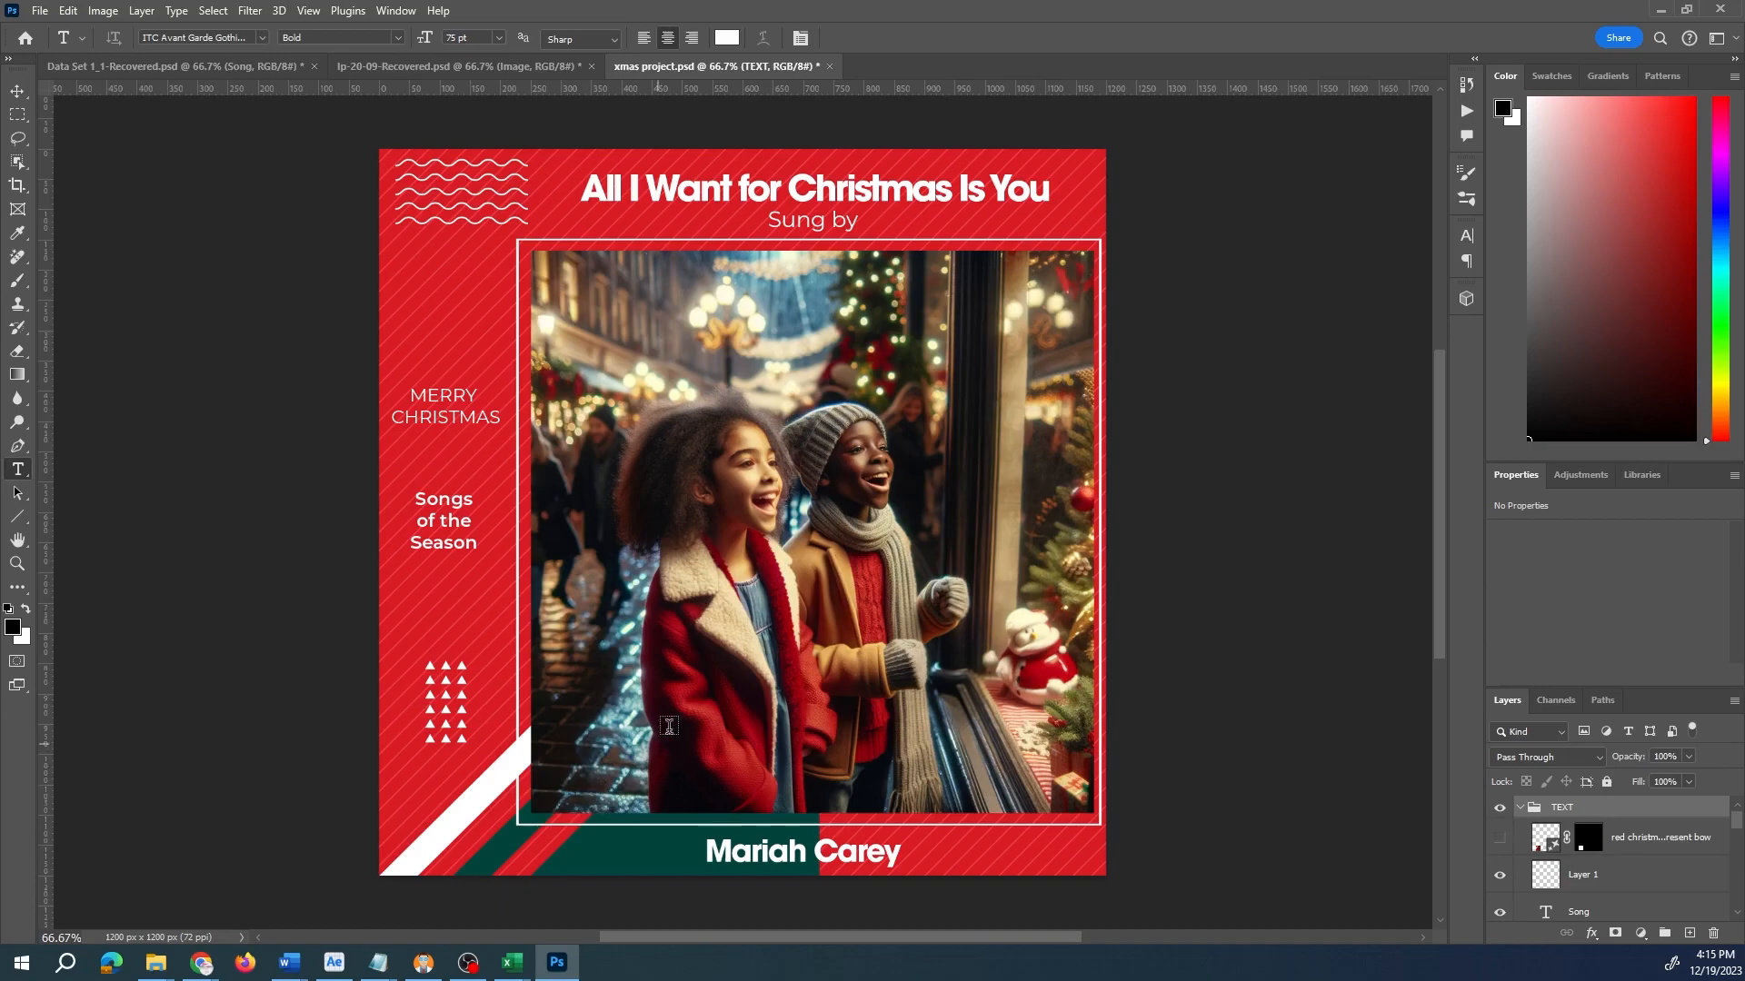
click(1499, 839)
click(1498, 841)
click(1499, 842)
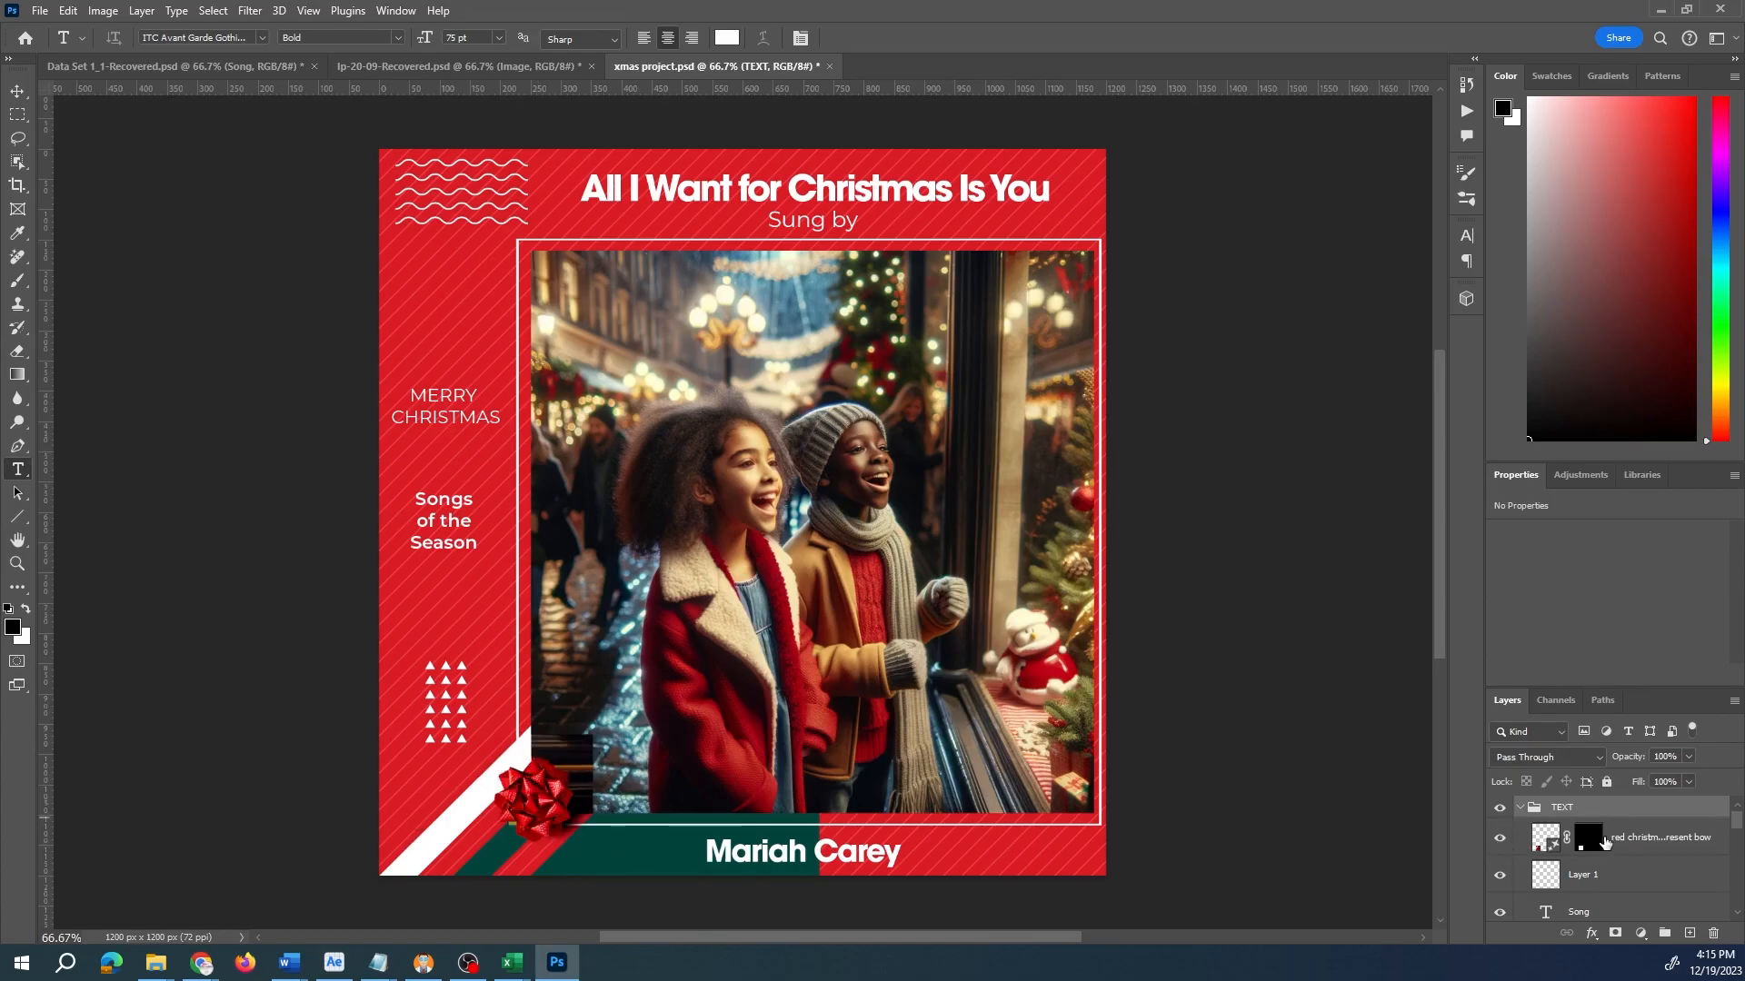
click(1500, 840)
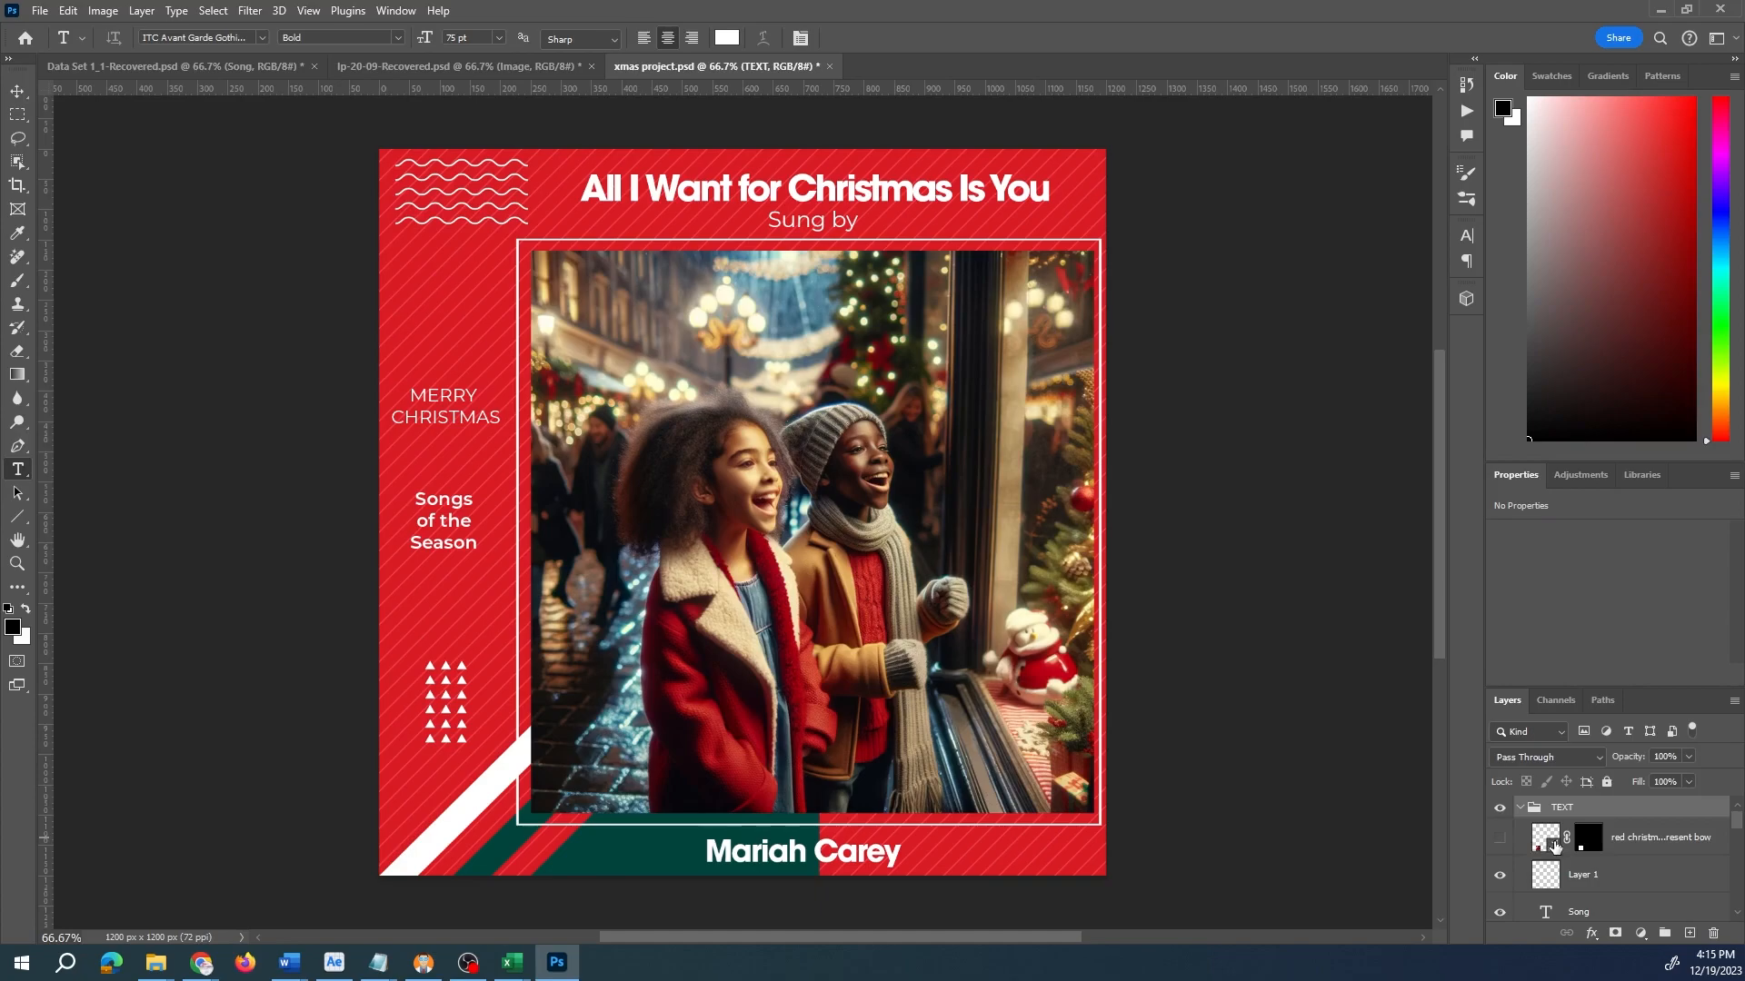
click(1554, 846)
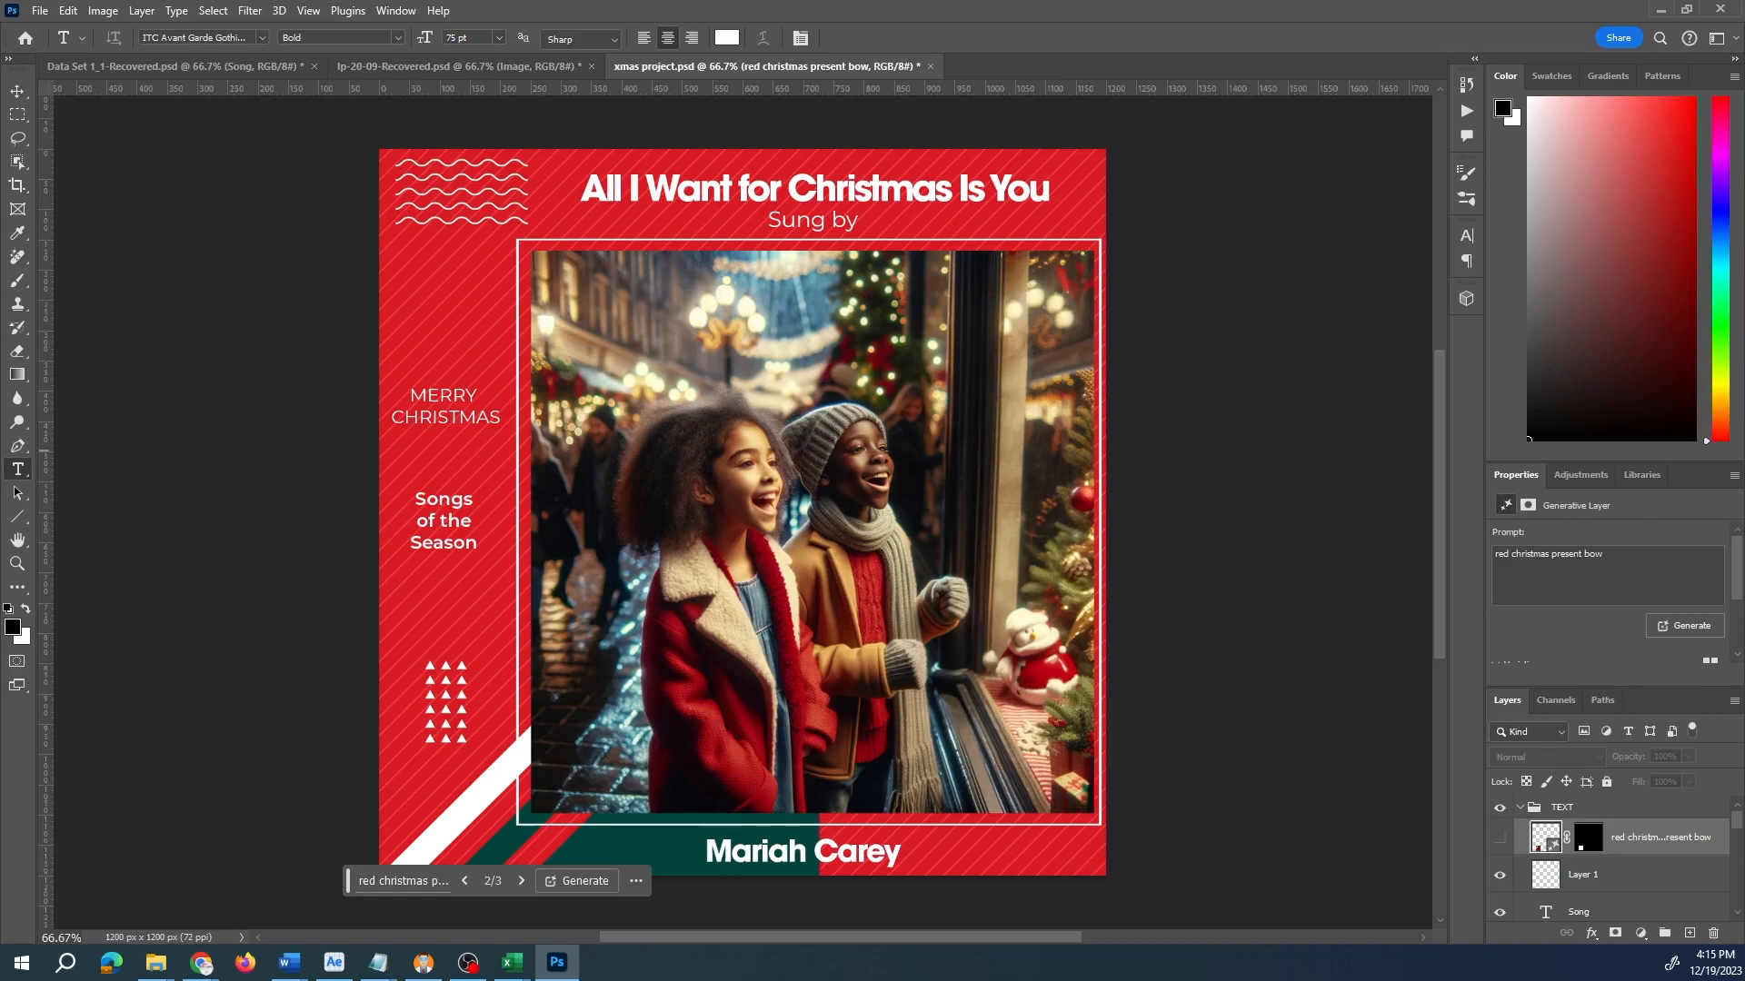
- Switch from Photoshop to the Chrome browser
key(alt+Tab)
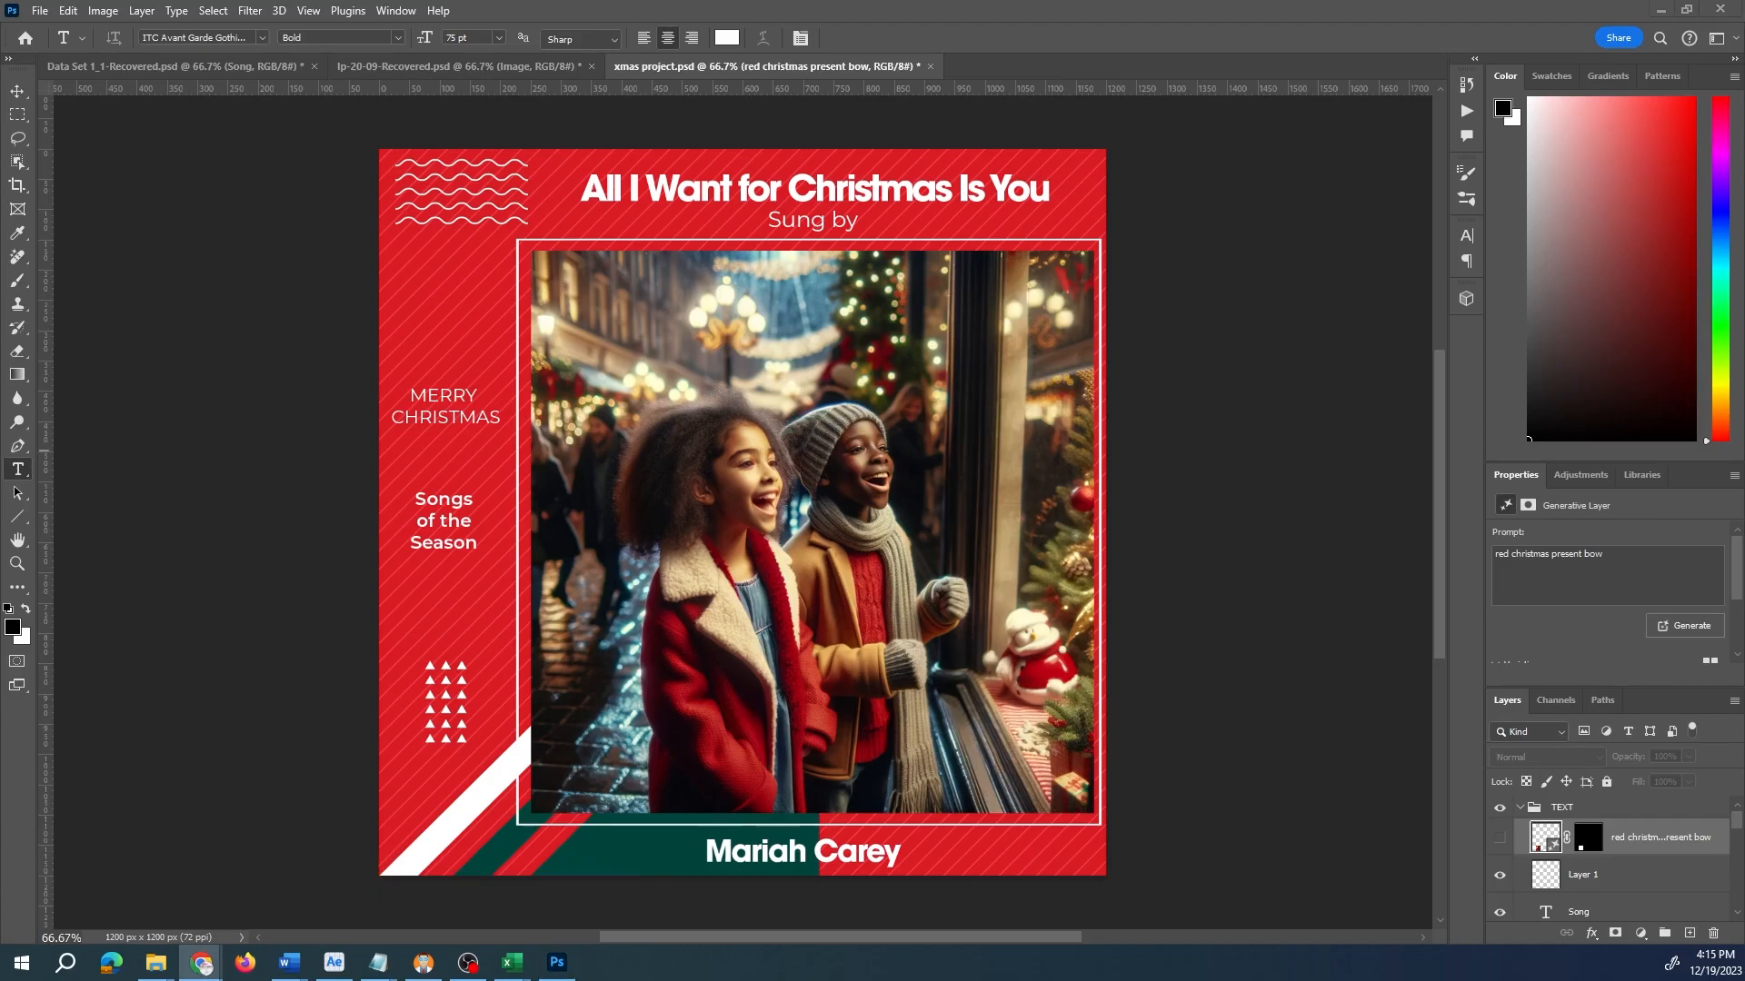